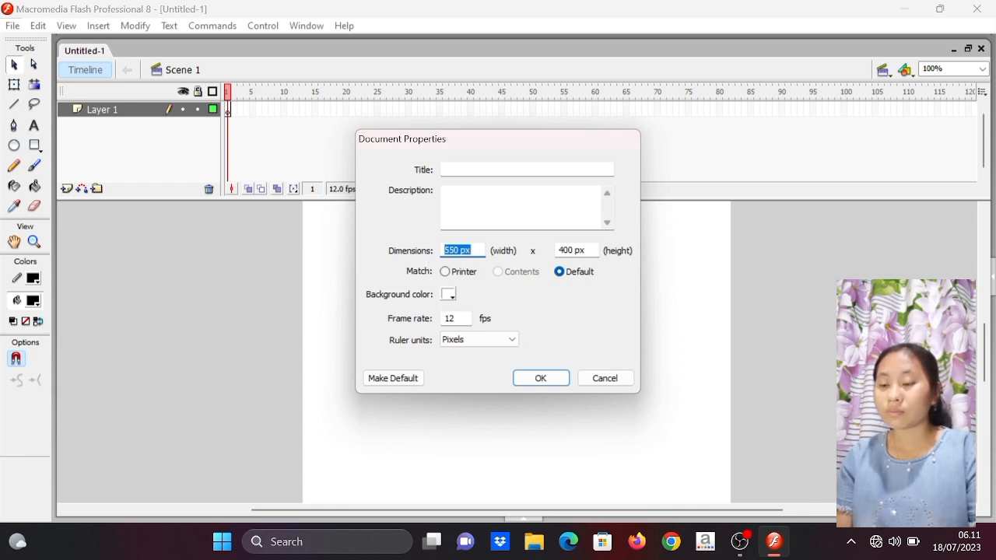
- Set the document dimensions to 800 px wide by 600 px high
left_click(459, 250)
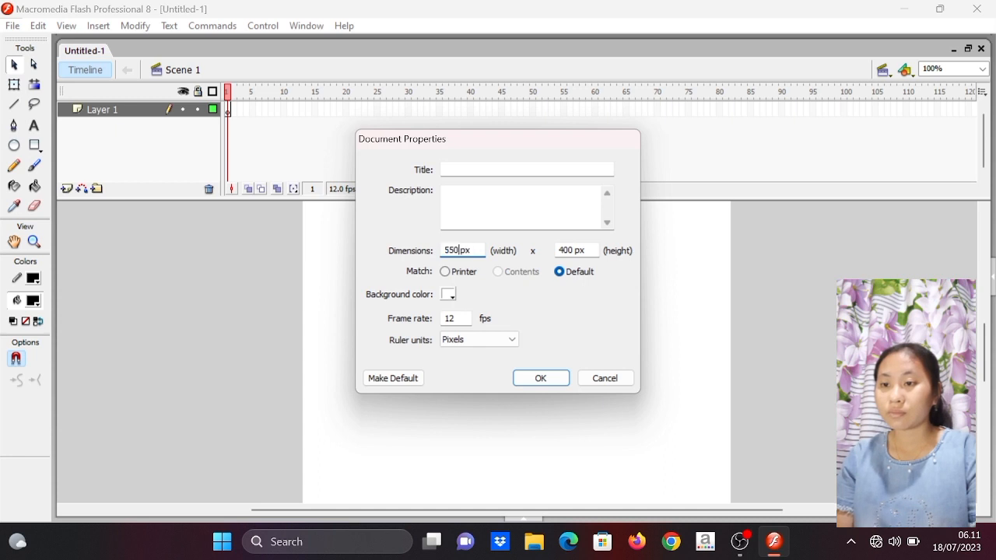
key("BackSpace")
key("BackSpace")
key("BackSpace")
key("BackSpace")
type("800")
key("BackSpace")
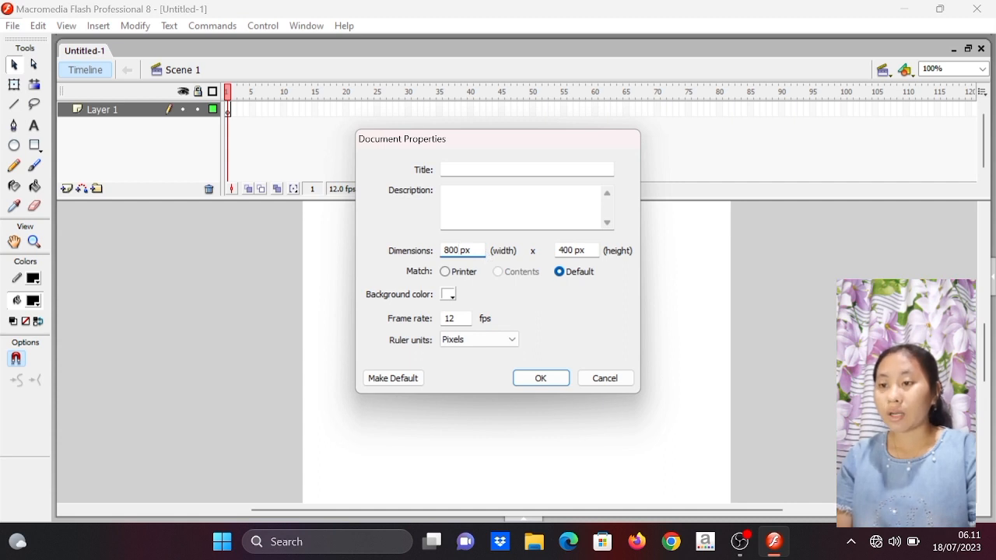
left_click(573, 250)
key("BackSpace")
key("BackSpace")
key("BackSpace")
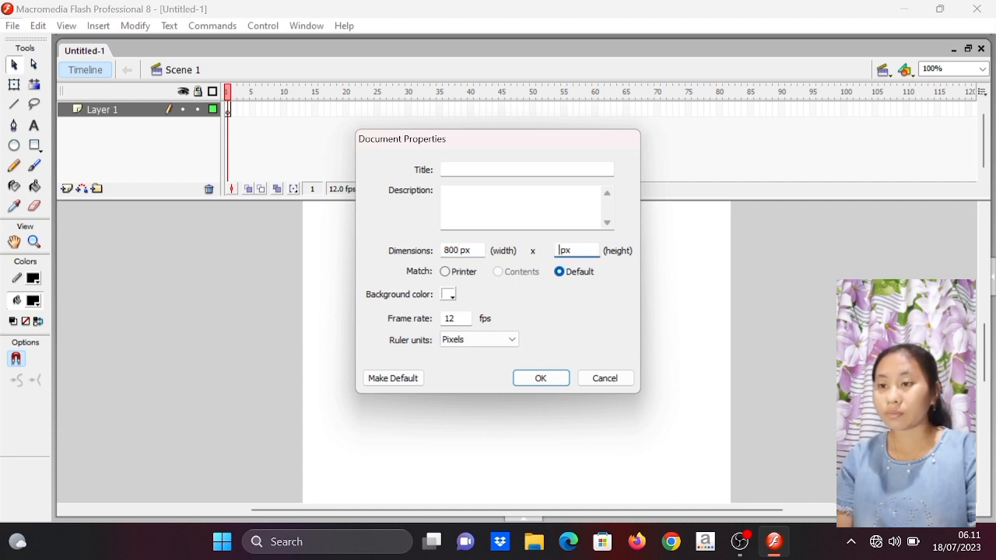
type("600")
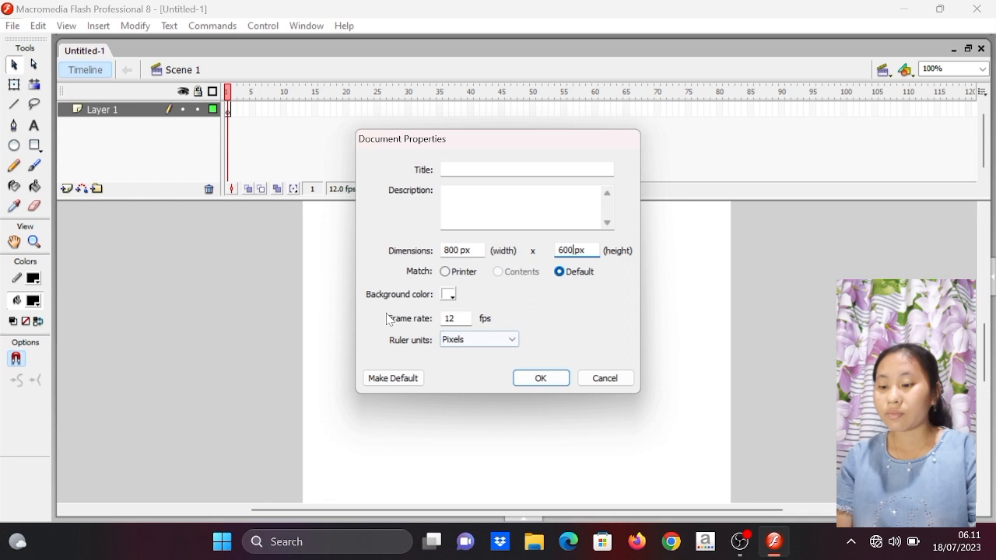
- Set the document's frame rate to 30 fps and apply the document properties
left_click(459, 319)
key("BackSpace")
key("BackSpace")
type("30")
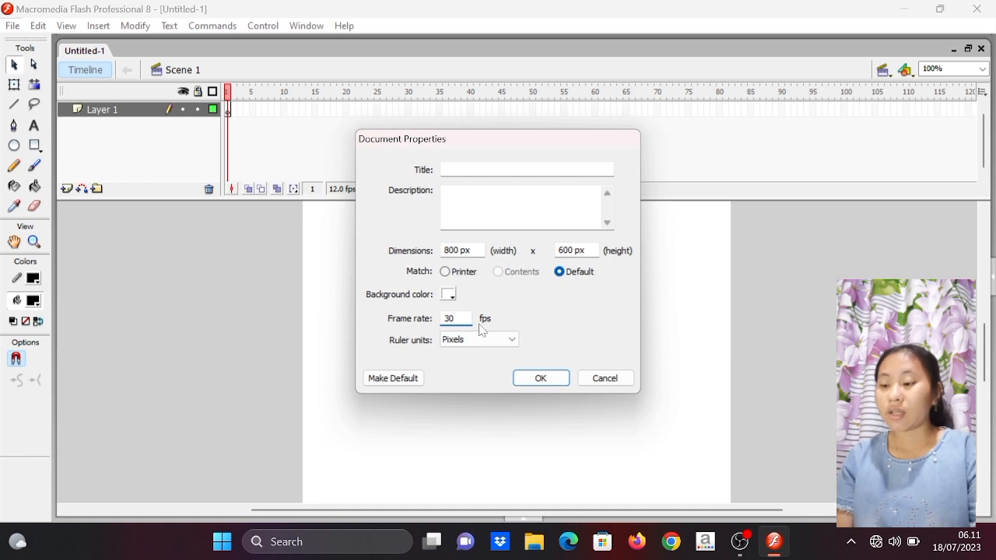
left_click(521, 377)
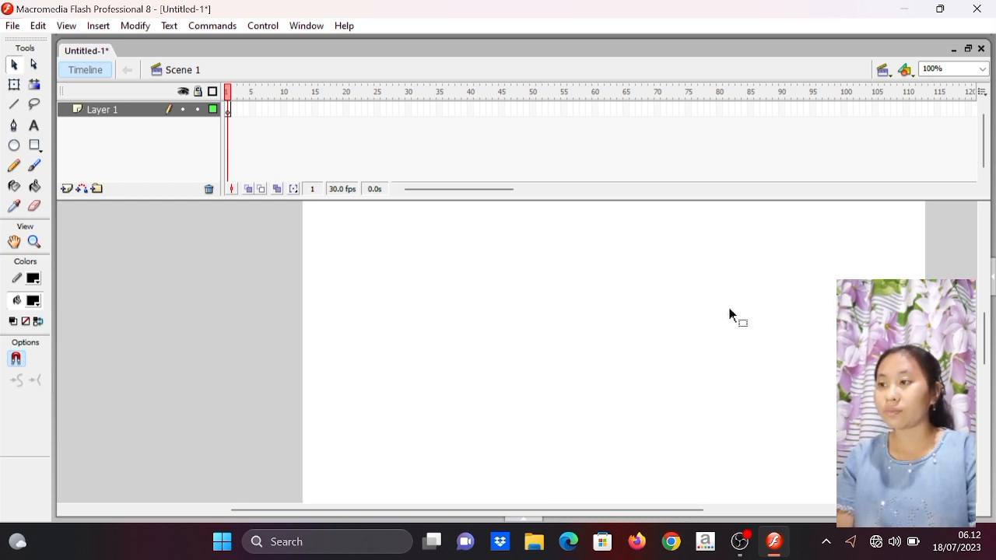
- Bring up the document's scene management and rename Scene 1 as loading
left_click(982, 69)
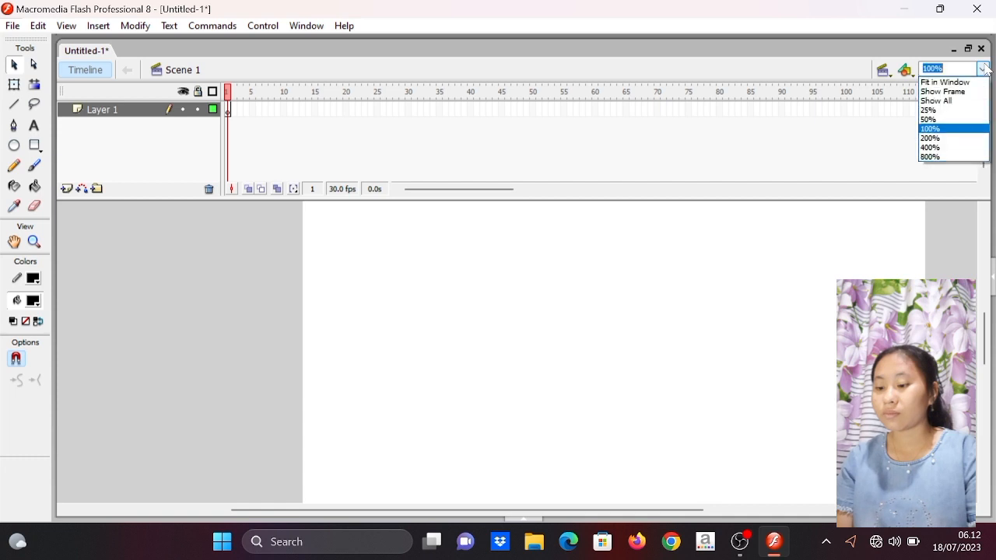
left_click(945, 82)
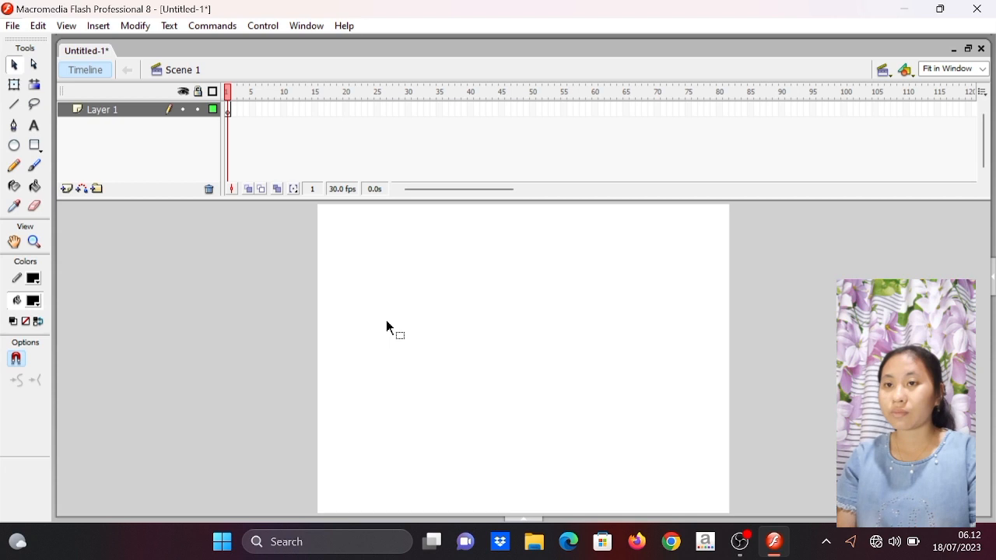
left_click(307, 25)
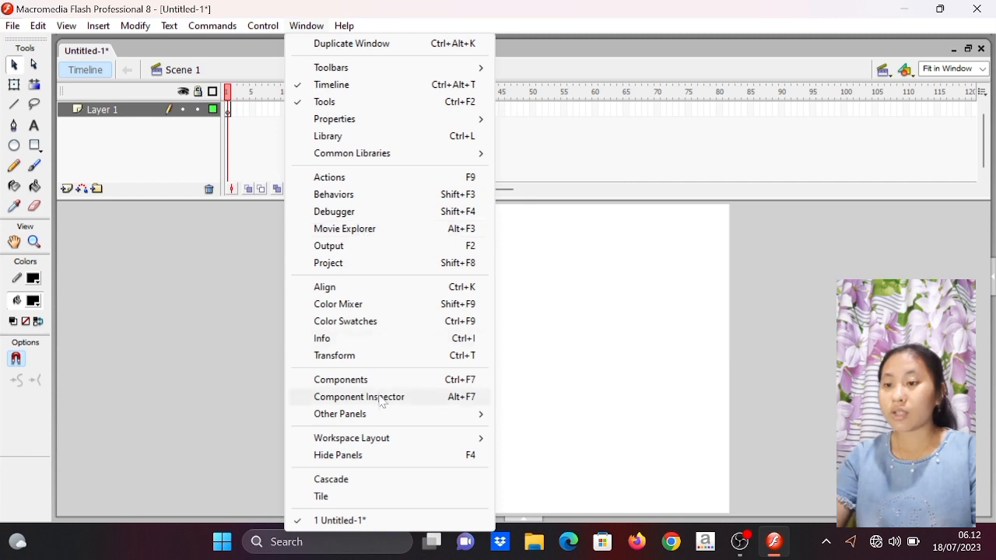
mouse_move(382, 421)
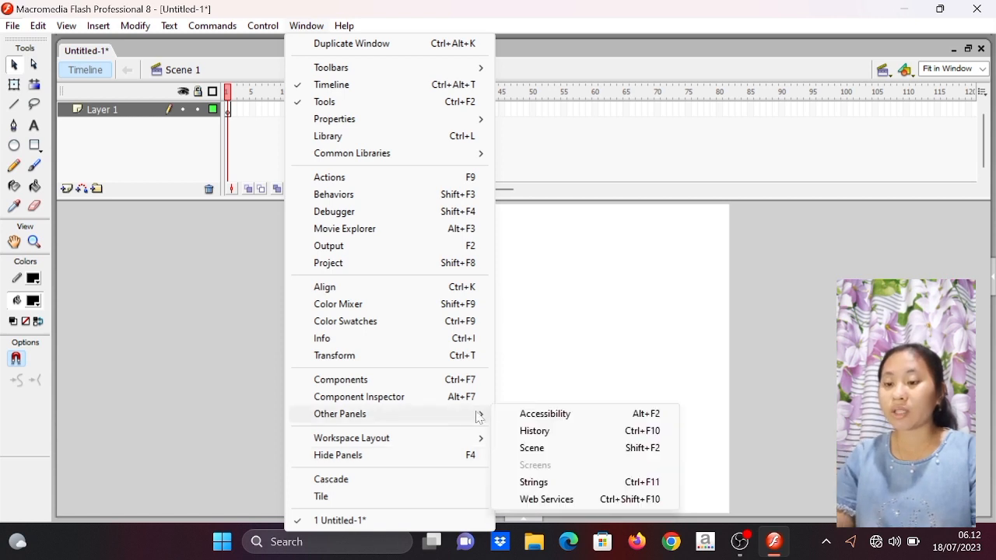
left_click(534, 449)
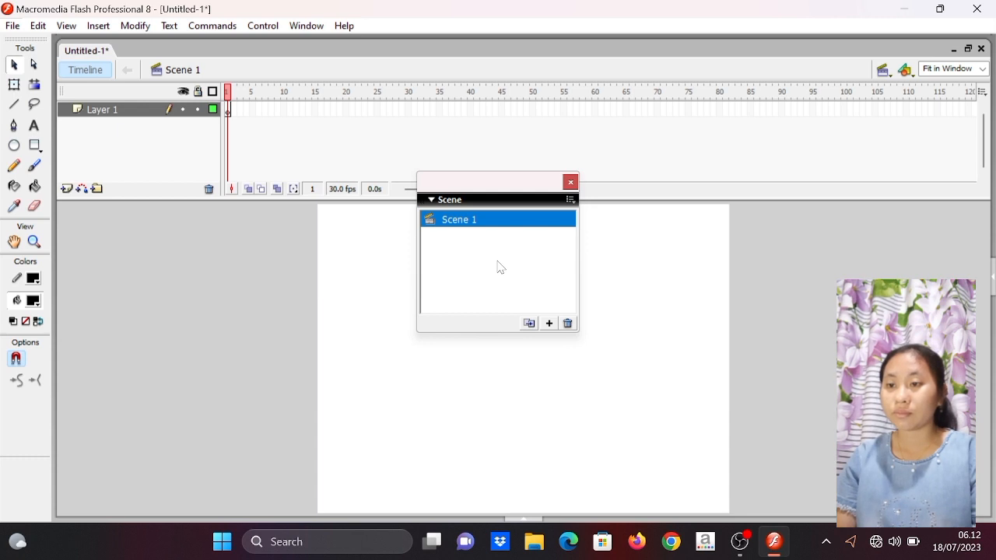
double_click(491, 220)
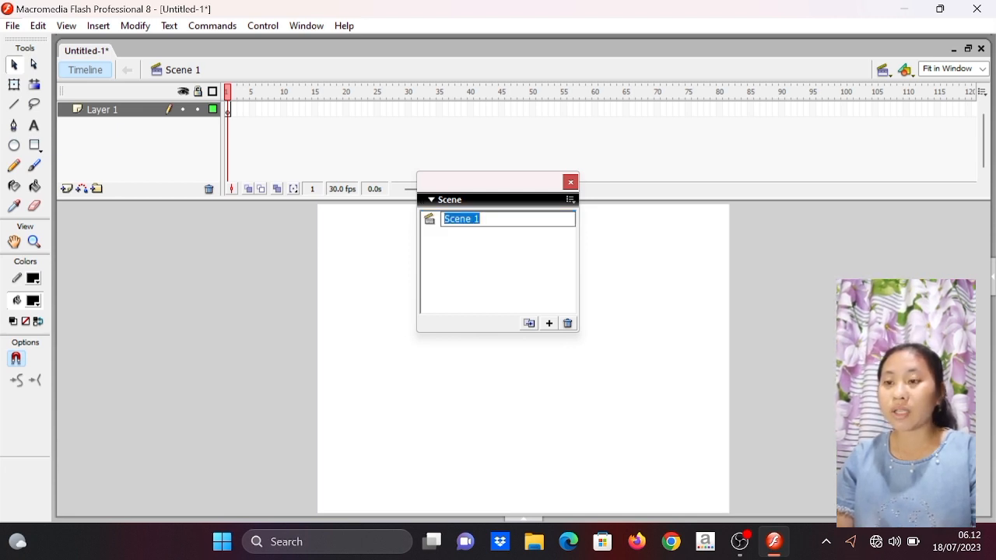
key("BackSpace")
type("lo")
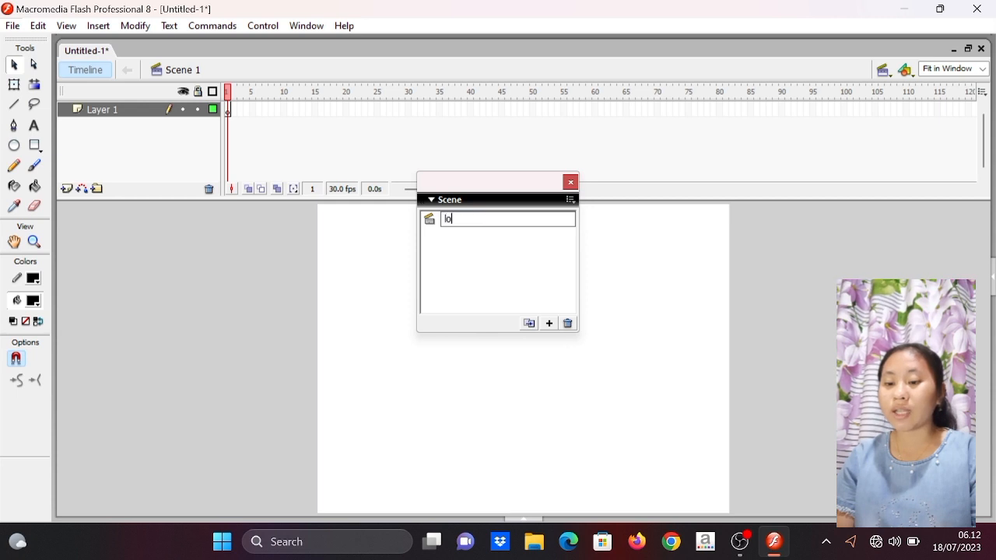
type("ading")
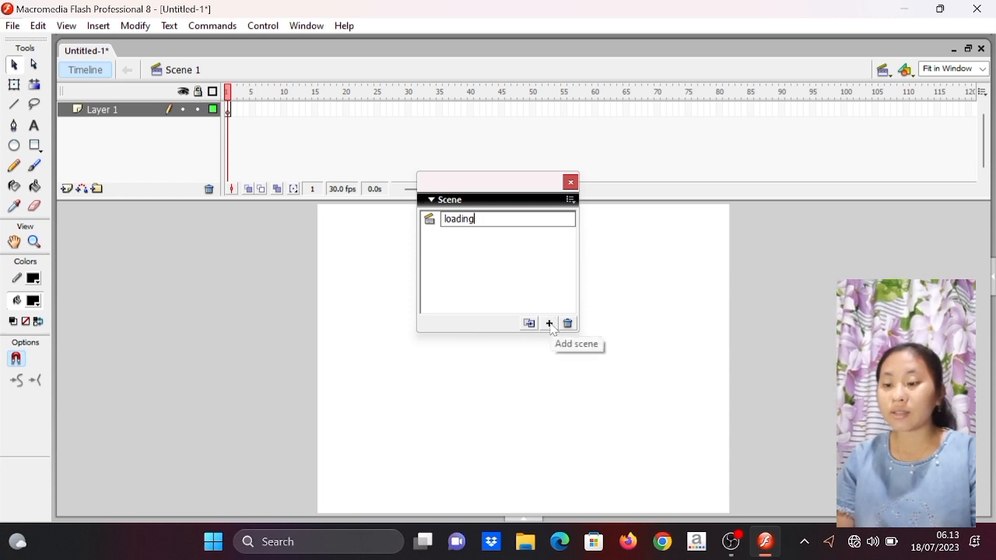
- Add two more scenes after loading and rename Scene 2 as menu
left_click(549, 324)
left_click(549, 324)
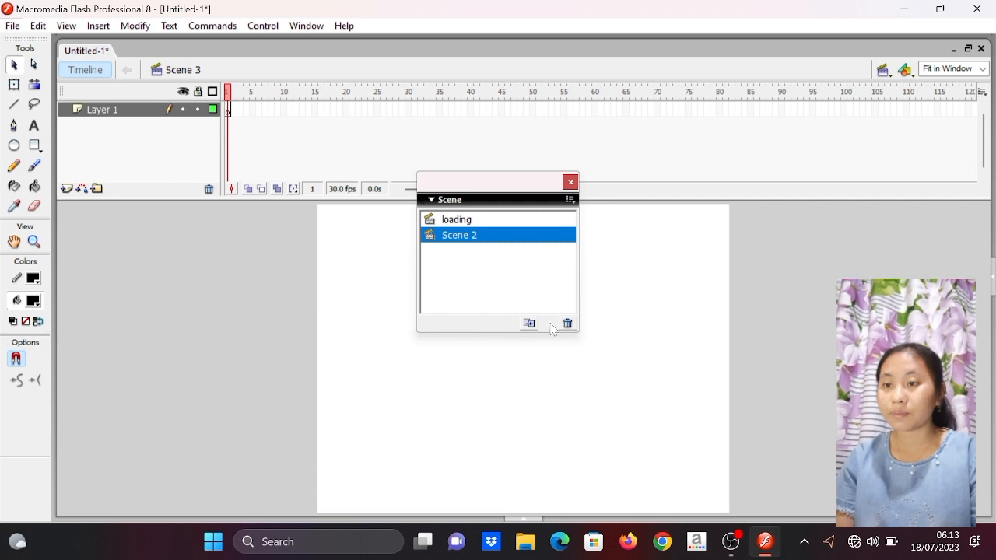
left_click(550, 324)
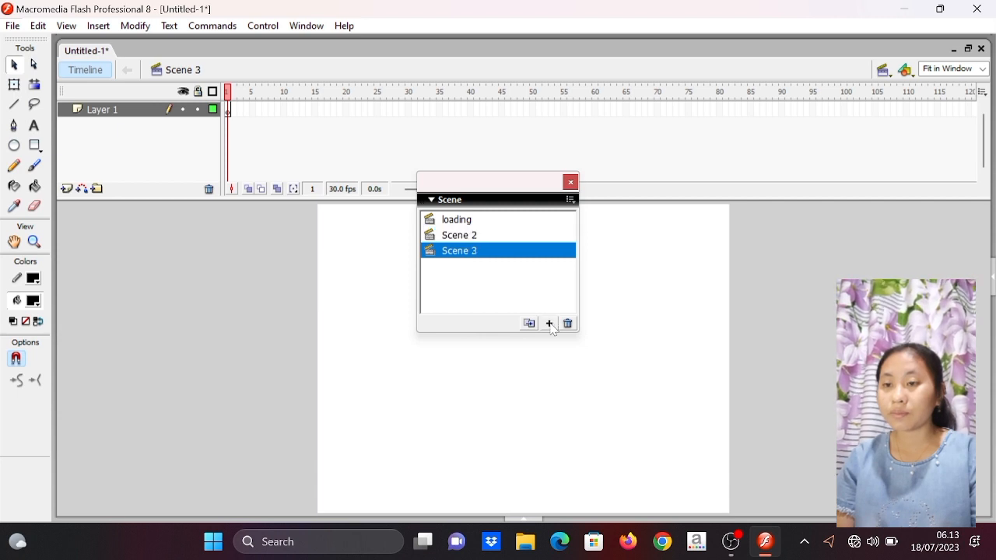
left_click(501, 237)
double_click(500, 238)
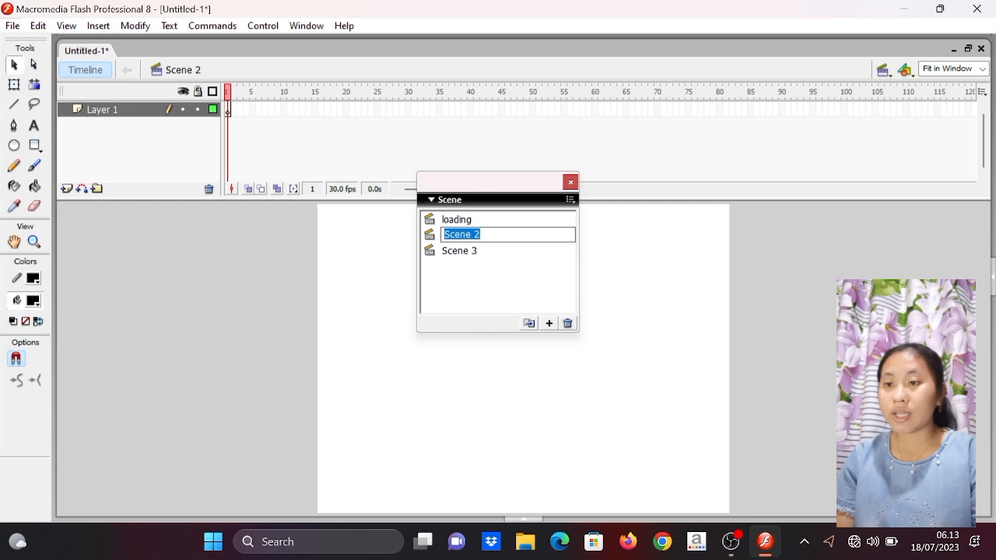
type("me")
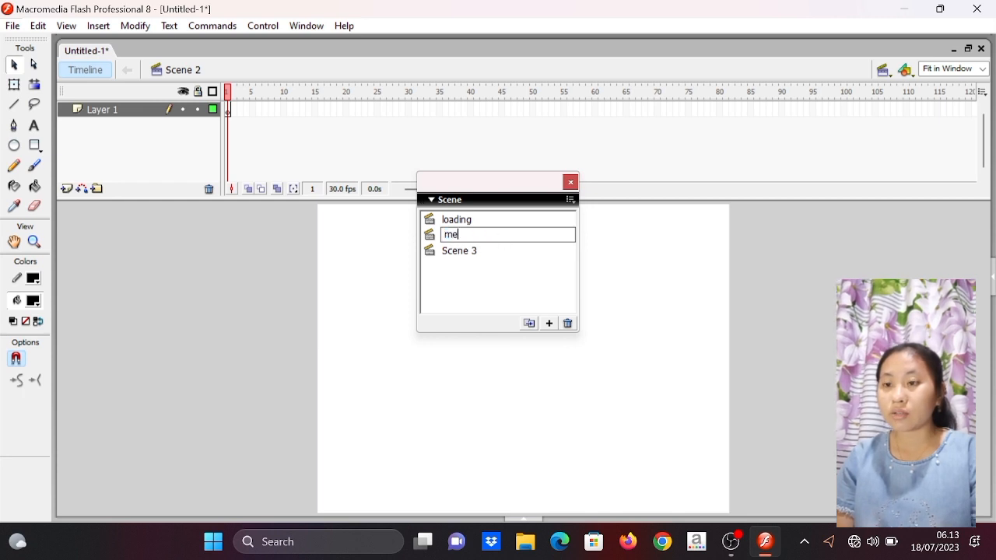
type("nu")
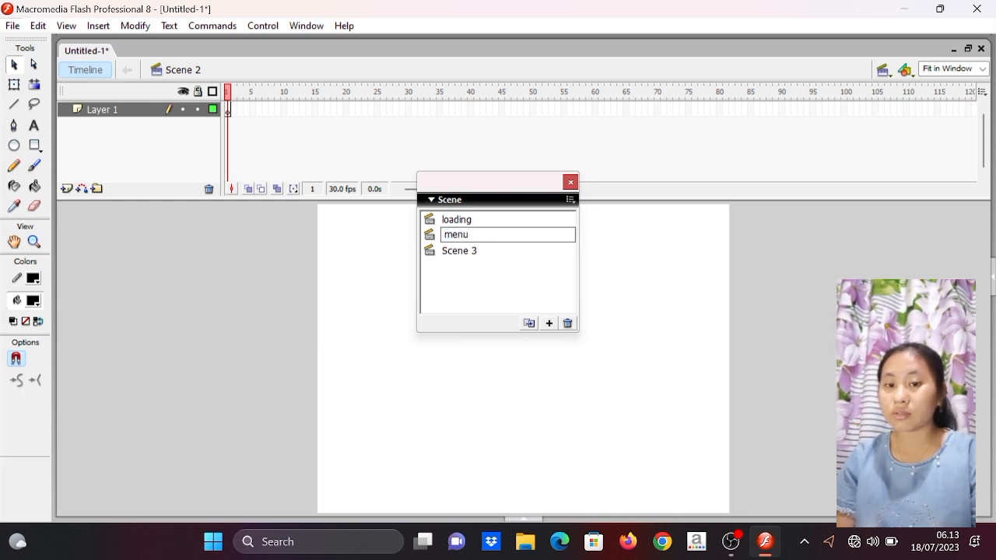
- Rename Scene 3 as tujuan
left_click(510, 255)
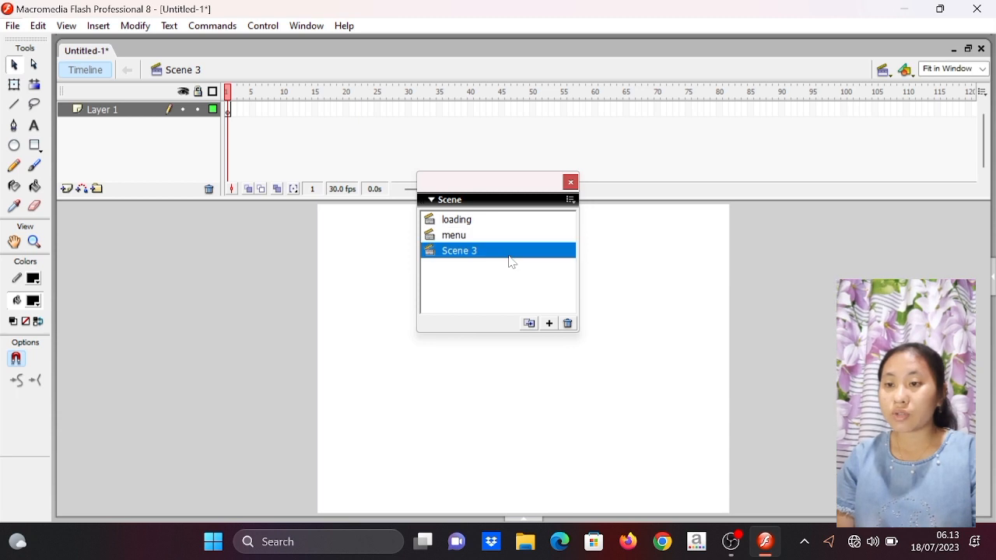
double_click(509, 257)
type("tujuan")
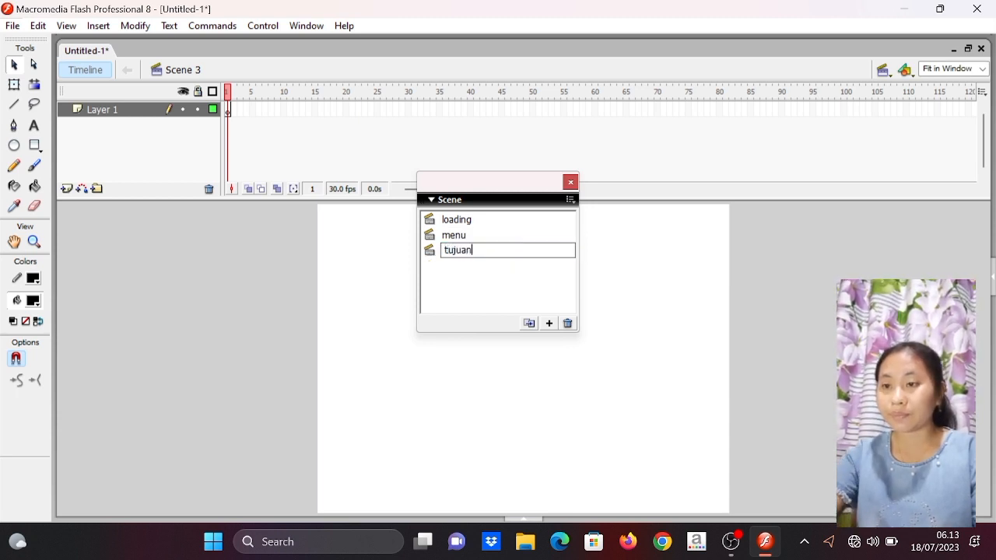
- Add a fourth scene after tujuan and rename it as materi
left_click(549, 324)
left_click(549, 324)
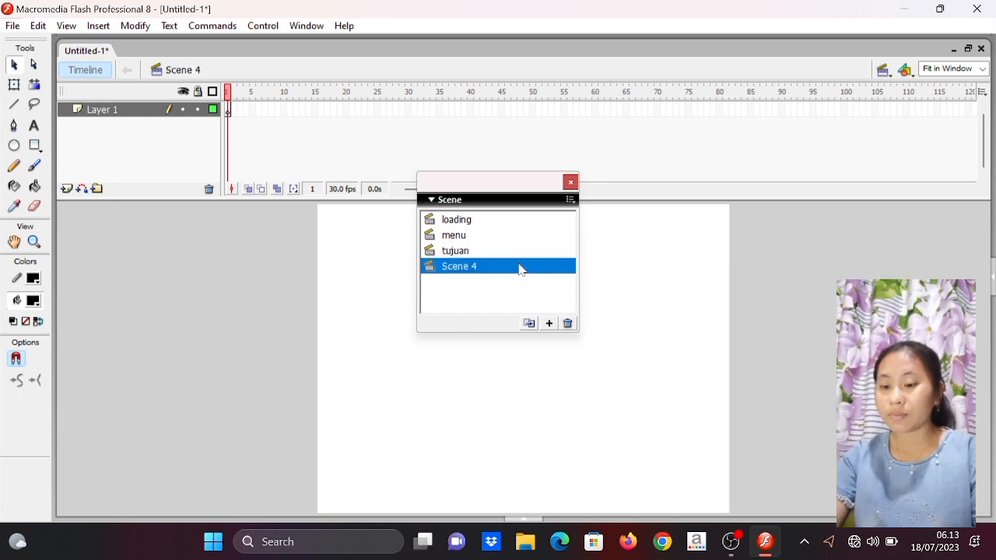
double_click(520, 268)
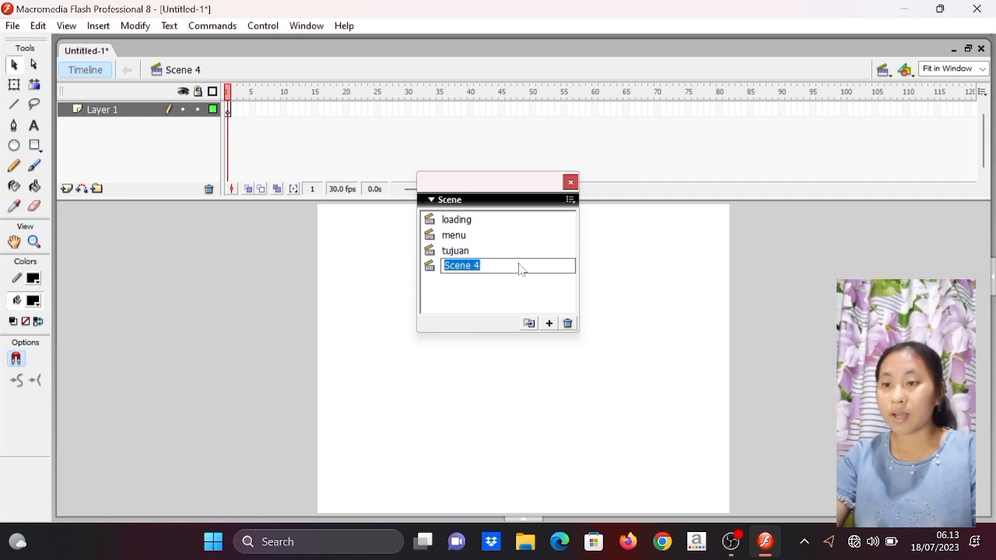
type("materi")
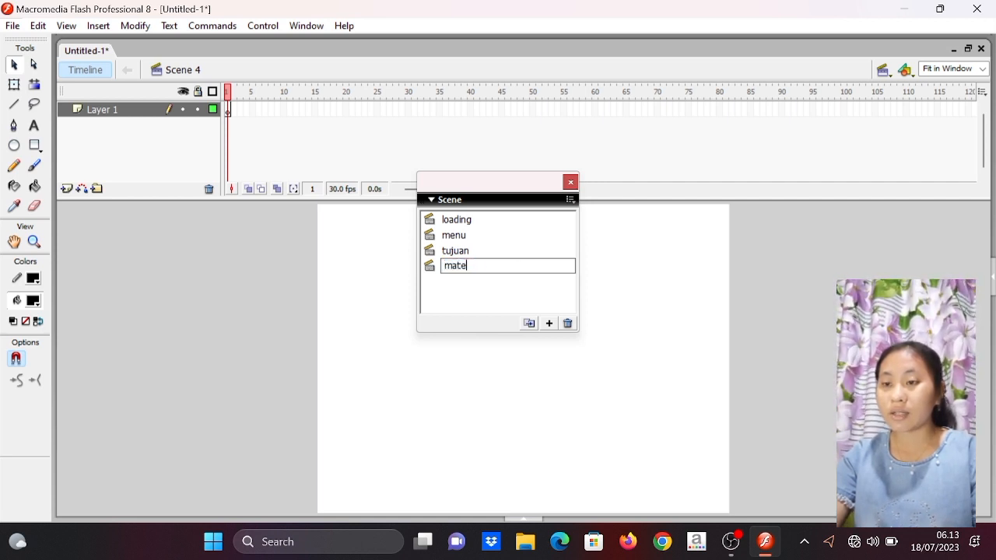
key("Return")
- Add a fifth scene after materi and rename it as soal
left_click(550, 324)
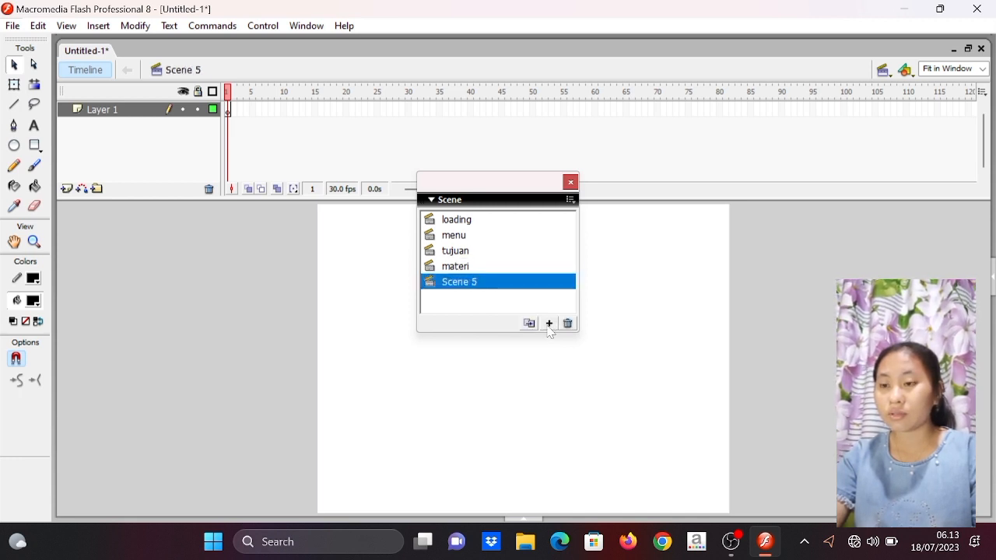
double_click(527, 287)
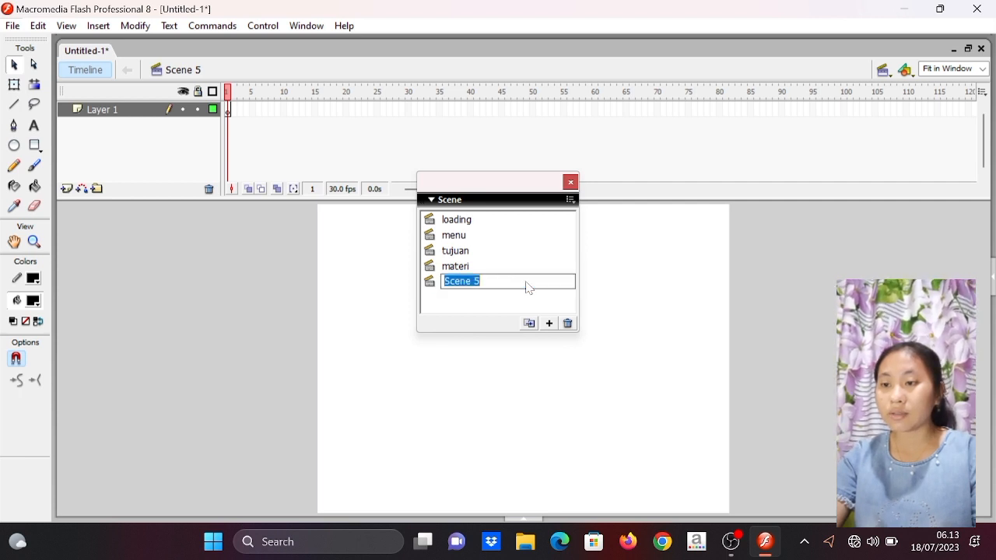
type("soal")
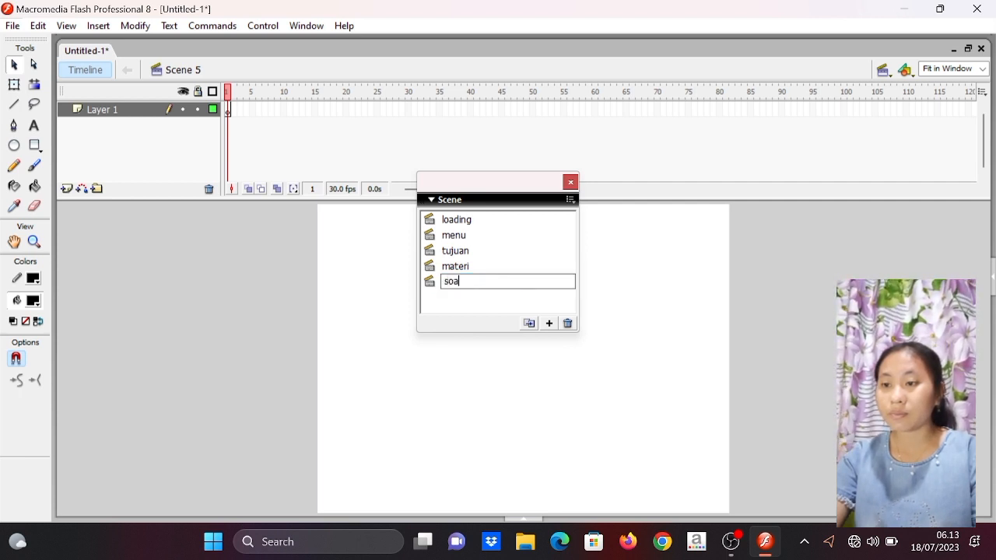
- Add a sixth scene after soal and delete the surplus Scene 7
left_click(551, 325)
left_click(550, 324)
left_click(550, 325)
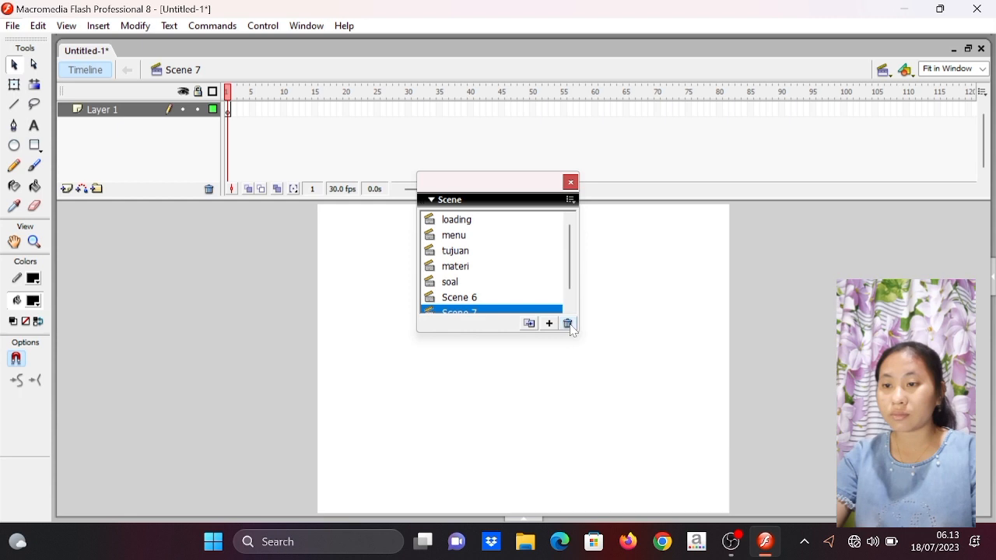
left_click(568, 324)
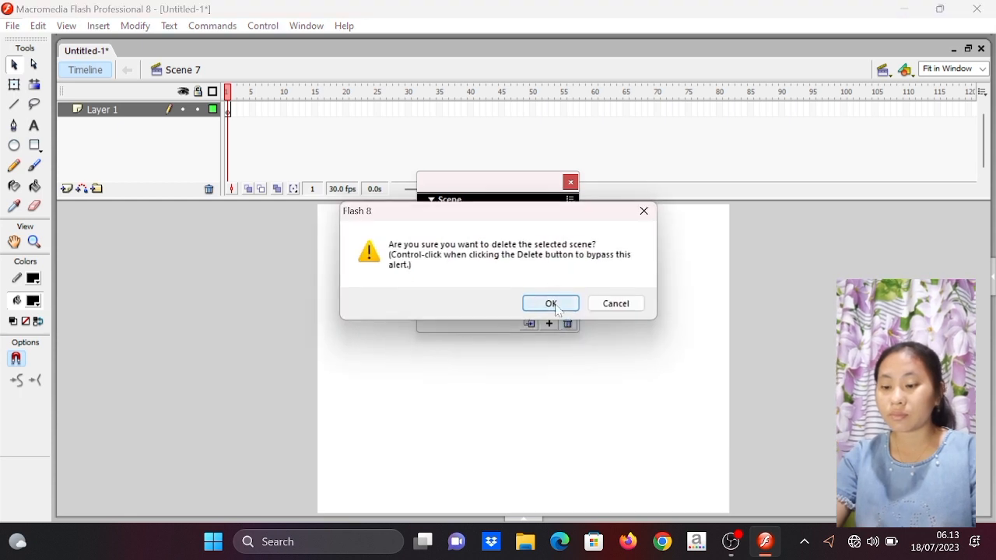
left_click(552, 304)
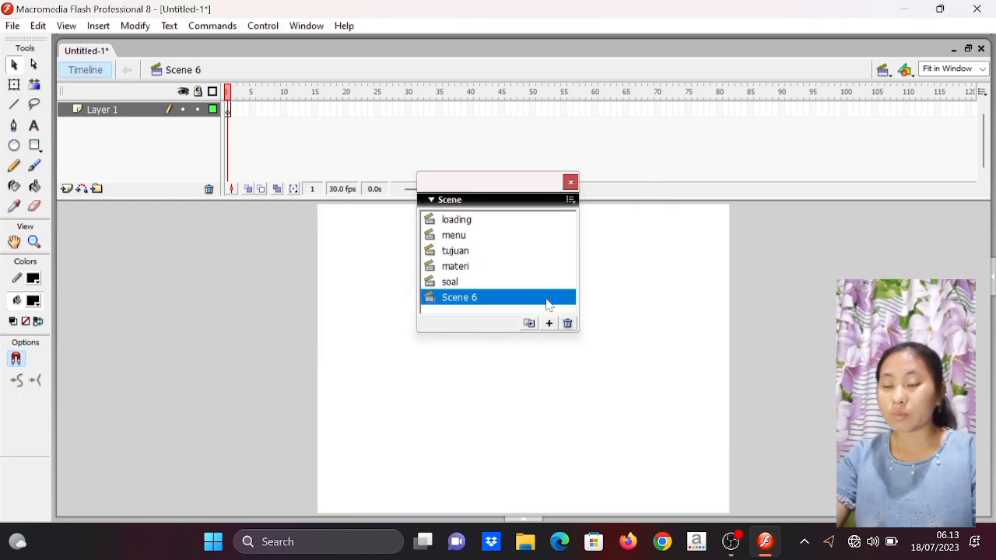
- Rename Scene 6 as profil and close the scene management
double_click(547, 303)
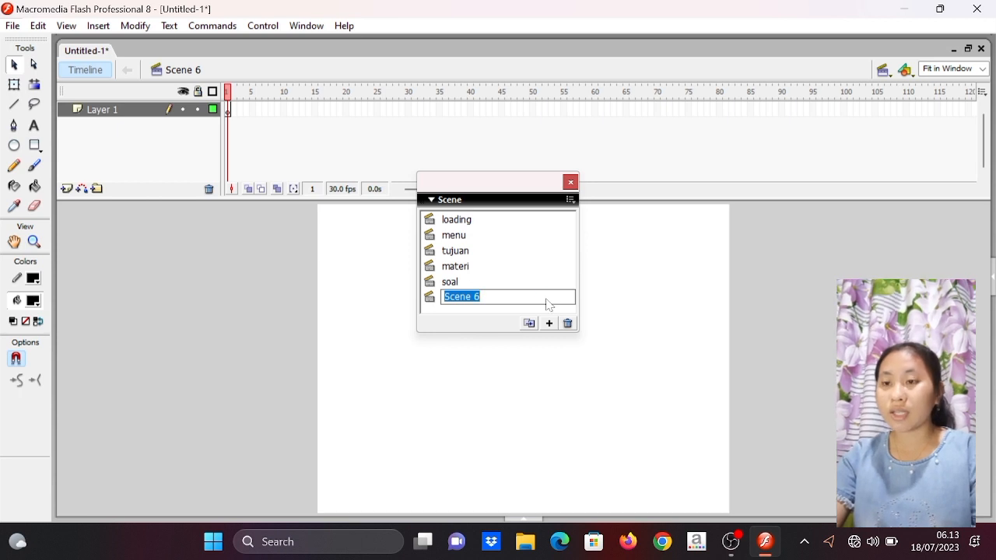
type("pr")
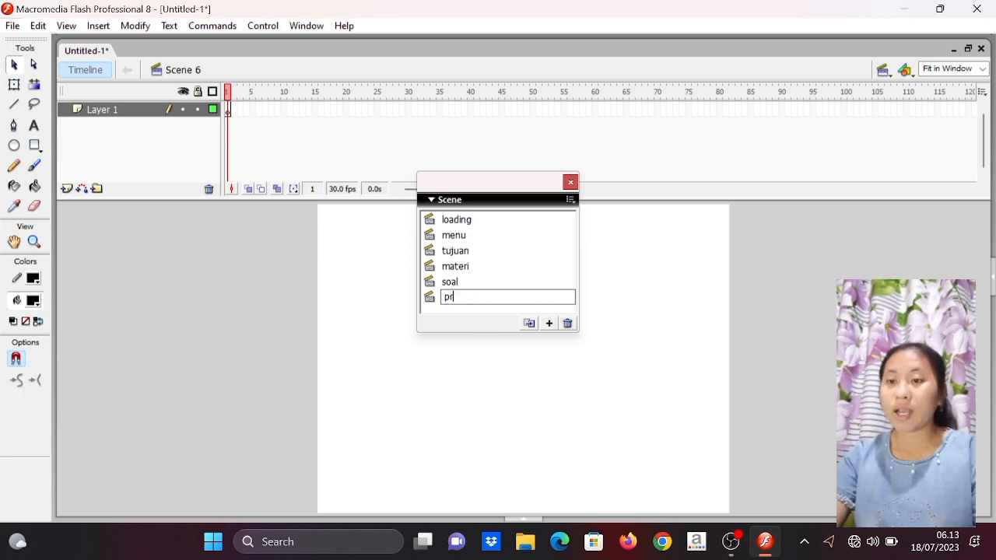
type("ofil")
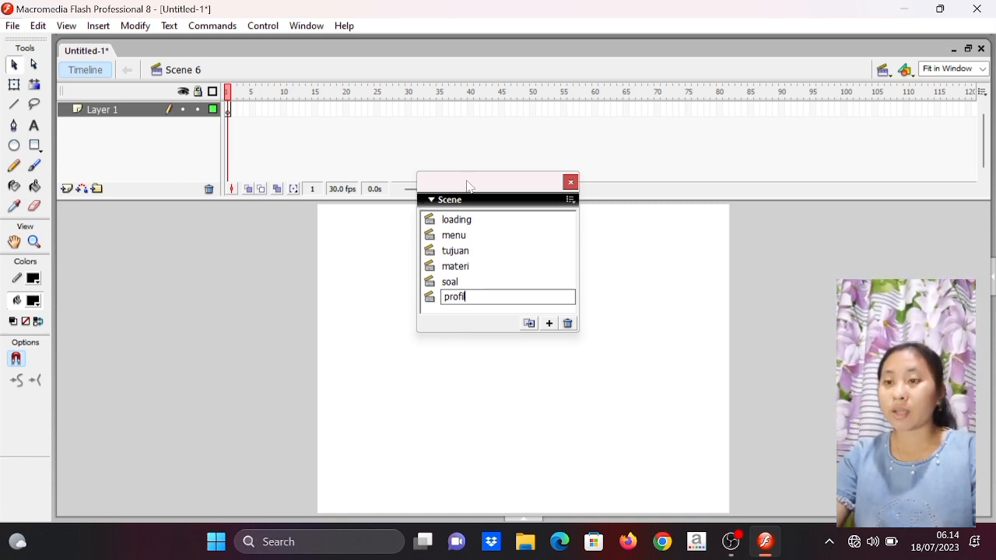
left_click(571, 184)
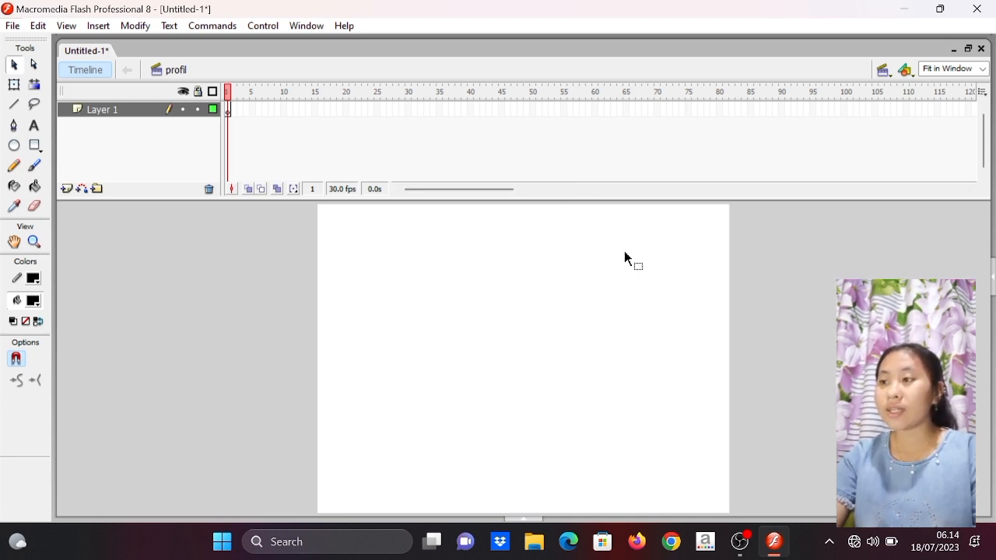
- Check the list of scenes and switch from profil to the loading scene
left_click(884, 72)
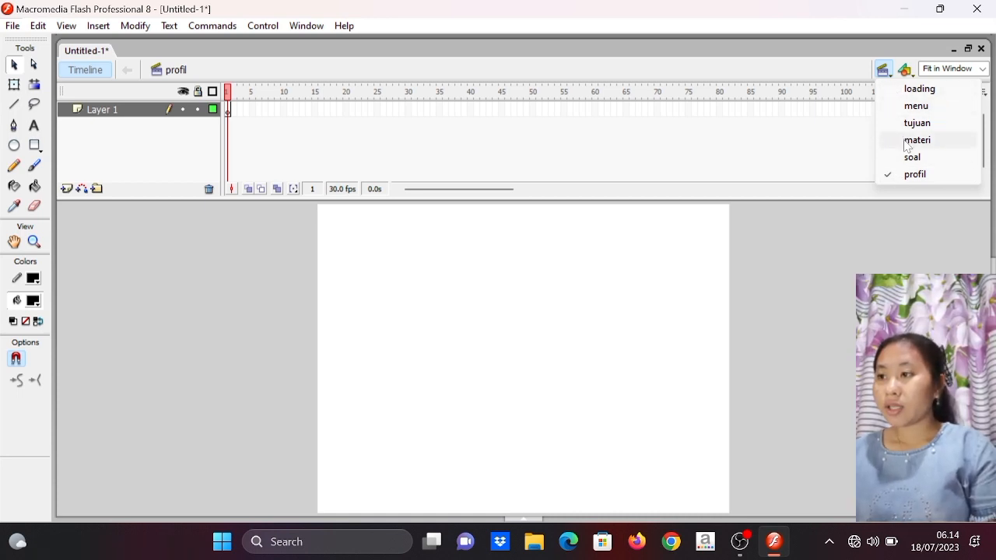
left_click(659, 284)
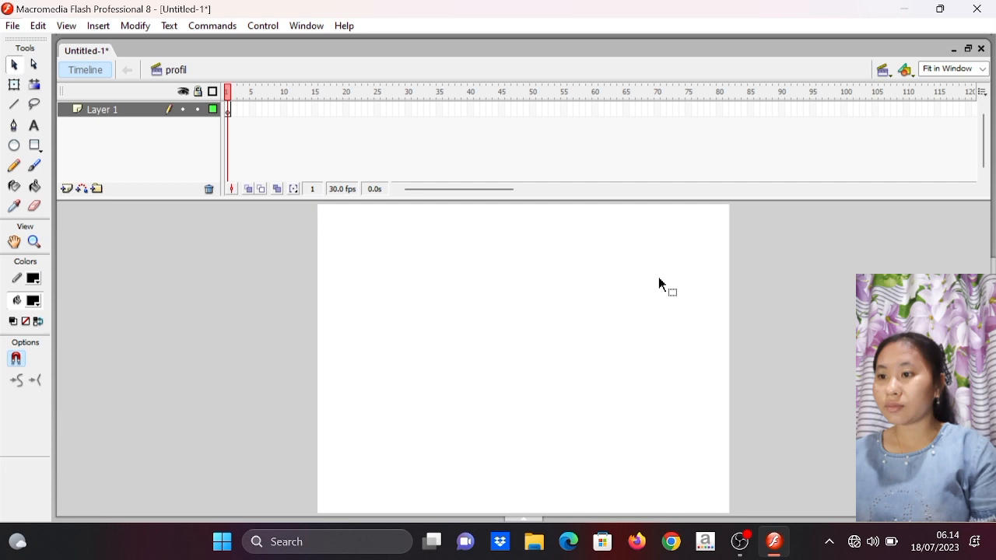
left_click(887, 70)
left_click(903, 89)
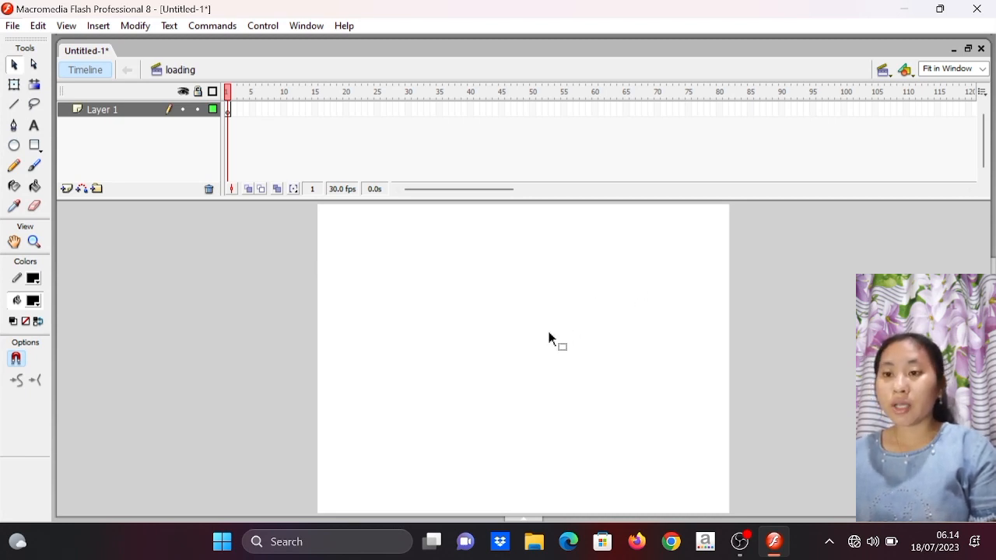
- Import the image latar 1 from the Downloads folder to the stage of the loading scene
left_click(12, 26)
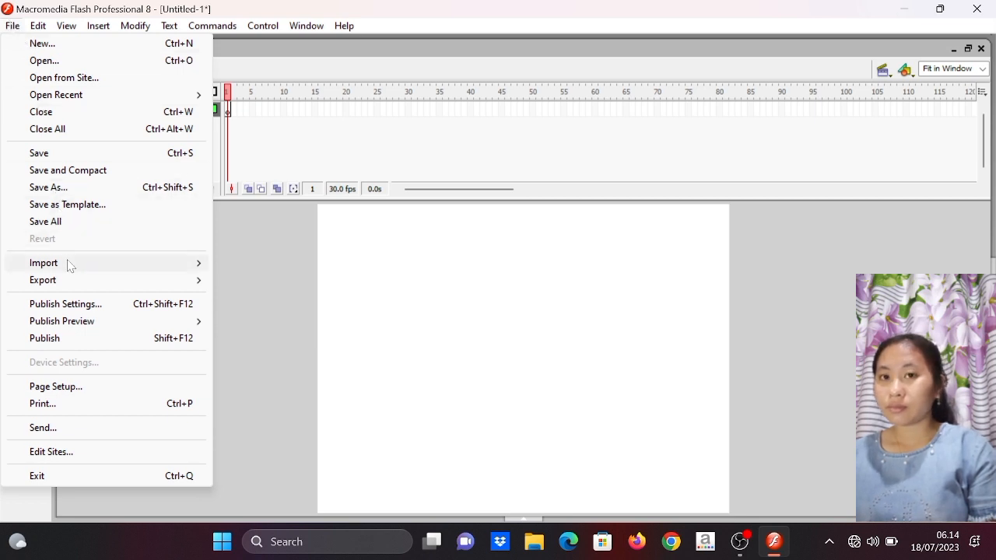
mouse_move(69, 267)
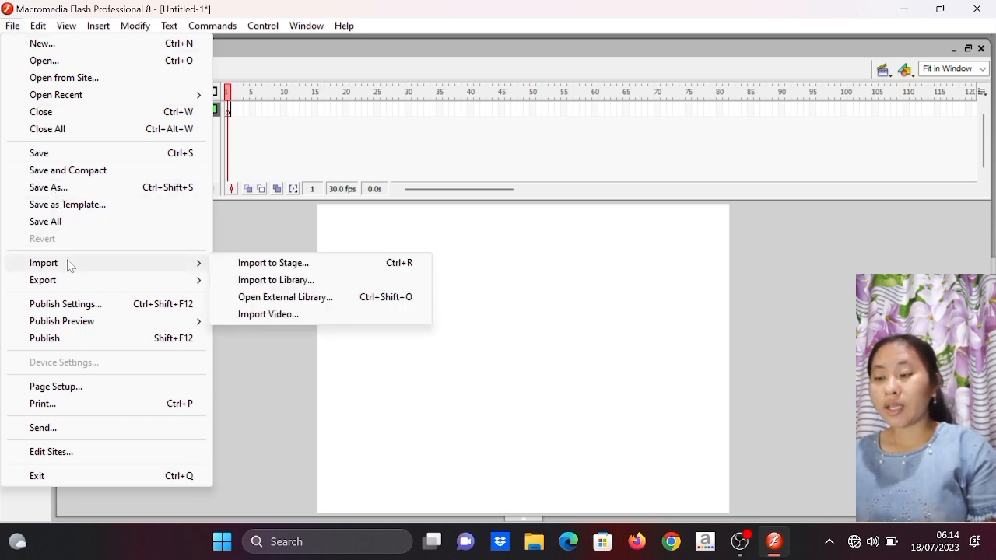
left_click(230, 271)
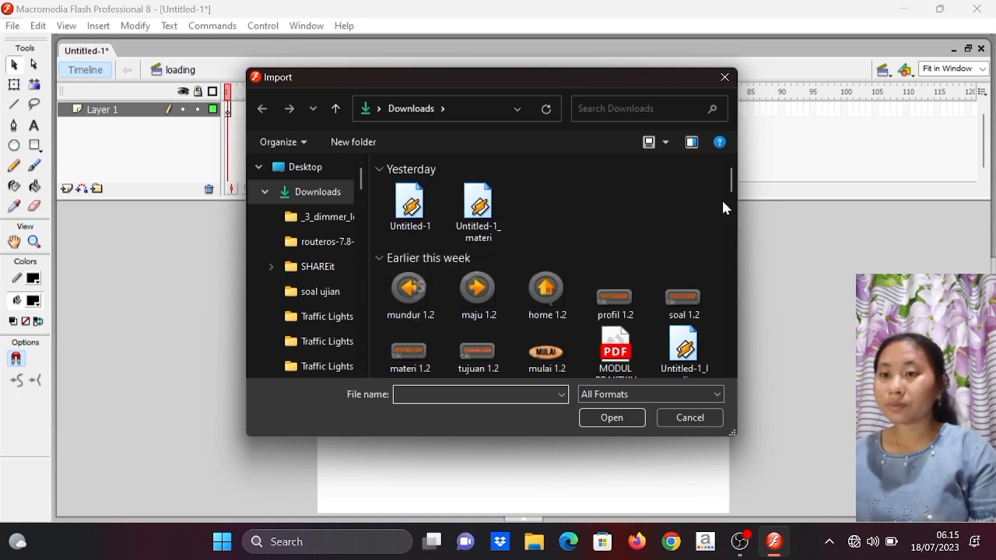
left_click_drag(732, 195, 739, 222)
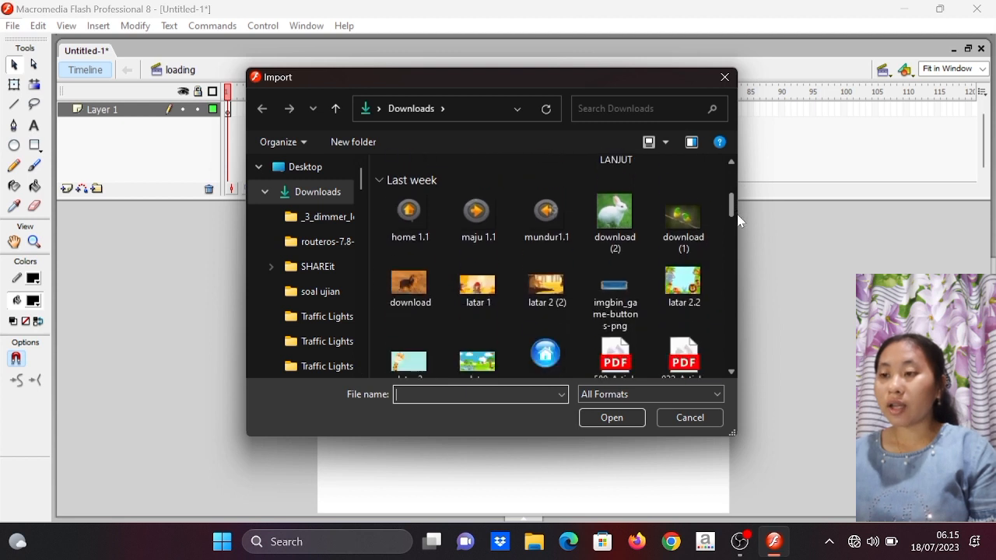
left_click(476, 286)
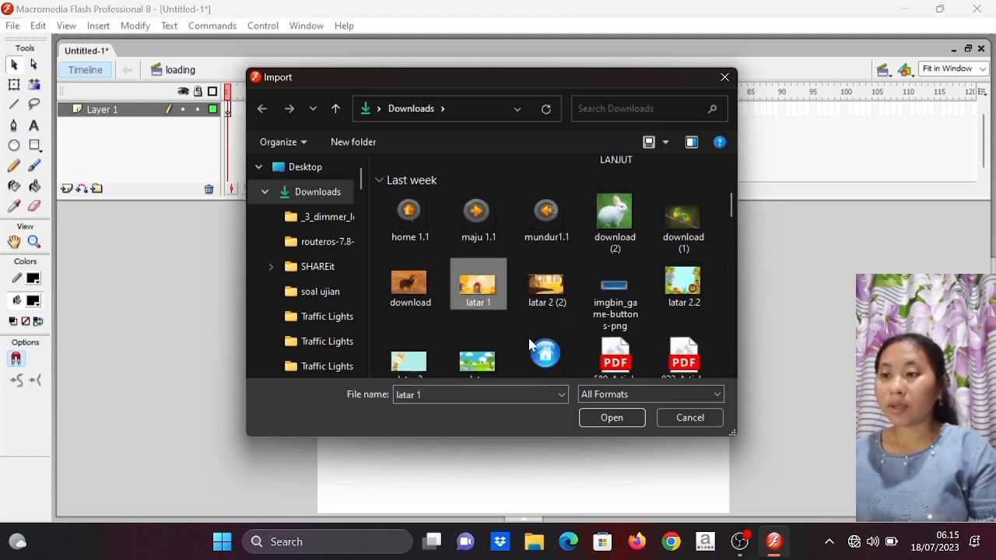
left_click(604, 420)
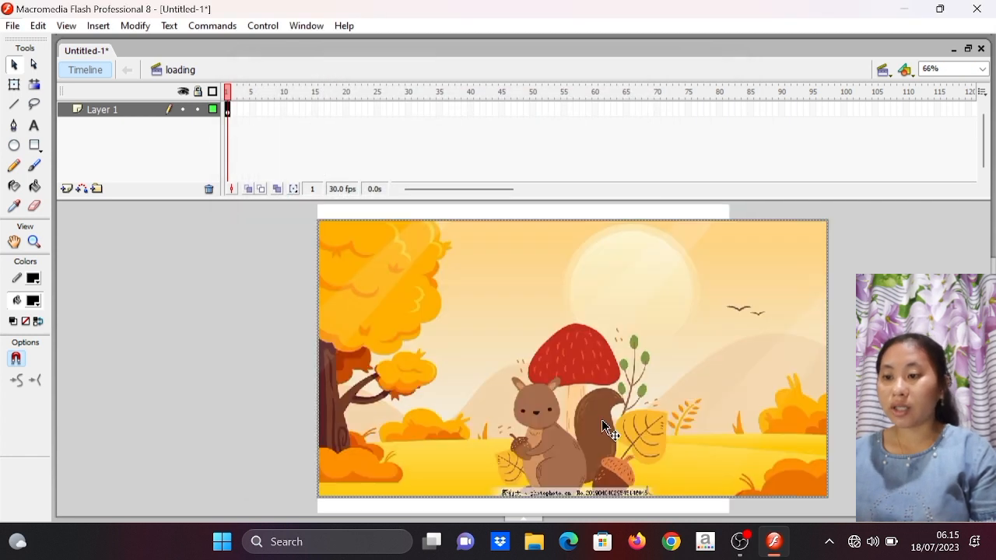
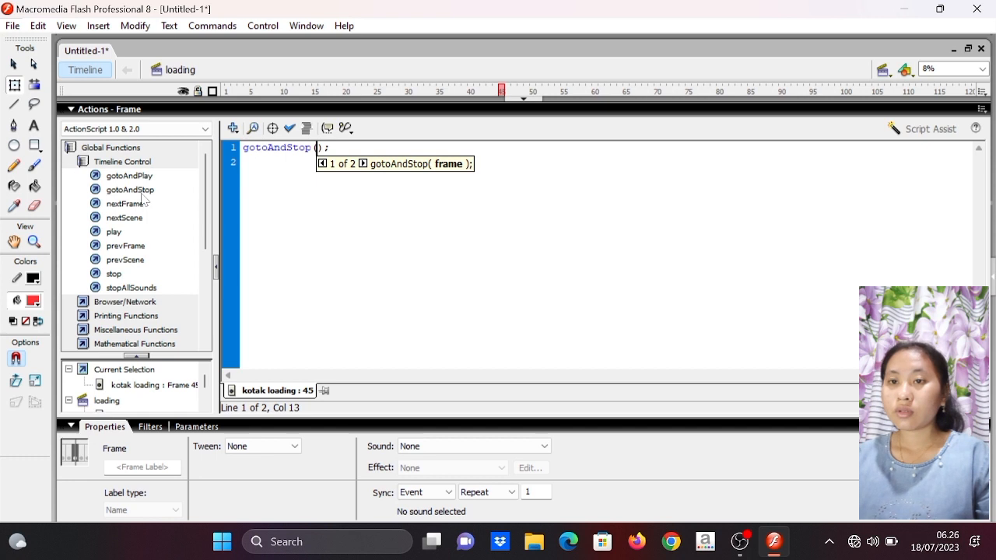
- Complete the gotoAndStop action on frame 45 of the kotak loading layer with the parameters "menu", 1
type("\"")
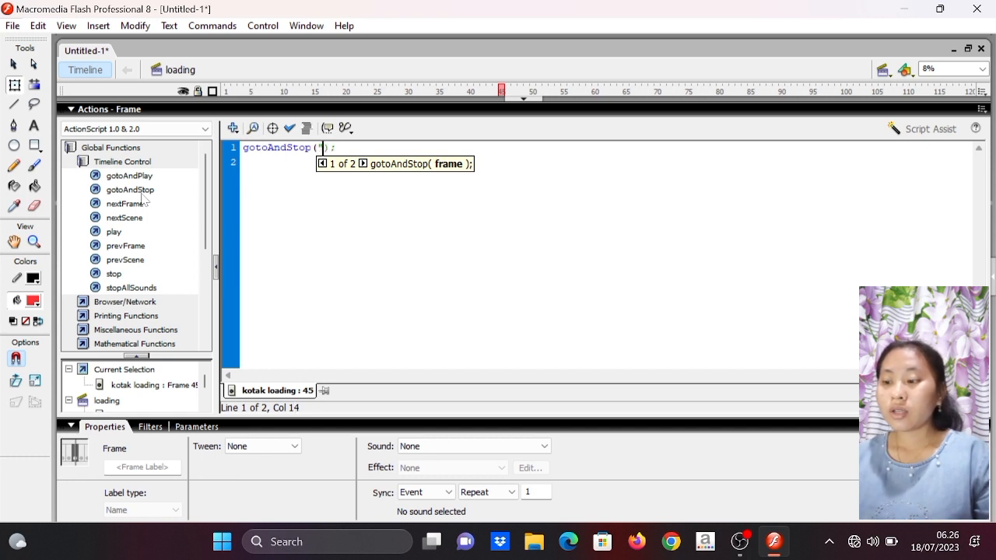
type("me")
type("nu")
key("BackSpace")
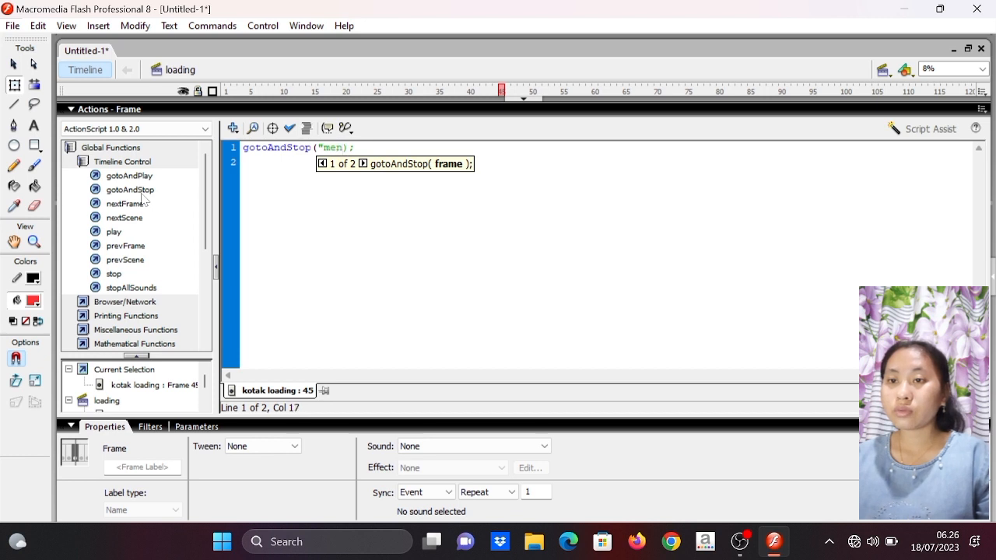
type("u\"")
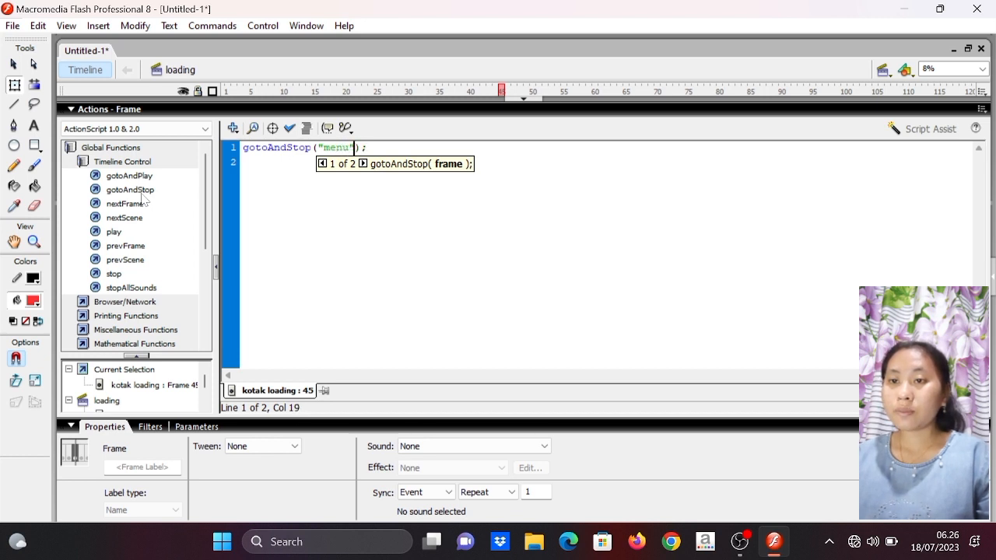
type(", 1")
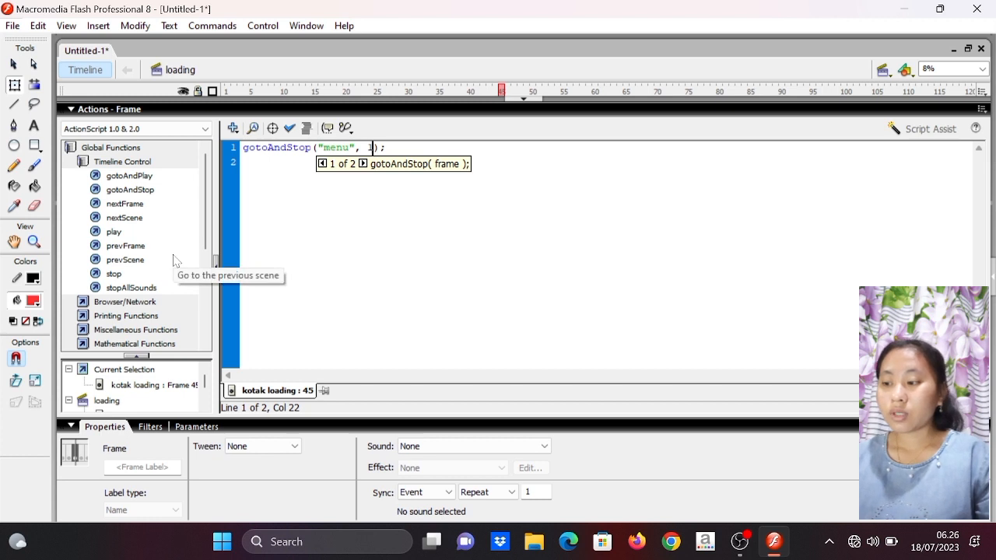
- Collapse the script editor and test the movie
left_click(522, 102)
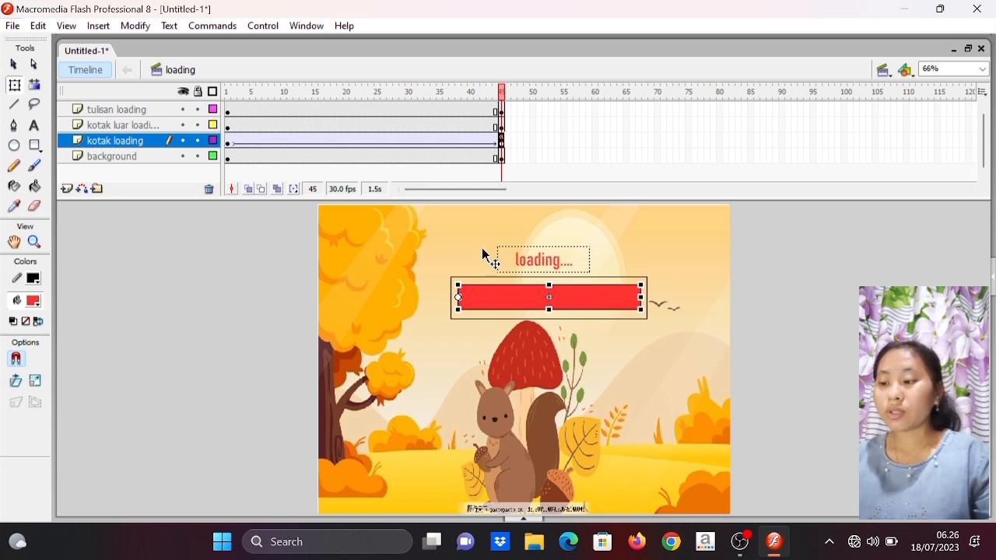
left_click(256, 29)
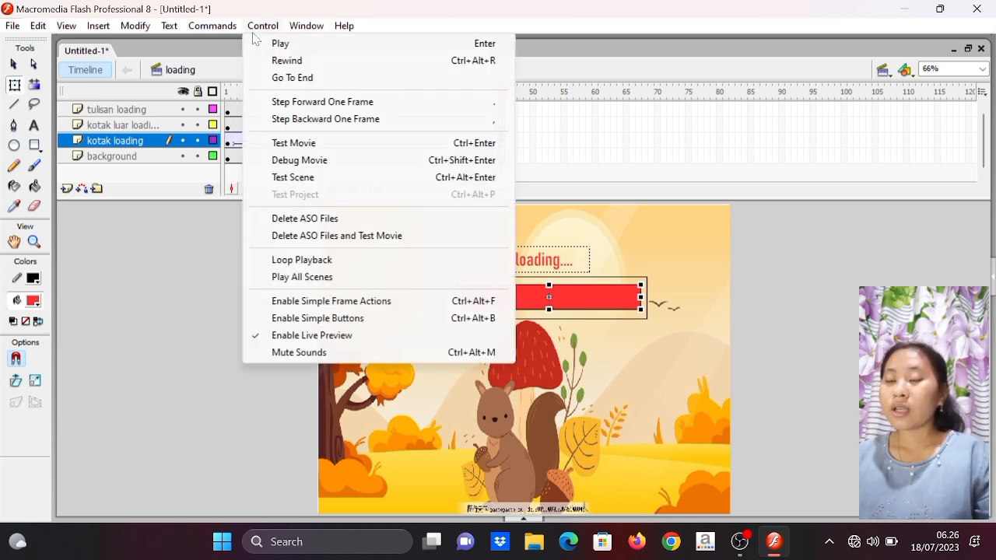
left_click(293, 143)
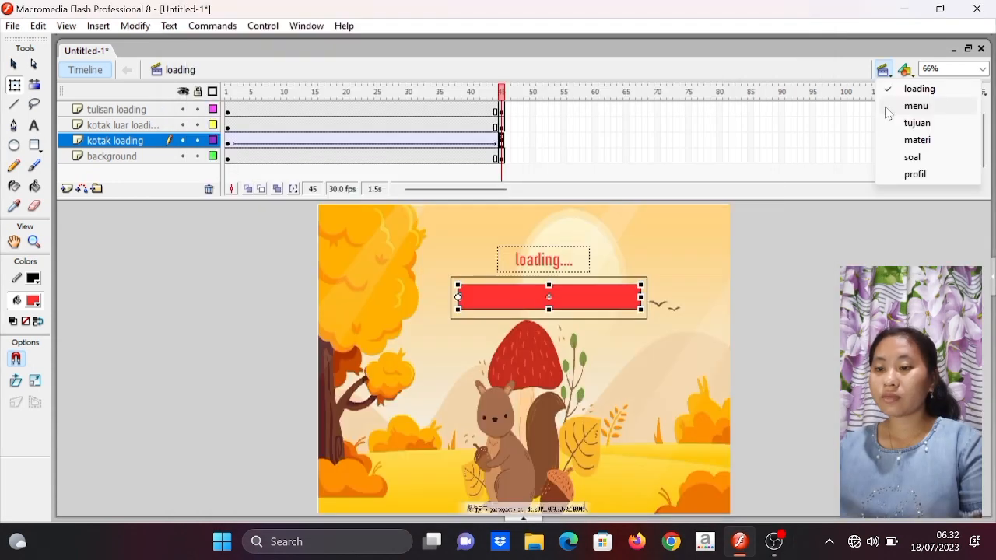
- Switch to the menu scene and import the image latar 2 (2) from Downloads to its stage
left_click(887, 111)
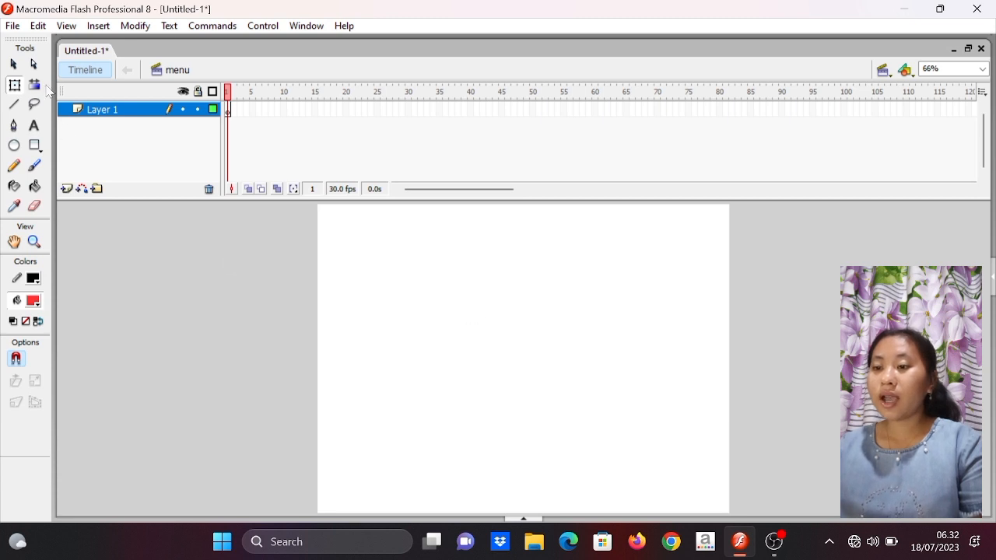
left_click(18, 31)
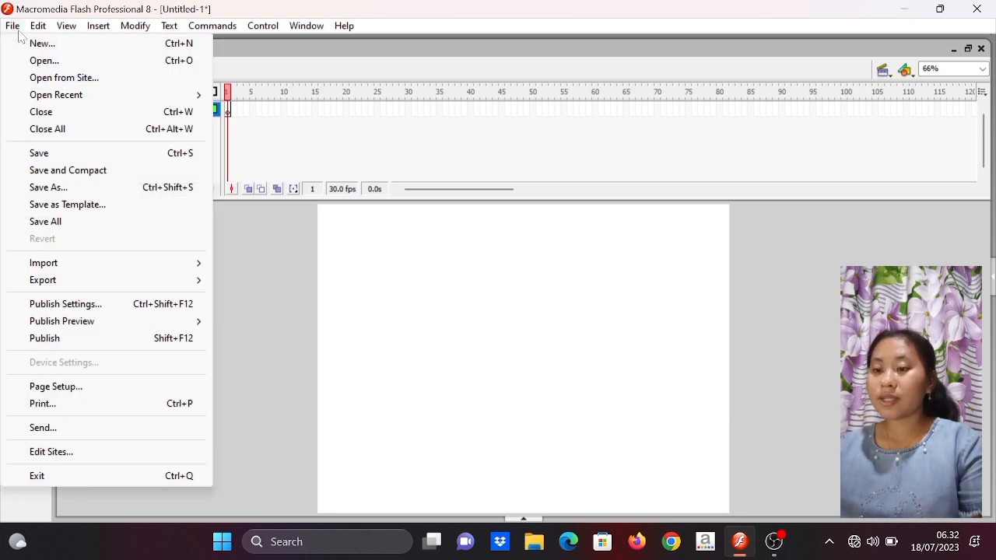
mouse_move(81, 266)
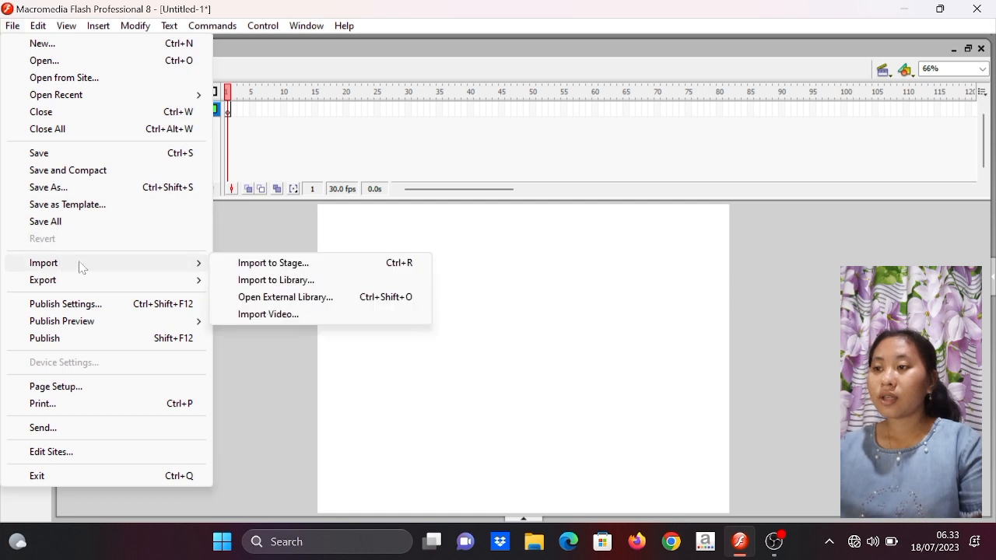
left_click(222, 265)
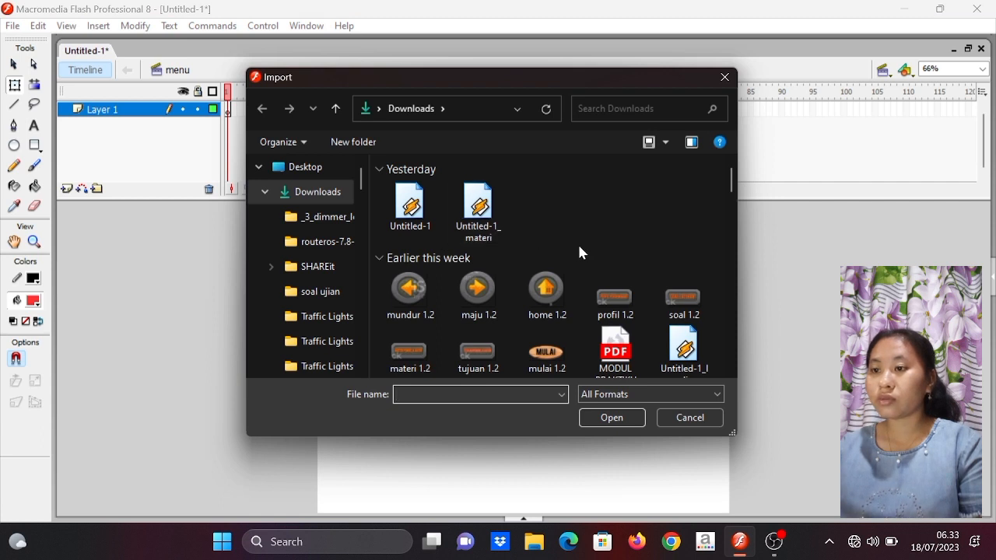
left_click_drag(733, 191, 739, 220)
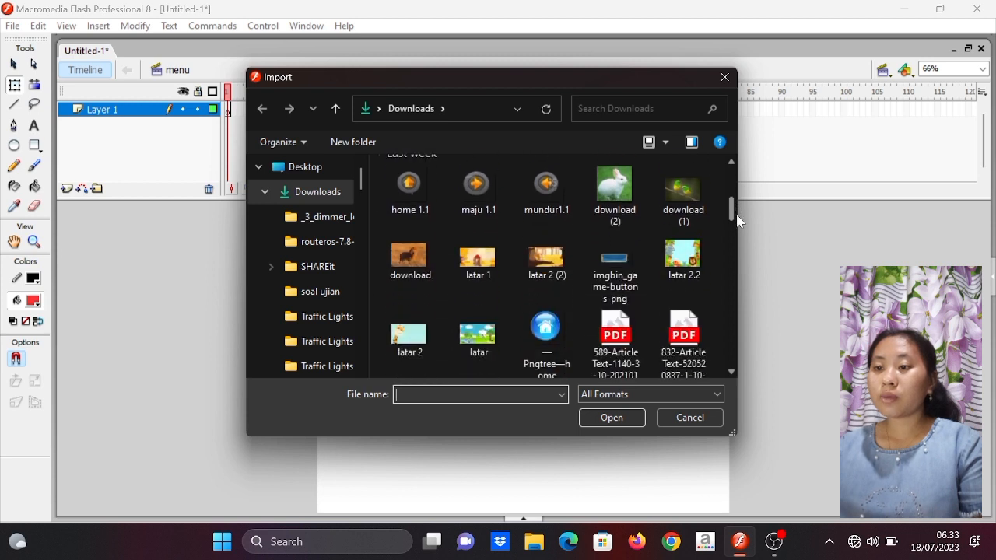
left_click(549, 269)
left_click(613, 417)
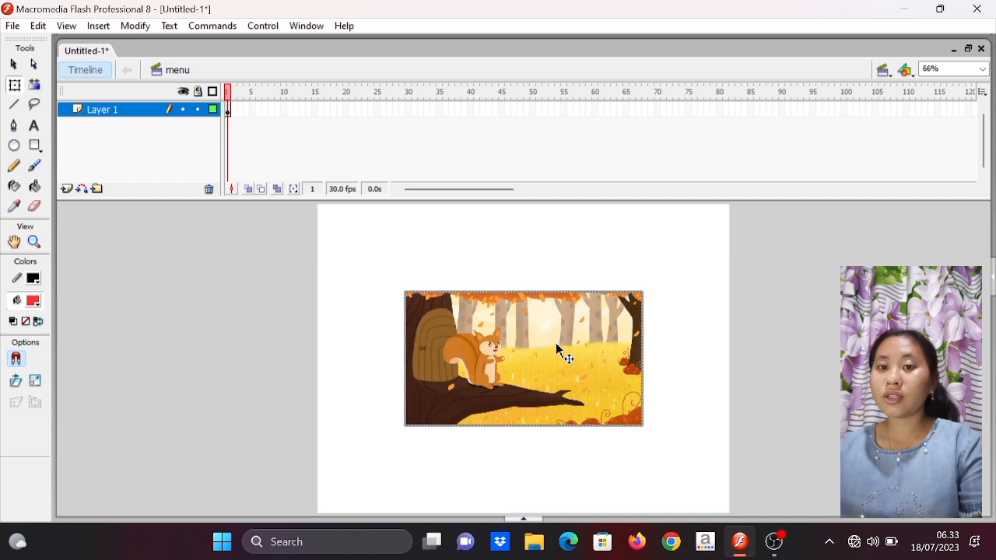
- Resize the imported squirrel image to 800.8 x 600.2 px and move it to cover the whole stage
left_click(527, 296)
left_click_drag(527, 295, 522, 251)
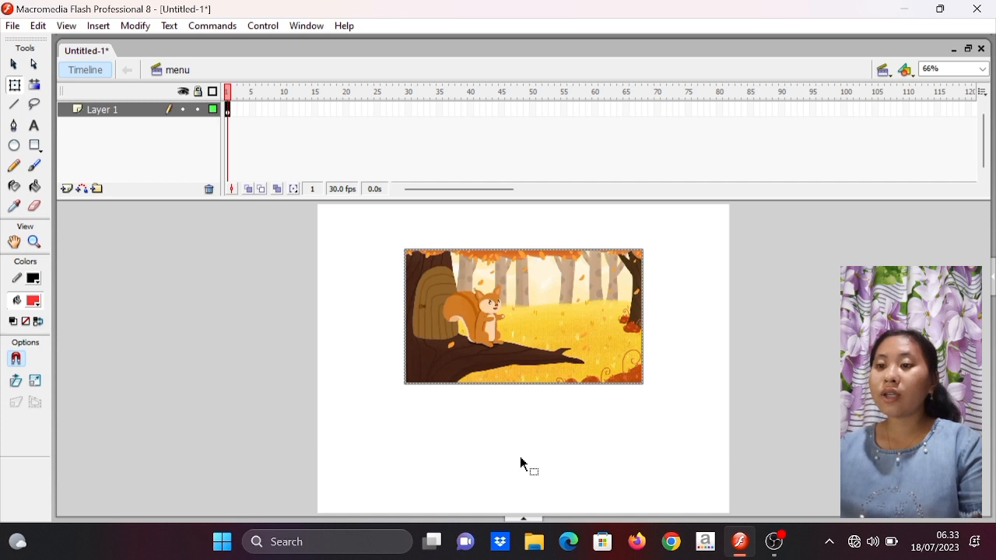
left_click(529, 520)
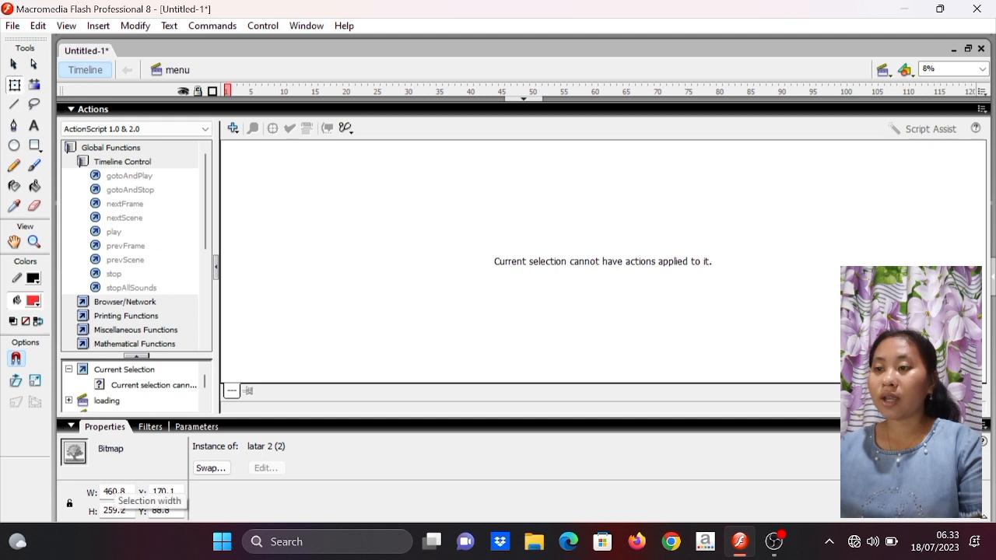
left_click_drag(117, 492, 91, 496)
type("800")
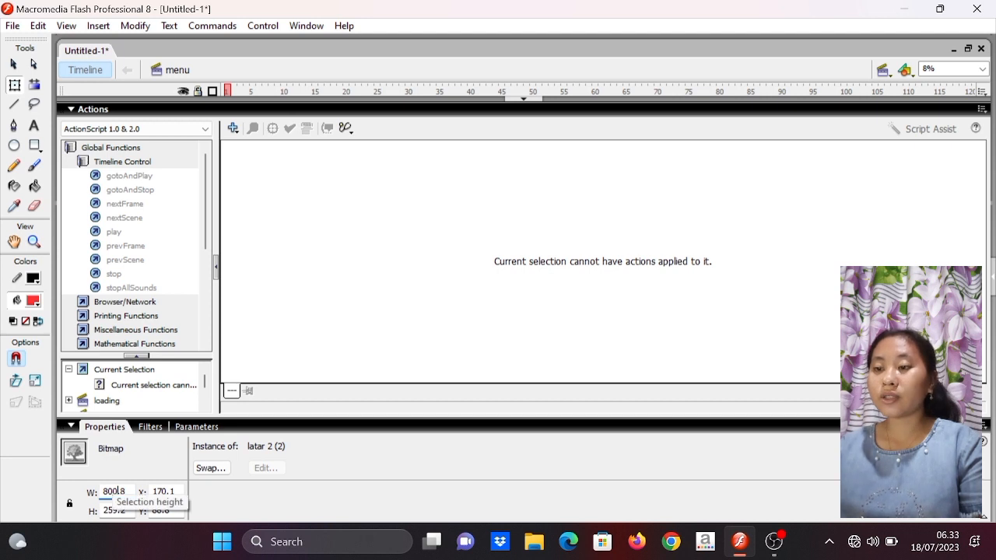
left_click_drag(125, 511, 97, 514)
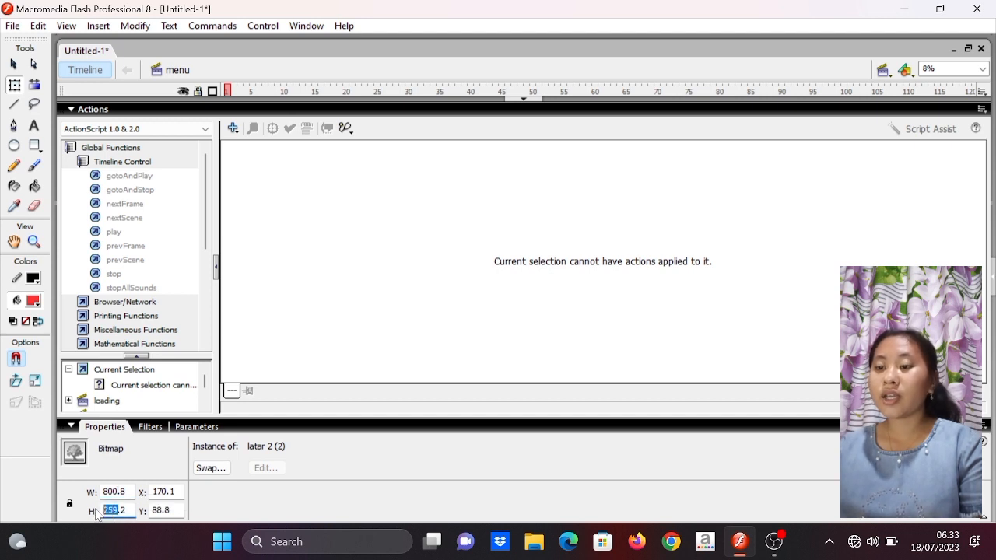
type("600")
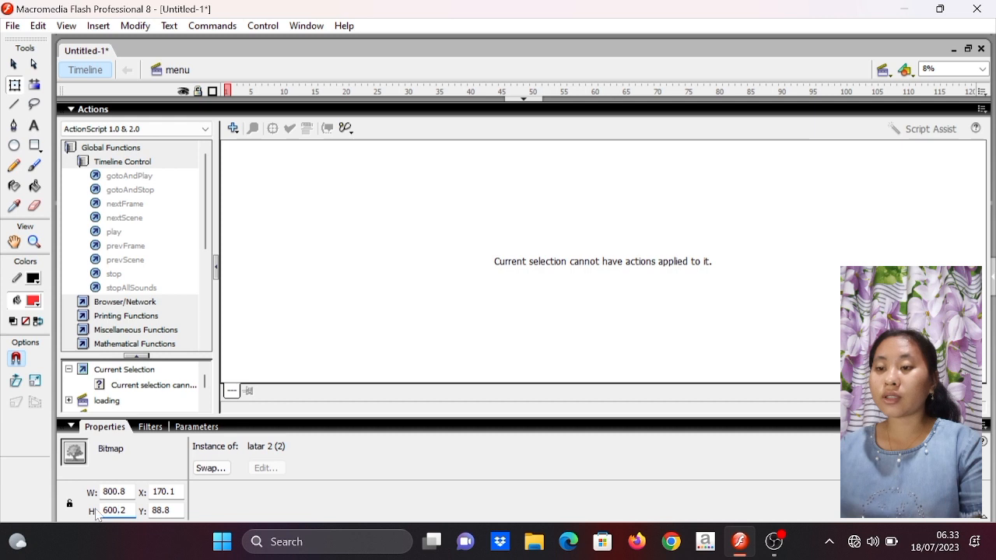
left_click(540, 105)
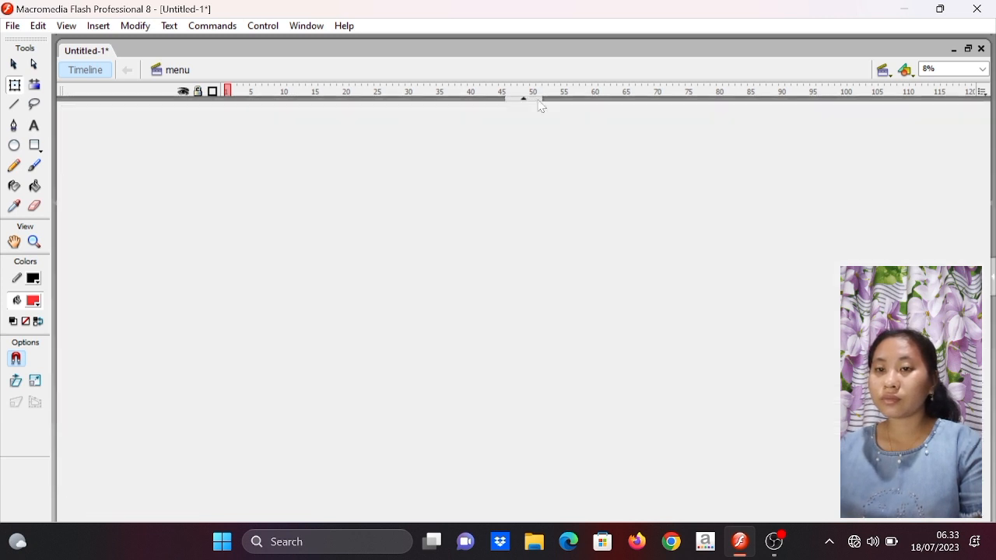
left_click_drag(564, 280, 480, 241)
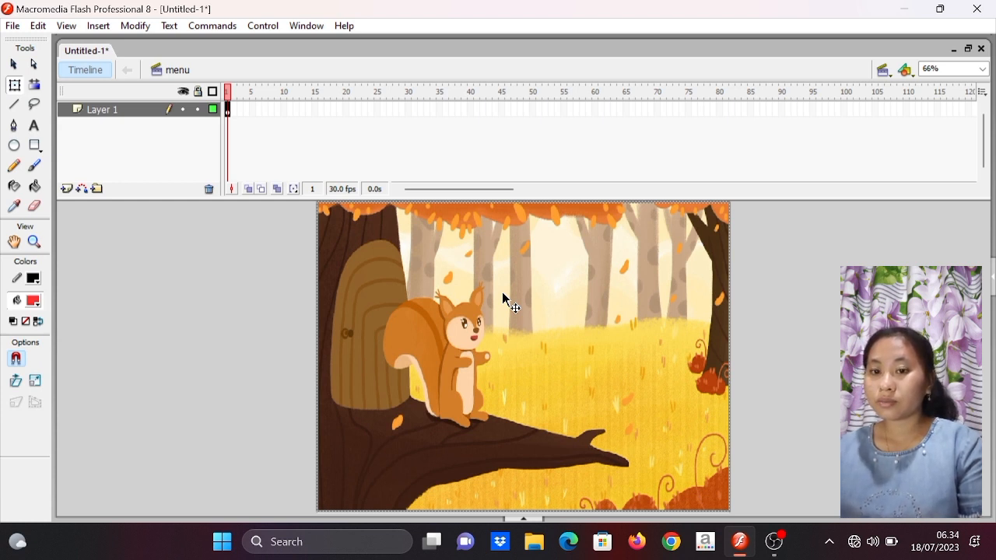
- Rename Layer 1 of the menu scene as background
double_click(135, 113)
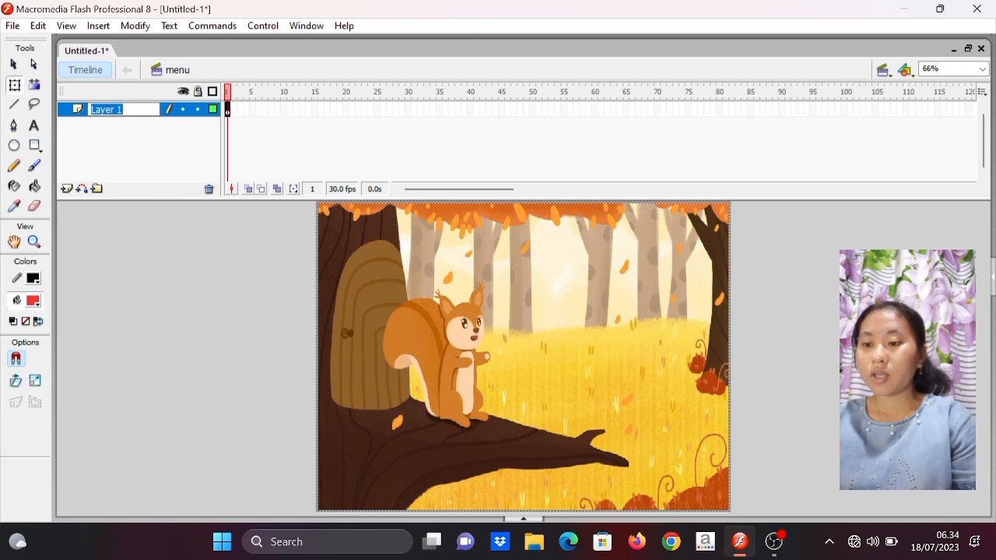
type("bac")
type("kf==")
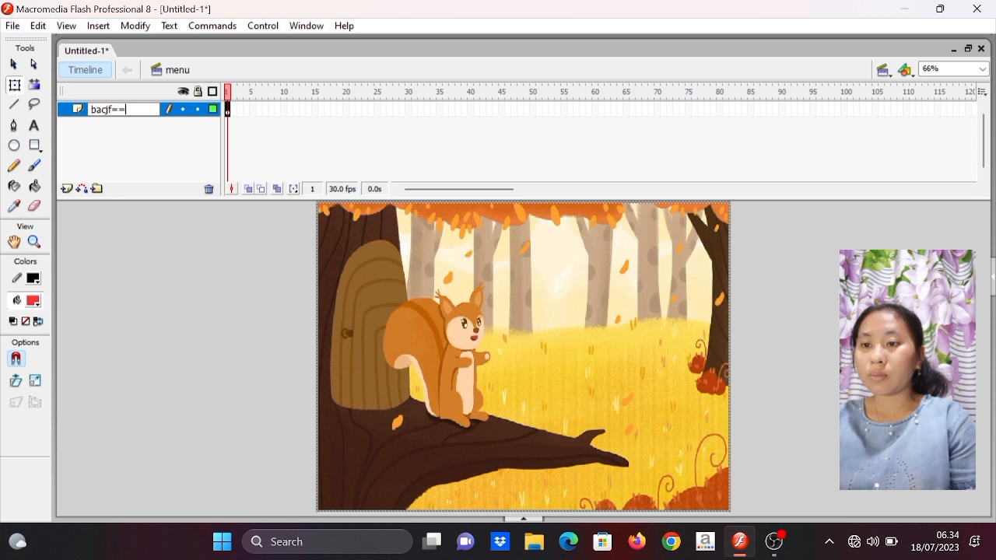
key("BackSpace")
key("BackSpace")
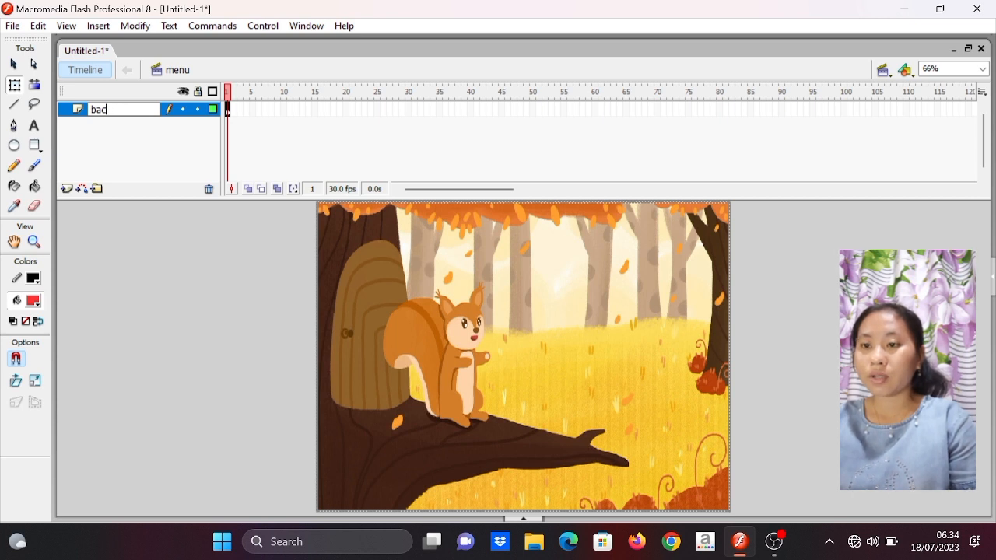
type("kgr")
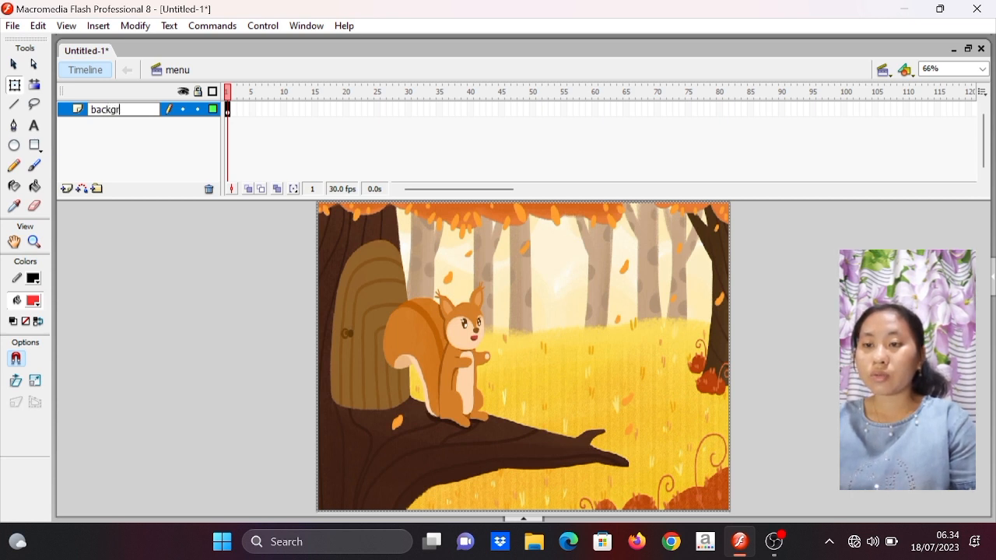
type("ound")
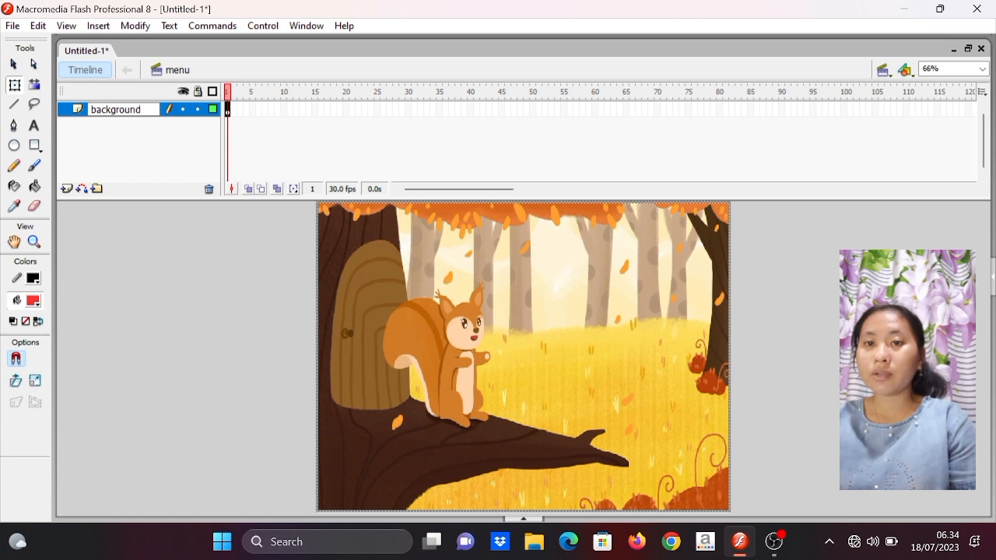
- Add a layer named tulisan pecahan above the background layer of the menu scene
key("Return")
left_click(67, 189)
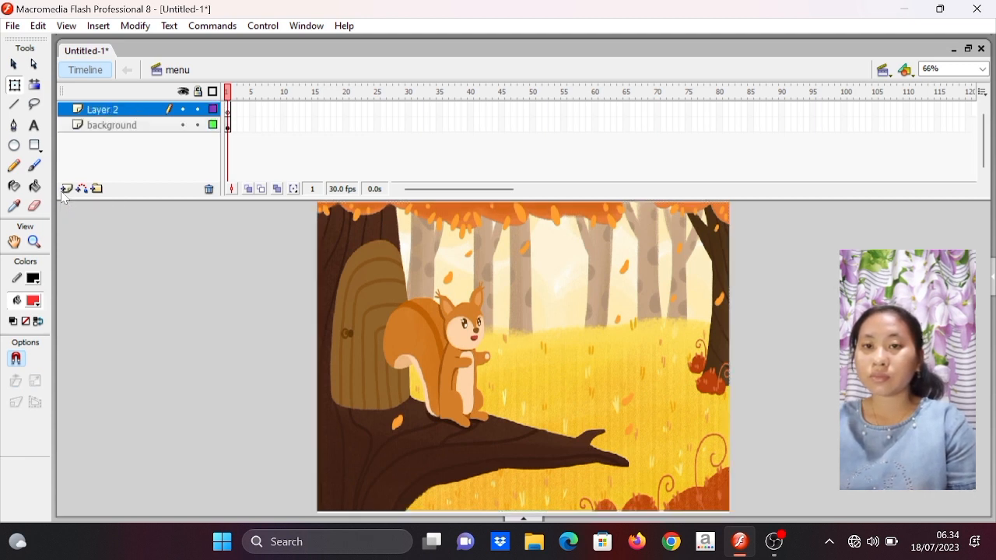
double_click(109, 111)
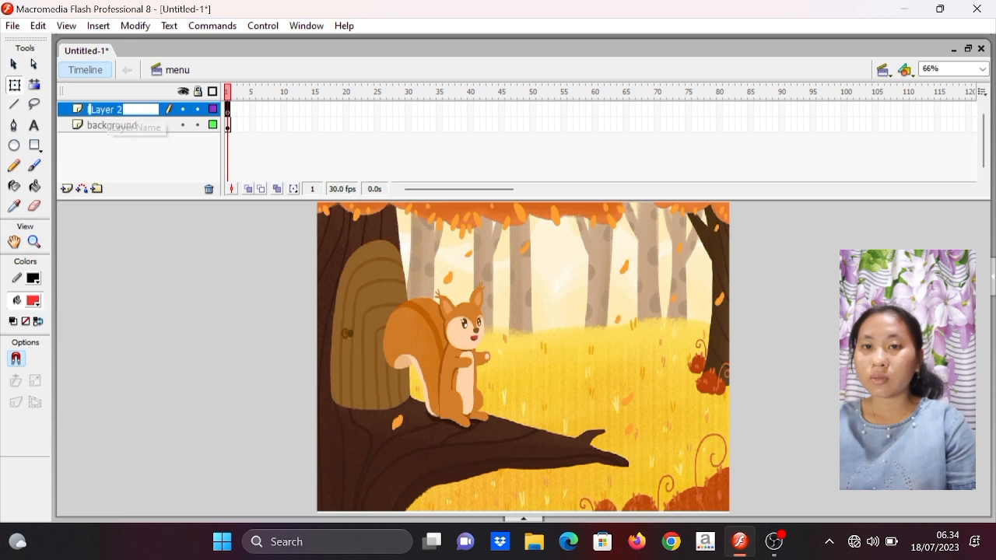
type("tulisan pecahan")
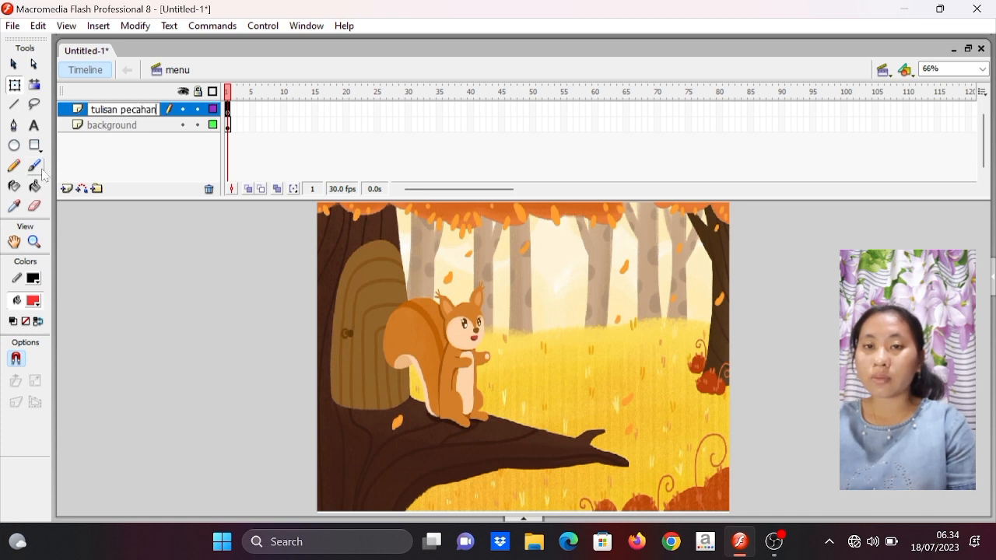
key("Return")
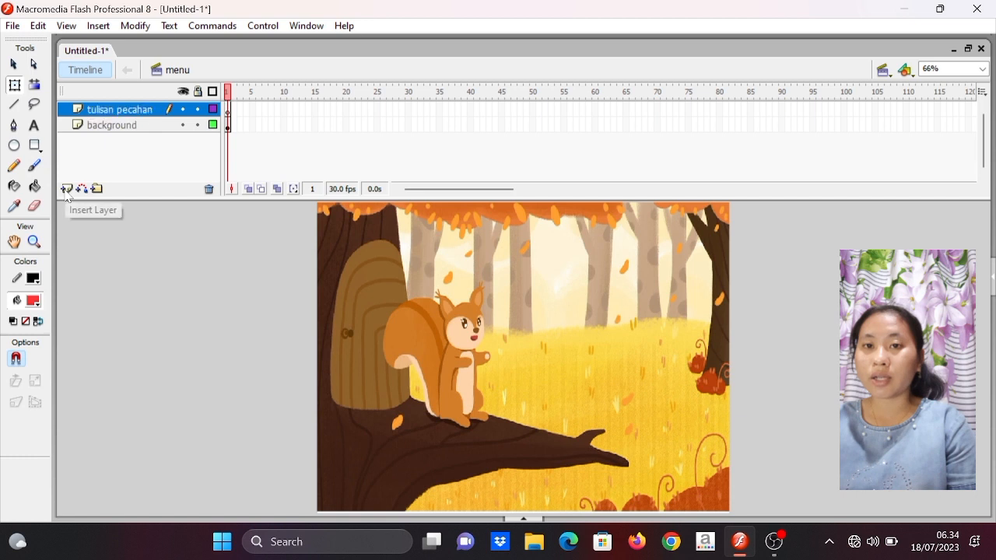
- Add a layer named tujuan above the tulisan pecahan layer
left_click(67, 194)
double_click(105, 110)
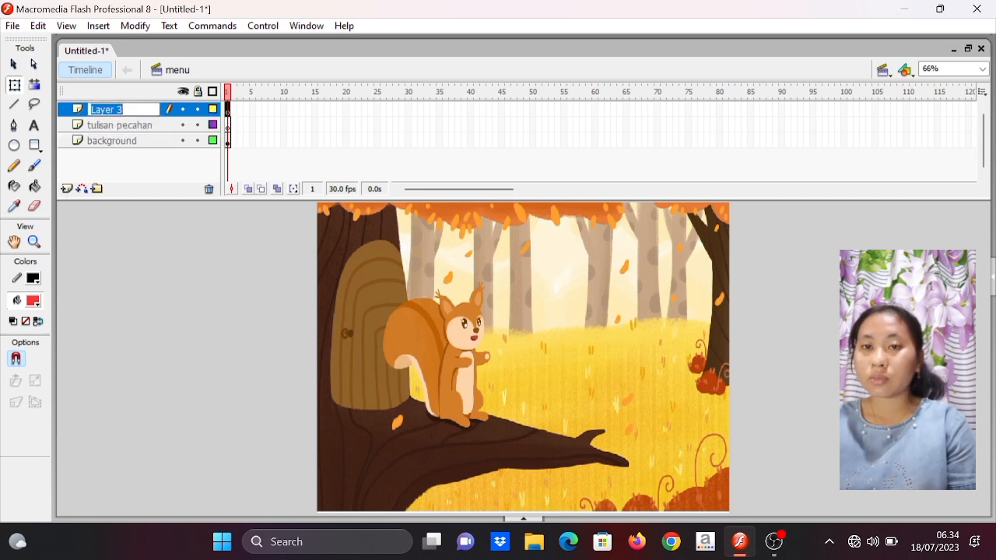
type("tujuan")
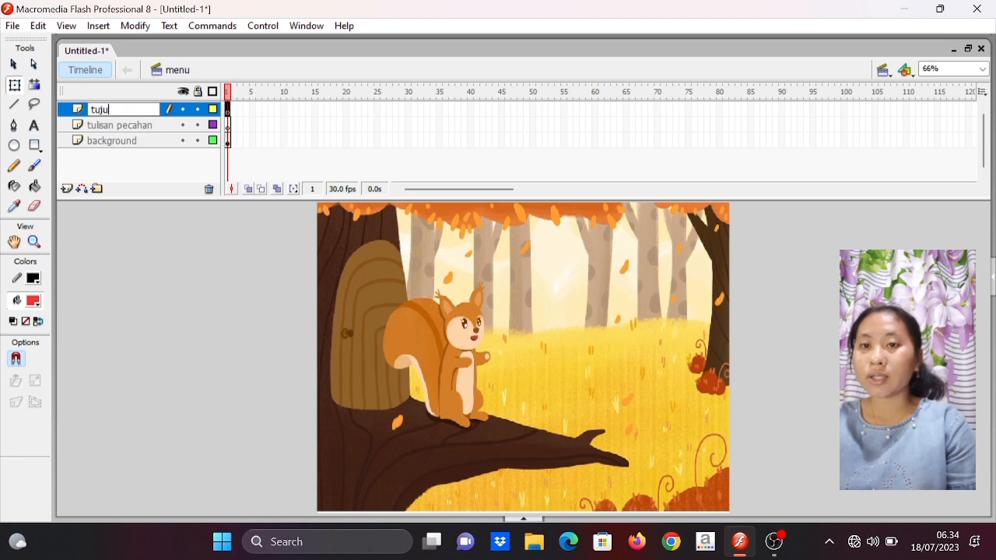
key("Return")
- Add a layer named materi above the tujuan layer
left_click(67, 190)
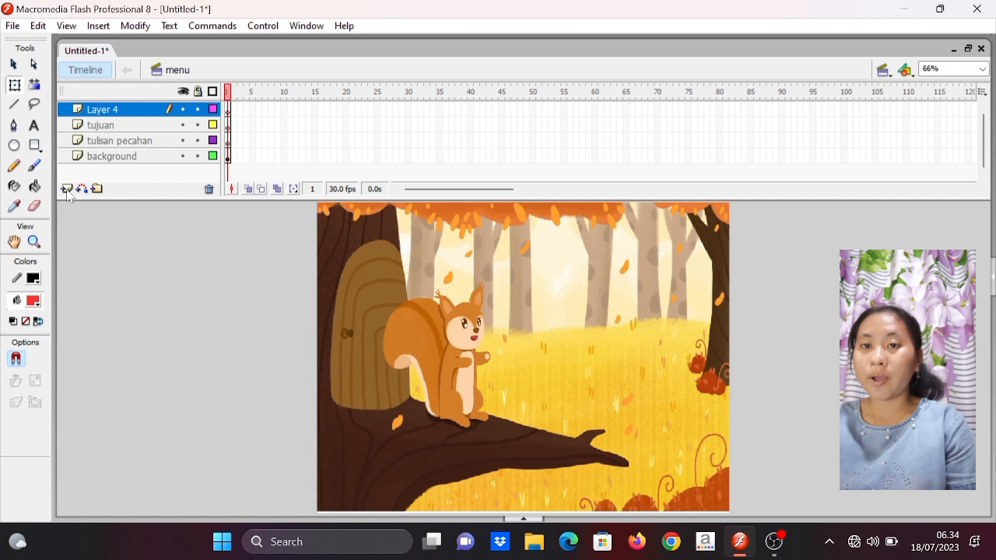
double_click(112, 116)
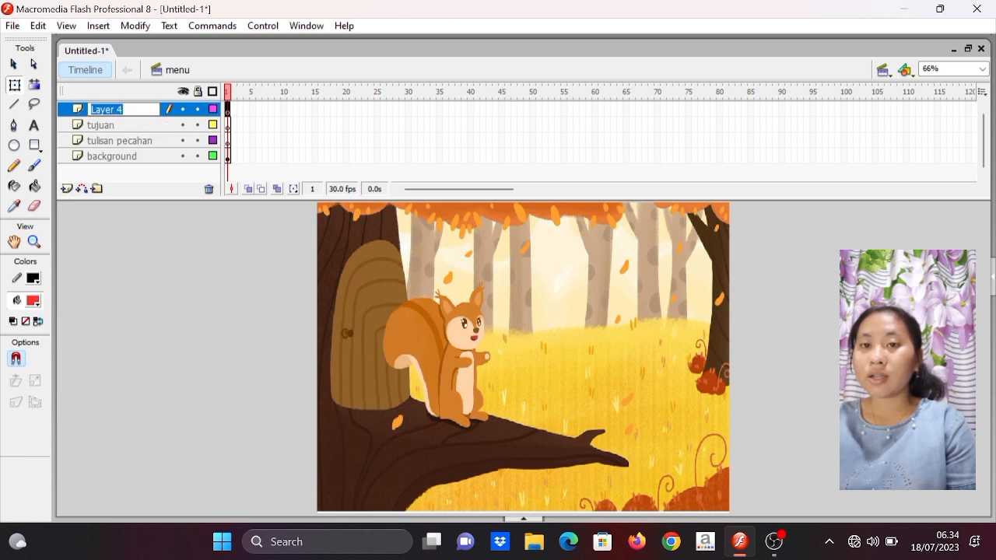
type("m")
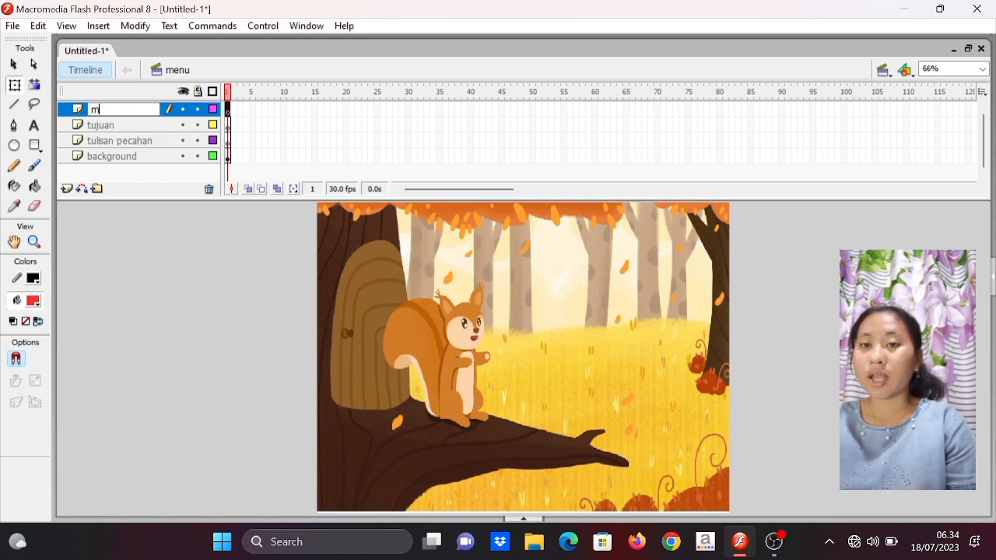
type("ateri")
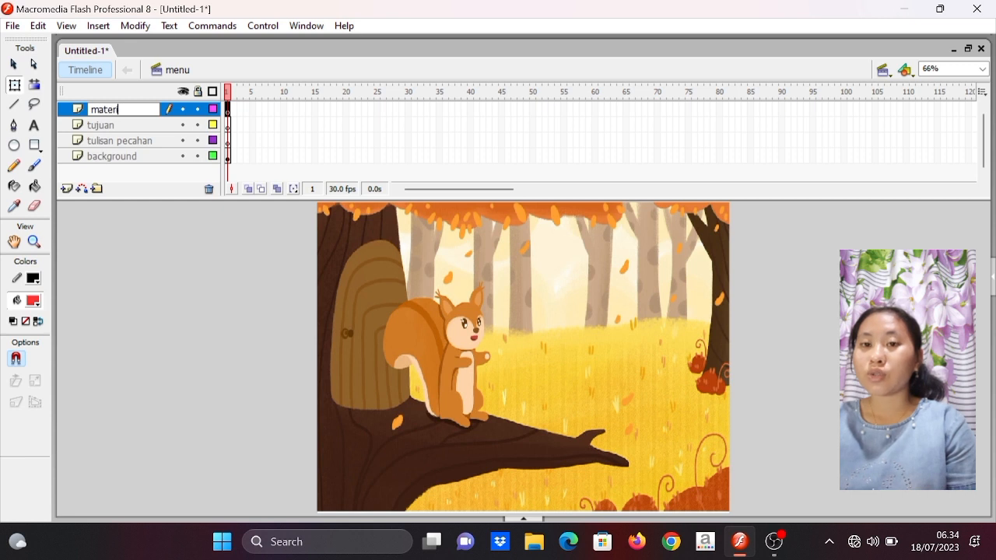
key("Return")
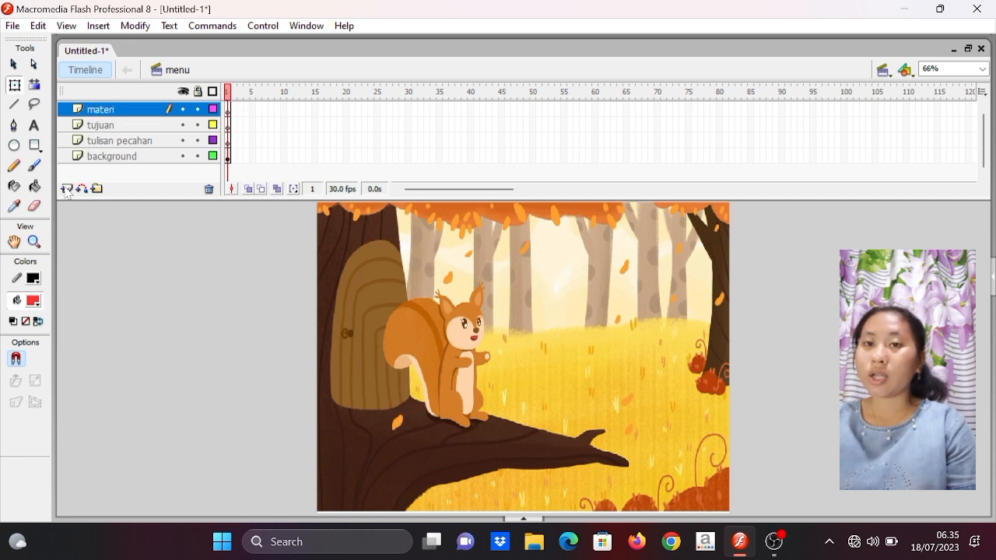
- Add a layer named soal above the materi layer
left_click(67, 189)
double_click(109, 110)
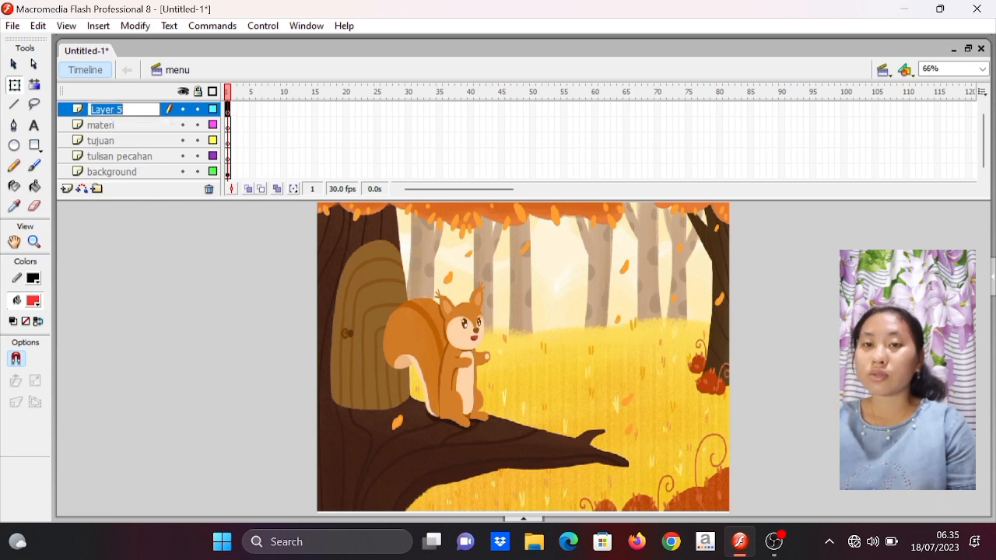
type("soal")
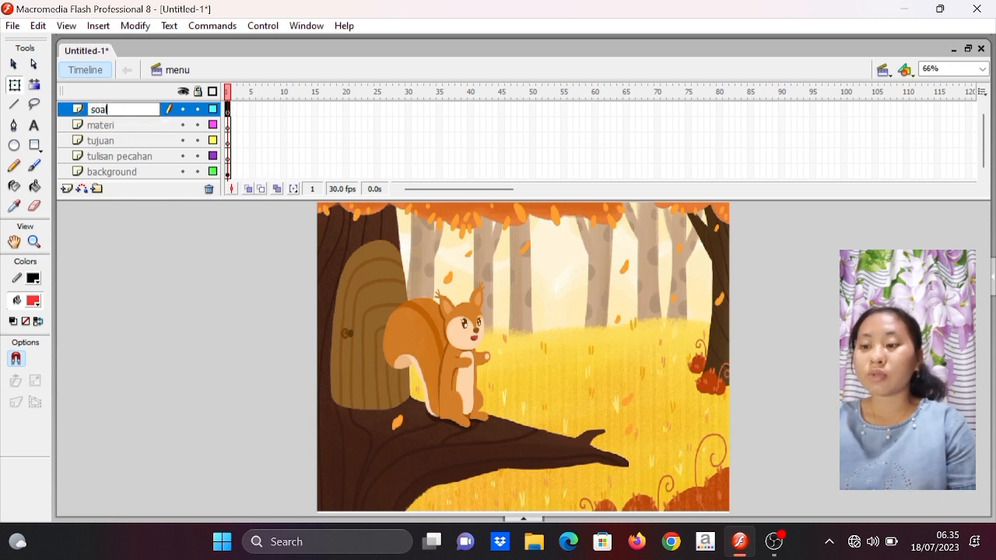
key("Return")
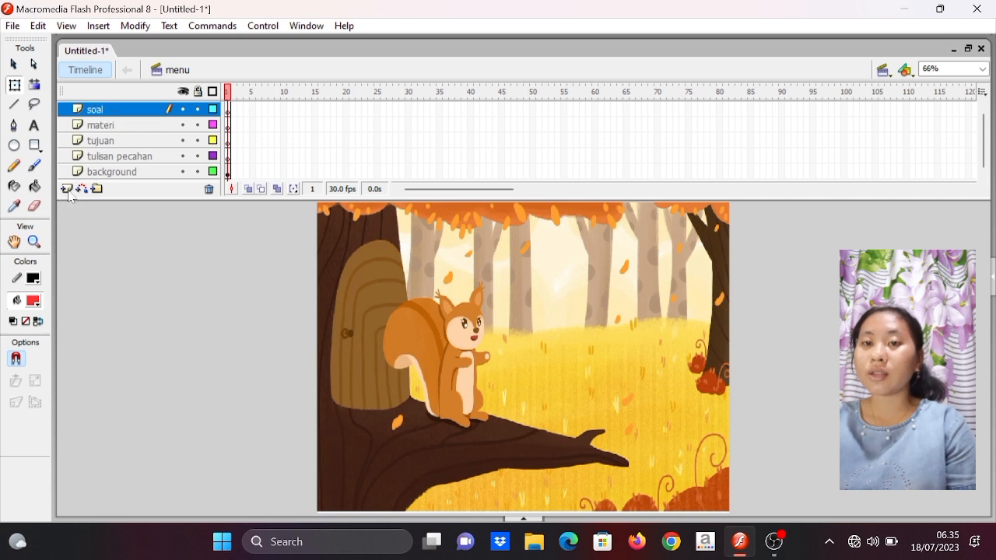
- Add a layer named profil above the soal layer, and enlarge the layer list in height and width
left_click(67, 189)
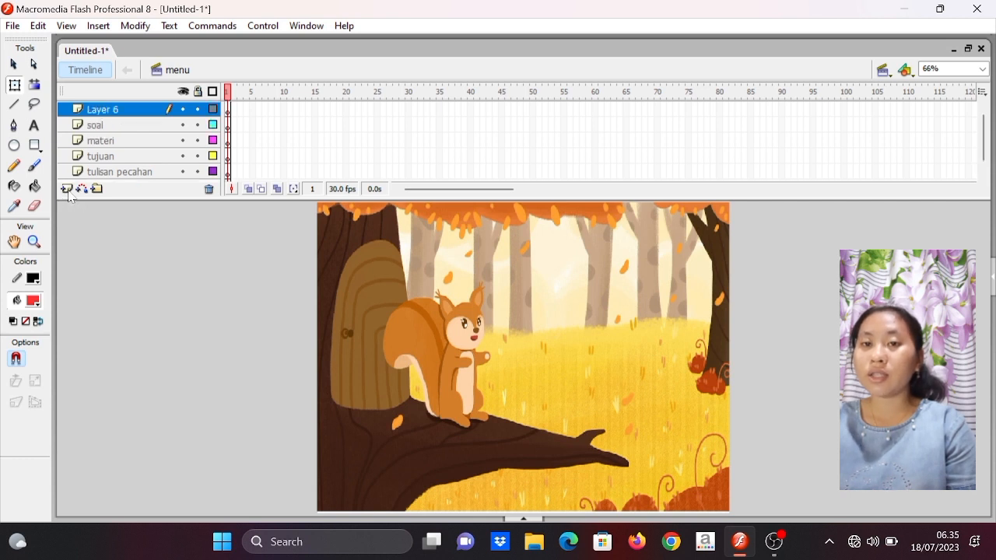
double_click(140, 111)
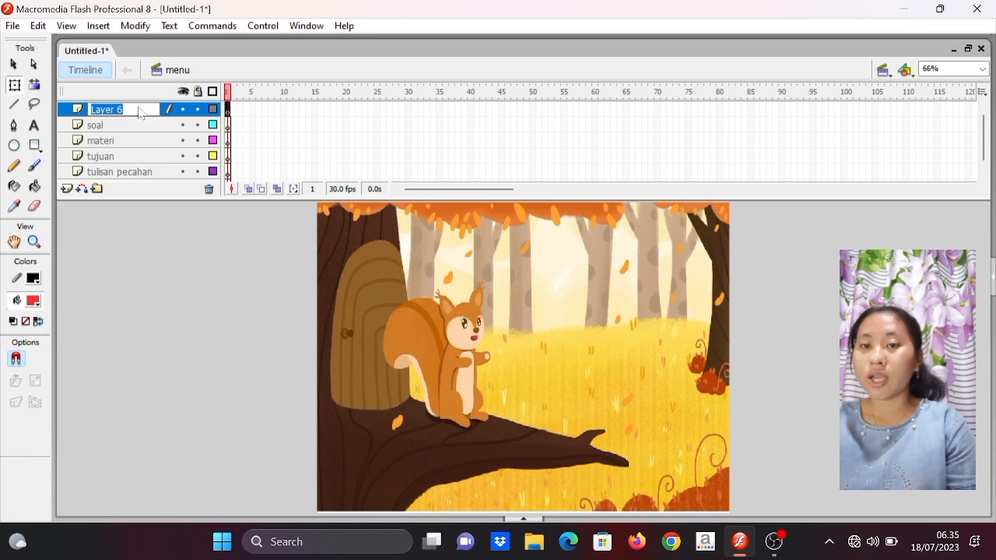
type("p")
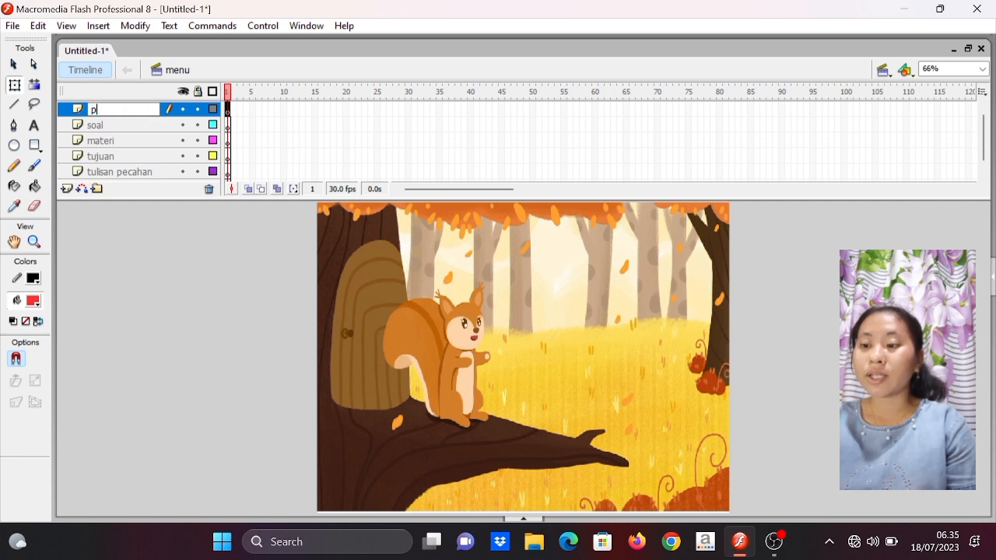
type("rofil")
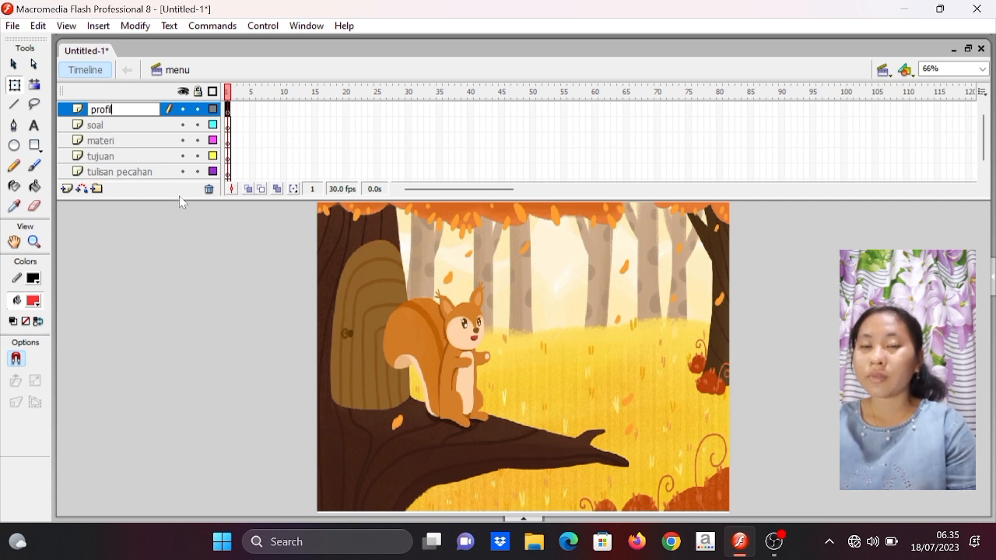
left_click_drag(177, 200, 177, 206)
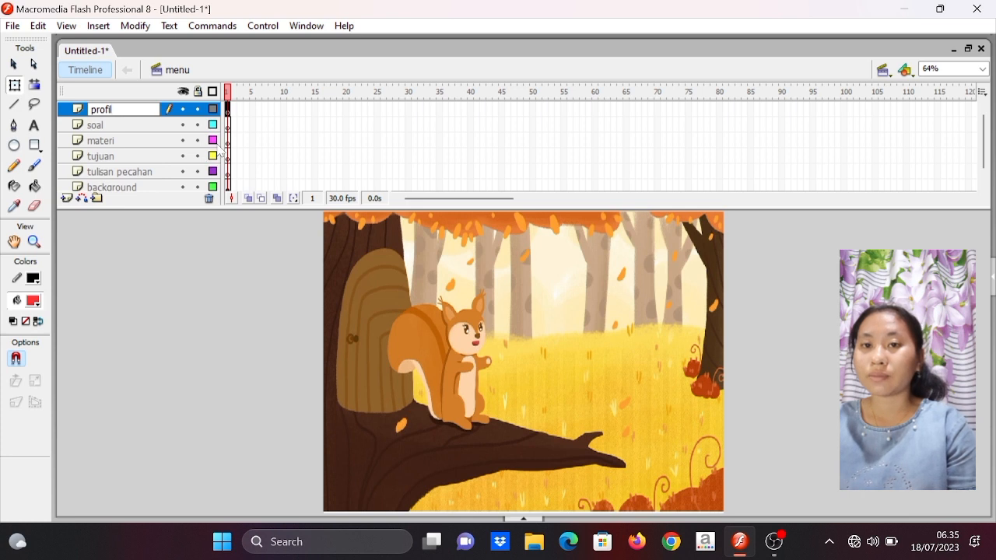
key("Return")
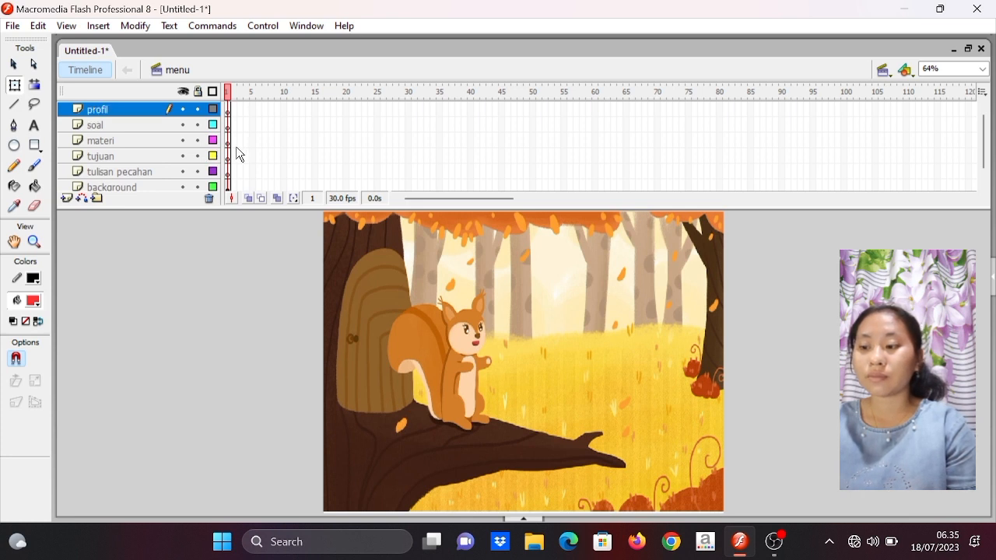
left_click_drag(225, 144, 247, 156)
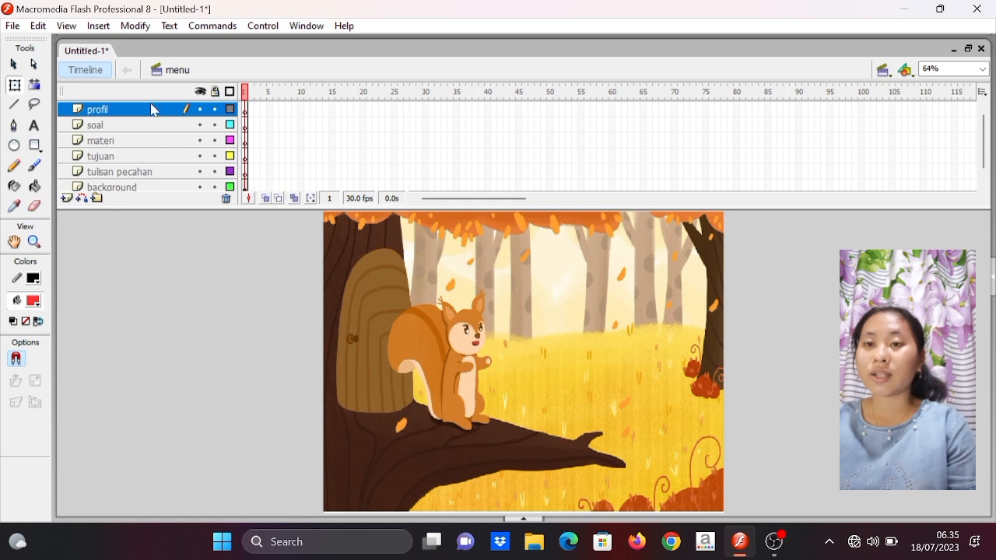
- Import tujuan 1.2 from Downloads to the stage of the profil layer, and shrink and place it beside the squirrel
left_click(13, 27)
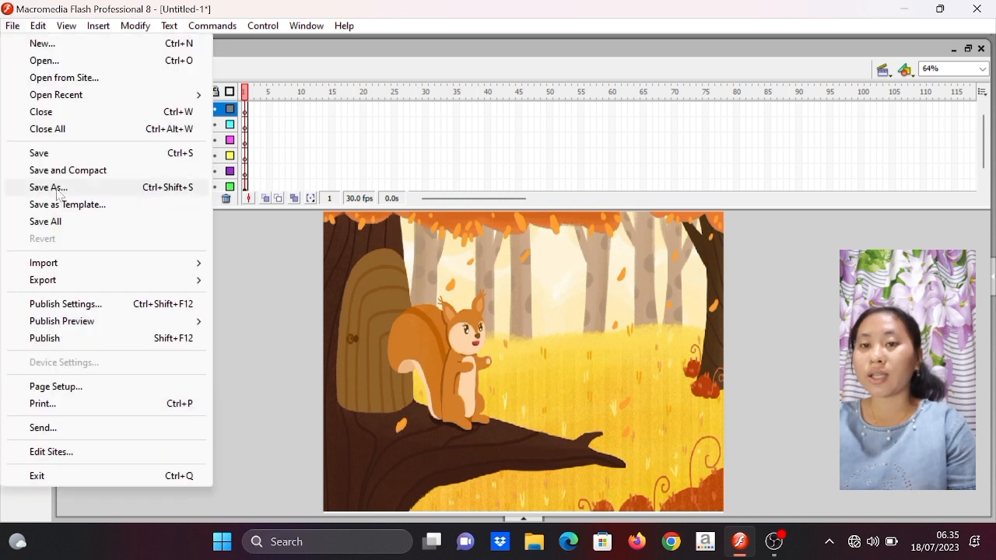
mouse_move(62, 268)
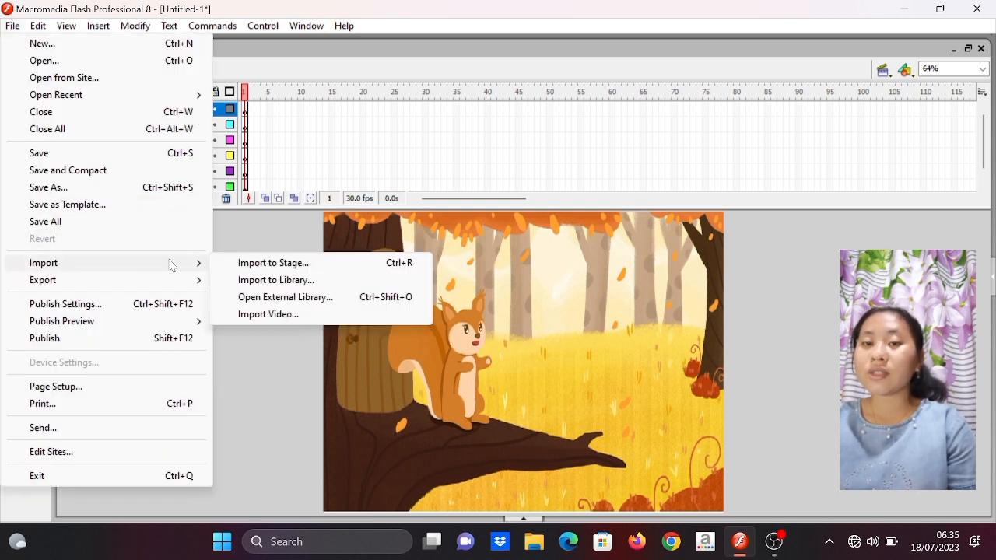
left_click(218, 263)
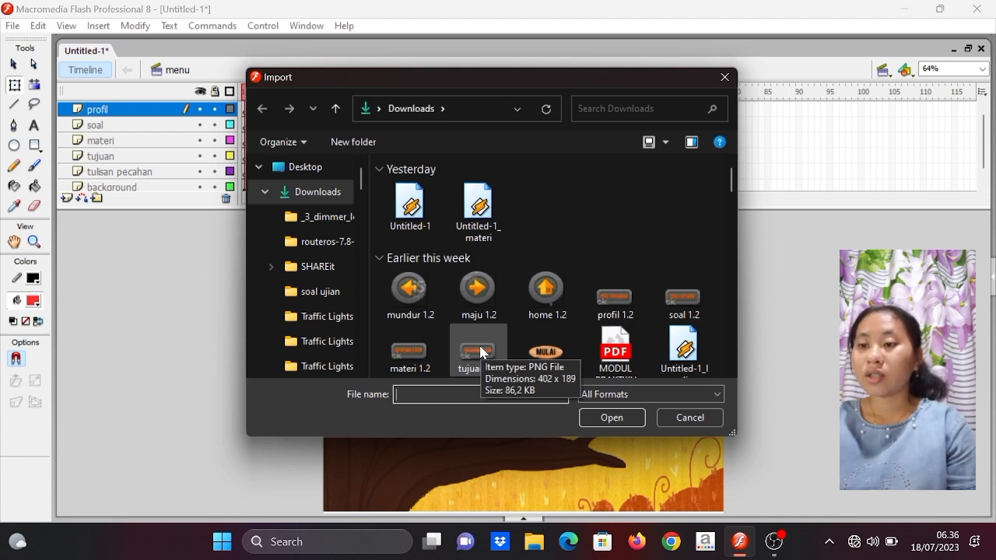
left_click(480, 349)
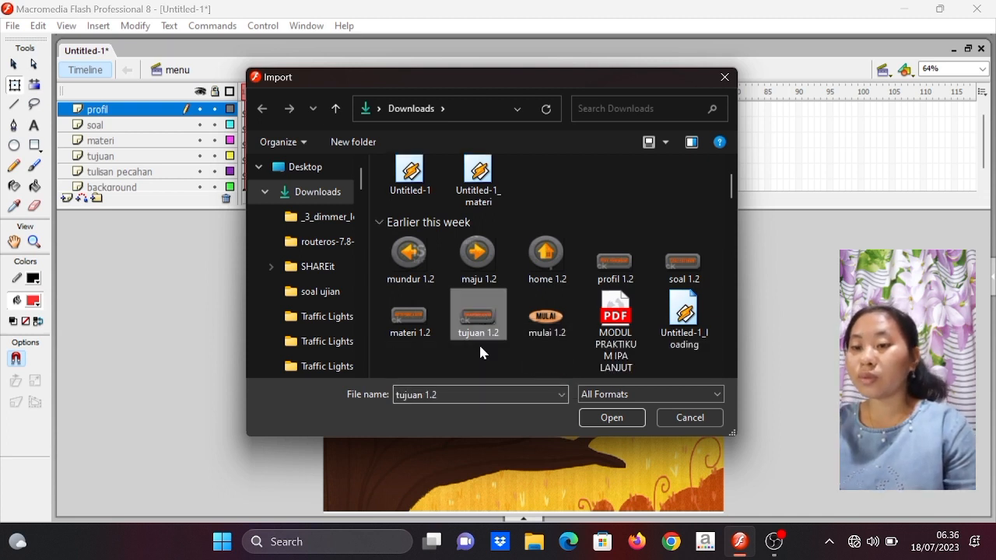
left_click(595, 418)
left_click_drag(464, 288, 569, 346)
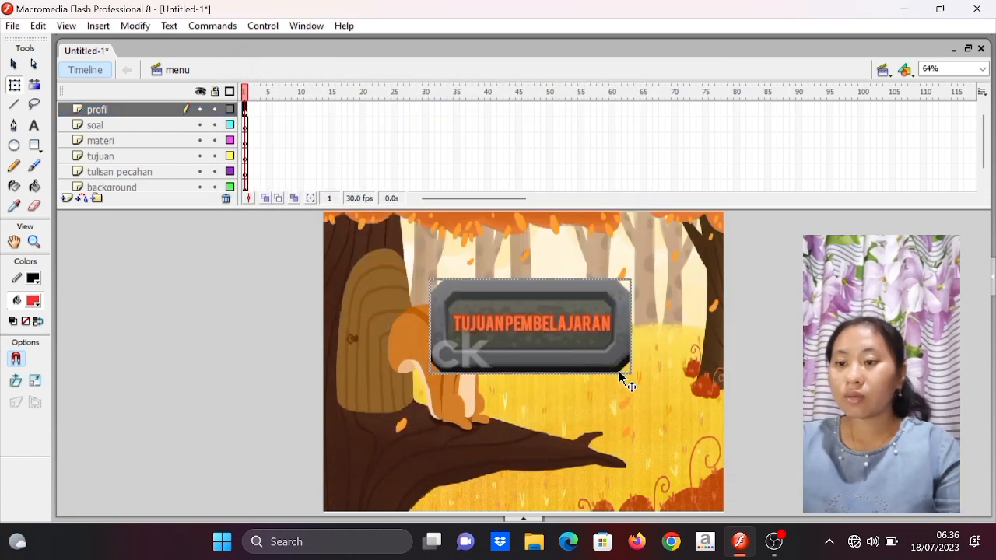
left_click_drag(627, 375, 654, 341)
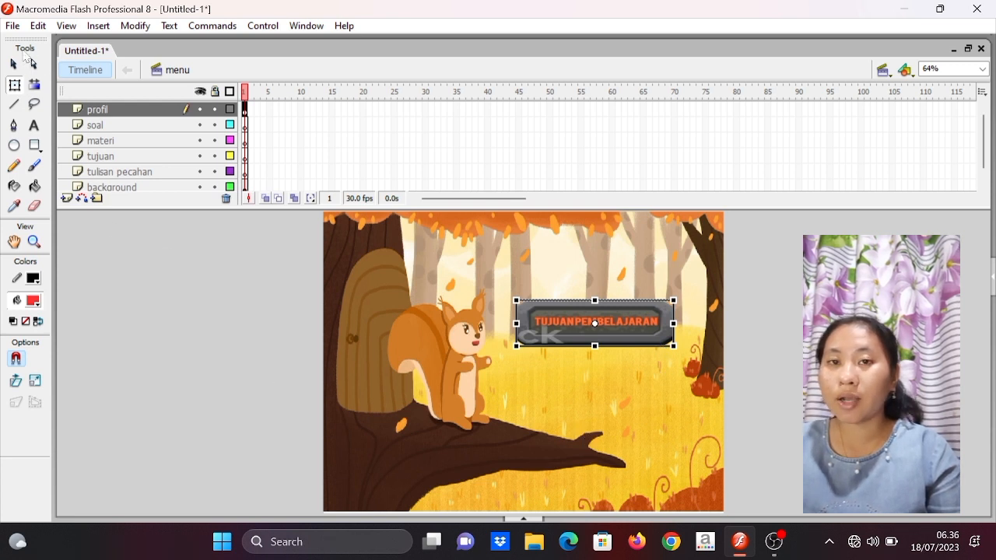
- Import materi 1.2 from Downloads to the stage and place it directly below the TUJUAN PEMBELAJARAN button
left_click(21, 27)
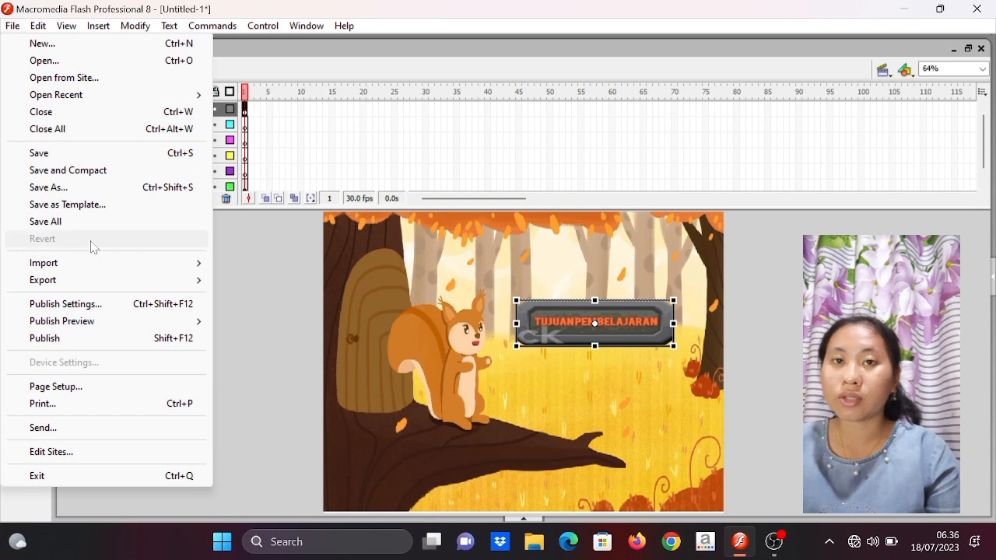
mouse_move(99, 268)
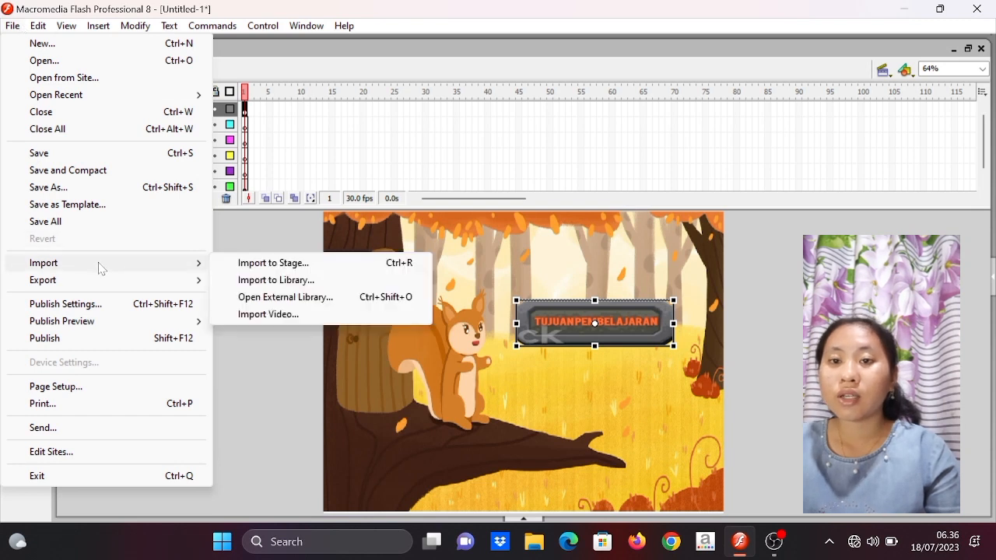
left_click(224, 265)
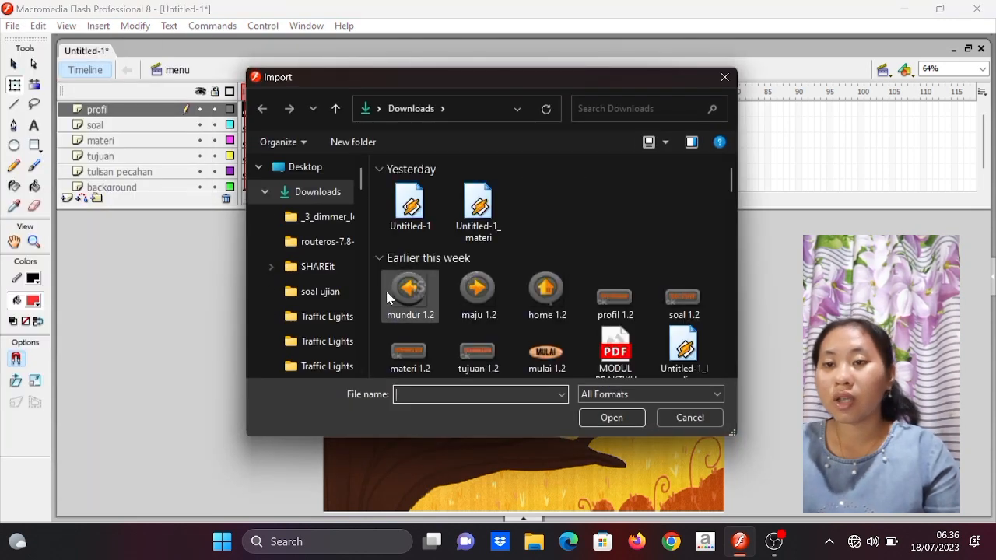
left_click(397, 352)
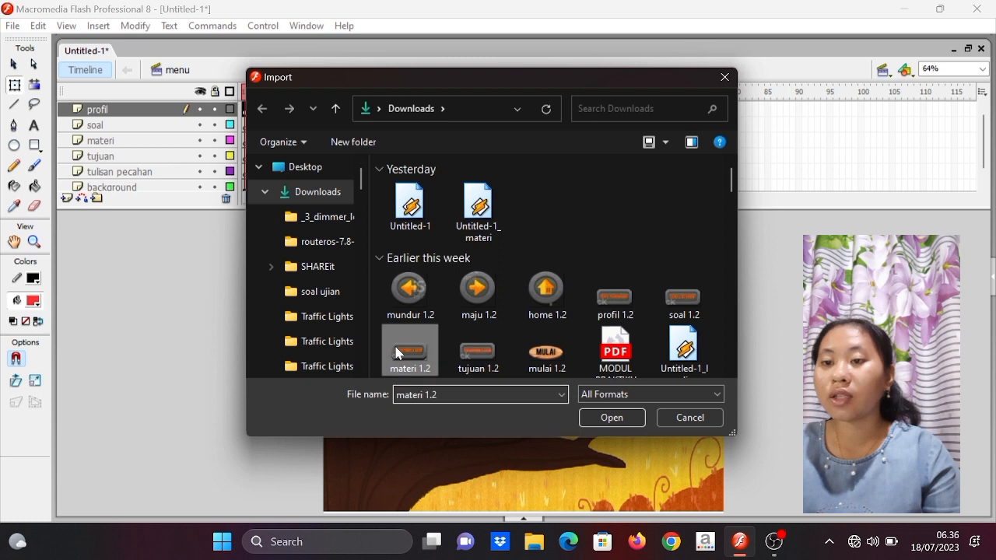
left_click(595, 417)
left_click_drag(440, 280, 617, 414)
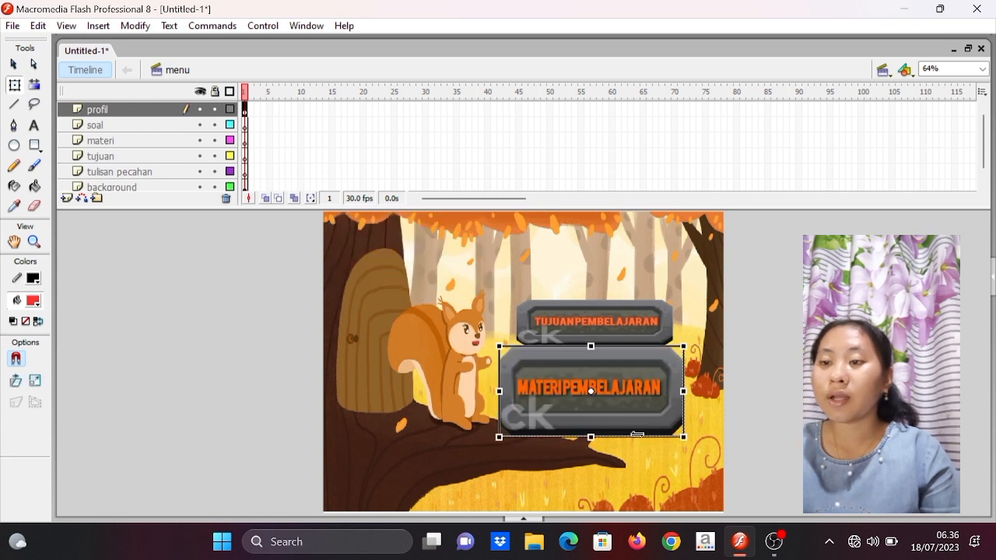
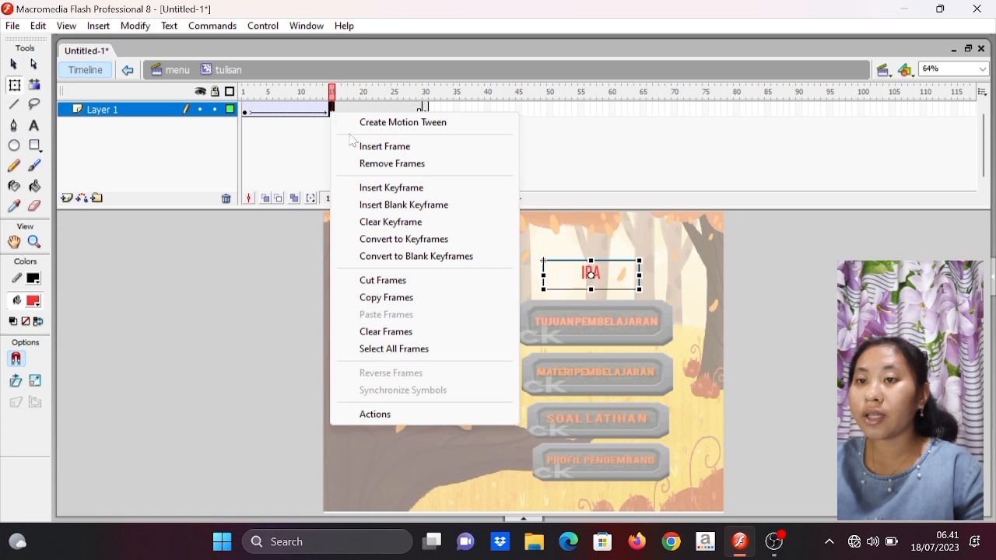
- In the tulisan symbol, create a motion tween from frame 15 to frame 30 and shrink the IPA text at frame 15
left_click(354, 122)
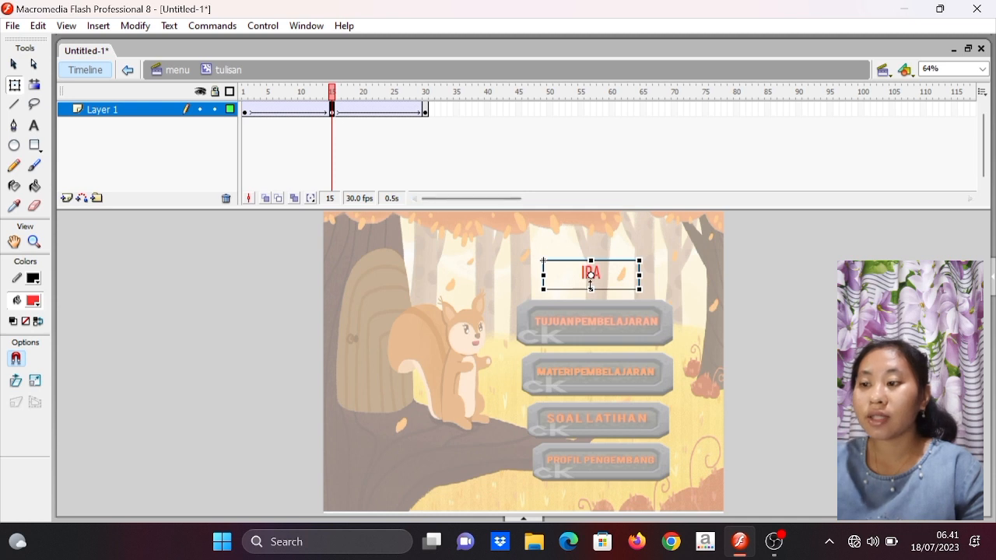
left_click_drag(640, 289, 629, 283)
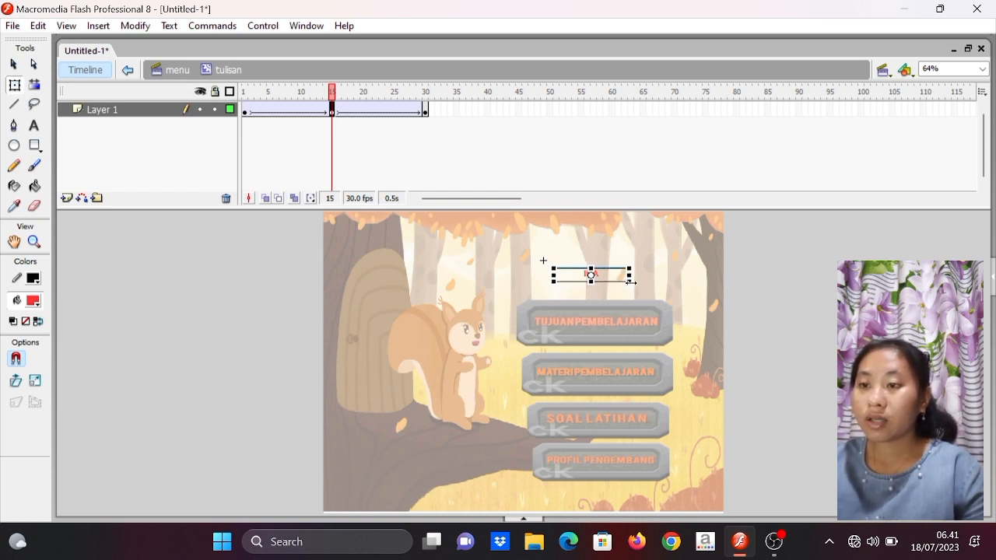
- Return to the menu scene and convert the TUJUAN PEMBELAJARAN image to a button symbol named tombol tujuan
double_click(267, 327)
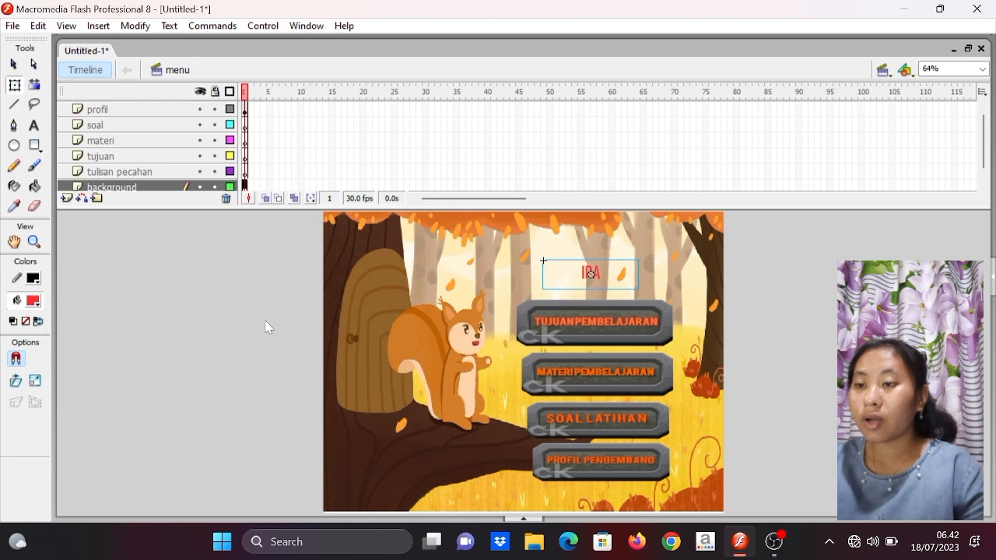
left_click(543, 316)
right_click(544, 316)
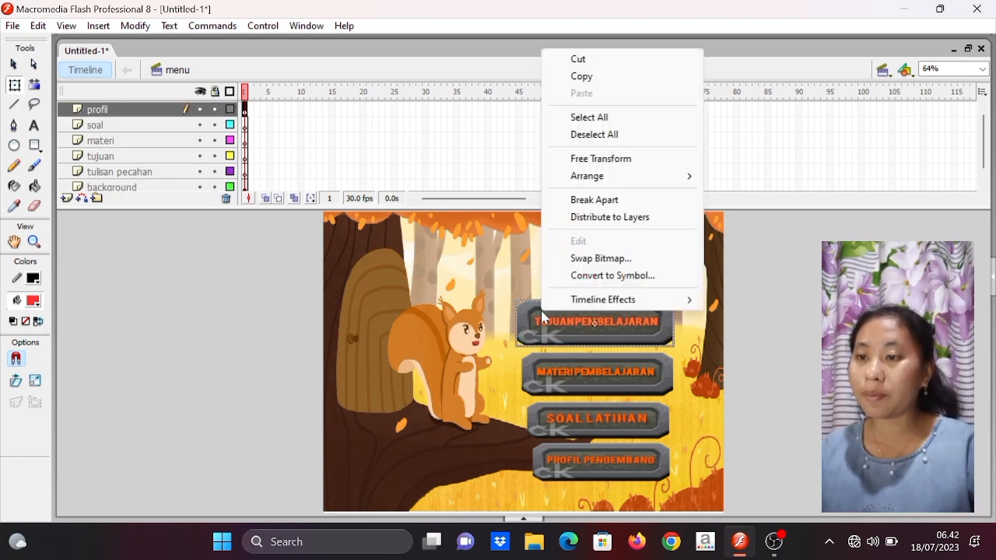
left_click(583, 276)
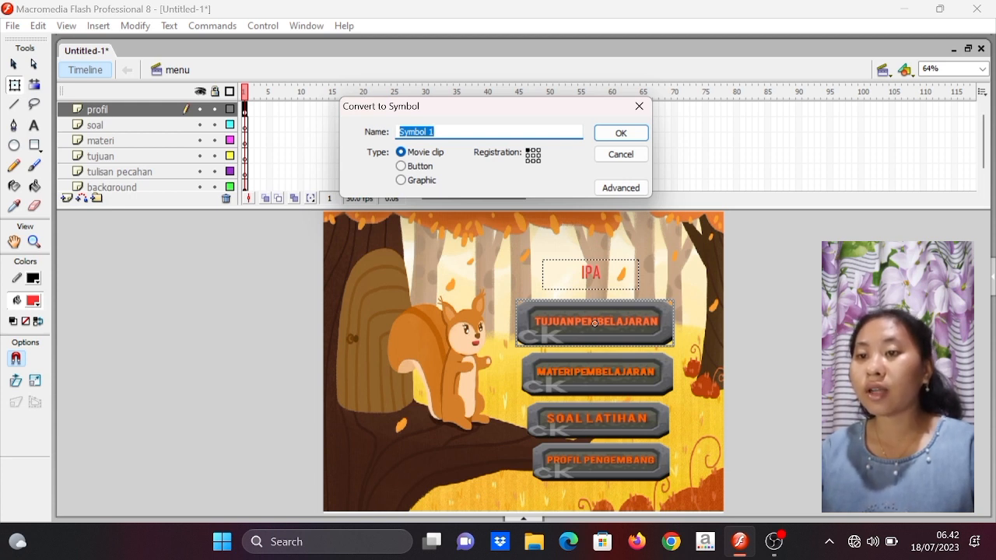
type("tombo")
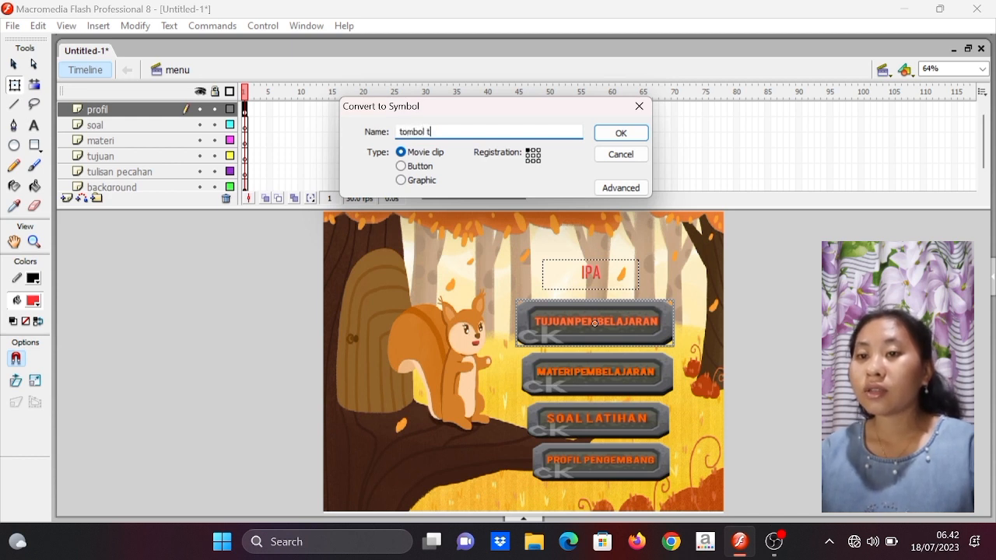
type("l tujuan")
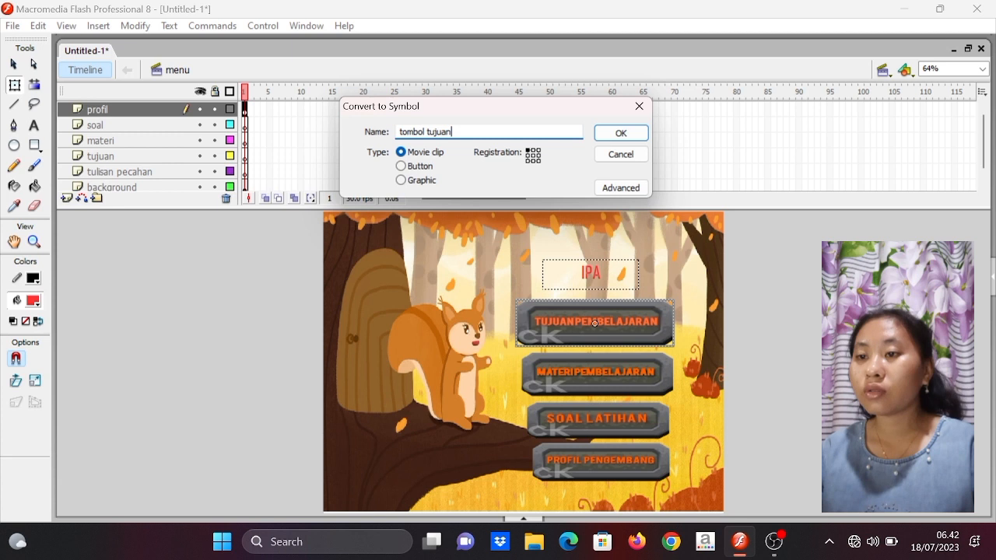
left_click(408, 171)
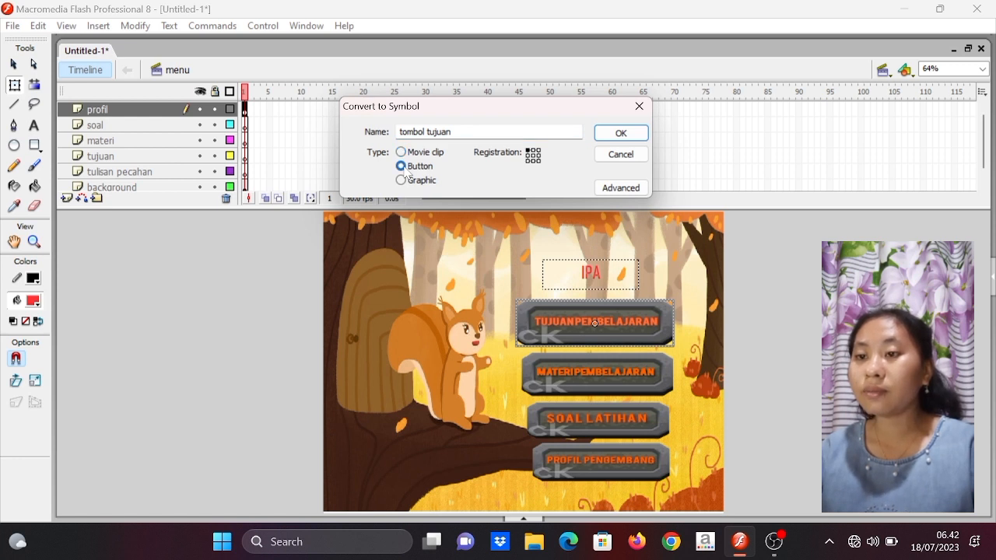
left_click(606, 135)
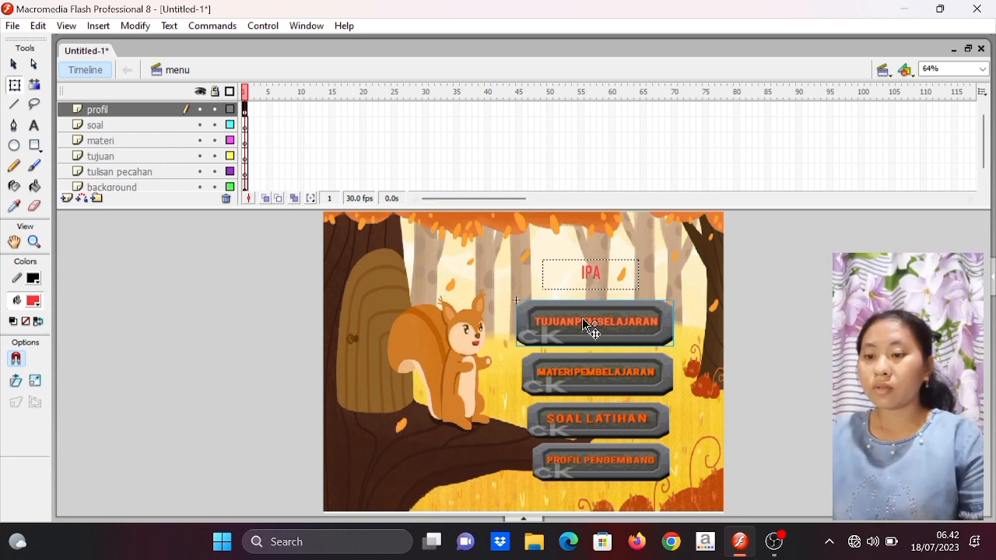
- Inside the tombol tujuan symbol, insert keyframes in the Over and Down frames
double_click(585, 326)
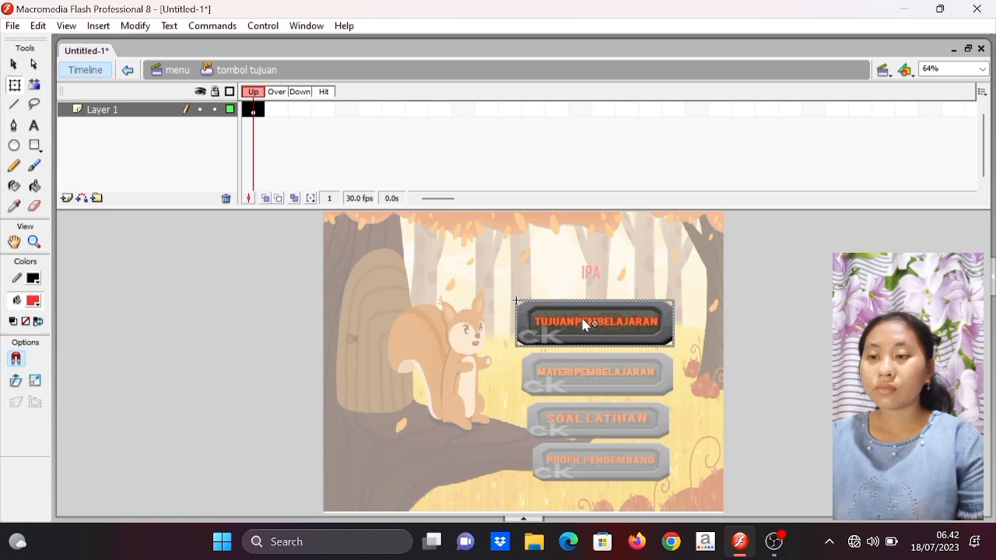
left_click(278, 110)
right_click(278, 111)
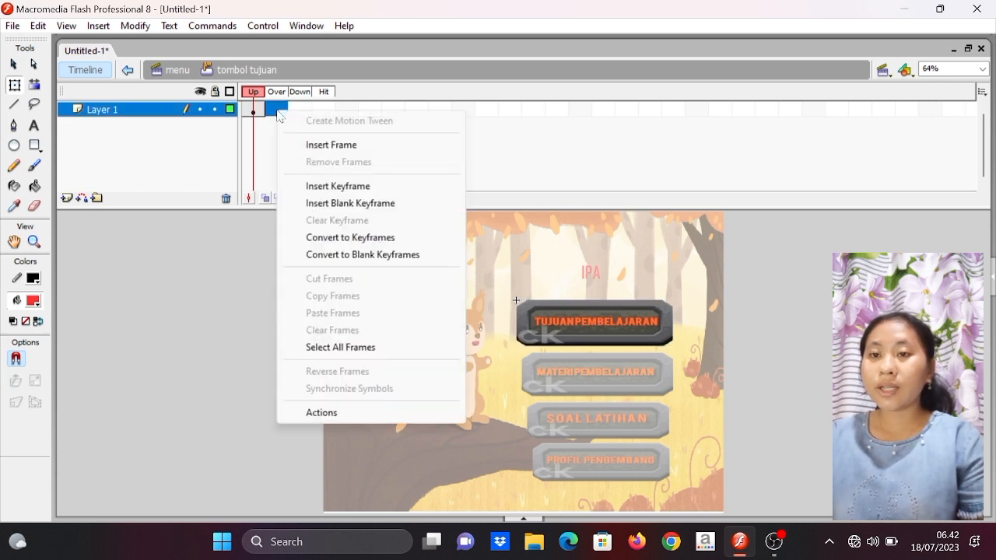
left_click(318, 187)
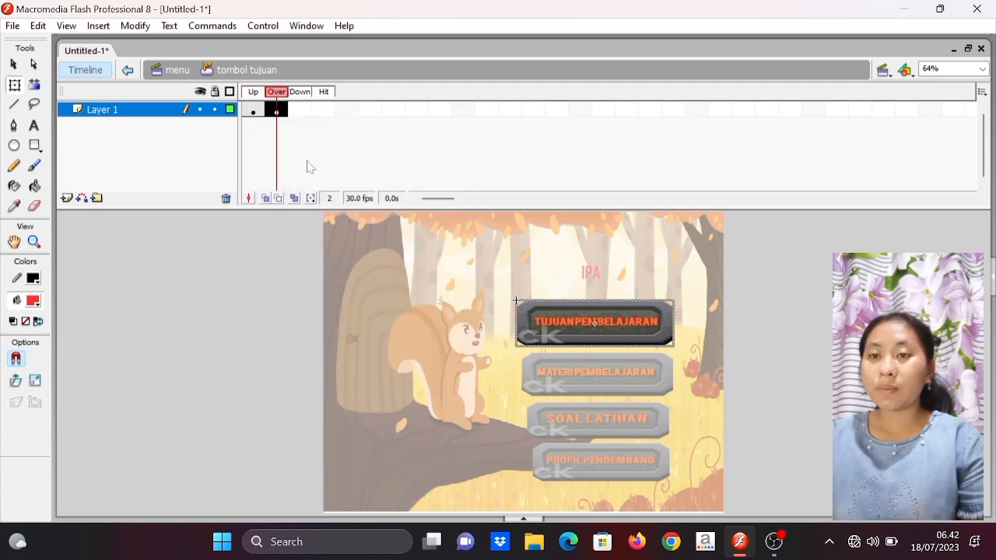
left_click(302, 111)
right_click(301, 111)
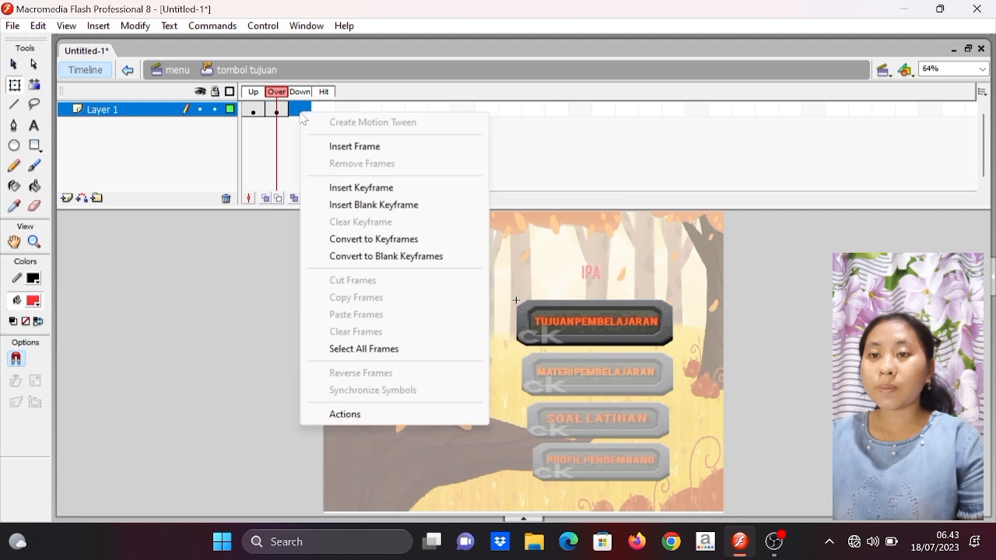
left_click(326, 190)
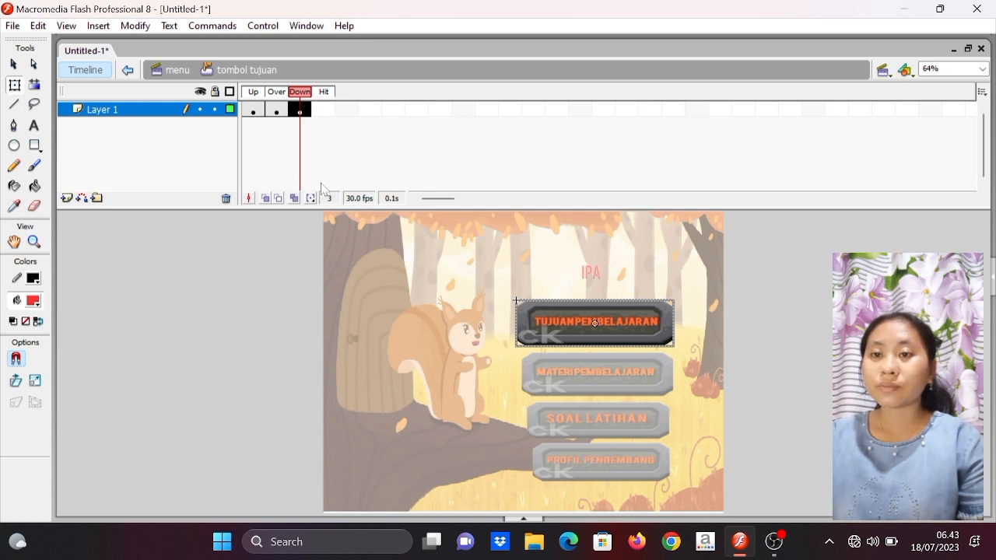
- Enlarge the TUJUAN PEMBELAJARAN image slightly in the Over frame with Free Transform, and return to the menu scene
left_click(278, 111)
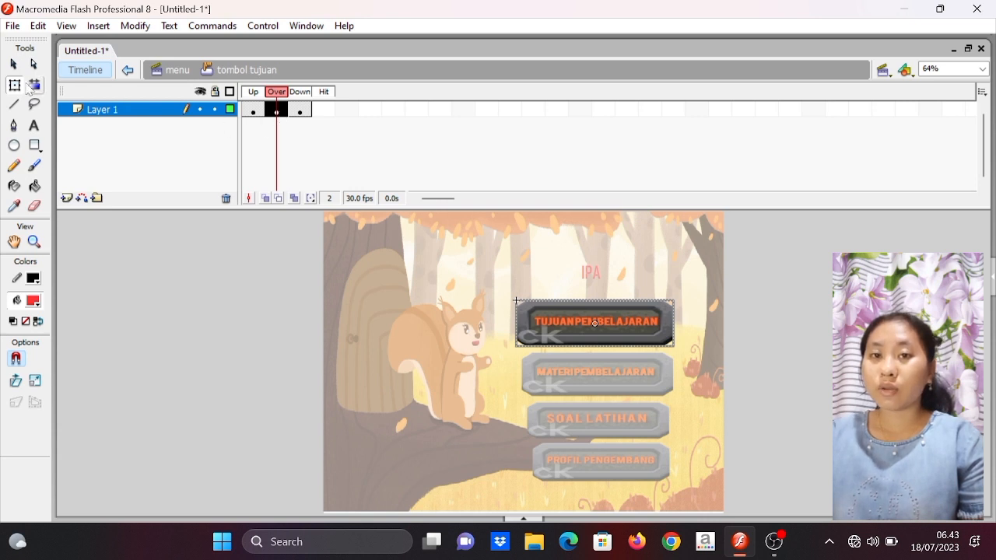
left_click(22, 89)
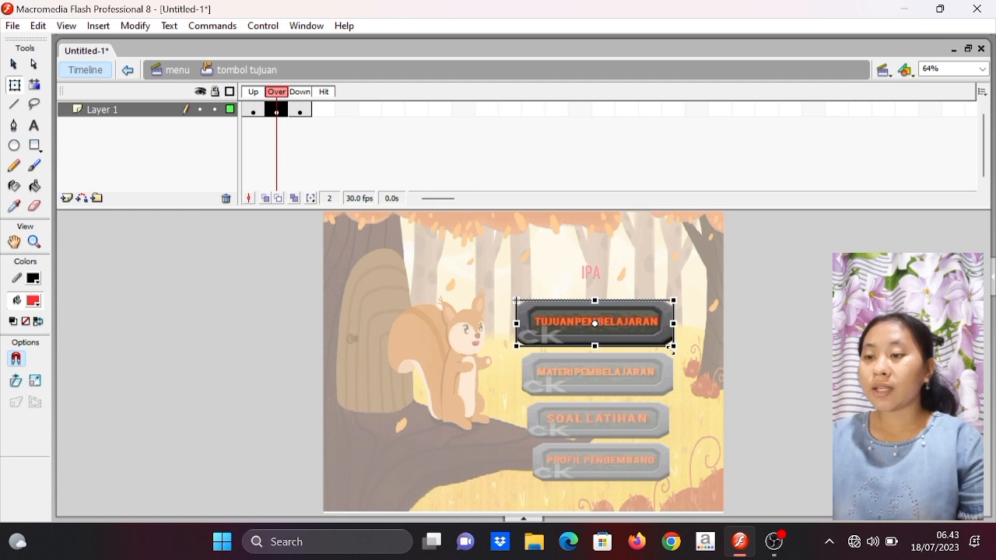
left_click_drag(671, 349, 684, 359)
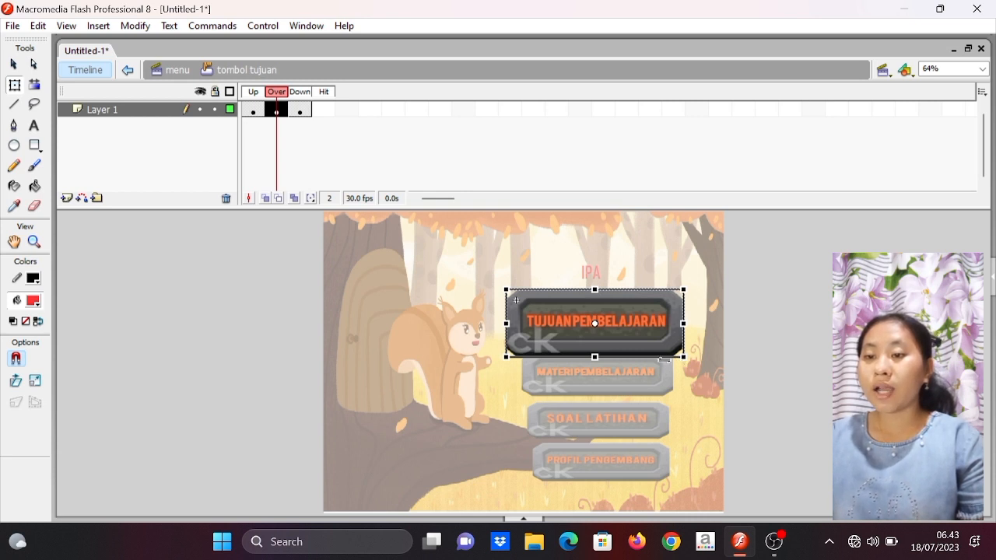
double_click(211, 344)
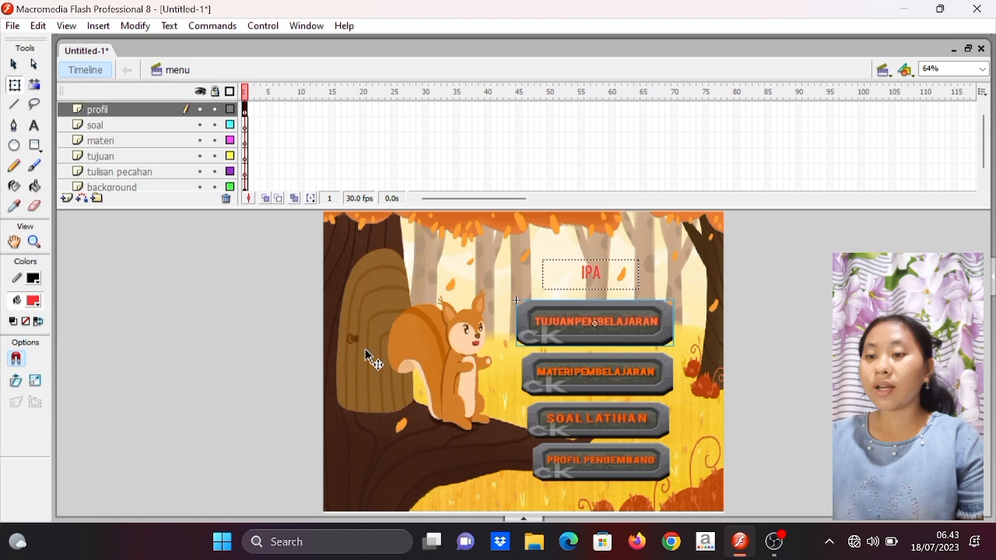
- Convert the MATERI PEMBELAJARAN image to a button symbol named tombol materi
left_click(576, 375)
right_click(576, 377)
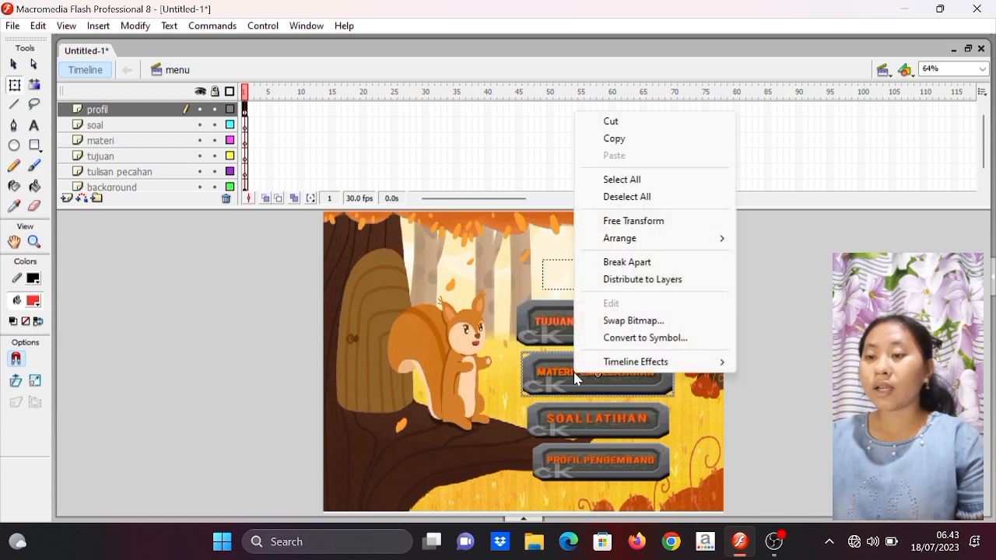
left_click(634, 338)
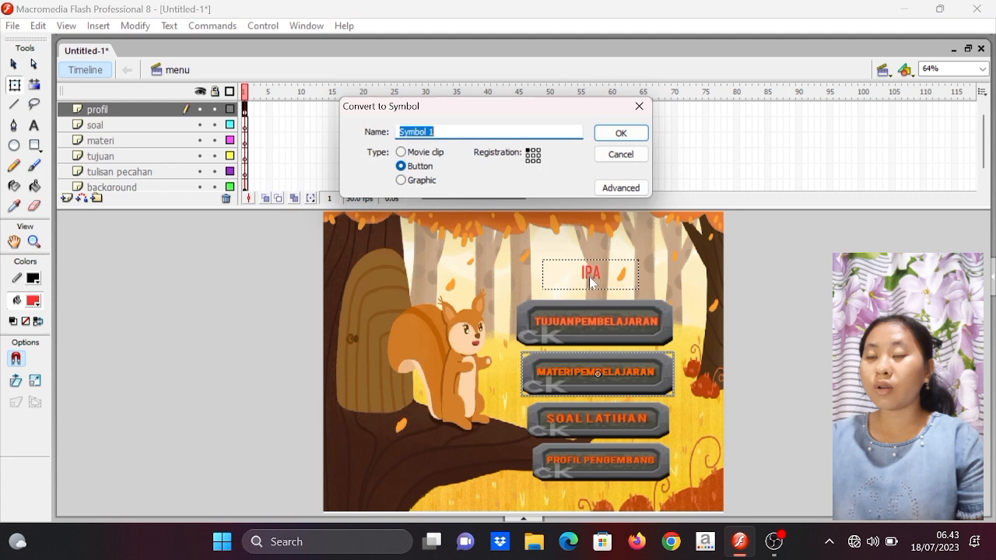
type("tombol materi")
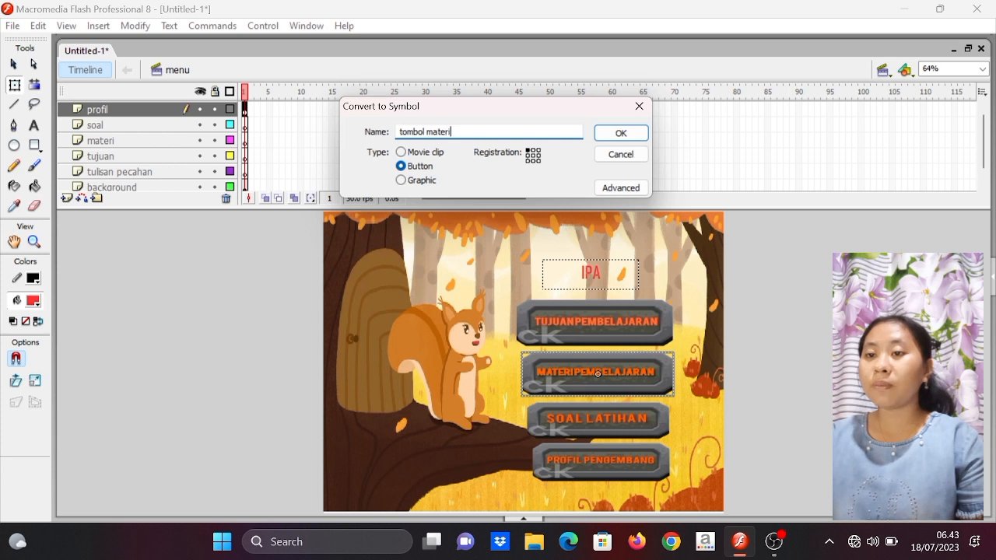
left_click(619, 134)
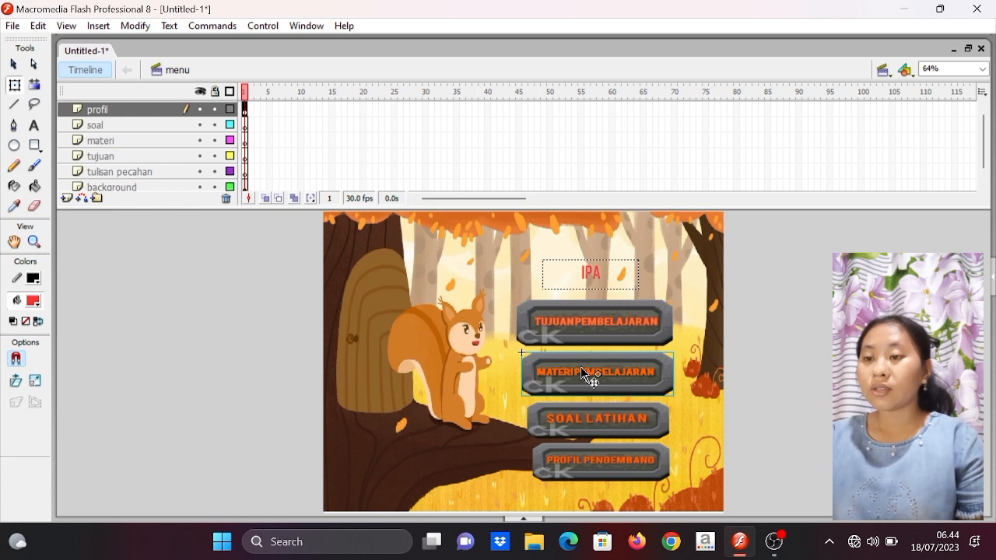
- Inside the tombol materi symbol, insert keyframes in the Over and Down frames
double_click(582, 374)
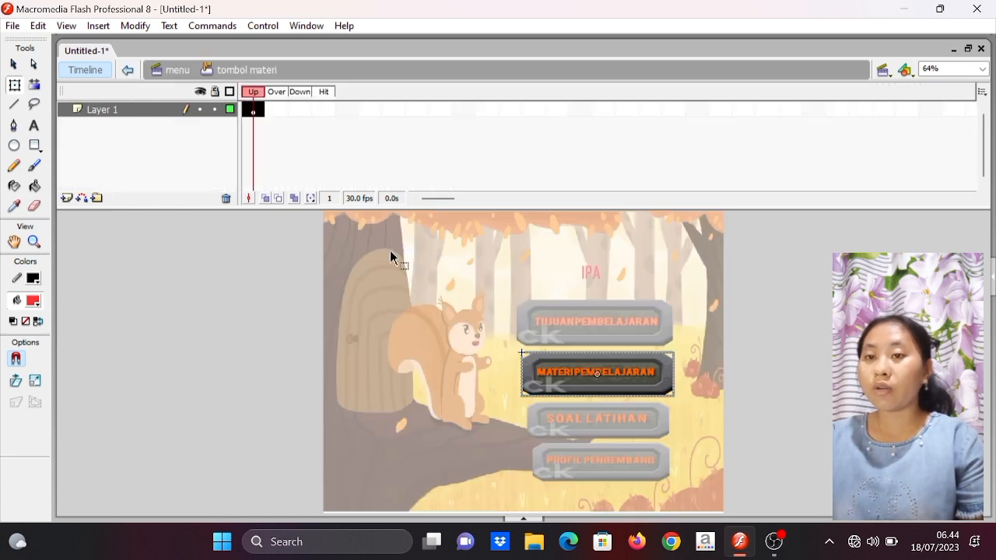
right_click(274, 111)
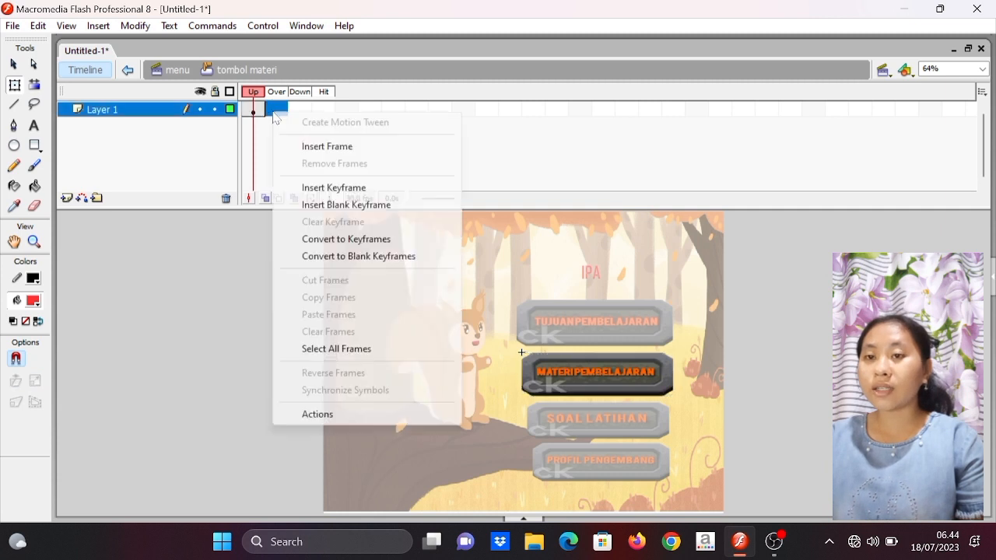
left_click(338, 190)
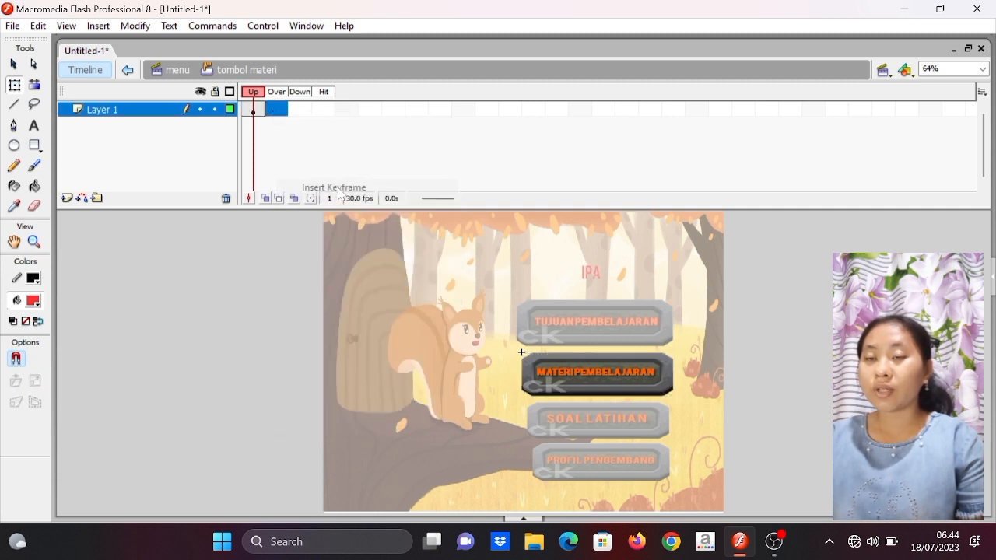
right_click(301, 111)
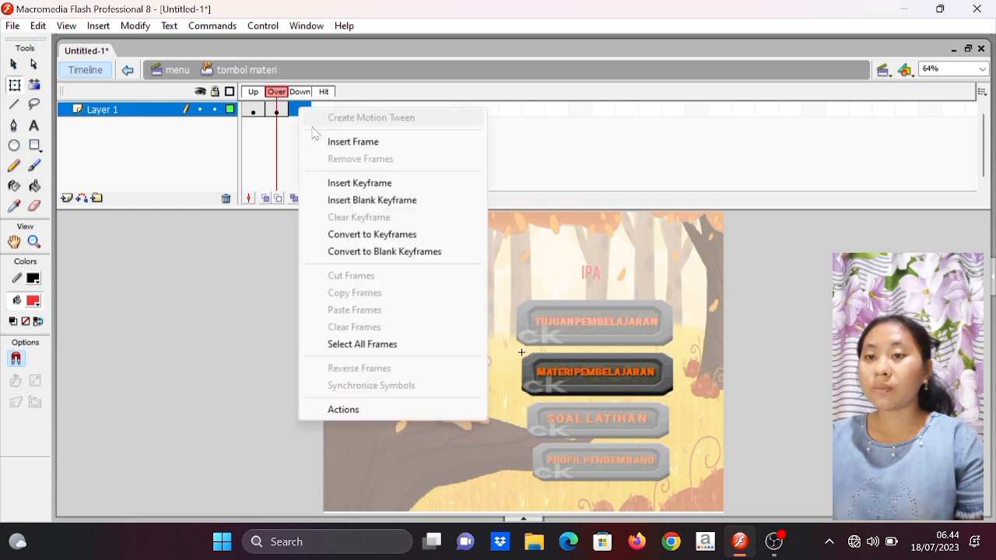
left_click(336, 191)
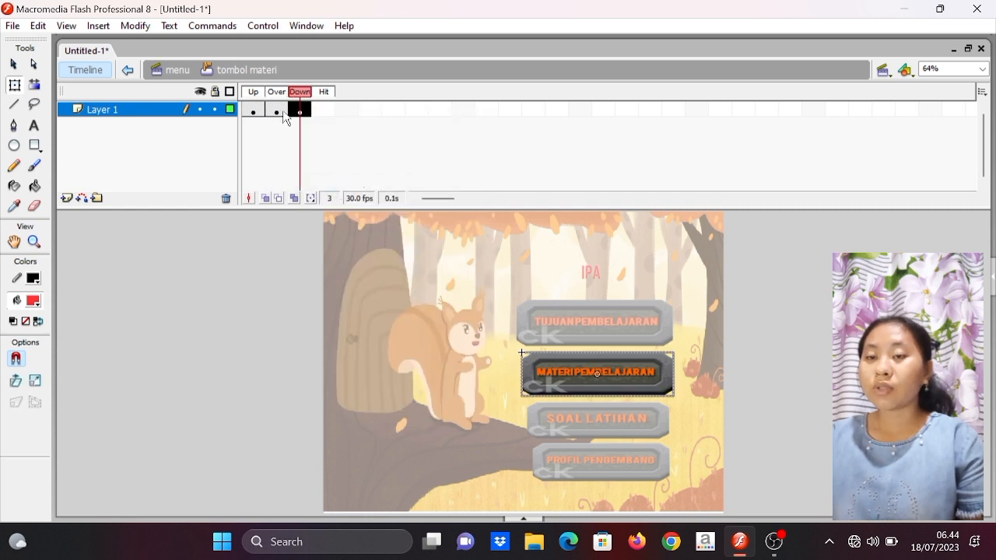
- Enlarge the MATERI PEMBELAJARAN image slightly in the Over frame with Free Transform, and return to the menu scene
left_click(283, 112)
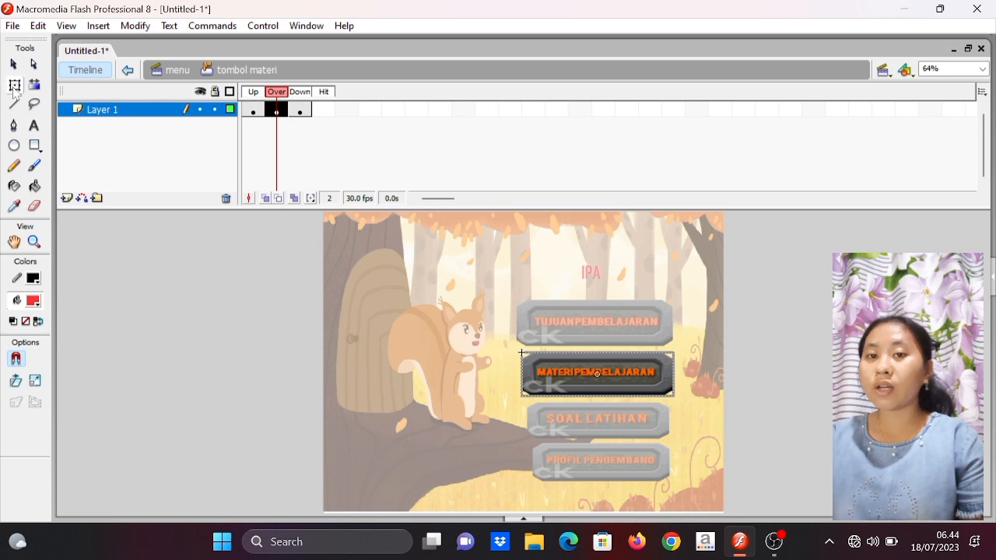
left_click(13, 87)
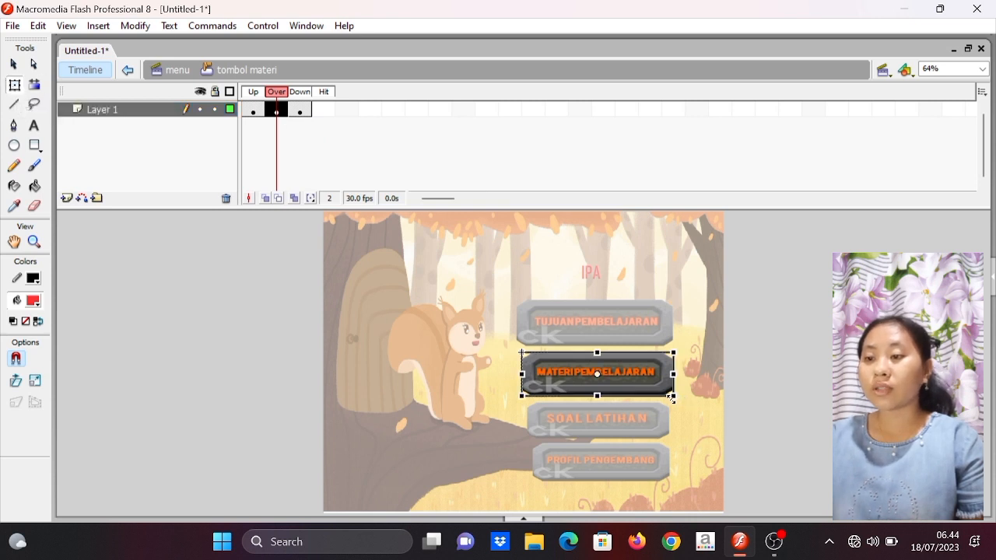
left_click_drag(673, 396, 690, 409)
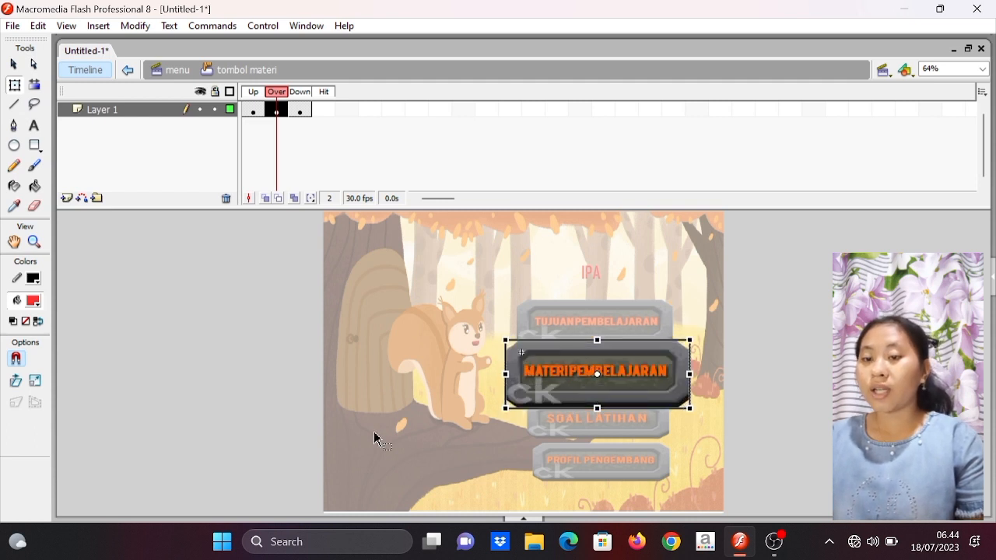
double_click(224, 392)
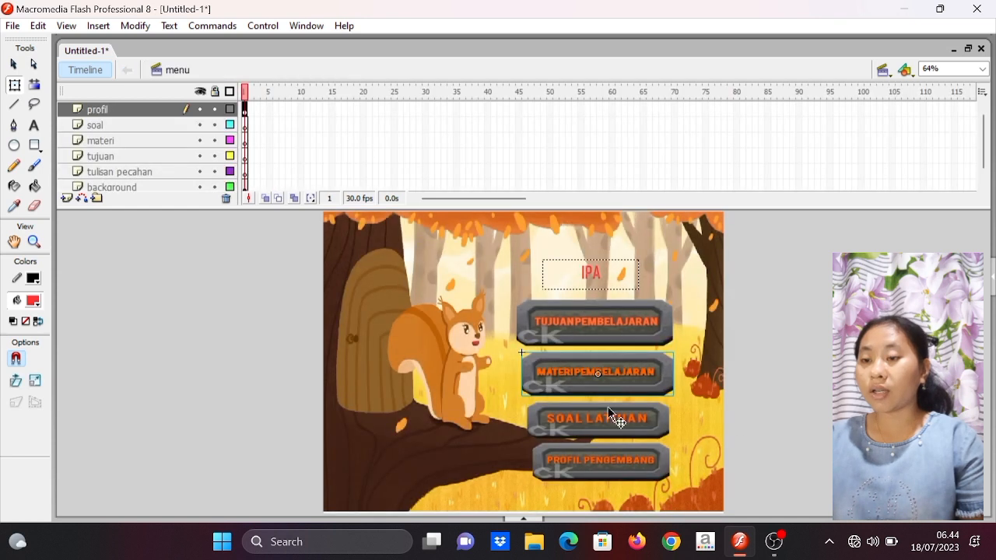
- Convert the SOAL LATIHAN image to a button symbol named tombol soal, and open the symbol for editing
left_click(629, 430)
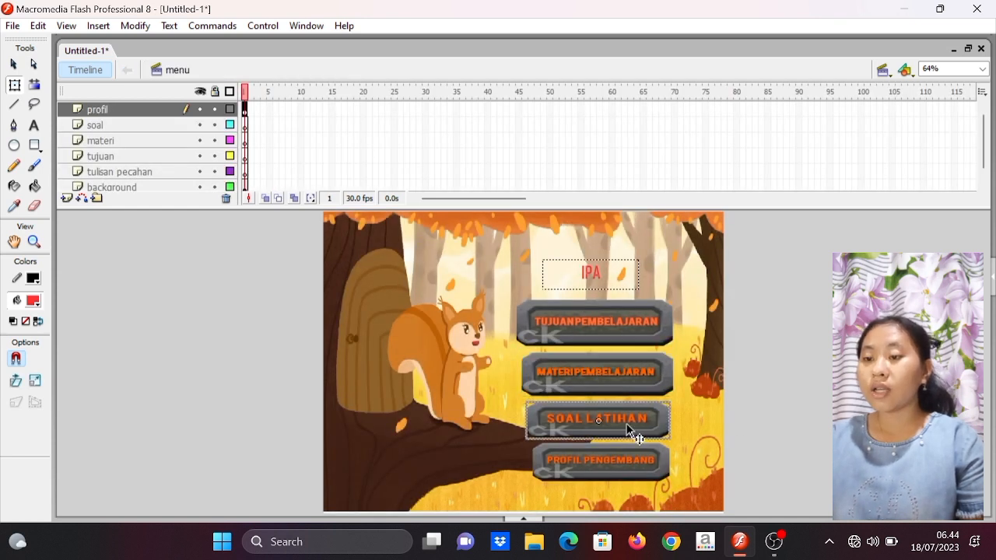
right_click(629, 431)
left_click(658, 389)
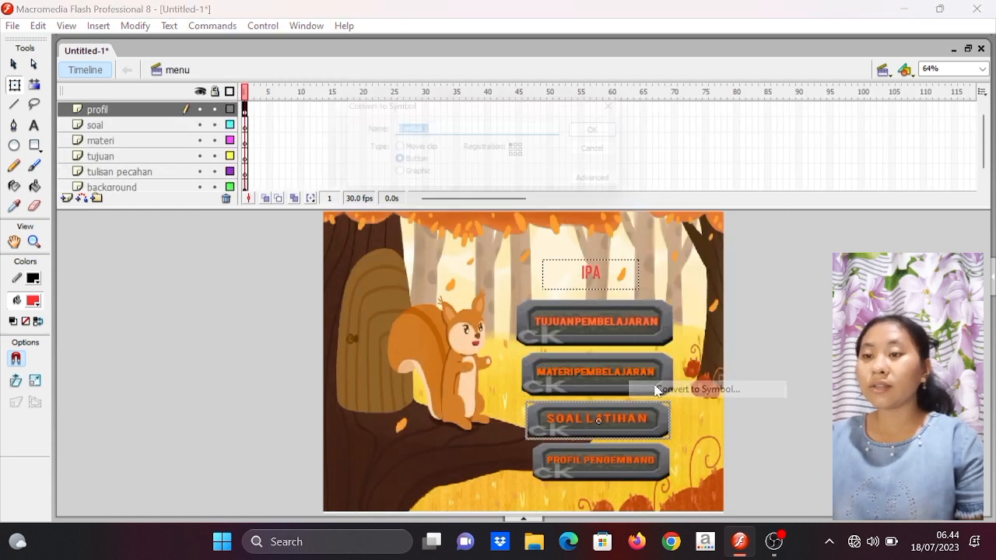
type("s")
type("o")
type("tombo")
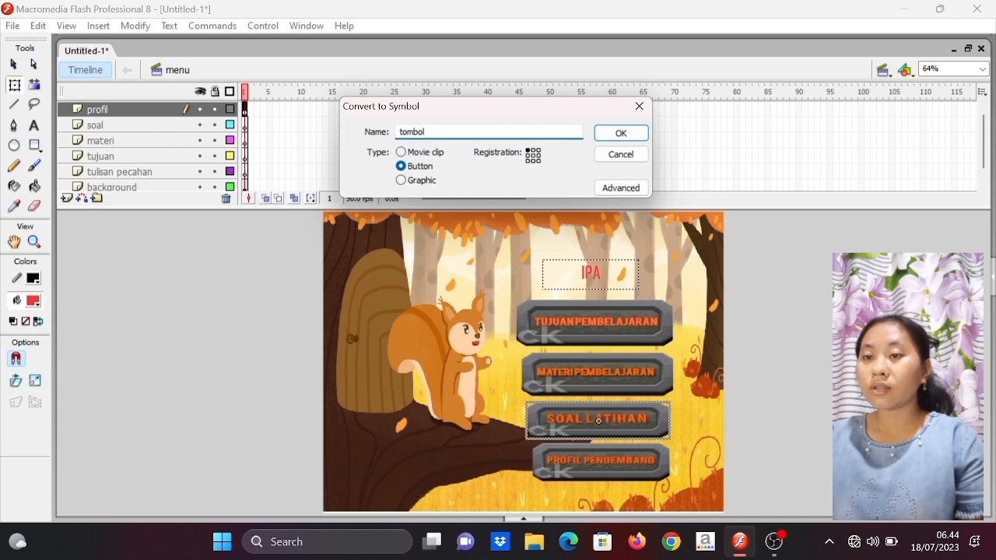
type("al")
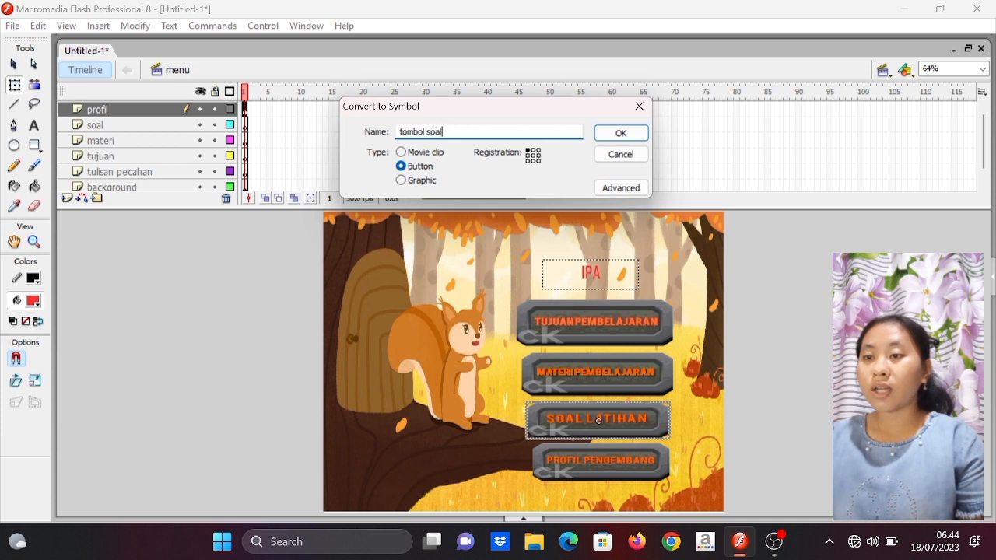
left_click(606, 140)
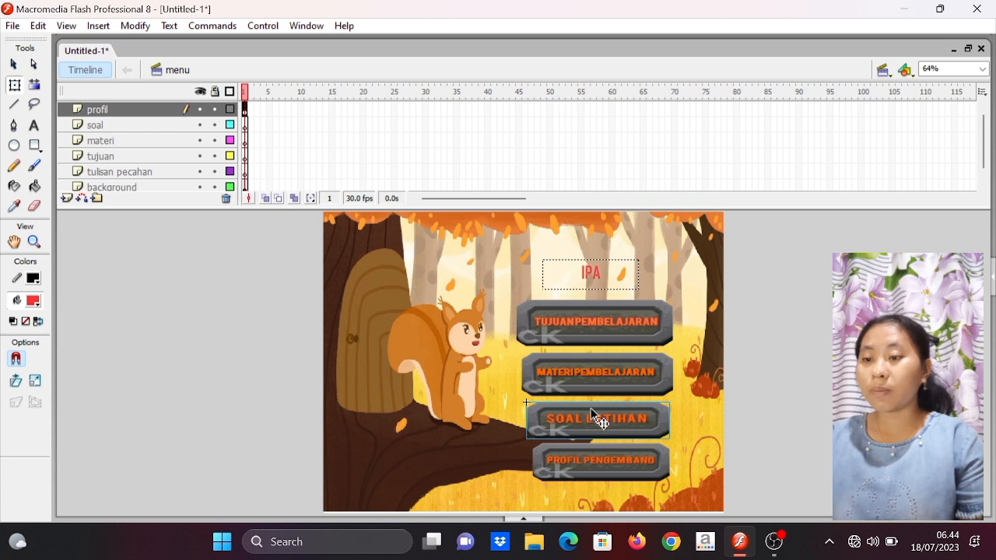
double_click(591, 412)
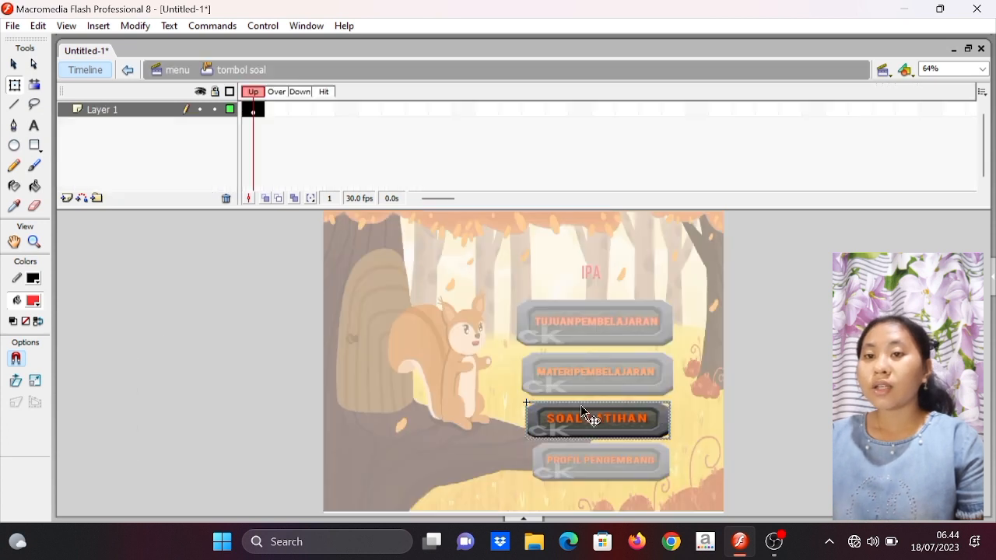
- Insert keyframes in the Over and Down frames of the tombol soal symbol
left_click(280, 114)
right_click(281, 114)
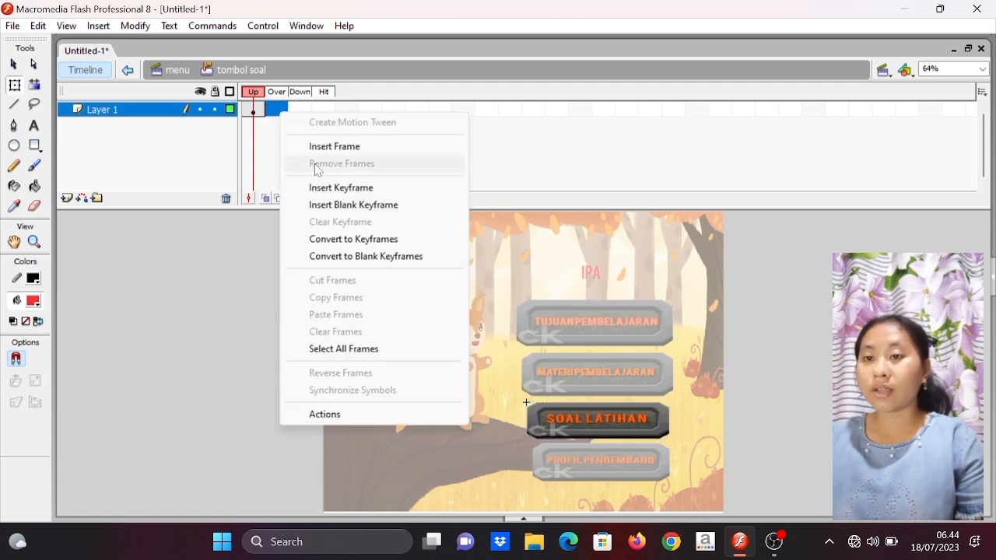
left_click(318, 187)
right_click(299, 109)
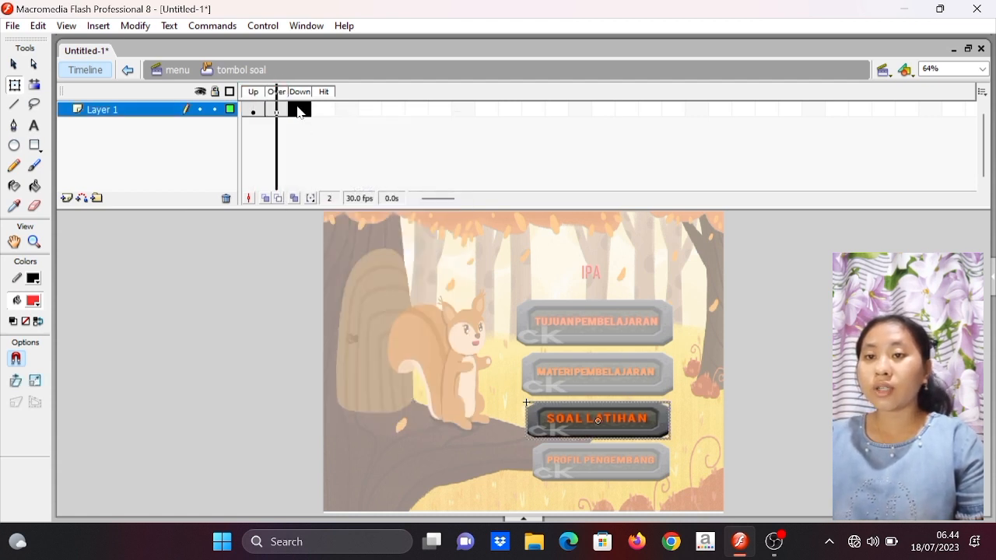
left_click(330, 184)
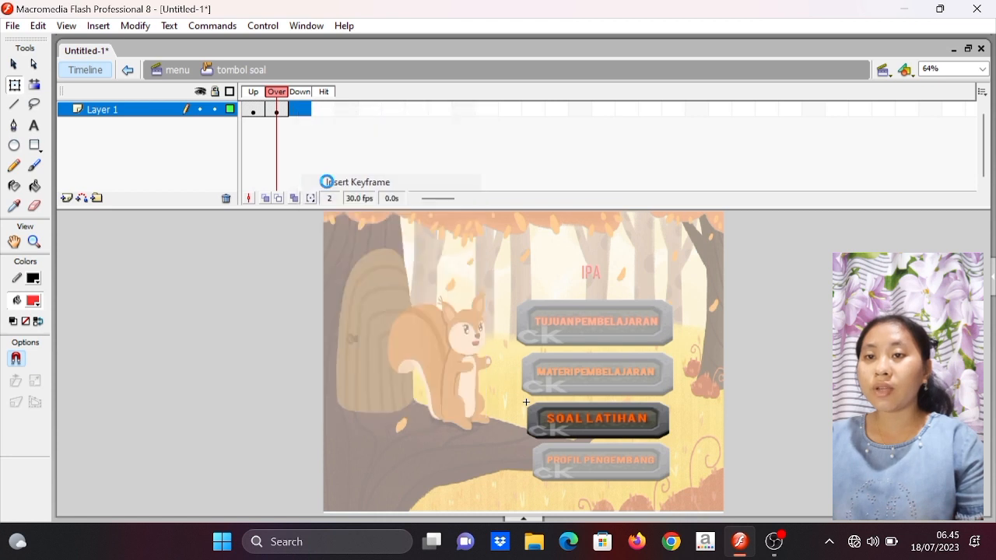
- Enlarge the SOAL LATIHAN image slightly in the Over frame with Free Transform, and return to the menu scene
left_click(280, 111)
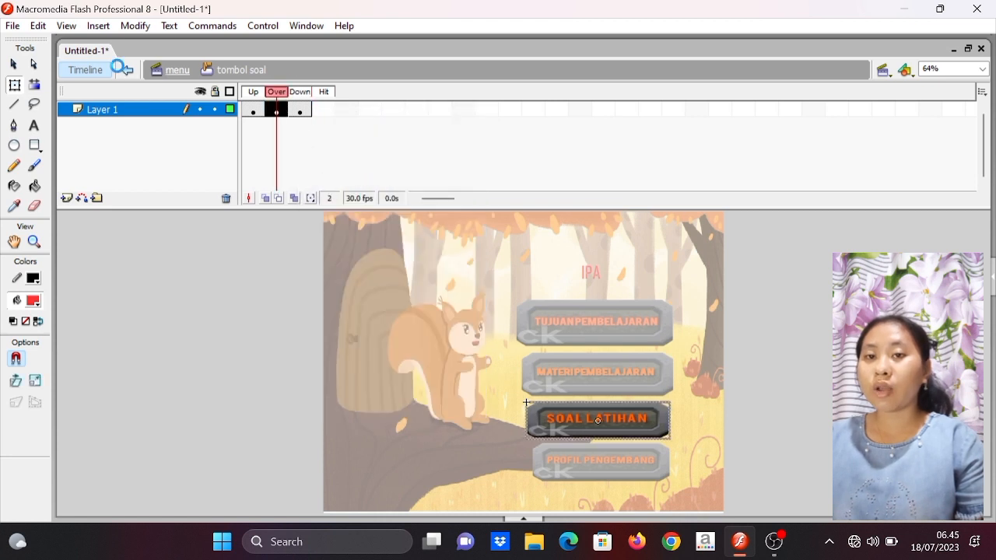
left_click(19, 86)
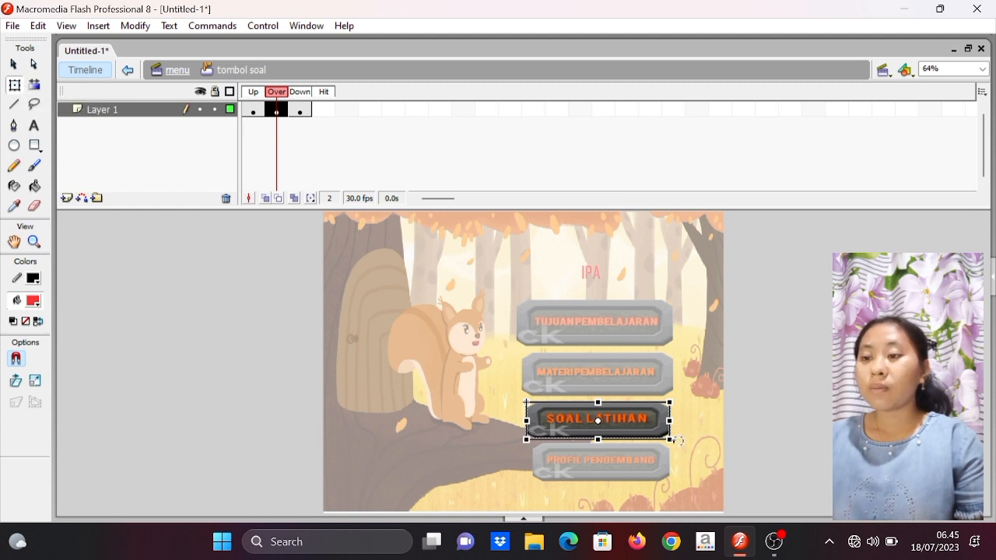
left_click_drag(670, 440, 685, 454)
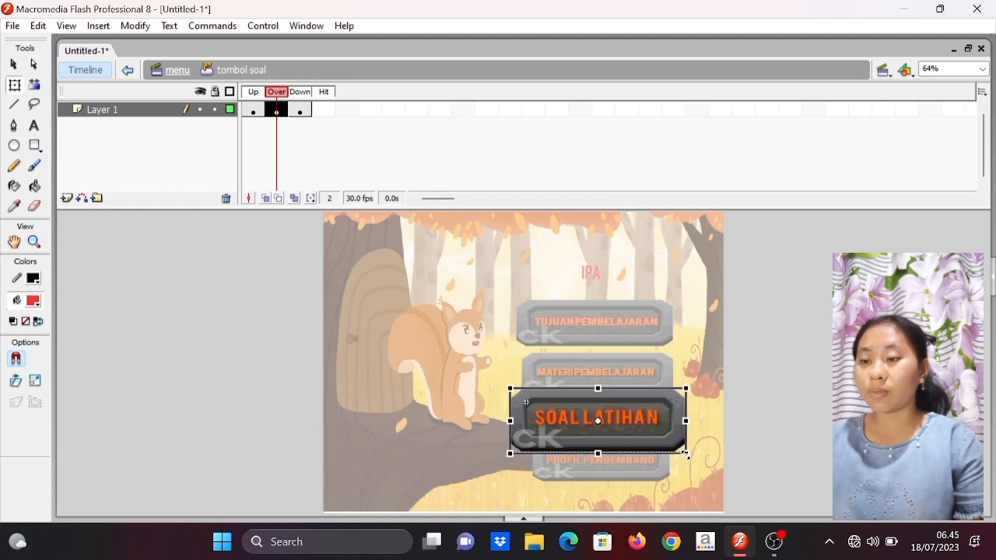
double_click(240, 383)
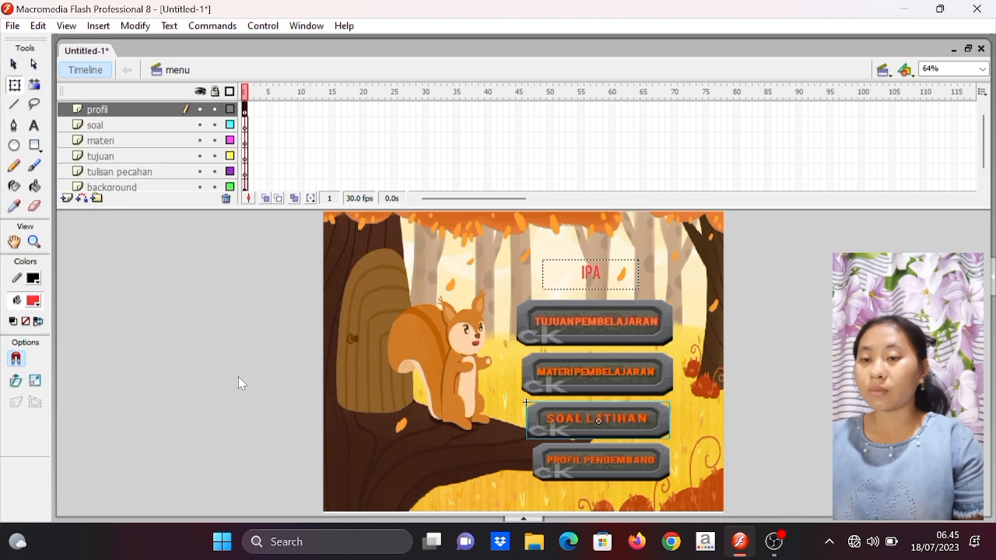
- Convert the PROFIL PENGEMBANG image to a button symbol named tombol profil, and open the symbol for editing
left_click(578, 458)
right_click(578, 458)
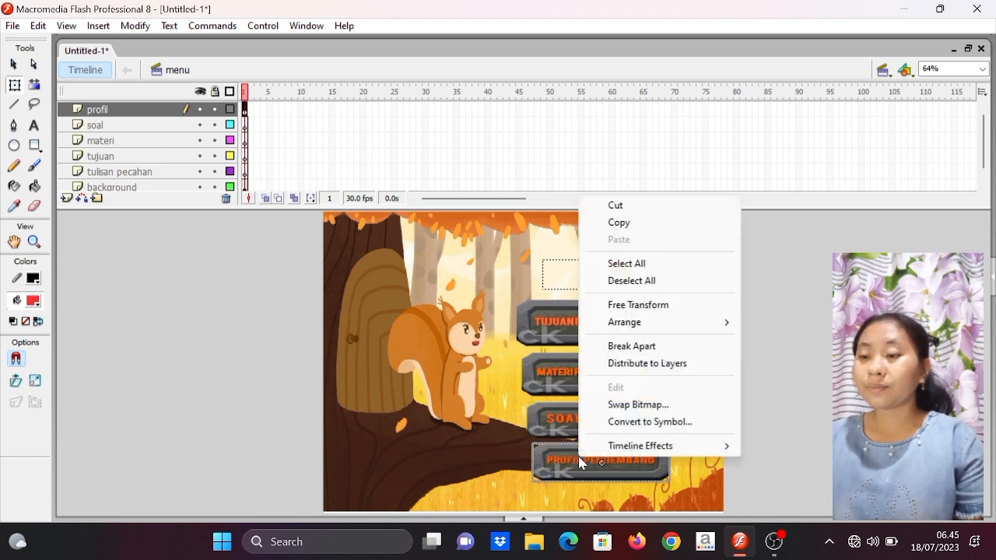
left_click(623, 424)
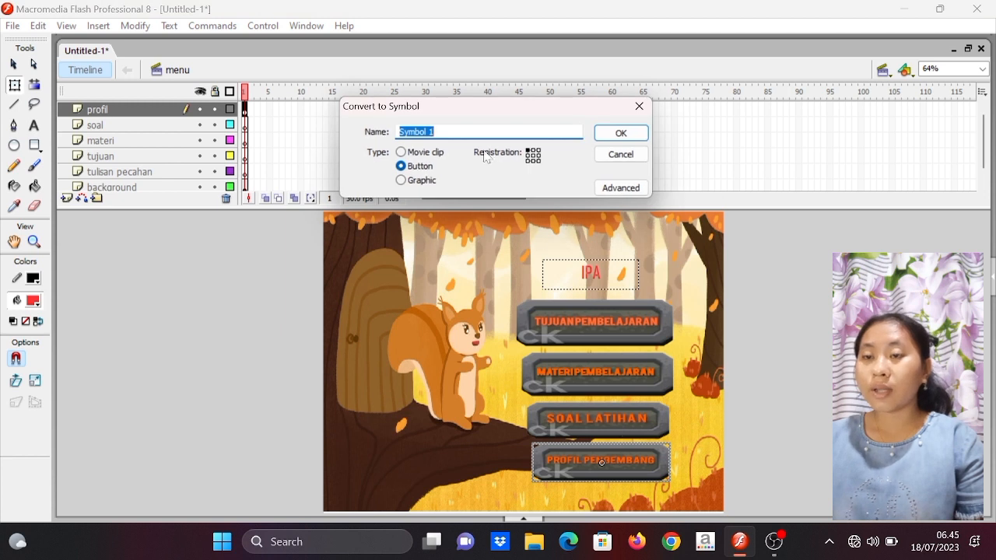
type("to")
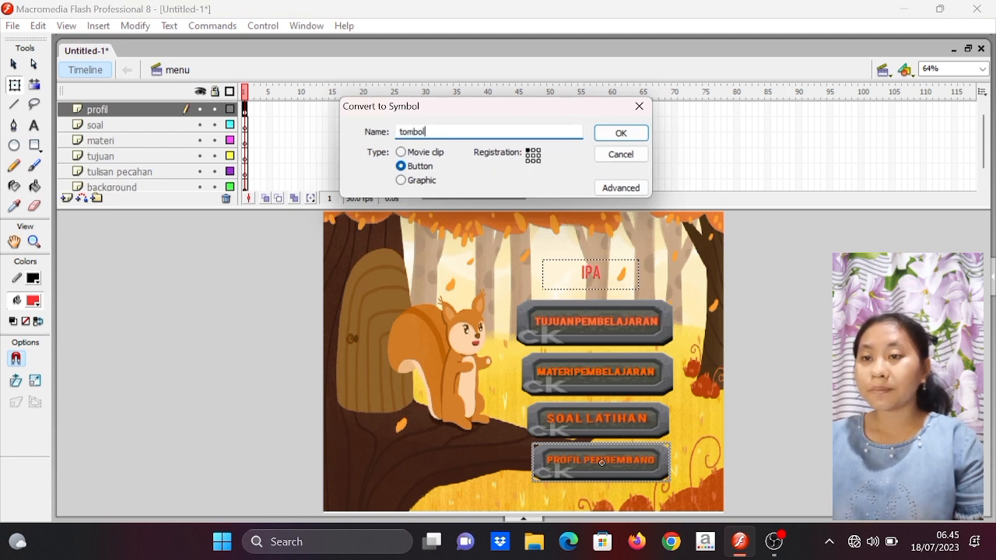
type("mbol profil")
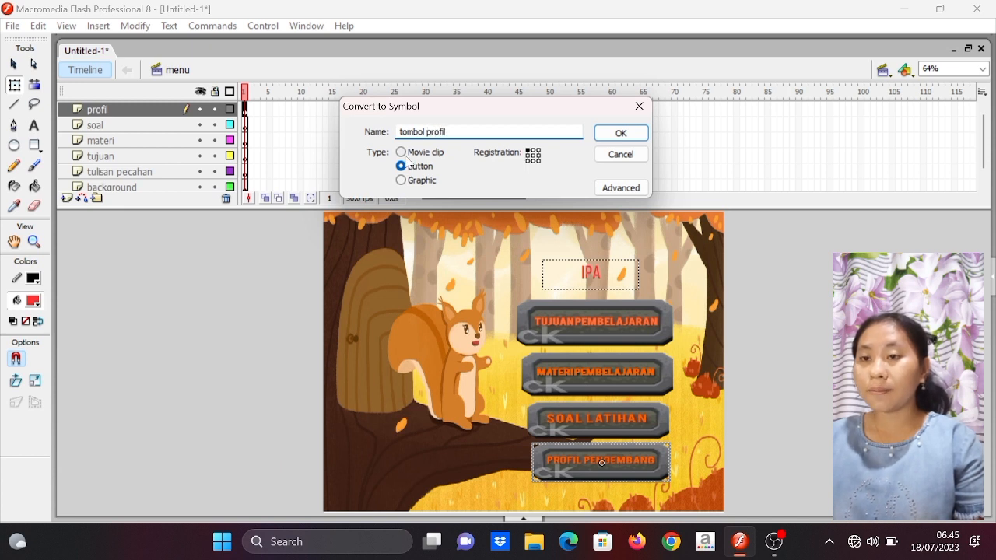
left_click(619, 136)
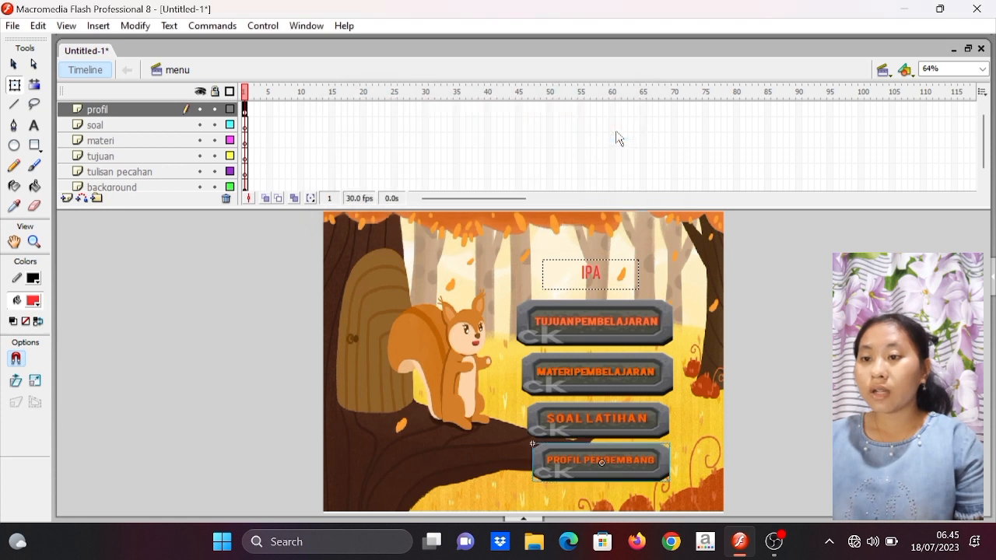
double_click(557, 466)
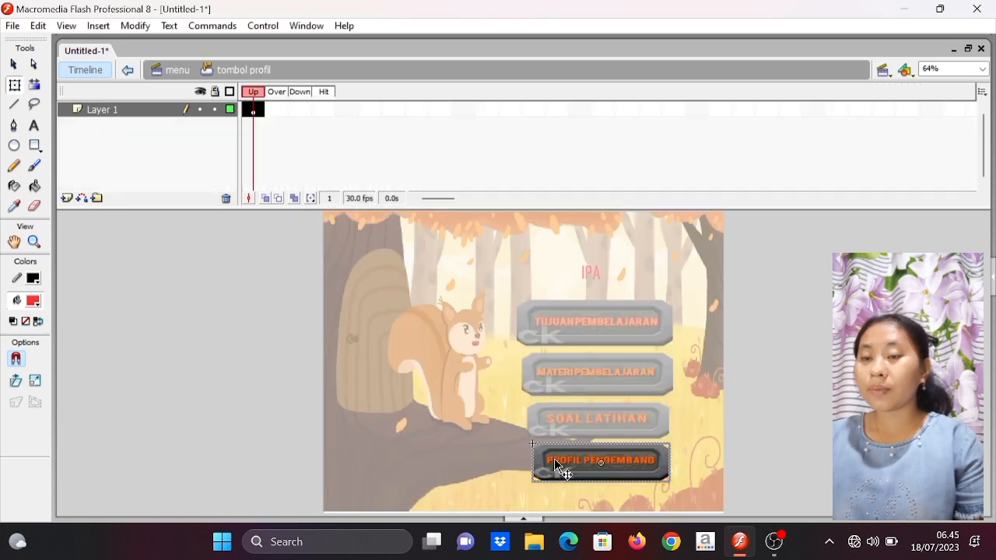
- Insert keyframes in the Over and Down frames of the tombol profil symbol
left_click(281, 109)
right_click(285, 112)
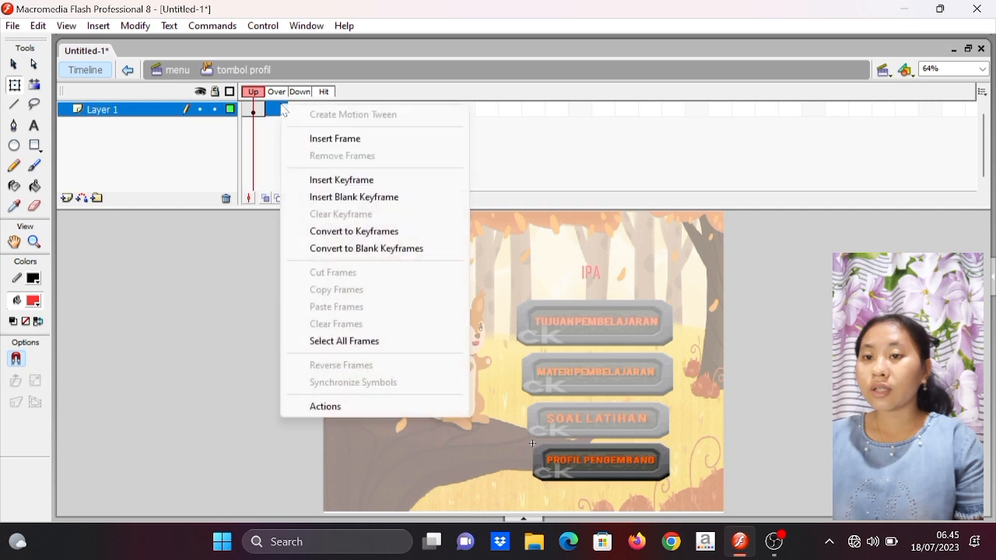
left_click(323, 178)
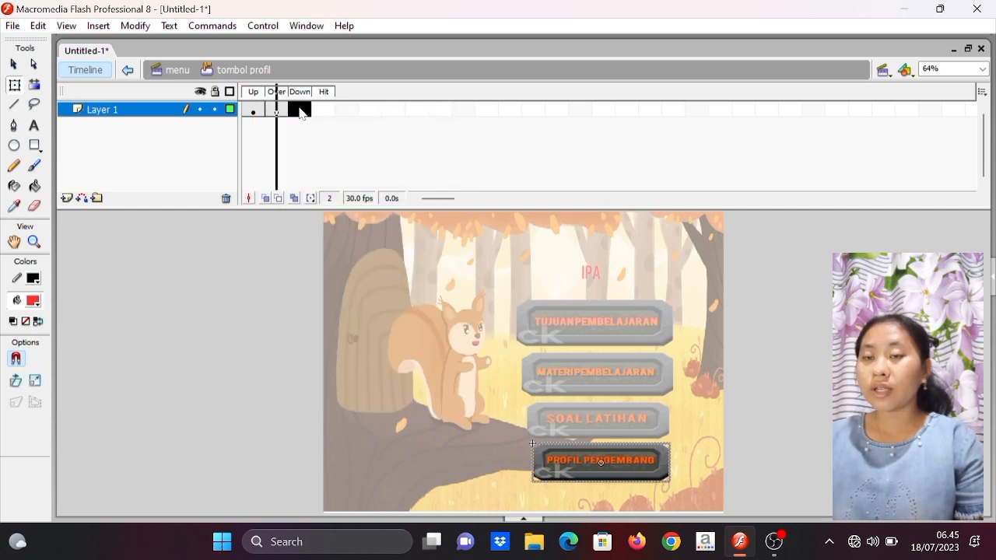
right_click(300, 109)
left_click(361, 183)
- Enlarge the PROFIL PENGEMBANG image slightly in the Over frame with Free Transform, and return to the menu scene
left_click(278, 109)
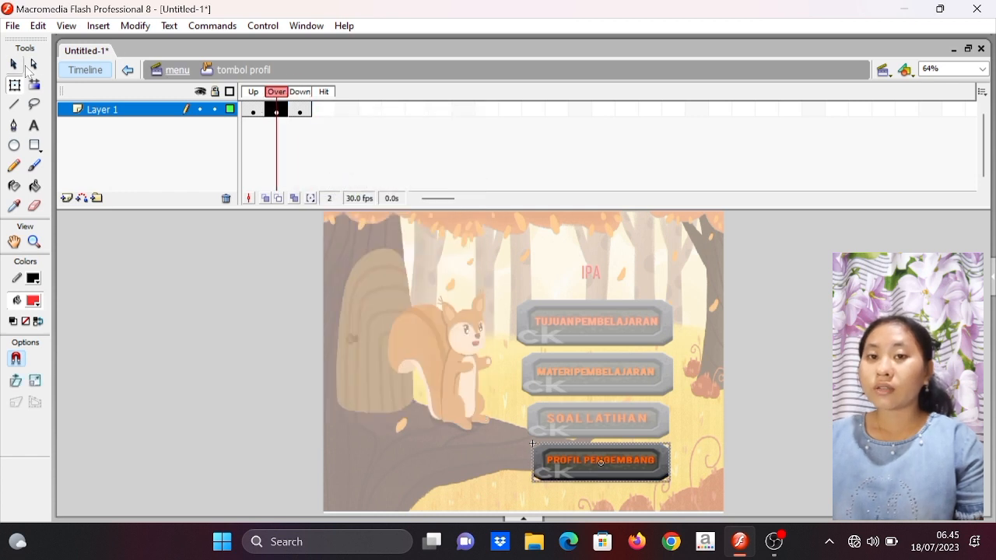
left_click(17, 87)
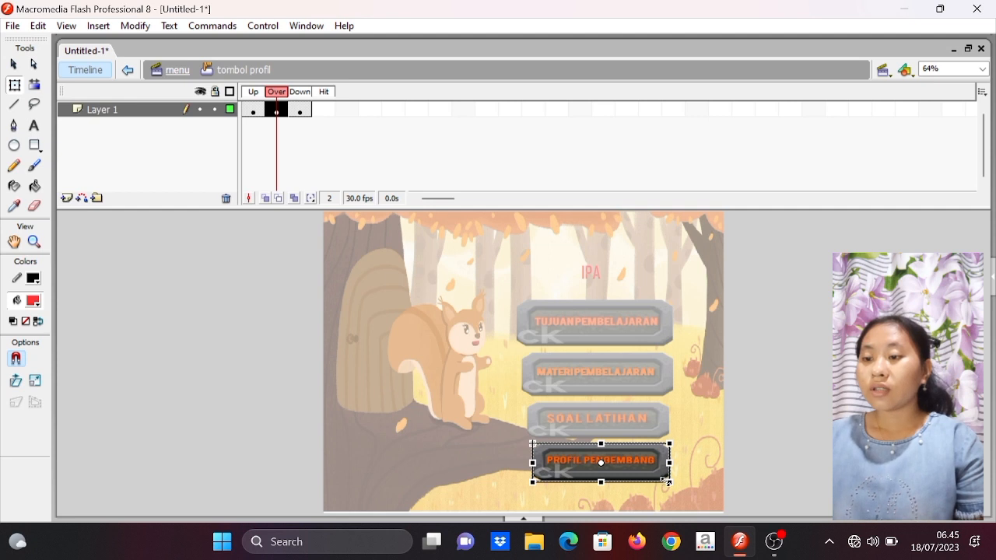
left_click_drag(667, 482, 686, 499)
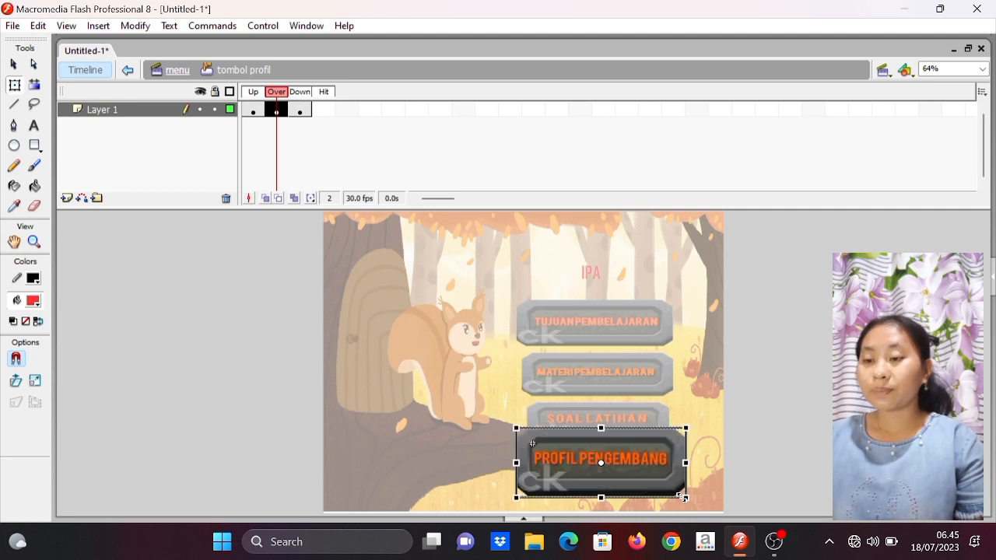
double_click(197, 399)
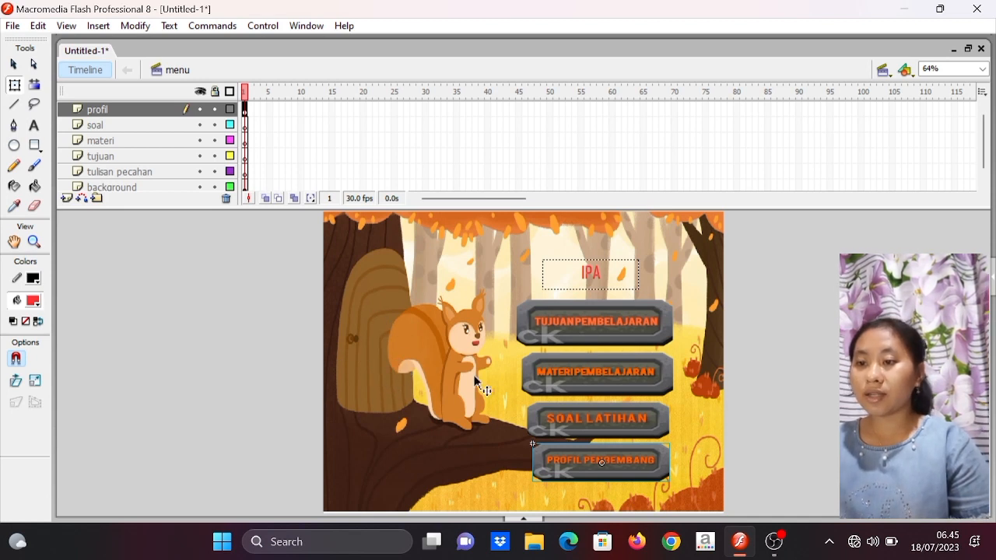
mouse_move(786, 545)
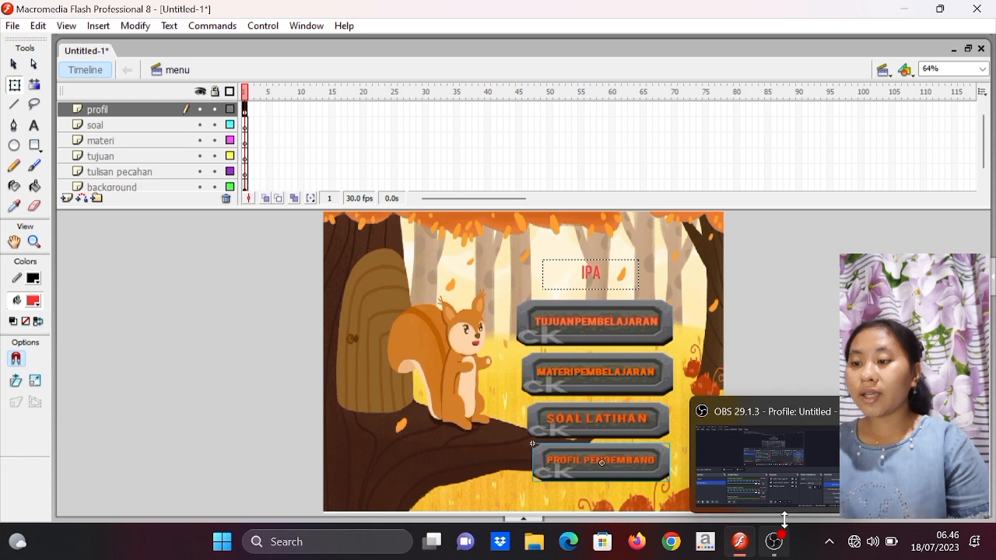
left_click(779, 494)
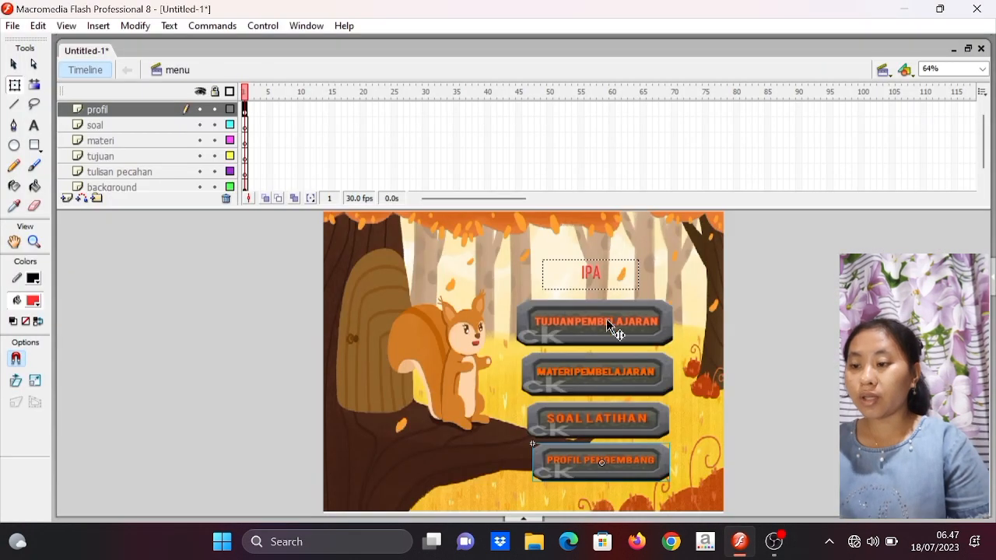
- Open the actions of the TUJUAN PEMBELAJARAN button, enable Script Assist, and add an on (release) event handler
left_click(611, 327)
right_click(608, 325)
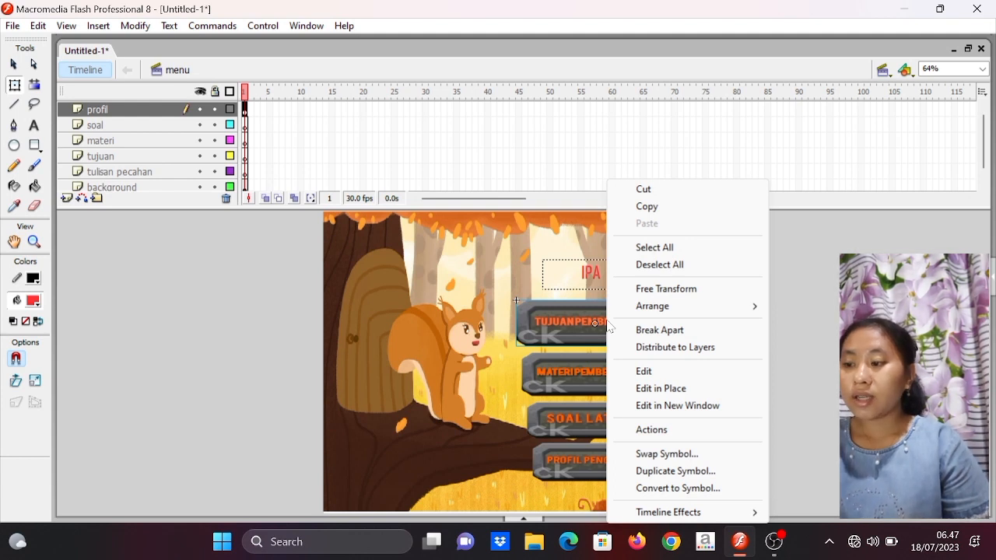
left_click(651, 430)
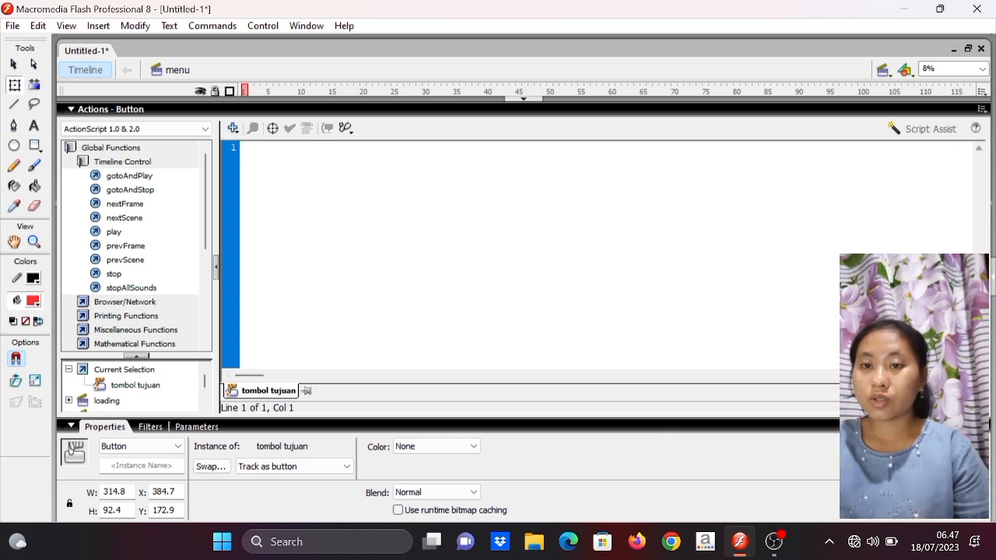
left_click(921, 129)
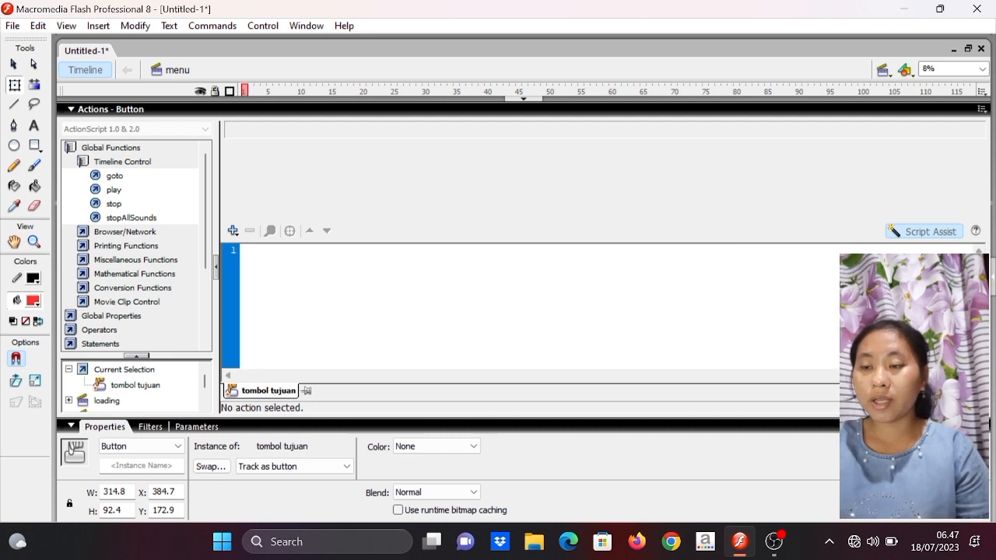
left_click(232, 232)
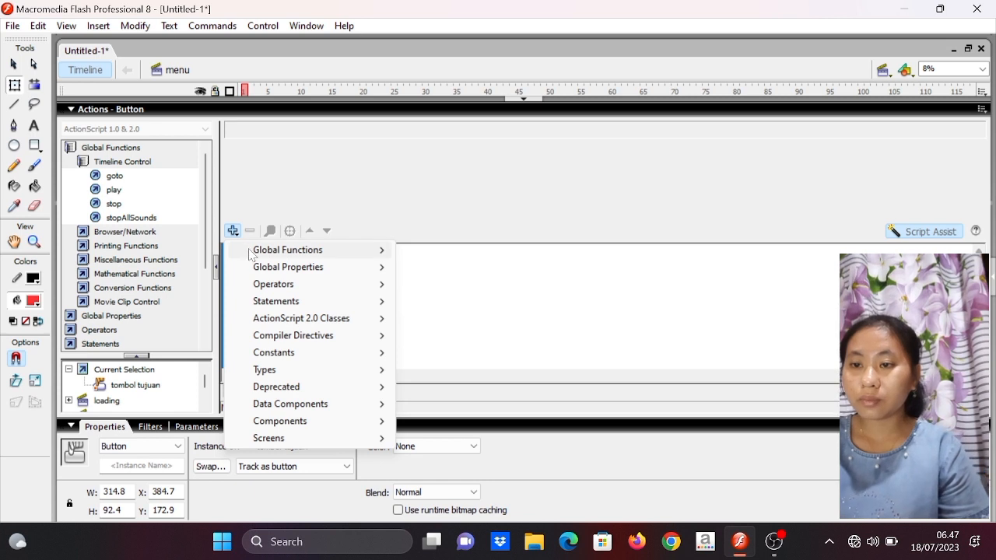
mouse_move(340, 253)
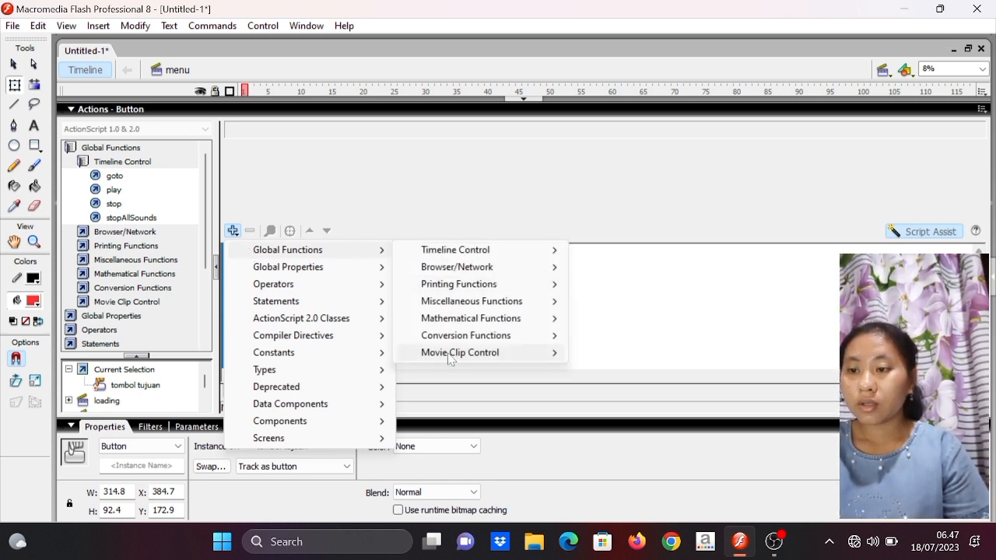
mouse_move(449, 358)
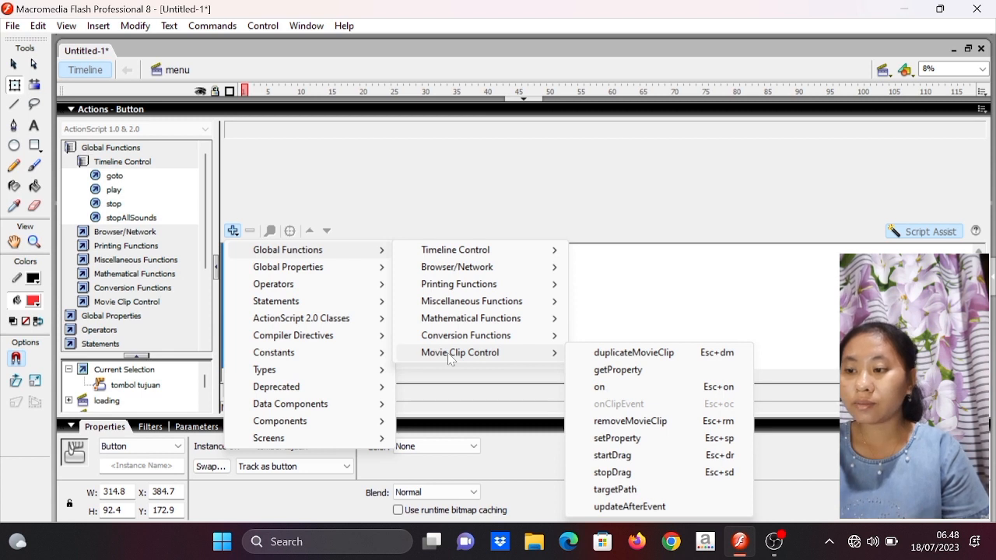
left_click(593, 389)
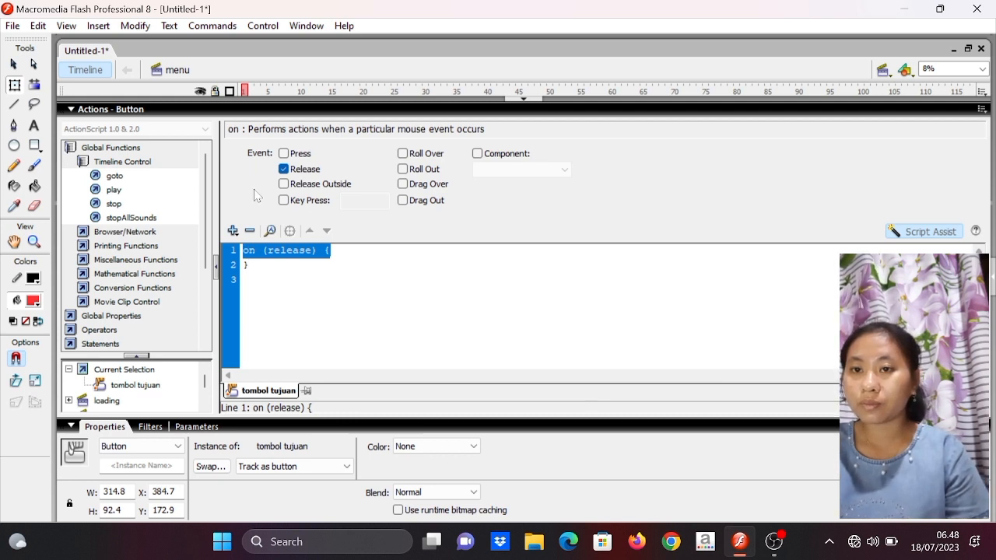
- Add a goto action inside the release handler, set to go to and stop at frame 1 of the tujuan scene, and return to the stage
double_click(122, 180)
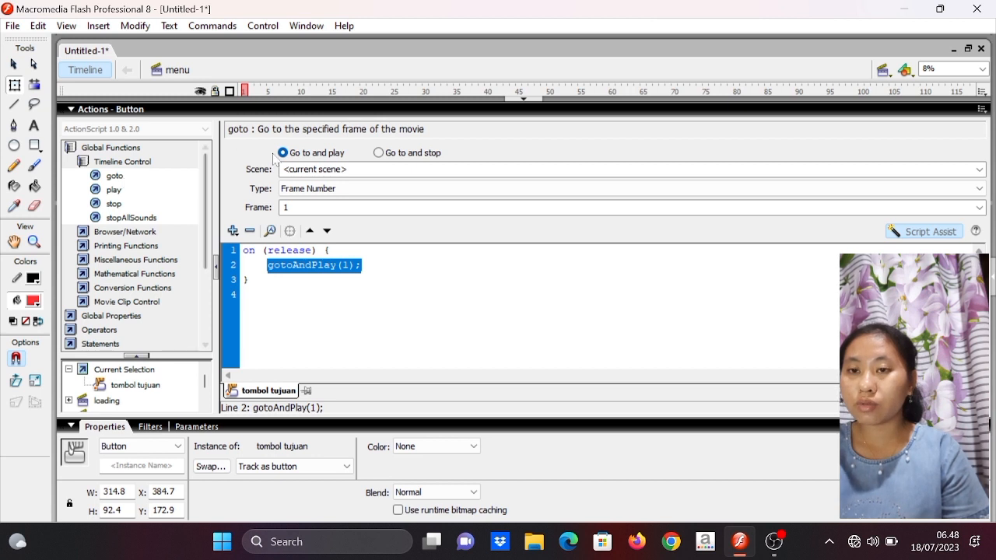
left_click(380, 154)
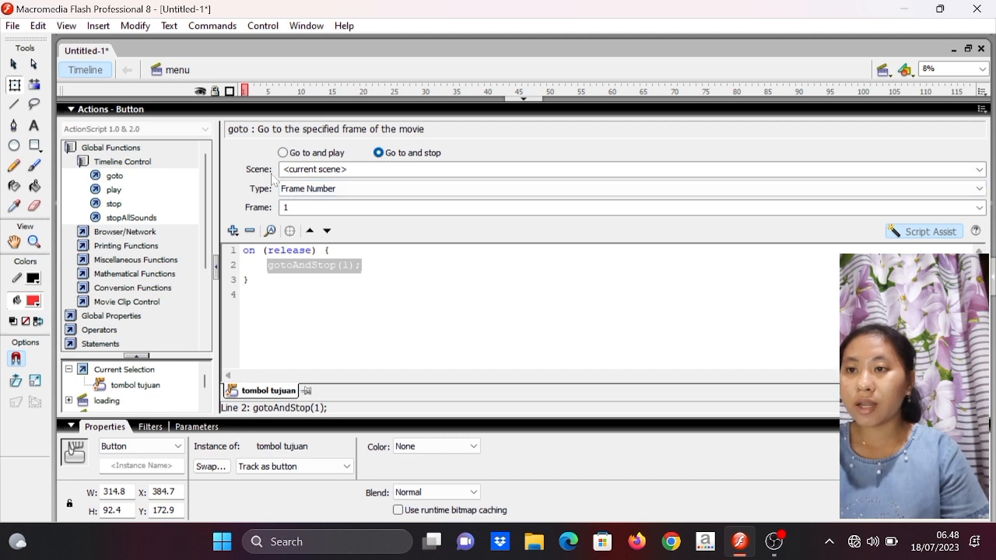
left_click(314, 168)
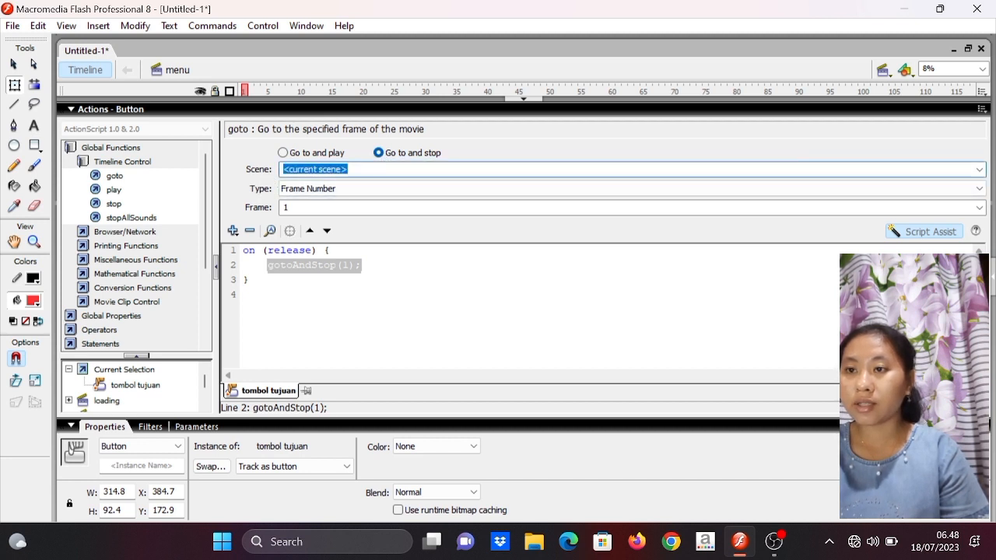
type("tujuan")
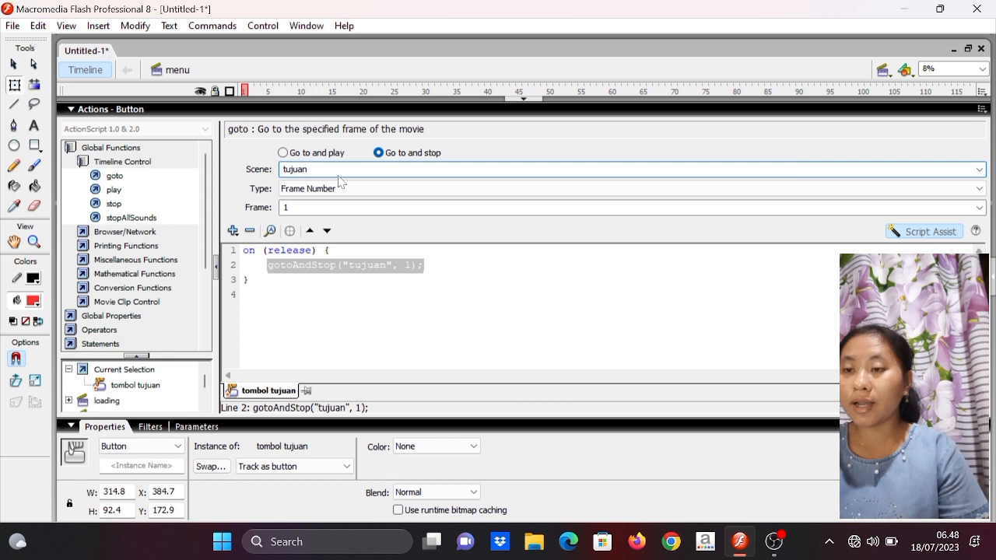
left_click(518, 98)
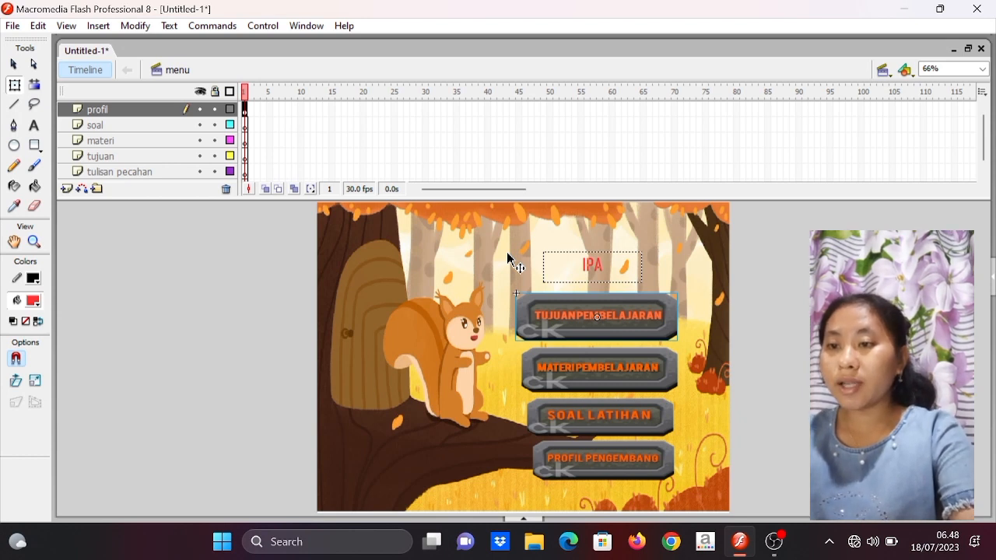
- Test the movie to check how the menu scene's buttons behave
left_click(265, 30)
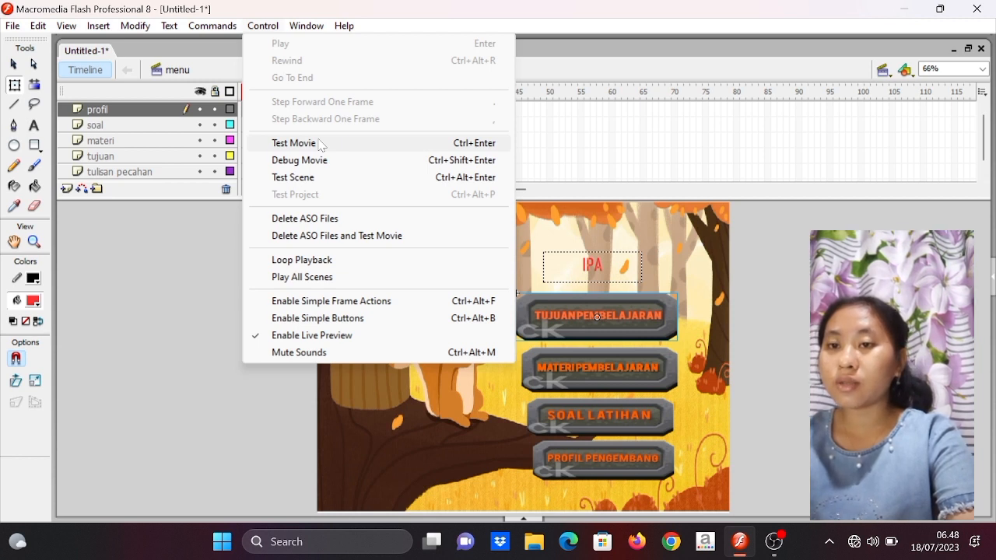
left_click(295, 143)
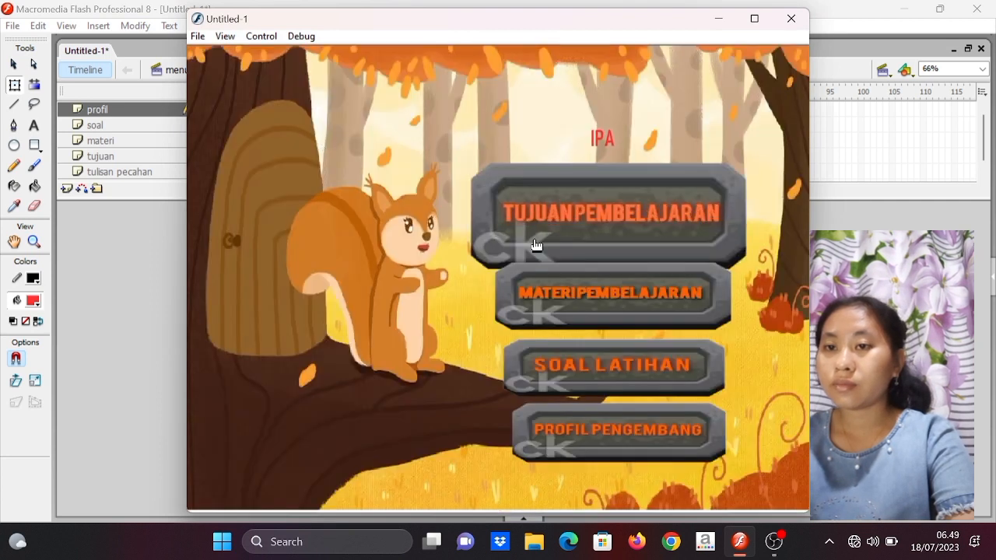
- Try the TUJUAN PEMBELAJARAN button in the movie preview and close the preview
left_click(534, 239)
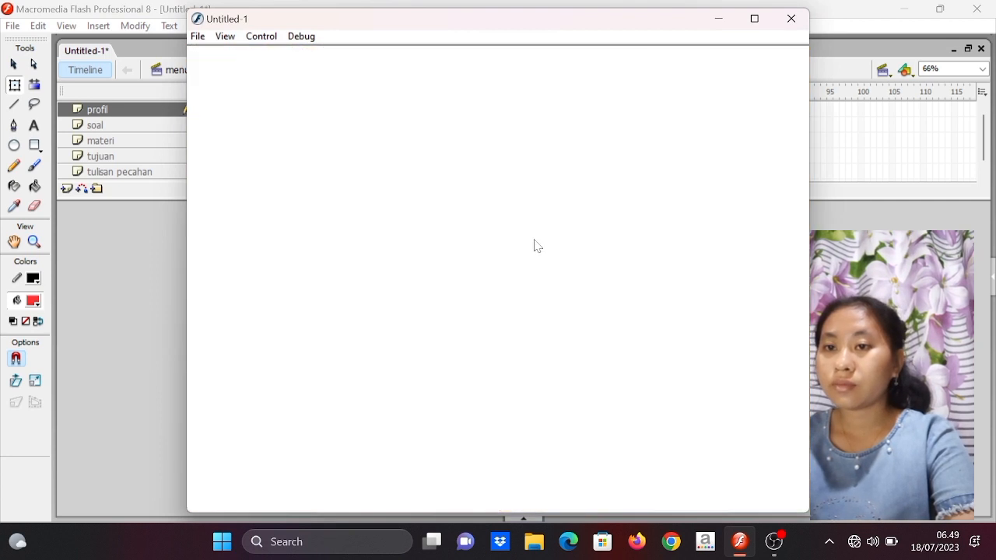
left_click(789, 21)
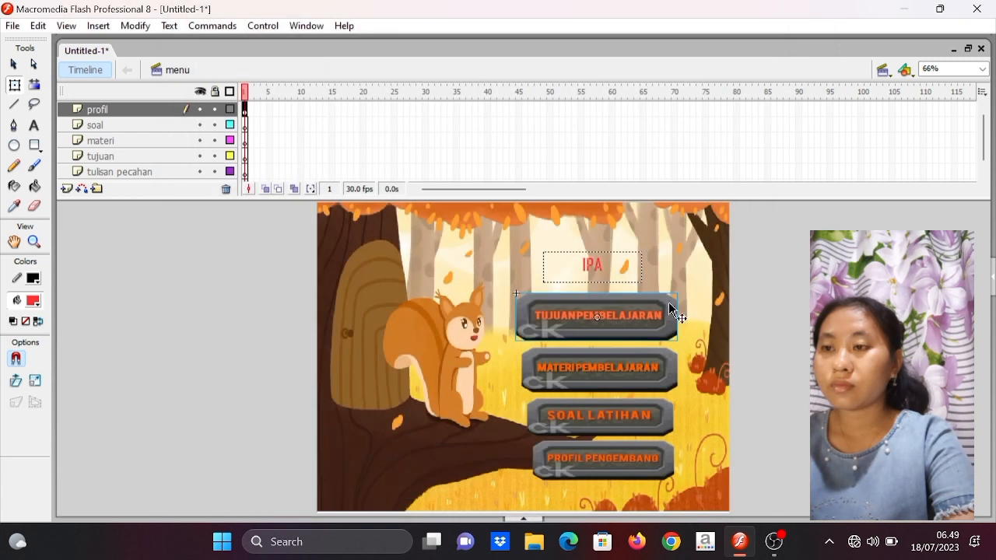
- Open the actions of the MATERI PEMBELAJARAN button and add an on (release) event handler
left_click(602, 372)
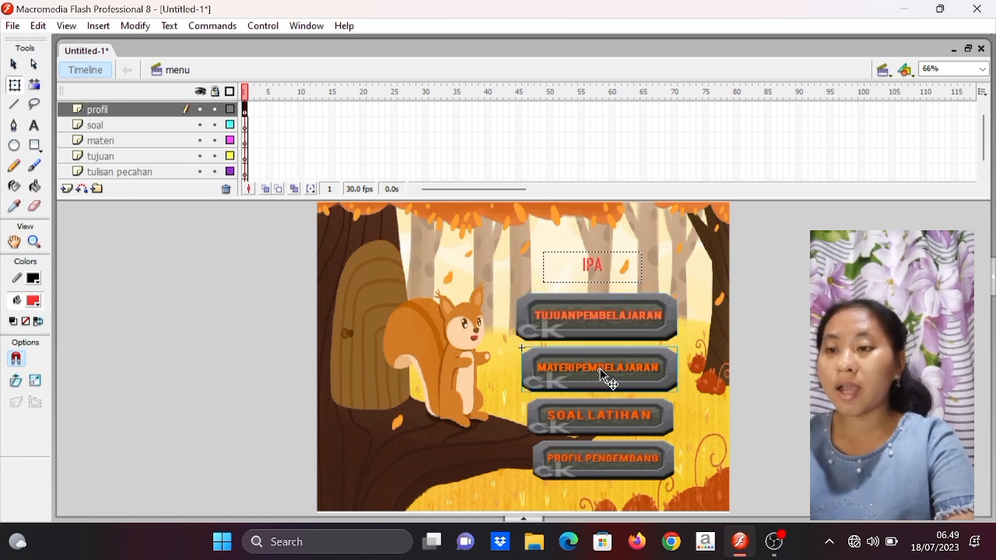
right_click(601, 371)
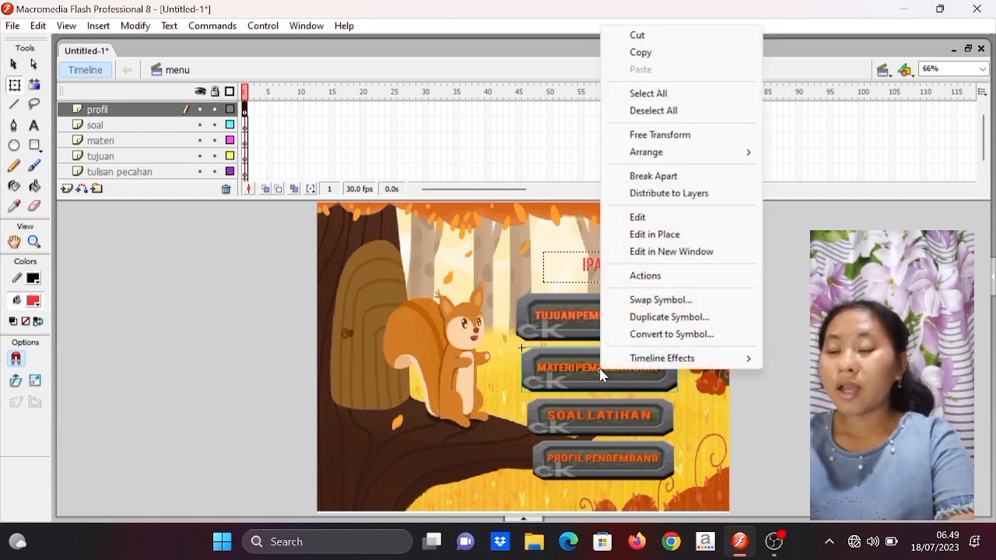
left_click(645, 276)
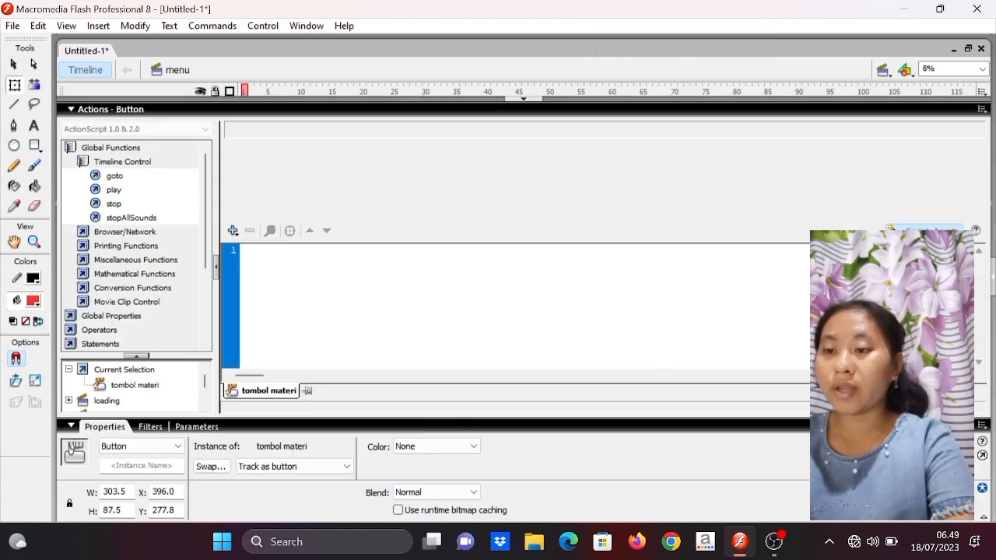
left_click(232, 231)
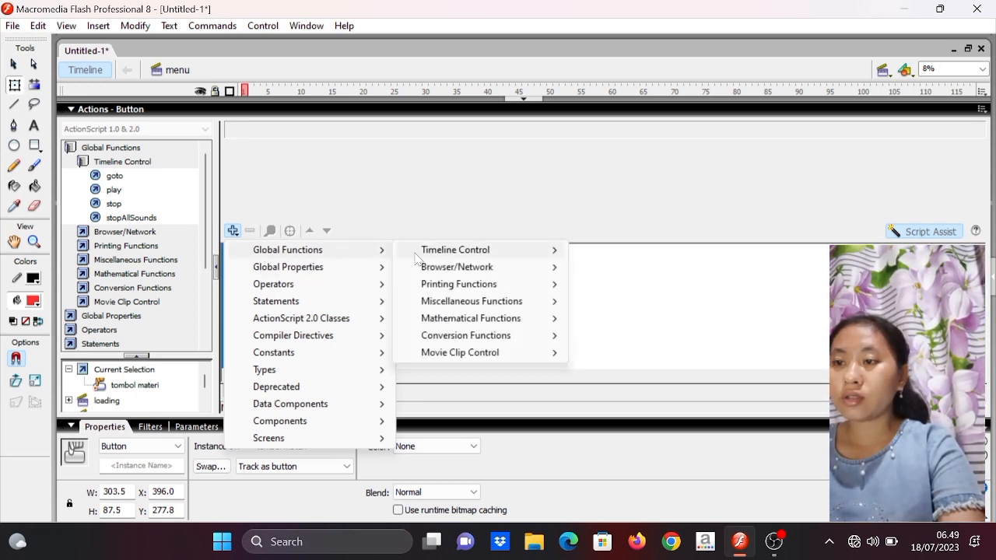
mouse_move(439, 356)
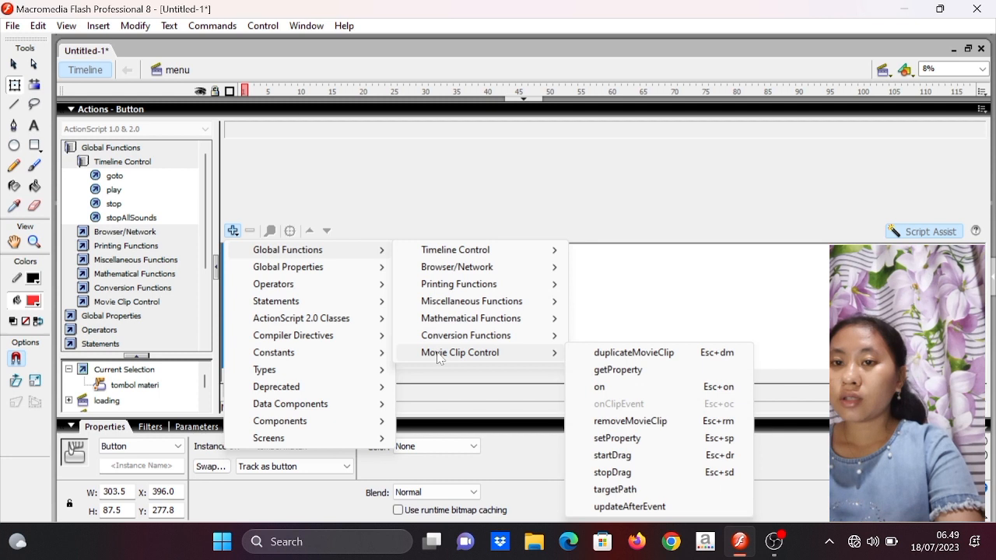
left_click(601, 387)
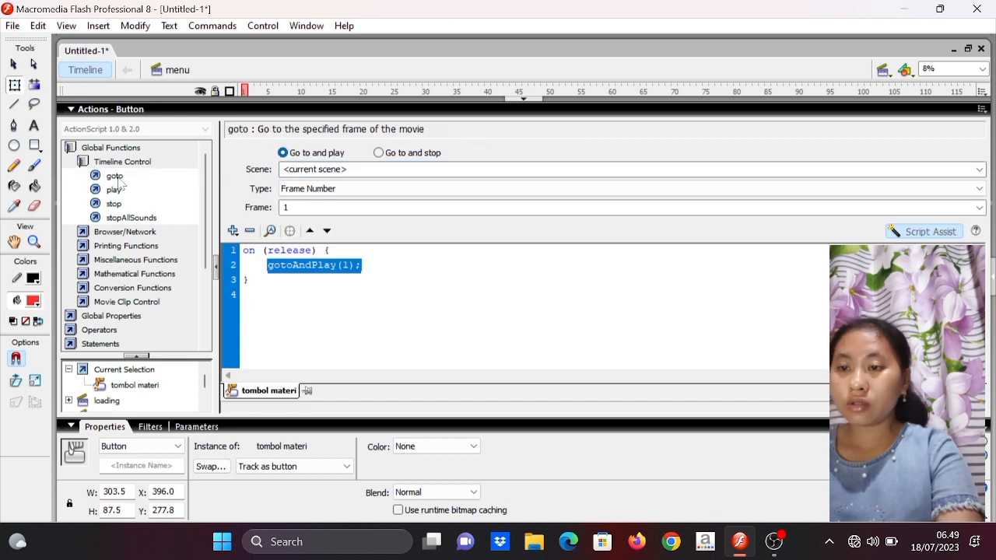
- Give the MATERI PEMBELAJARAN release handler a goto action that goes to and stops at frame 1 of the materi scene, and return to the stage
left_click(379, 153)
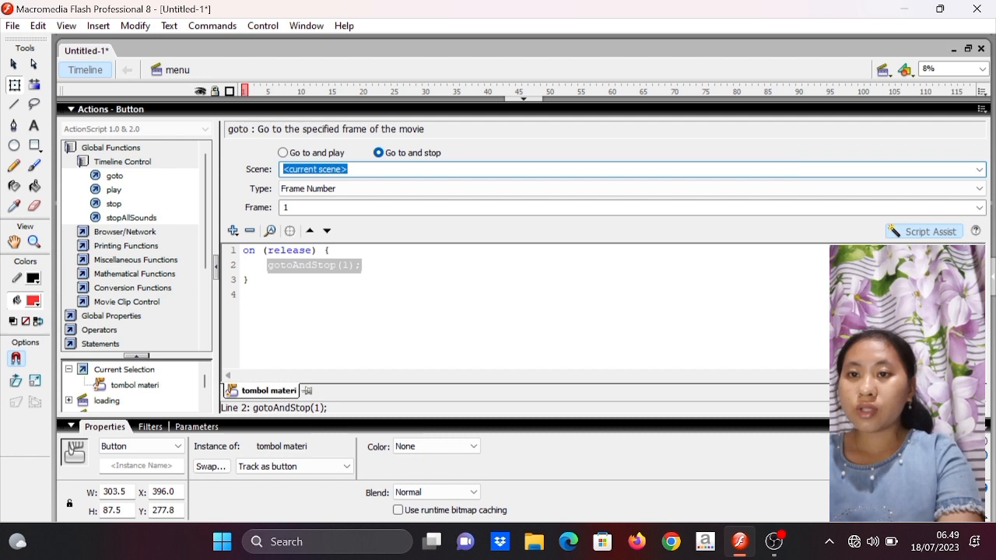
type("t")
key("BackSpace")
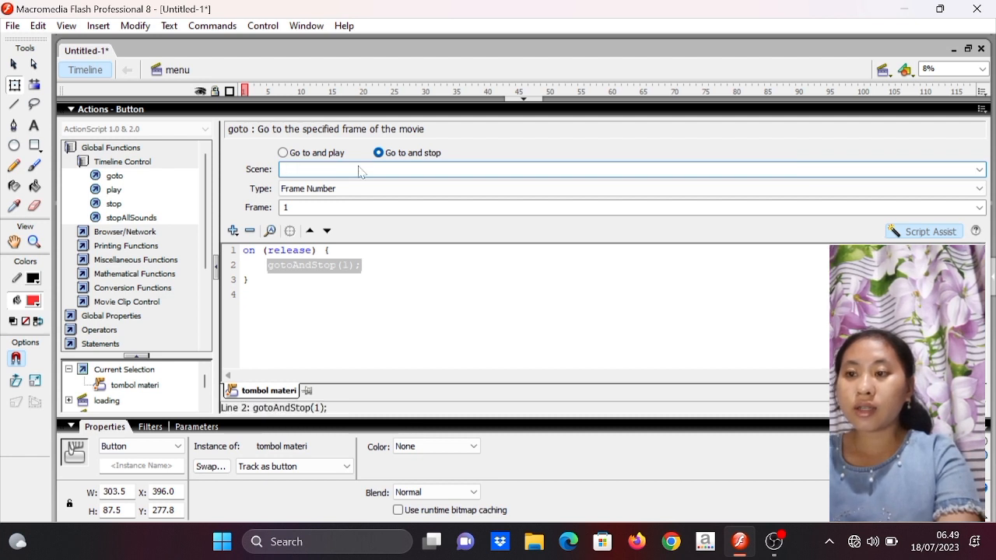
type("m")
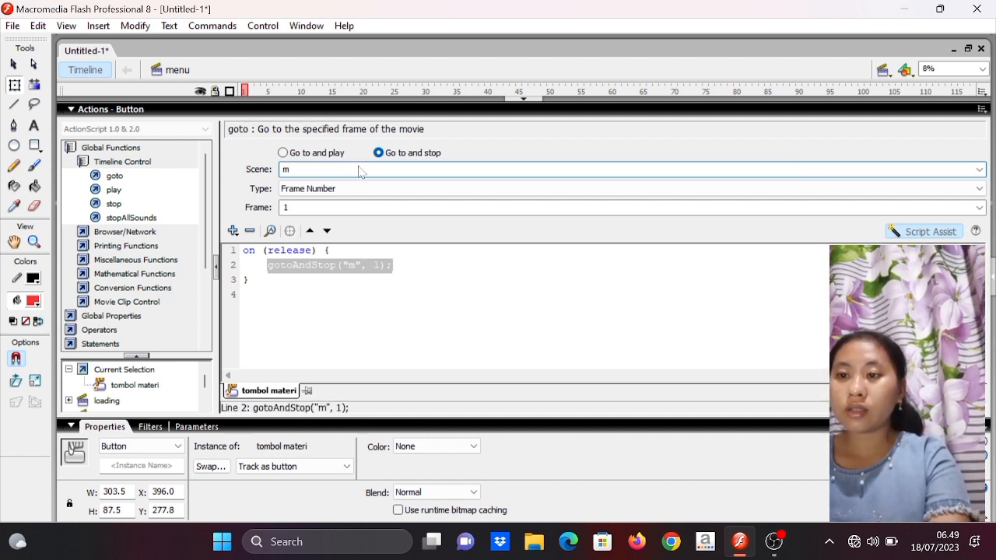
type("ateri")
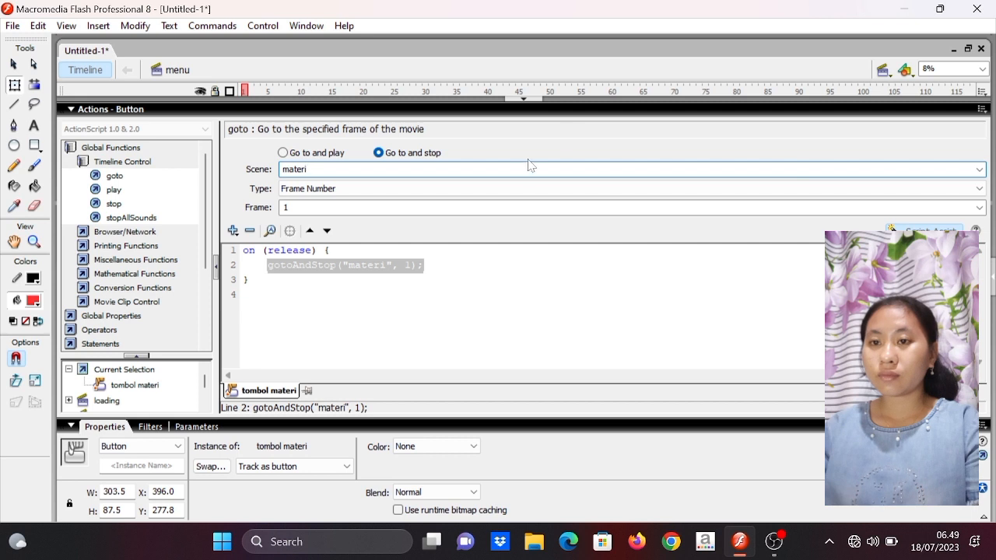
left_click(535, 103)
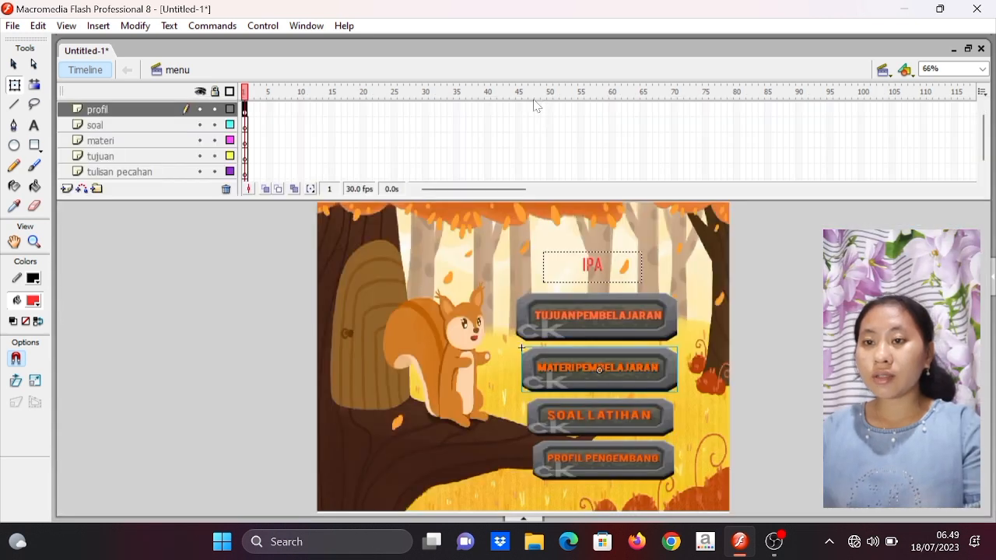
- Open the actions of the SOAL LATIHAN button and add an on (release) event handler
left_click(599, 414)
right_click(597, 410)
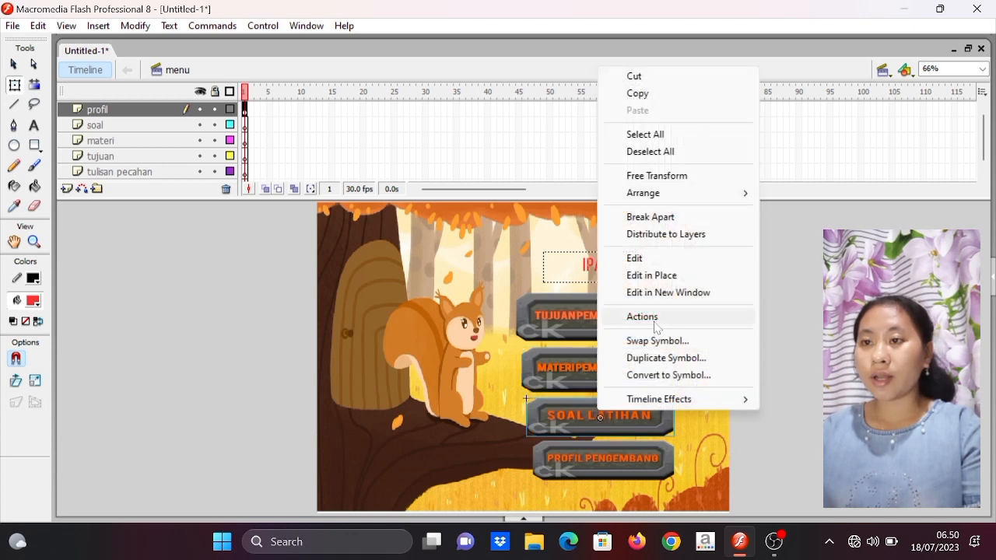
left_click(643, 316)
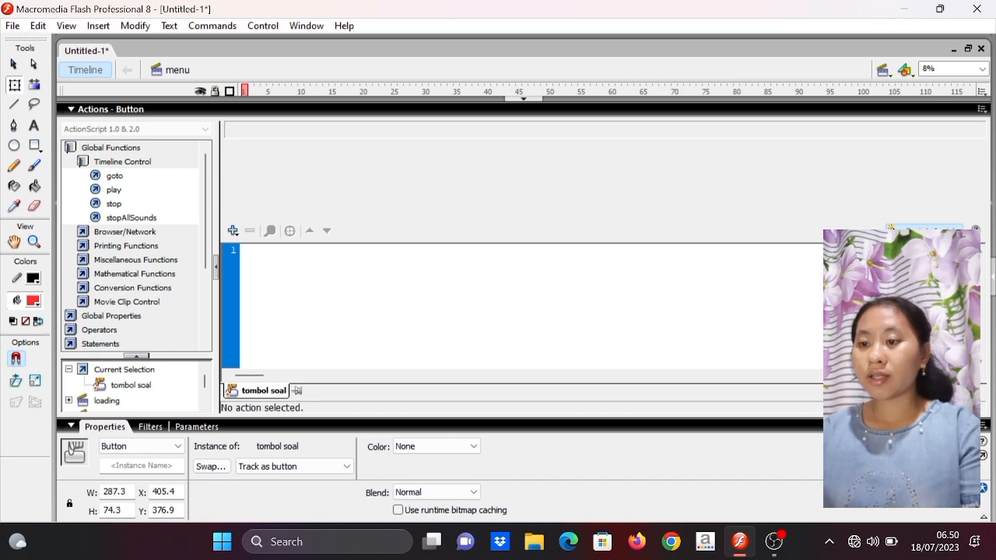
left_click(234, 232)
mouse_move(265, 255)
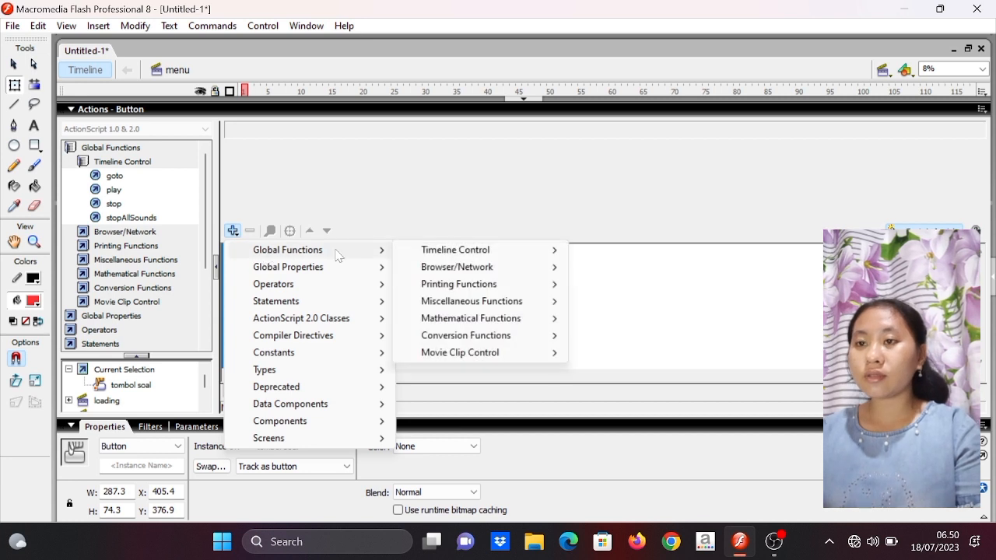
mouse_move(445, 354)
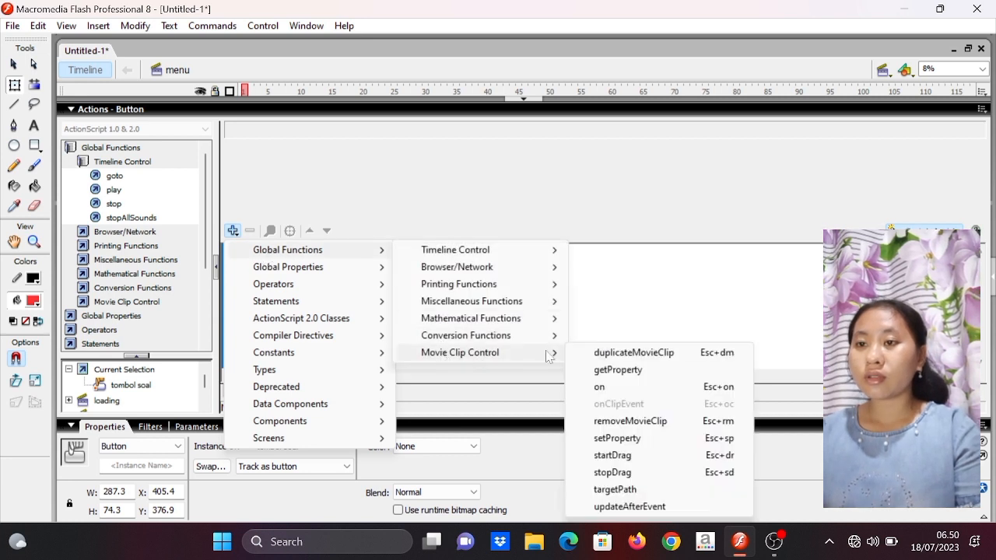
left_click(600, 388)
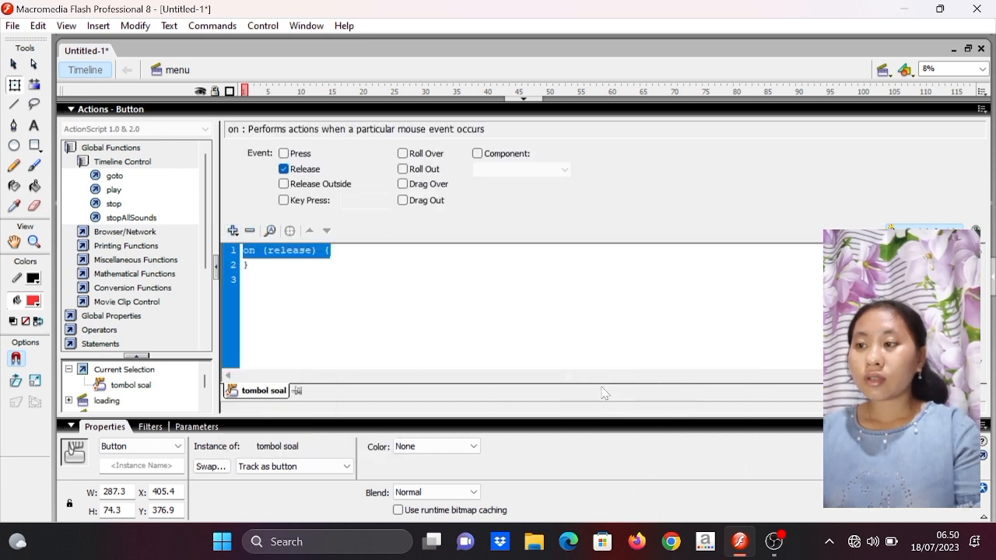
- Add a goto action to the SOAL LATIHAN release handler, set to go to and stop at frame 1 of the soal scene, and return to the stage
double_click(115, 177)
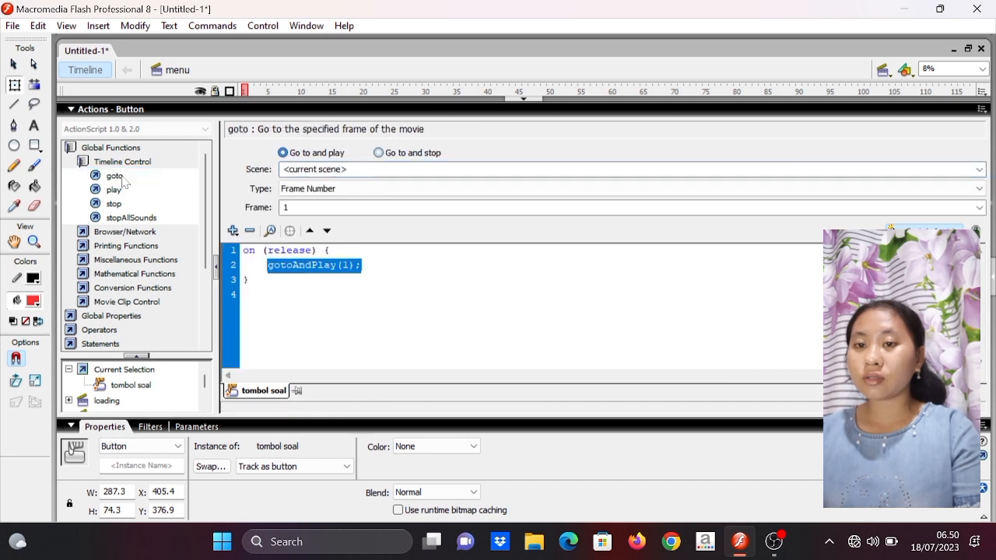
left_click(379, 153)
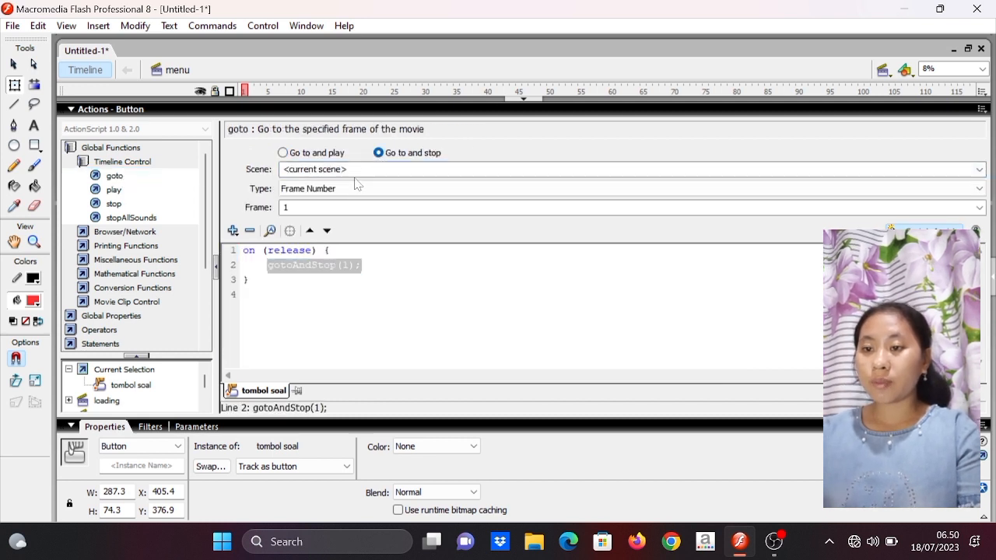
left_click(327, 169)
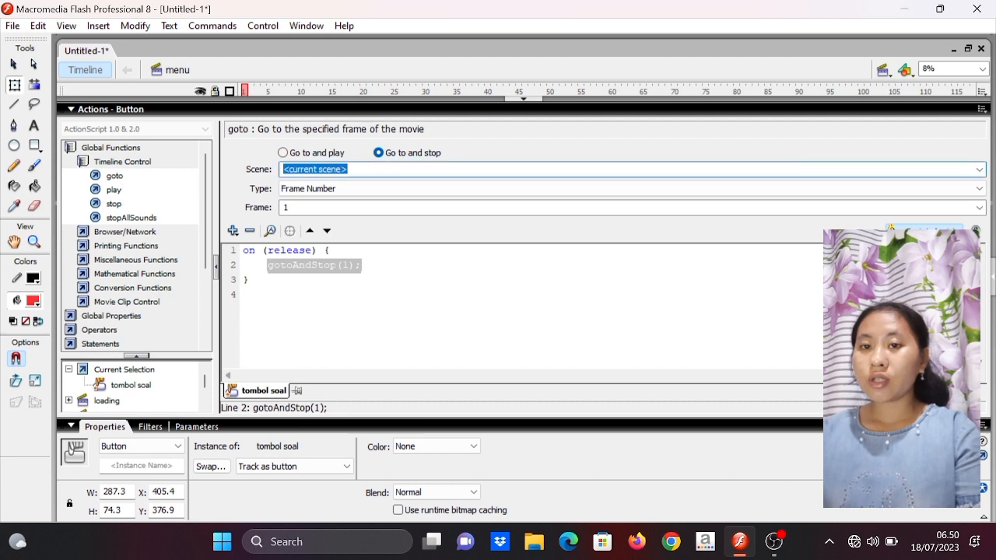
type("soal")
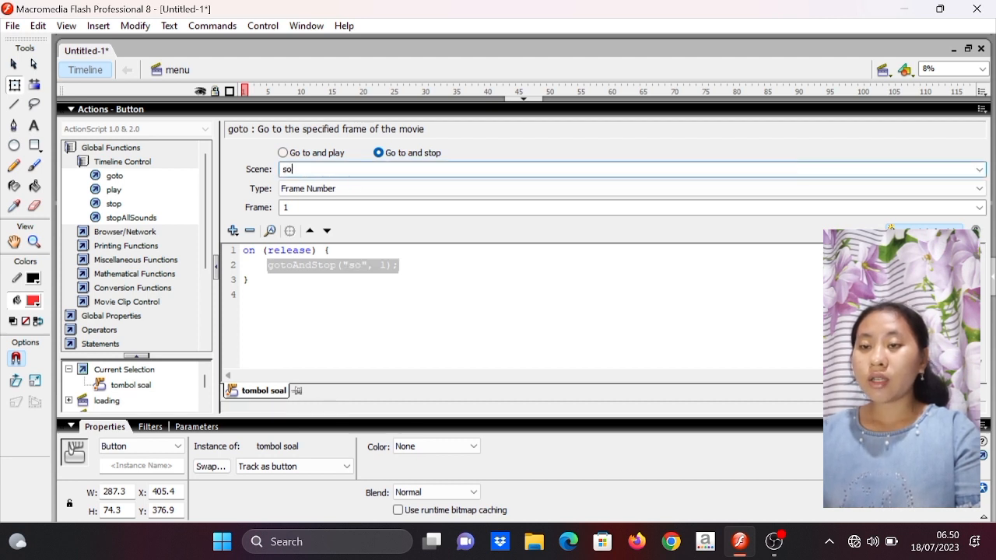
left_click(515, 107)
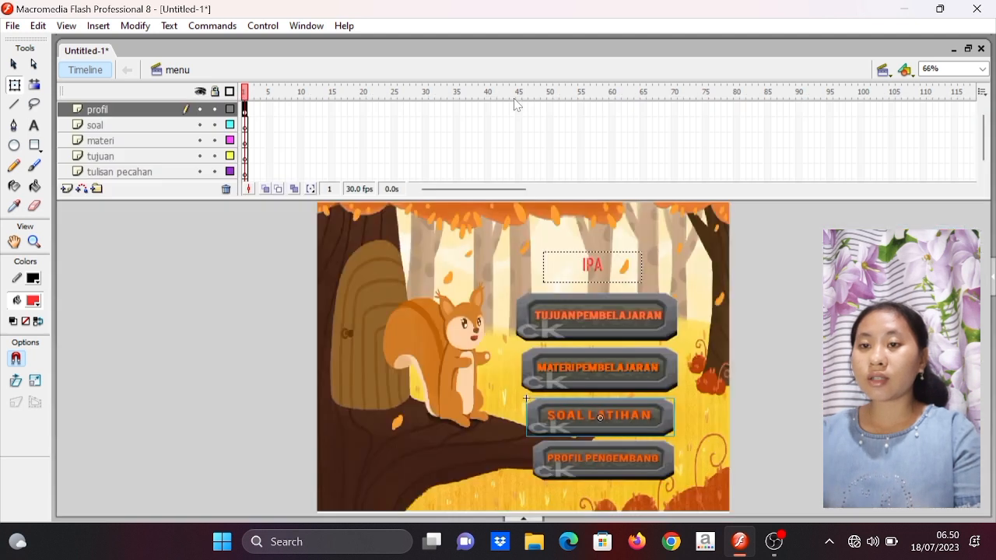
- Open the actions of the PROFIL PENGEMBANG button and add an on (release) event handler
left_click(588, 454)
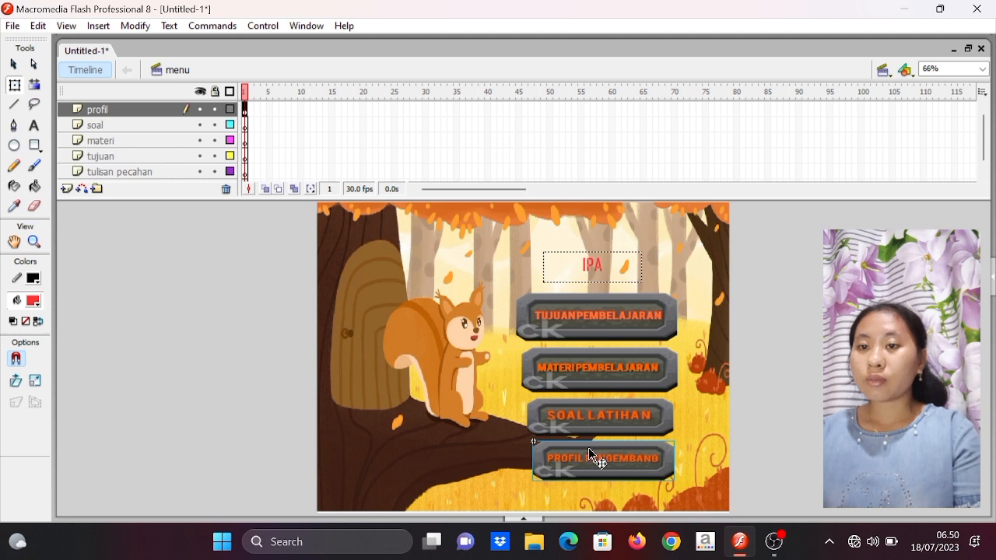
right_click(589, 449)
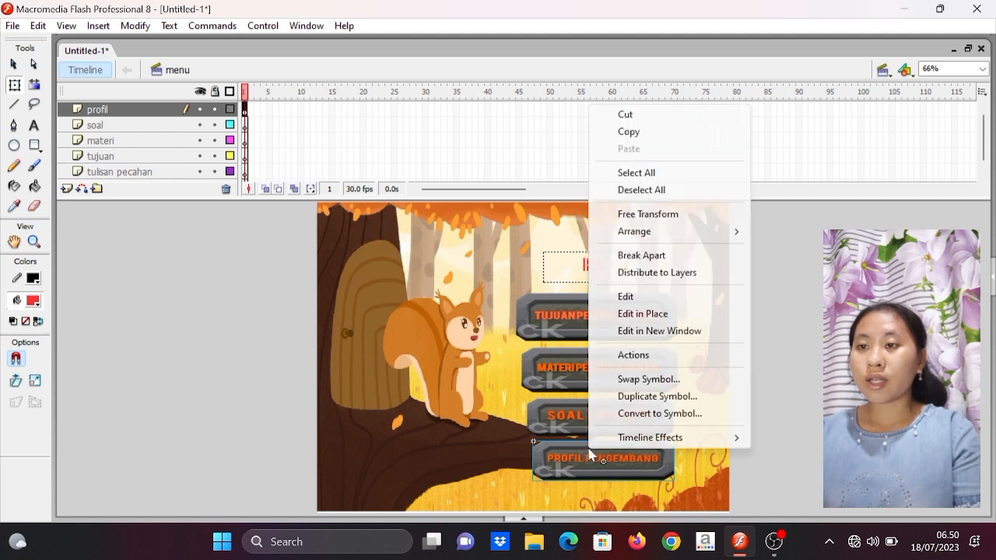
left_click(632, 357)
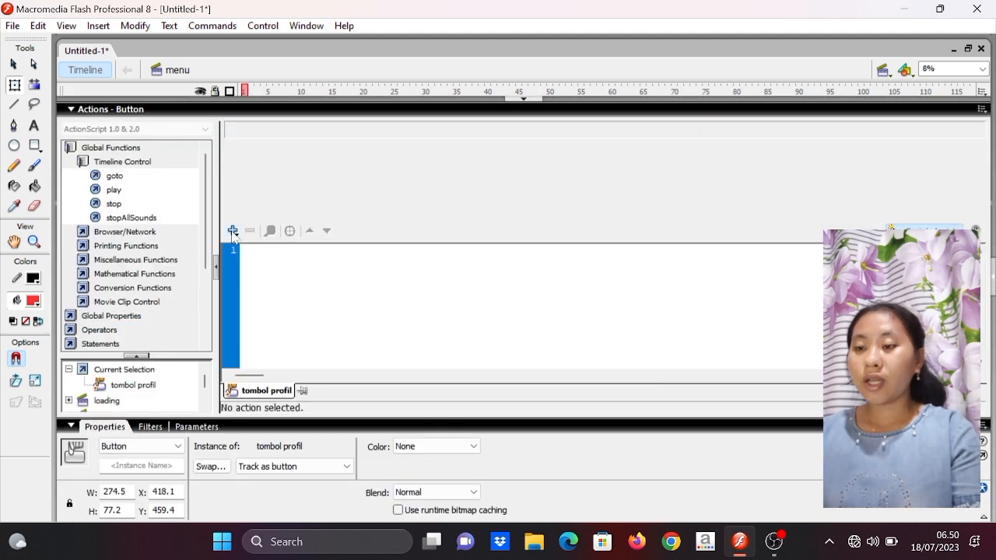
left_click(233, 231)
mouse_move(296, 250)
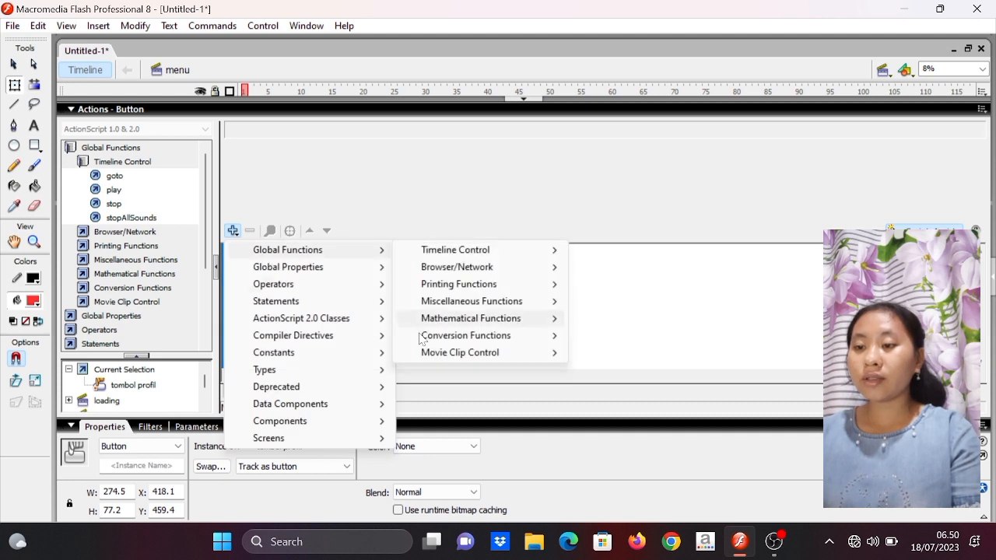
mouse_move(427, 353)
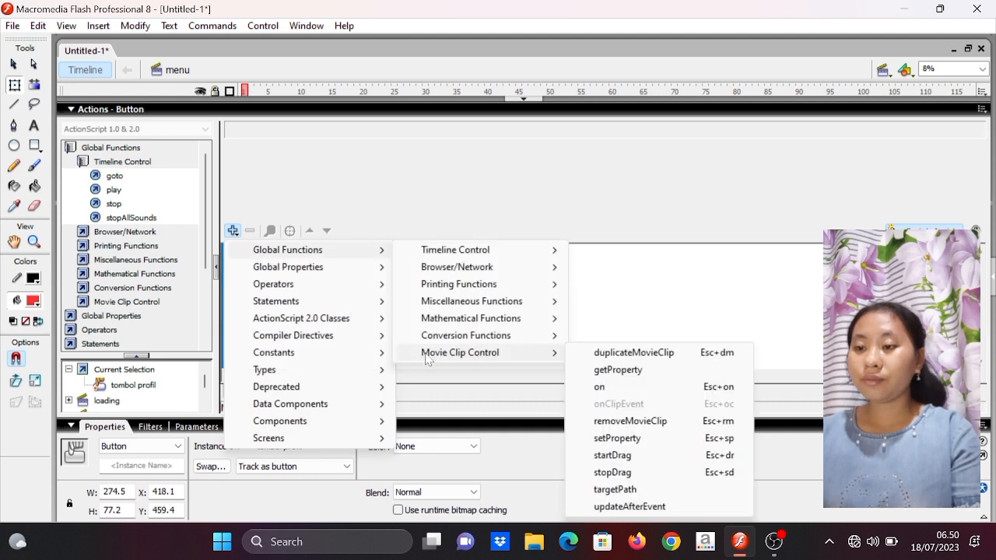
left_click(603, 388)
- Add a goto action to the PROFIL PENGEMBANG release handler, set to go to and stop at frame 1 of the profil scene, and return to the stage
left_click(117, 177)
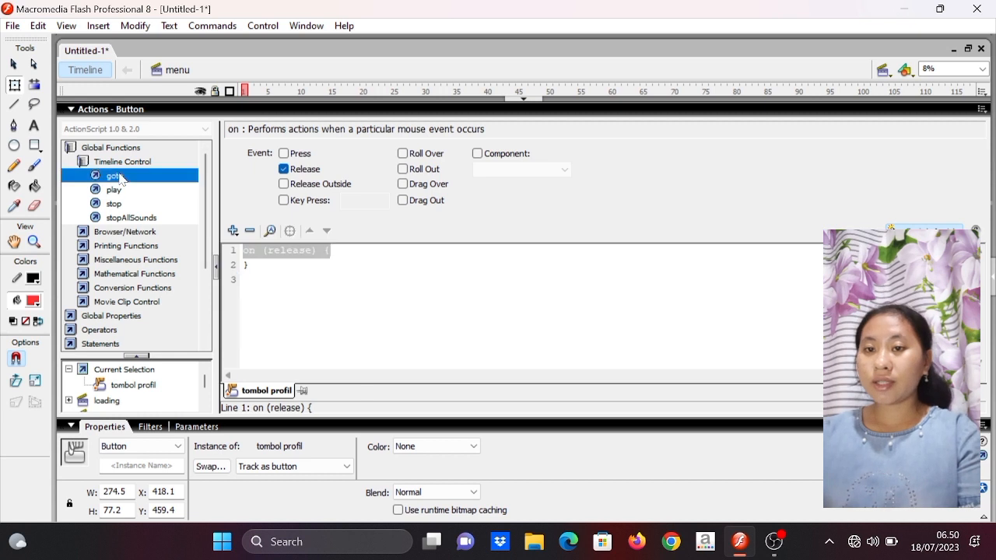
double_click(117, 176)
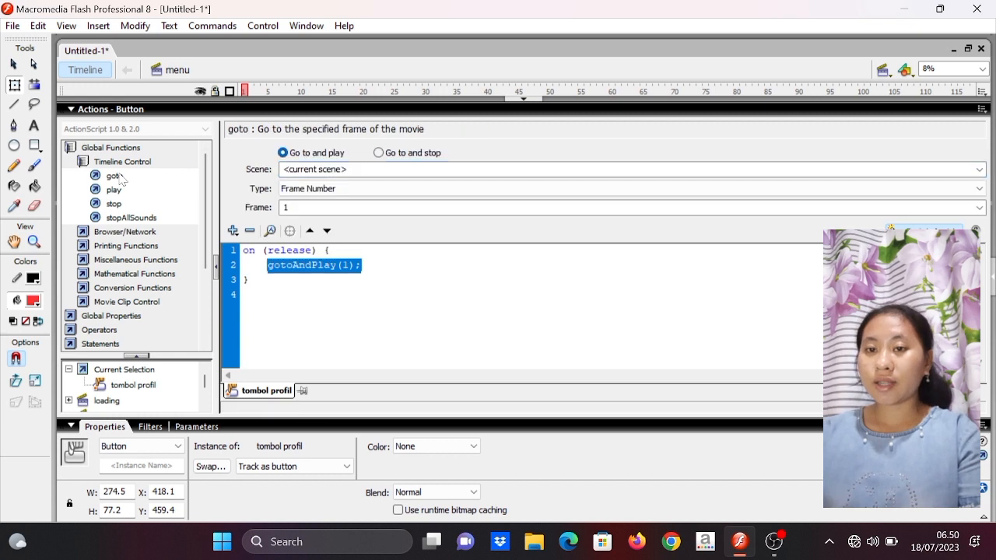
left_click(378, 152)
left_click(378, 169)
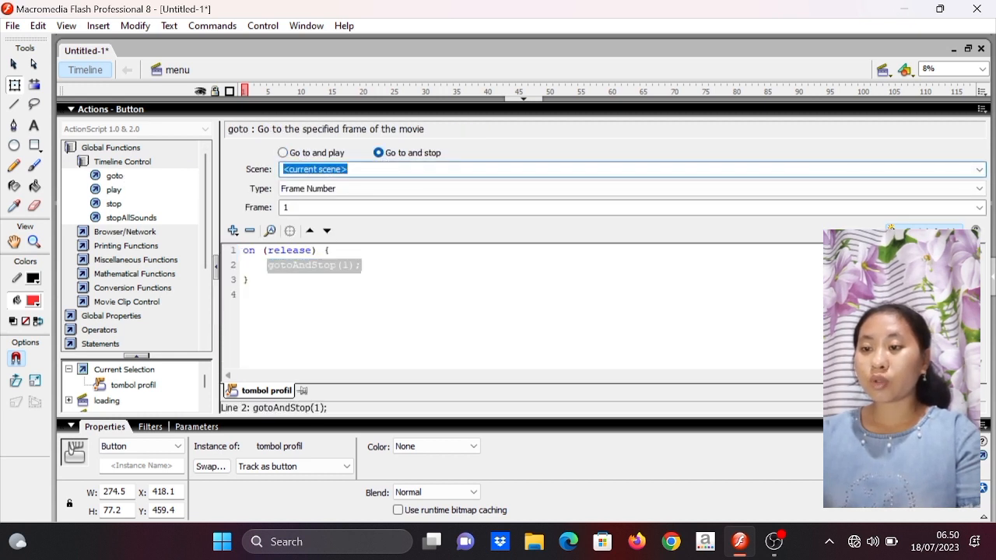
type("pro")
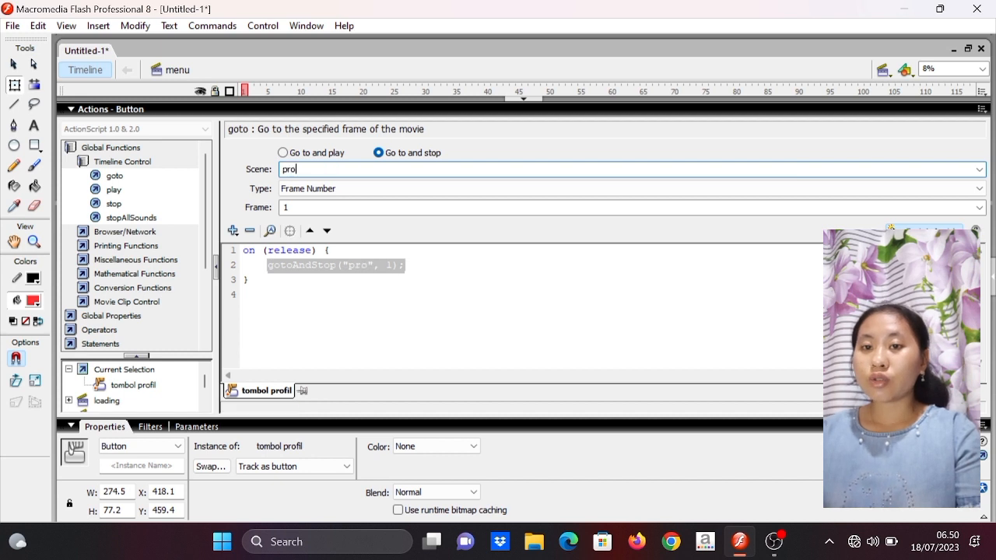
type("fil")
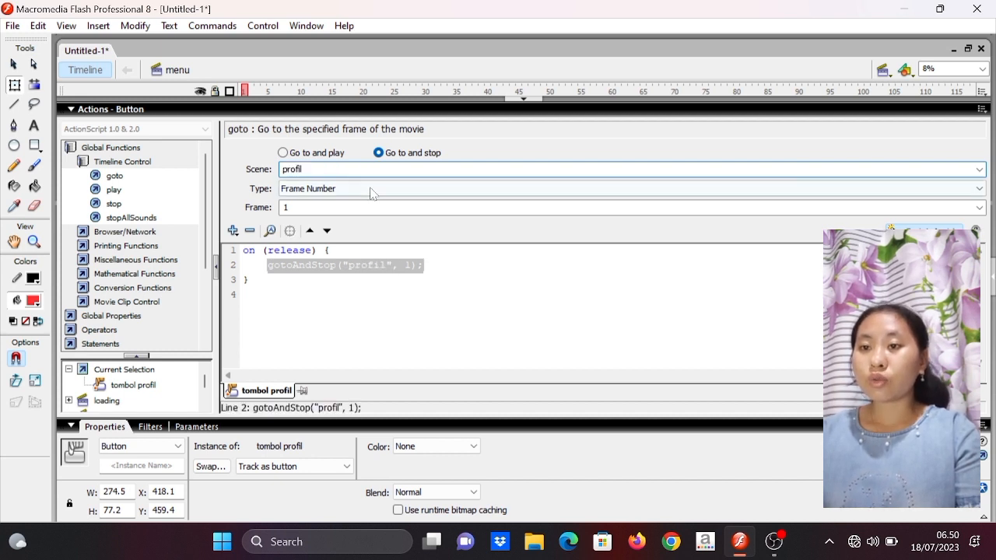
left_click(517, 100)
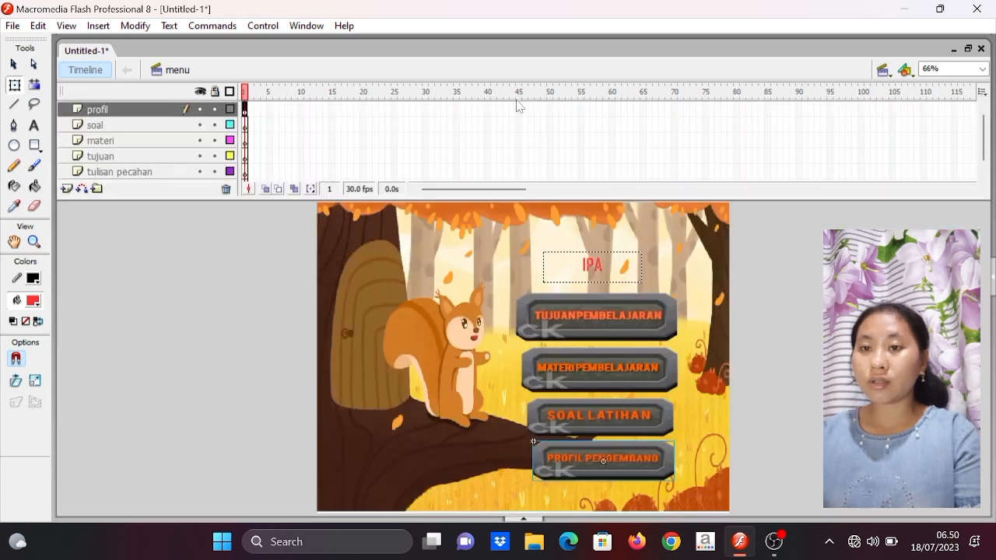
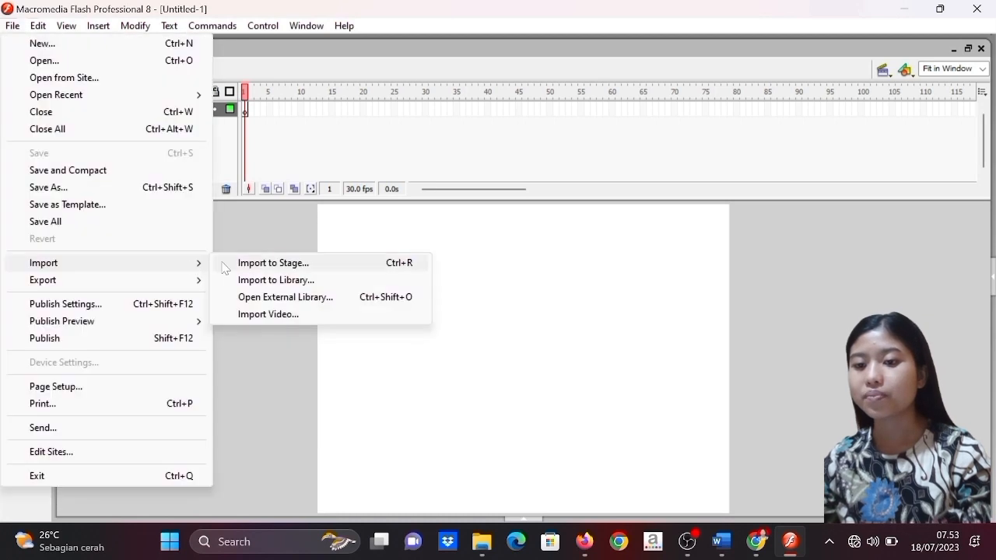
- Import the latar 2 (2) image to the stage of the tujuan scene without replacing existing library items
left_click(224, 267)
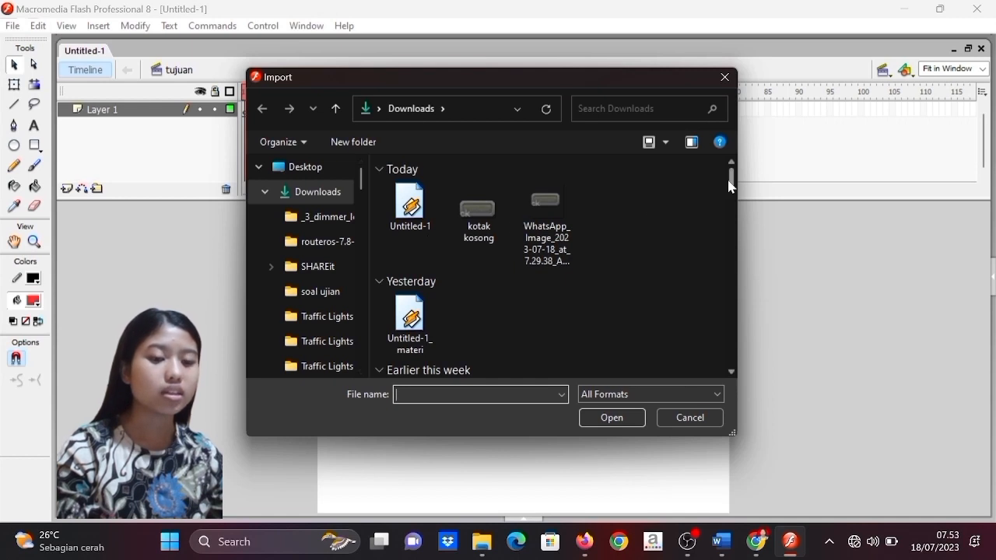
left_click_drag(732, 185, 732, 227)
left_click(547, 214)
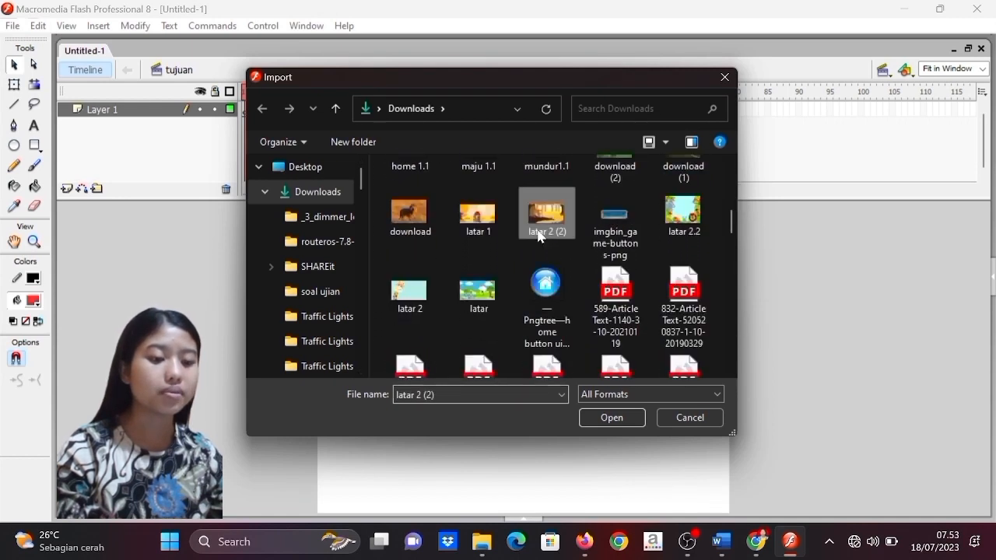
left_click(587, 419)
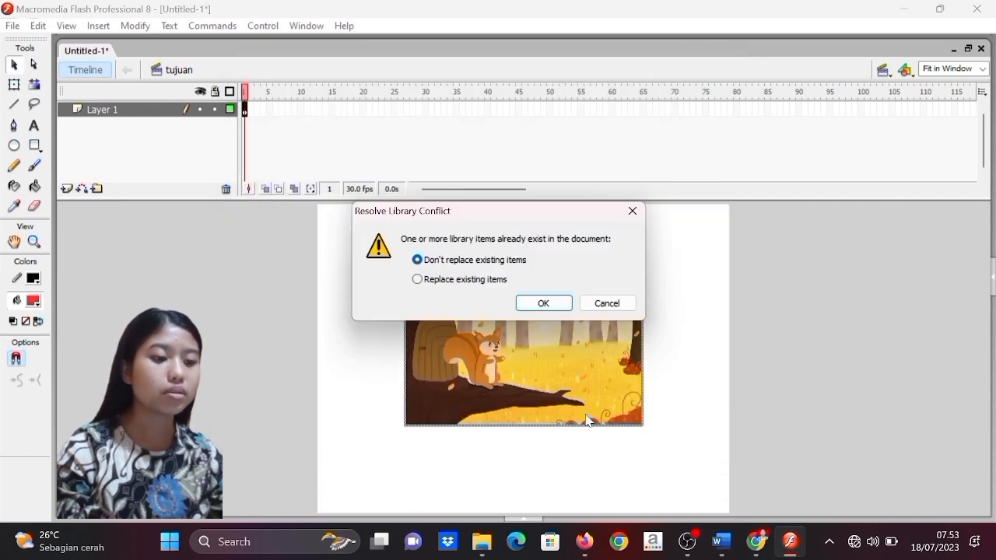
left_click(552, 302)
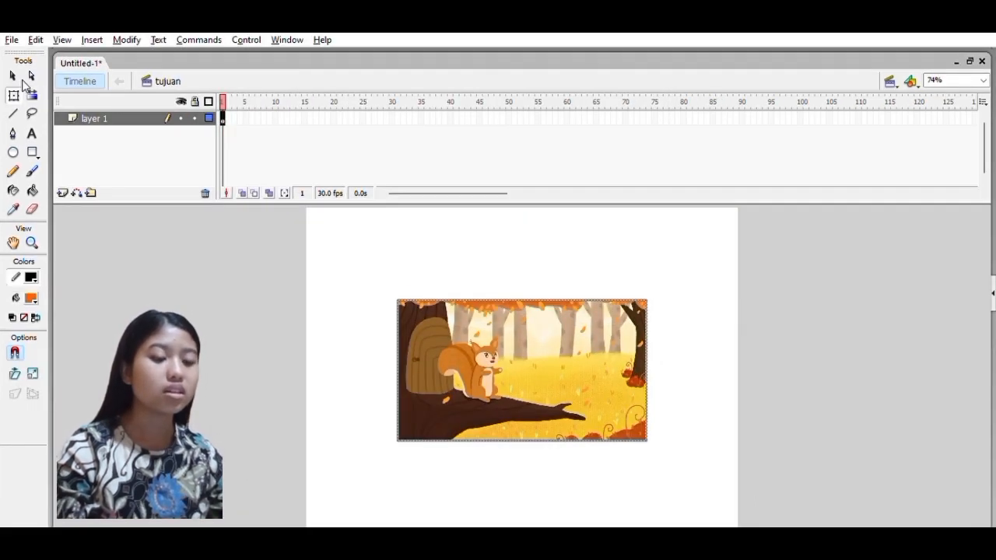
- Set the background image's width to 800 px, match its height to the stage, and move it to cover the stage
left_click(14, 95)
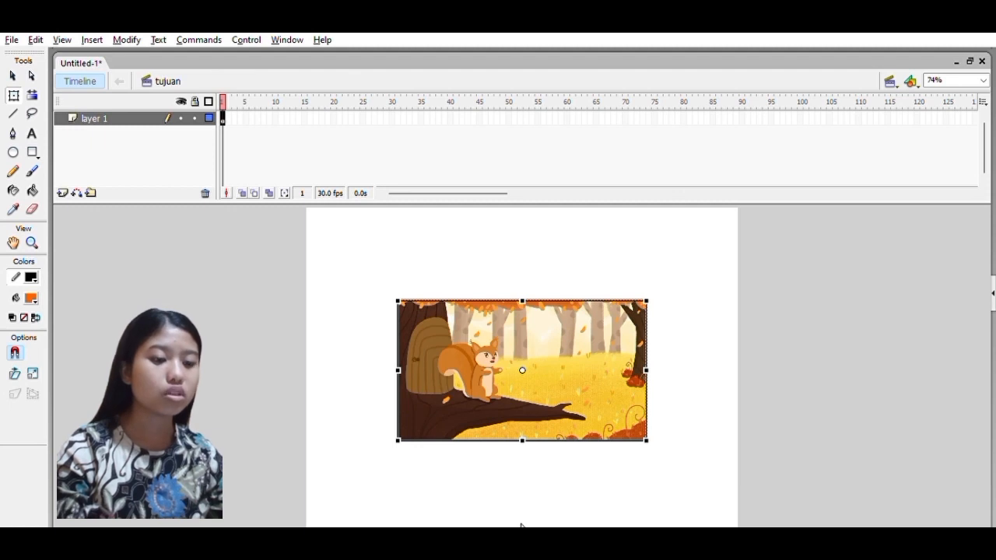
key("F9")
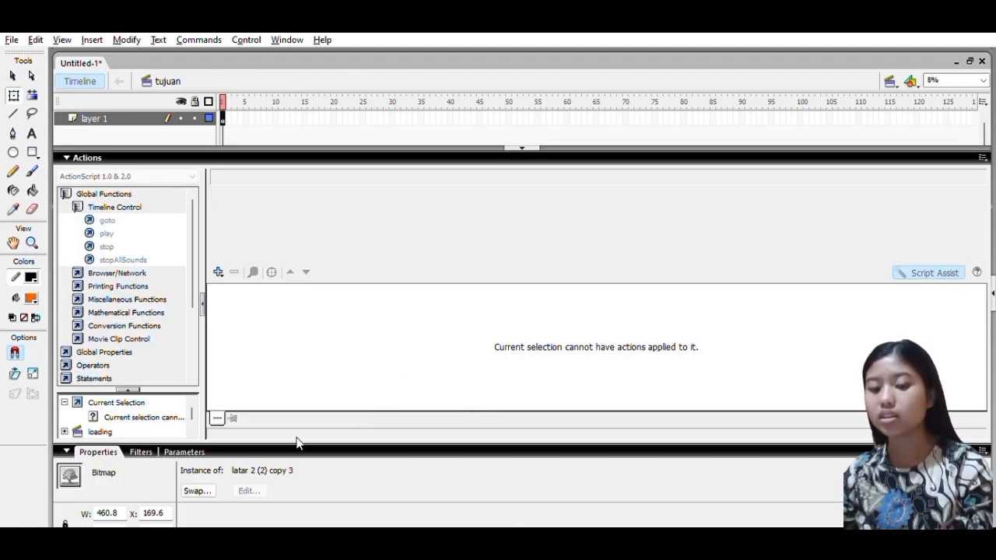
left_click(109, 510)
left_click(116, 510)
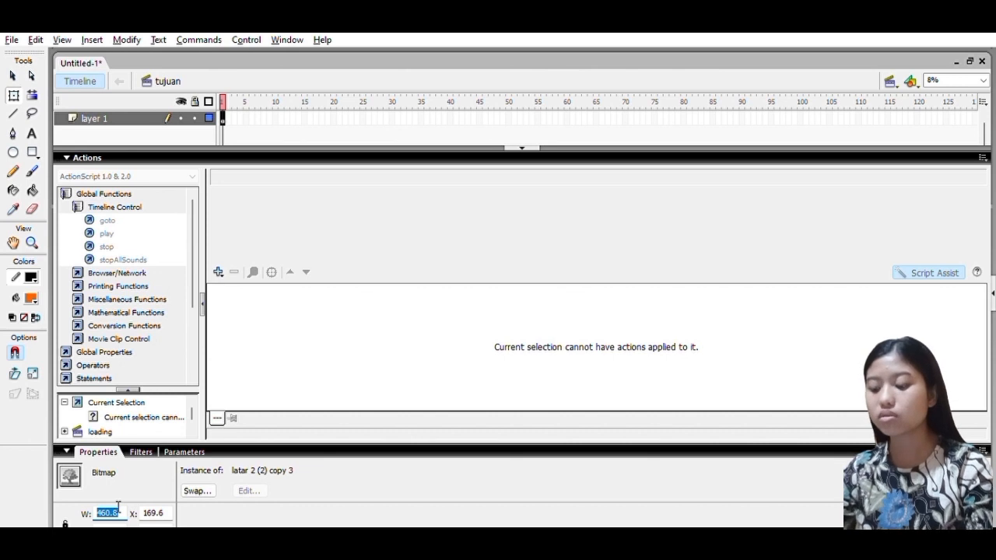
key("Return")
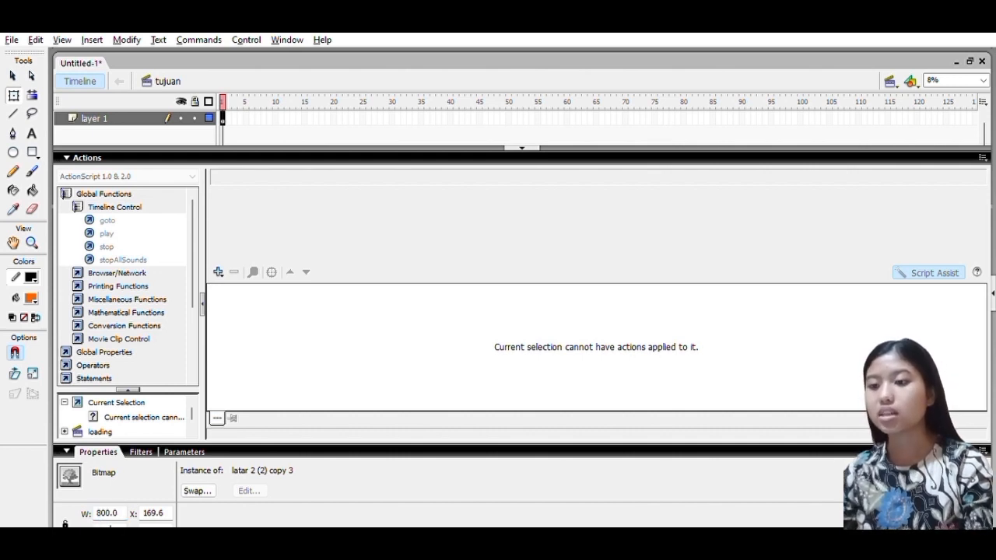
key("Return")
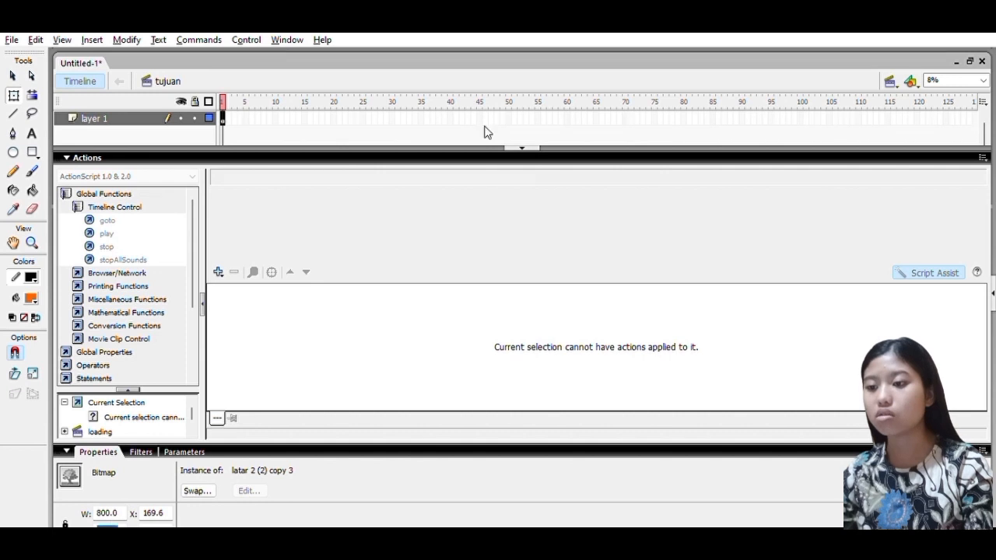
left_click(519, 147)
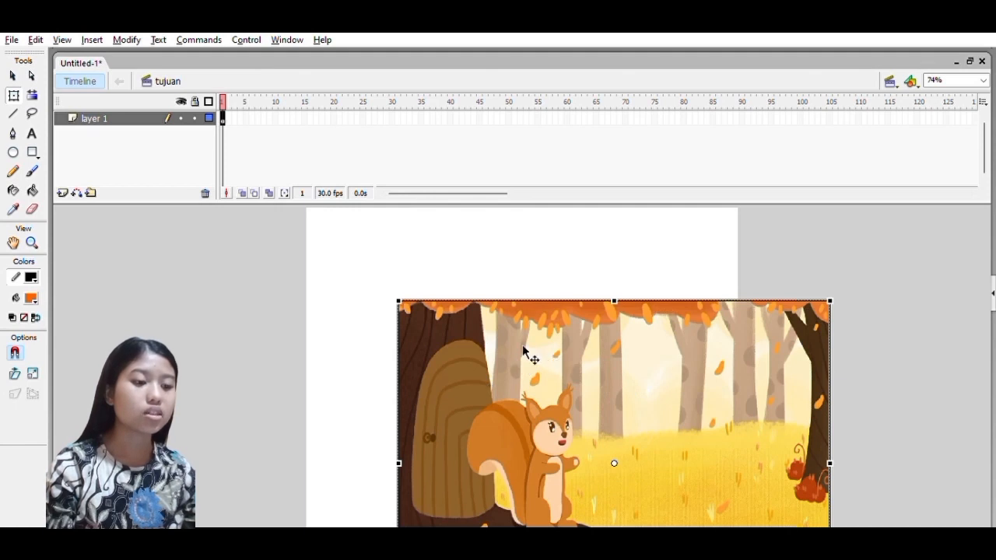
left_click_drag(525, 351, 439, 274)
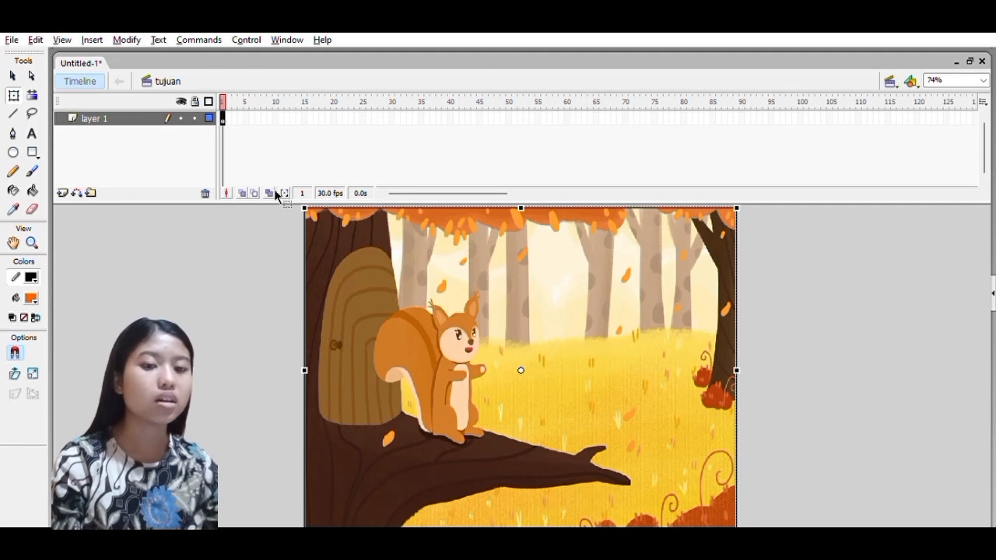
- Rename the layer holding the background image as banckground
left_click(88, 105)
double_click(93, 111)
key("BackSpace")
type("banckground")
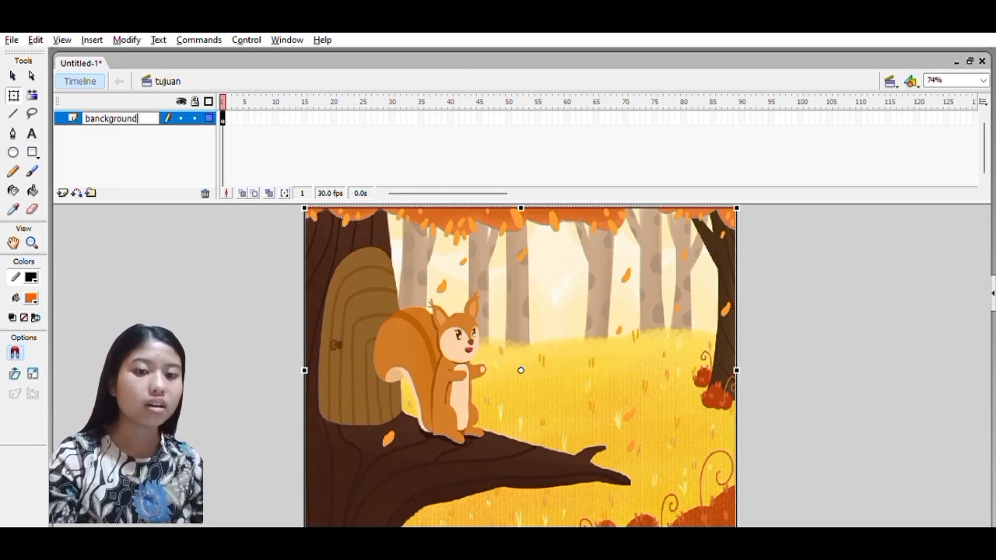
key("Return")
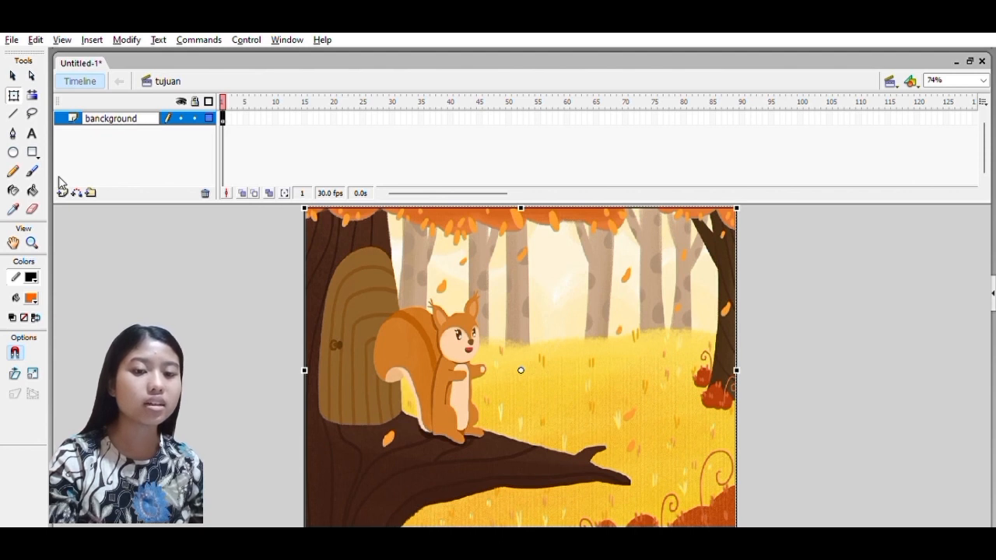
left_click(57, 178)
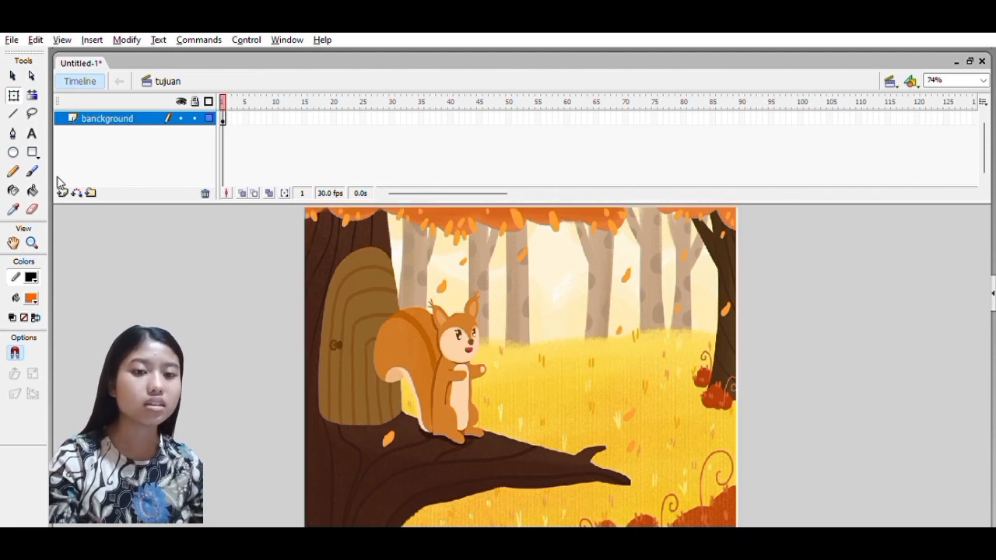
- Add a new layer above banckground and name it home
left_click(62, 191)
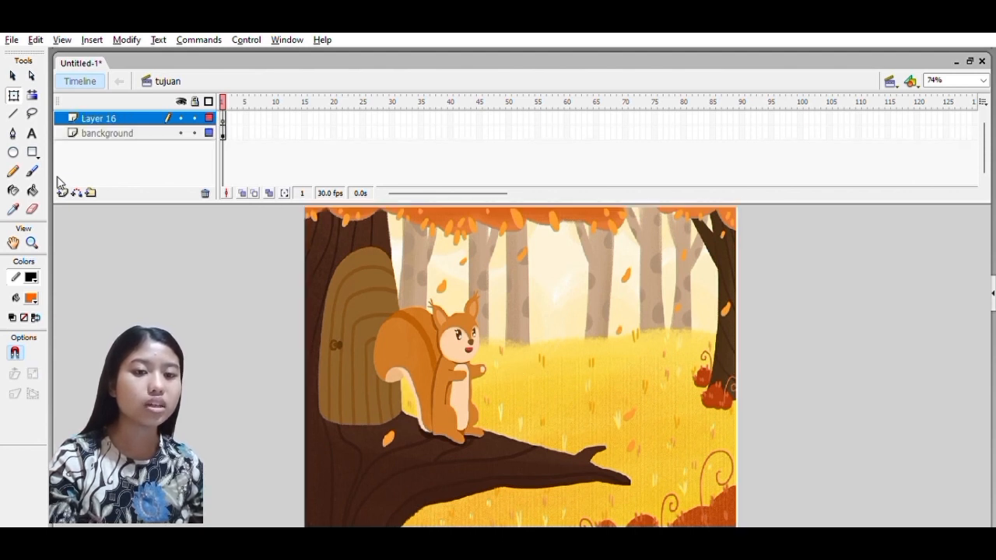
double_click(99, 111)
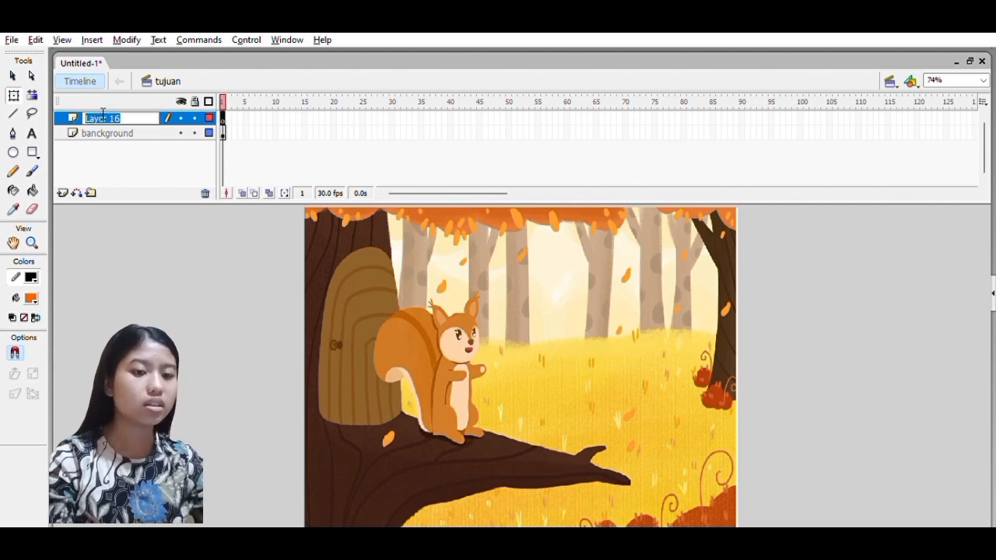
key("BackSpace")
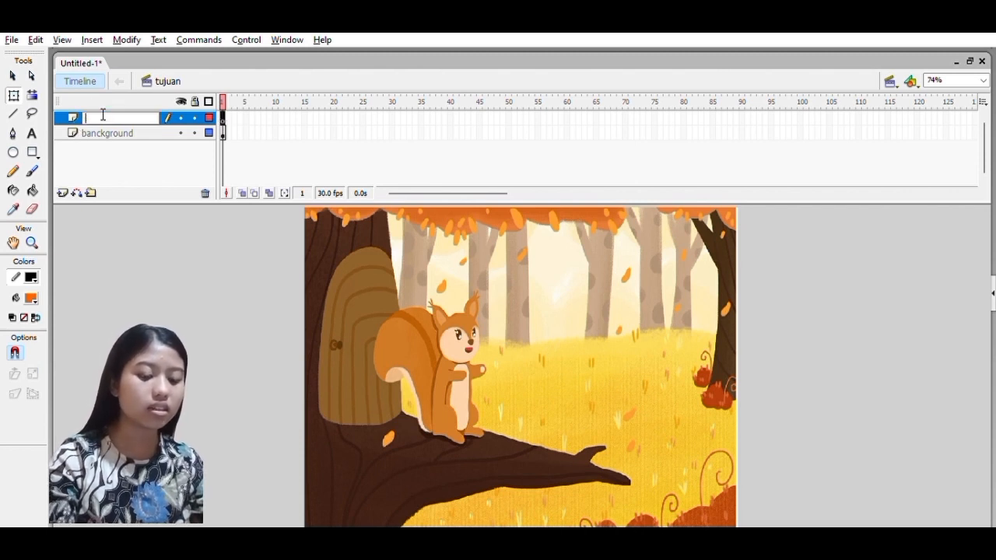
type("home")
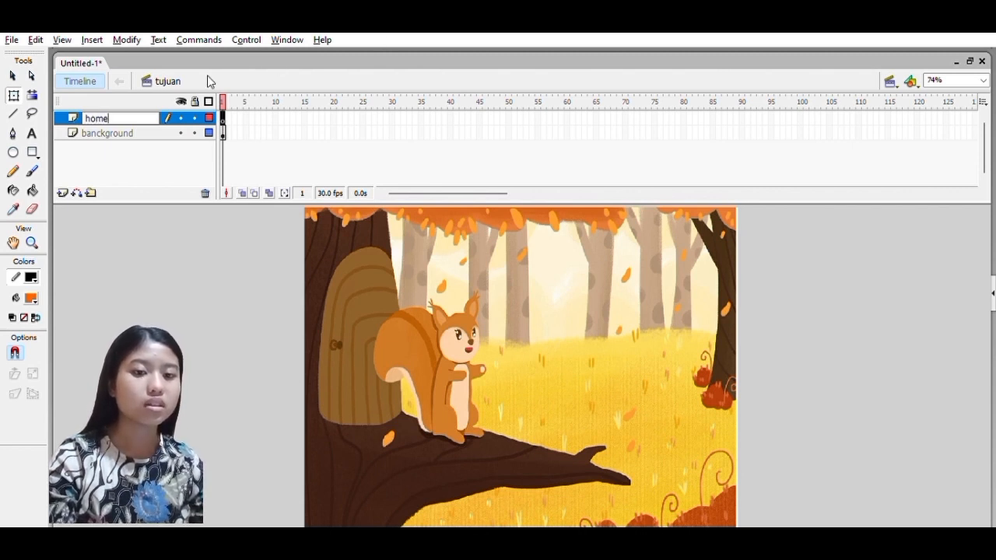
left_click(60, 183)
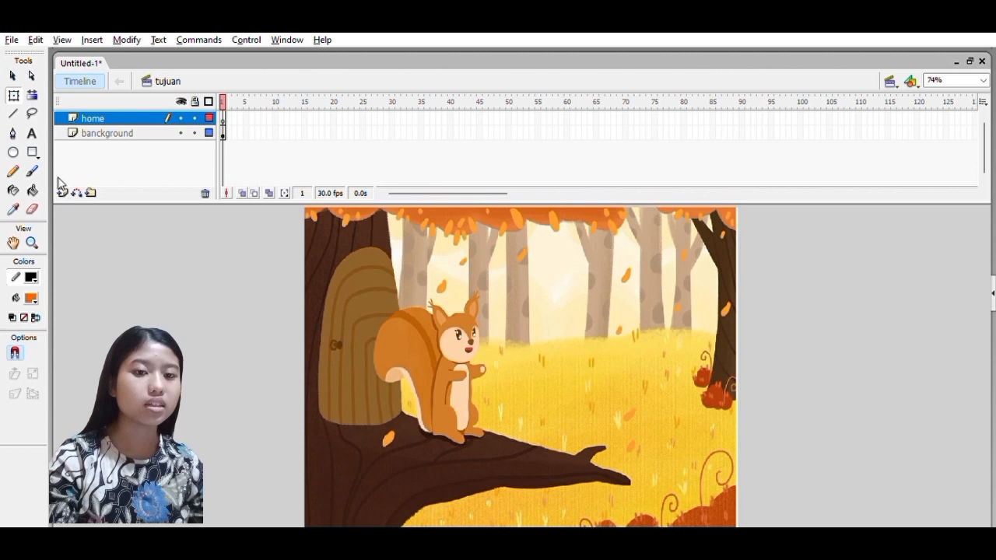
- Add a new layer above home and name it tombol tujuan
left_click(62, 191)
double_click(93, 114)
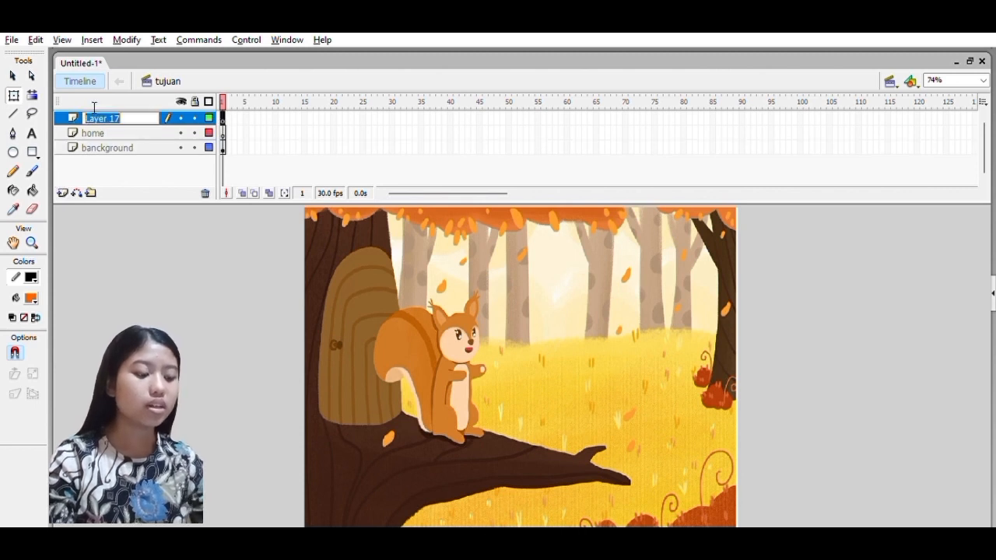
key("BackSpace")
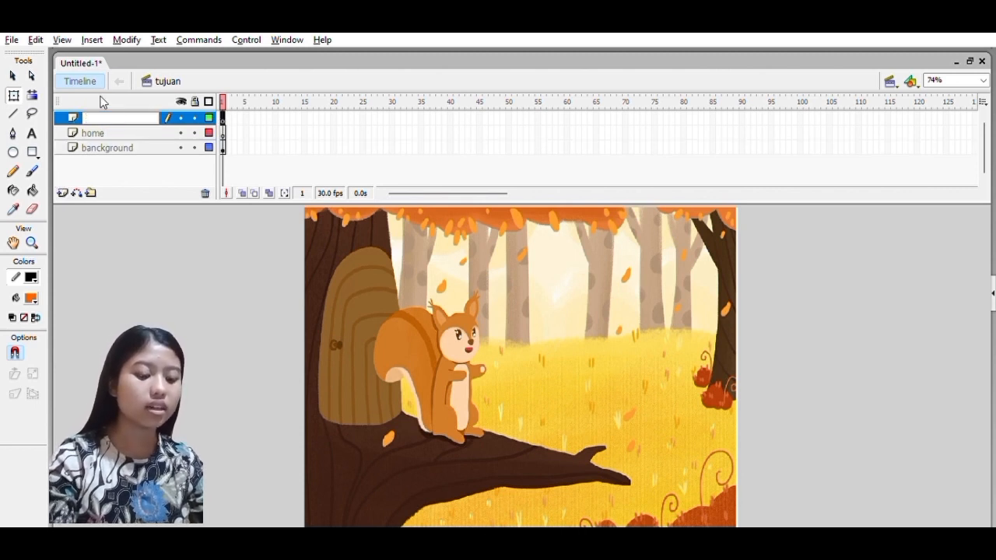
type("tm")
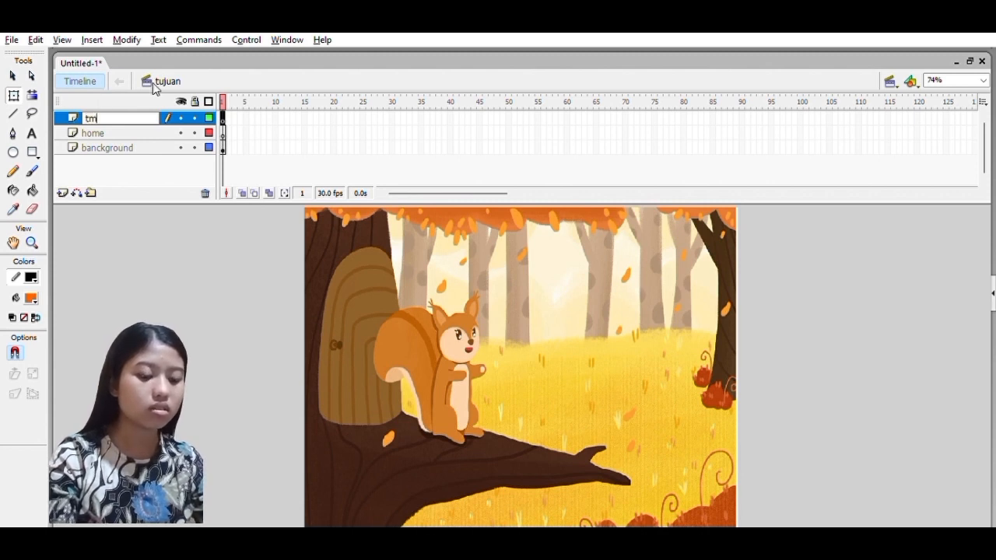
key("BackSpace")
type("ombol")
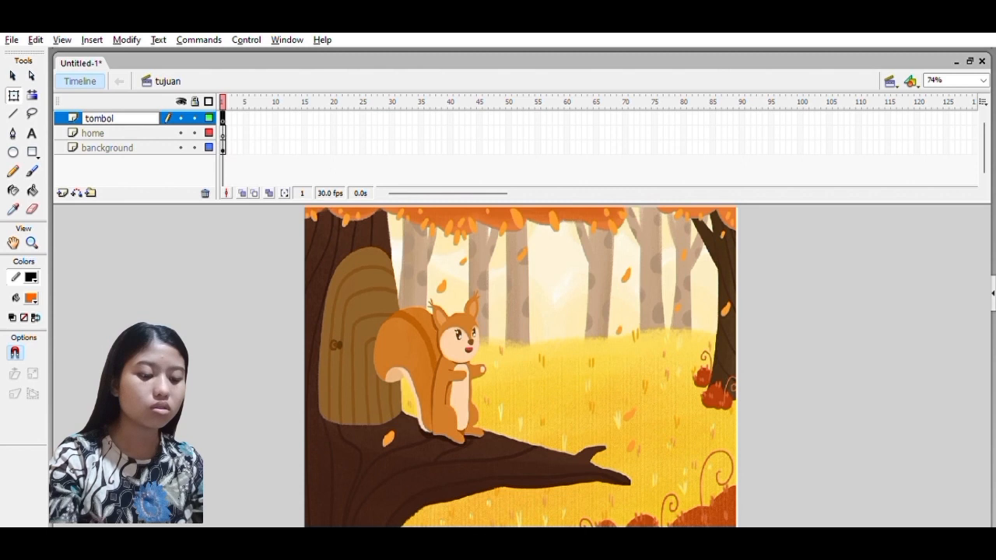
type(" tujuan")
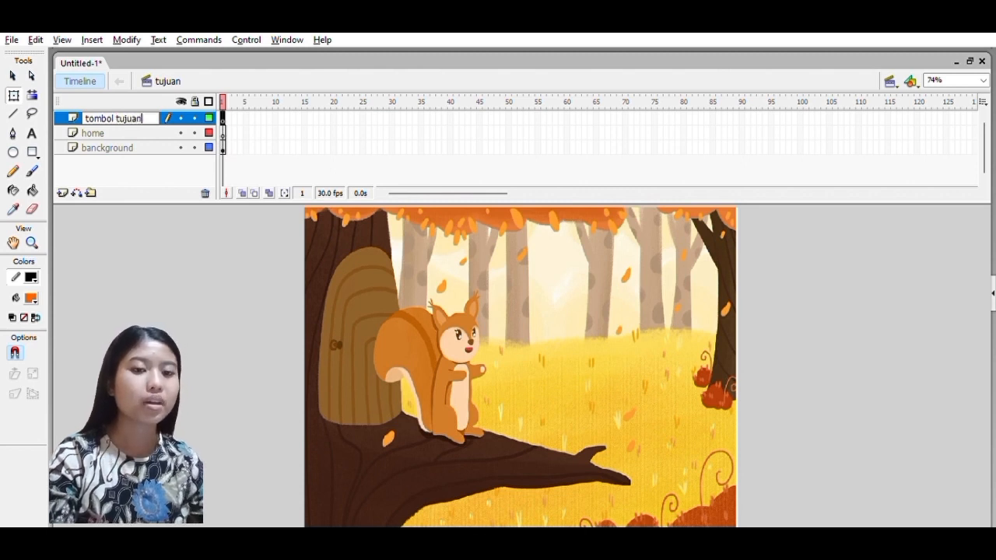
- Add a new layer above tombol tujuan and name it isi tujuan
left_click(64, 192)
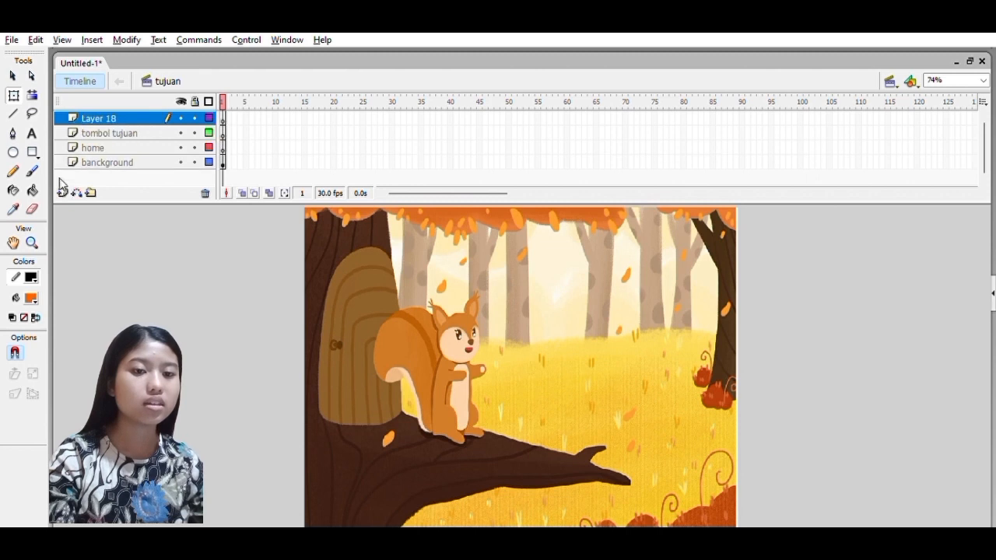
double_click(101, 115)
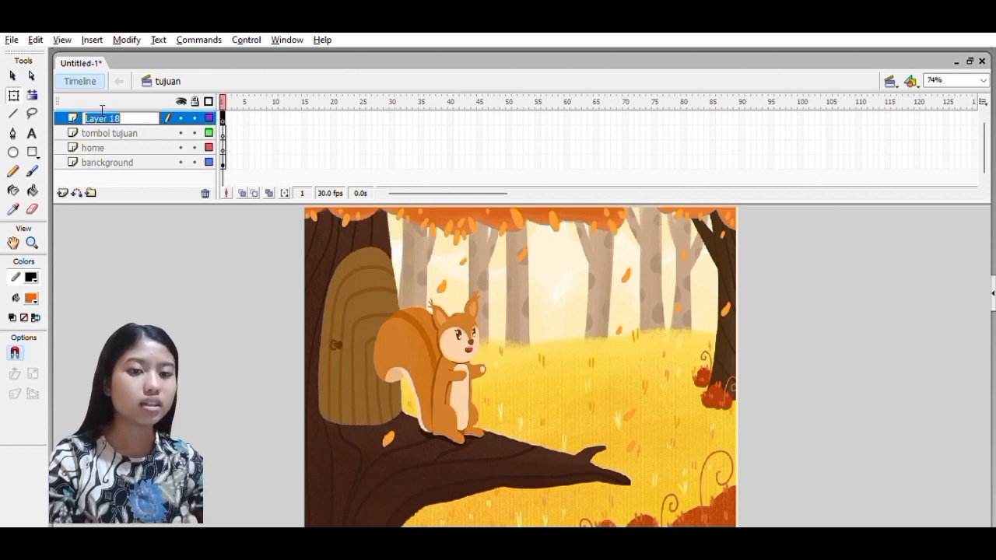
key("BackSpace")
type("isi tujuan")
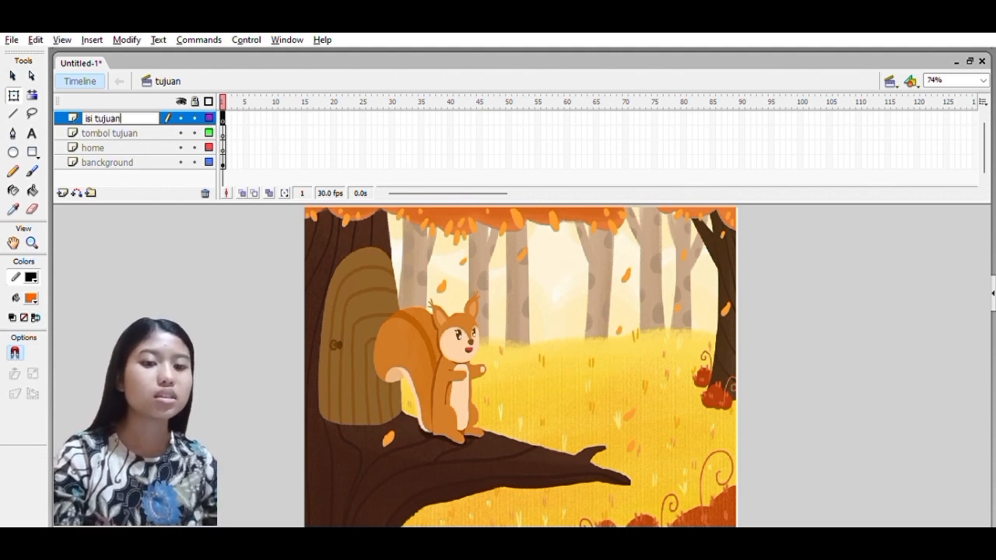
key("Return")
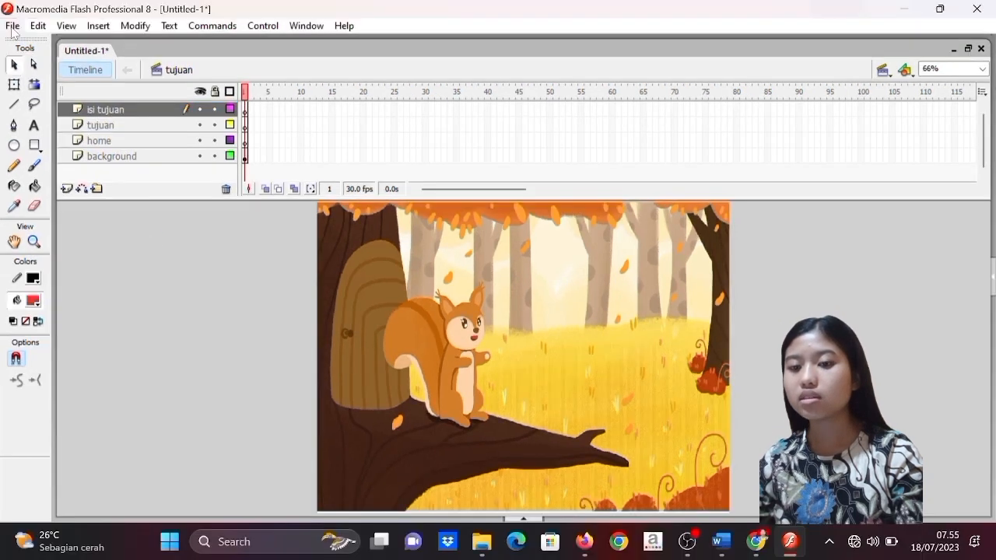
- Import the home 1.2 image to the stage on the home layer
left_click(12, 25)
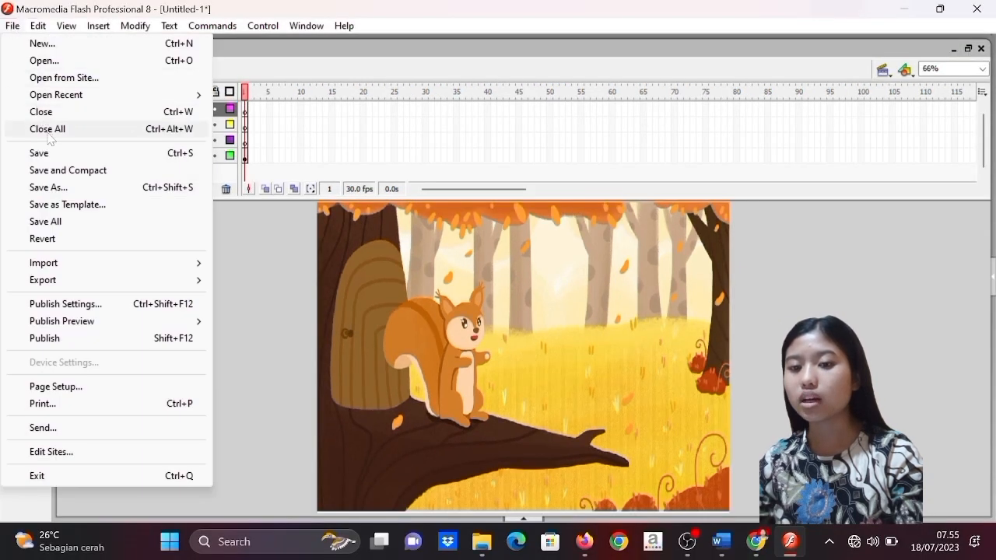
mouse_move(66, 268)
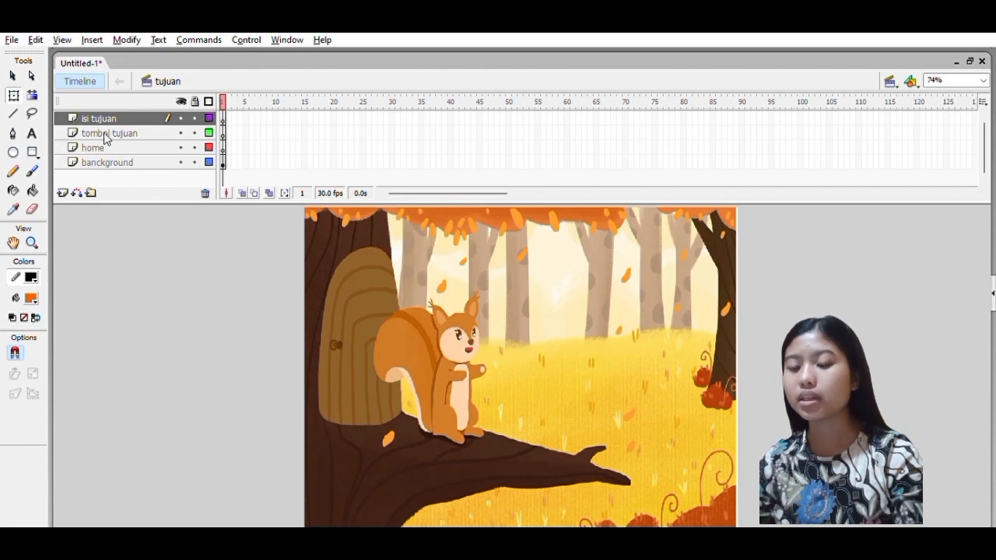
left_click(100, 147)
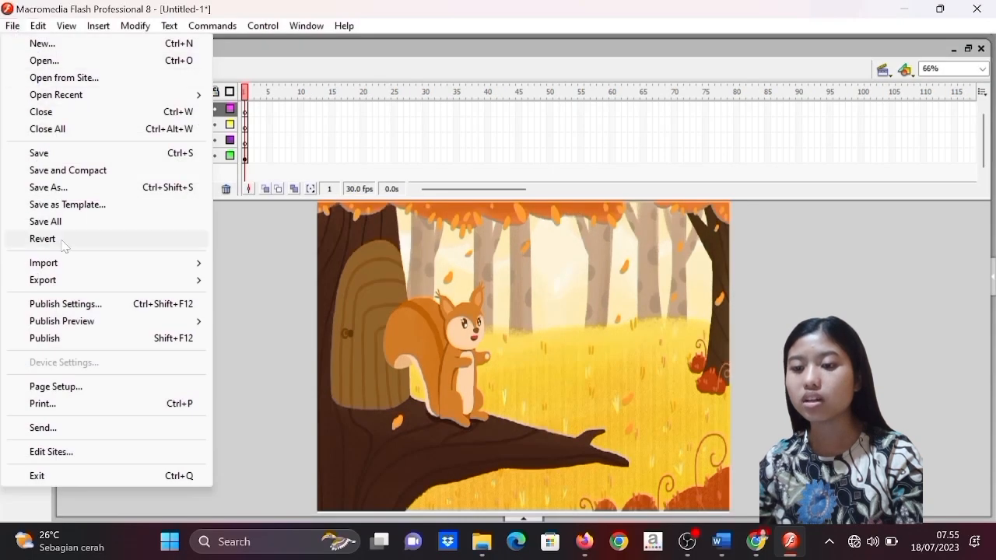
mouse_move(67, 267)
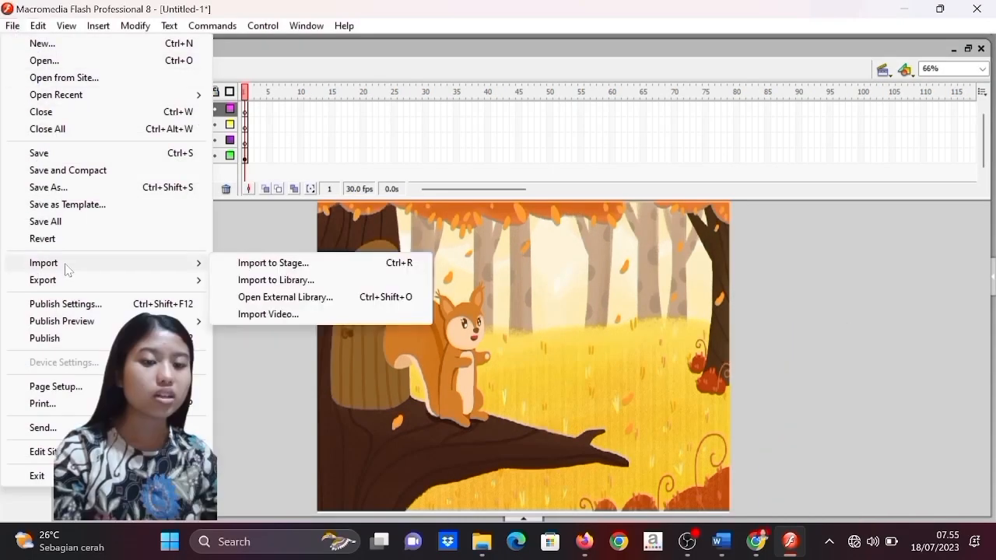
left_click(225, 264)
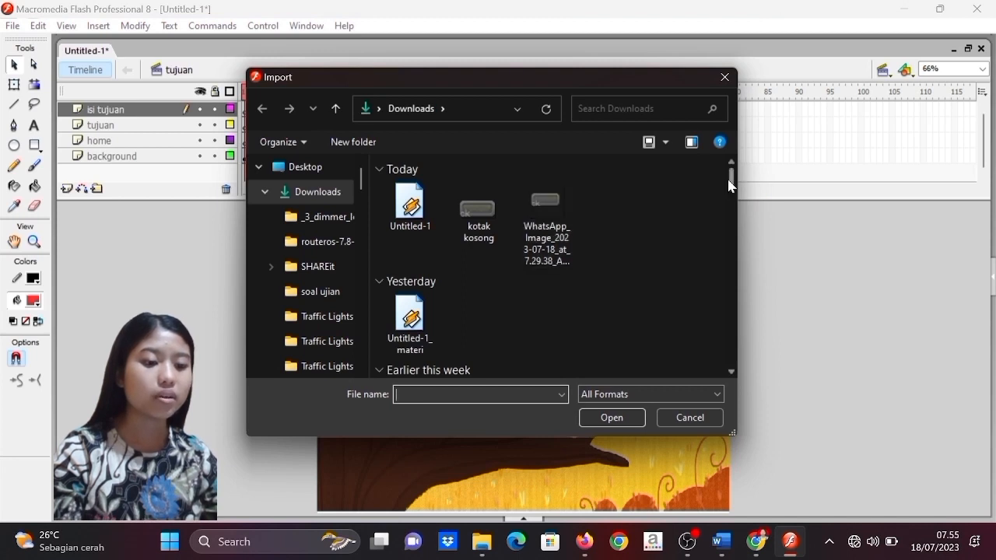
left_click_drag(731, 184, 730, 198)
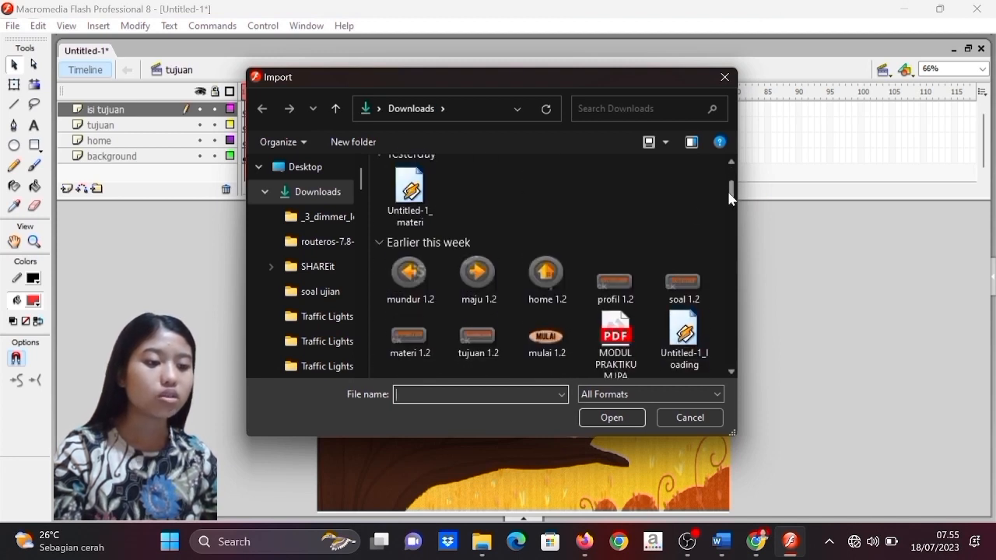
left_click(553, 276)
left_click(605, 422)
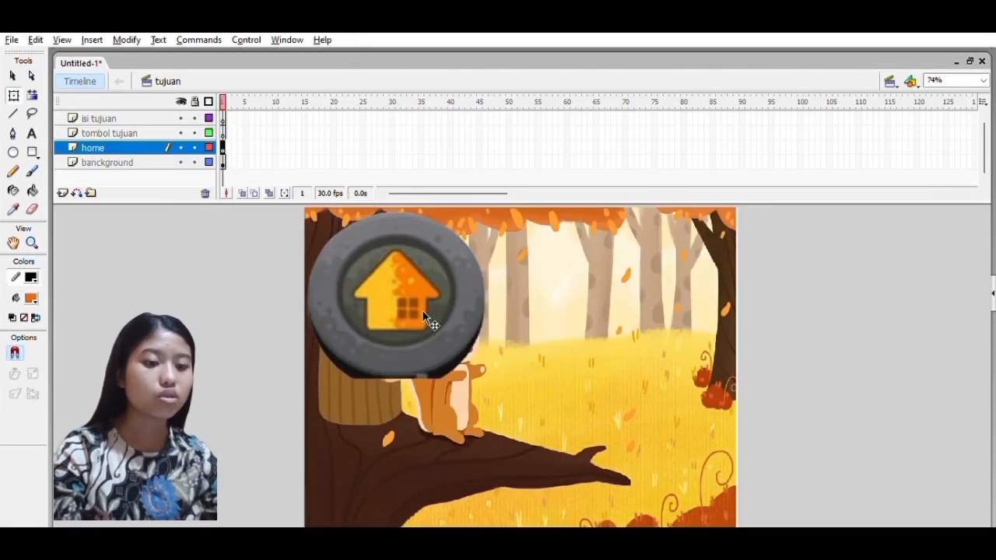
- Shrink the imported home image and place it over the upper part of the tree's door
left_click(424, 312)
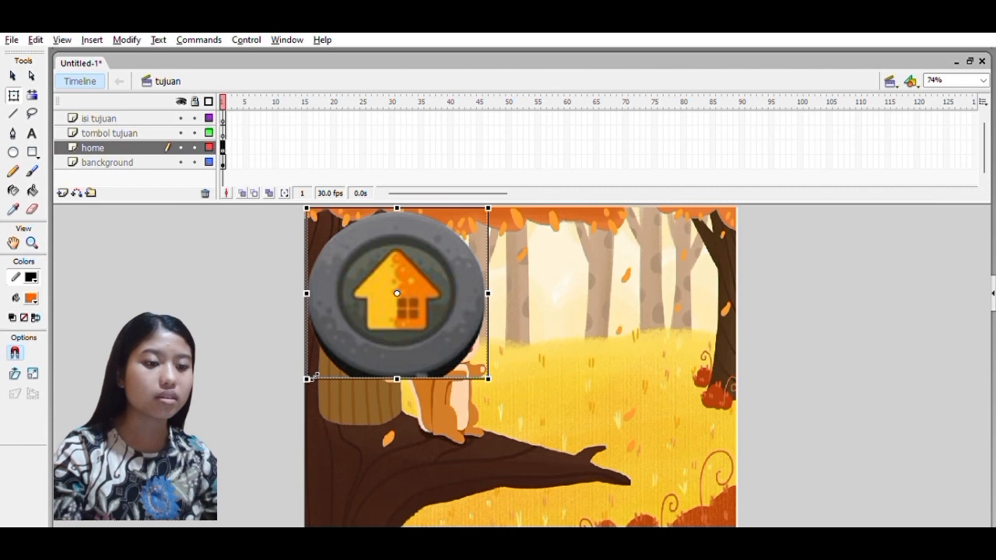
left_click_drag(319, 367, 382, 291)
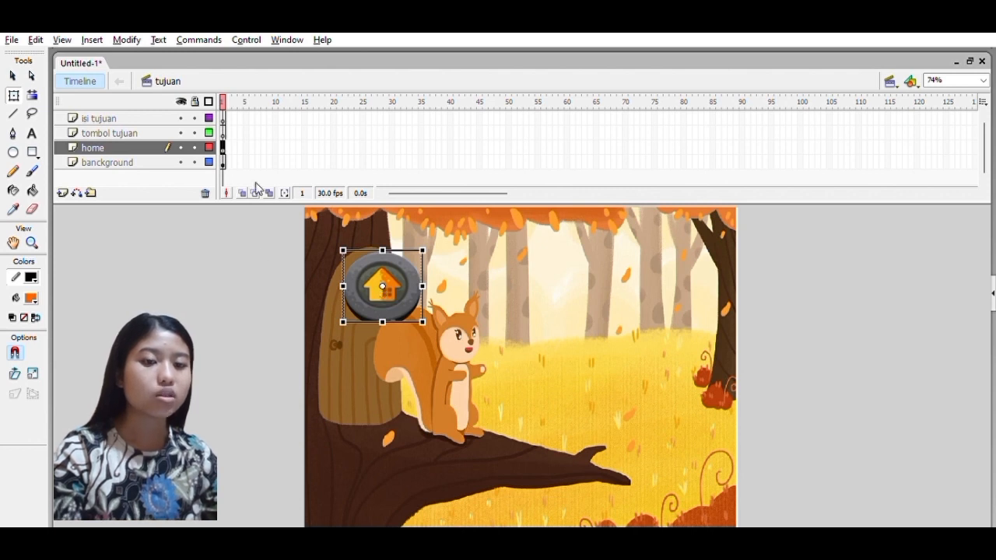
- Import the tujuan 1.2 image to the stage on the tombol tujuan layer without replacing existing library items
left_click(149, 126)
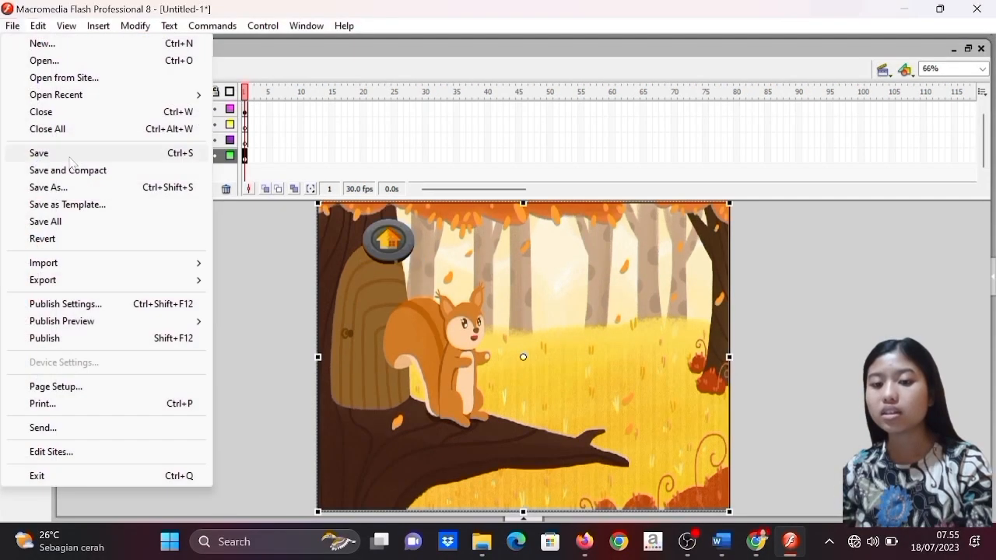
mouse_move(90, 263)
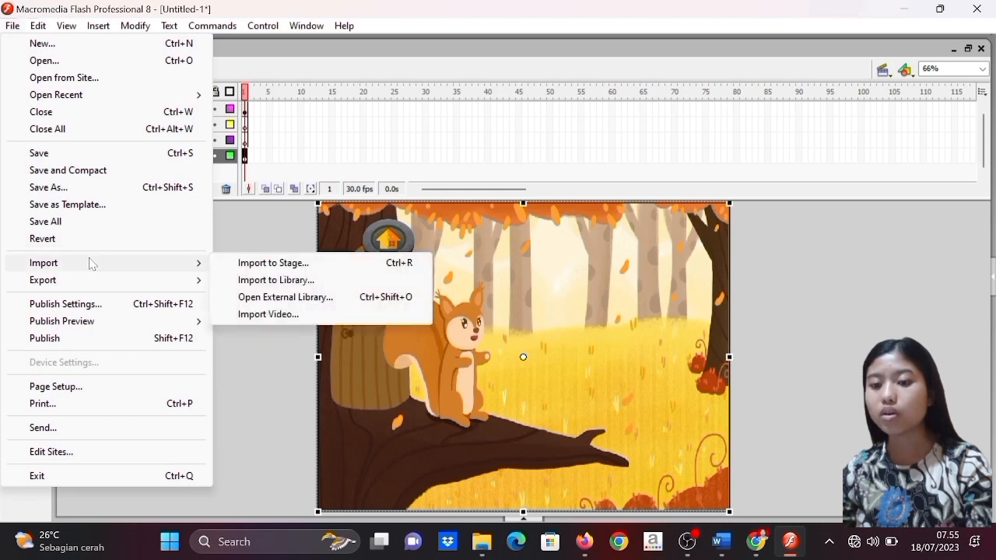
left_click(237, 269)
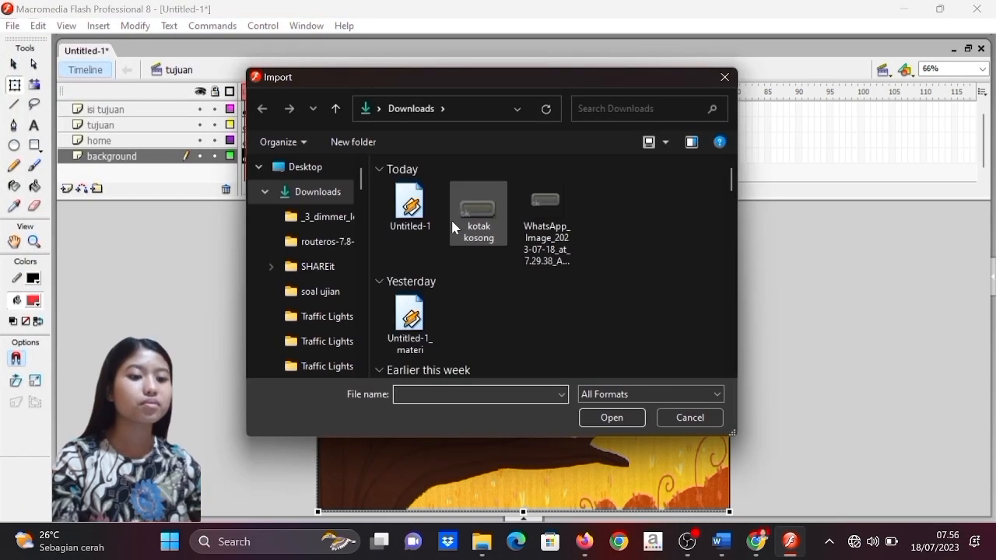
left_click_drag(733, 185, 738, 212)
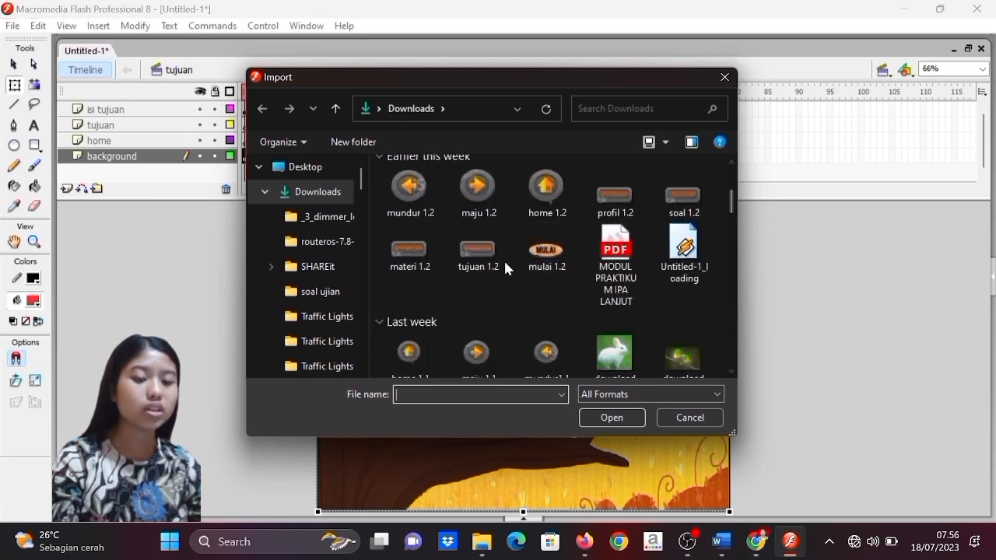
left_click(477, 268)
left_click(600, 418)
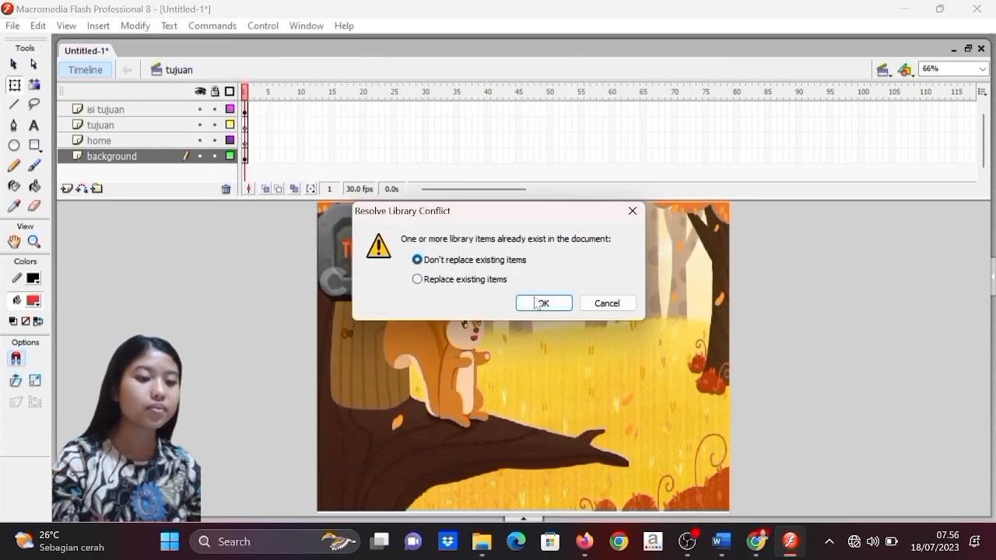
left_click(542, 304)
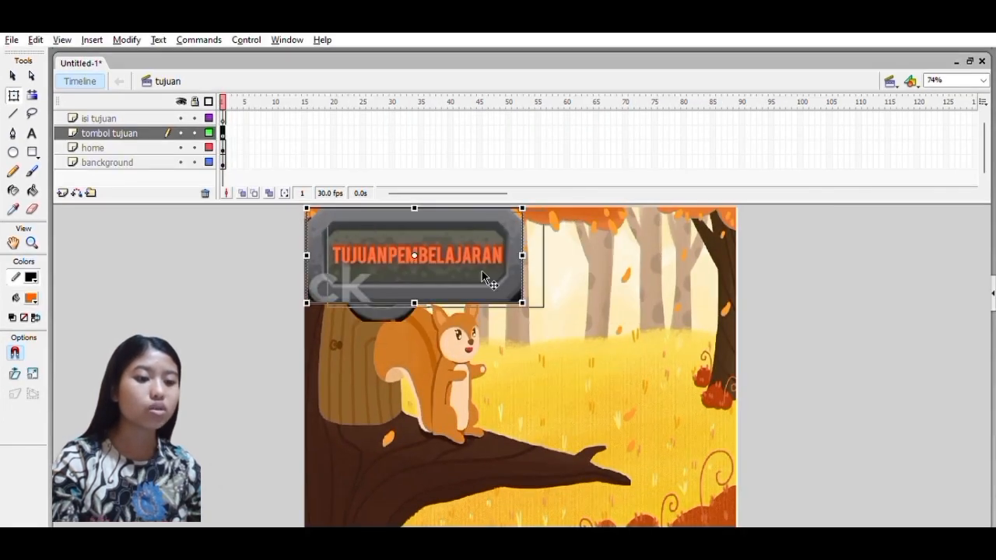
- Shrink the TUJUAN PEMBELAJARAN sign, place it beside the home image above the squirrel, and select the isi tujuan layer
left_click_drag(439, 263, 544, 281)
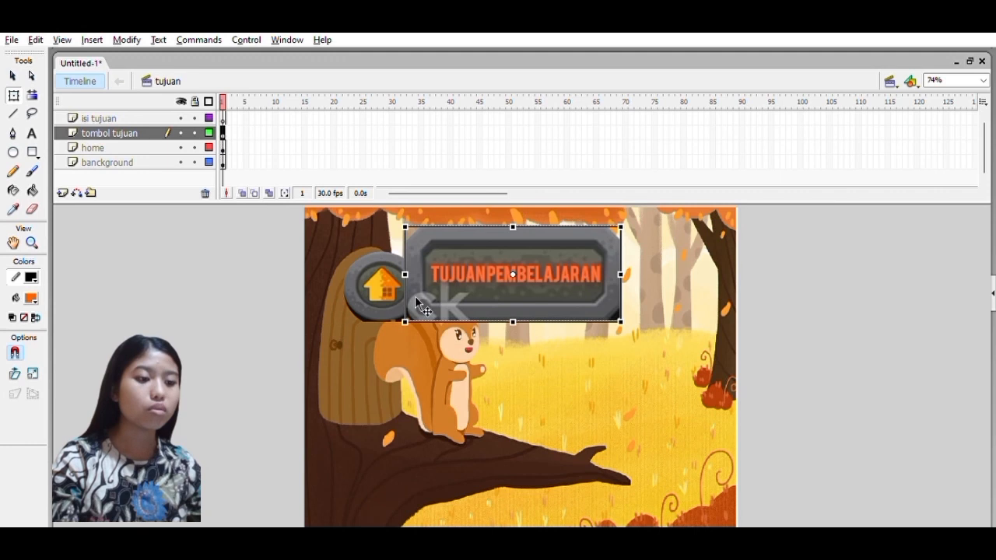
left_click_drag(418, 314, 425, 306)
left_click_drag(547, 260, 578, 272)
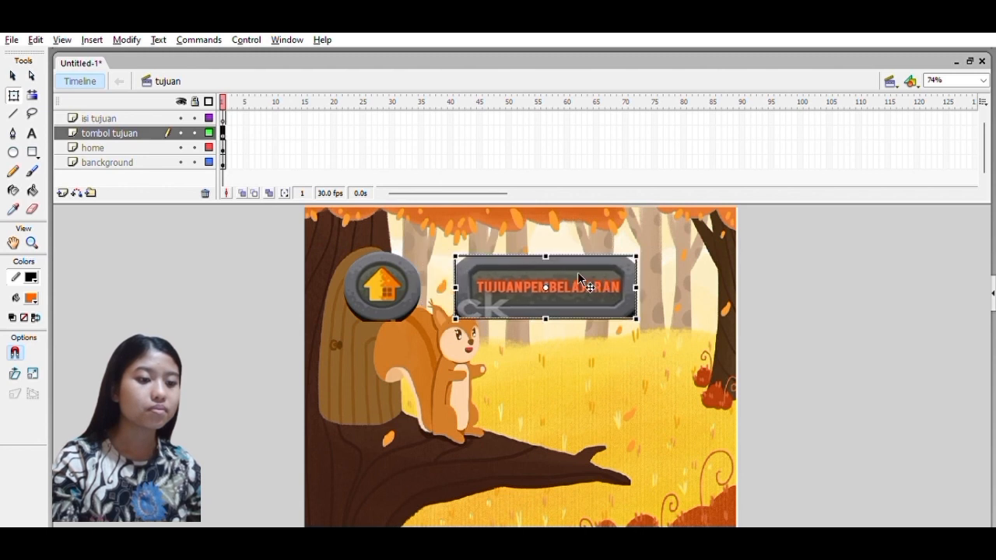
left_click_drag(469, 312, 464, 311)
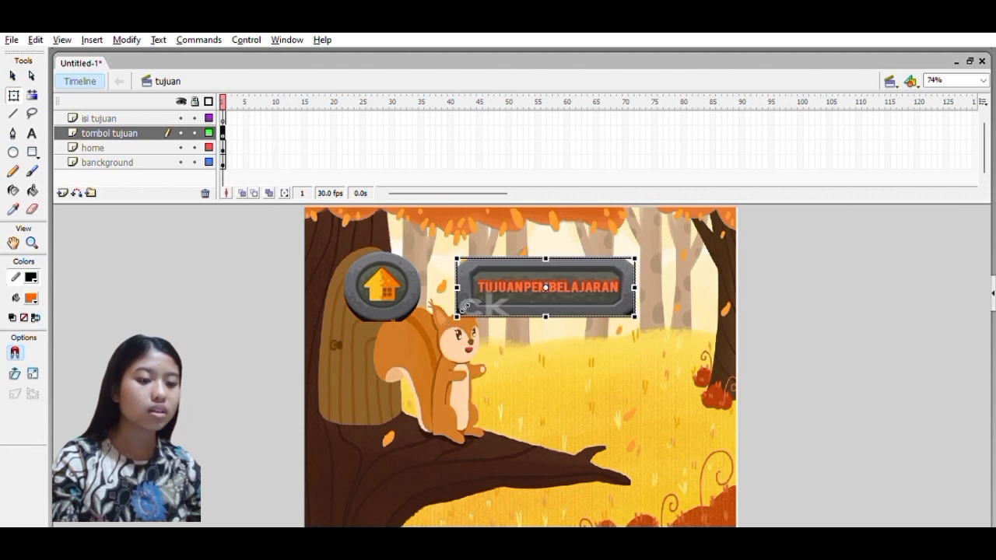
left_click(122, 113)
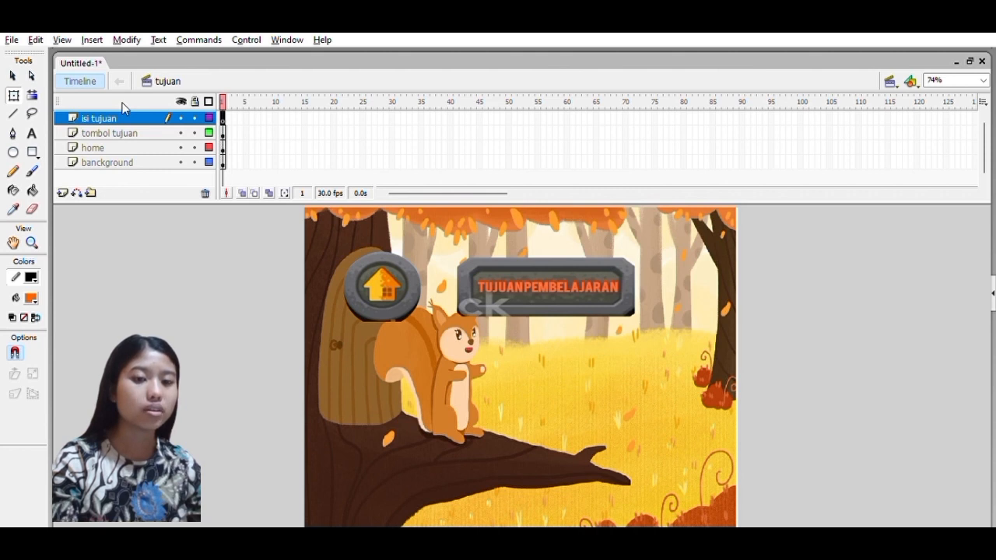
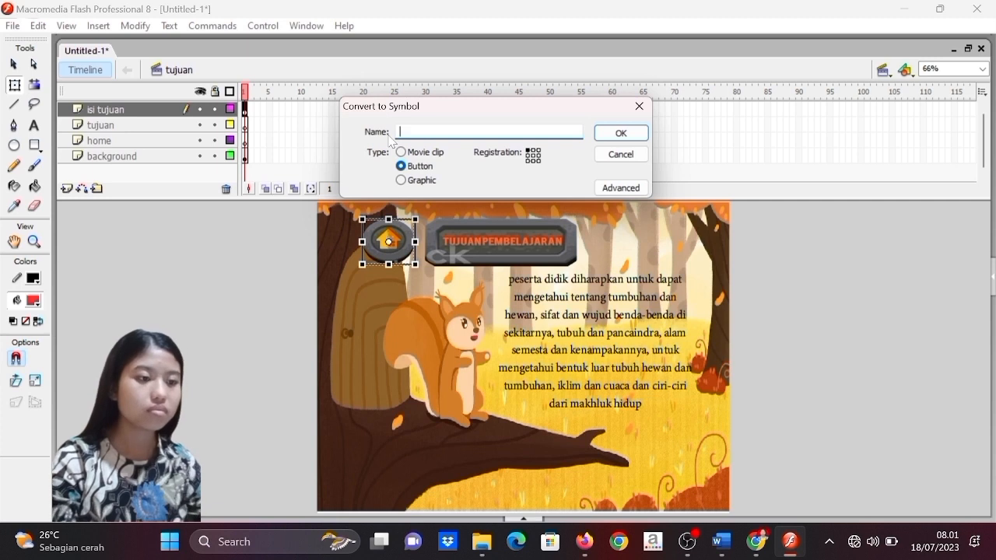
- Convert the home image to a Button symbol named tombol home
type("tombol home")
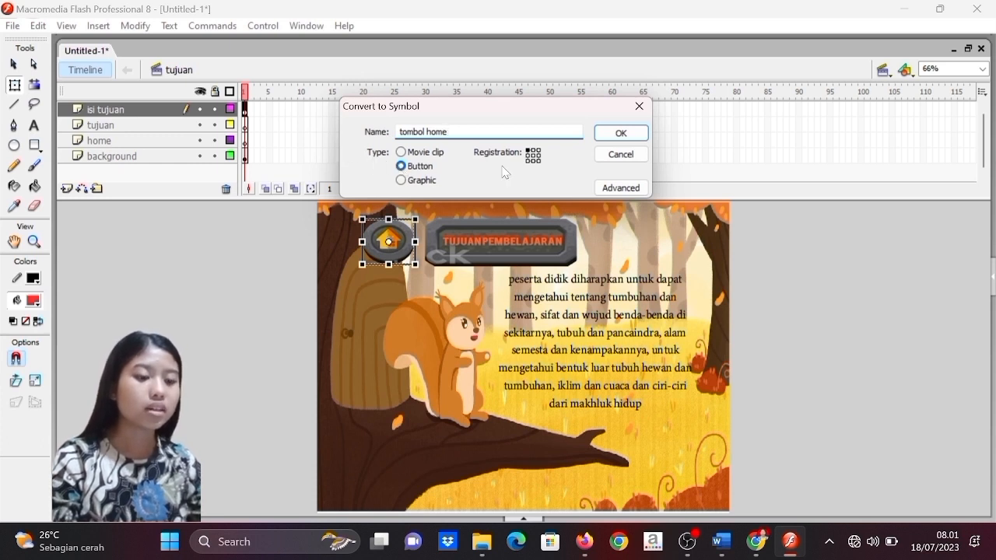
left_click(620, 133)
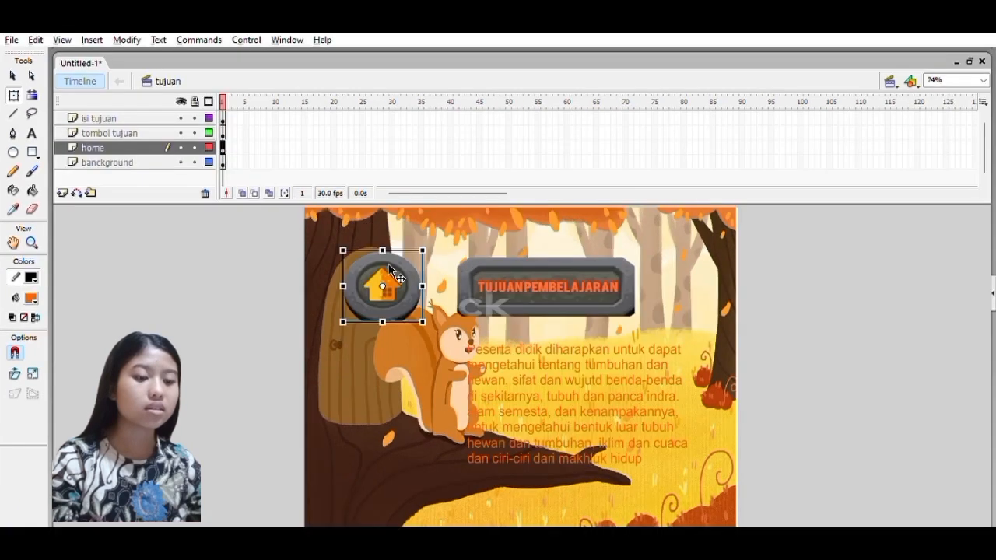
- Open the tombol home symbol for editing and insert keyframes in its Over and Down states
double_click(388, 269)
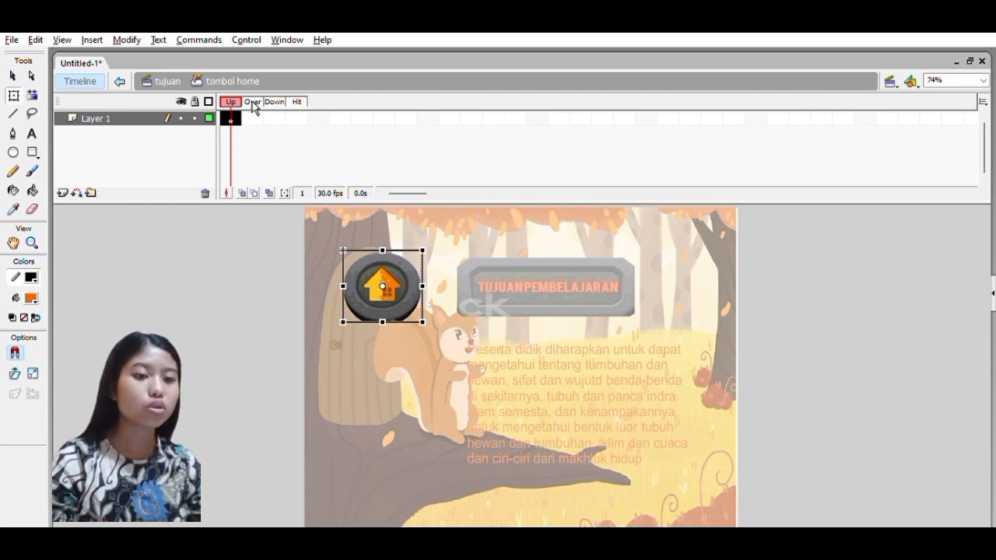
left_click(252, 118)
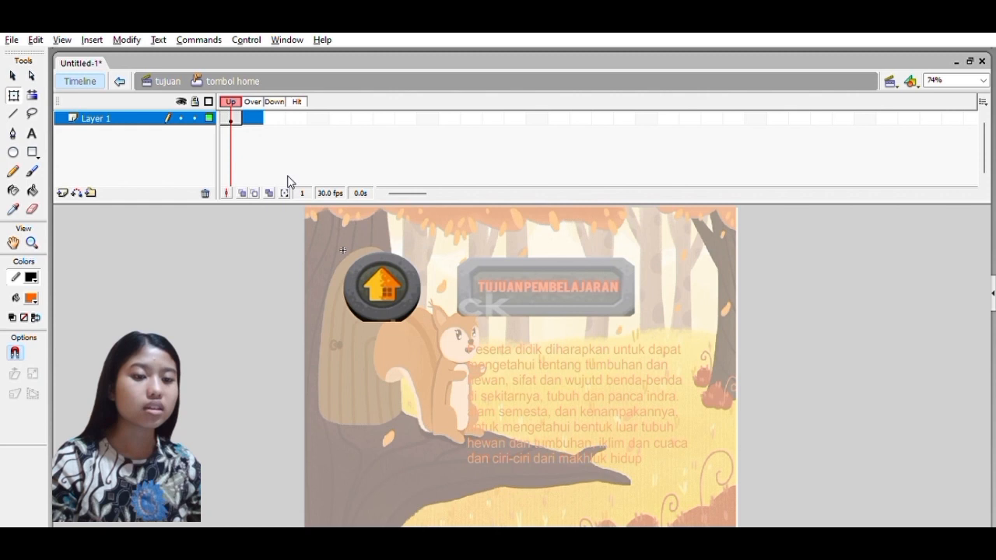
key("F6")
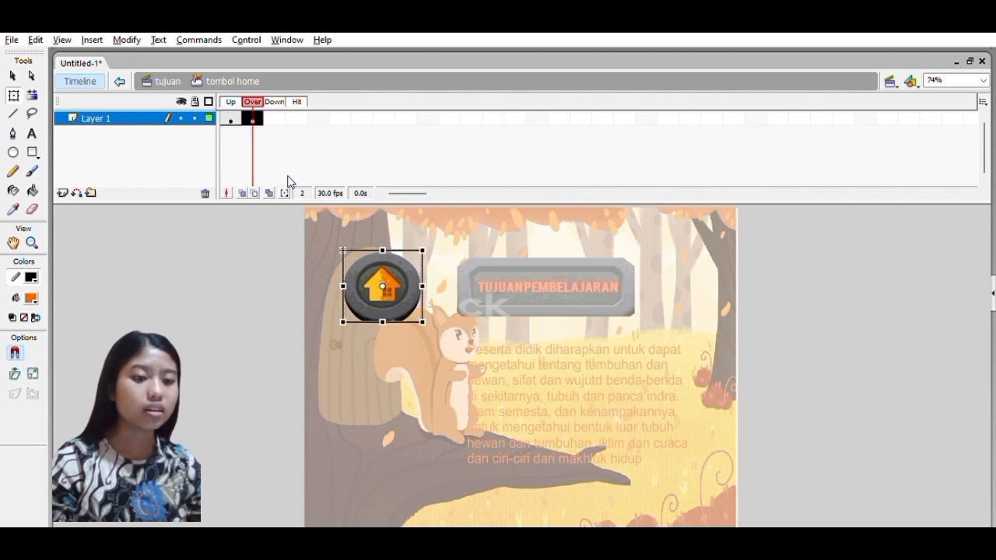
left_click(274, 102)
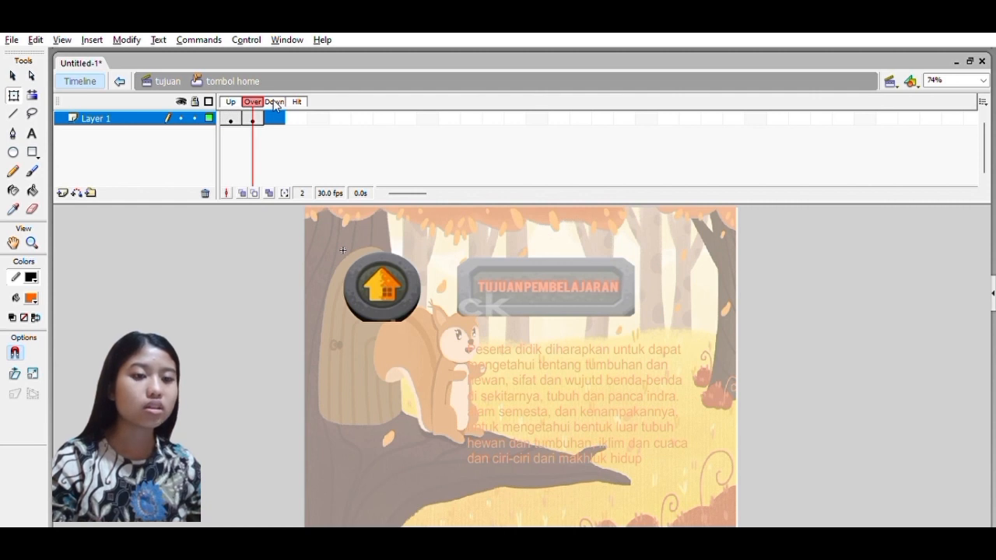
key("F6")
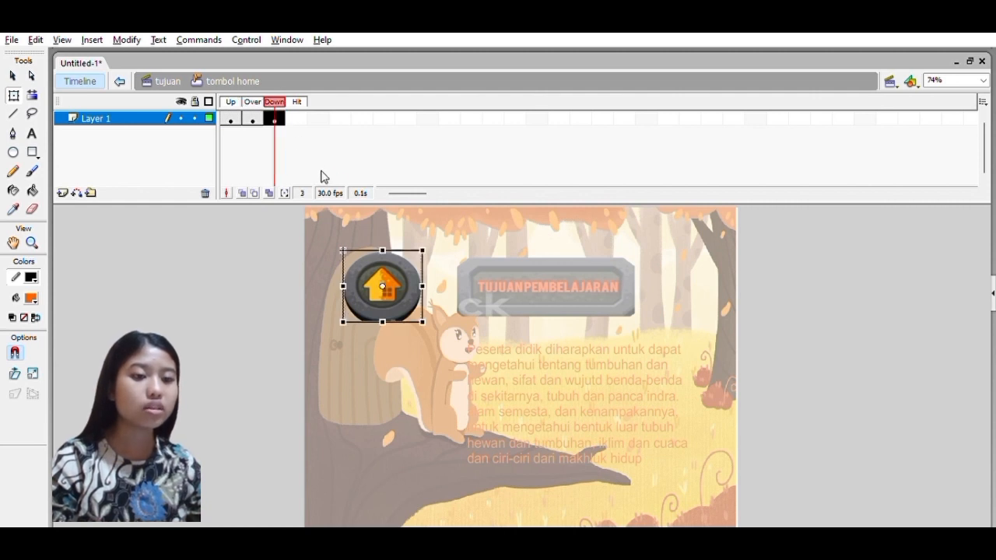
- Enlarge the home image slightly in the Over state and return to the tujuan scene
left_click(252, 116)
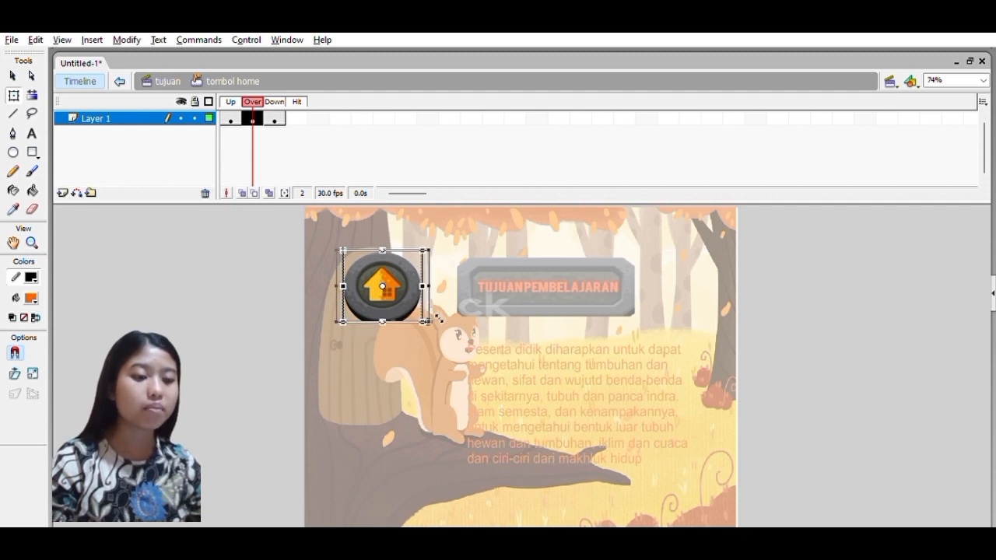
left_click_drag(438, 319, 440, 325)
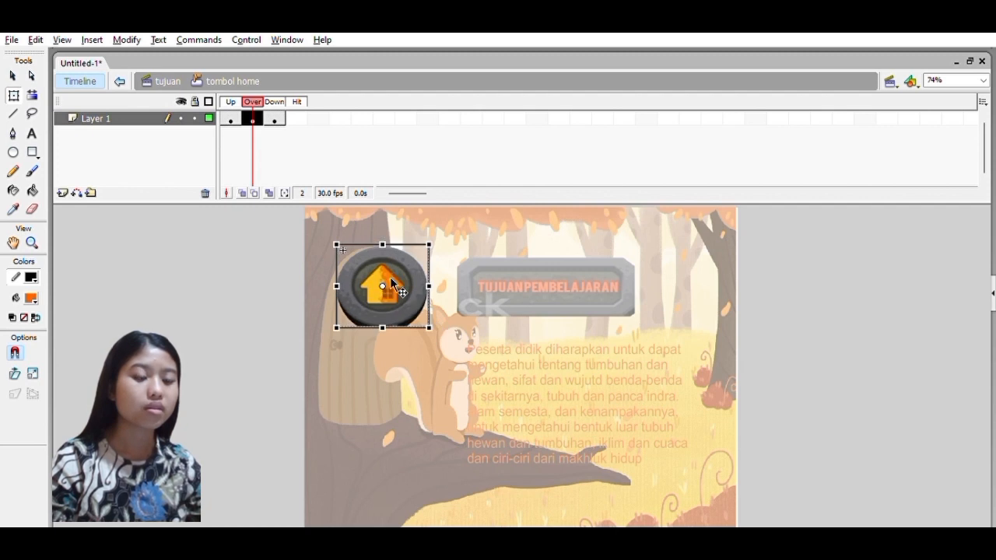
double_click(178, 299)
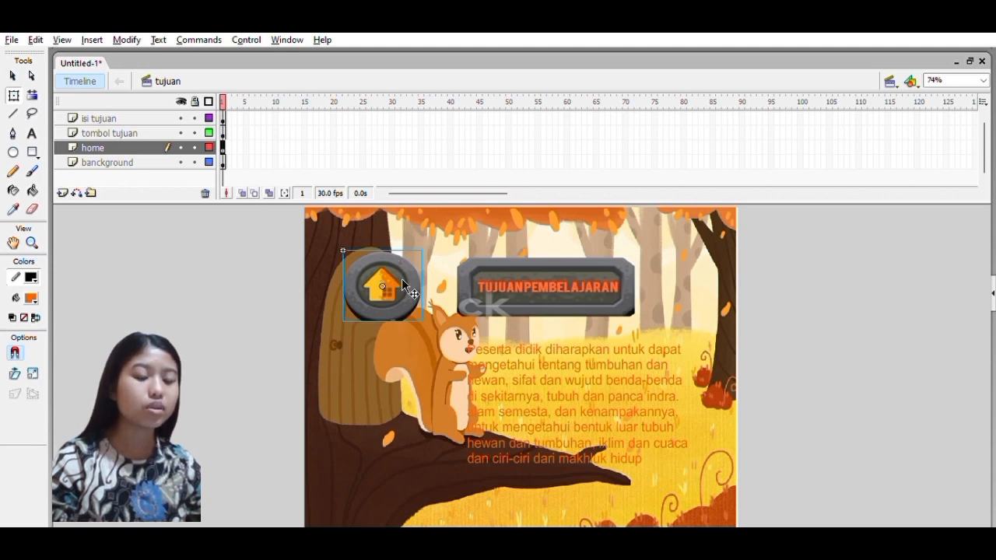
- Give the tombol home button an on (release) action that goes to and stops at frame 1 of the menu scene
left_click(13, 95)
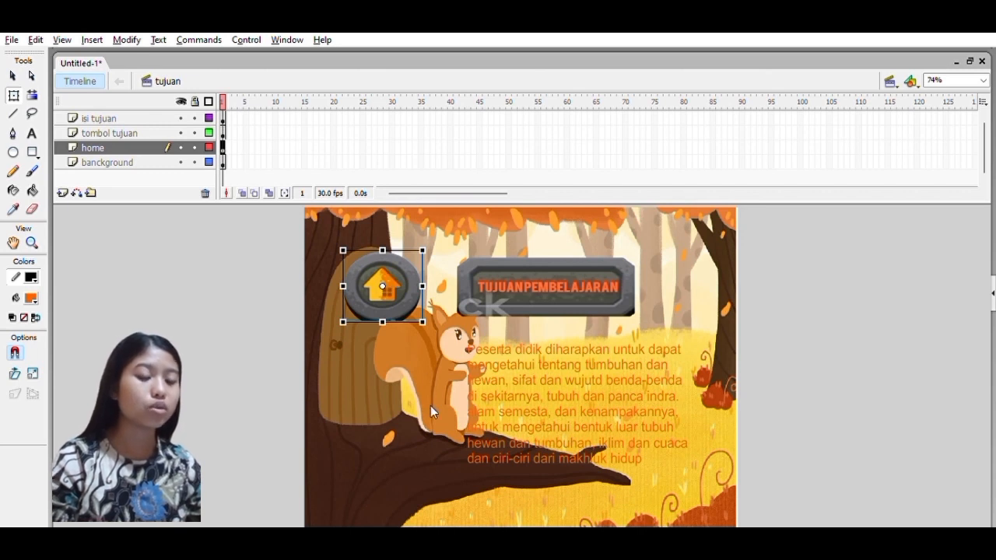
key("F9")
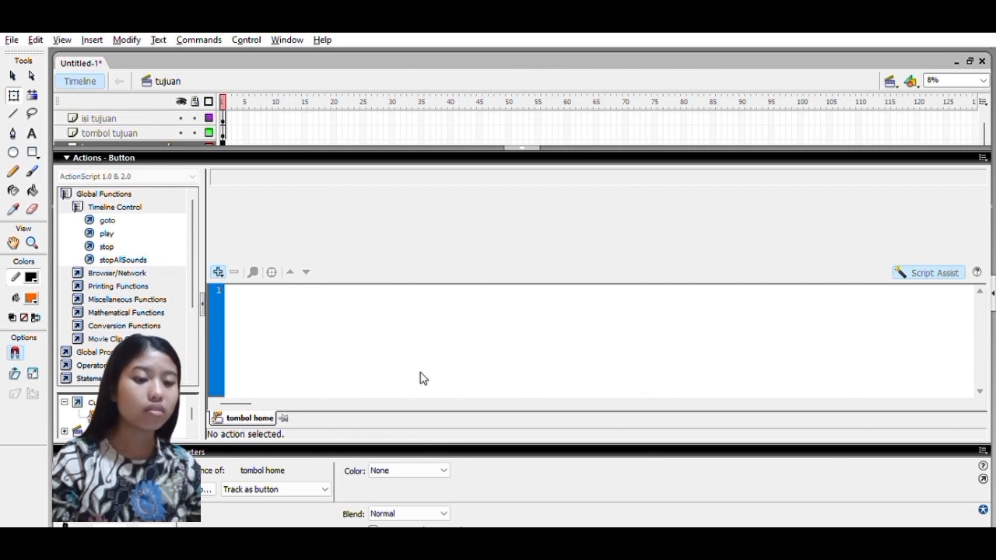
left_click(559, 407)
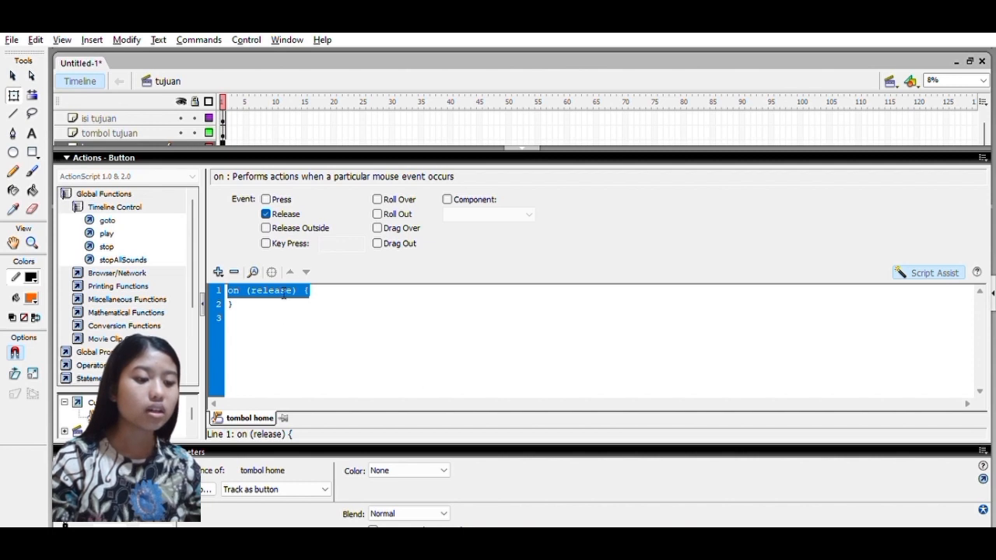
double_click(117, 221)
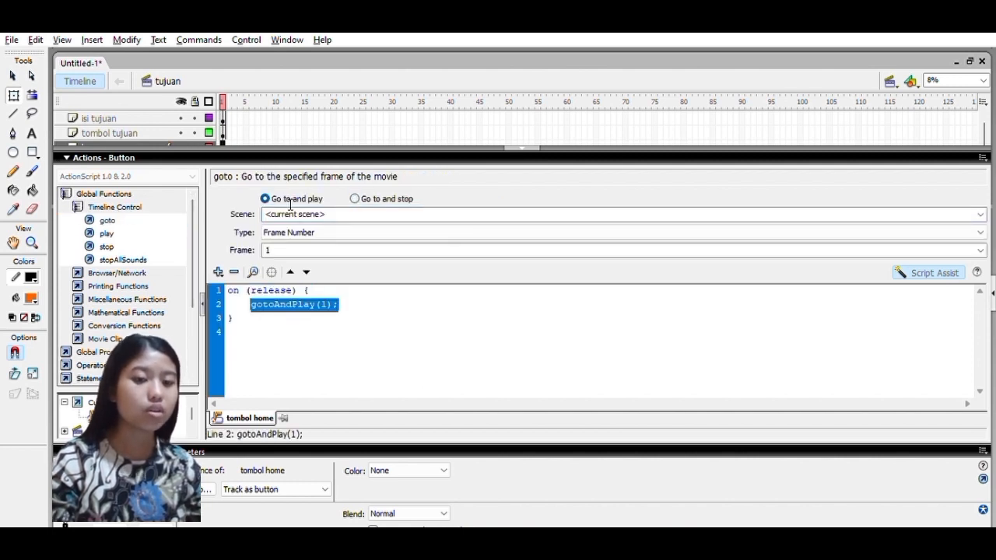
left_click(355, 199)
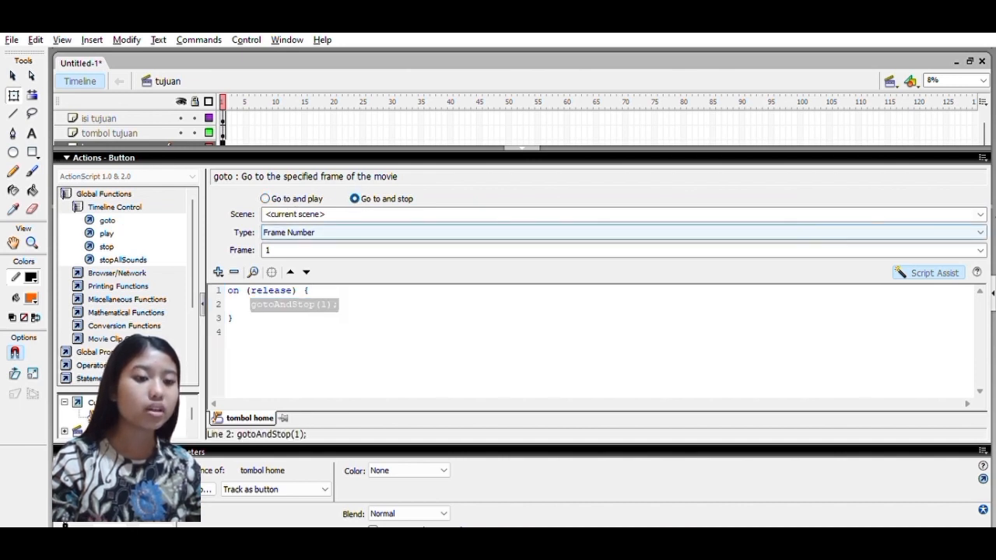
left_click(979, 211)
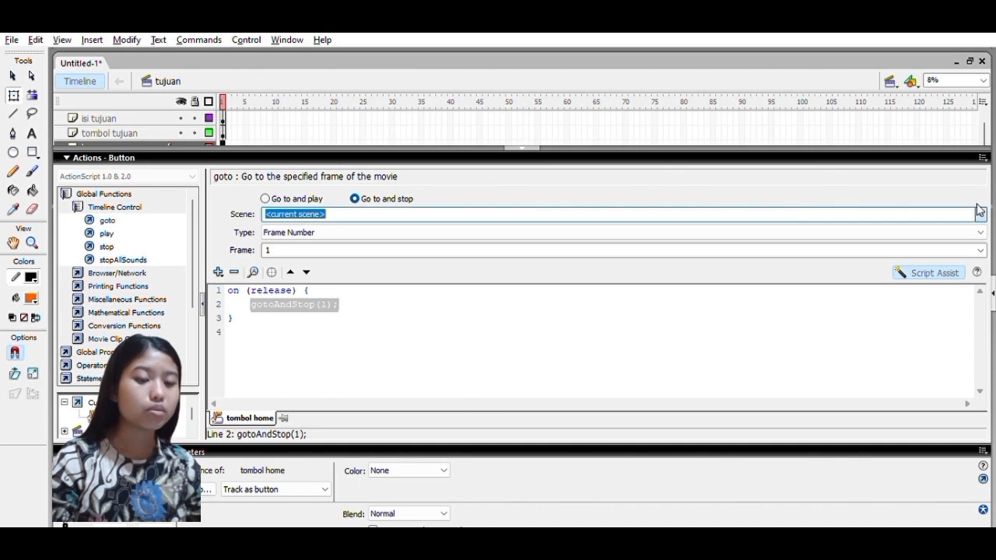
left_click(979, 210)
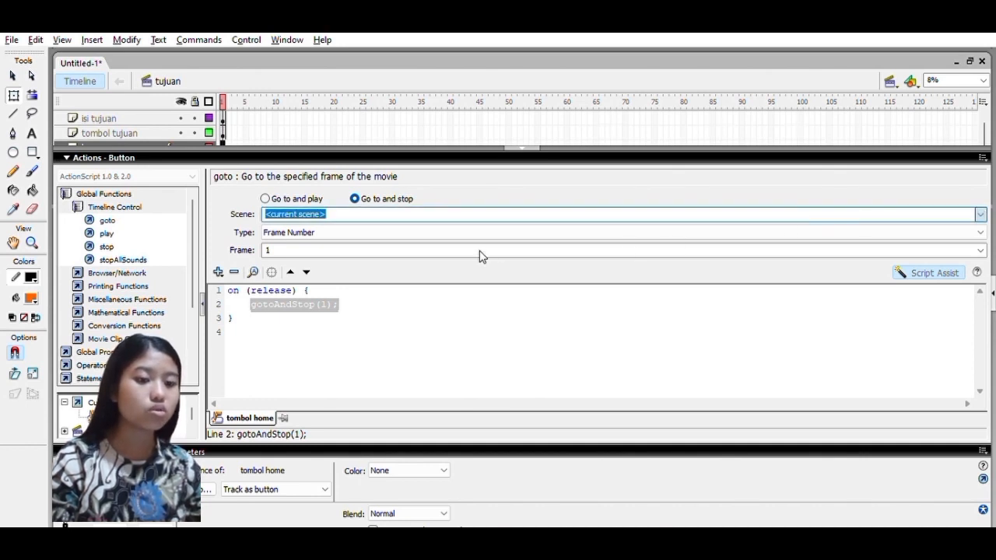
type("menu")
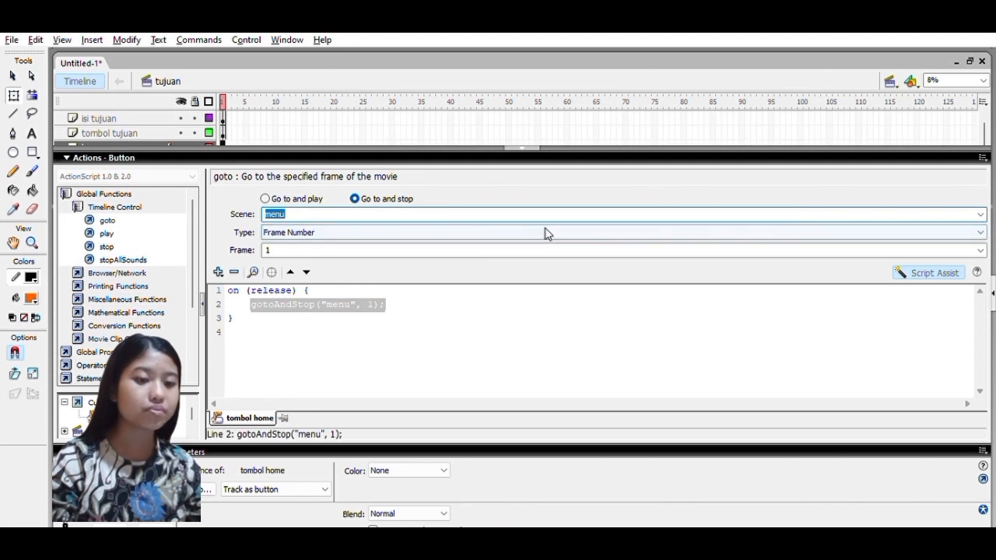
left_click(522, 146)
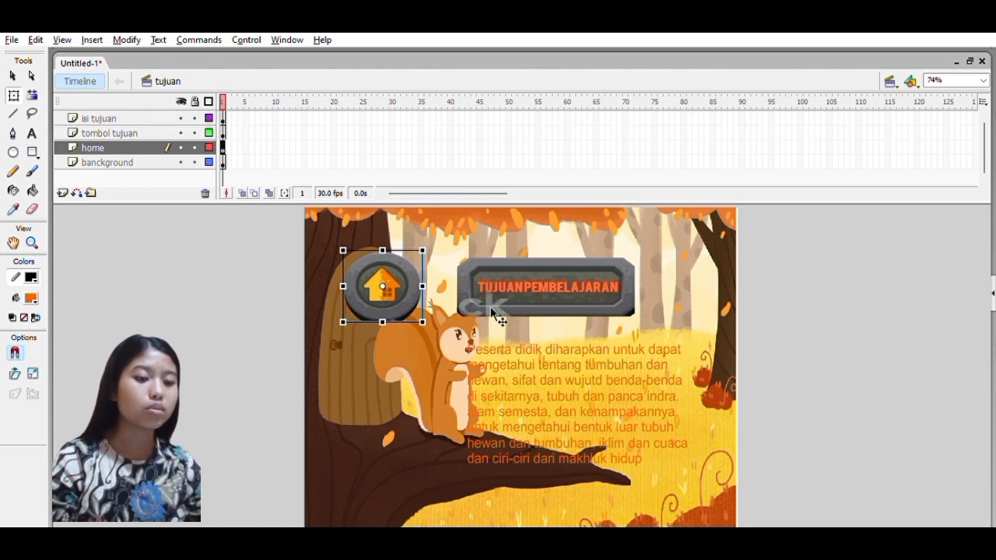
- Try to free-transform the objectives text block by pulling its upper-left corner inward, away from the squirrel
left_click(500, 356)
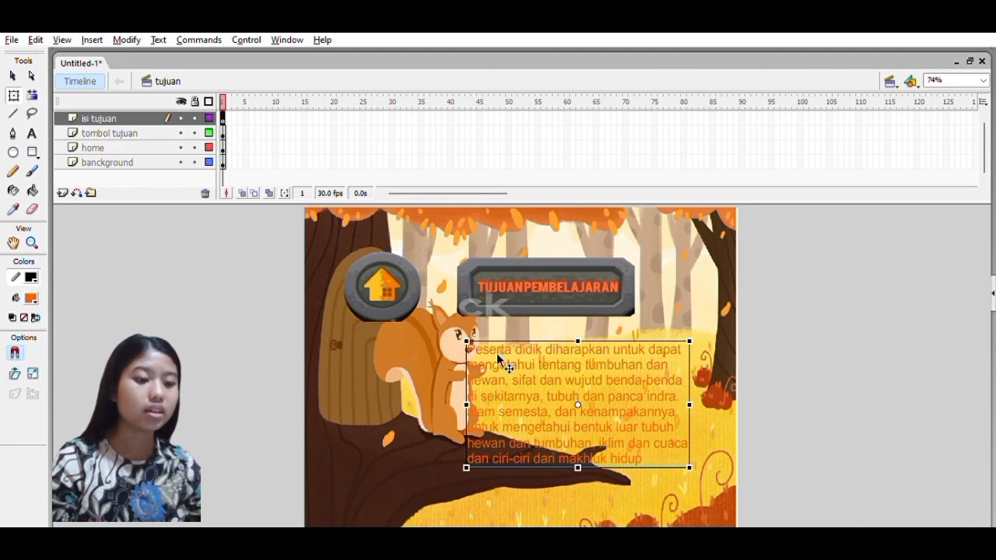
left_click_drag(467, 342, 546, 343)
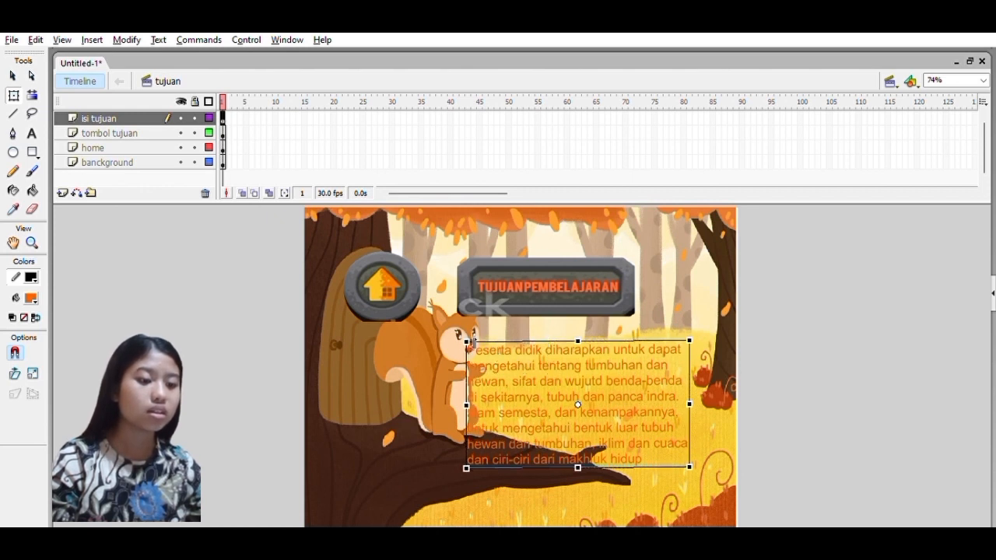
mouse_move(473, 342)
left_mouse_down()
mouse_move(477, 354)
mouse_move(500, 355)
mouse_move(493, 343)
left_mouse_up()
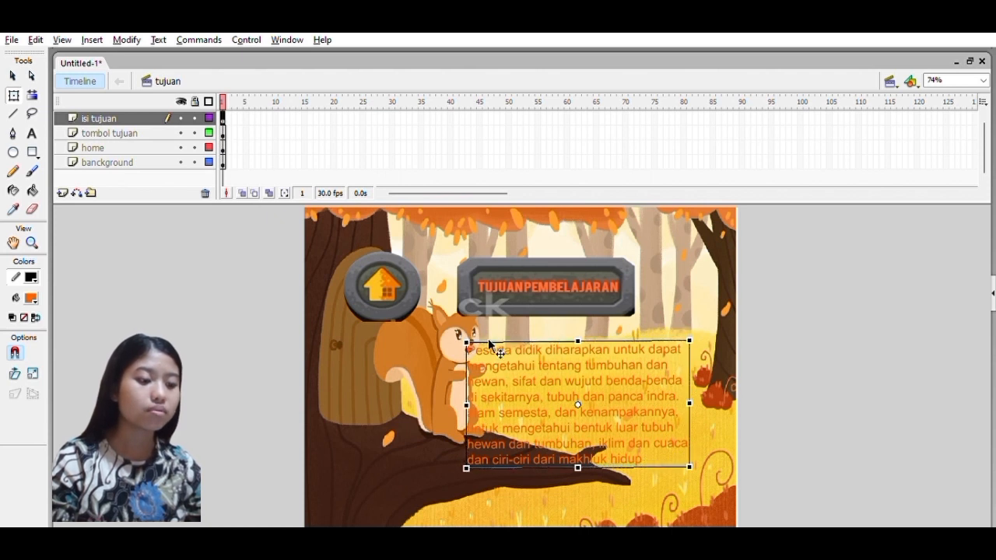
- Select the entire objectives text, break it apart into separate letters, and put them into Free Transform before selecting the home button
double_click(643, 444)
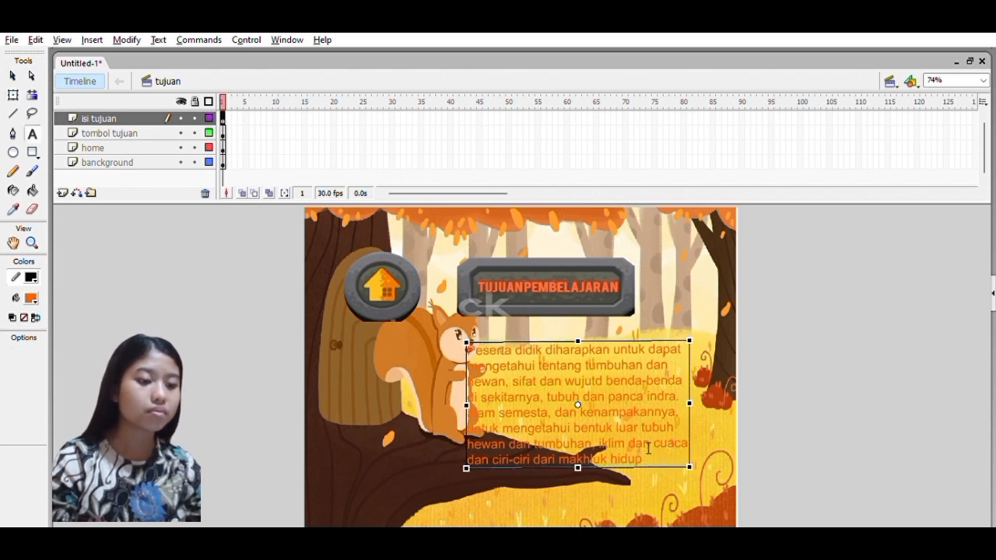
left_click_drag(477, 343, 654, 456)
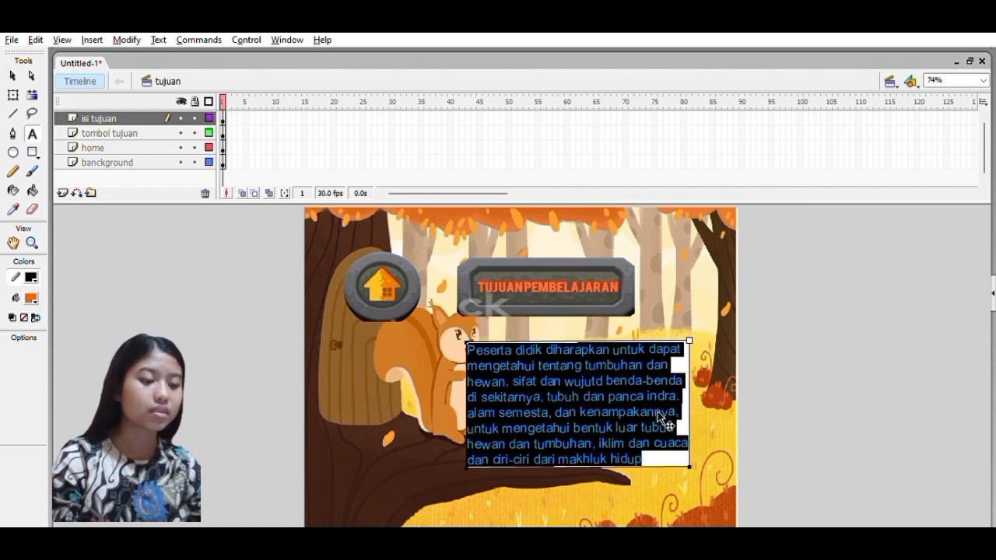
key("ctrl+b")
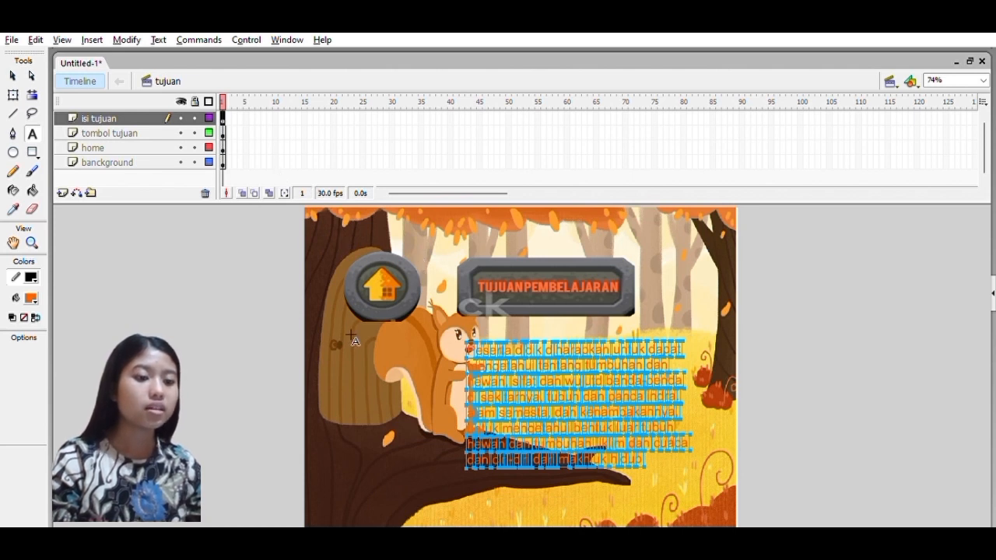
left_click(13, 95)
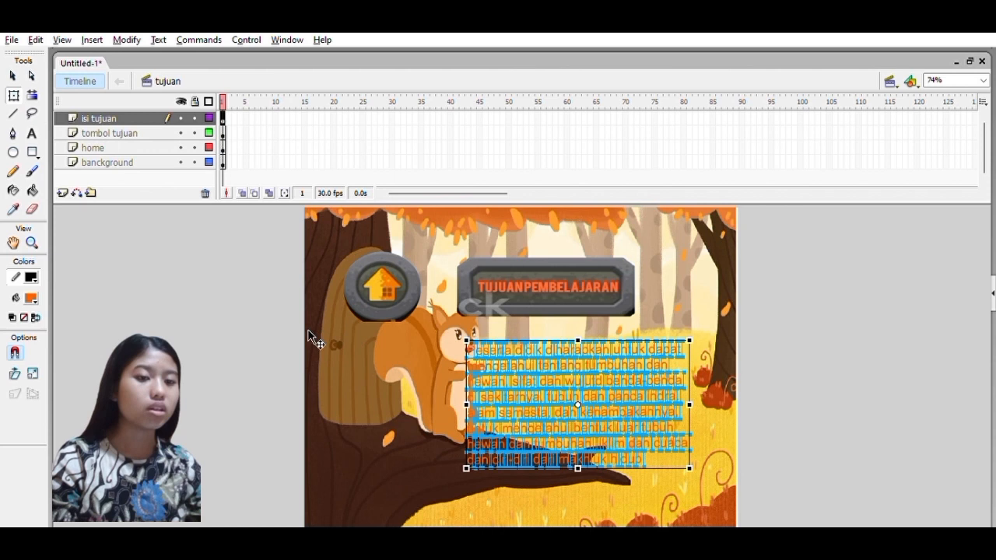
left_click(377, 298)
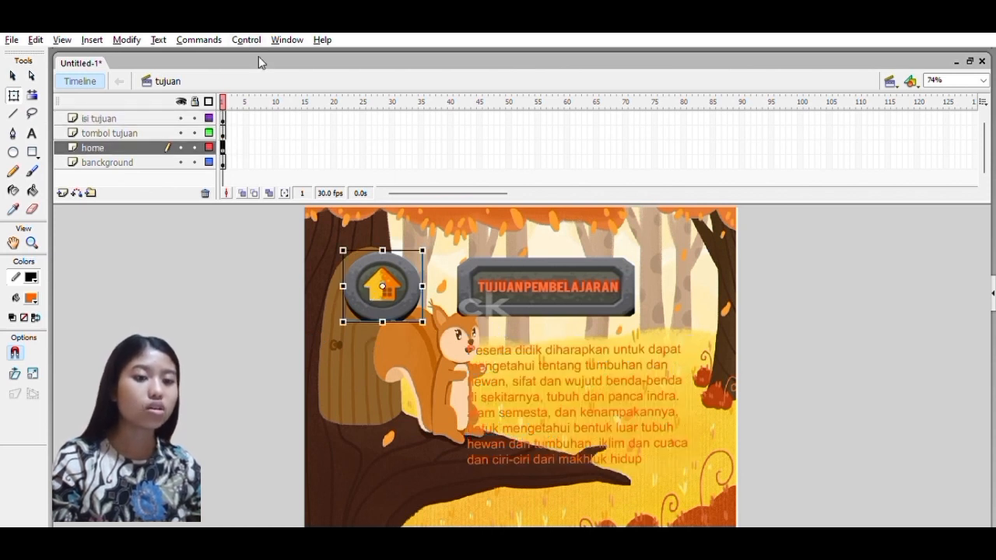
- Test the movie, opening the Tujuan Pembelajaran page from the menu and trying its home button
left_click(263, 26)
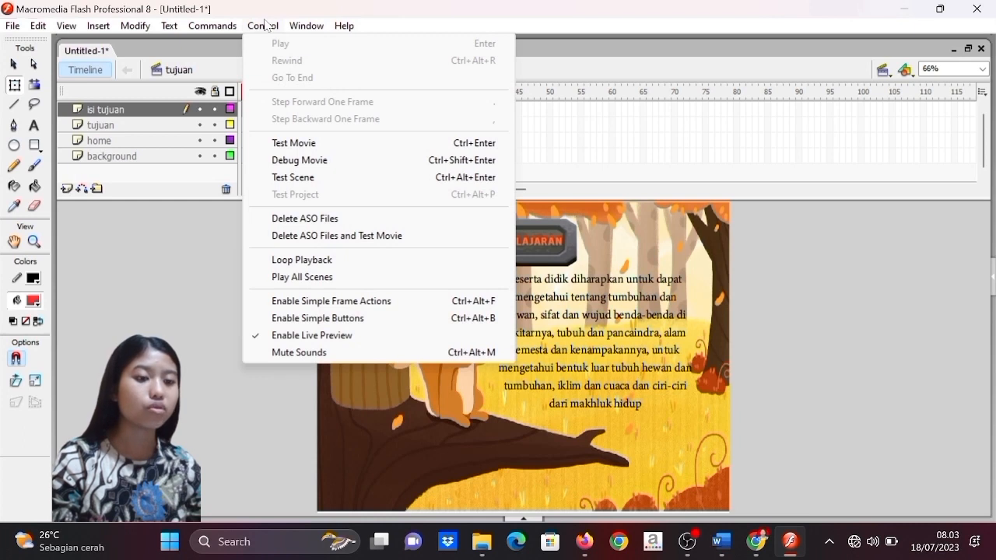
left_click(293, 144)
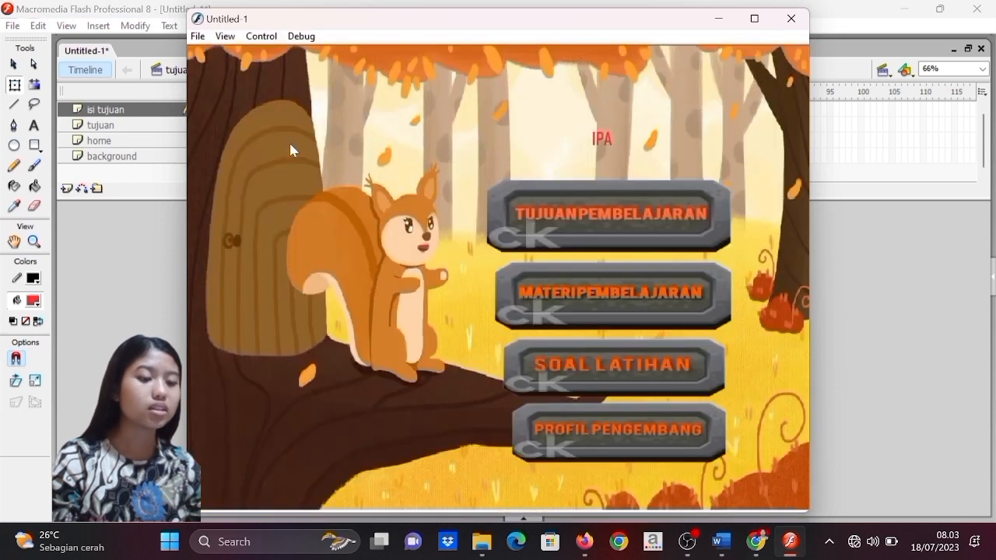
left_click(513, 211)
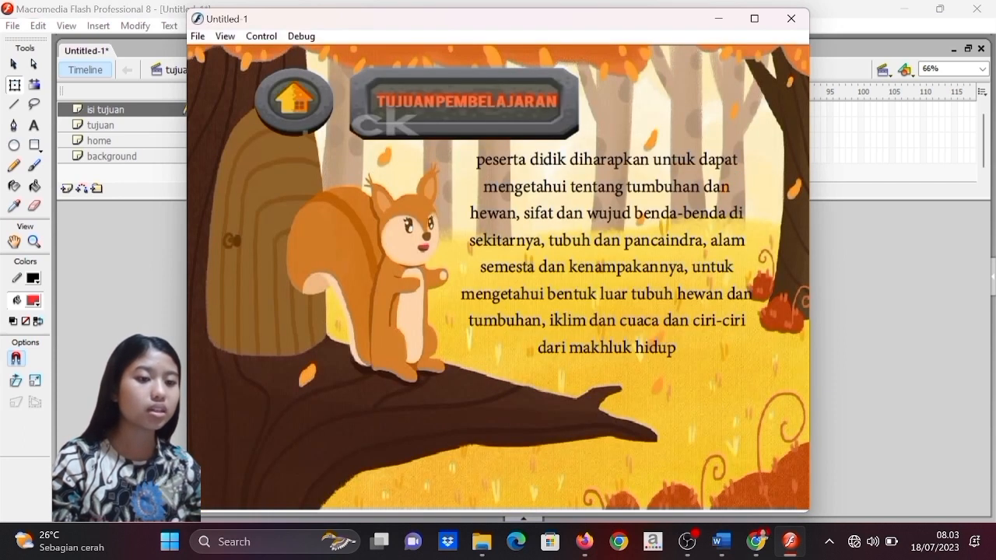
left_click(295, 100)
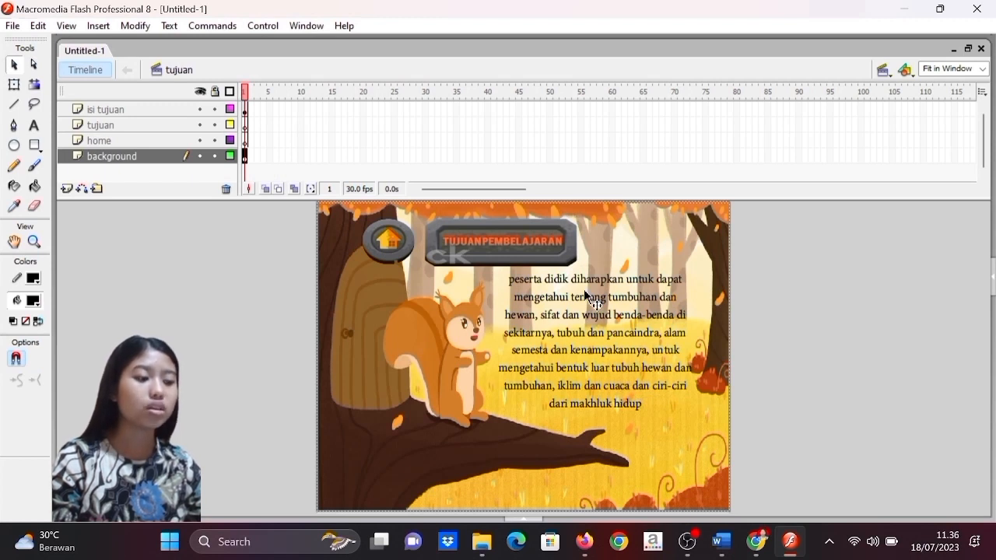
- Switch from the materi scene to the soal scene
left_click(883, 71)
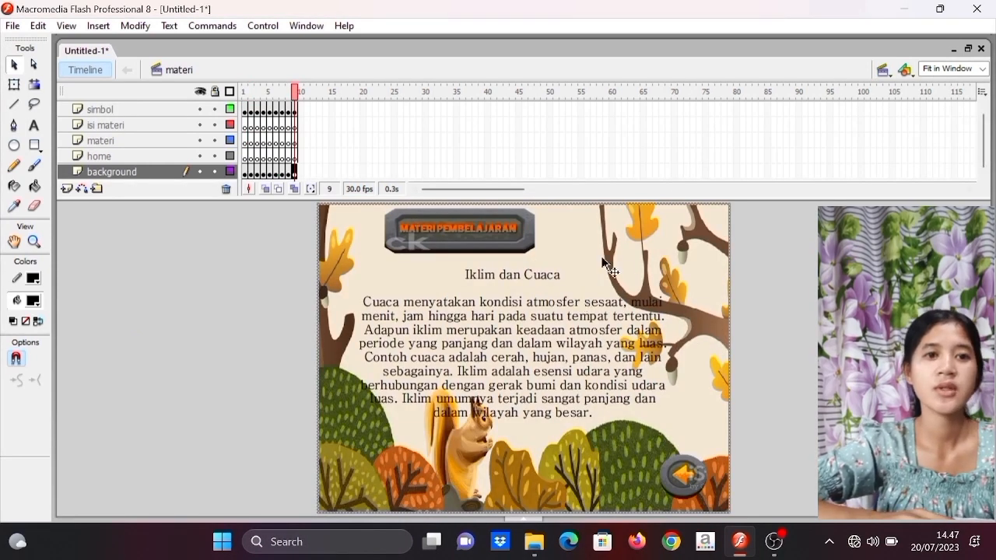
left_click(885, 71)
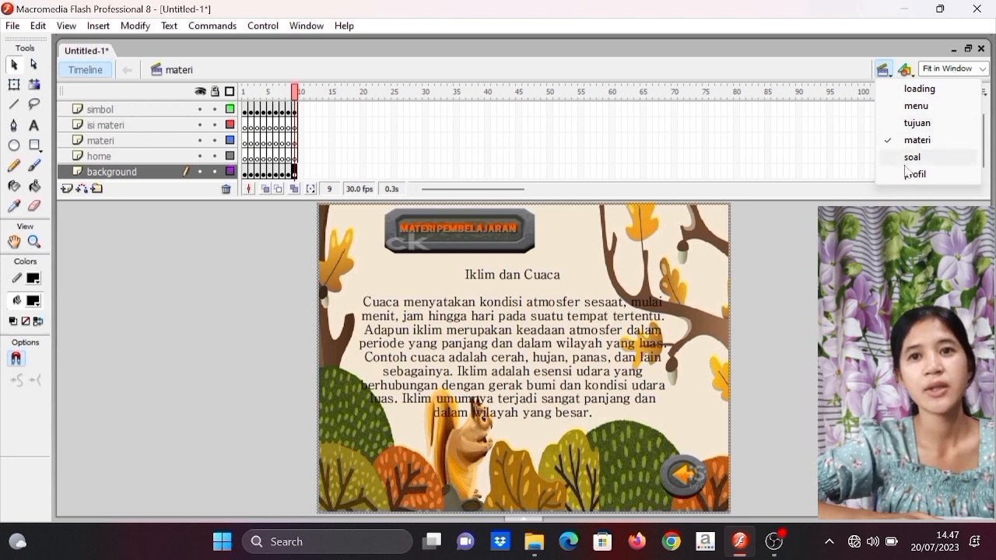
left_click(908, 161)
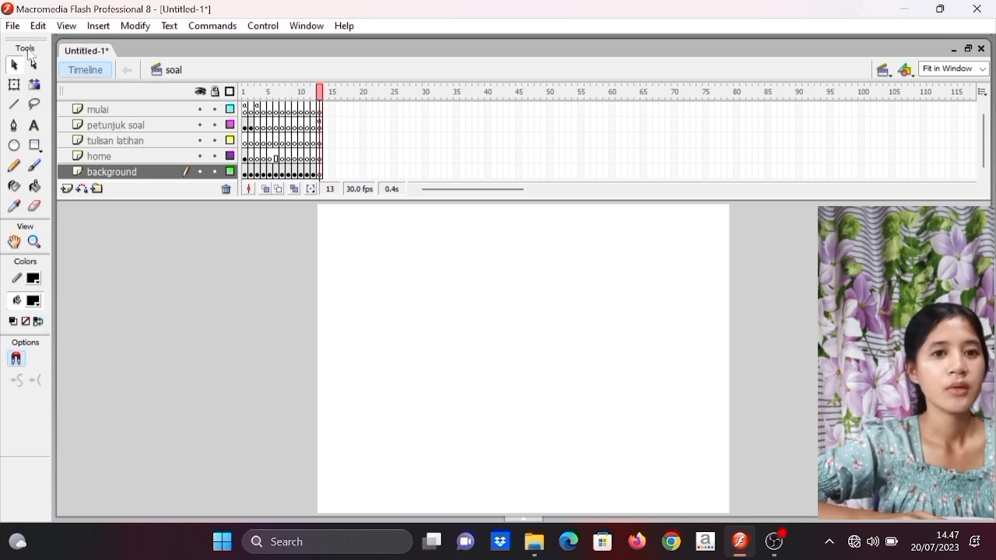
- Import the latar 3 image to the stage in frame 13 of the background layer, without replacing existing library items
left_click(13, 27)
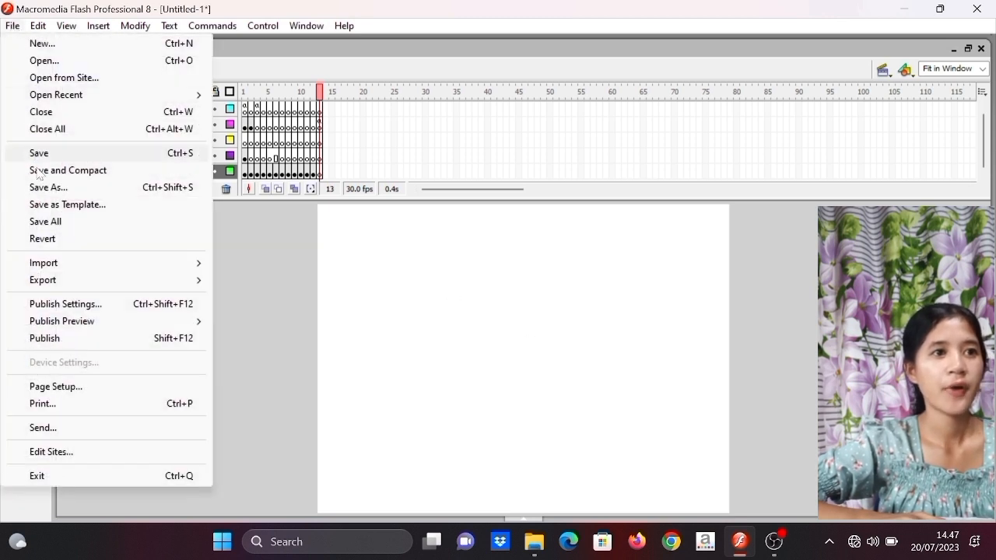
mouse_move(67, 268)
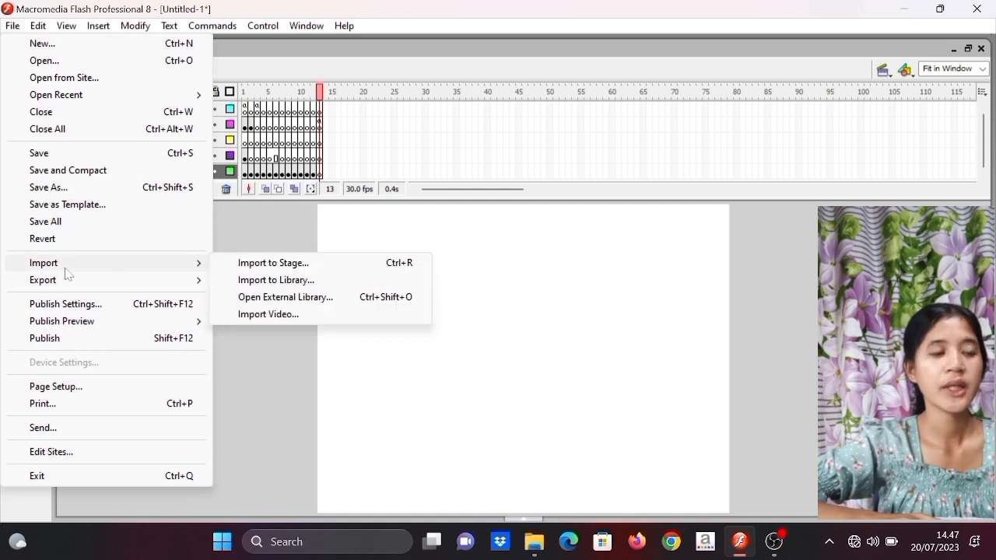
left_click(254, 264)
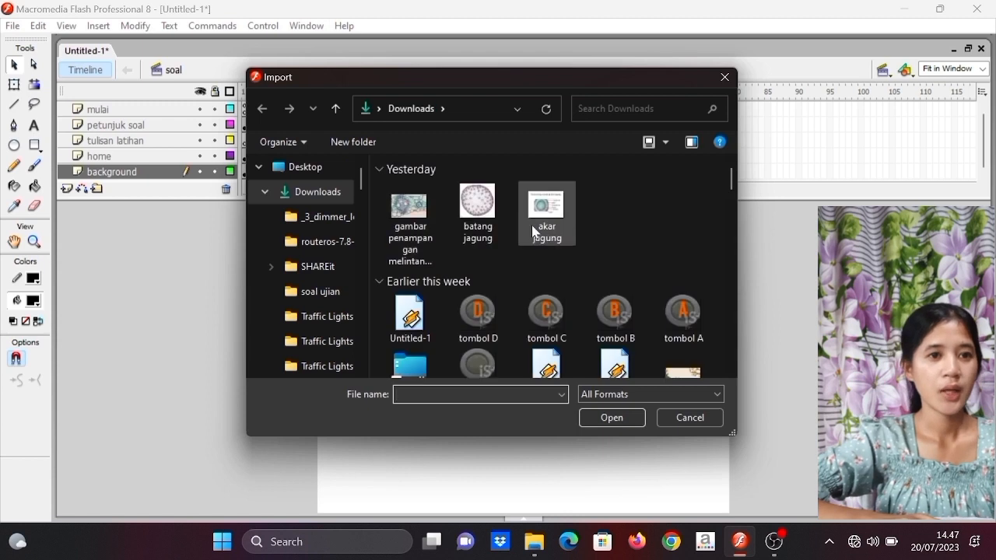
scroll(731, 189, "down", 5)
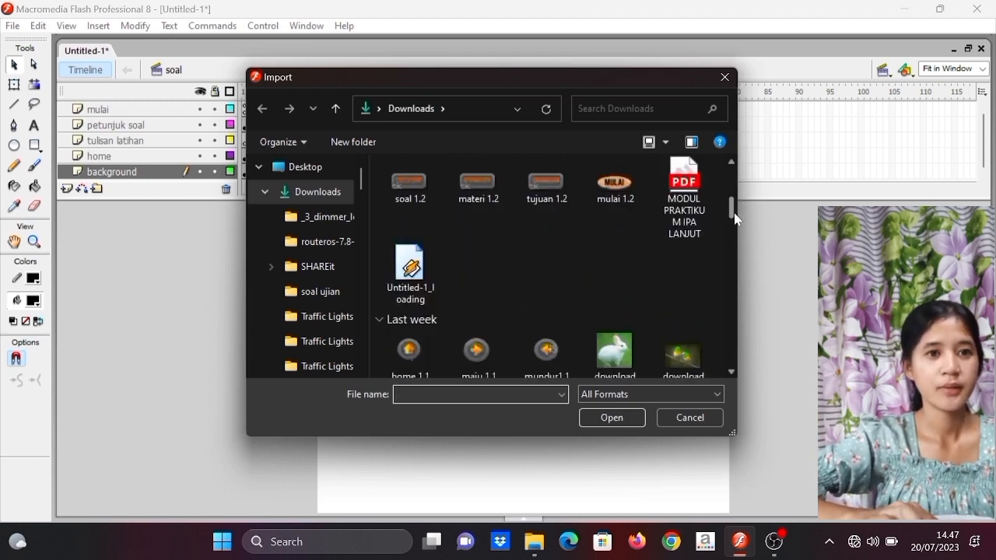
scroll(735, 218, "up", 3)
scroll(734, 216, "down", 2)
scroll(736, 215, "down", 3)
scroll(738, 218, "up", 3)
scroll(739, 221, "down", 3)
scroll(739, 222, "up", 2)
scroll(739, 221, "down", 3)
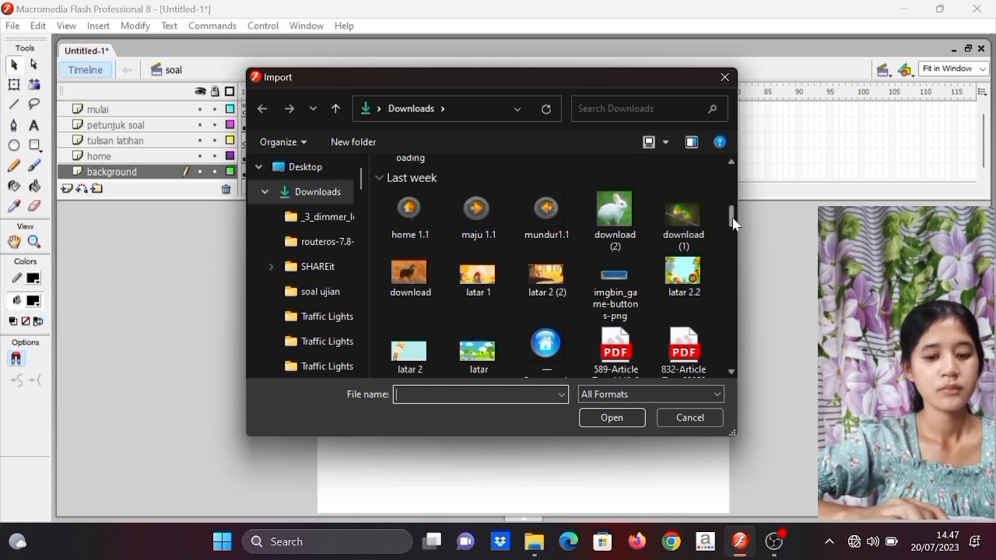
left_click_drag(733, 218, 736, 223)
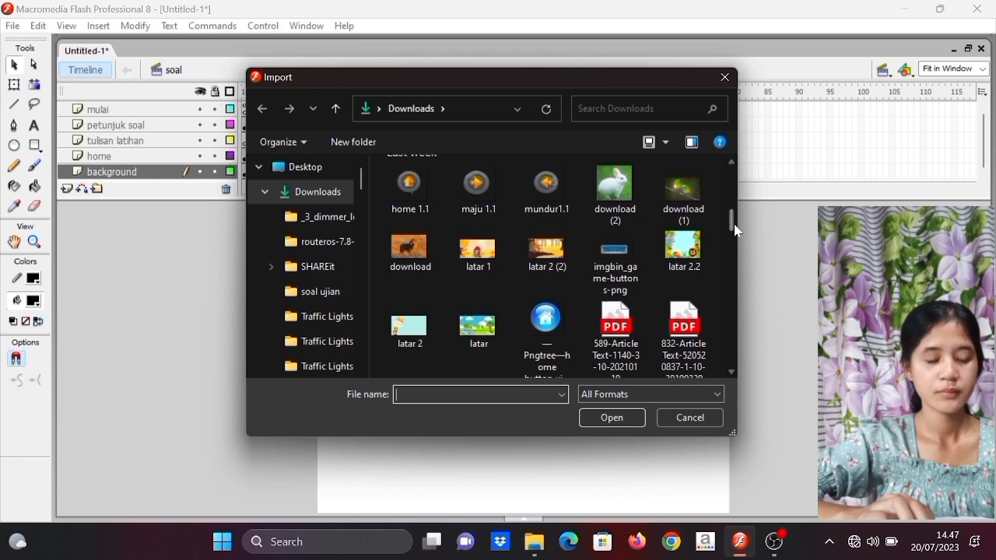
left_click_drag(736, 222, 734, 201)
left_click(690, 180)
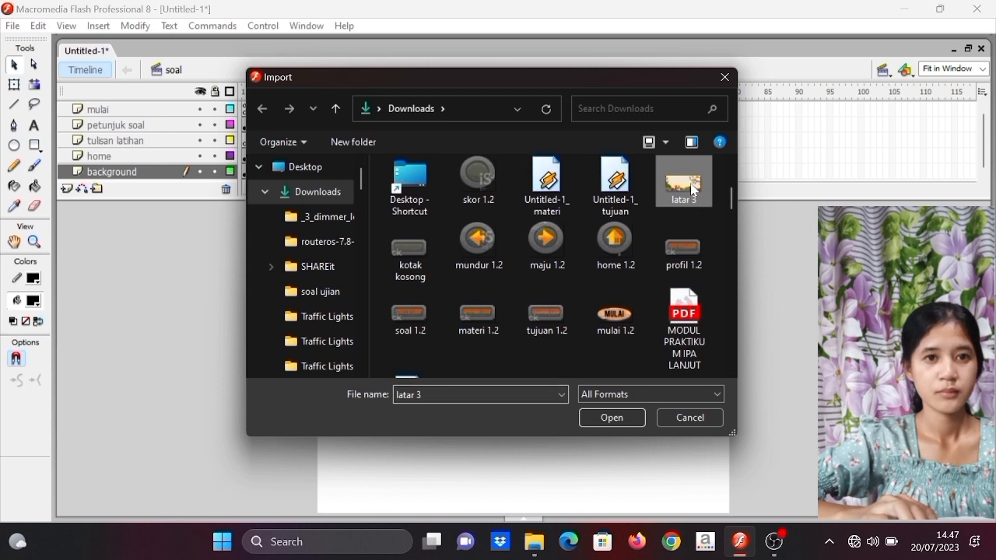
left_click(612, 418)
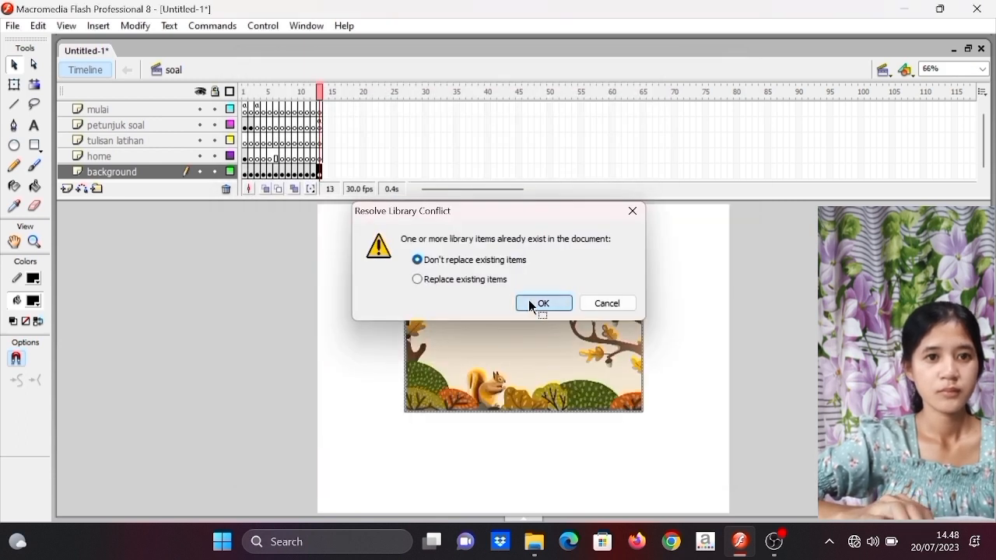
left_click(530, 303)
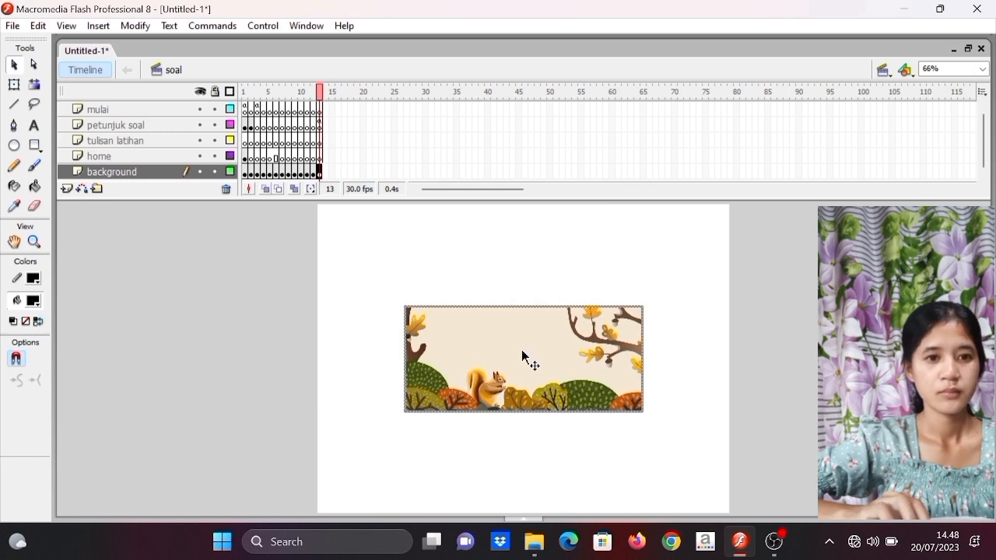
- Set the latar 3 background image to 800 wide and 600 high
left_click(523, 519)
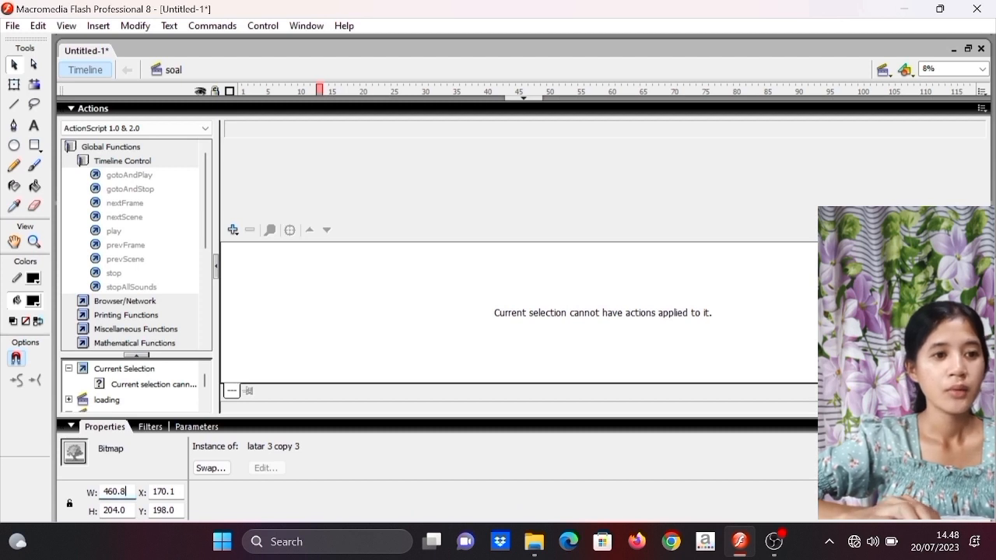
key("ctrl+a")
key("BackSpace")
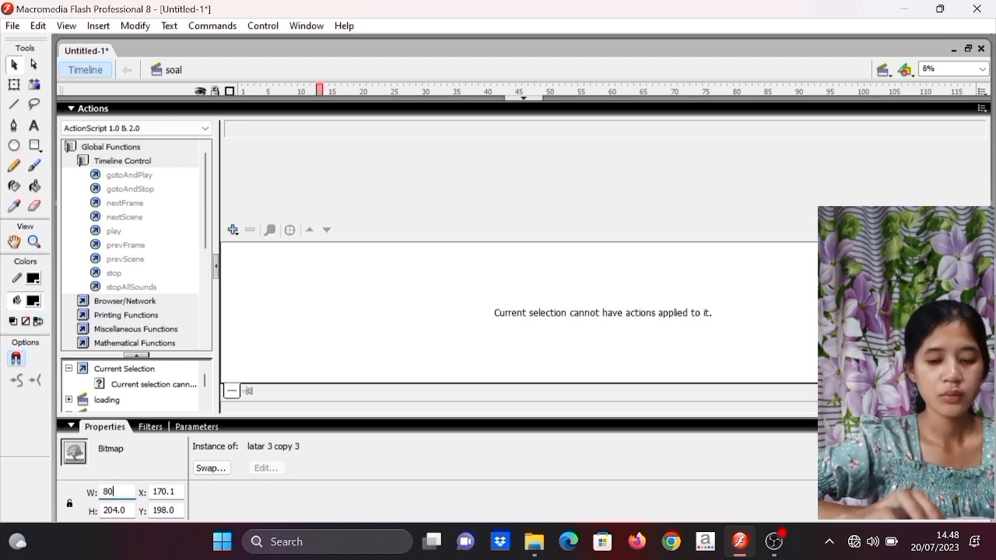
type("800")
key("Return")
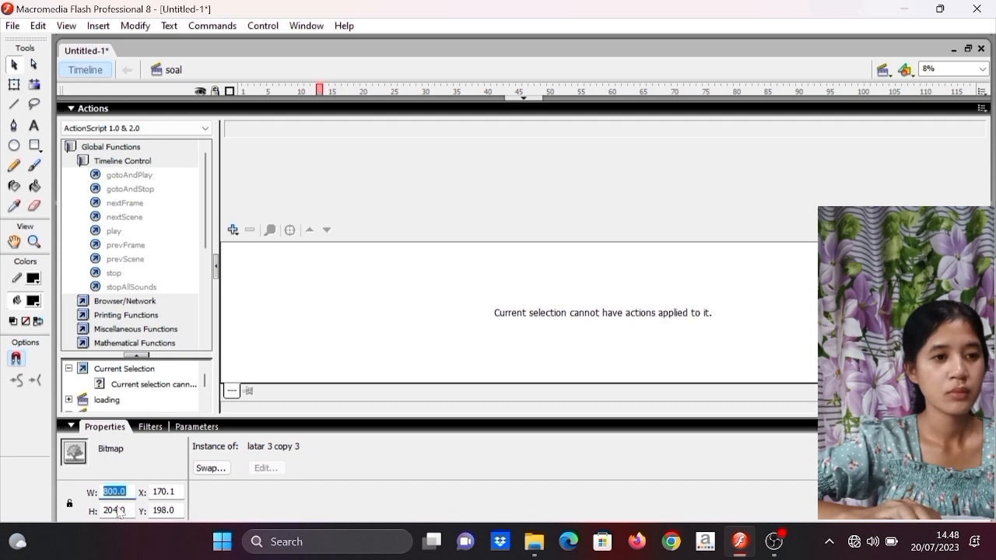
key("Tab")
key("BackSpace")
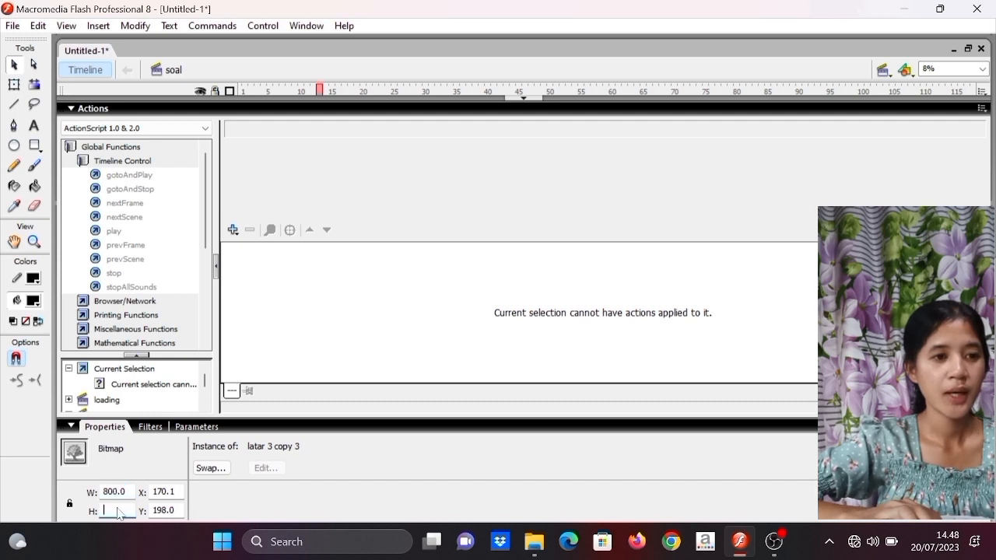
key("Return")
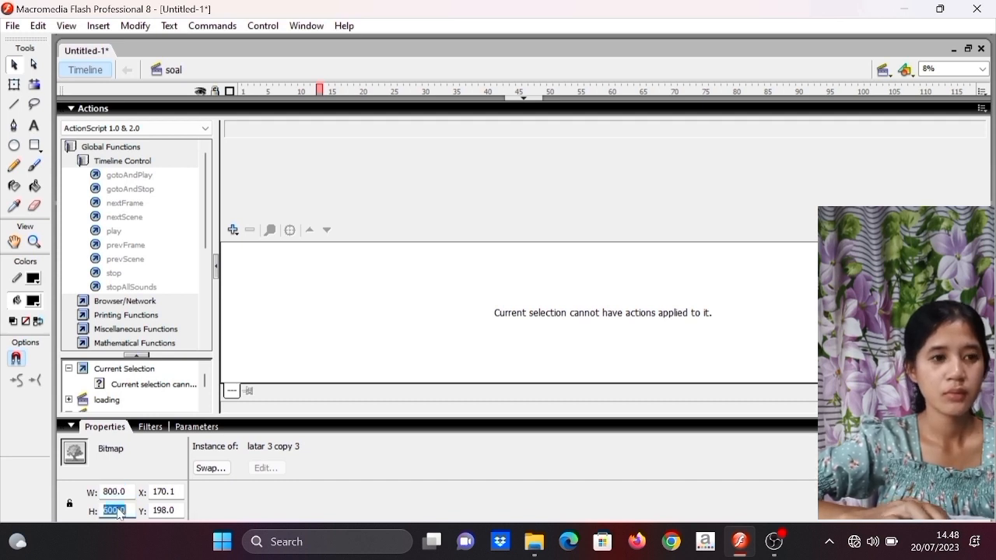
- Move the resized background image so it exactly covers the stage
left_click(510, 102)
left_click_drag(562, 357, 471, 261)
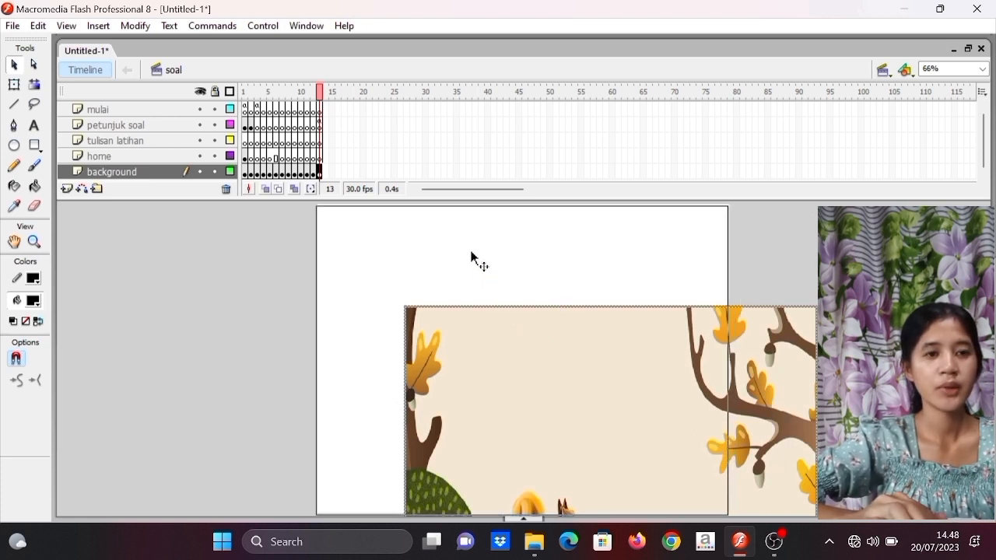
left_click_drag(471, 252, 473, 251)
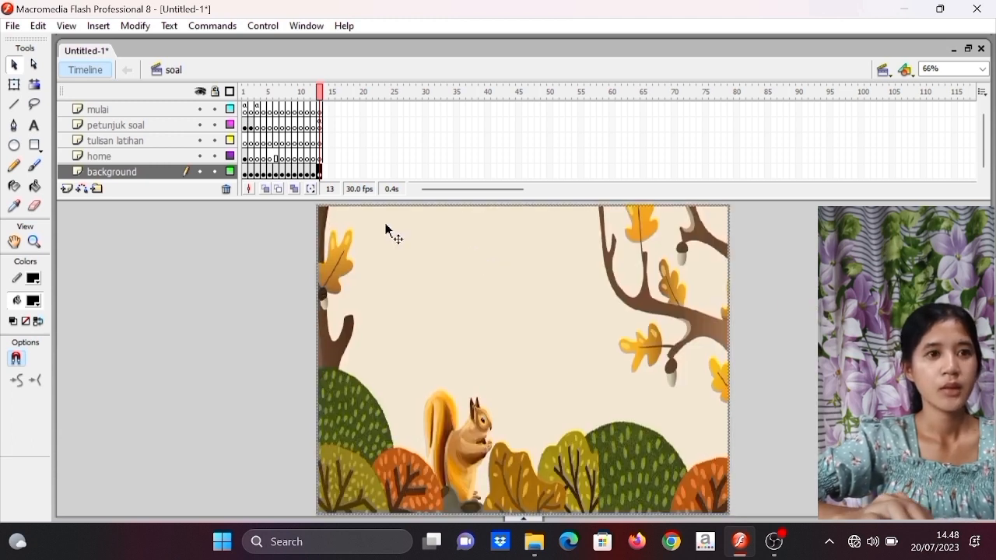
- Import the home 1.2 image to the stage on the home layer, without replacing existing library items
left_click(145, 157)
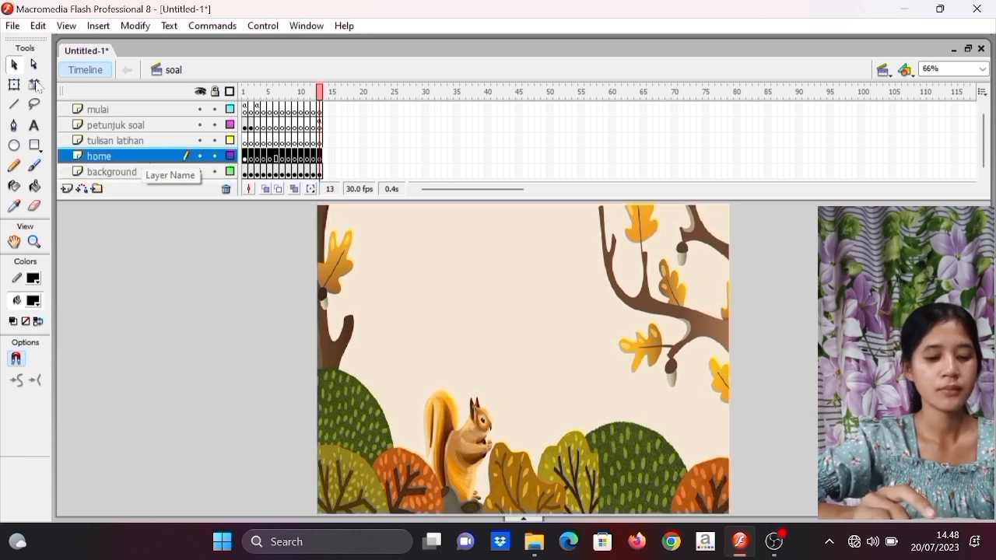
left_click(13, 26)
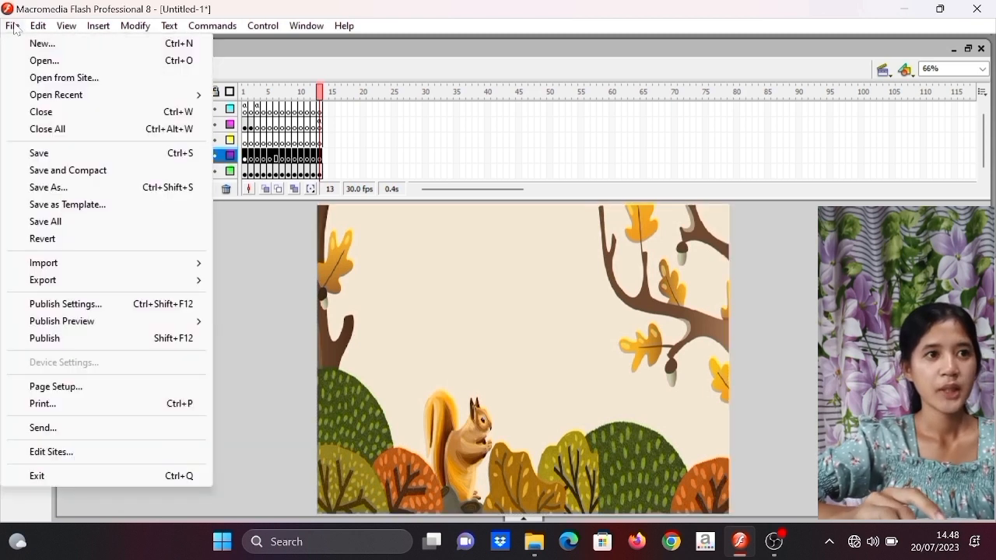
mouse_move(71, 267)
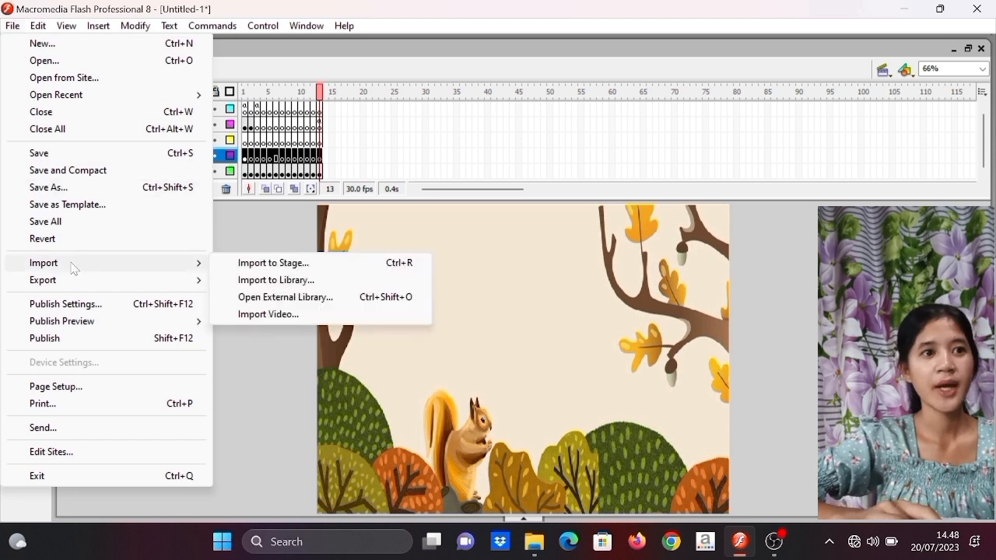
left_click(249, 265)
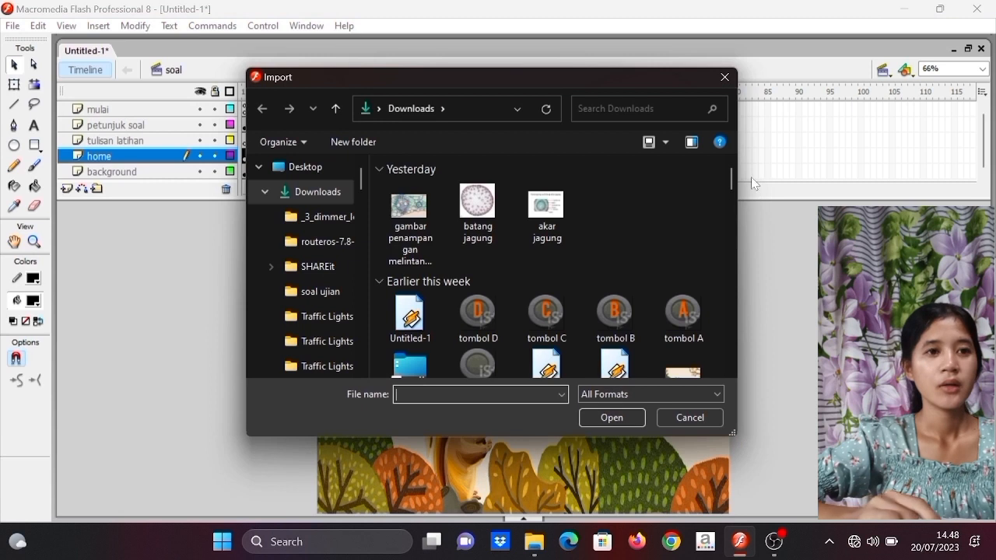
left_click_drag(732, 184, 734, 204)
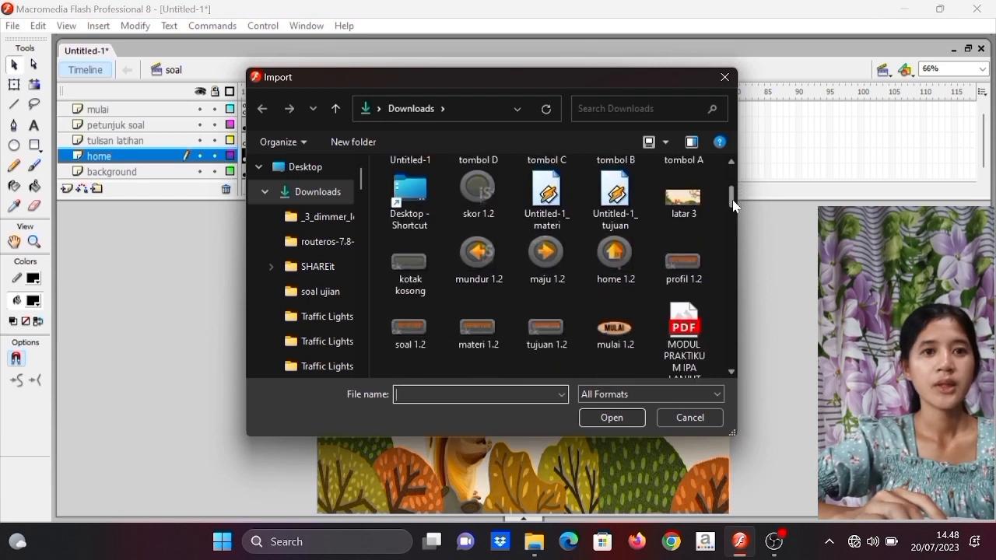
left_click(615, 255)
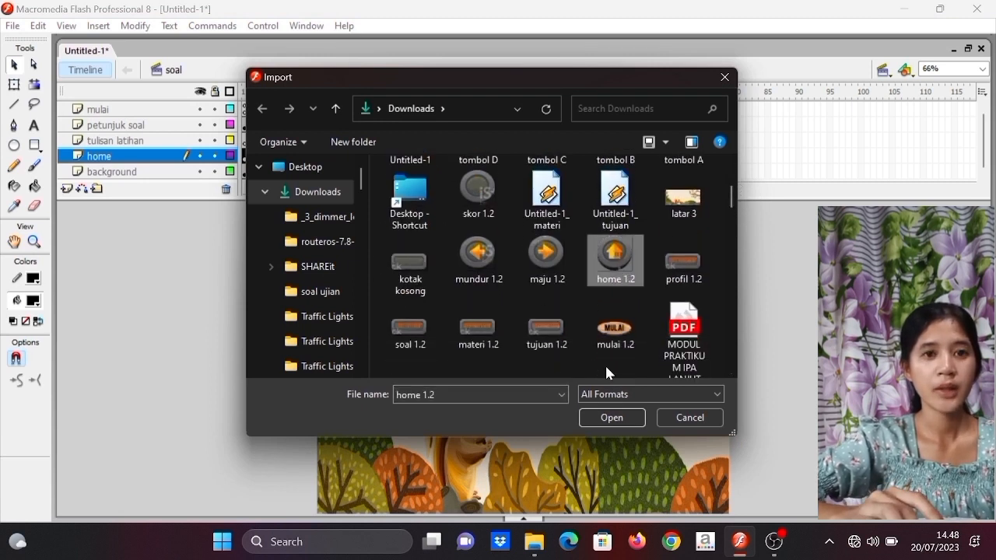
left_click(613, 417)
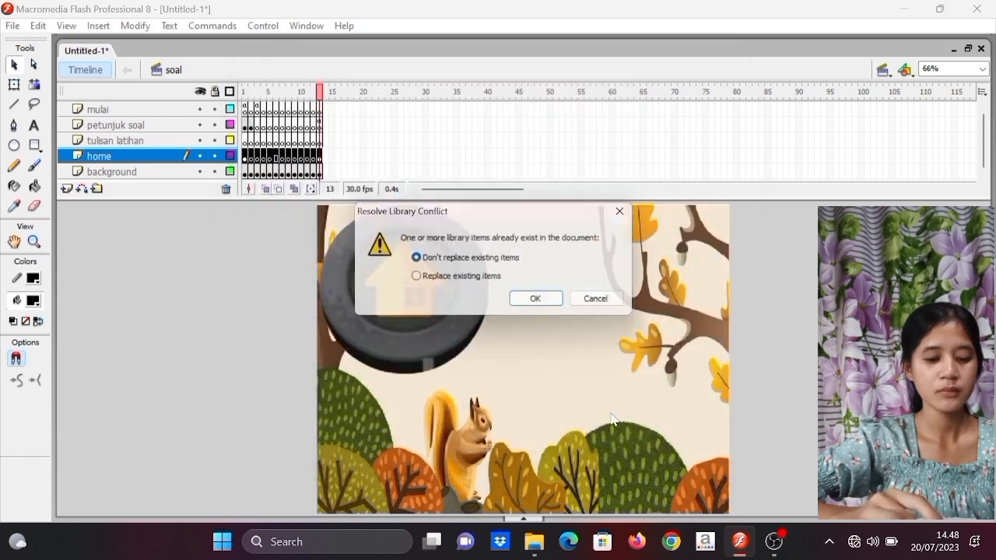
left_click(548, 302)
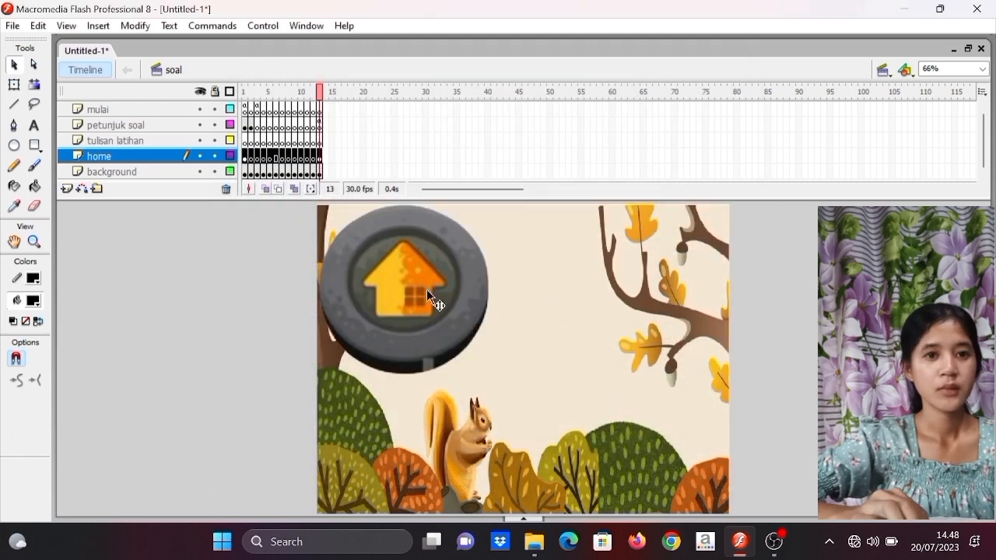
- Put the imported home image into Free Transform
left_click(14, 84)
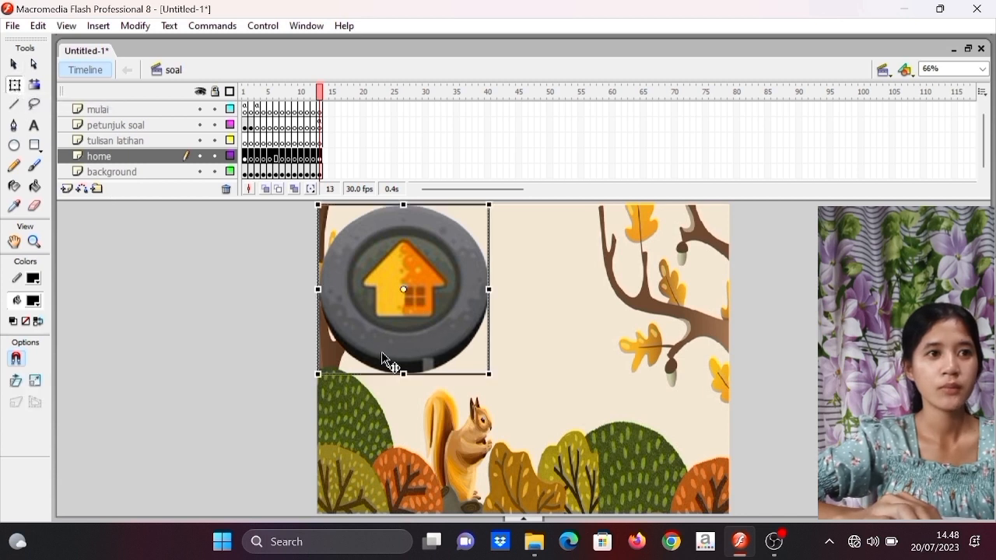
- Shrink the home button image on the home layer and place it near the stage's upper-left corner
left_click_drag(319, 376, 348, 279)
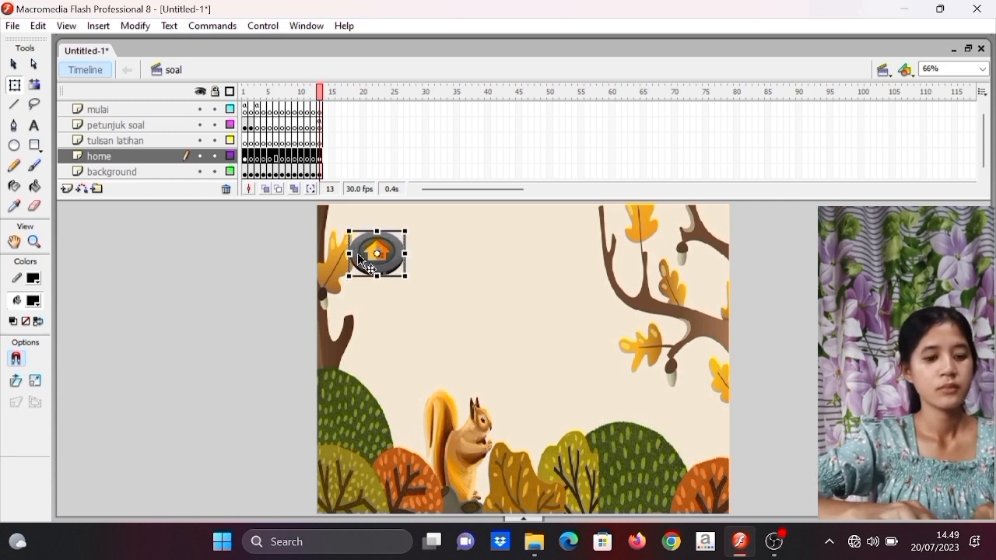
left_click(152, 125)
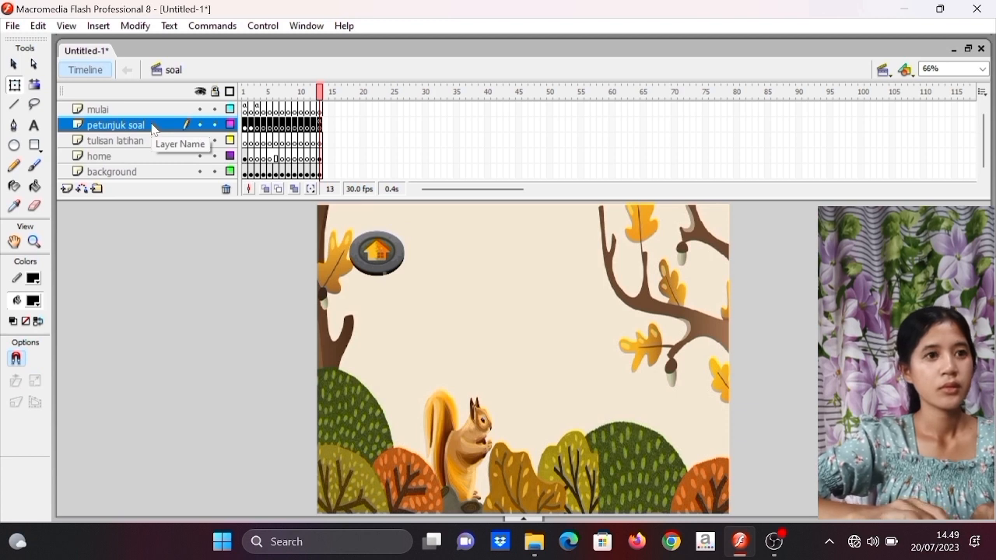
left_click(35, 127)
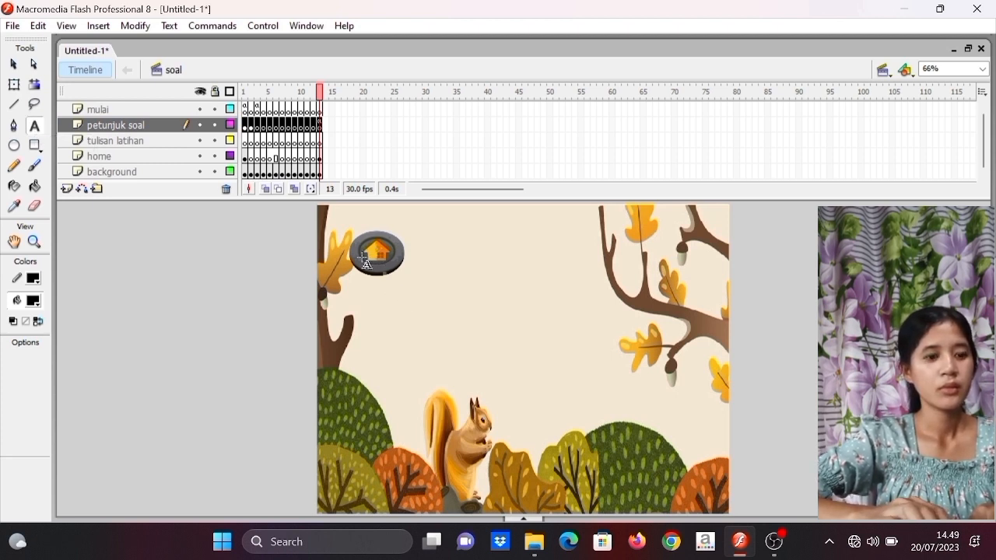
- Import the soal 1.2 image from Downloads onto the stage in the tulisan latihan layer, without replacing existing library items
left_click(164, 143)
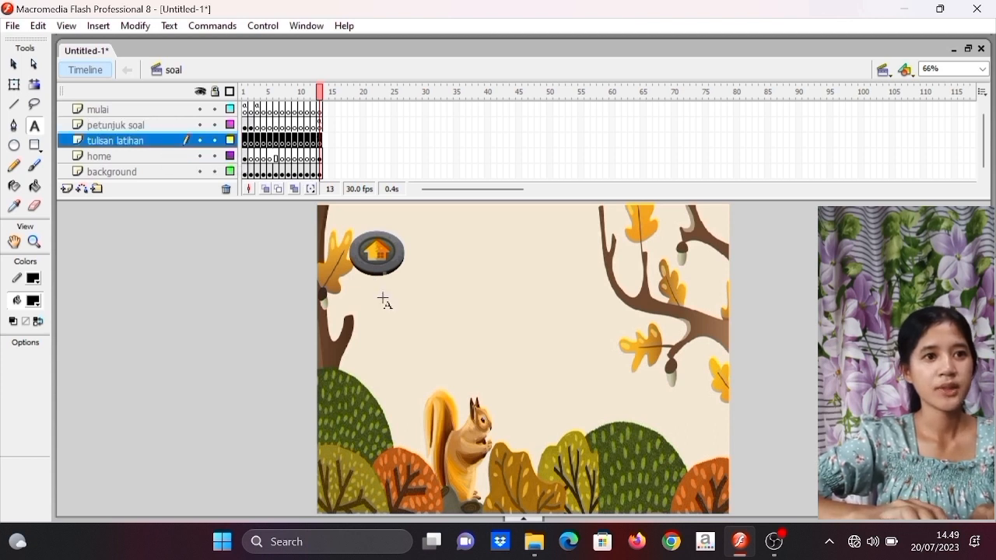
key("q")
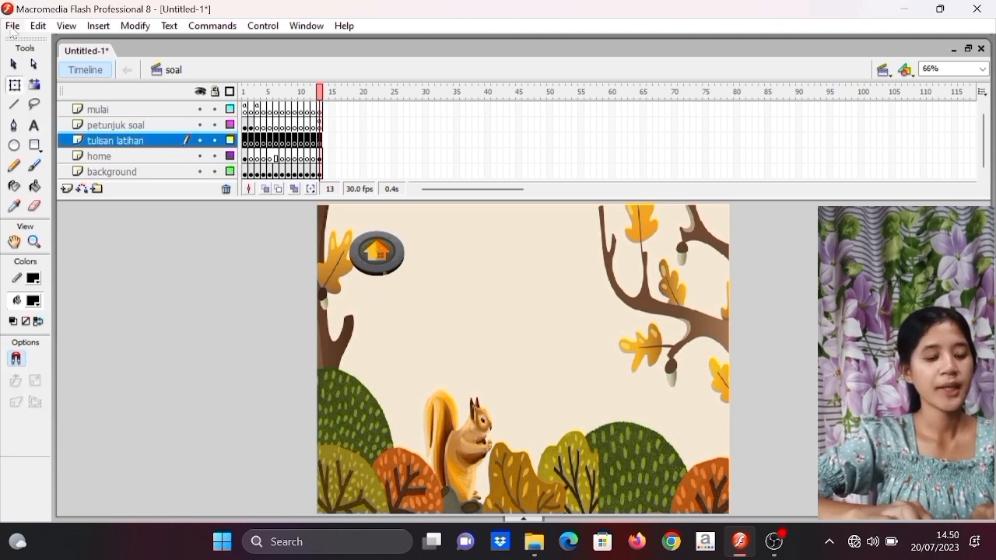
left_click(12, 26)
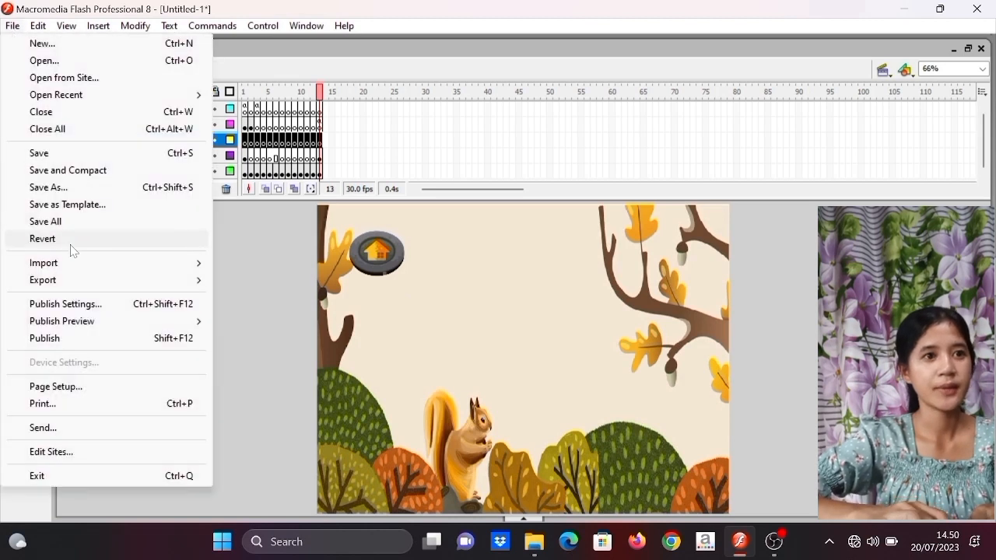
mouse_move(77, 267)
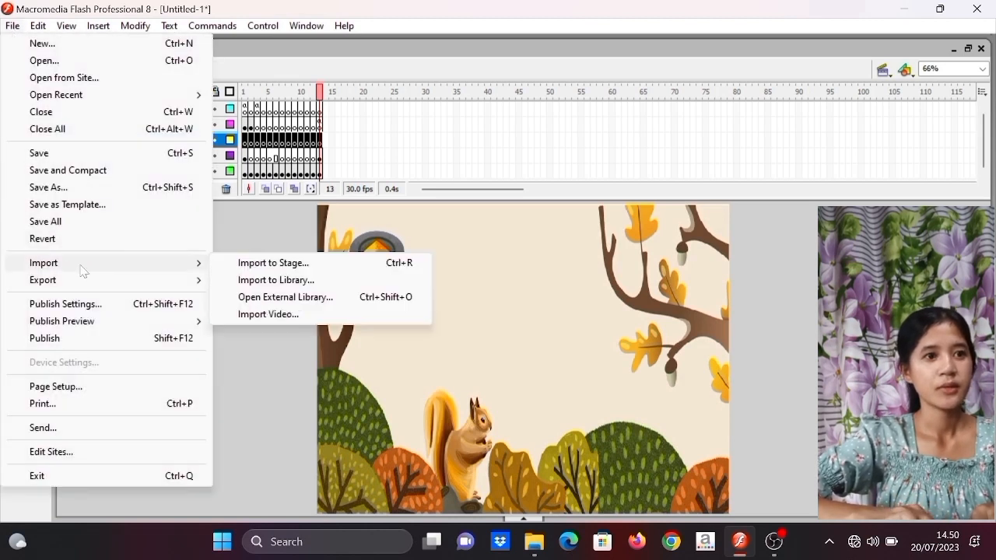
left_click(284, 264)
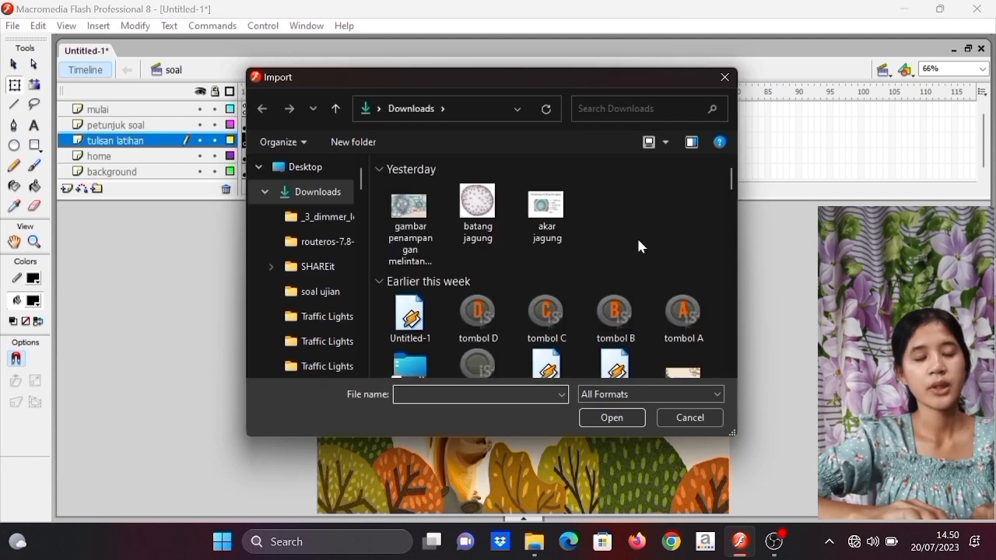
left_click_drag(731, 189, 732, 209)
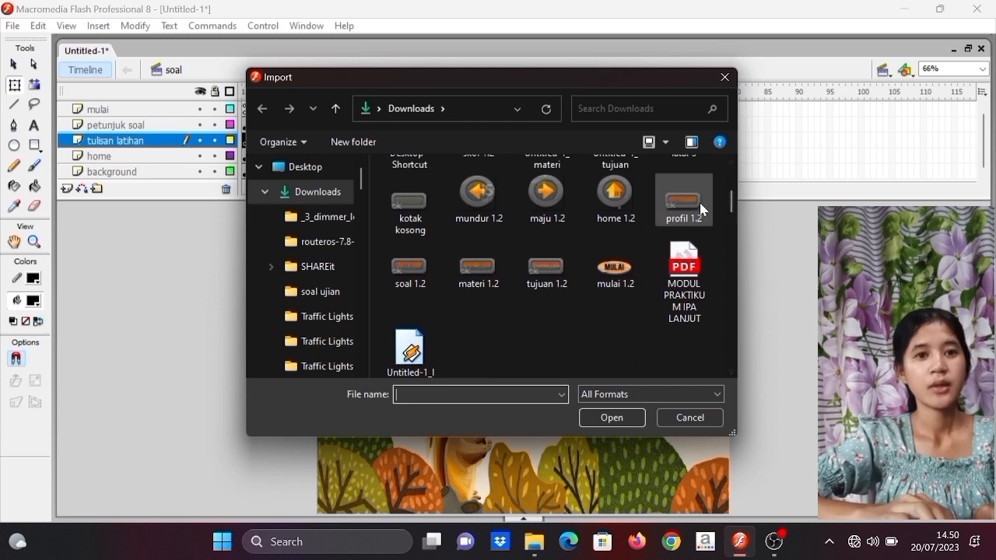
left_click(416, 267)
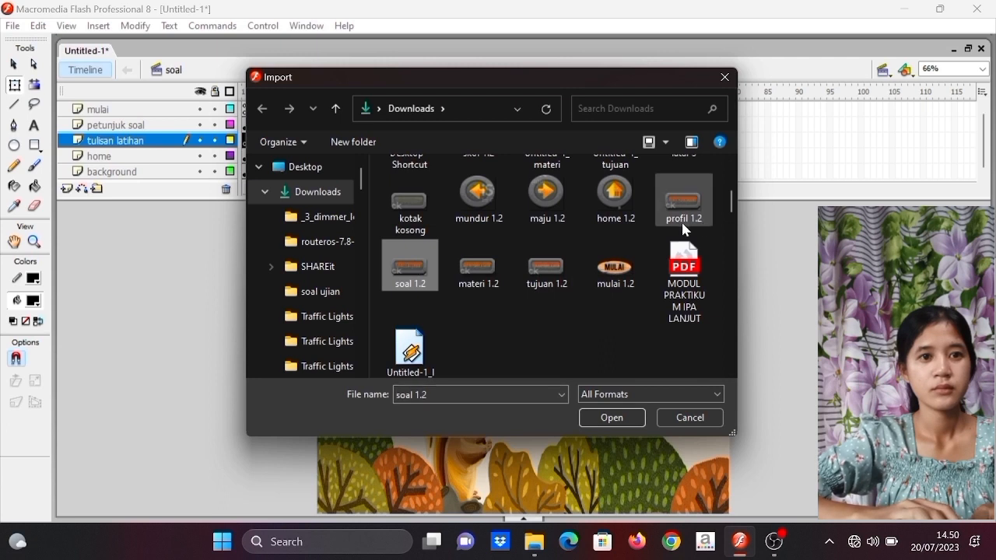
left_click(597, 416)
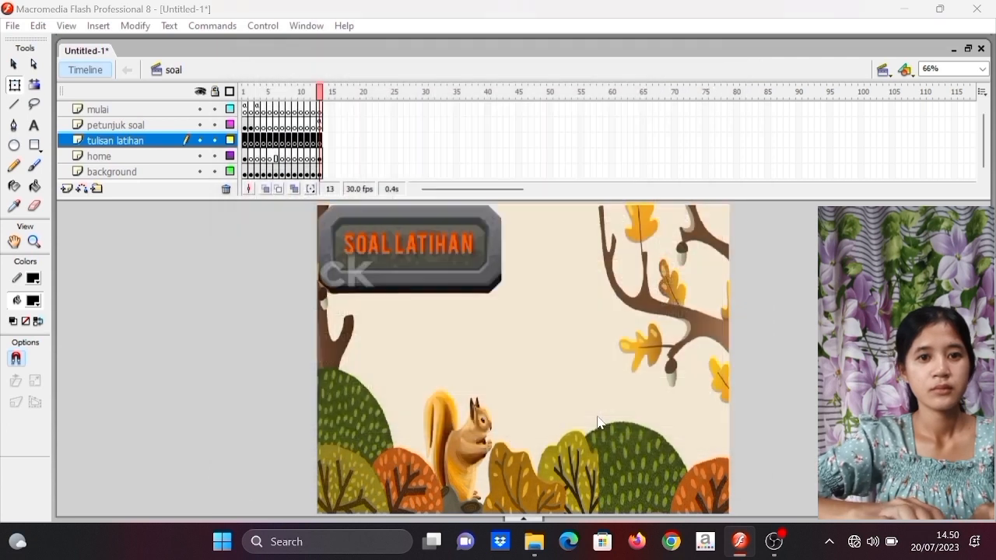
left_click(538, 305)
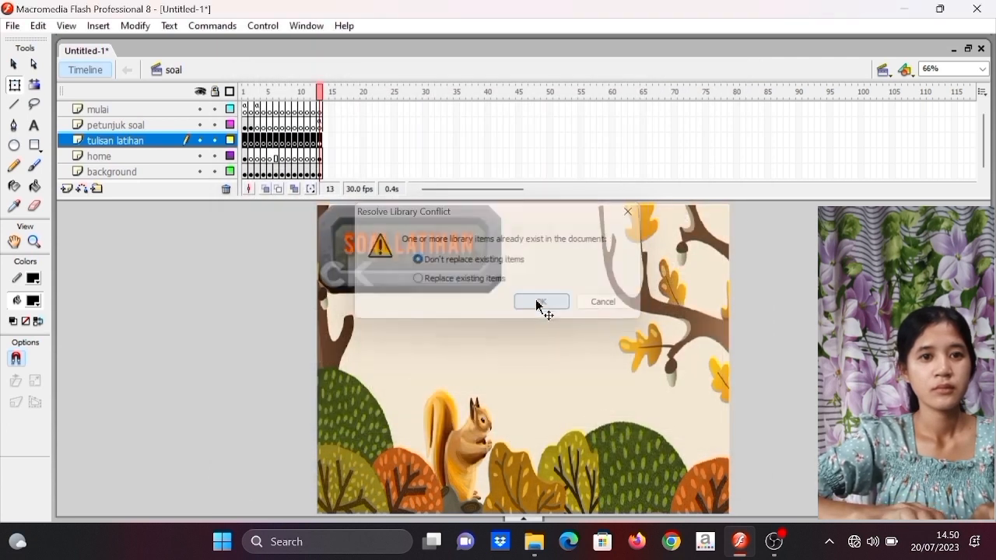
- Scale down the SOAL LATIHAN sign and place it level with the home button in the stage's upper centre
left_click(474, 264)
left_click_drag(475, 264, 610, 283)
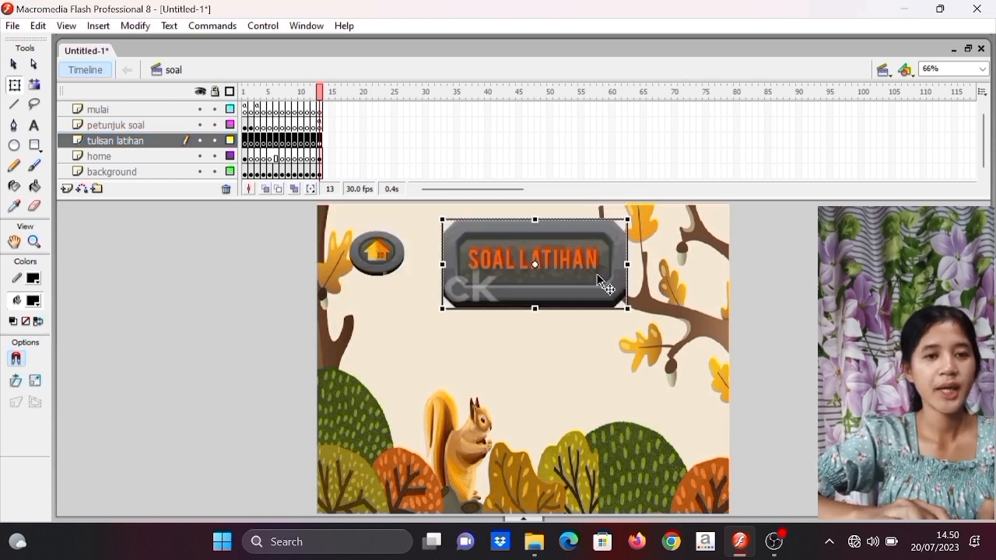
left_click_drag(444, 307, 475, 290)
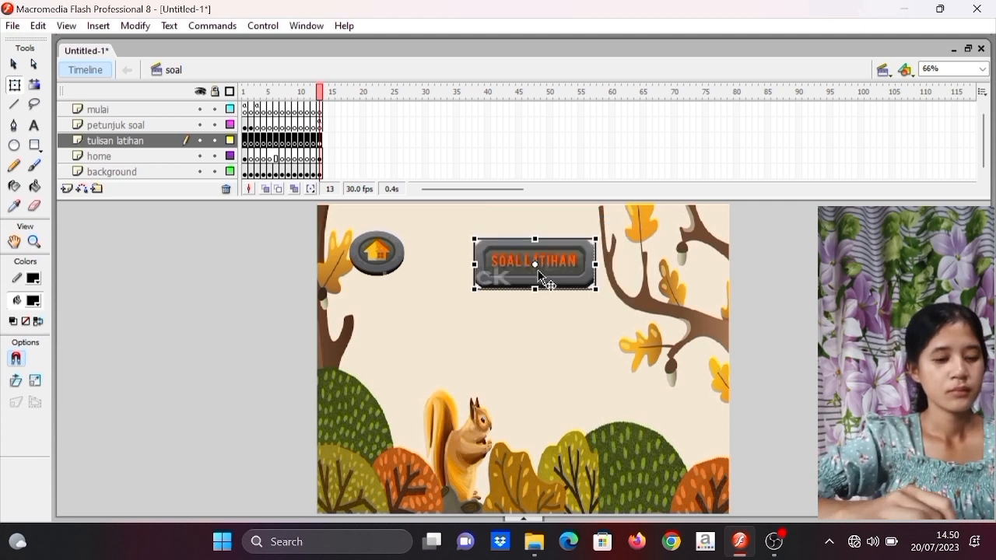
left_click_drag(472, 289, 454, 290)
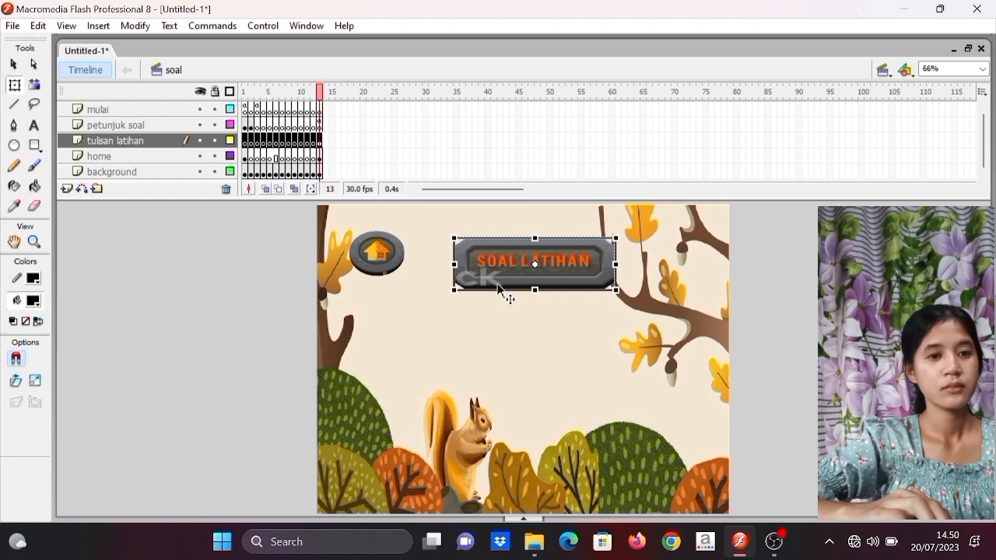
left_click_drag(455, 291, 477, 265)
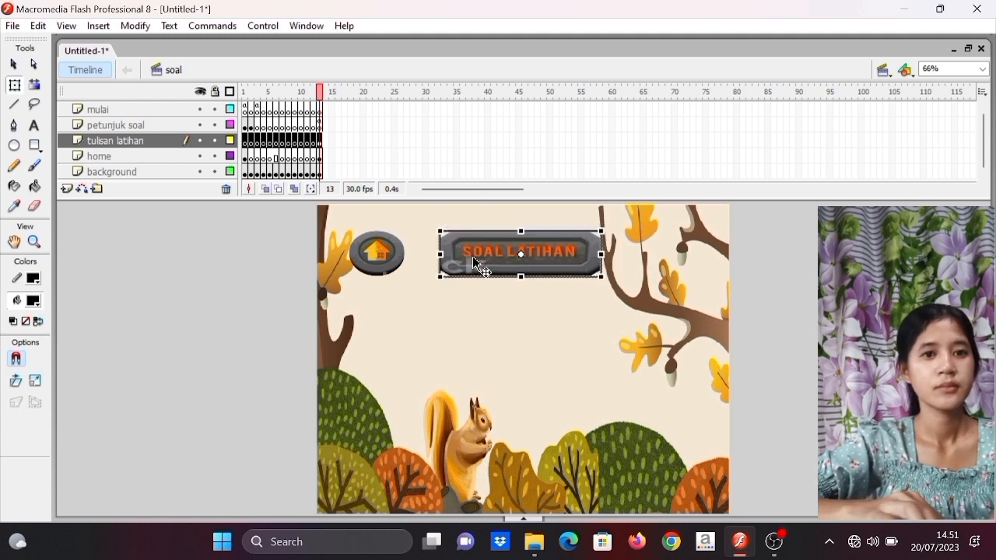
left_click(473, 311)
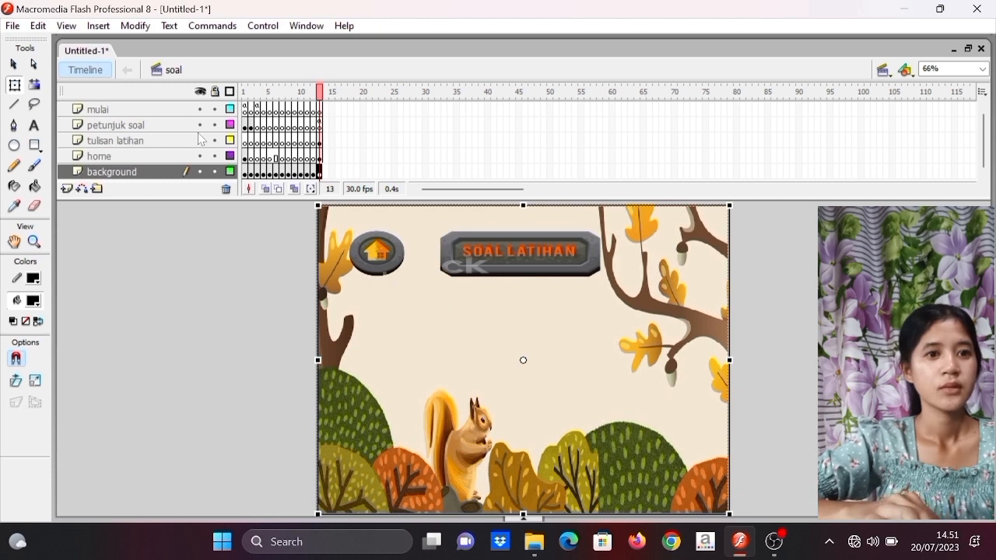
- Draw a wide text box on the petunjuk soal layer below the SOAL LATIHAN sign
left_click(143, 130)
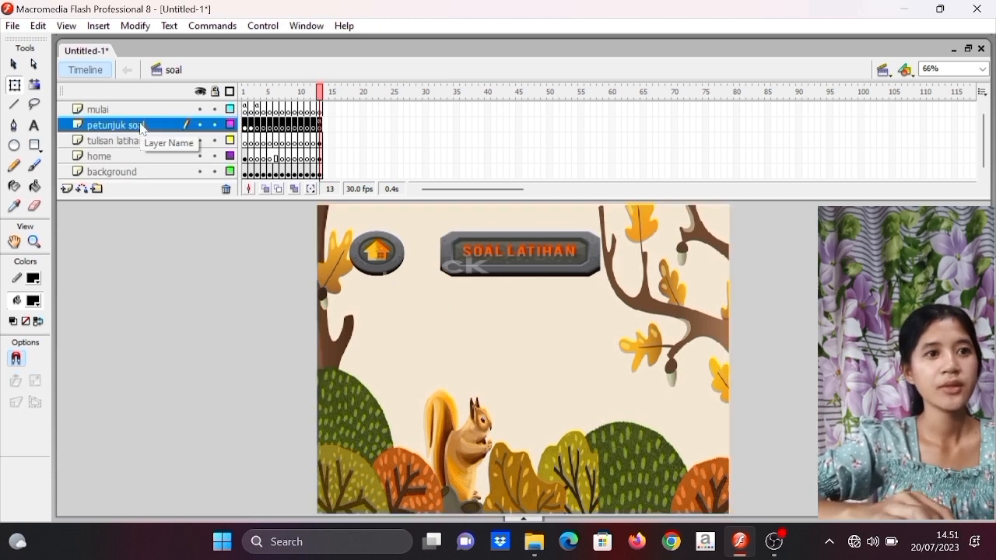
left_click(32, 127)
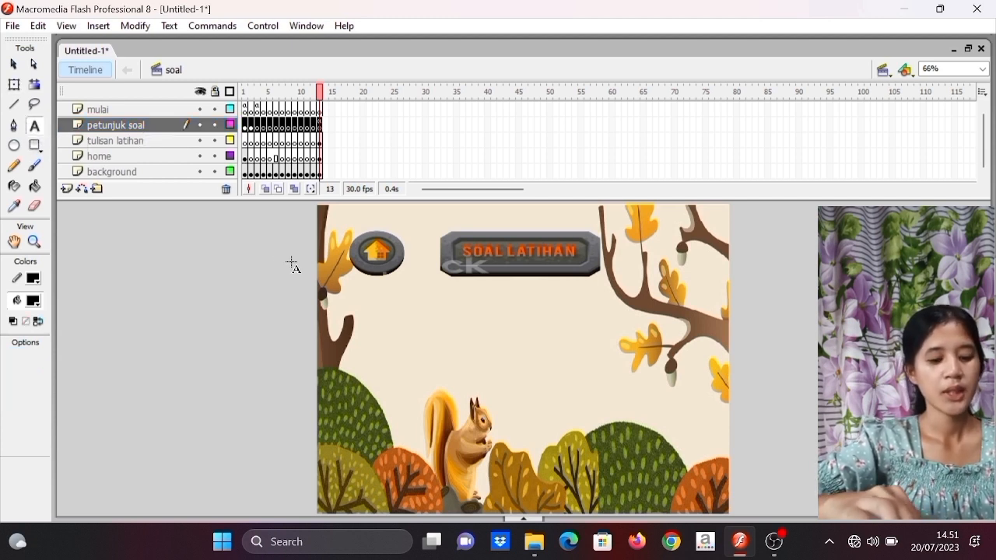
left_click_drag(398, 315, 689, 418)
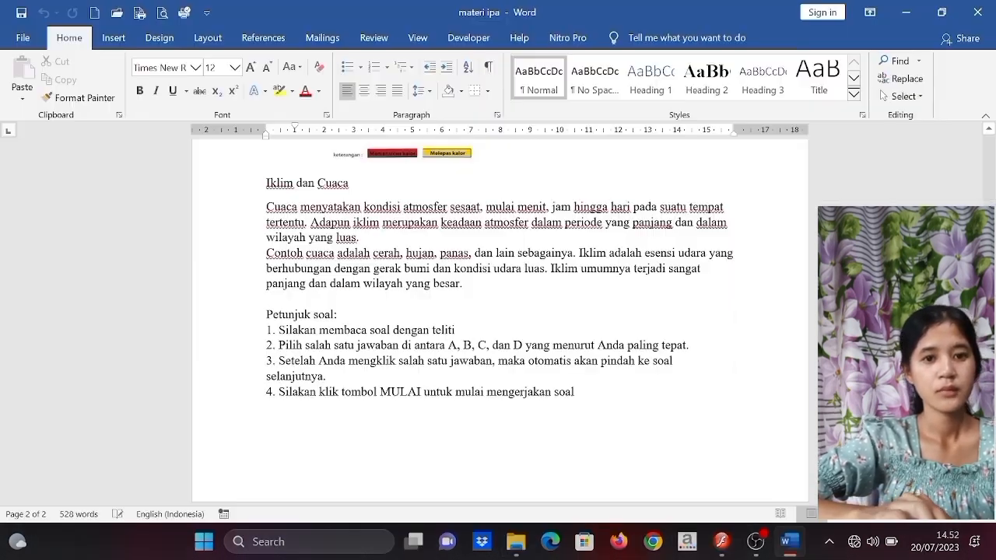
- Copy the "Petunjuk soal" heading and its four instructions from the Word document materi ipa, and paste them into the Flash text box
left_click_drag(267, 314, 632, 397)
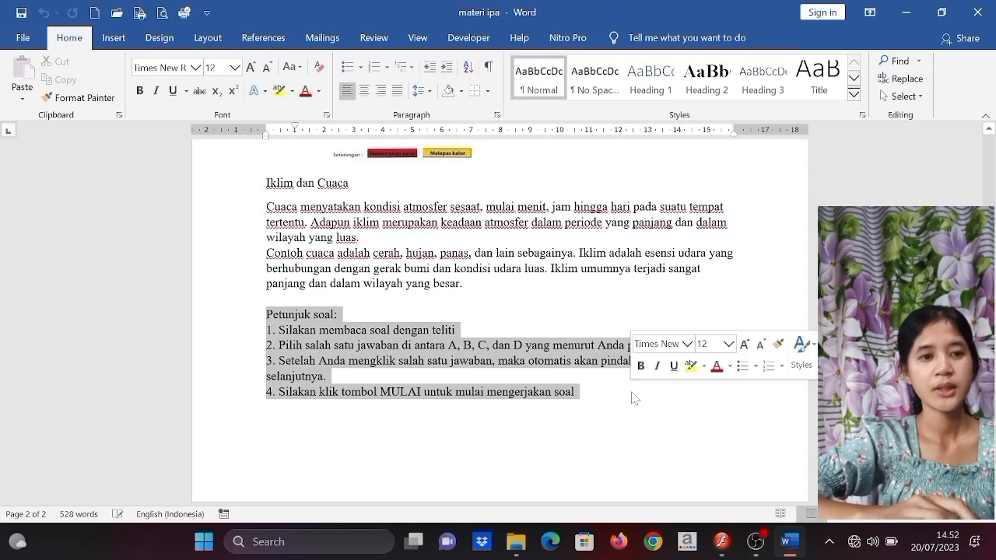
key("ctrl+c")
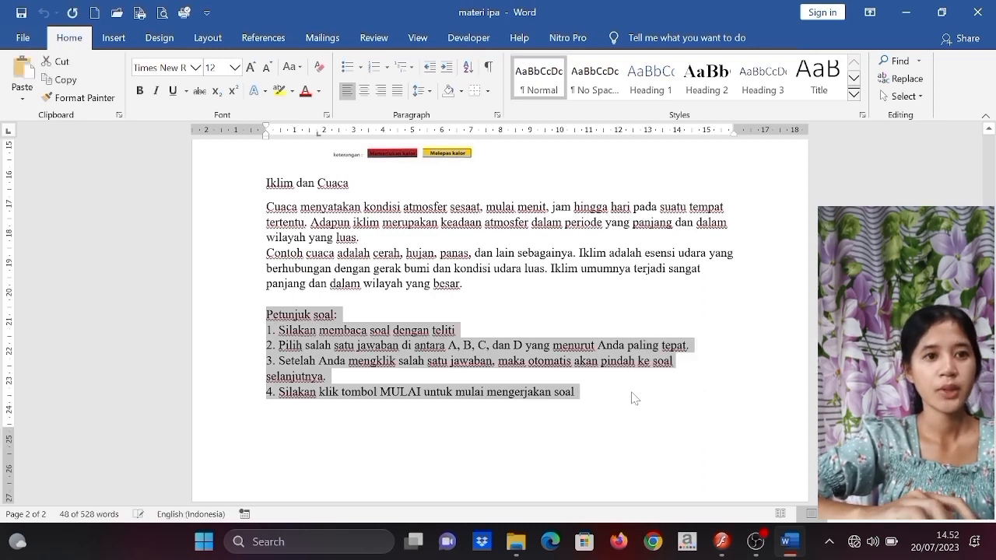
mouse_move(724, 549)
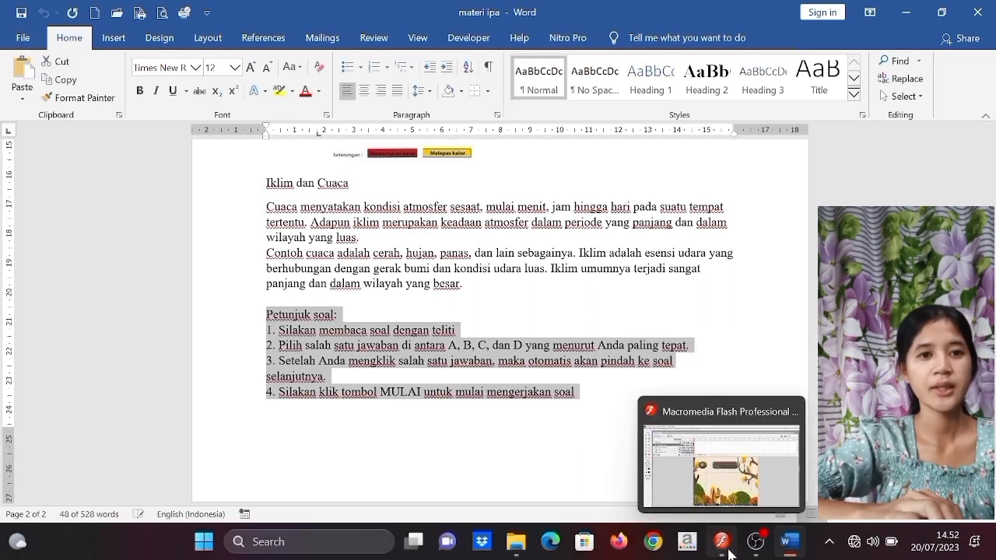
left_click(732, 501)
left_click(581, 334)
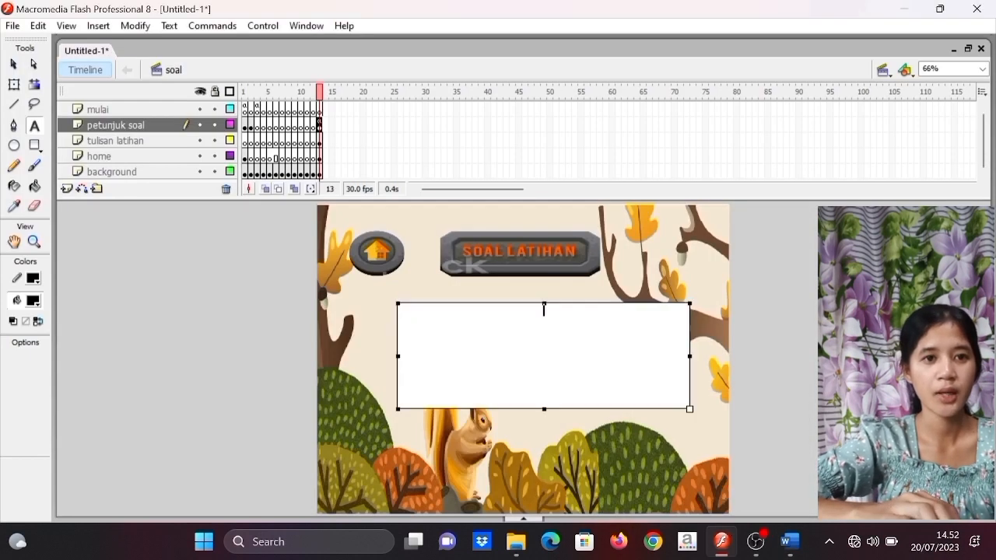
key("ctrl+v")
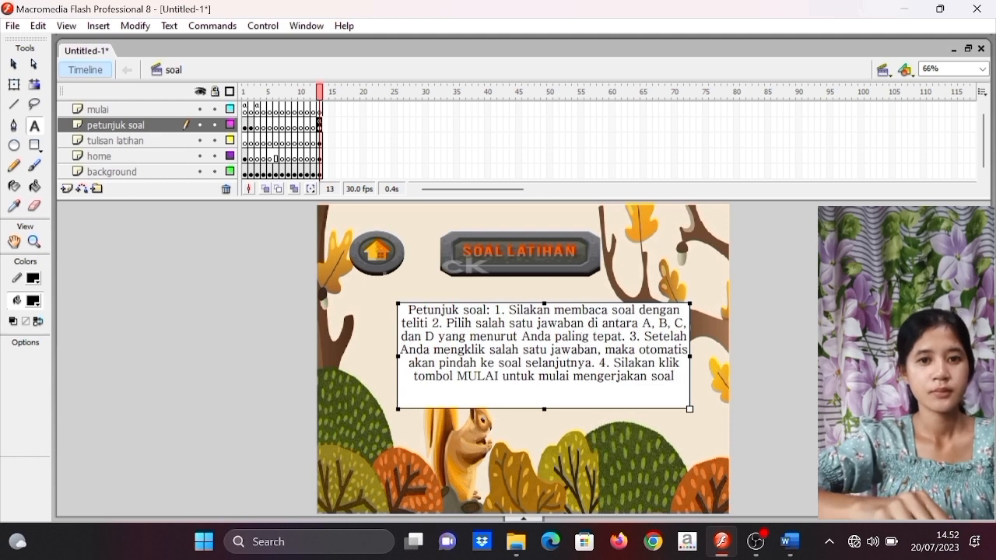
- Put a line break after the "Petunjuk soal:" heading and align the whole text left
key("Return")
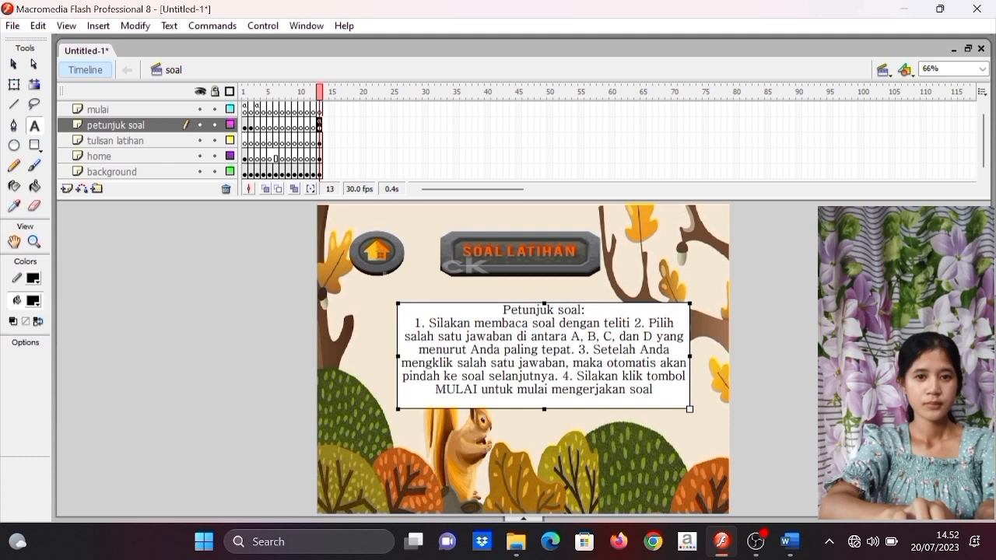
left_click_drag(503, 310, 652, 389)
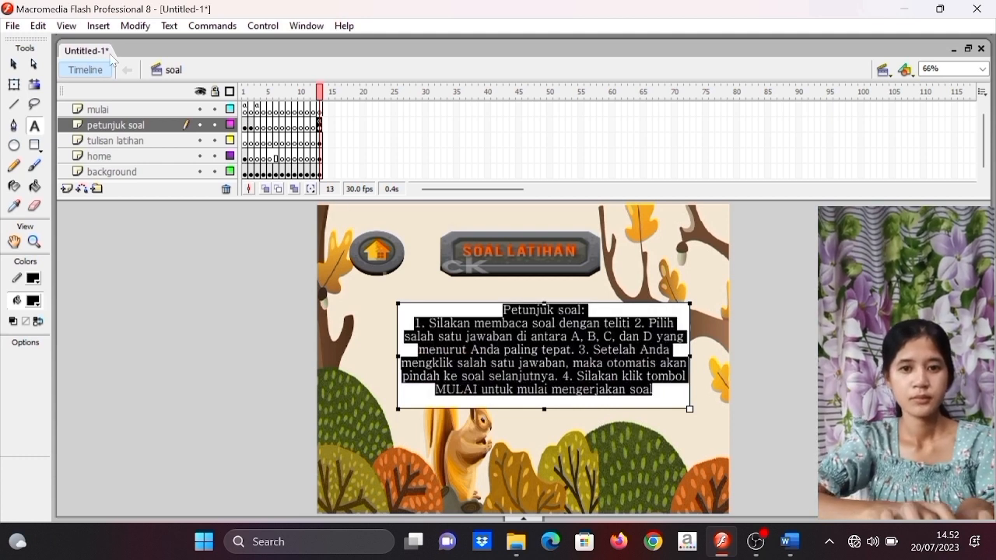
left_click(169, 26)
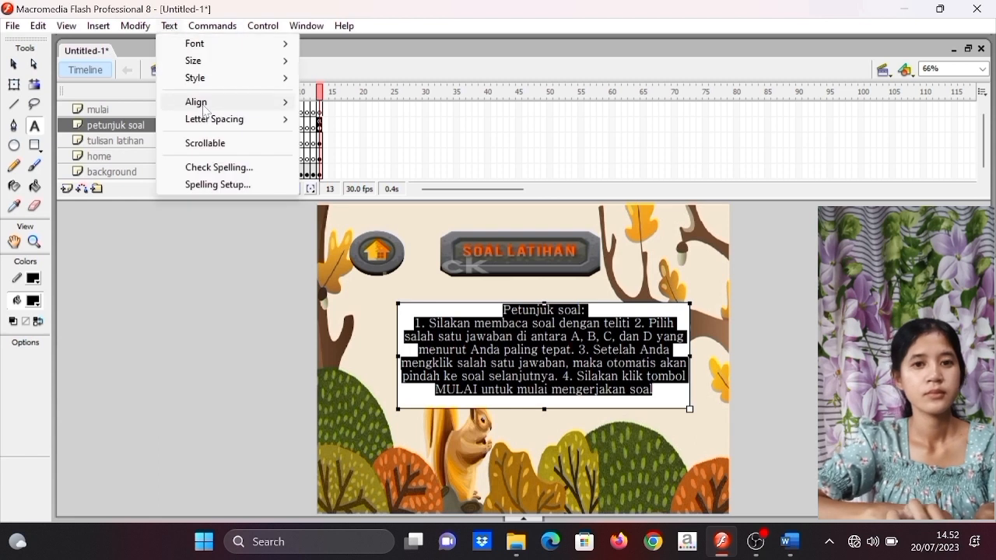
mouse_move(206, 111)
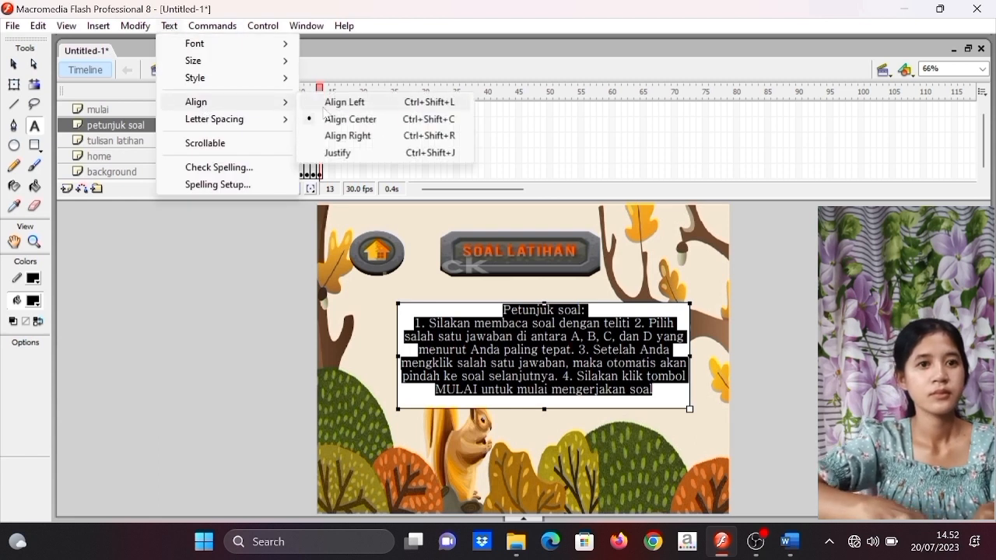
left_click(335, 105)
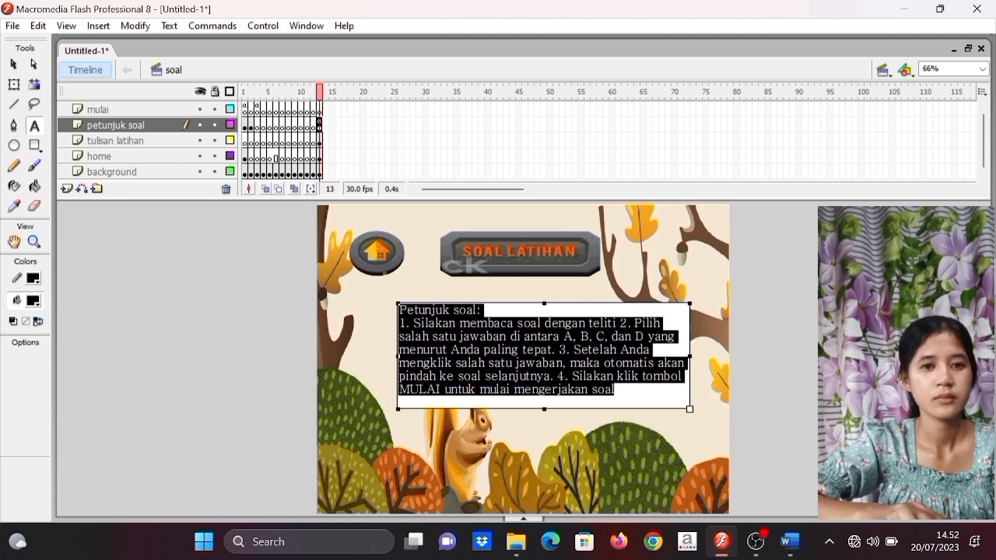
- Insert line breaks so that instructions 2, 3 and 4 each start on their own line
left_click(619, 323)
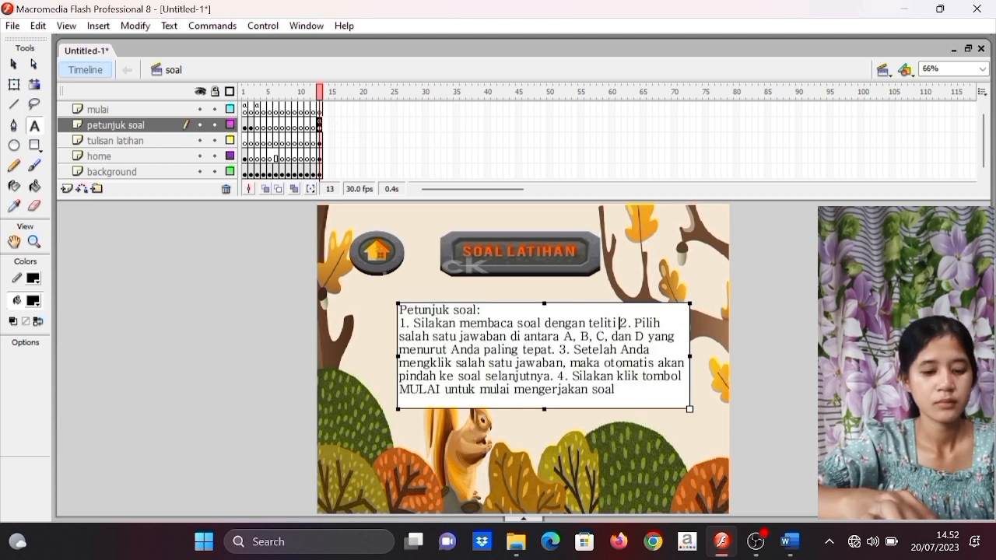
key("Return")
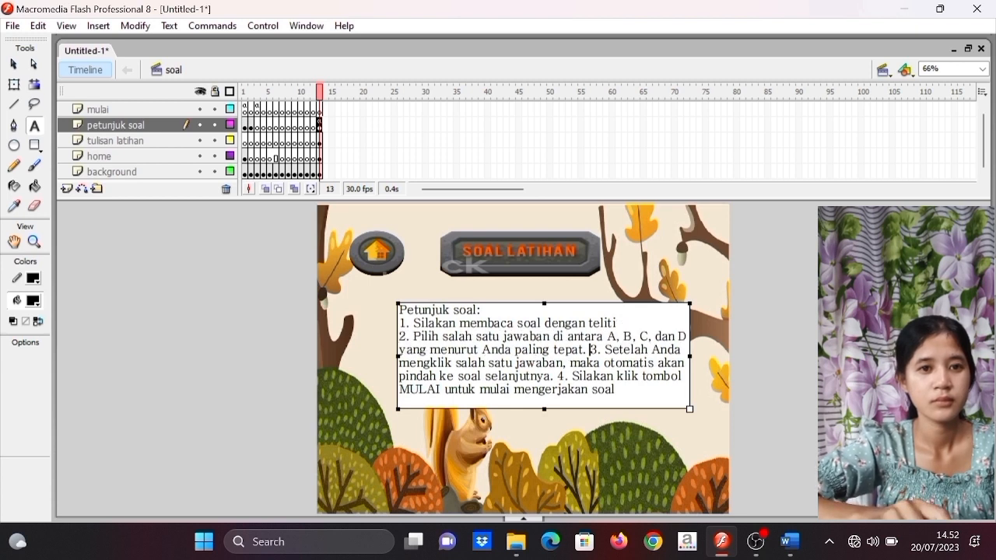
key("Return")
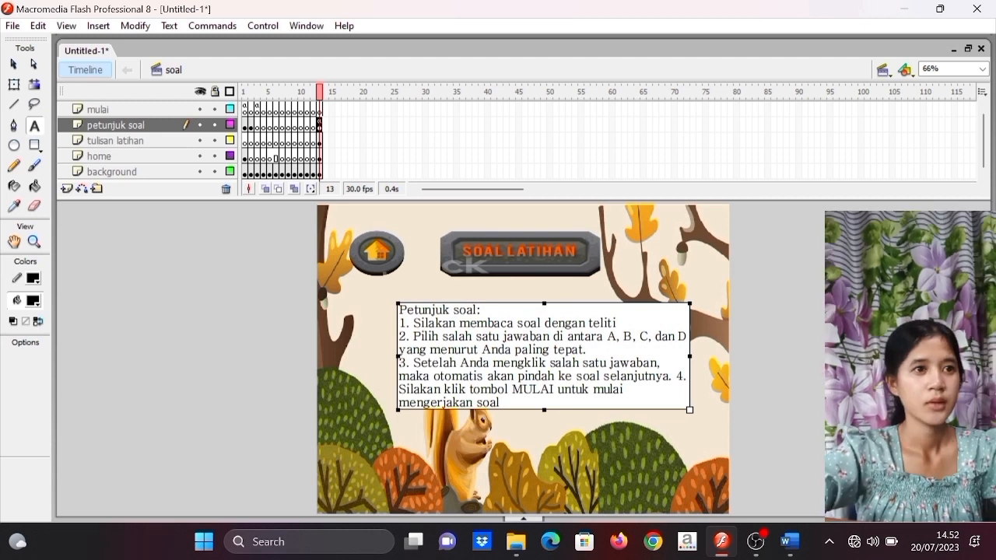
key("Return")
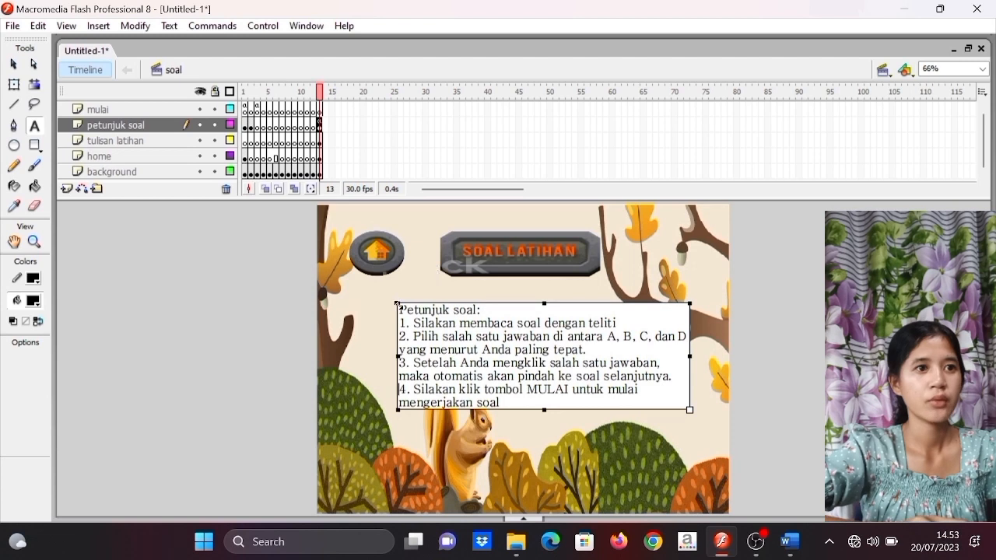
- Make the whole instruction text bold and extend its text box slightly downward below the last line
left_click_drag(398, 305, 501, 403)
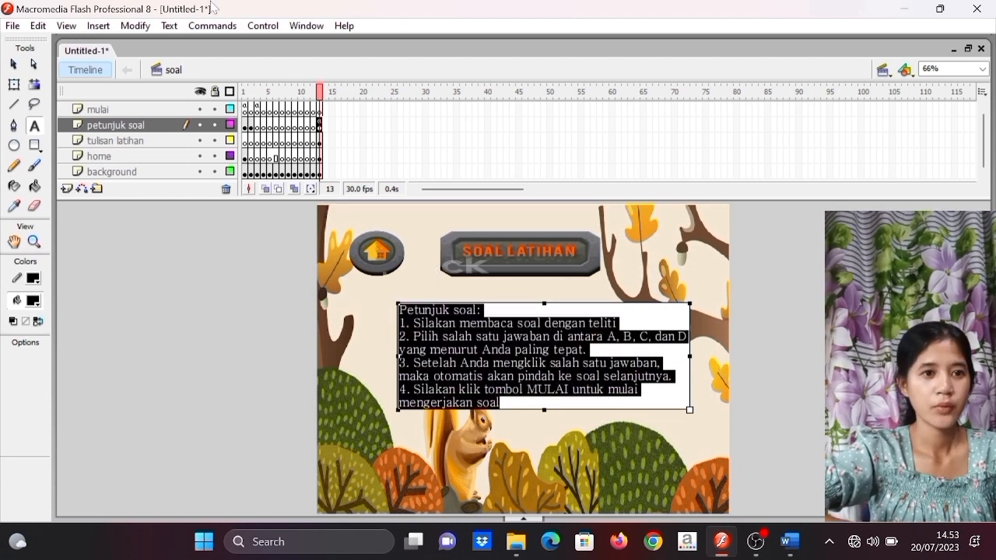
left_click(169, 27)
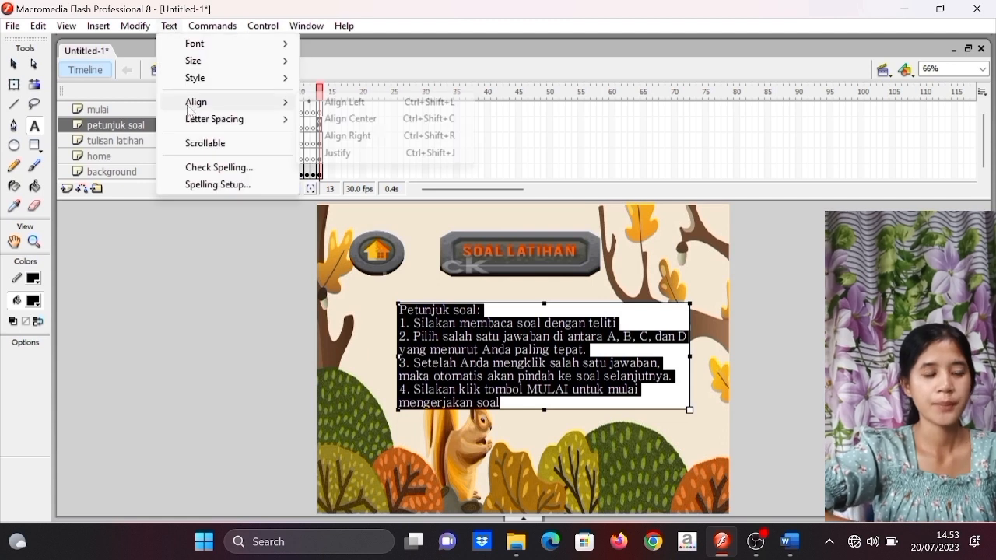
mouse_move(214, 127)
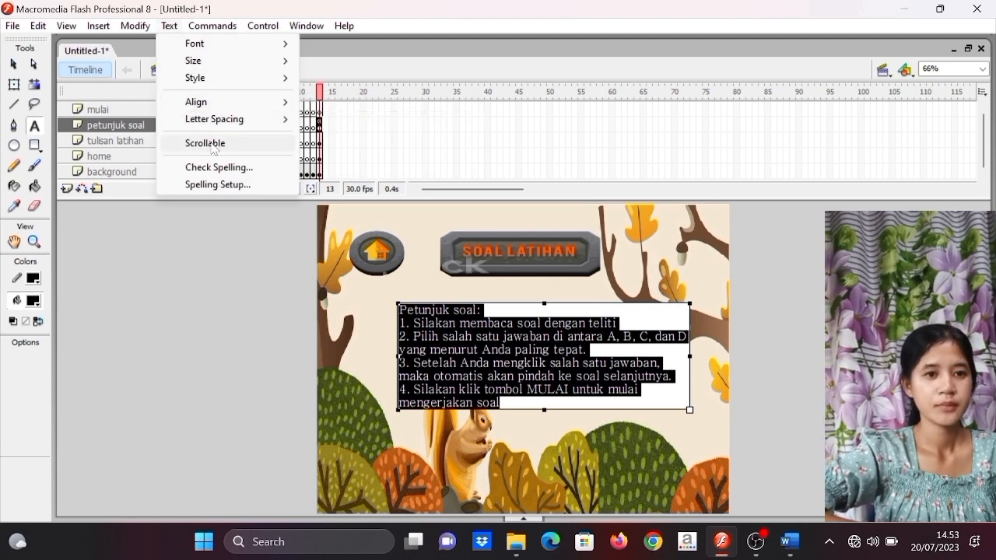
mouse_move(222, 87)
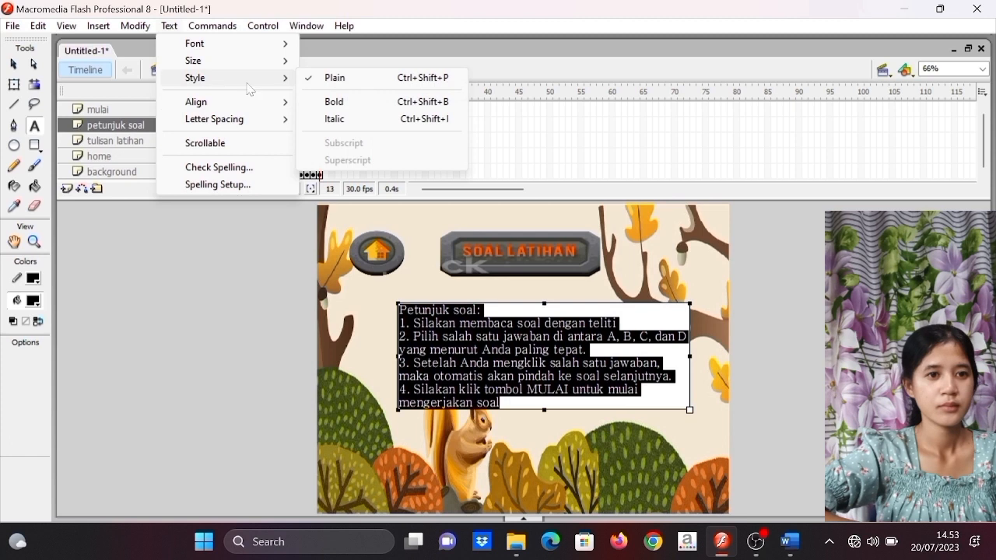
left_click(335, 102)
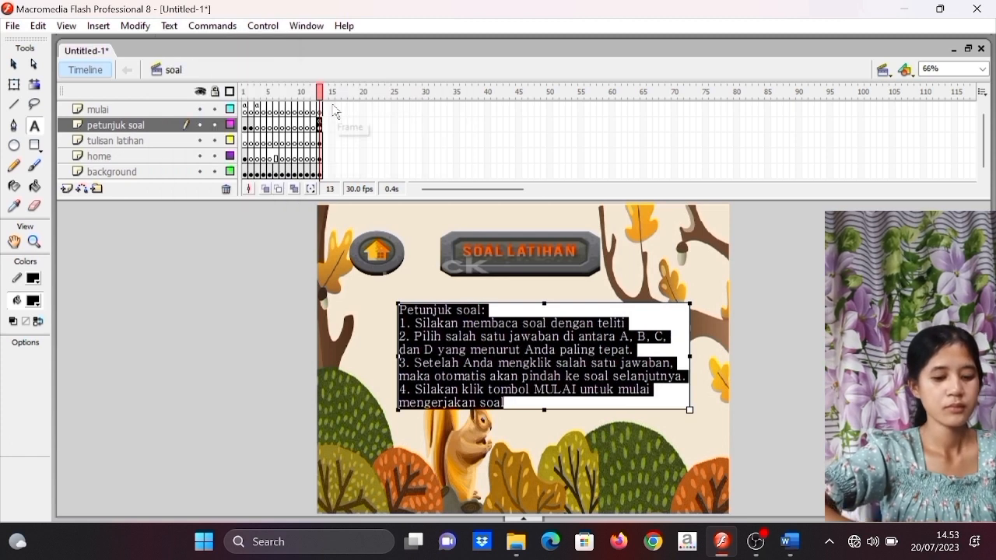
left_click(504, 402)
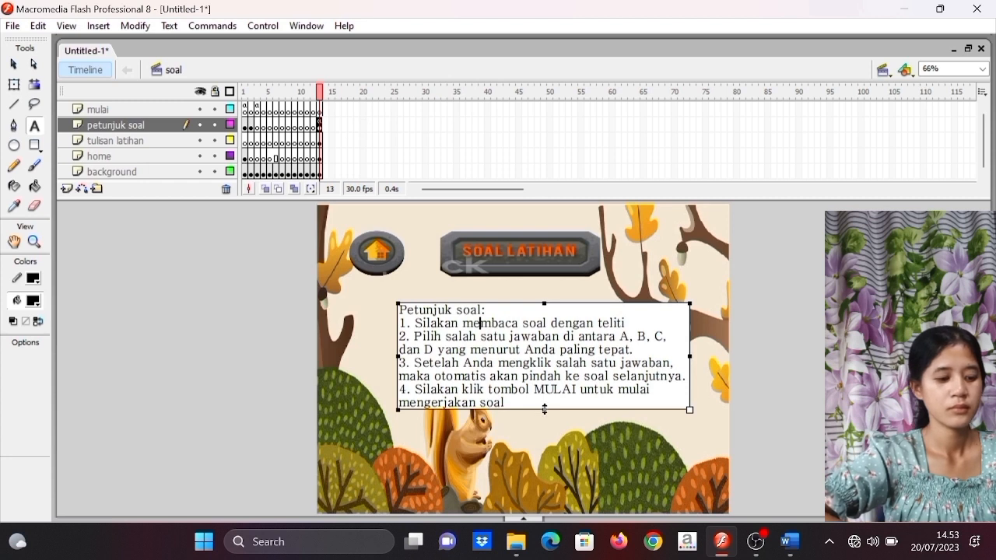
left_click_drag(545, 409, 545, 425)
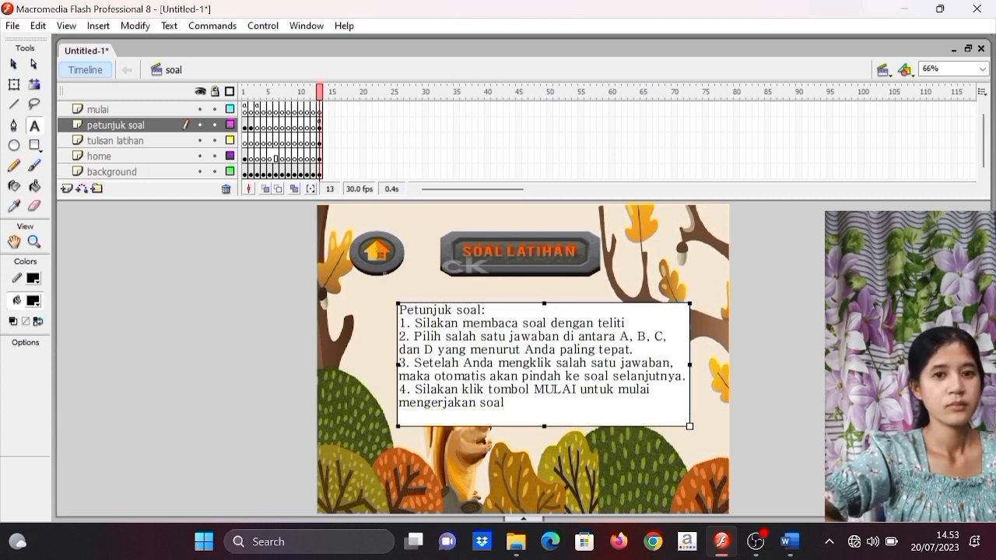
- Import the picture mulai 1.2 from Downloads onto the stage without replacing the existing library items
left_click(9, 26)
mouse_move(88, 270)
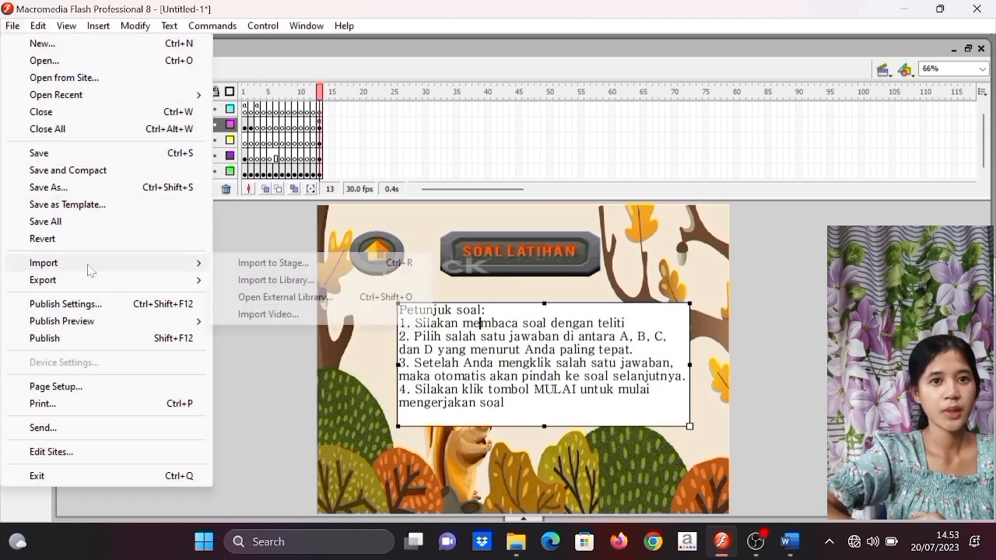
left_click(246, 263)
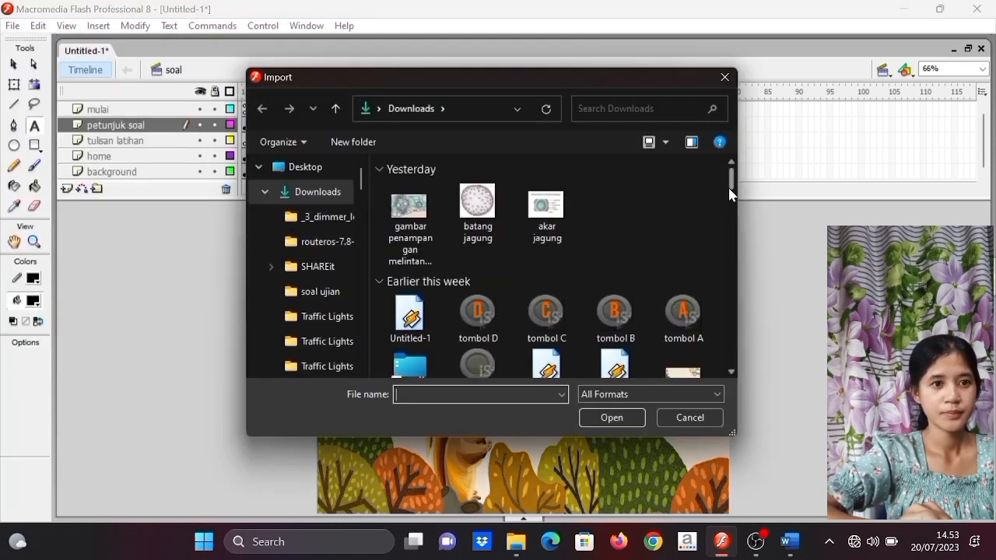
scroll(731, 194, "down", 5)
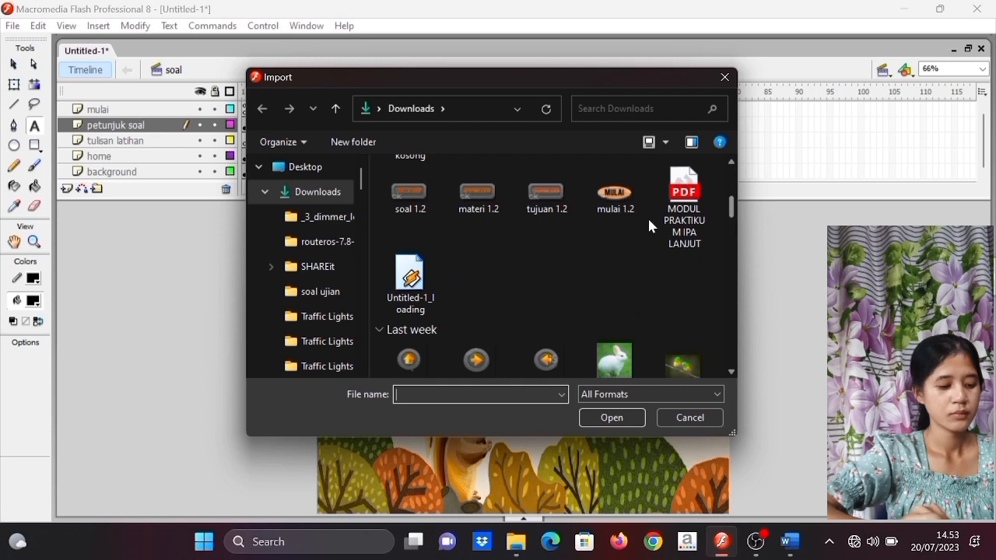
left_click(623, 219)
left_click(613, 417)
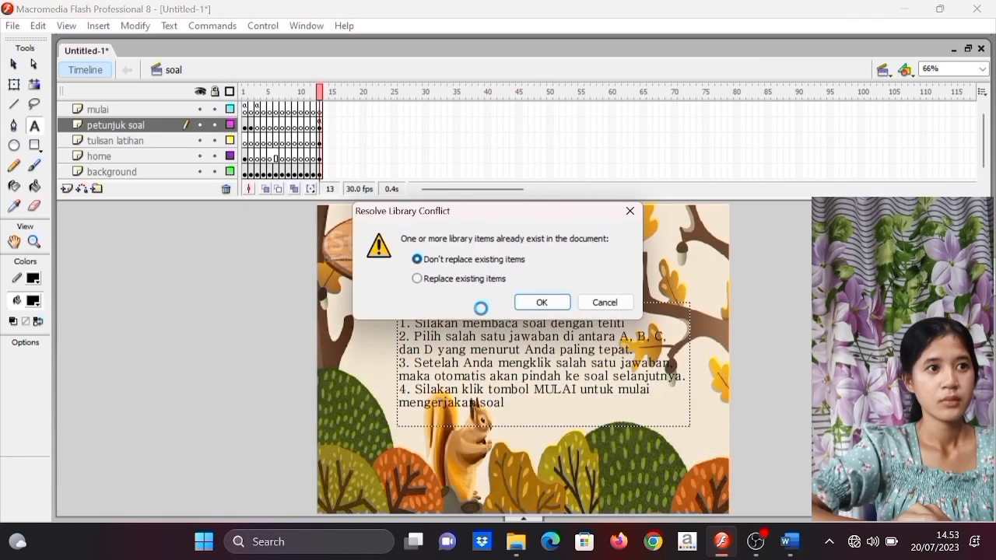
left_click(544, 304)
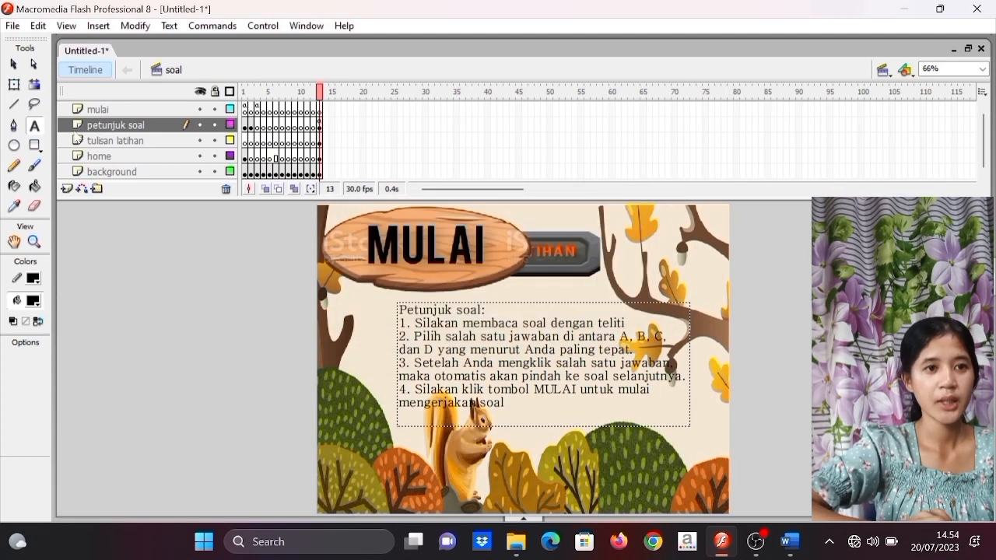
- Shrink the MULAI picture with Free Transform and place it below the instructions, beside the squirrel
left_click(14, 85)
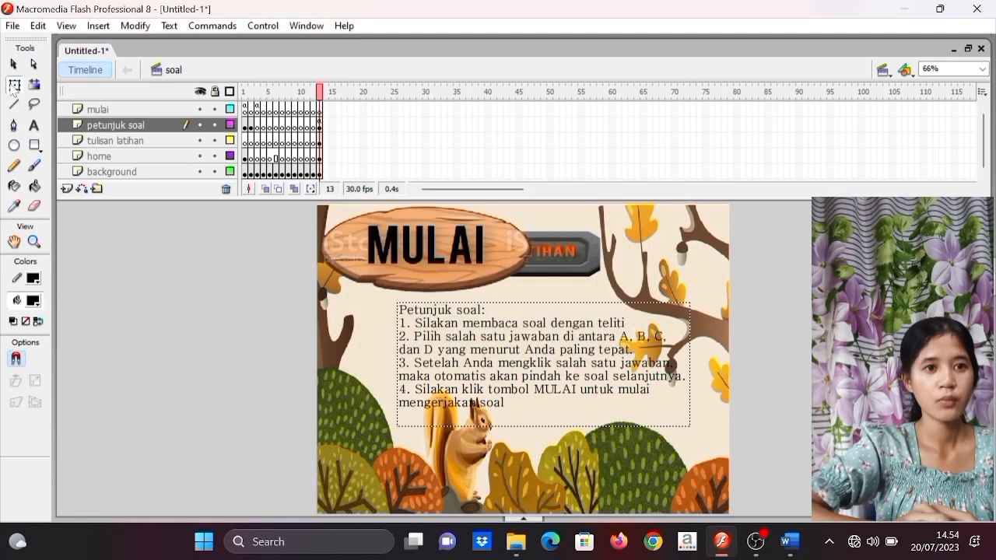
left_click(369, 251)
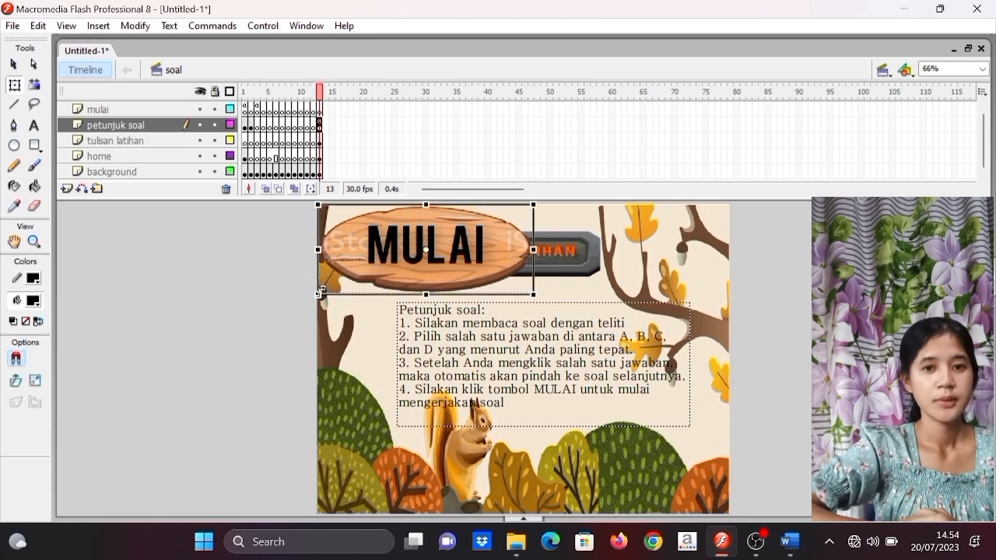
left_click_drag(318, 294, 356, 272)
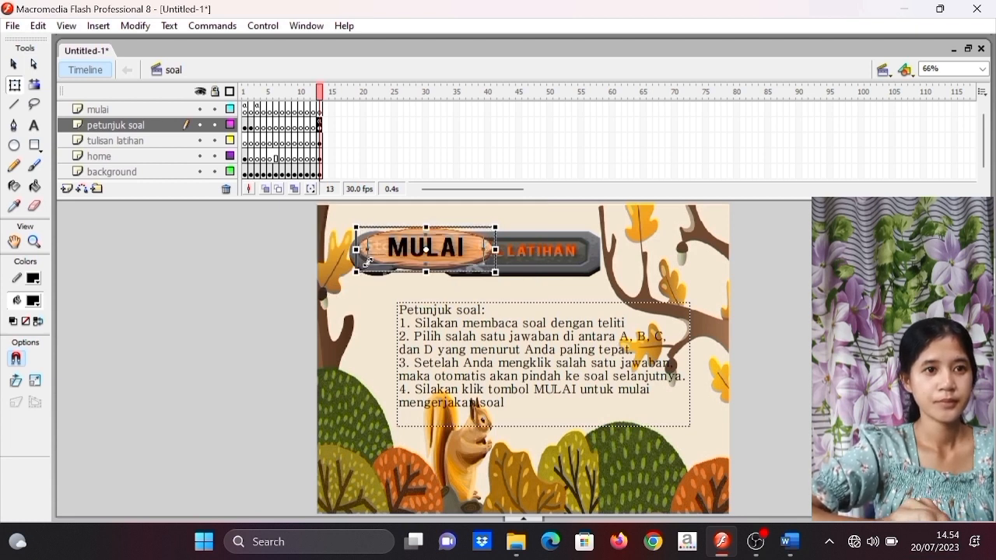
left_click_drag(357, 271, 371, 269)
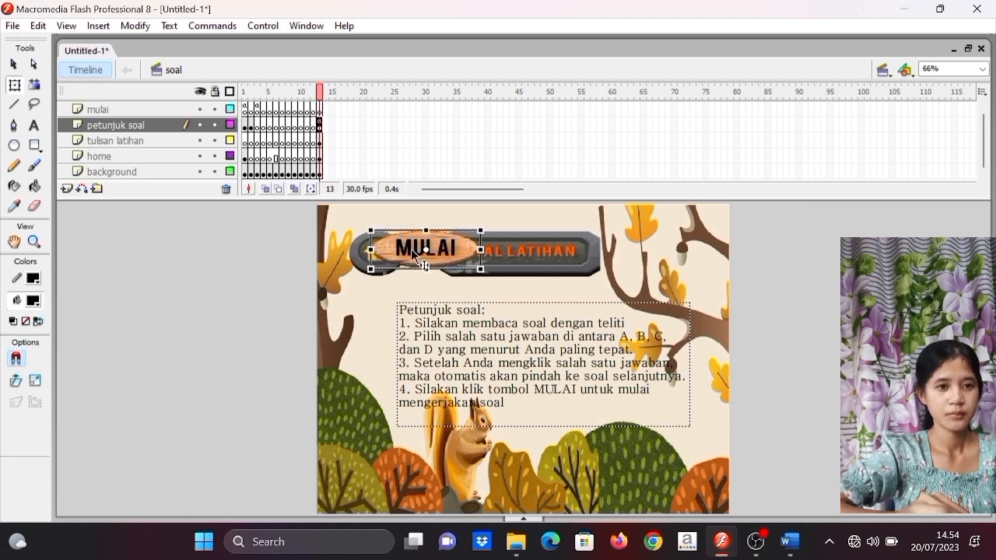
left_click_drag(501, 462, 522, 471)
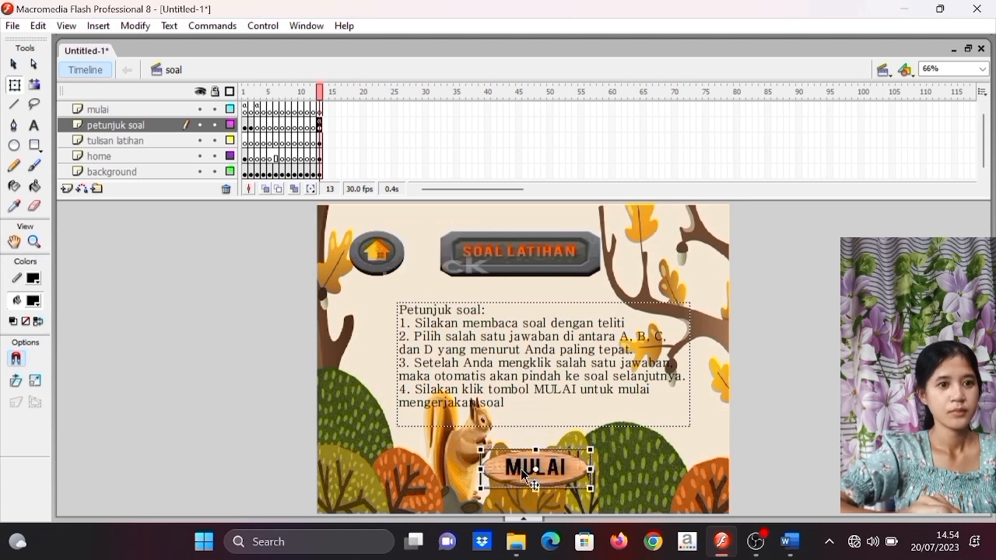
left_click(476, 472)
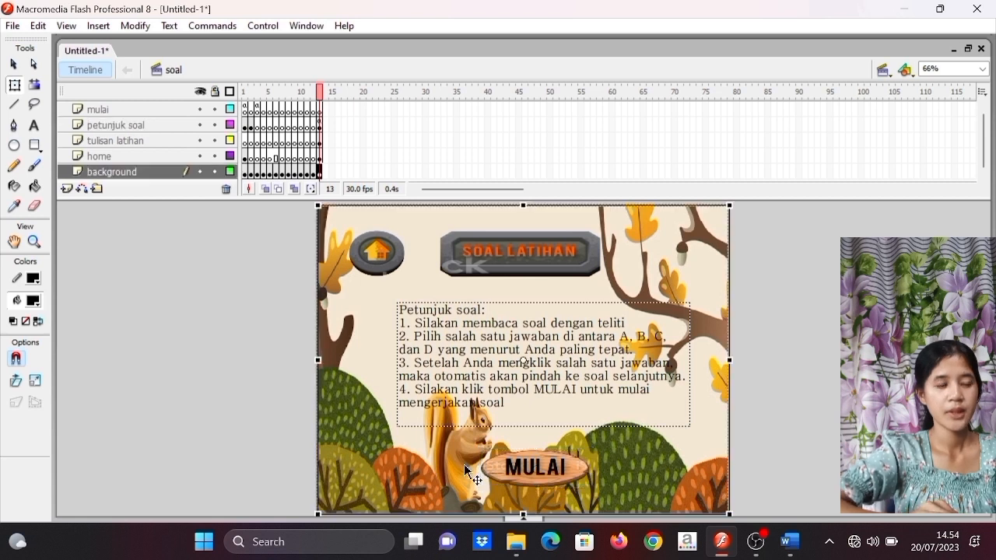
left_click(523, 471)
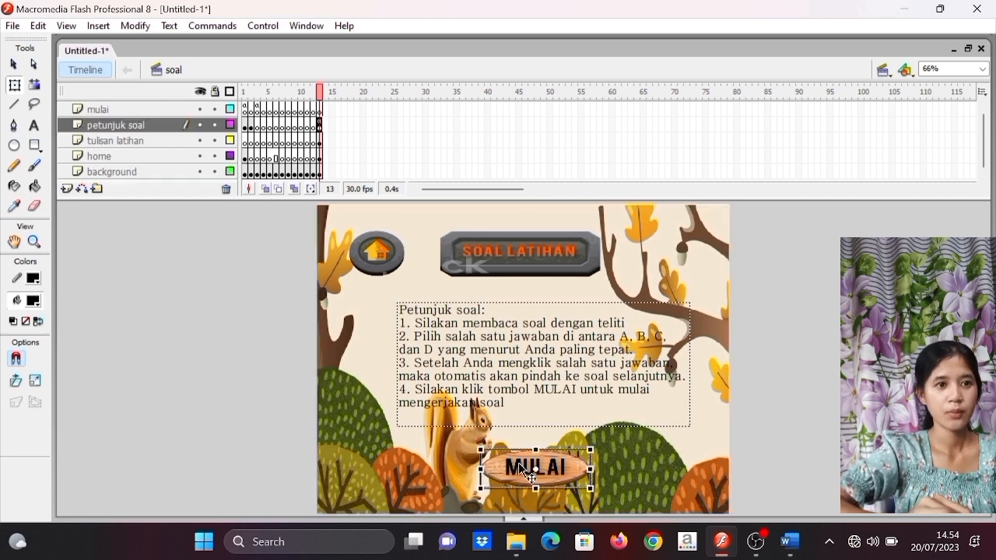
- Try to convert the home picture into a button symbol named "tombol home"
left_click(373, 255)
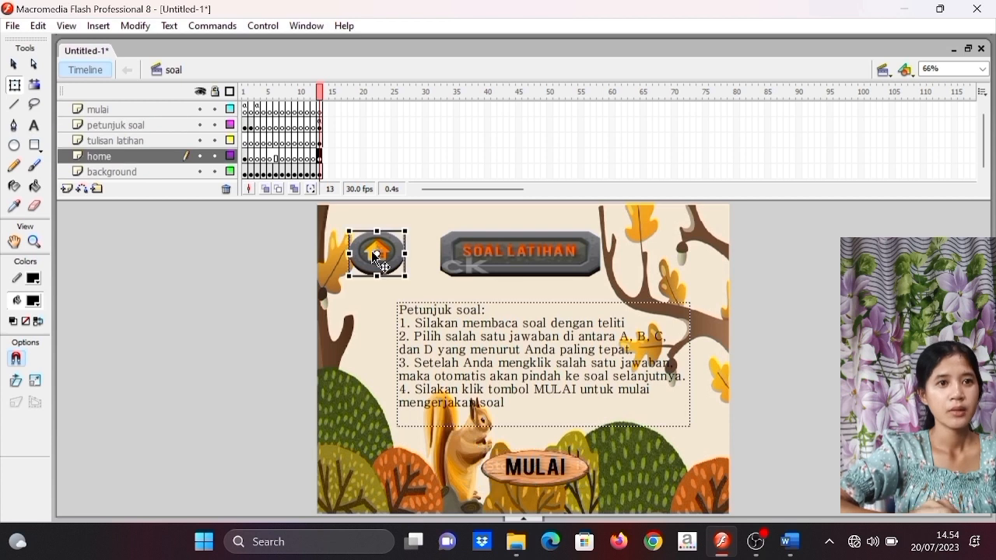
right_click(373, 254)
mouse_move(452, 386)
left_click(451, 479)
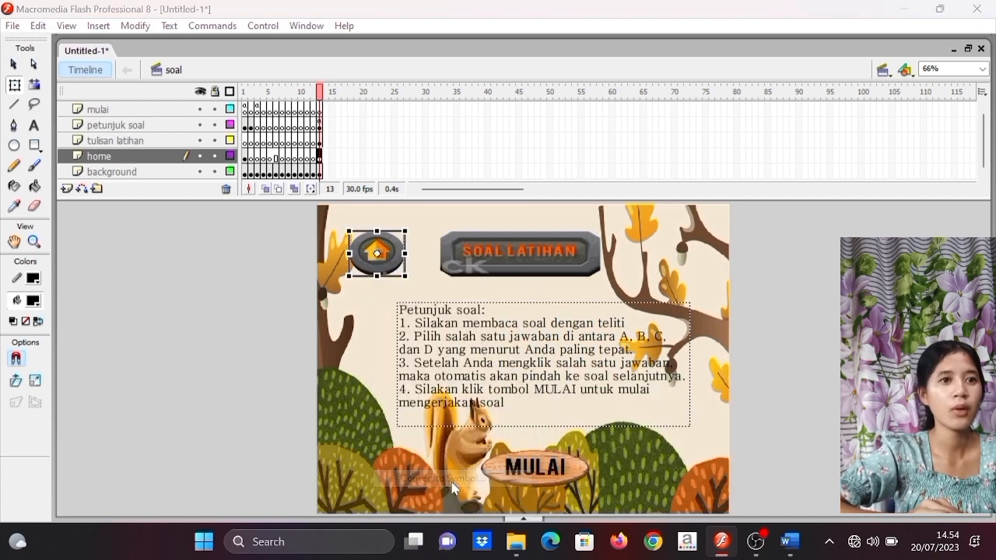
key("BackSpace")
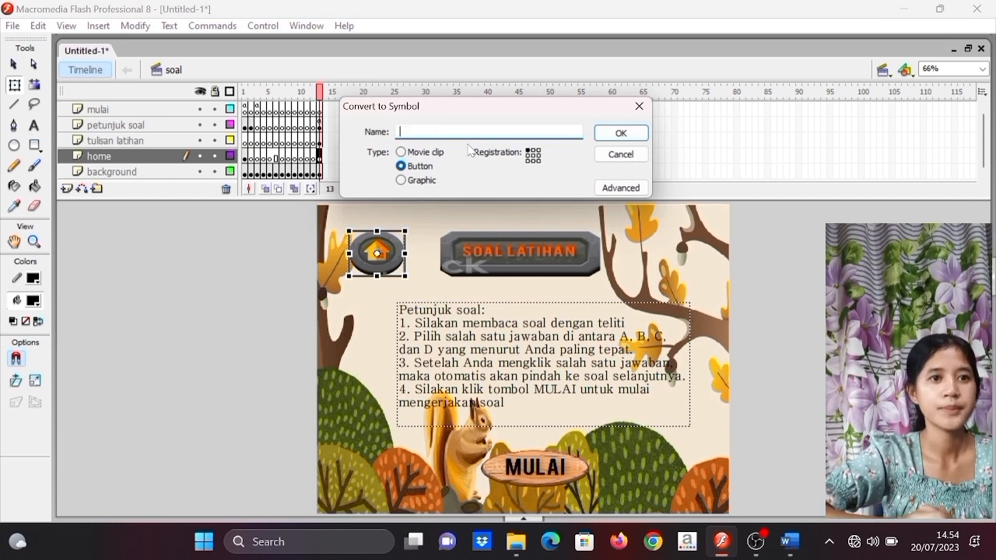
type("tom")
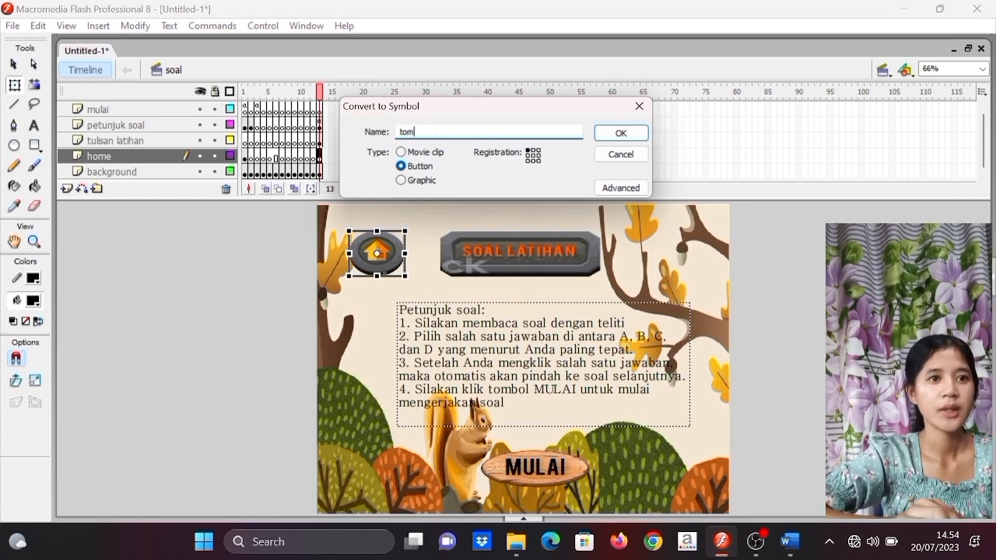
type("bol home")
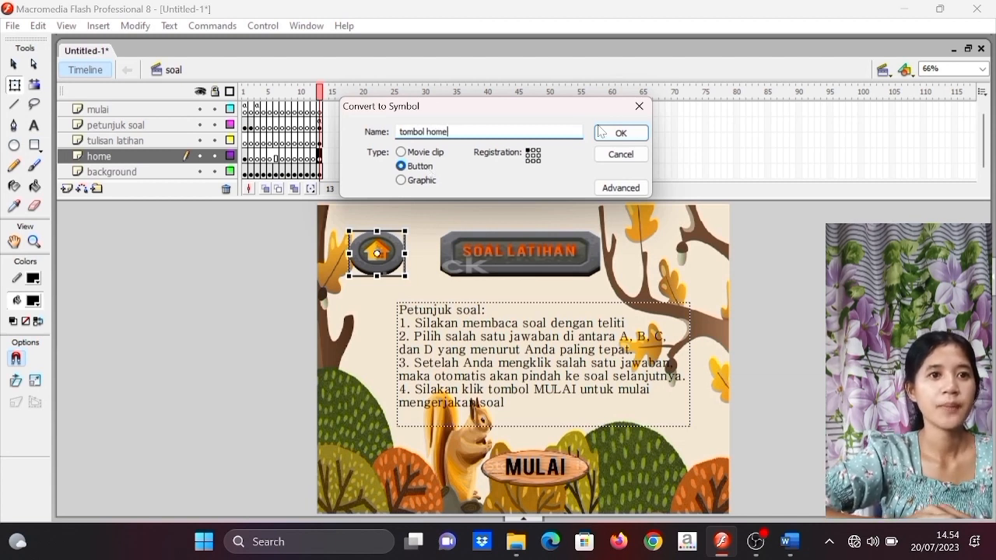
left_click(623, 135)
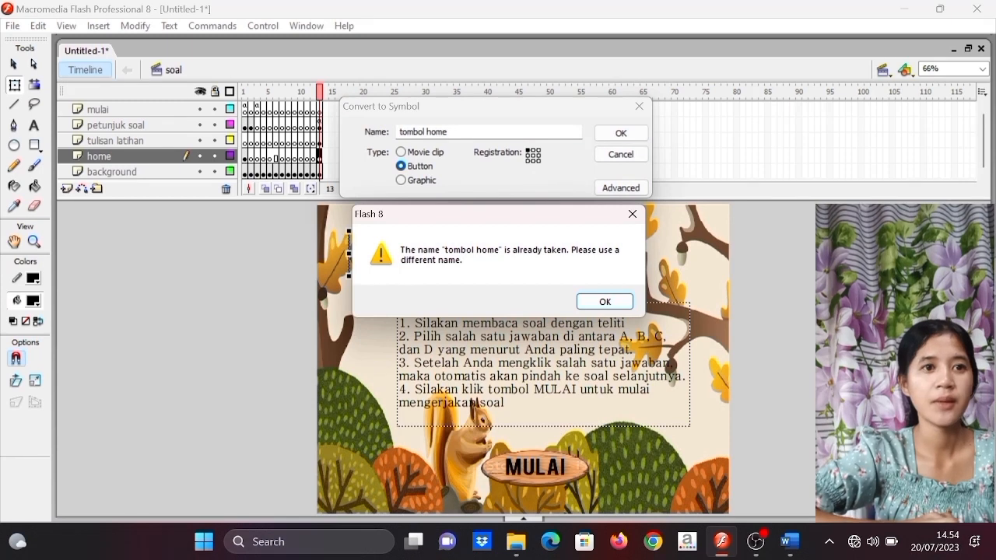
left_click(617, 301)
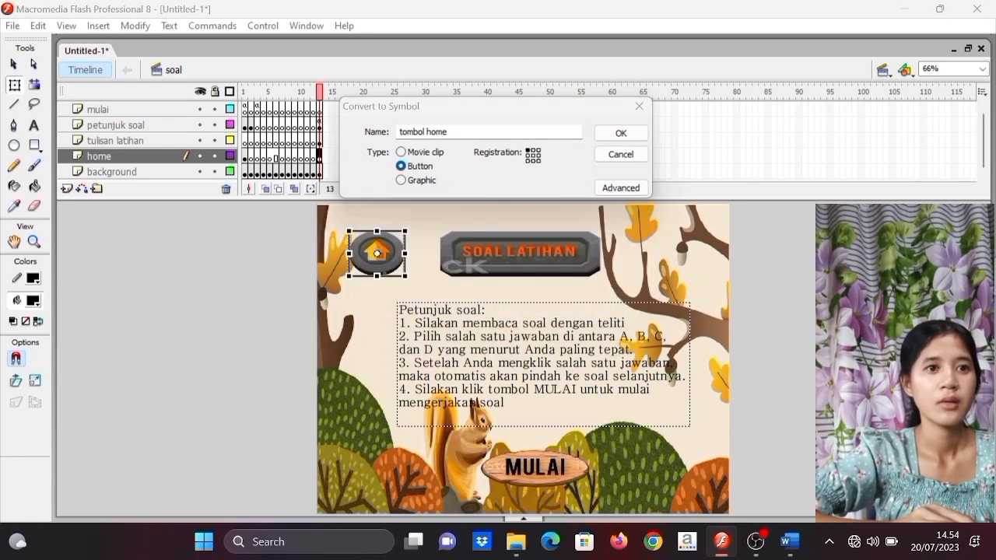
- Change the button symbol's name to "tomb. home" and complete the conversion of the home picture
left_click(423, 132)
key("BackSpace")
key("BackSpace")
key("BackSpace")
type("b.")
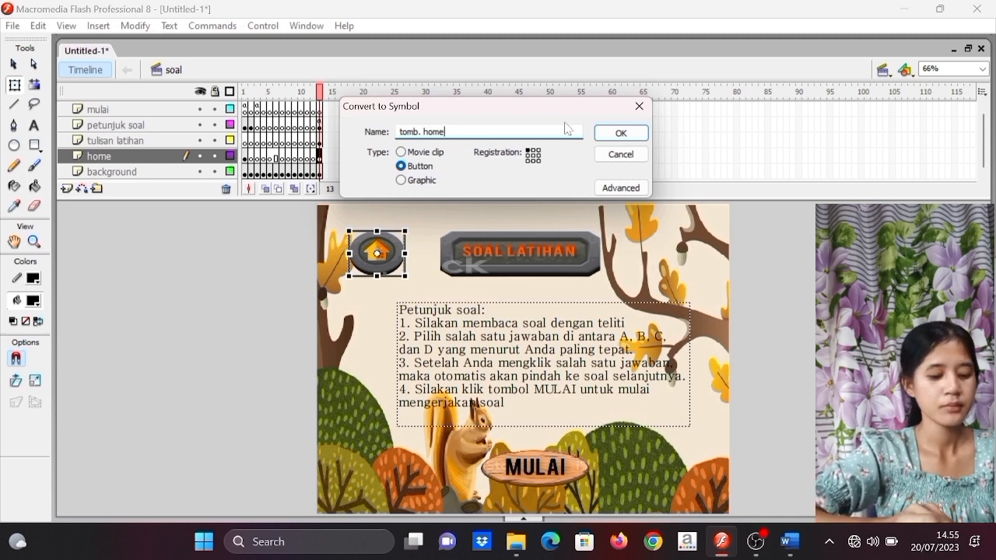
left_click(646, 136)
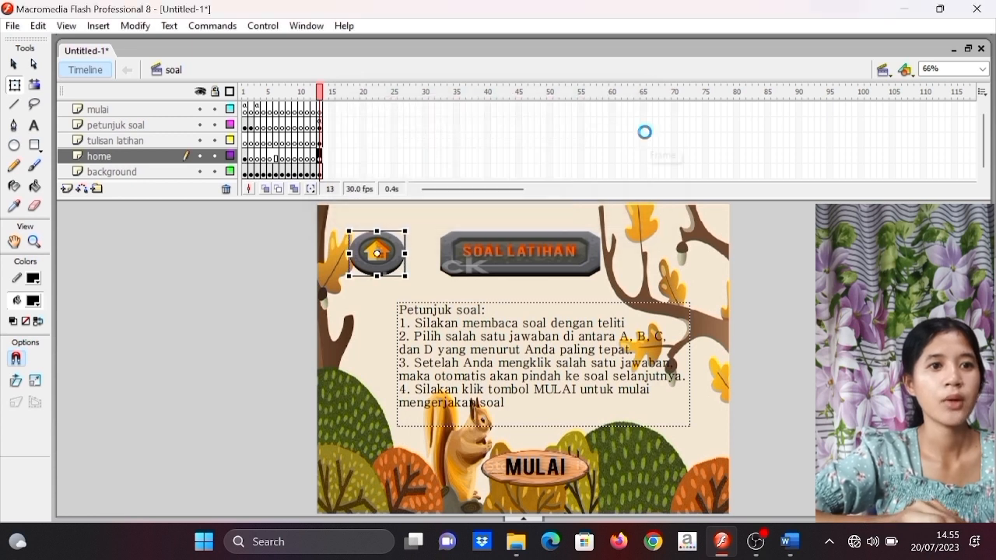
- Edit the tomb. home button symbol to insert keyframes for its Over and Down states, and go back to the Over frame
double_click(393, 259)
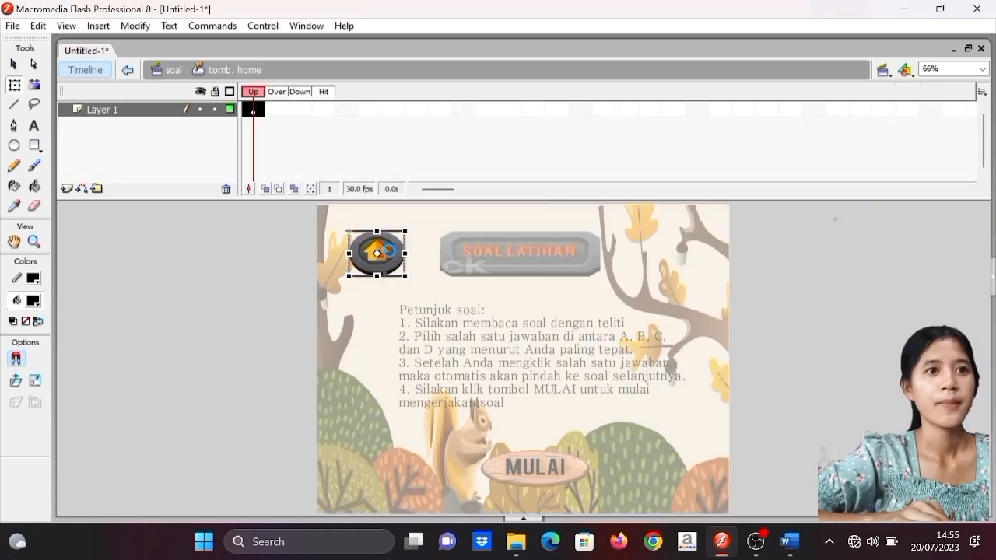
left_click(279, 109)
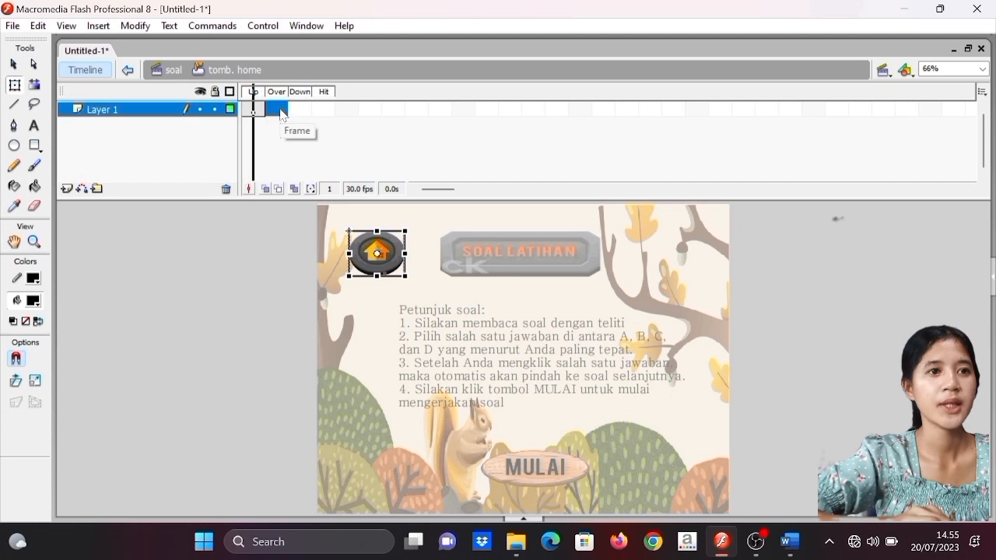
right_click(281, 110)
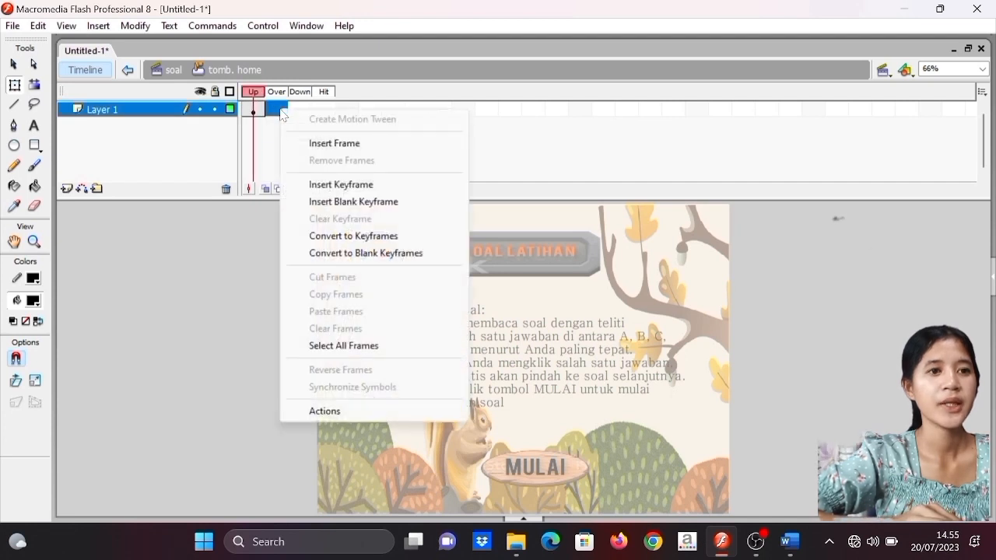
left_click(304, 184)
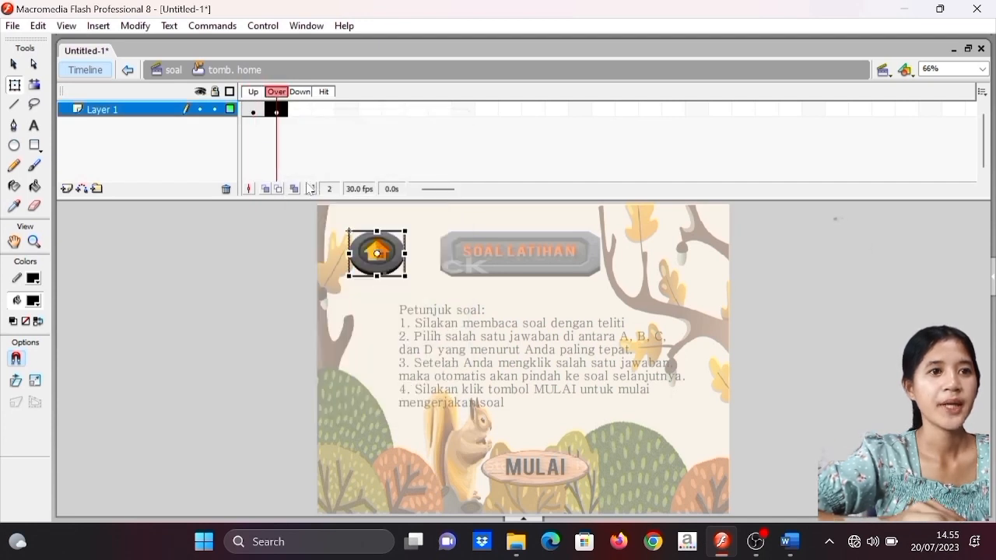
left_click(302, 109)
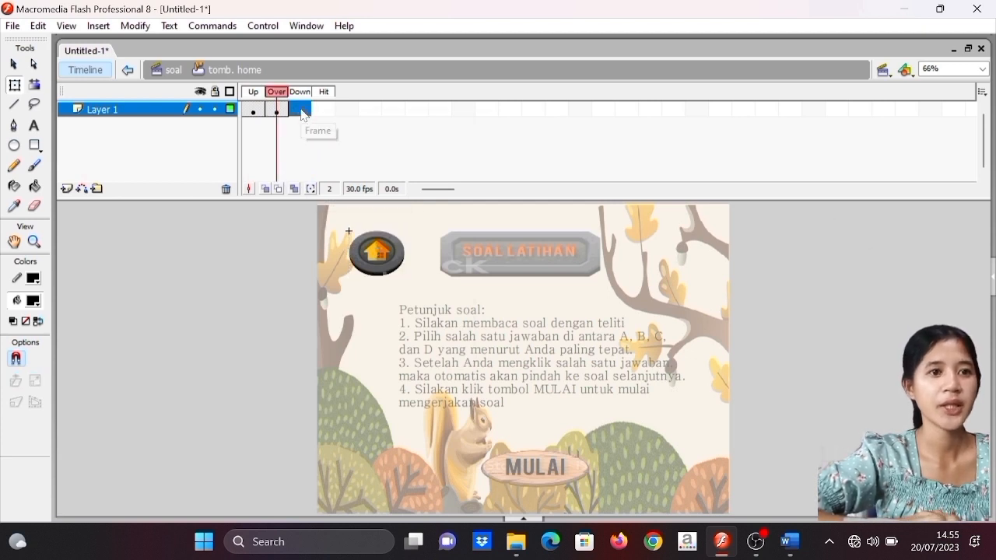
right_click(303, 114)
left_click(334, 185)
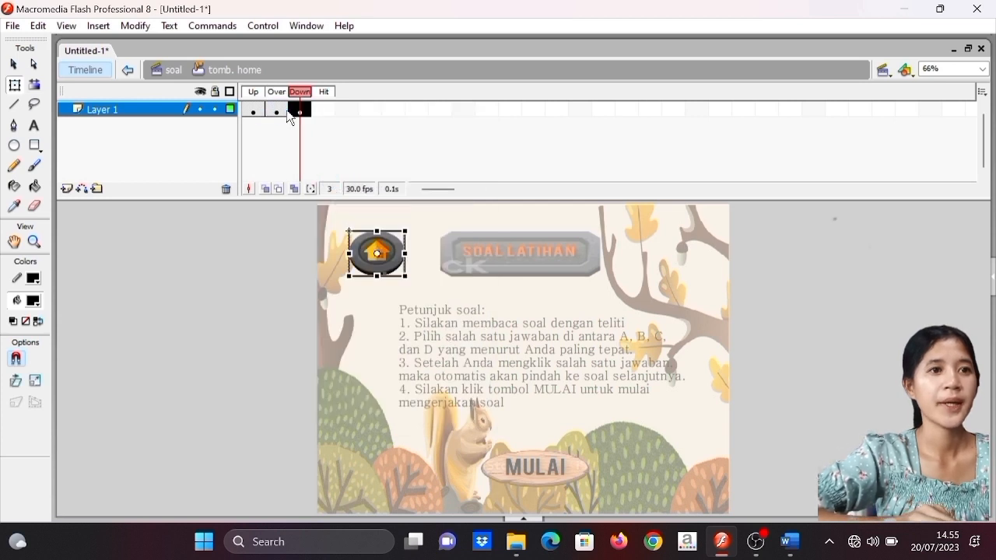
left_click(279, 113)
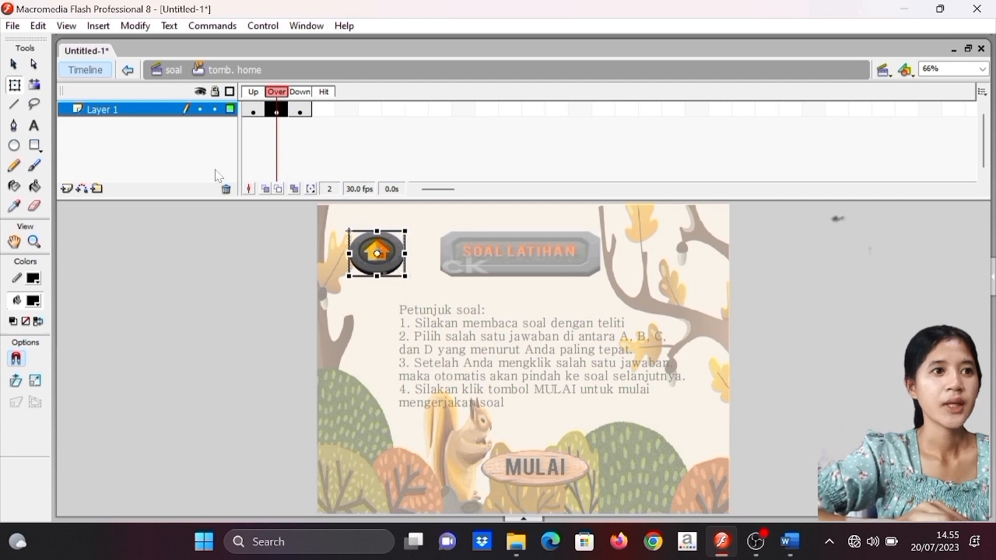
- Enlarge the home picture in the Over state of the tomb. home button with Free Transform and leave symbol editing
left_click(15, 87)
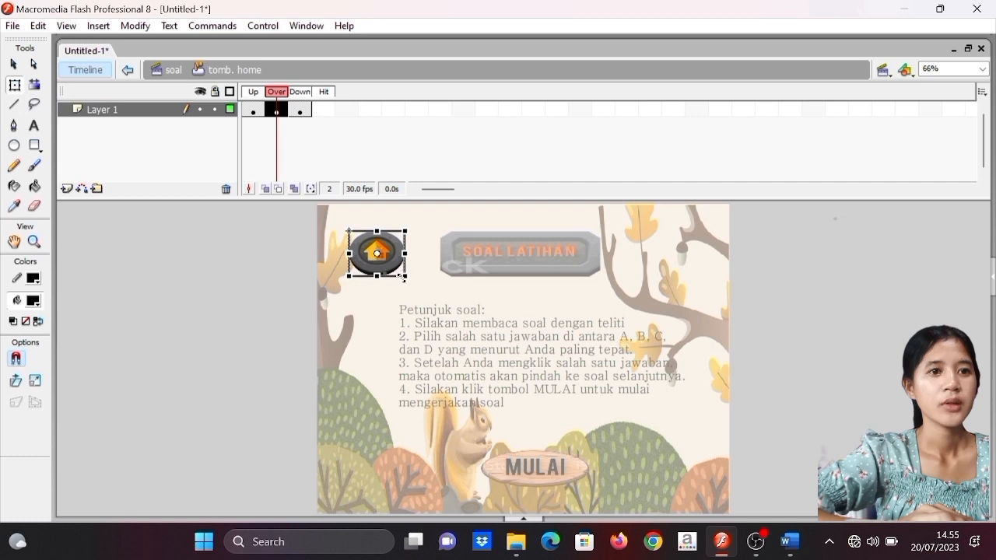
left_click_drag(408, 278, 415, 288)
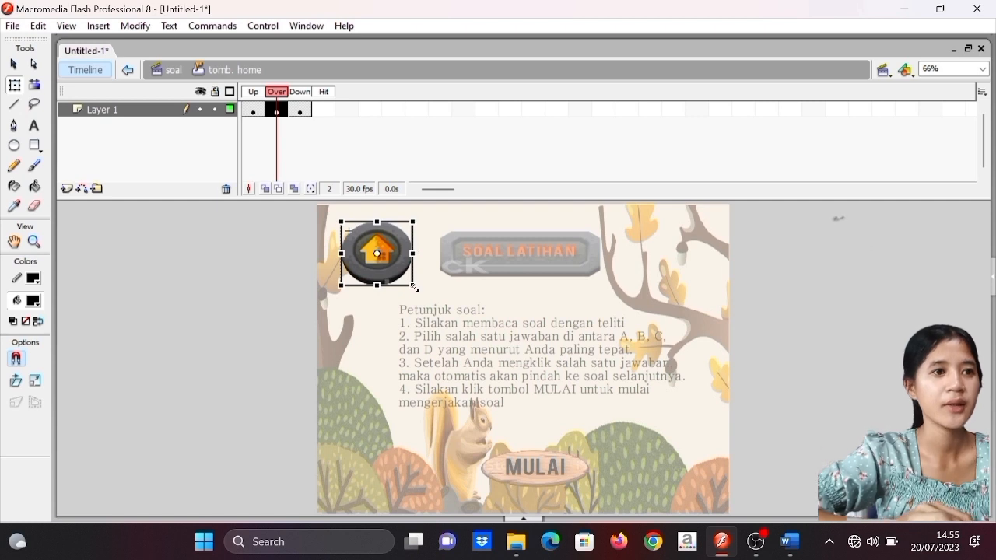
double_click(209, 319)
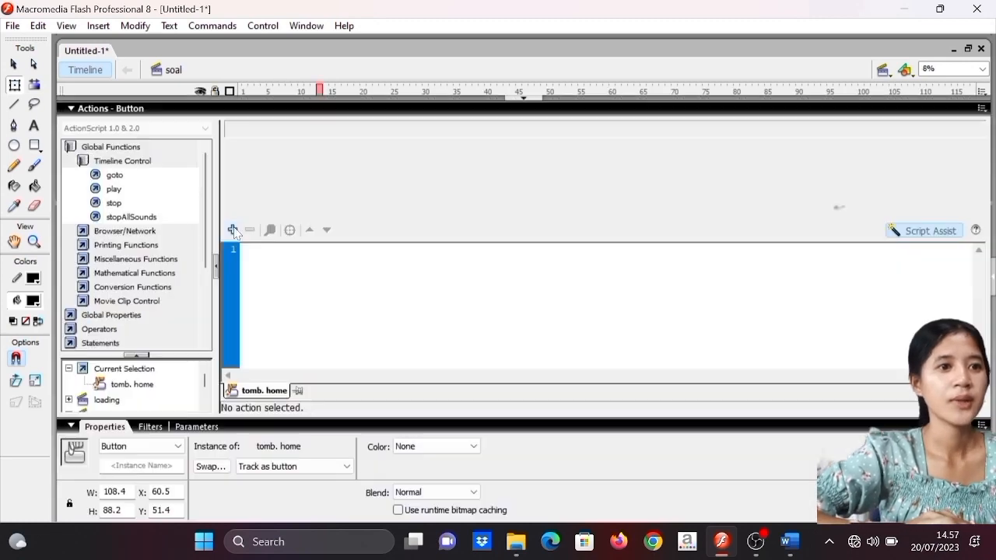
- Add an on (release) script to the tomb. home button with a Go to and stop action for frame 1
left_click(232, 230)
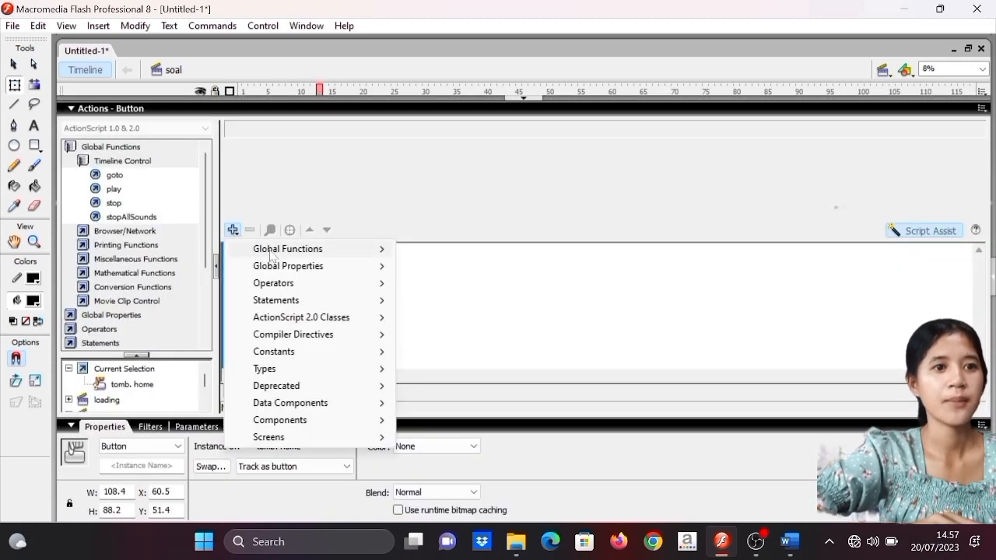
mouse_move(269, 251)
mouse_move(467, 351)
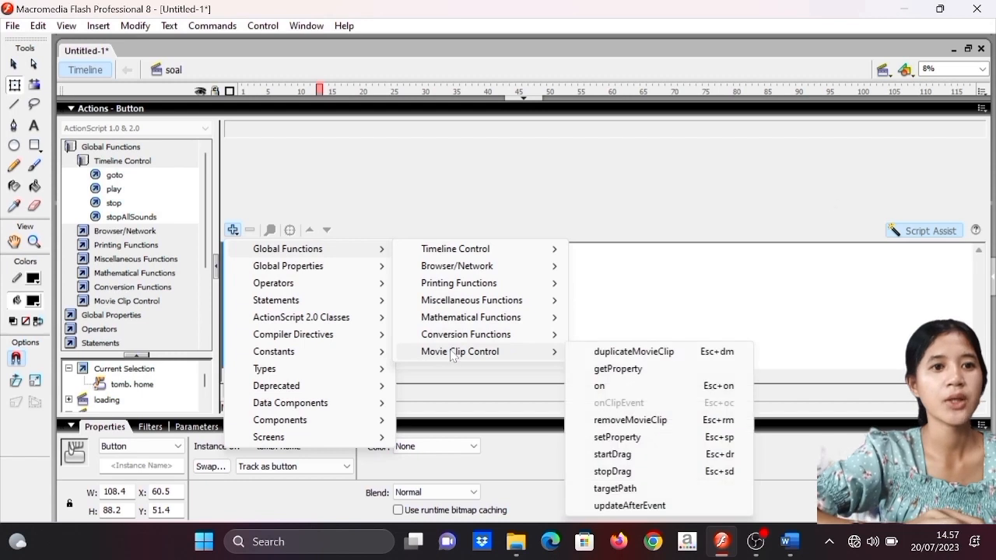
left_click(600, 389)
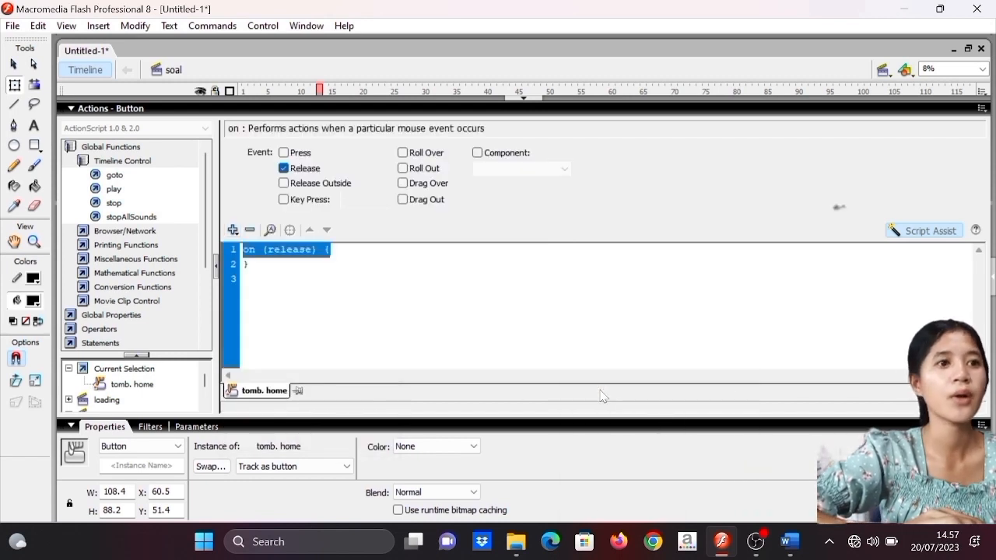
double_click(115, 175)
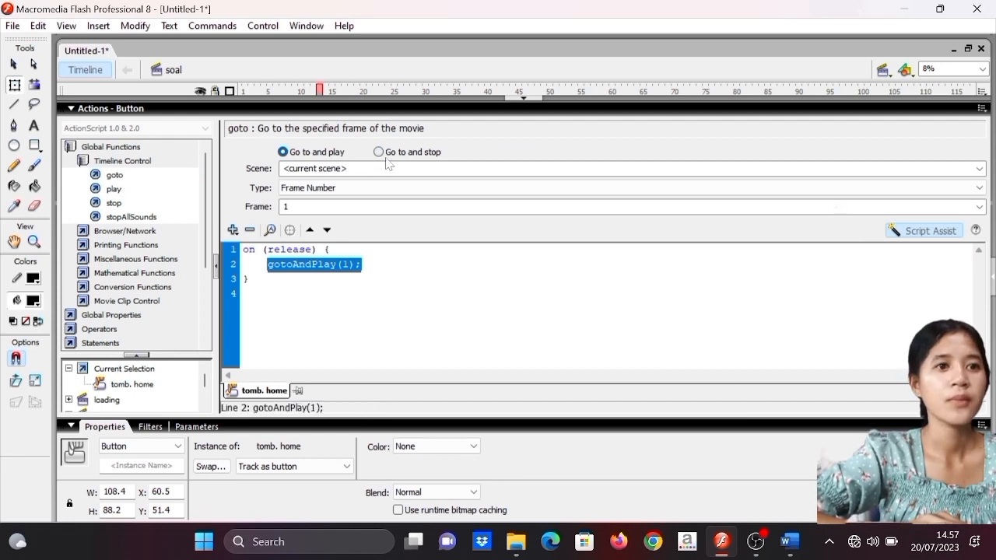
left_click(385, 159)
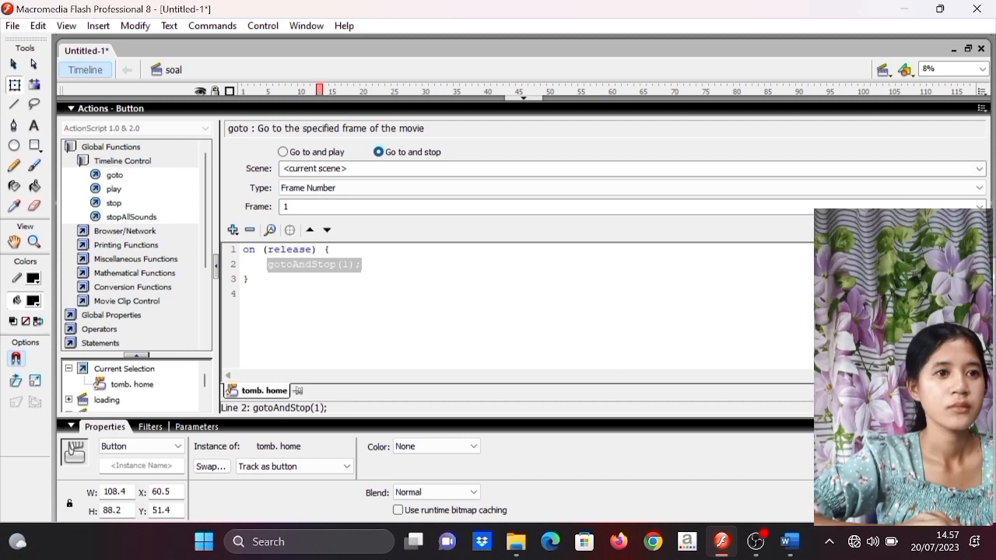
left_click(315, 168)
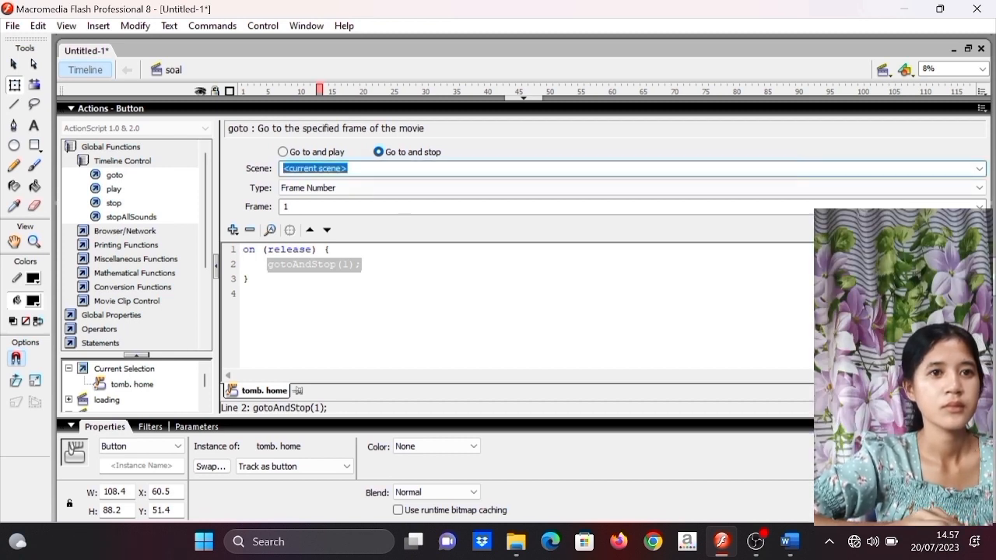
left_click(530, 100)
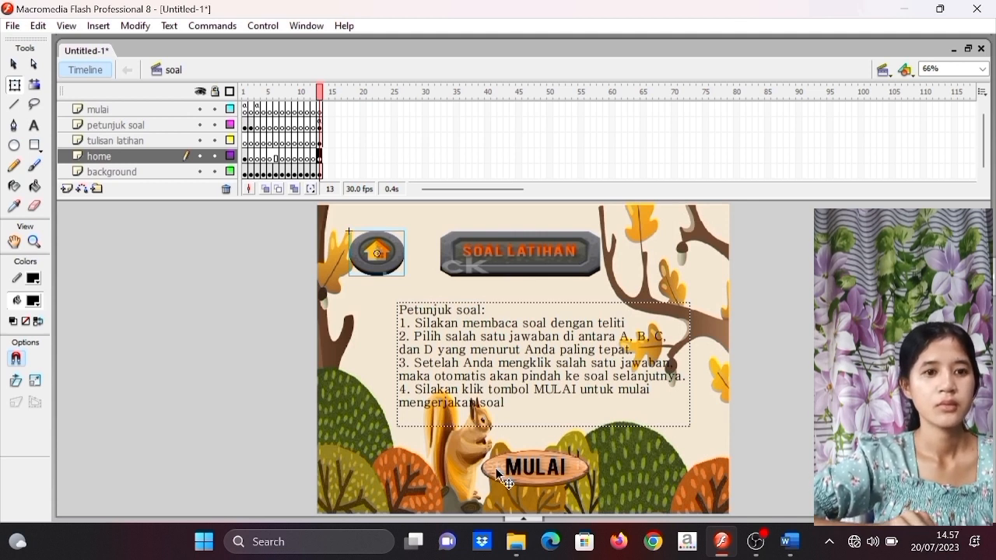
- Move the MULAI picture slightly down and try to convert it into a button symbol named "tombol mulai"
left_click(543, 478)
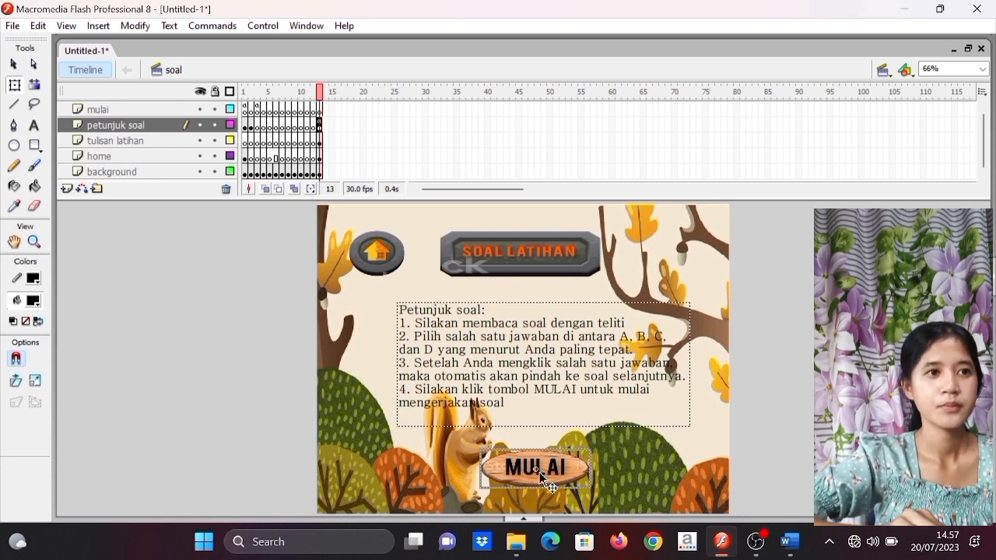
left_click_drag(540, 475, 536, 481)
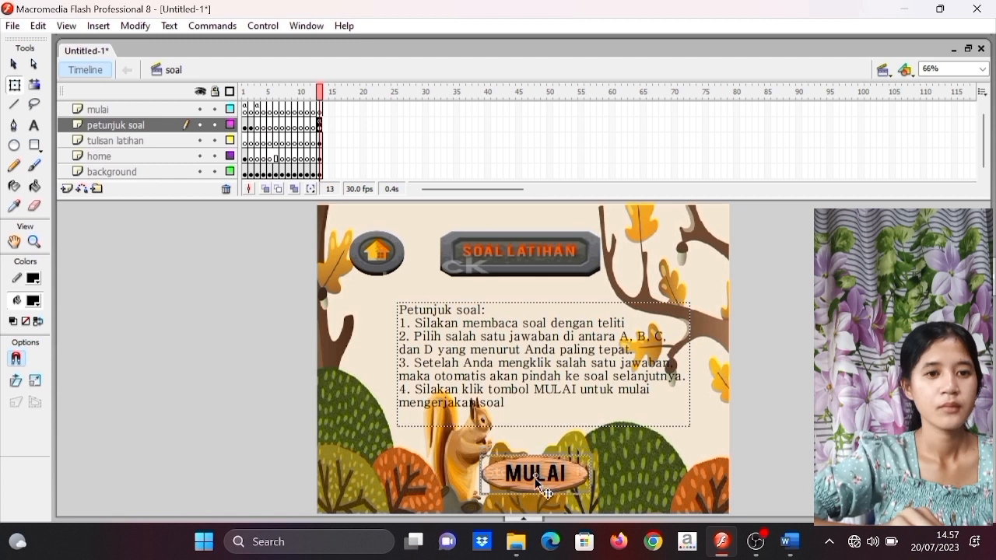
right_click(534, 478)
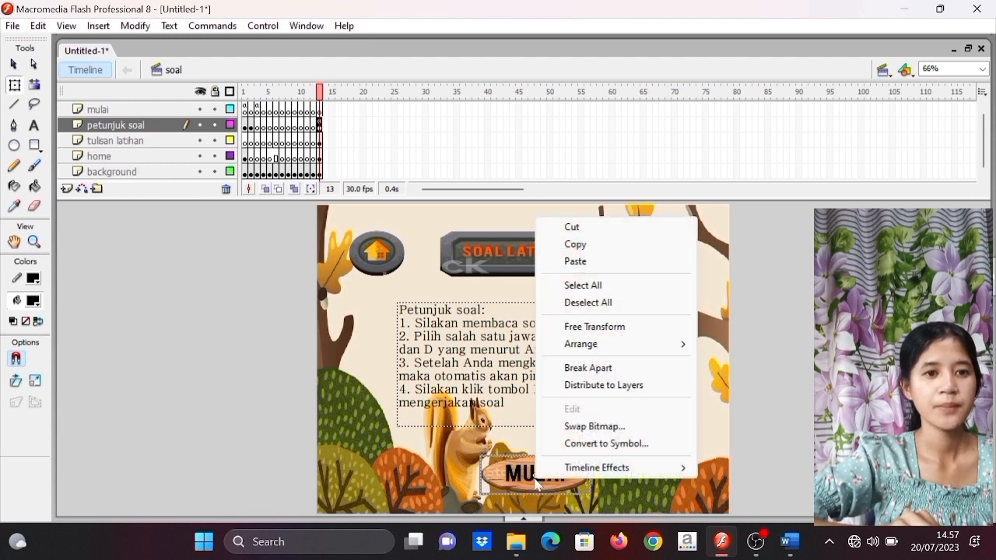
left_click(578, 444)
key("BackSpace")
type("tombol mua")
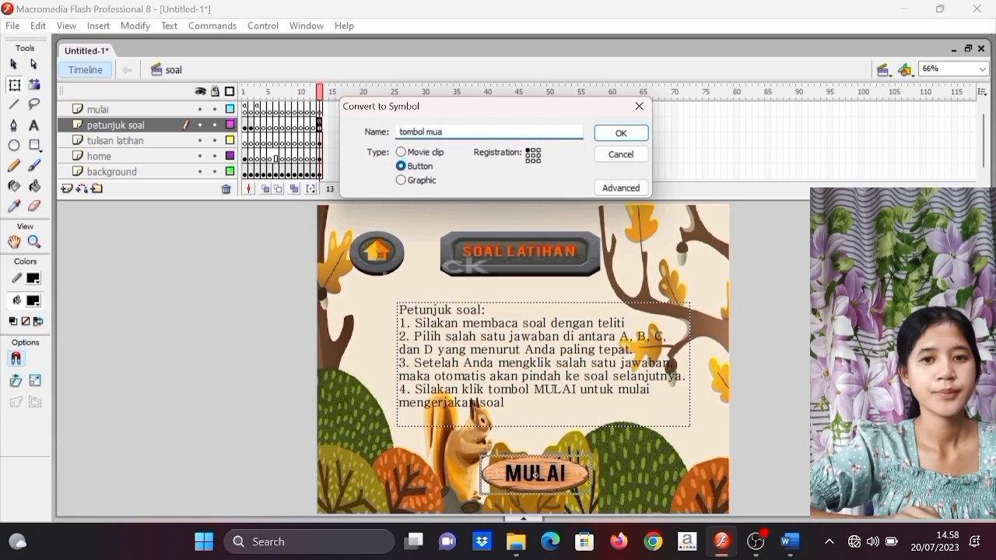
key("BackSpace")
type("lai")
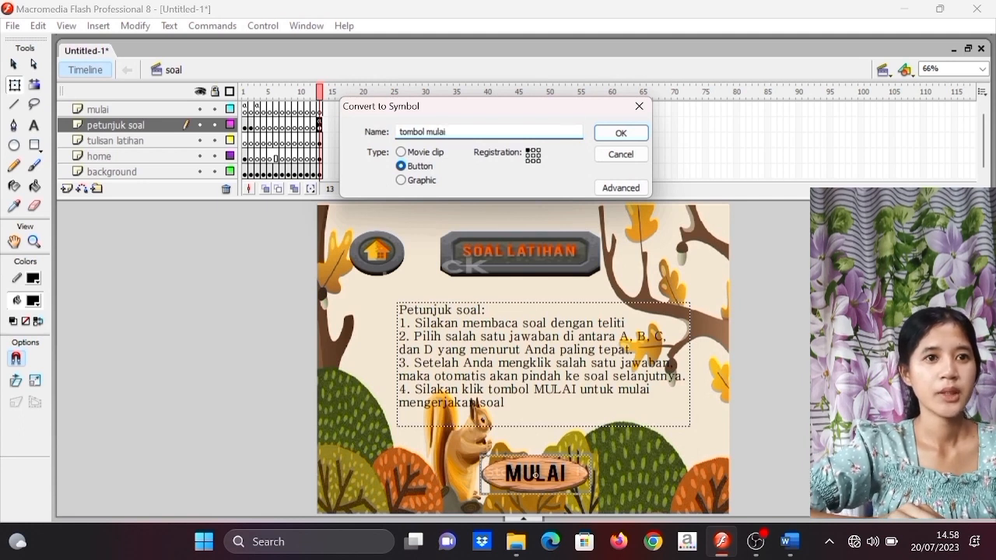
left_click(621, 134)
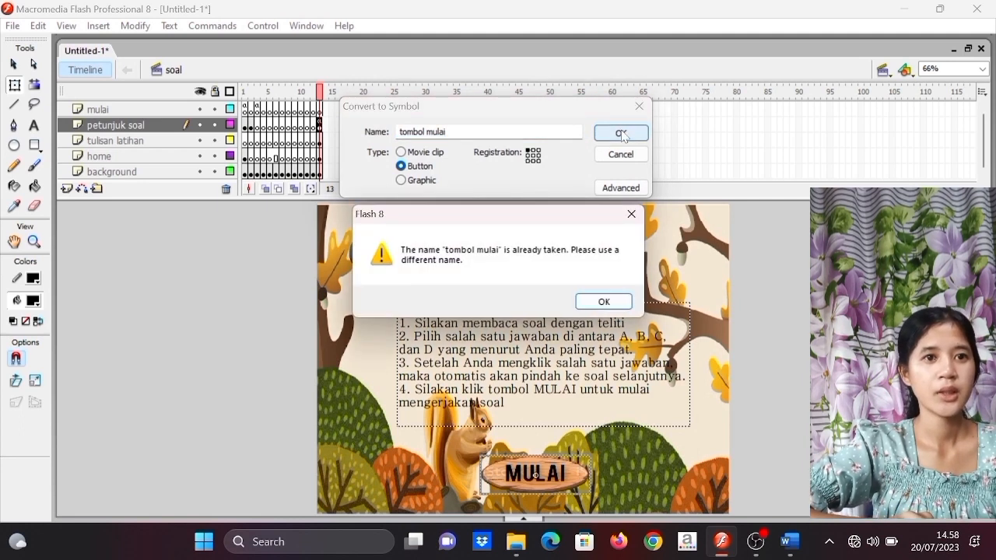
left_click(607, 302)
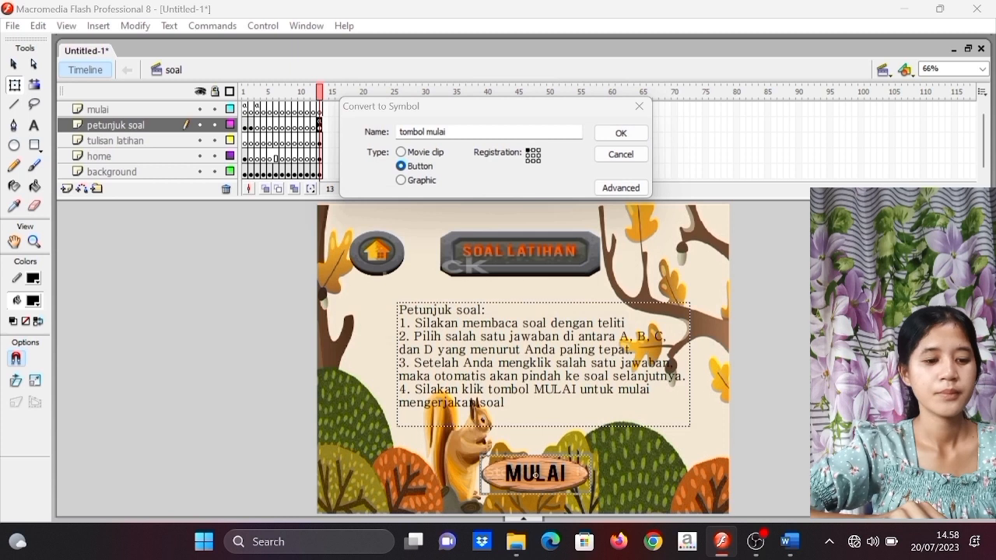
- Change the button symbol's name to "tomb mulai 1" and complete the conversion of the MULAI picture
key("BackSpace")
key("BackSpace")
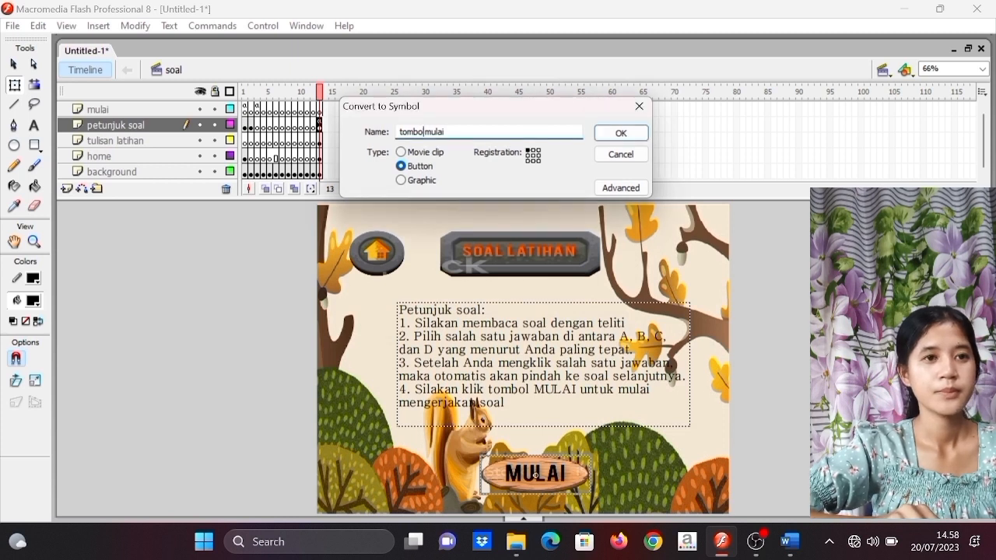
key("End")
type("1")
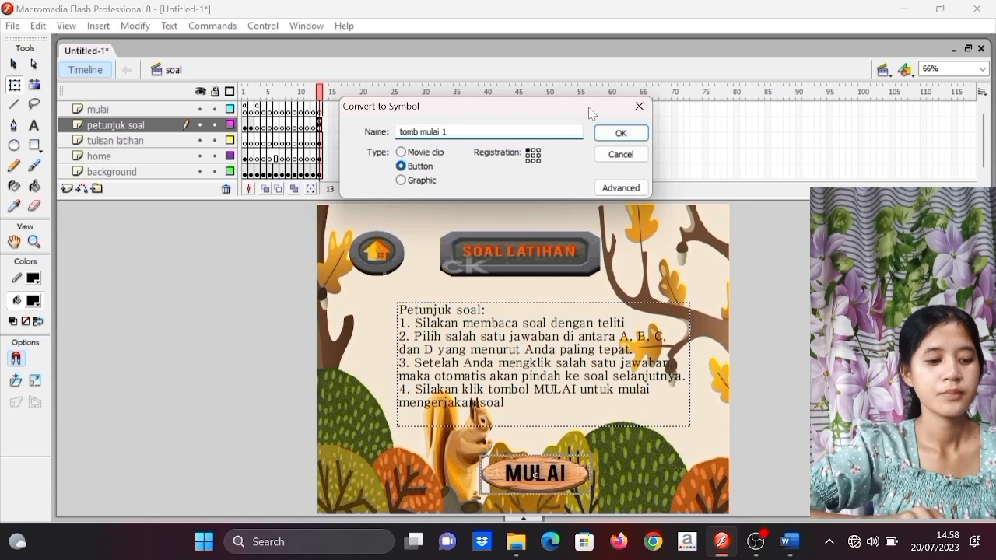
left_click(619, 132)
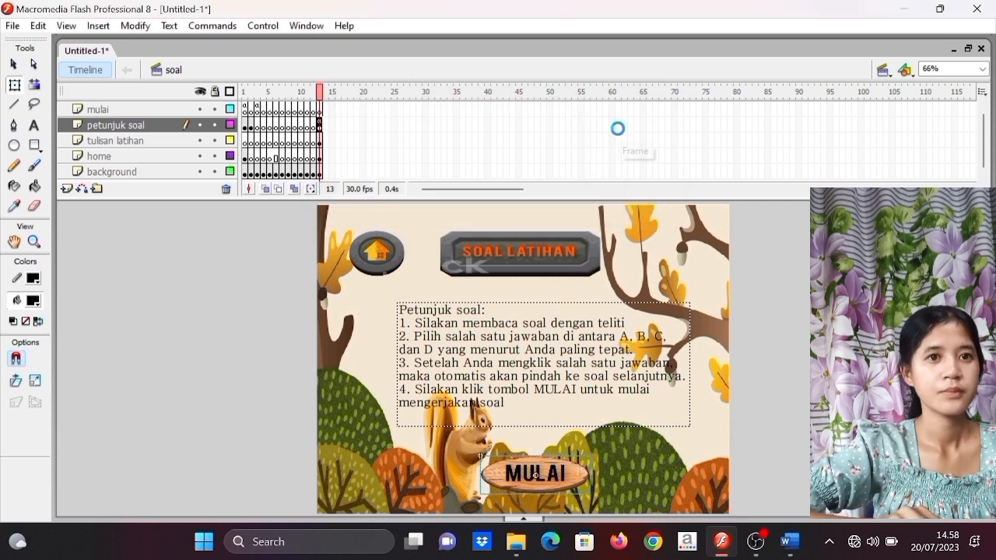
- Edit the tomb mulai 1 button symbol and insert a keyframe for its Over state
double_click(563, 484)
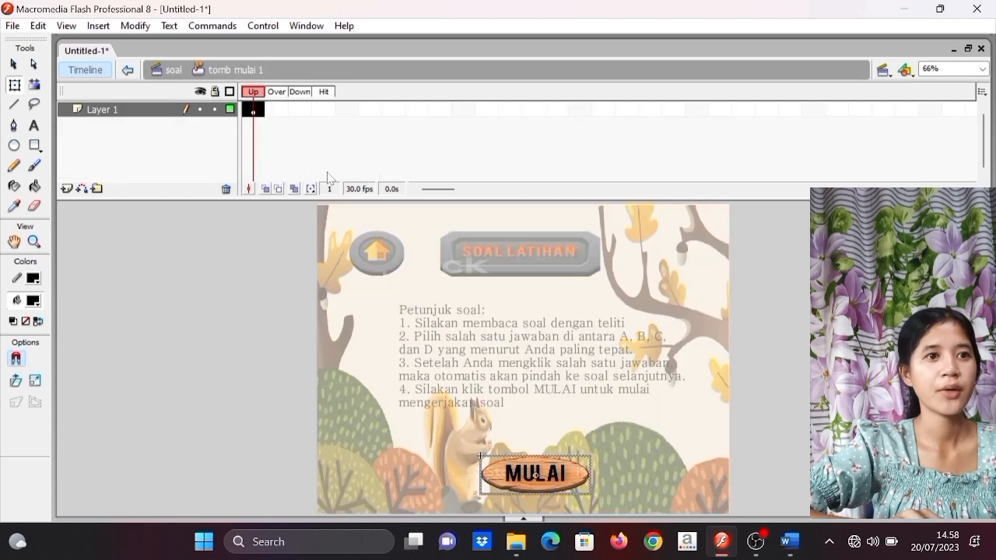
left_click(276, 110)
right_click(275, 109)
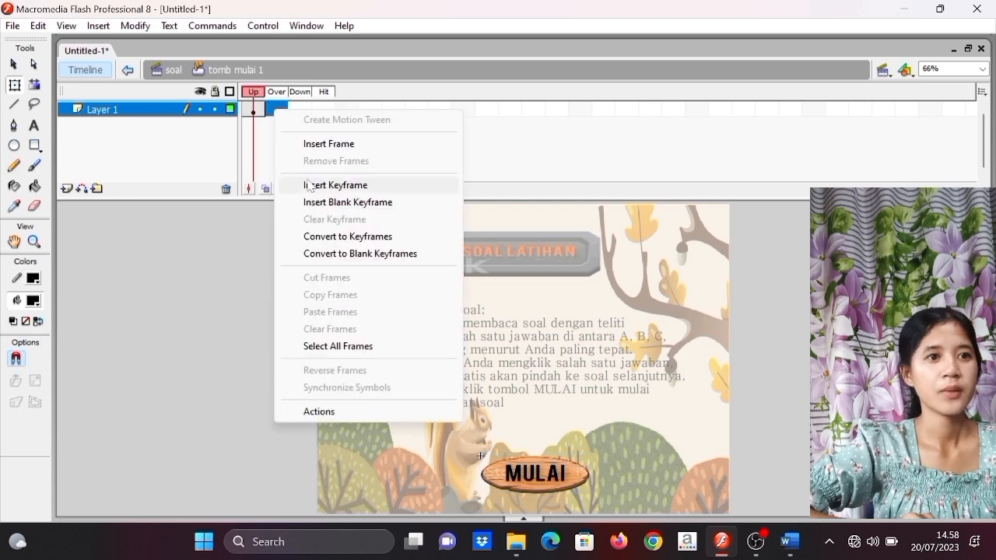
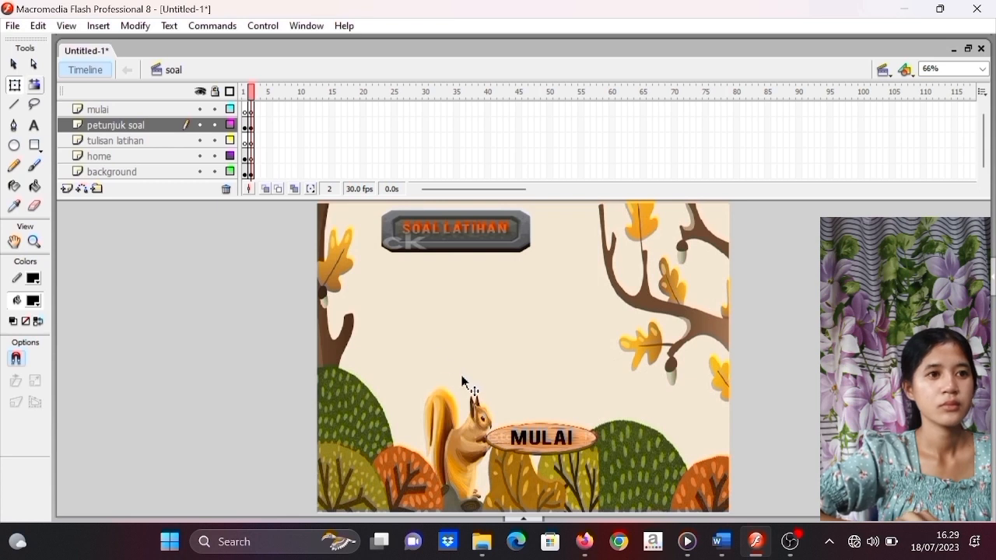
- Add a wide text box directly below the SOAL LATIHAN sign on frame 2, reading "Nama Peserta Didik" followed by an empty line
left_click(41, 129)
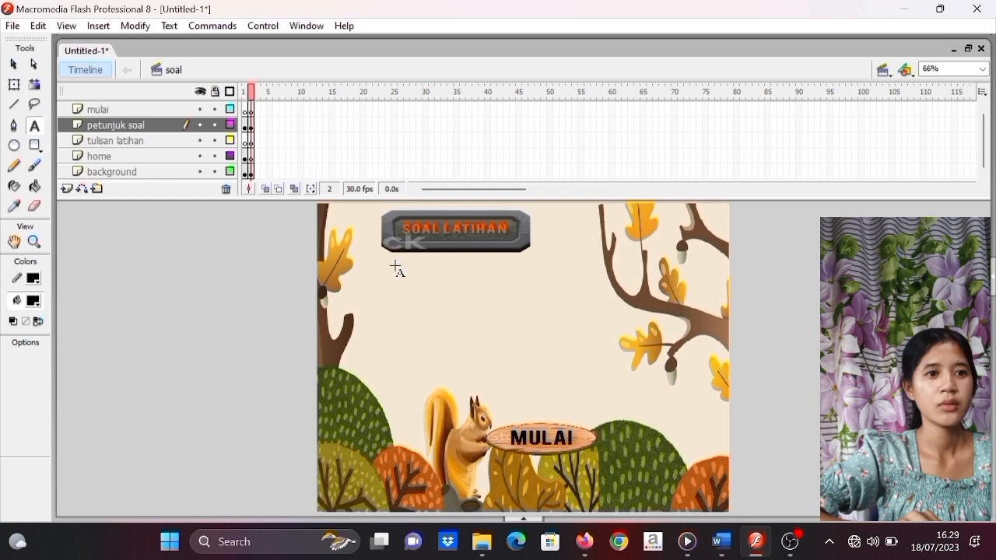
left_click_drag(381, 255, 596, 289)
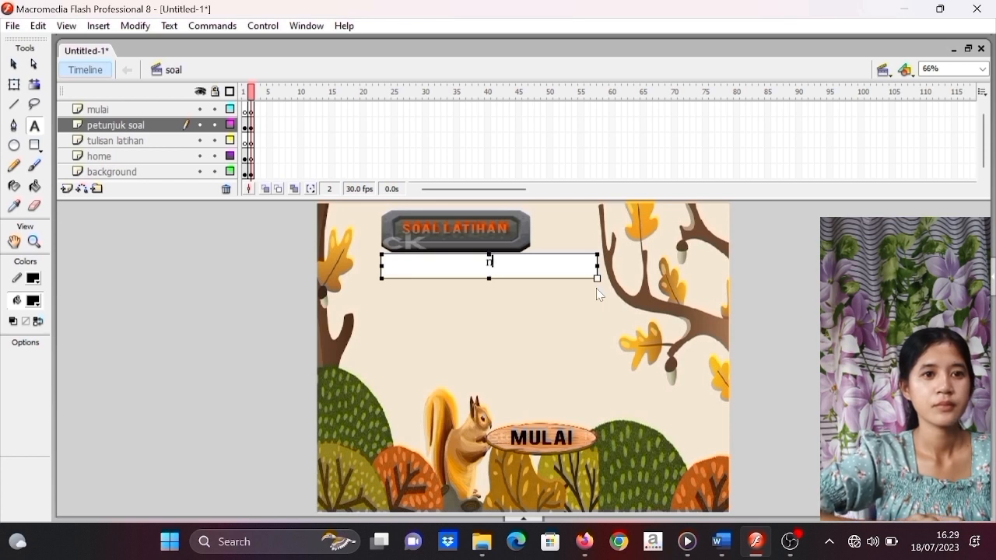
type("Nam")
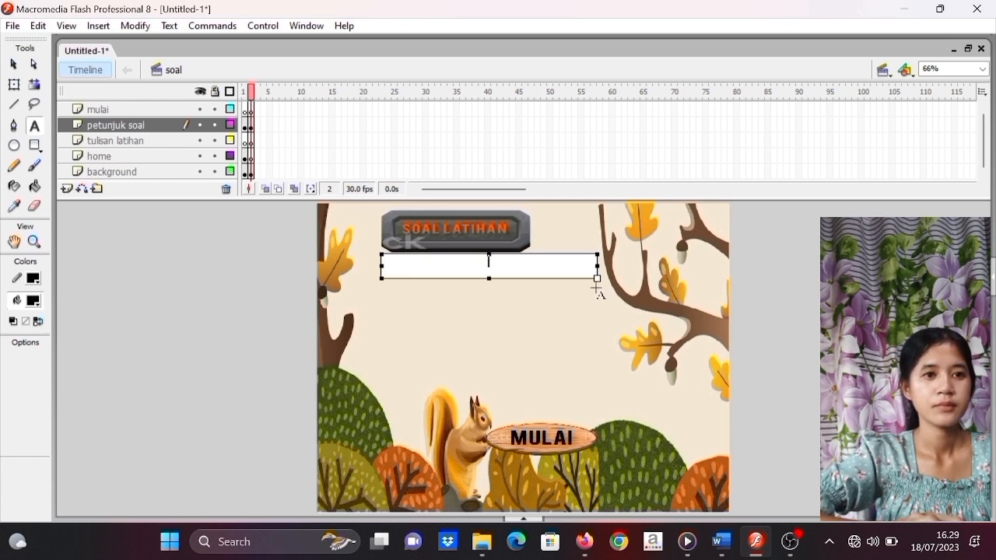
type("a ")
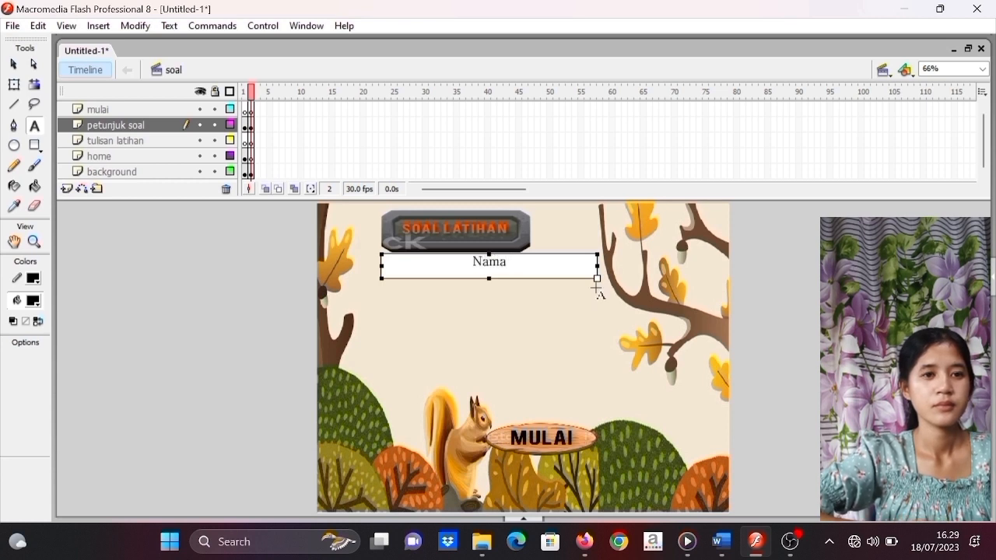
type("Pese")
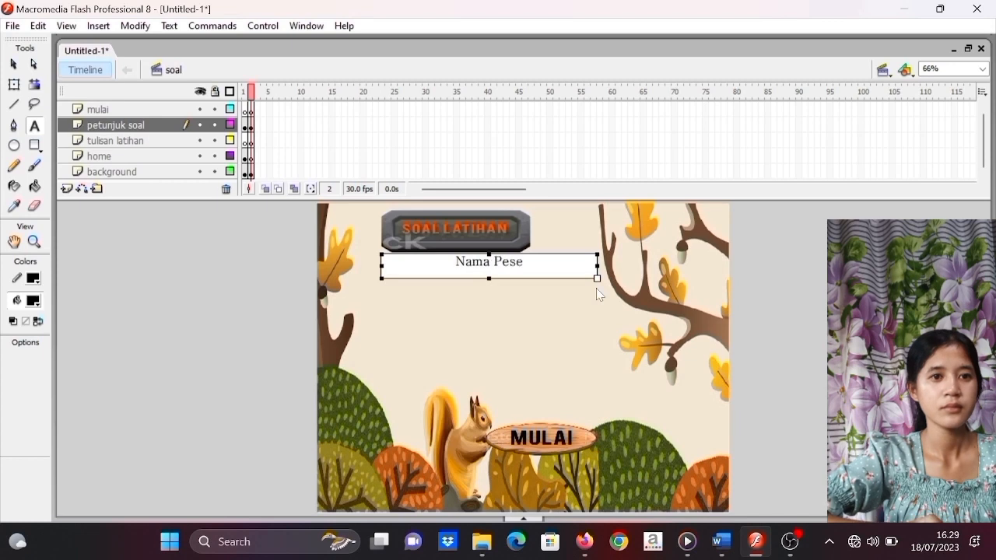
type("rta Didik")
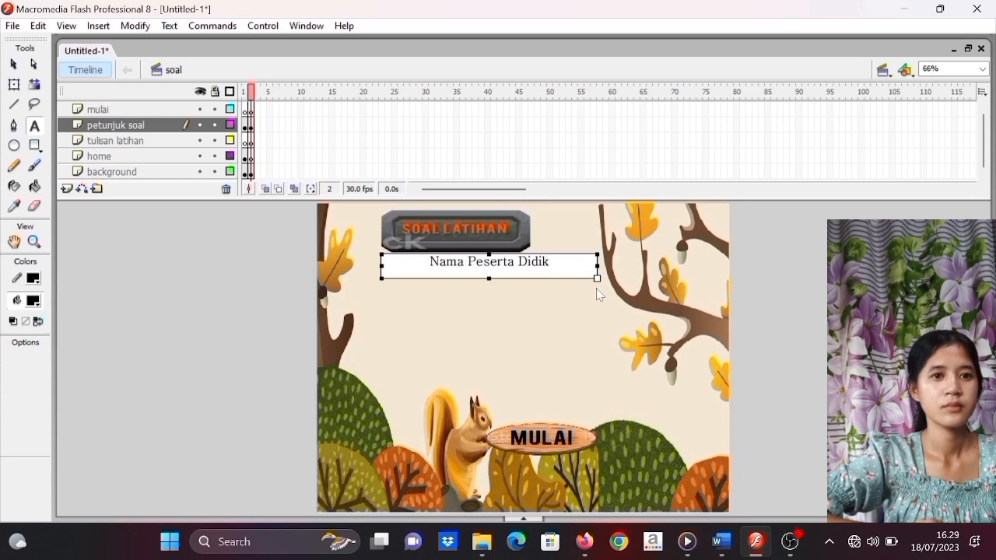
key("Return")
left_click(596, 315)
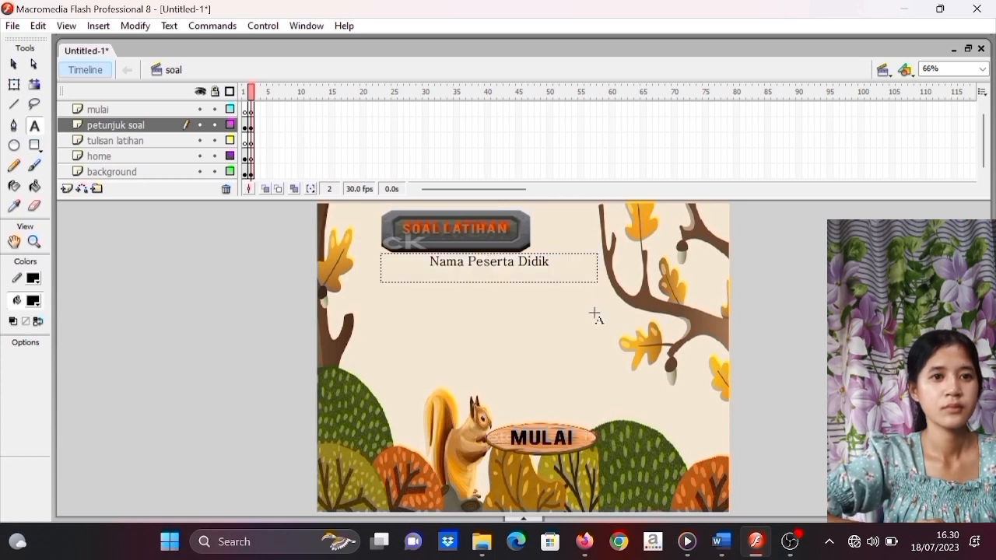
- Move the "Nama Peserta Didik" text box slightly right and down, and finish editing it
left_click(547, 279)
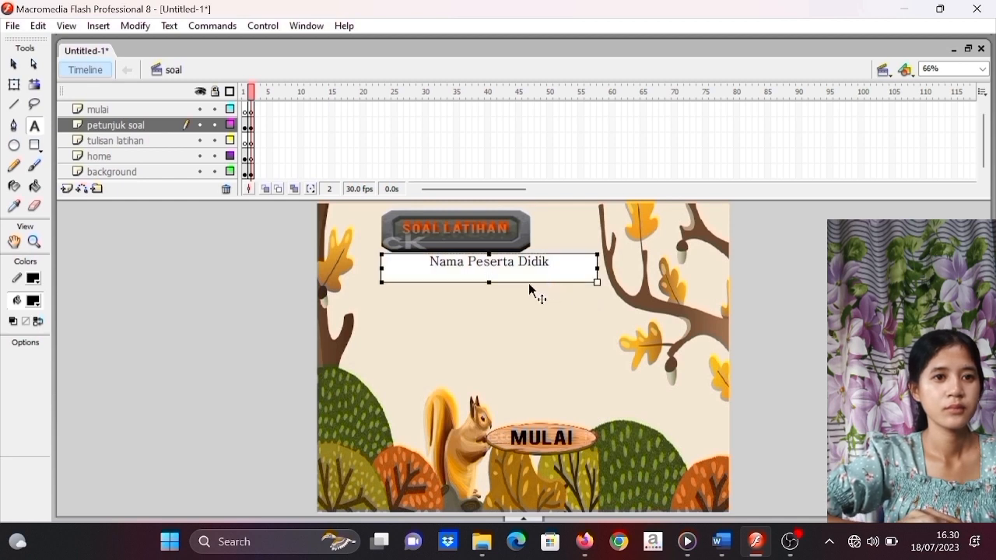
left_click_drag(488, 282, 488, 274)
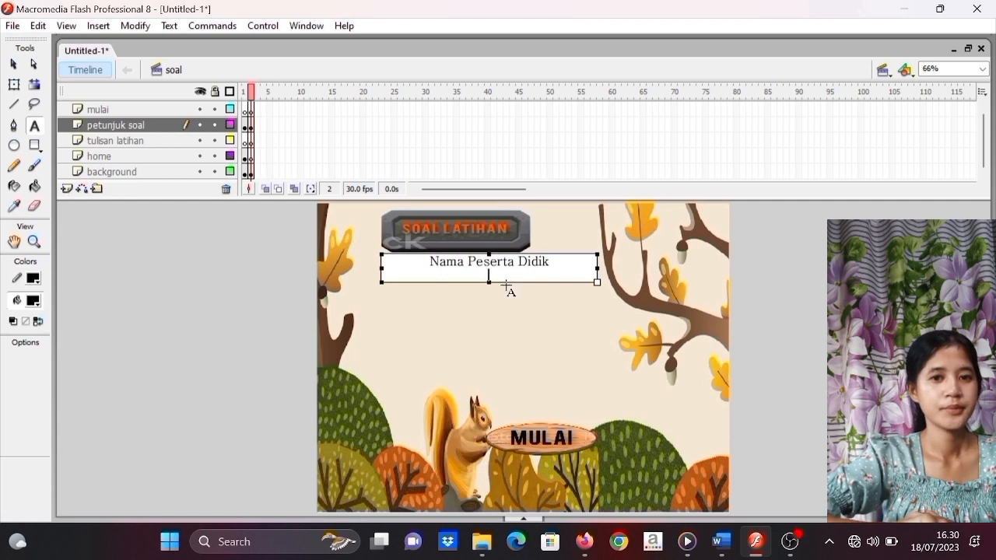
left_click_drag(507, 288, 516, 292)
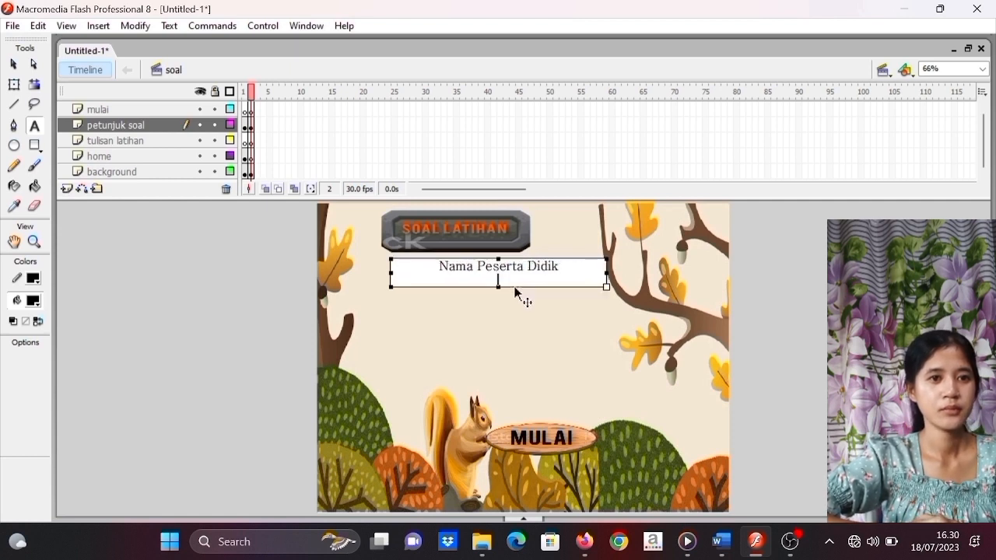
left_click(509, 298)
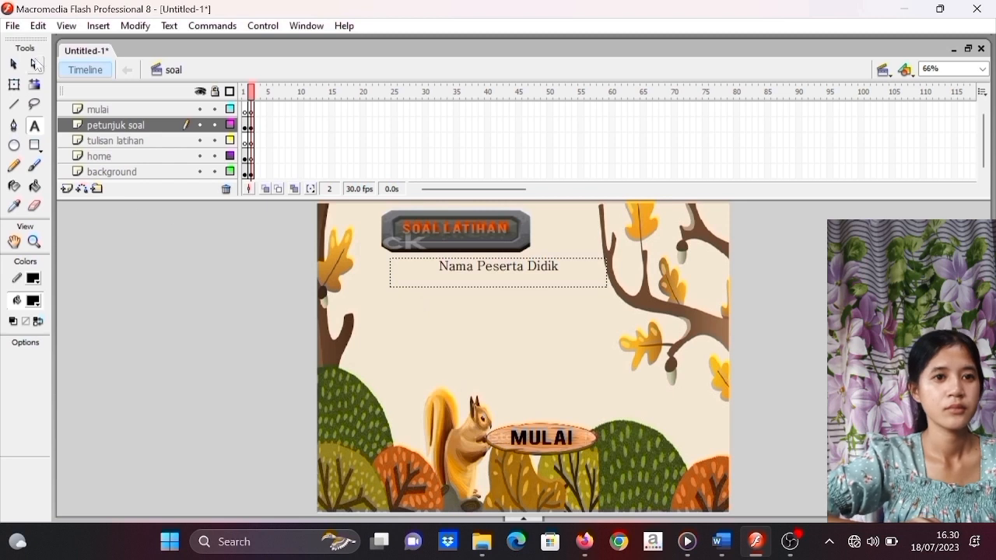
- Import the picture "kotak kosong" from the Downloads folder onto the stage in frame 2
left_click(13, 29)
mouse_move(81, 264)
left_click(225, 263)
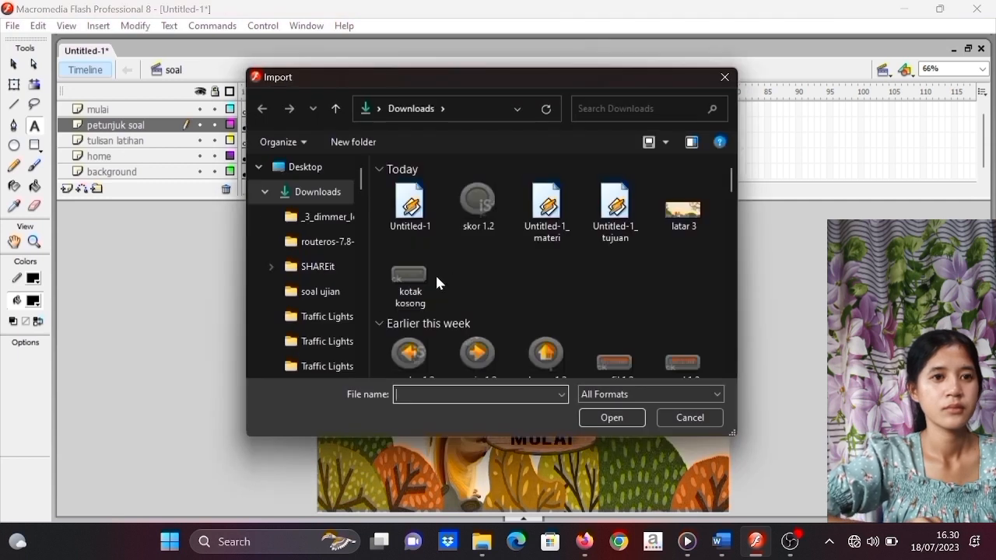
left_click(418, 284)
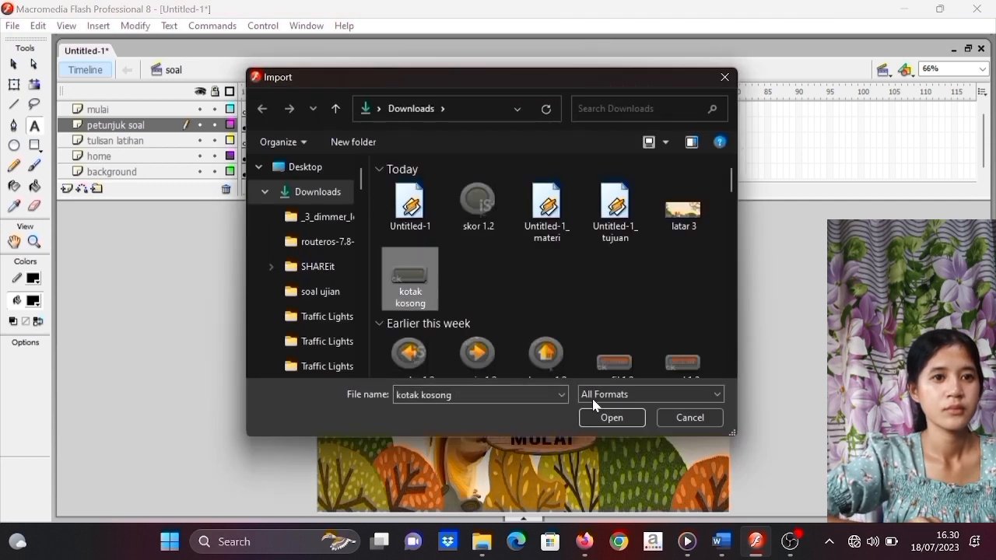
left_click(607, 418)
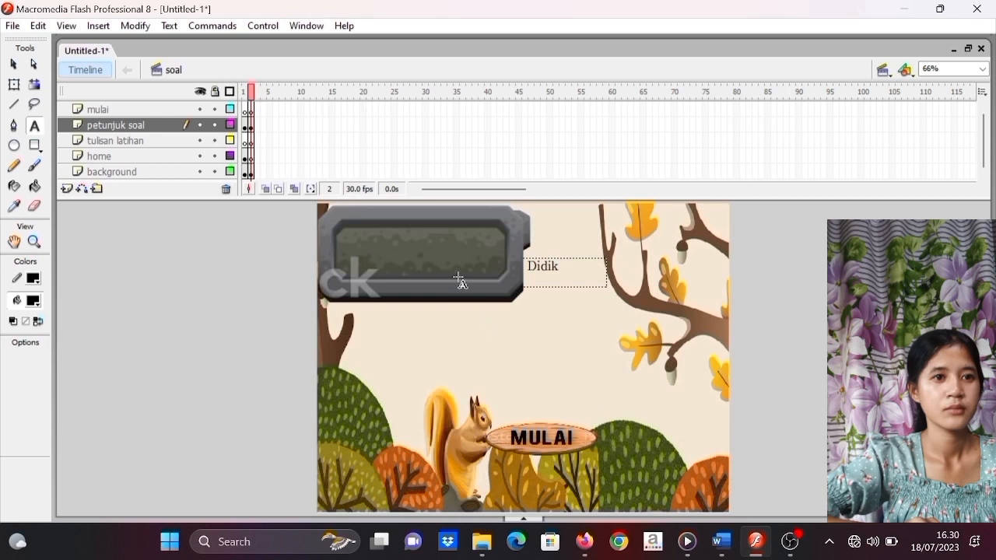
left_click(460, 283)
left_click(460, 282)
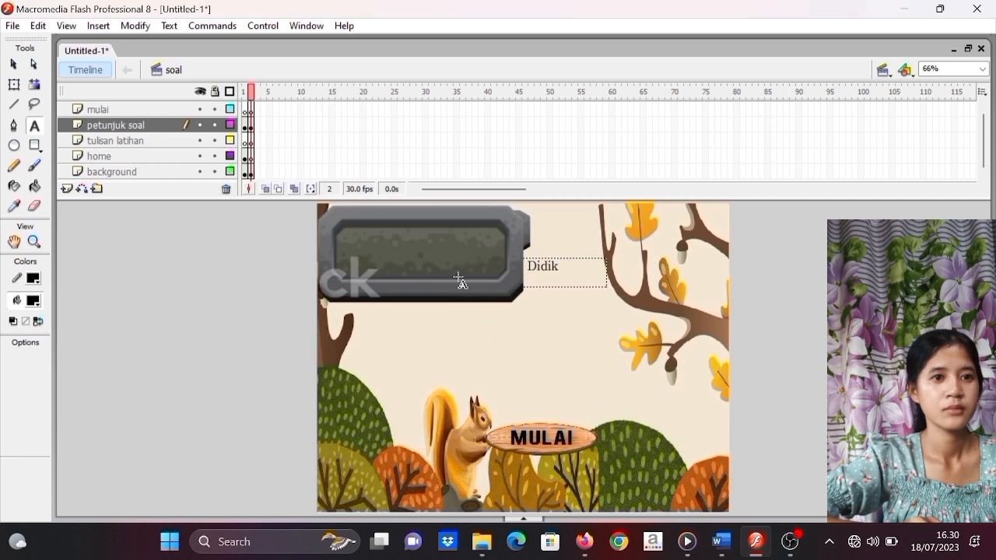
- Stretch the kotak kosong picture into a wide, flat bar and place it just below the "Nama Peserta Didik" text
left_click(14, 86)
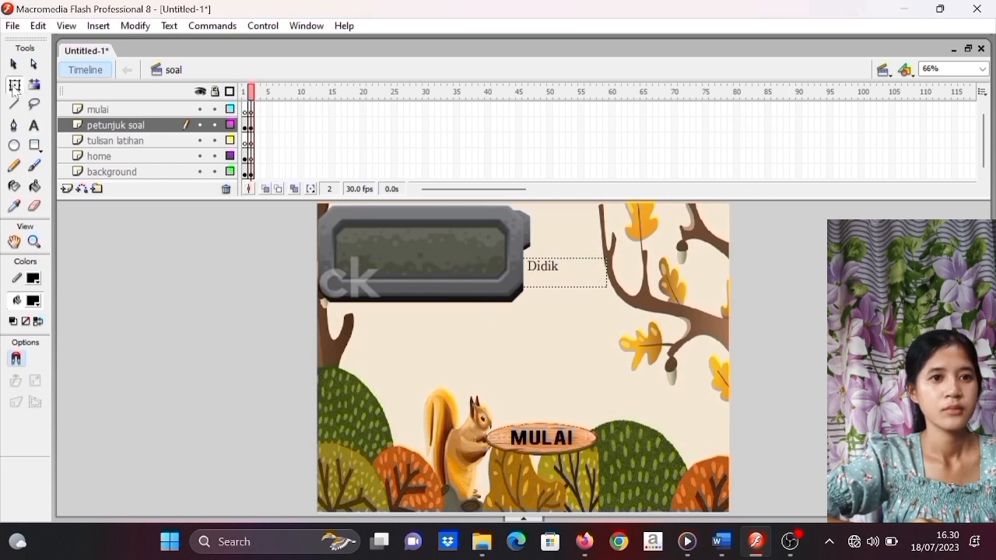
left_click_drag(335, 244, 407, 287)
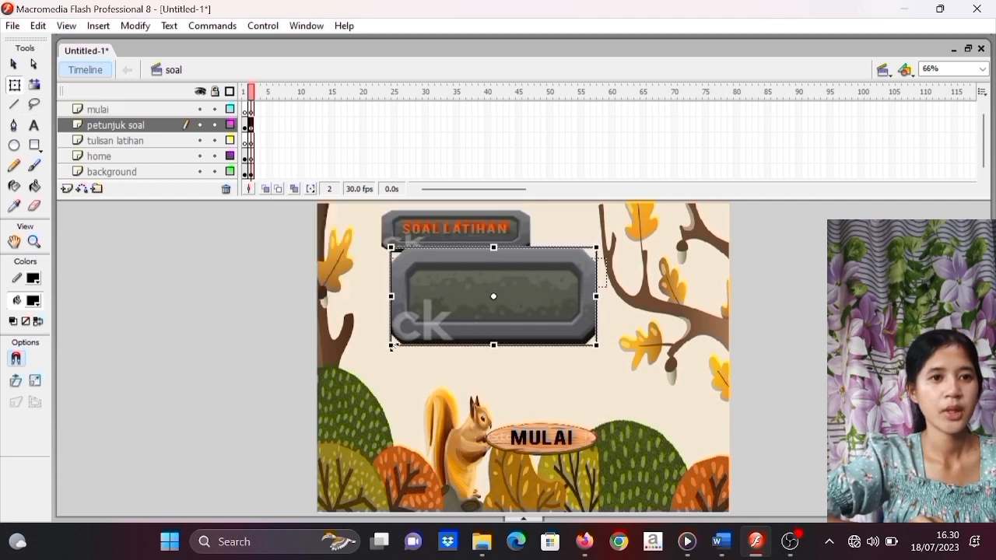
left_click_drag(391, 348, 345, 316)
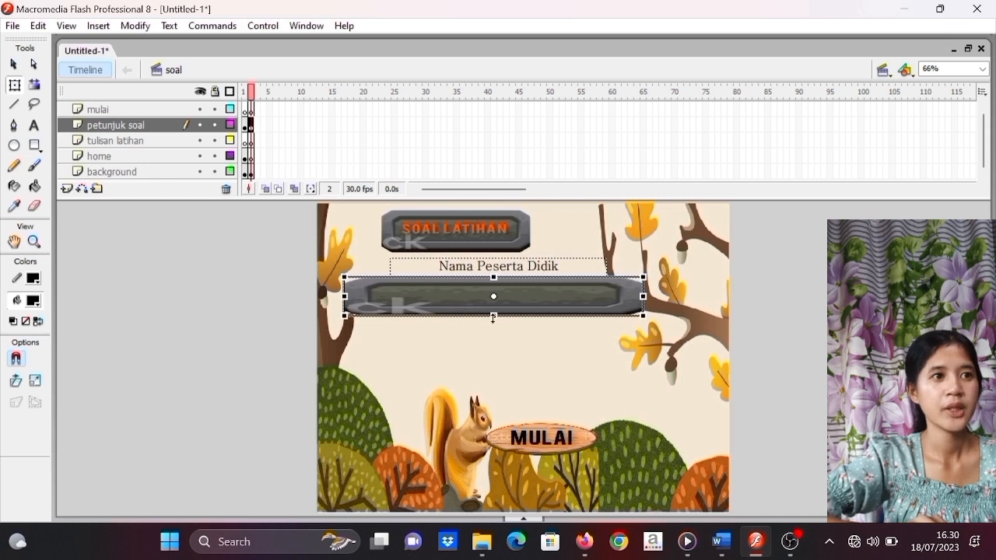
left_click_drag(465, 300, 461, 313)
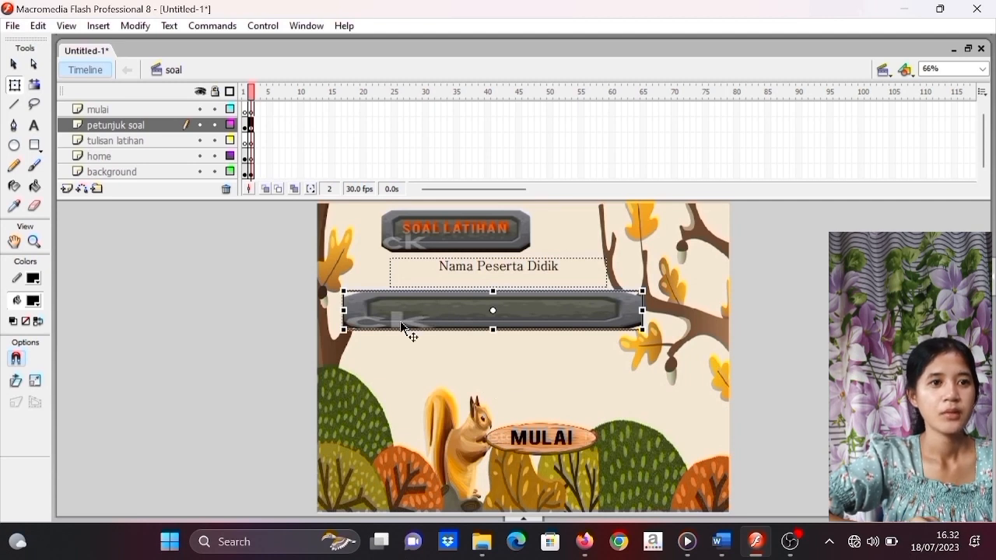
left_click(406, 361)
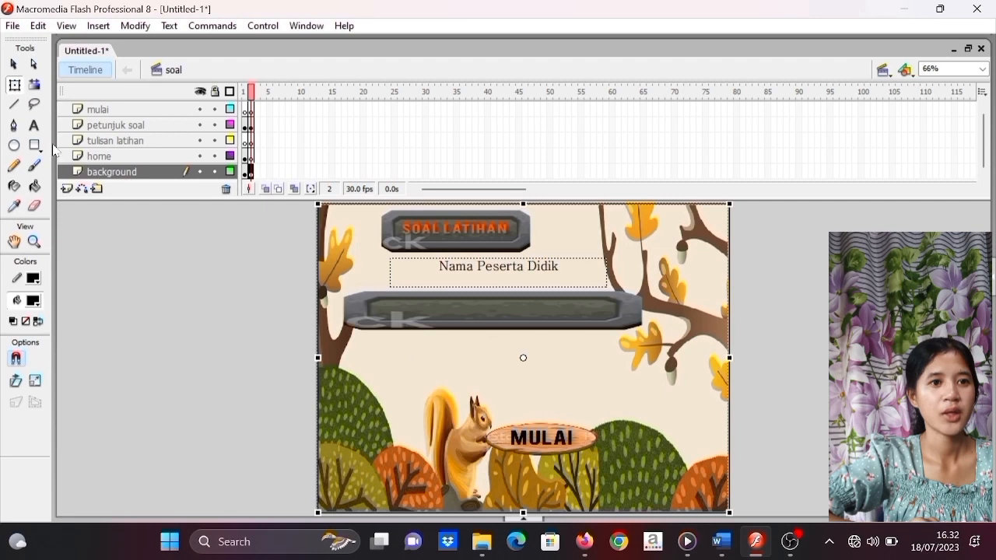
- Draw an empty text field about 480 by 57 px over the gray bar and centre it vertically on the bar
left_click(34, 125)
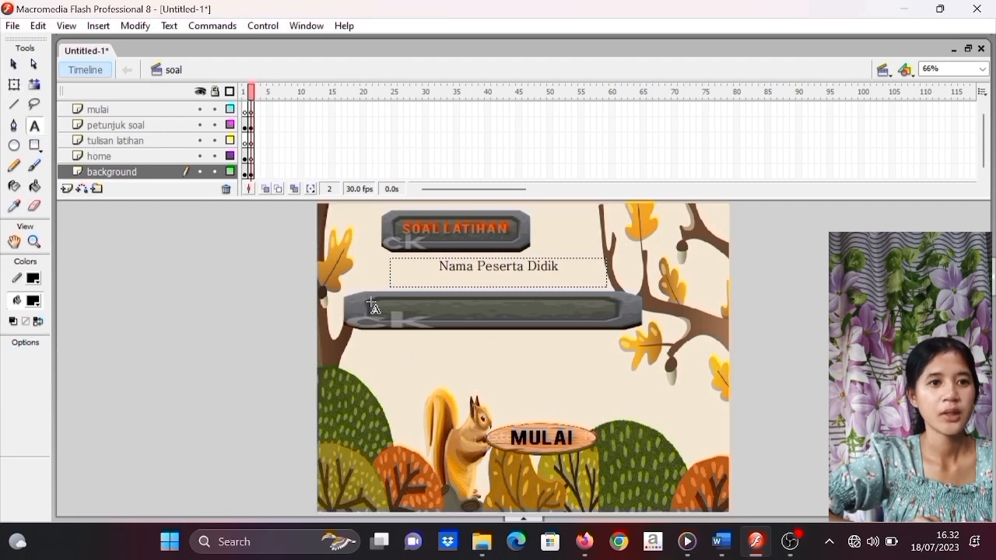
left_click_drag(371, 293, 620, 330)
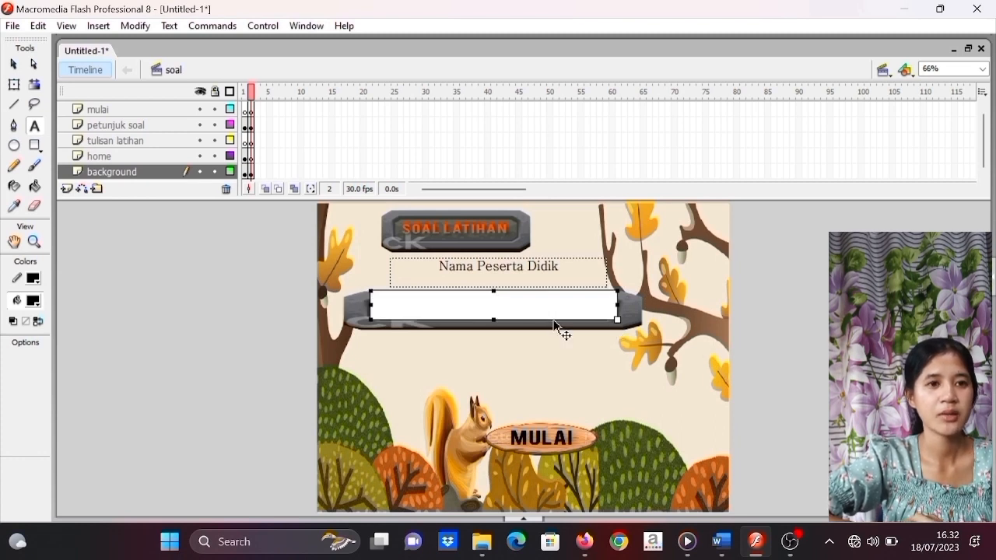
left_click_drag(553, 321, 555, 334)
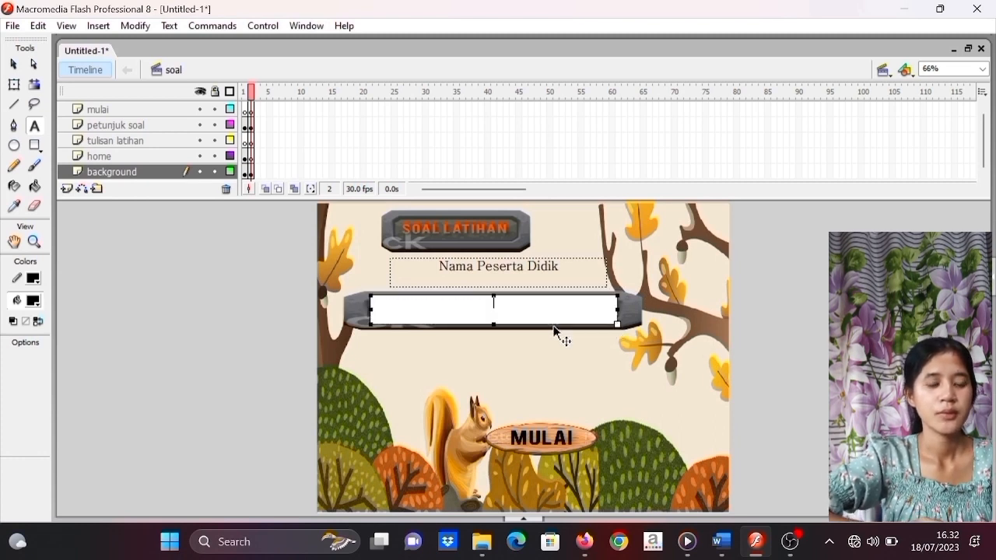
- Make the new text field an Input Text field with the variable name "Nama Peserta Didik"
left_click(537, 521)
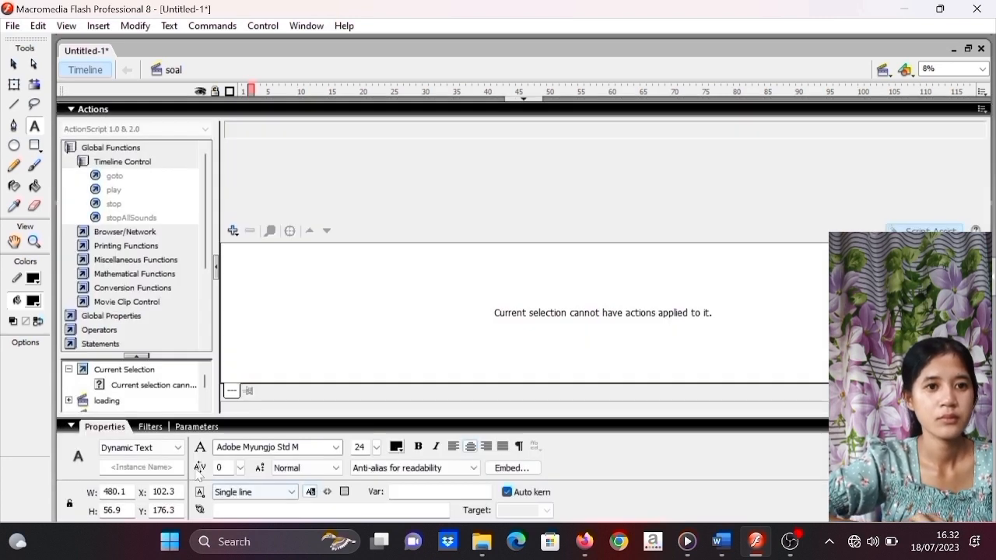
left_click(179, 449)
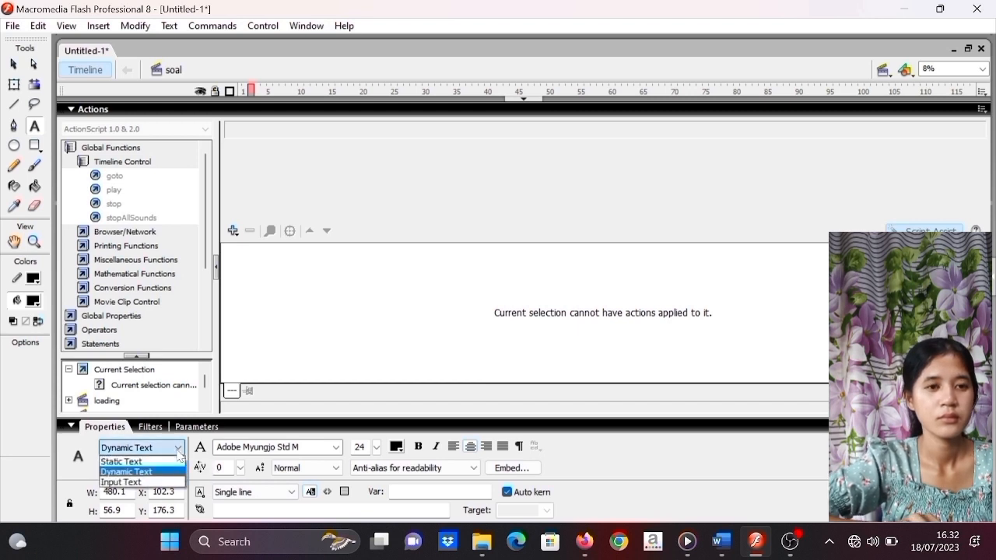
left_click(171, 482)
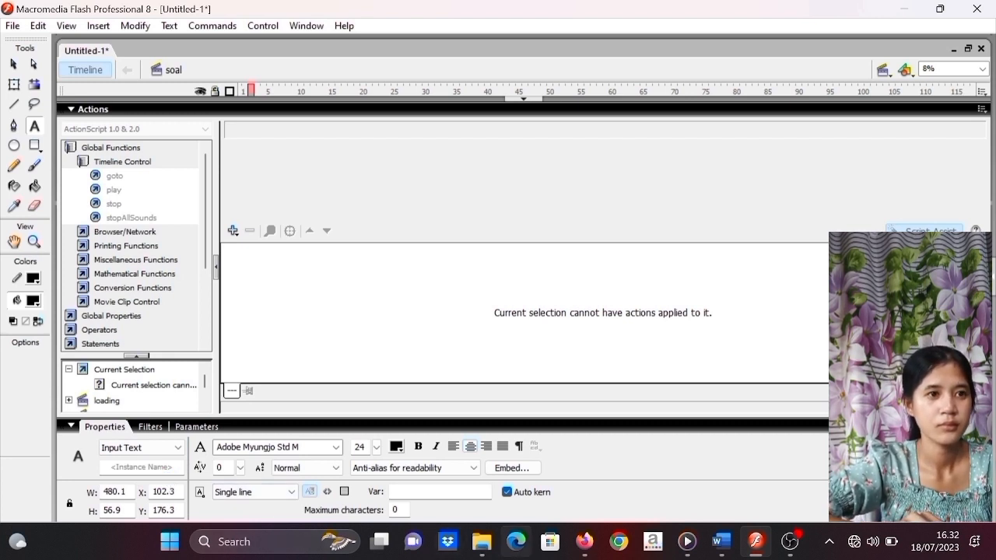
mouse_move(482, 541)
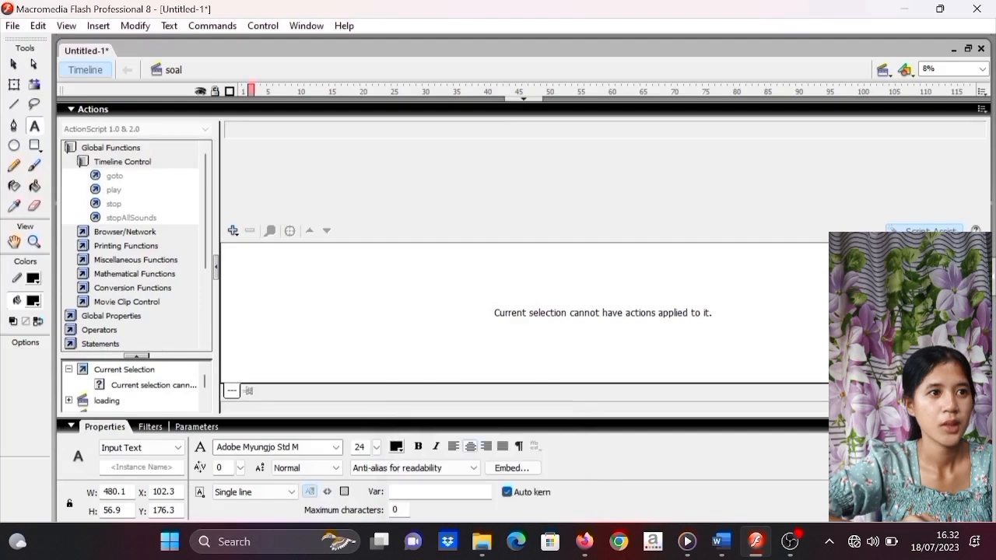
left_click(394, 491)
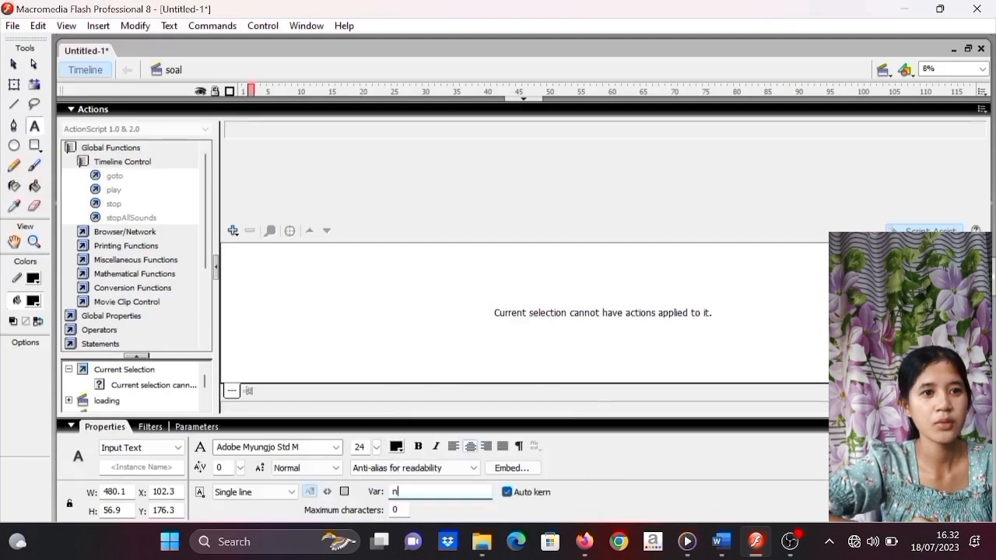
type("Nama")
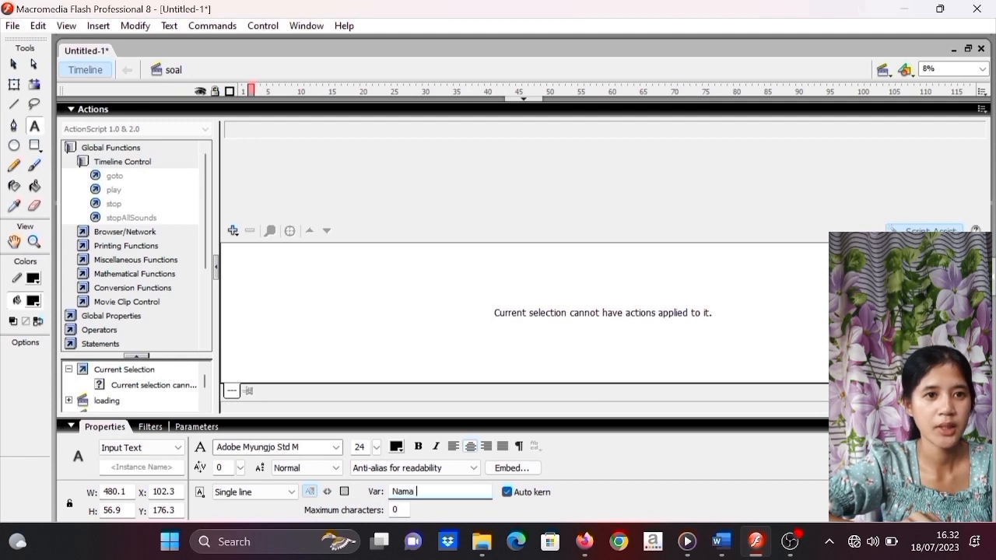
type(" Peserta Didik")
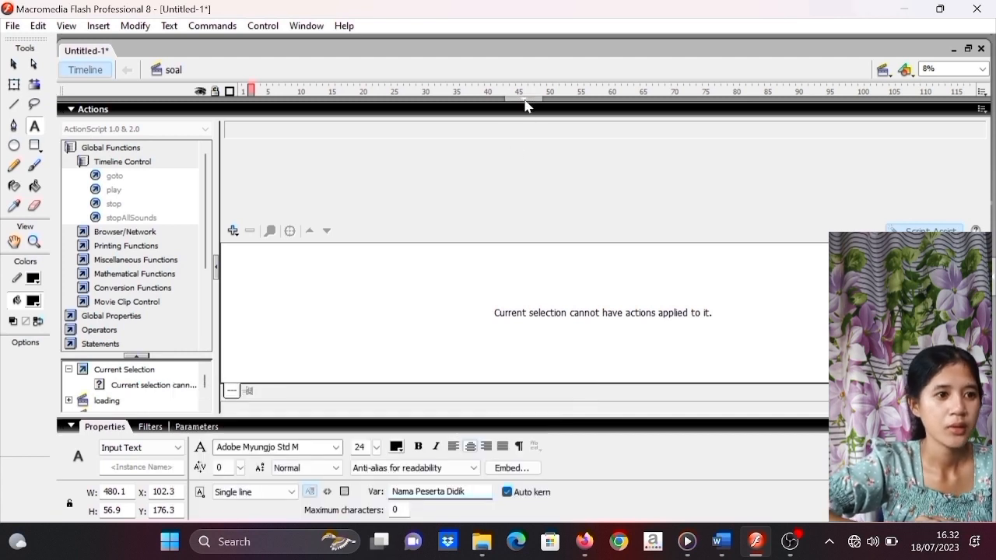
left_click(527, 108)
left_click(499, 366)
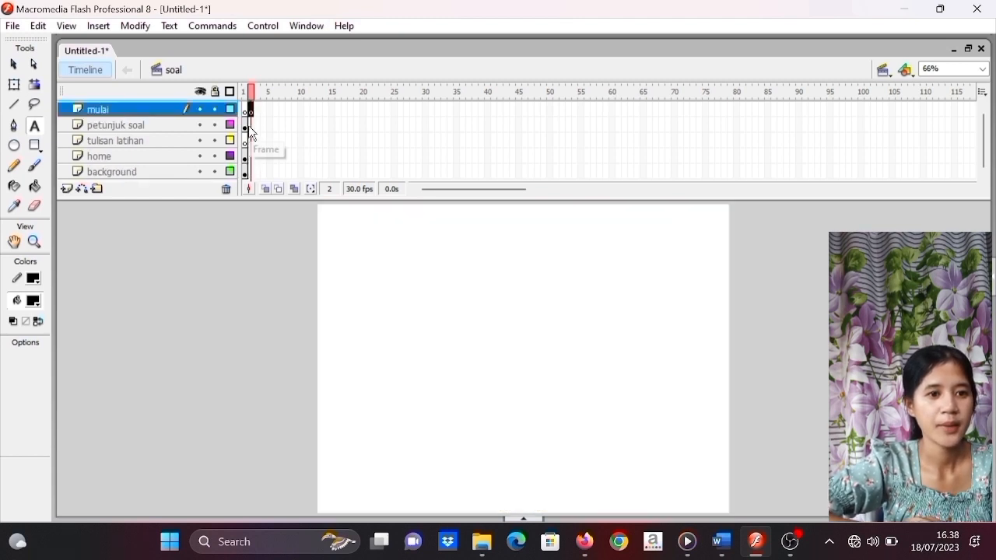
- Insert keyframes at frame 2 of the petunjuk soal, tulisan latihan, home and background layers
left_click(248, 125)
right_click(248, 125)
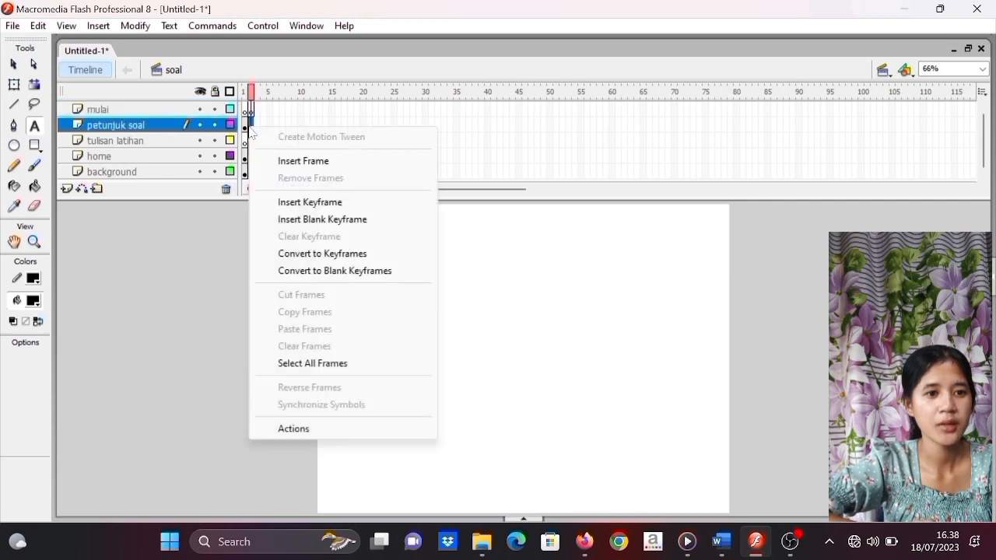
left_click(293, 203)
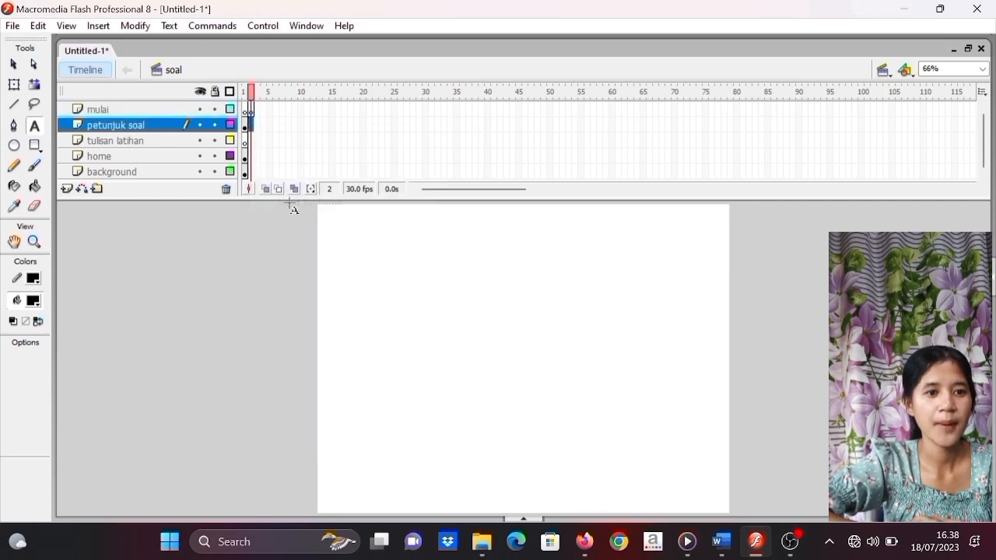
key("ctrl+shift+v")
right_click(251, 142)
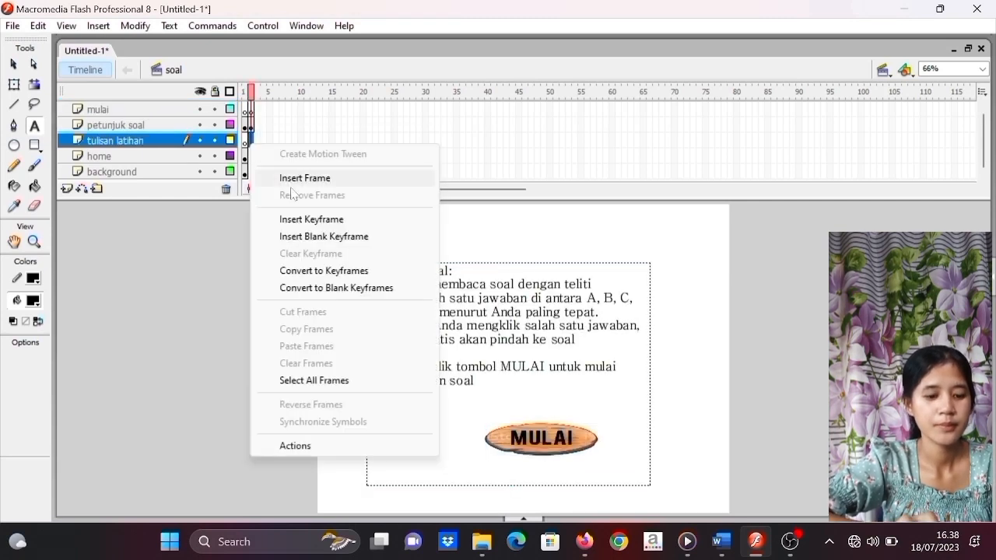
left_click(300, 220)
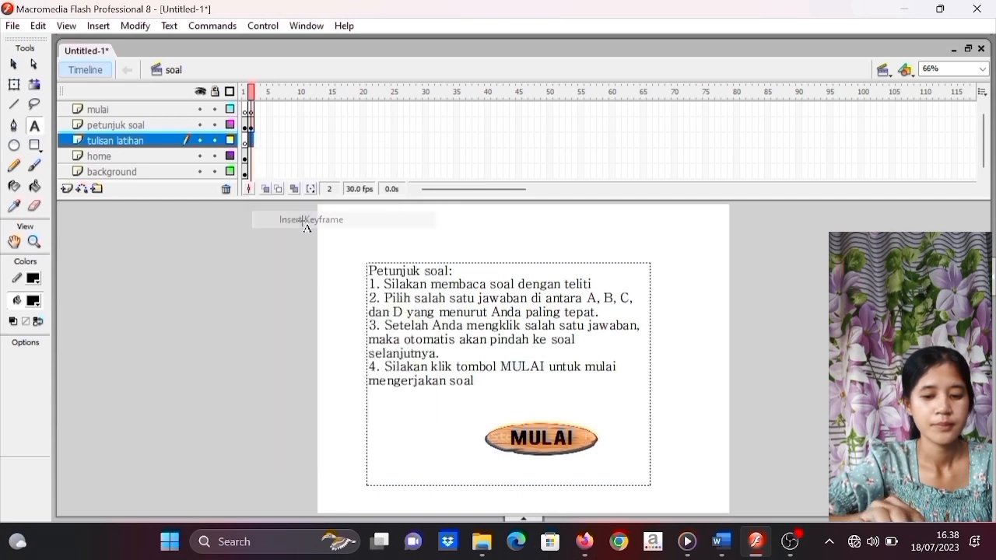
left_click(250, 155)
right_click(251, 160)
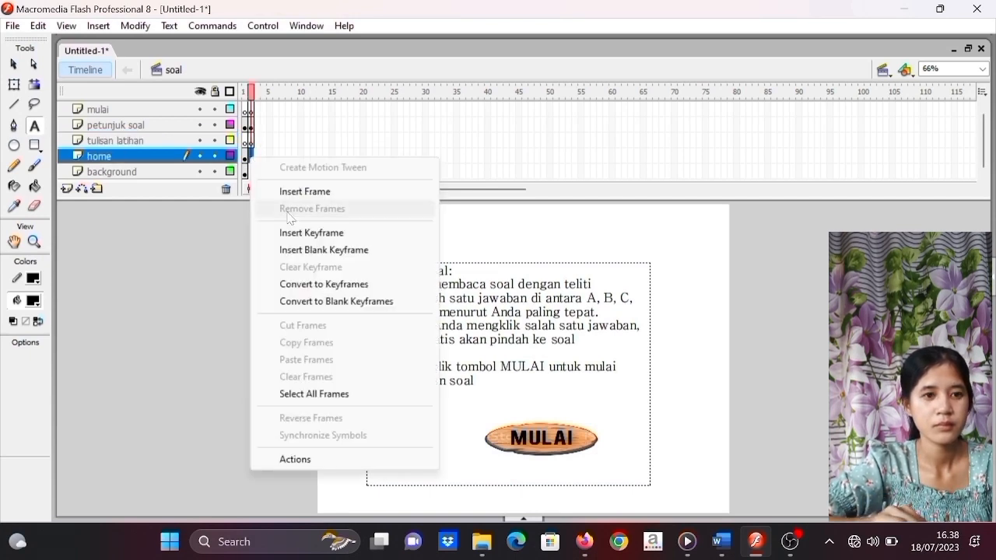
left_click(300, 232)
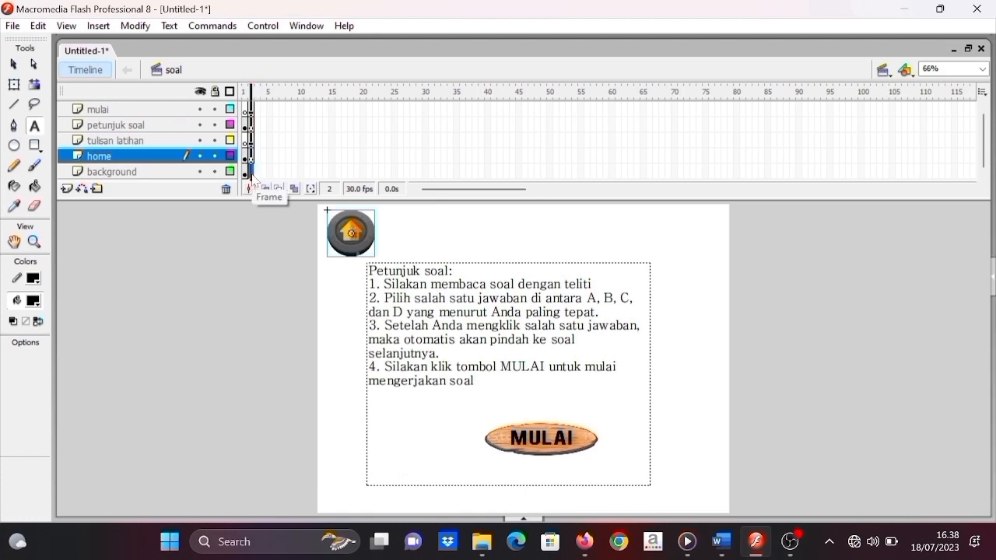
left_click(250, 171)
right_click(251, 174)
left_click(308, 250)
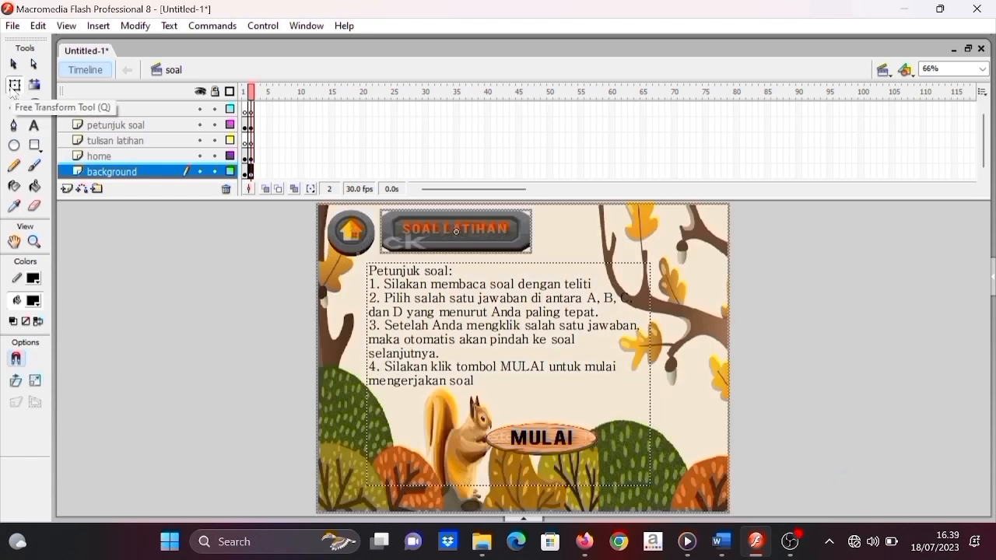
- Delete the home button and the "Petunjuk soal" instruction text from frame 2
left_click(14, 86)
left_click(350, 233)
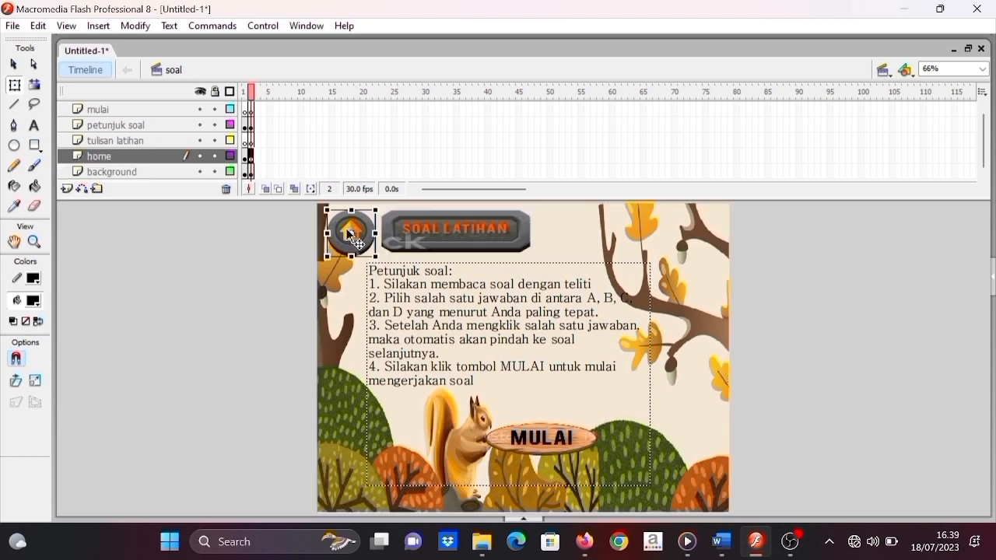
key("Delete")
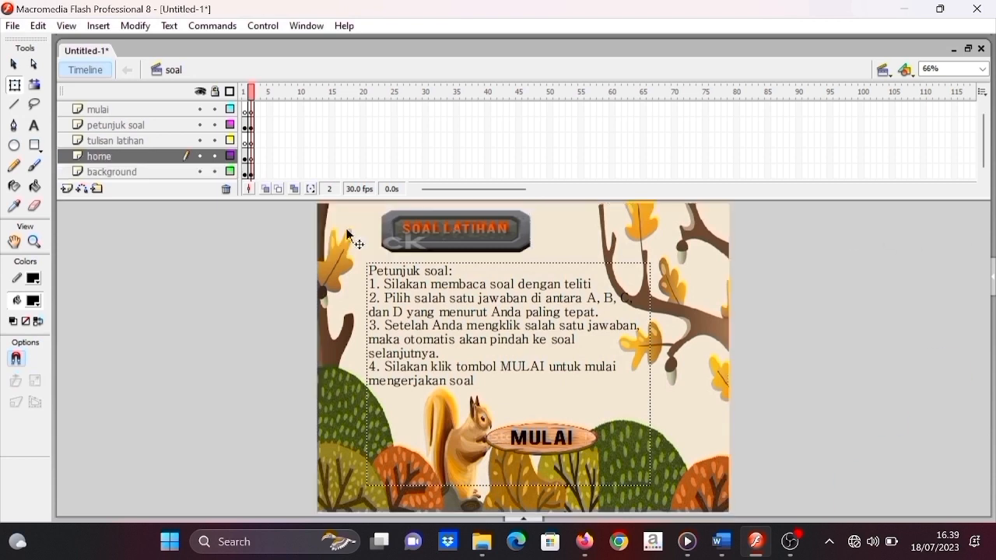
left_click(408, 268)
key("Delete")
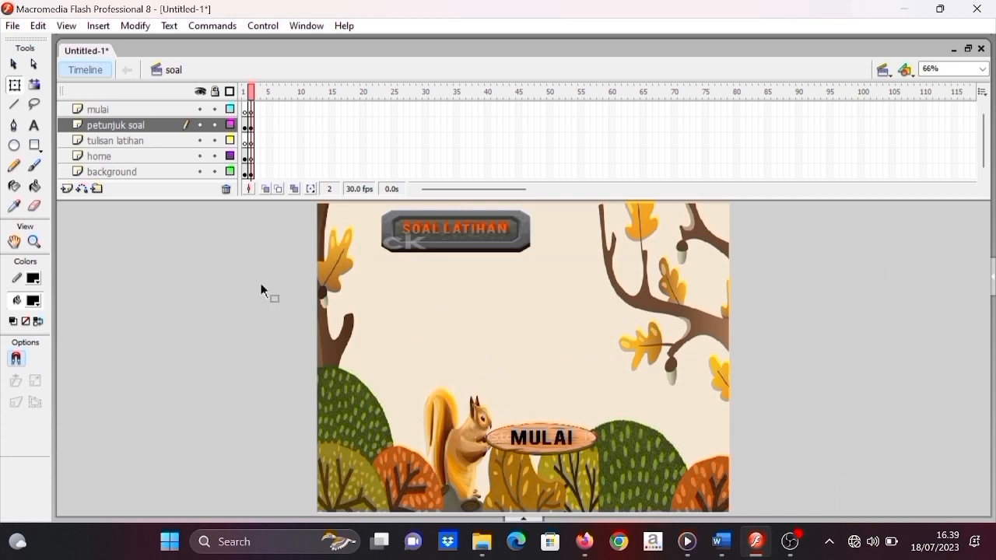
- Add a wide text box reading "Nama Peserta Didik" below the SOAL LATIHAN sign, and shift it slightly left and down
left_click(34, 125)
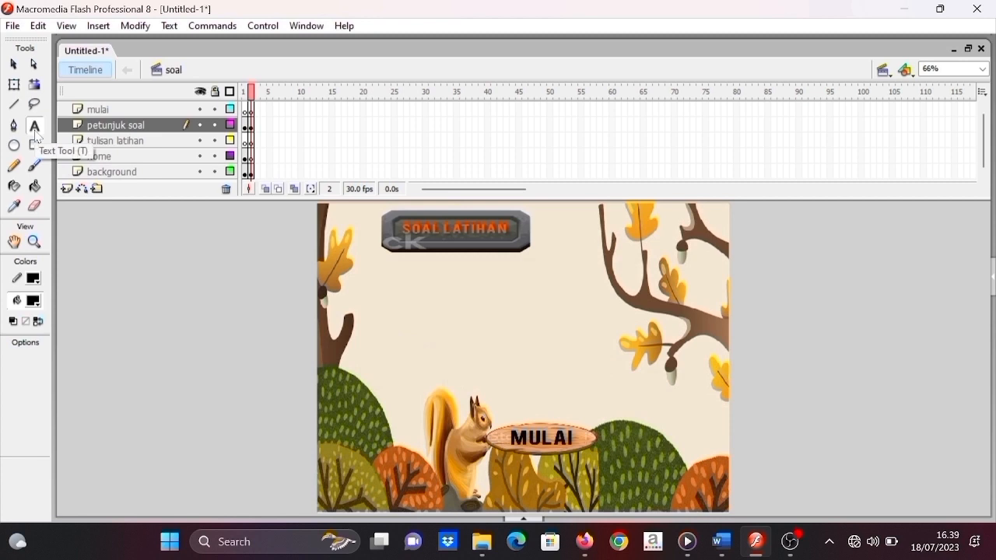
left_click_drag(365, 250, 604, 290)
type("Nam")
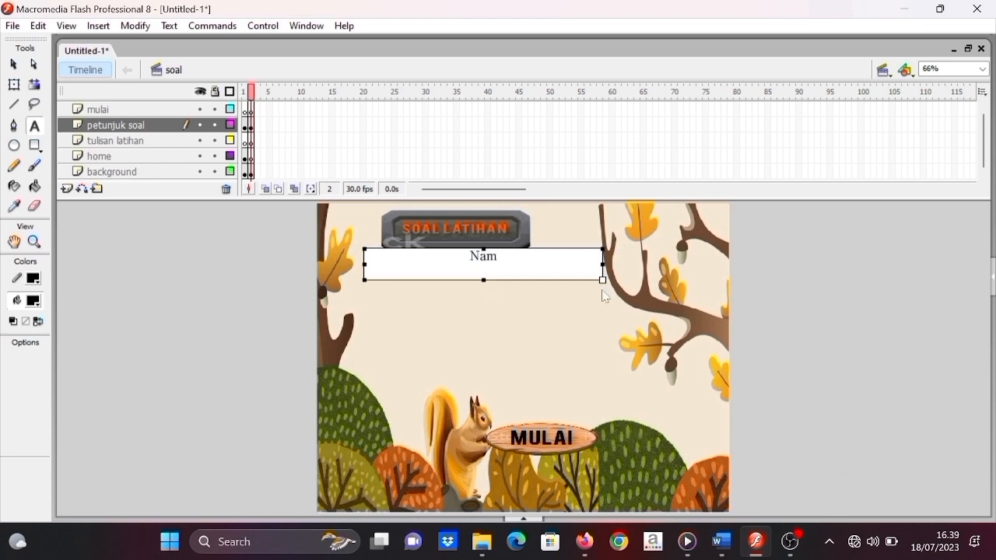
type("a Peserta")
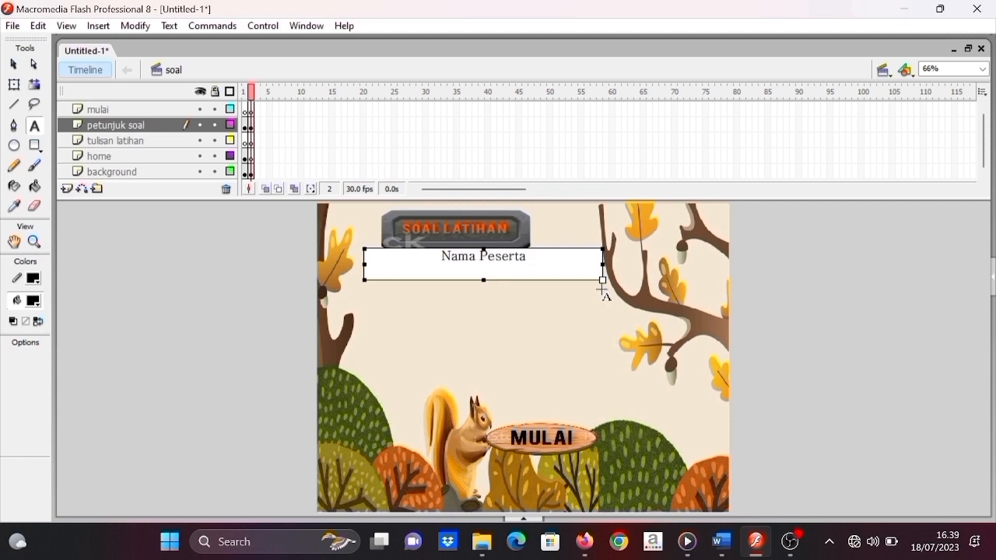
type(" Didik")
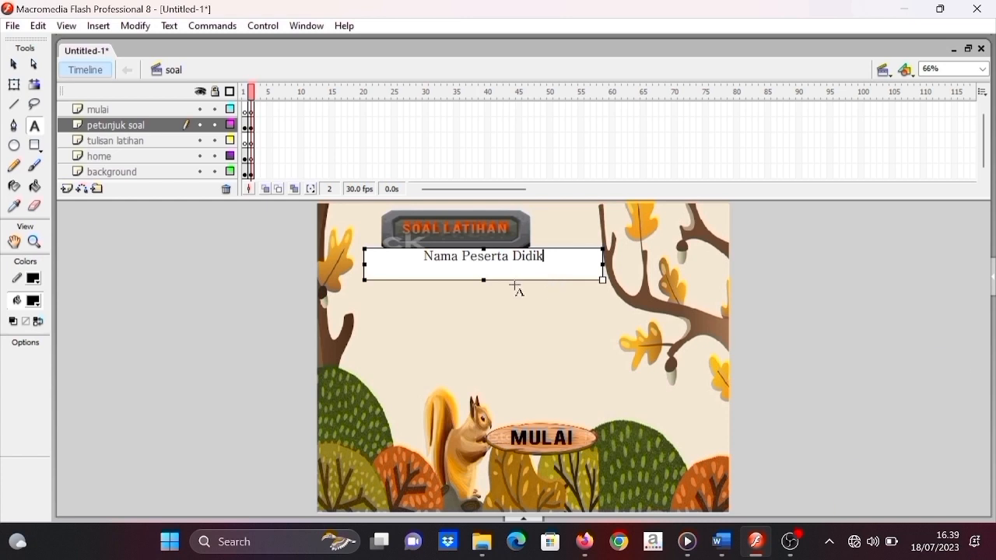
left_click_drag(478, 281, 467, 288)
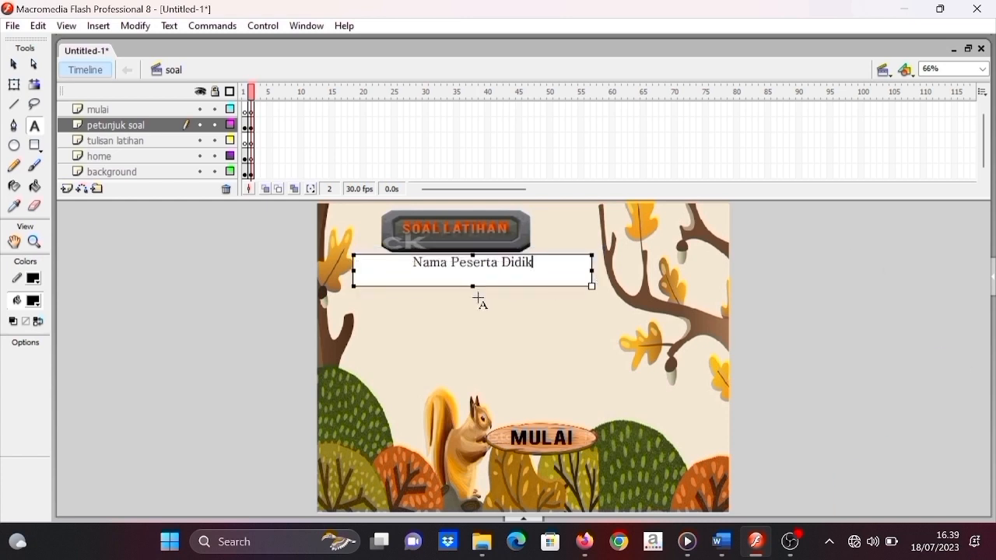
- Import the "kotak kosong" image from Downloads onto the stage in frame 2
left_click(479, 299)
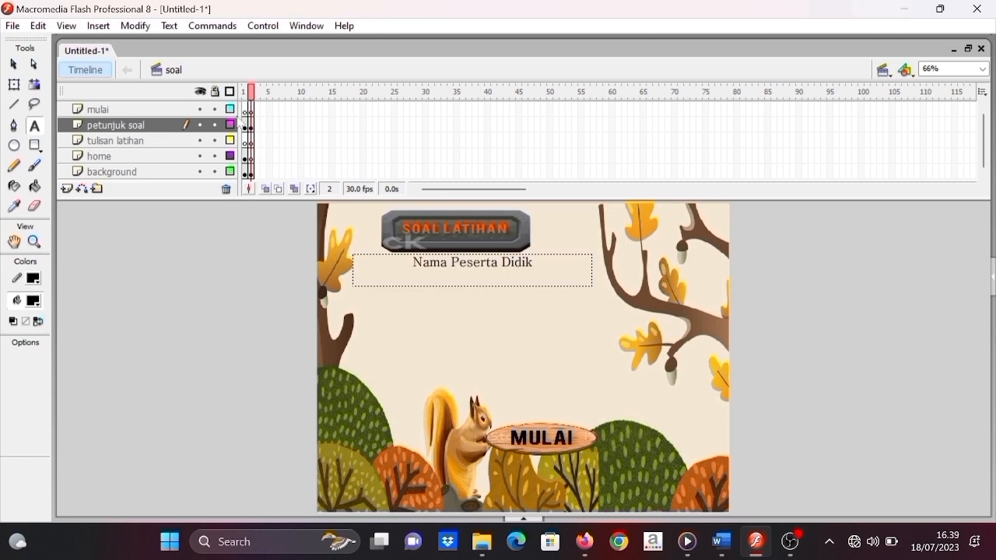
left_click(14, 29)
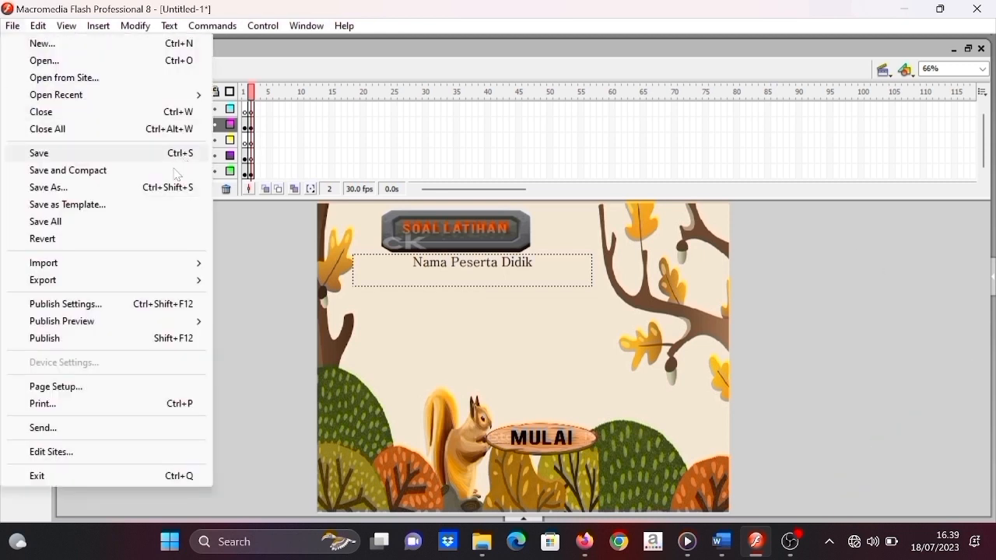
mouse_move(154, 272)
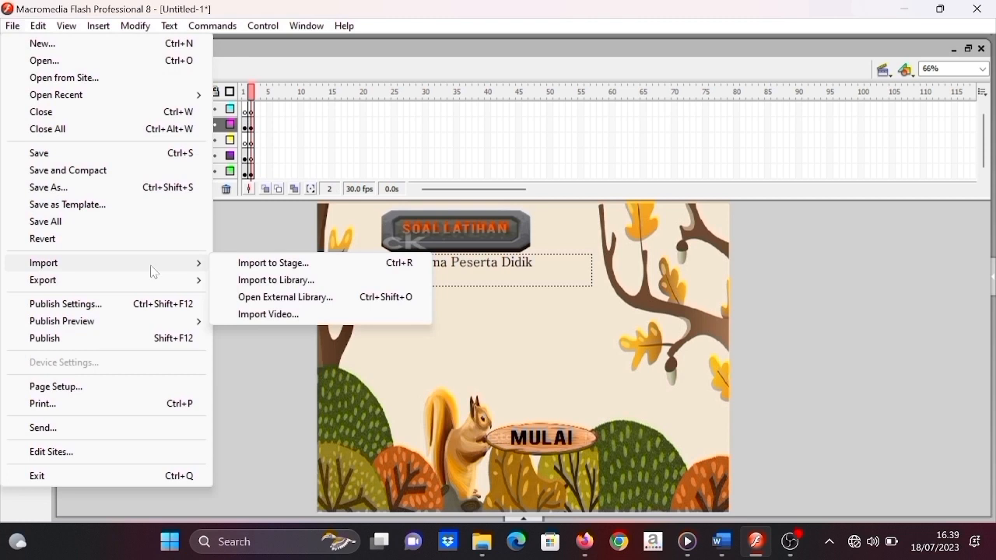
left_click(226, 264)
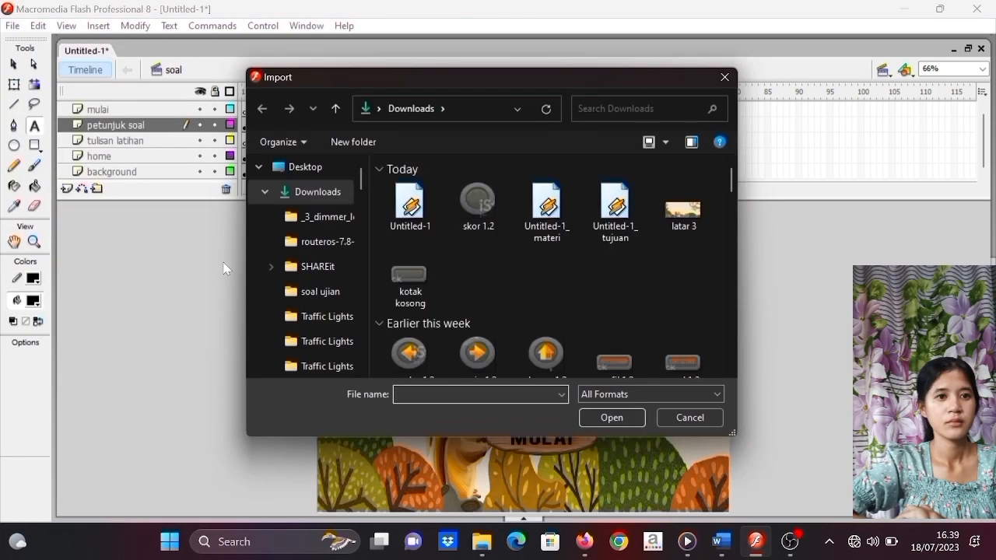
left_click(411, 277)
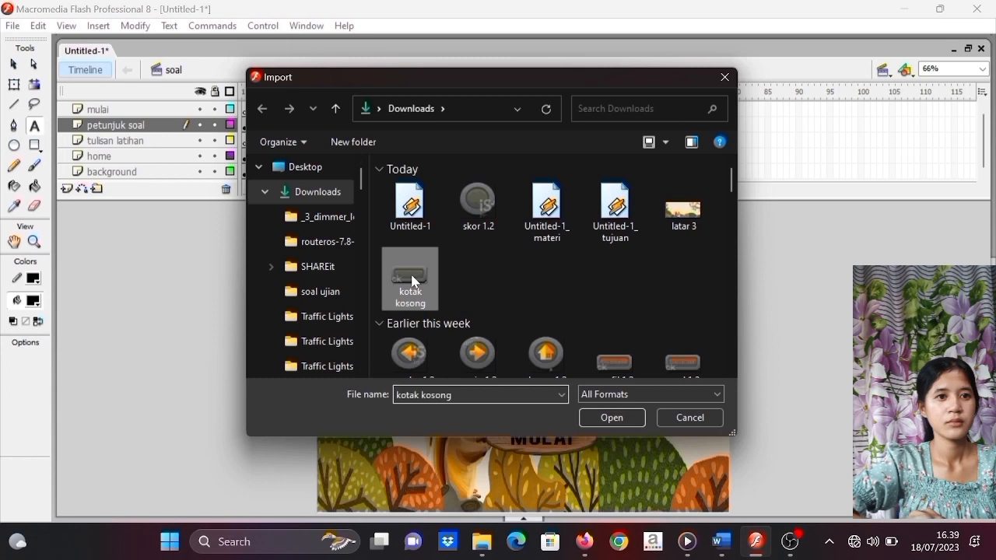
left_click(612, 418)
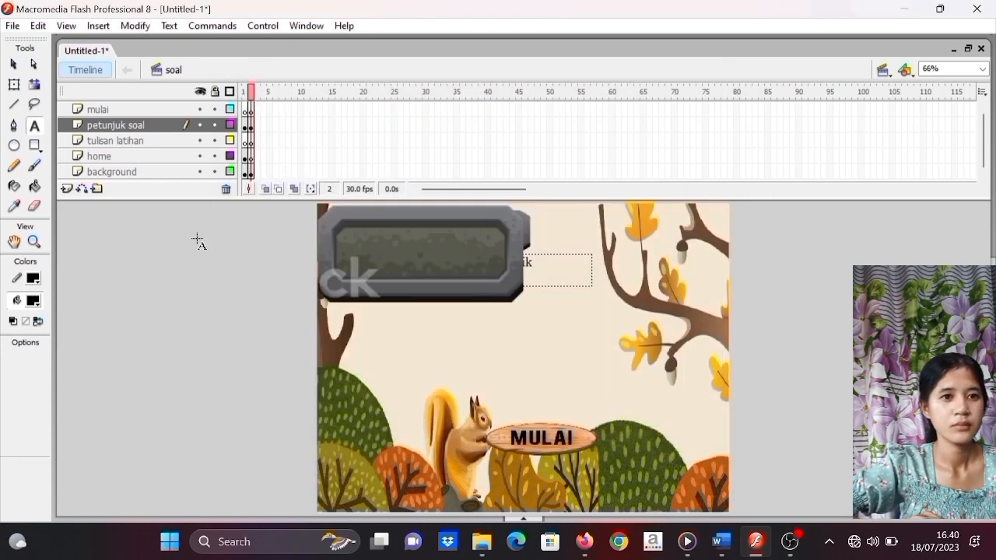
- Move the empty box image below the "Nama Peserta Didik" text and reshape it into a wide, flat bar
left_click(14, 84)
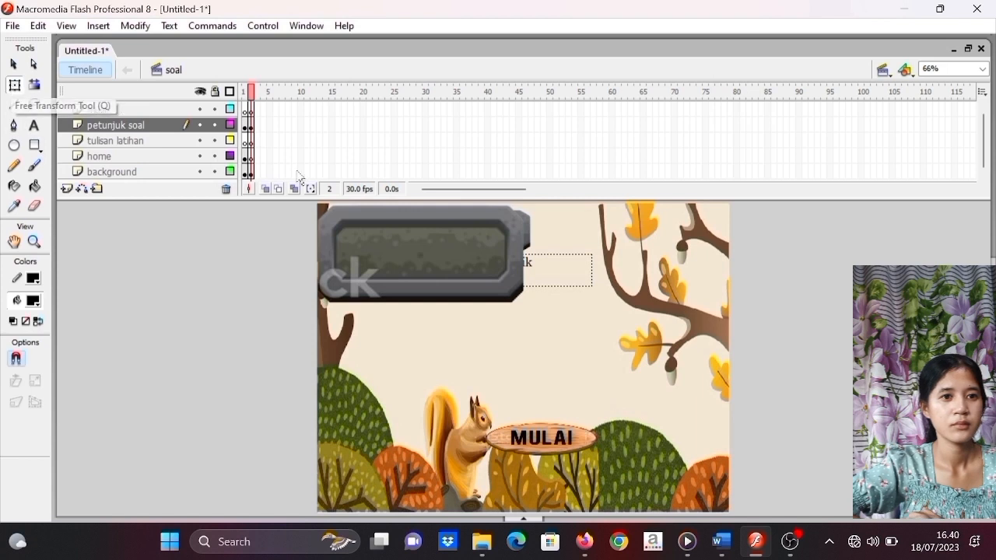
left_click(351, 253)
left_click_drag(384, 273, 439, 325)
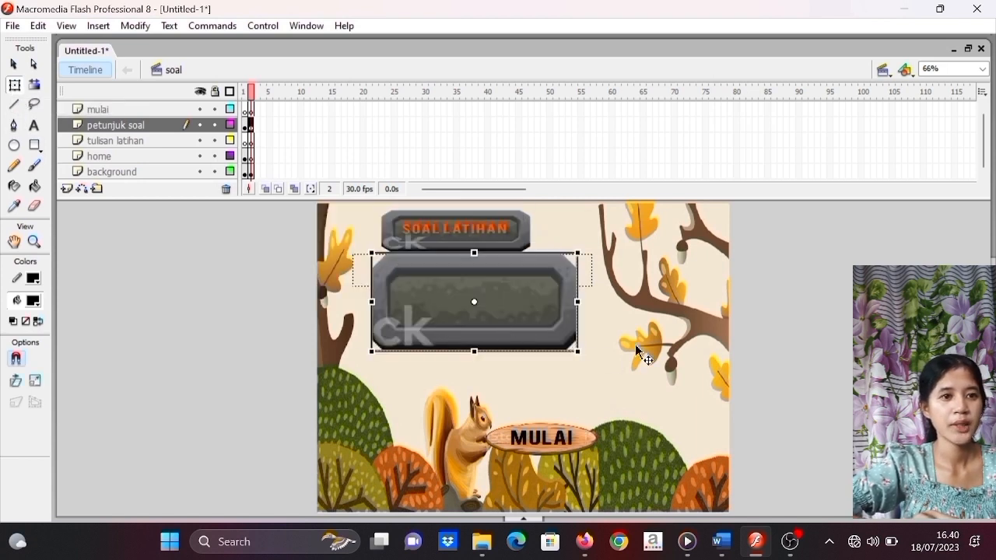
left_click_drag(580, 352, 611, 320)
left_click_drag(548, 309, 553, 316)
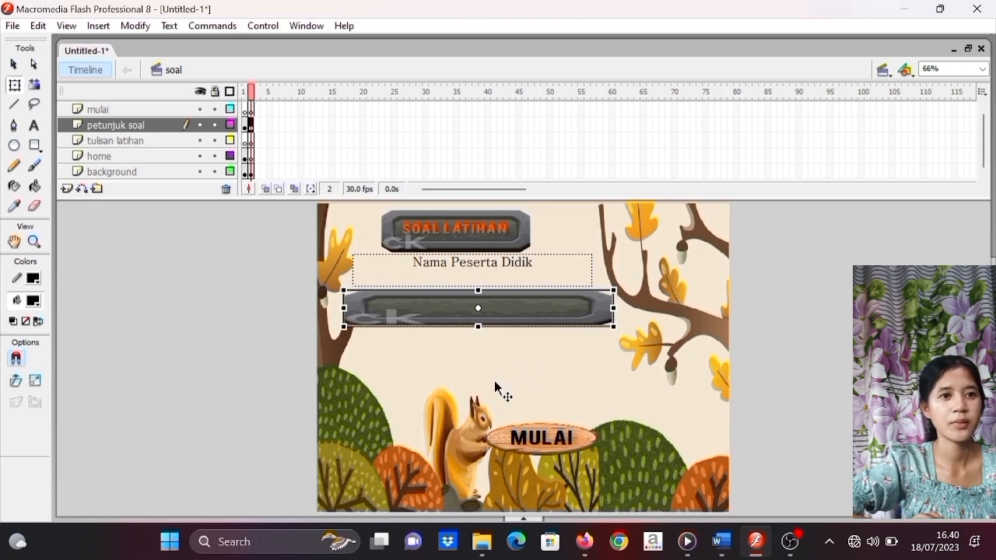
left_click(434, 364)
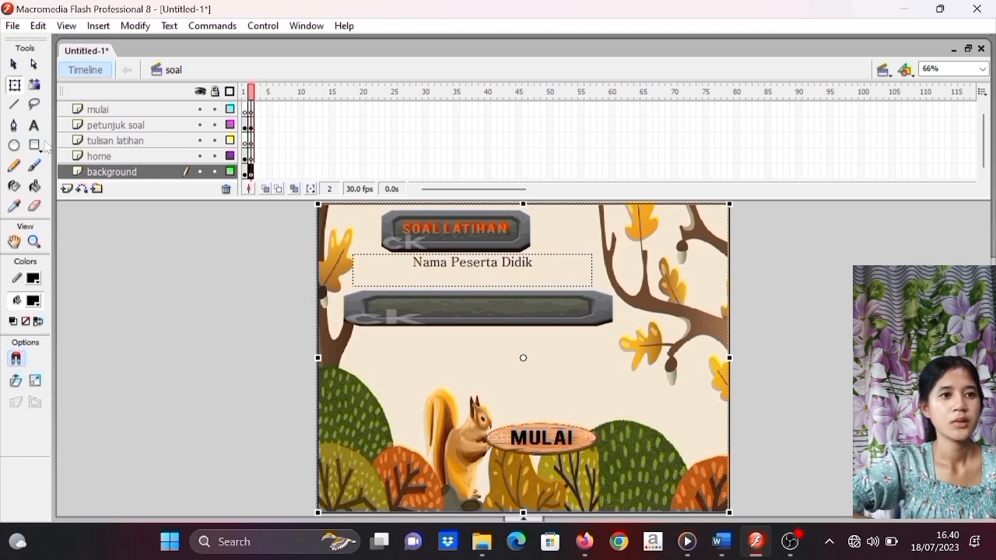
- Add an empty text field about 441 by 60 pixels over the grey bar and align it with the bar
left_click(34, 127)
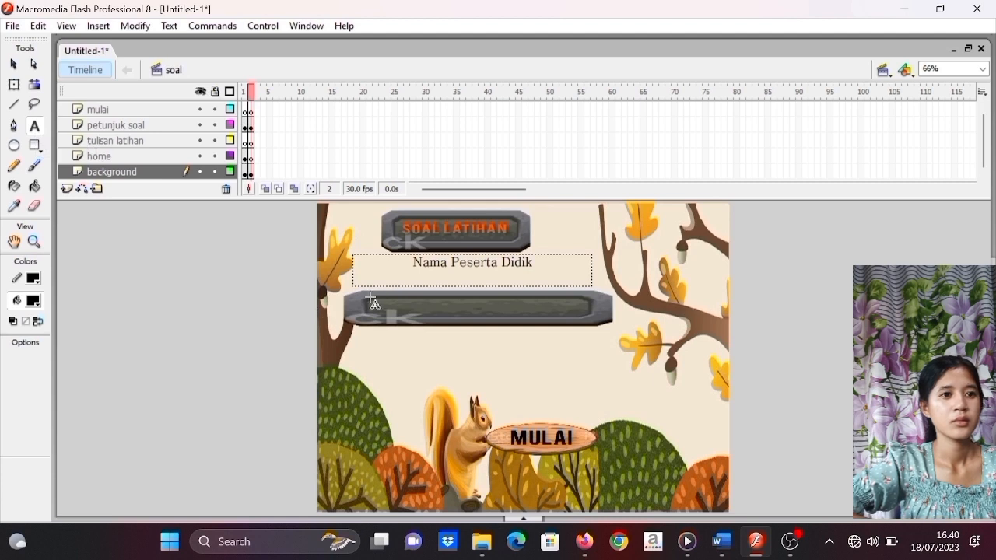
left_click_drag(371, 298, 595, 329)
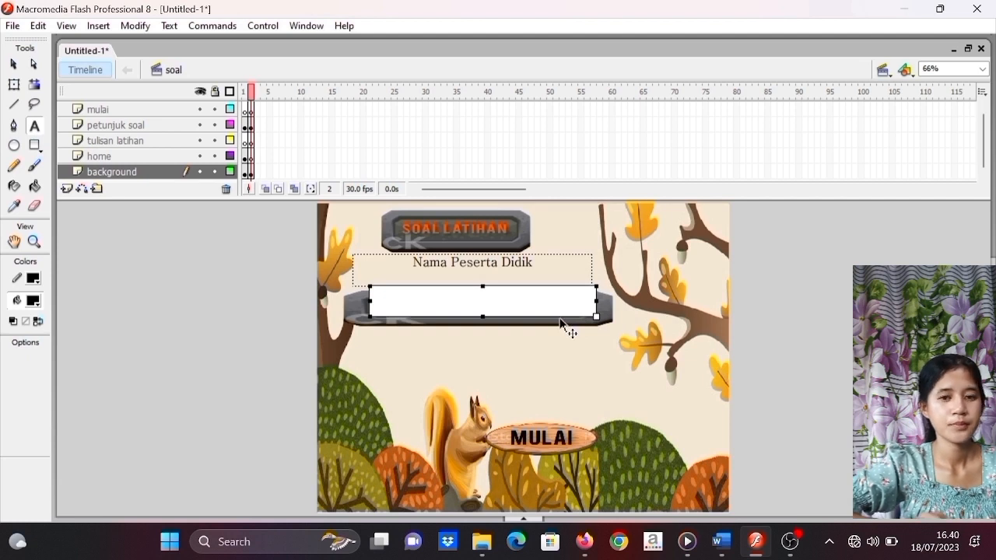
left_click_drag(560, 320, 559, 325)
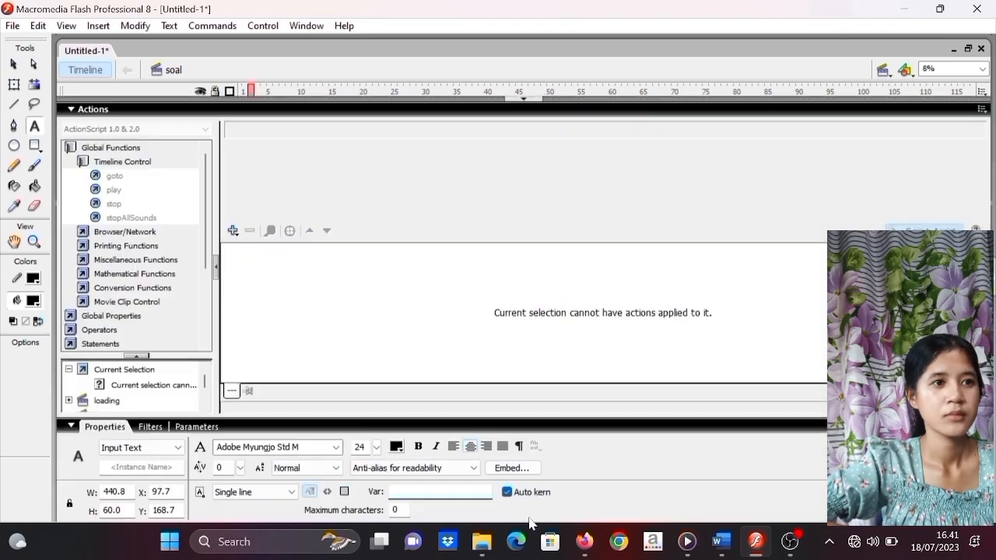
- Make the text field over the bar an Input Text field with the variable name "Nama Peserta Didik"
left_click(524, 519)
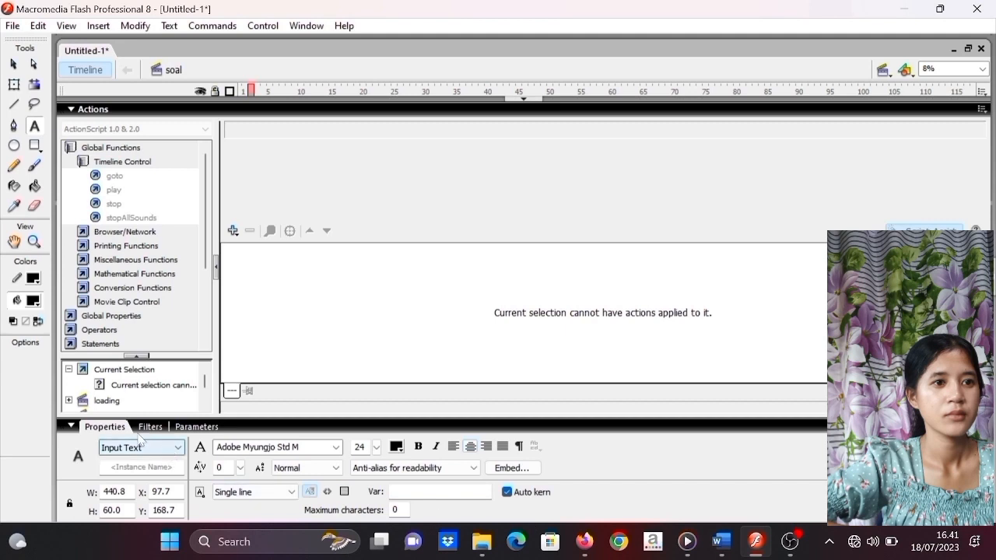
left_click(172, 450)
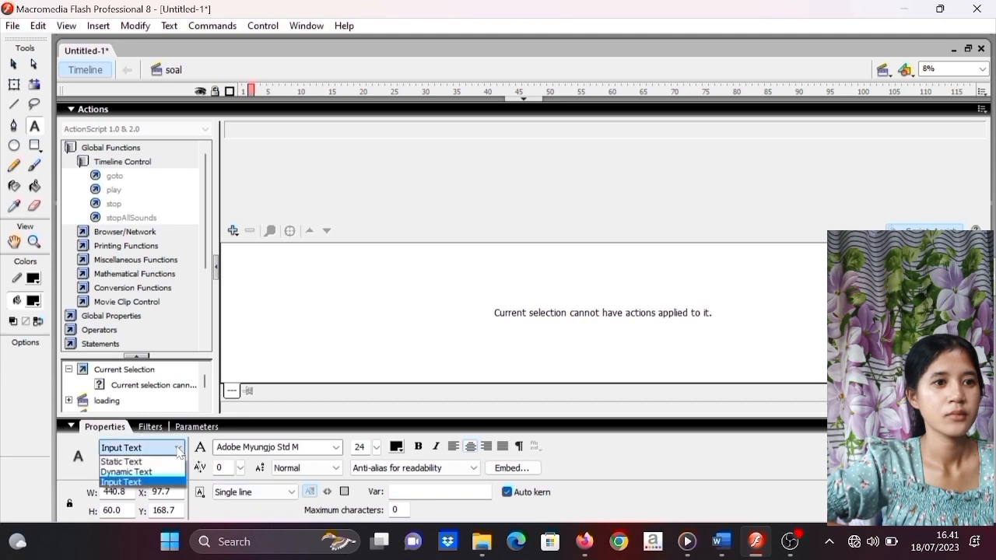
left_click(174, 483)
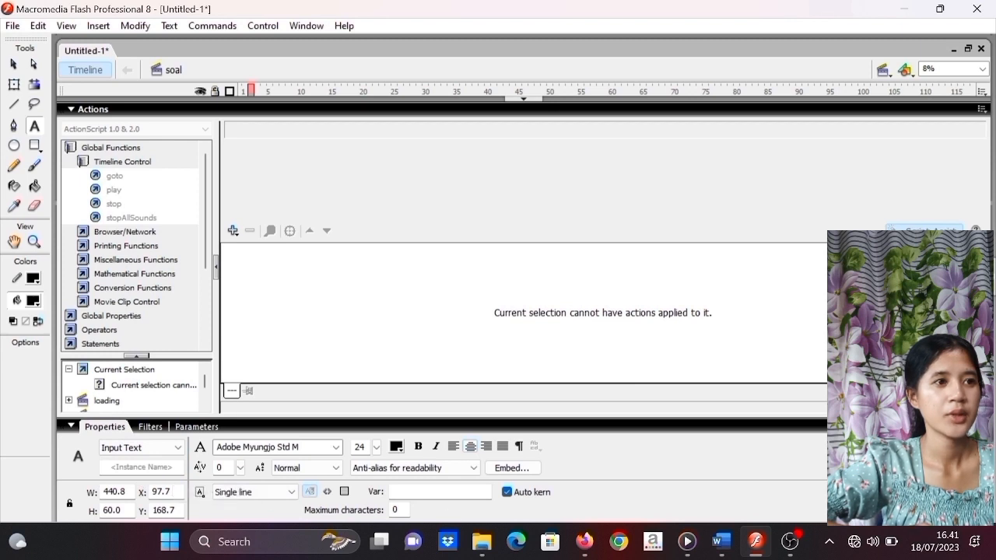
left_click(394, 491)
type("N")
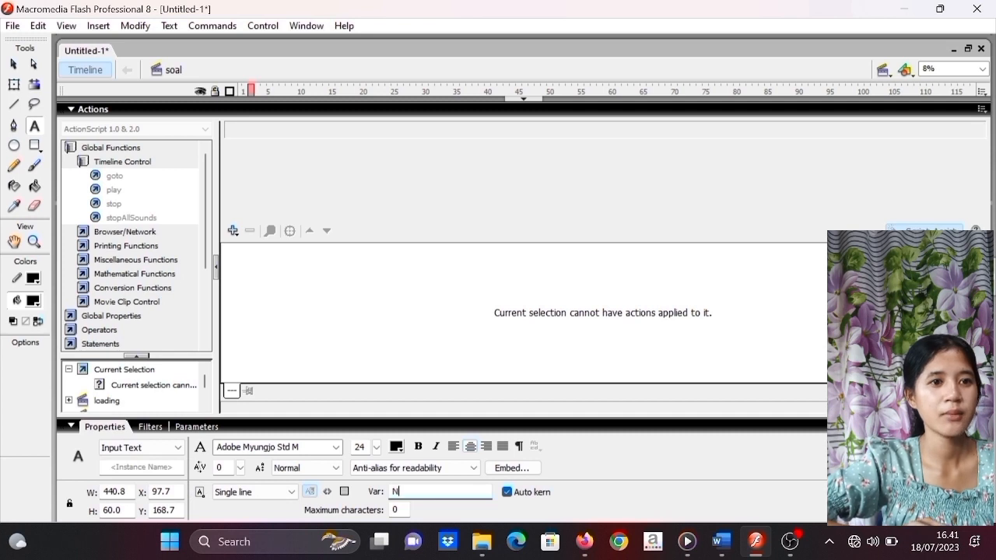
type("ama ")
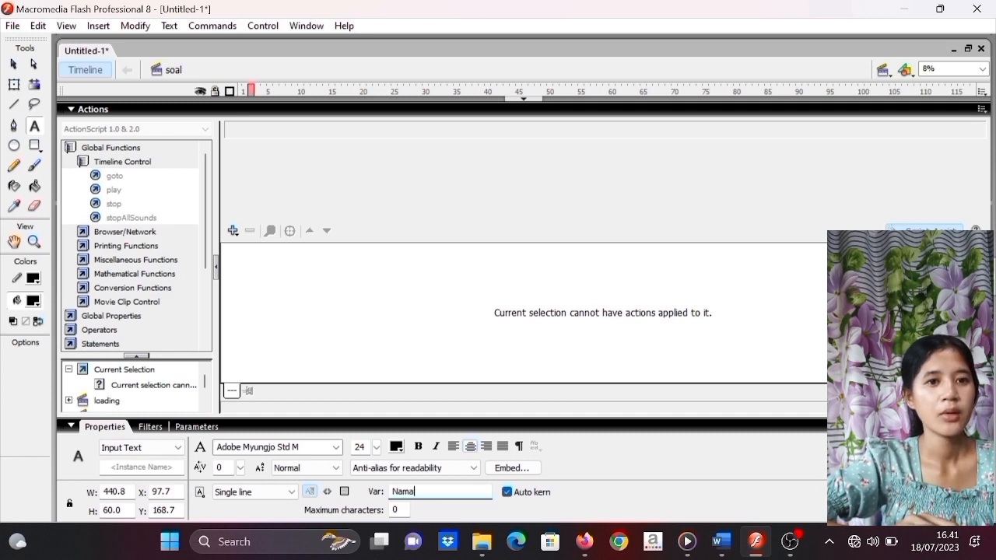
type("Per")
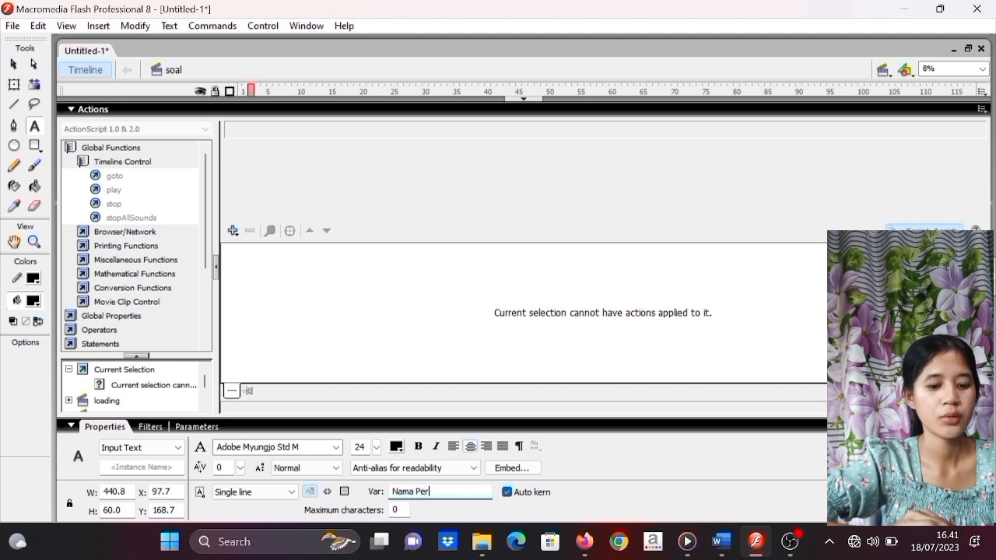
key("BackSpace")
type("s")
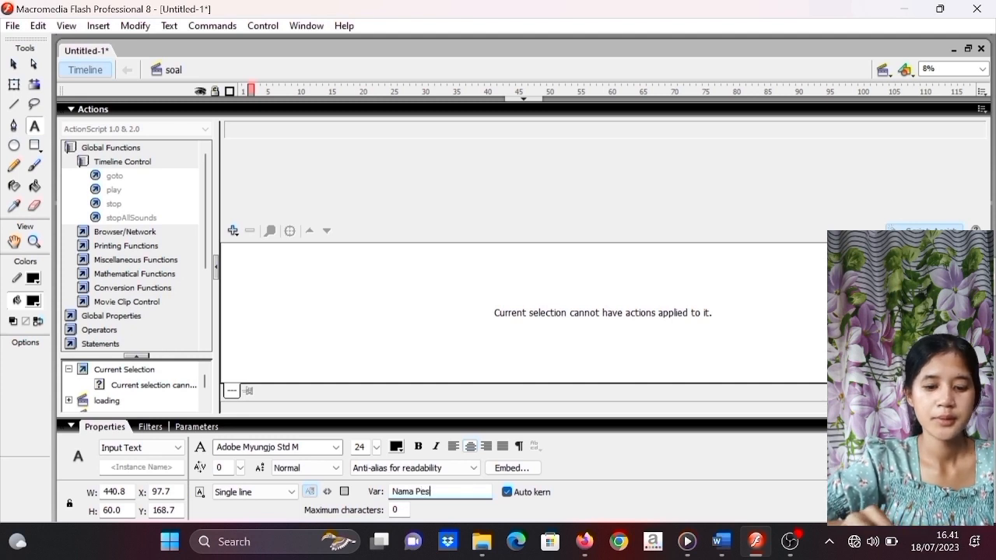
type("erta D")
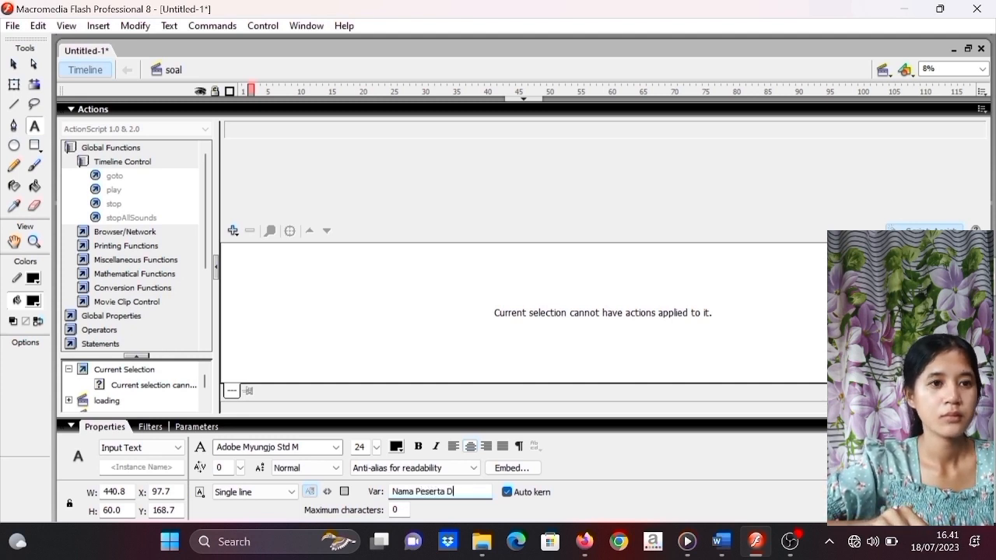
type("idik")
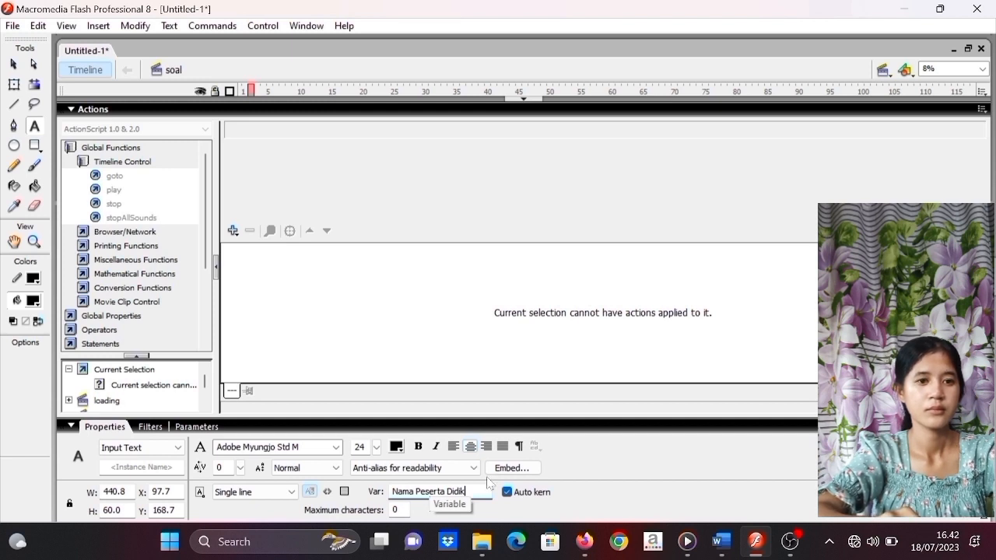
left_click(530, 99)
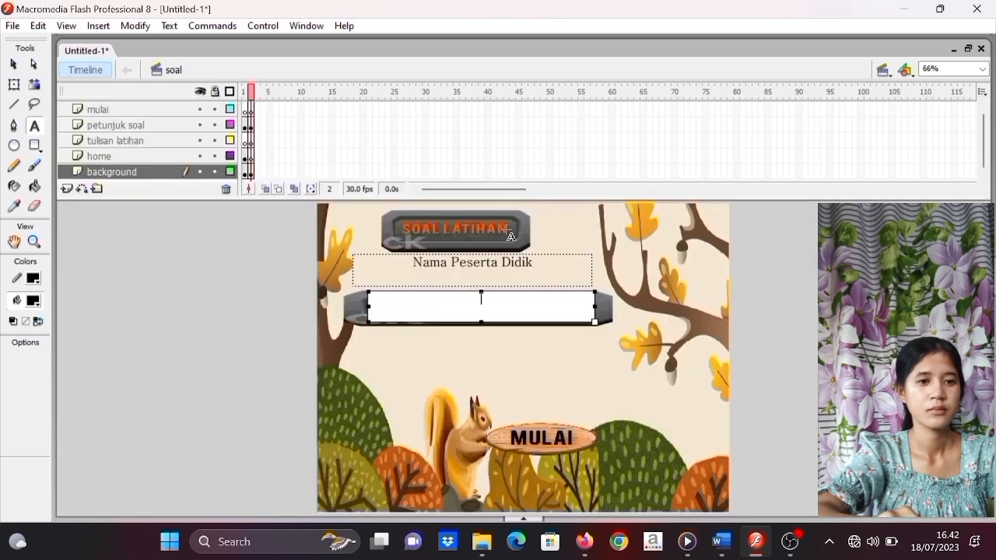
- Insert keyframes at frame 3 of the mulai and petunjuk soal layers
left_click(258, 110)
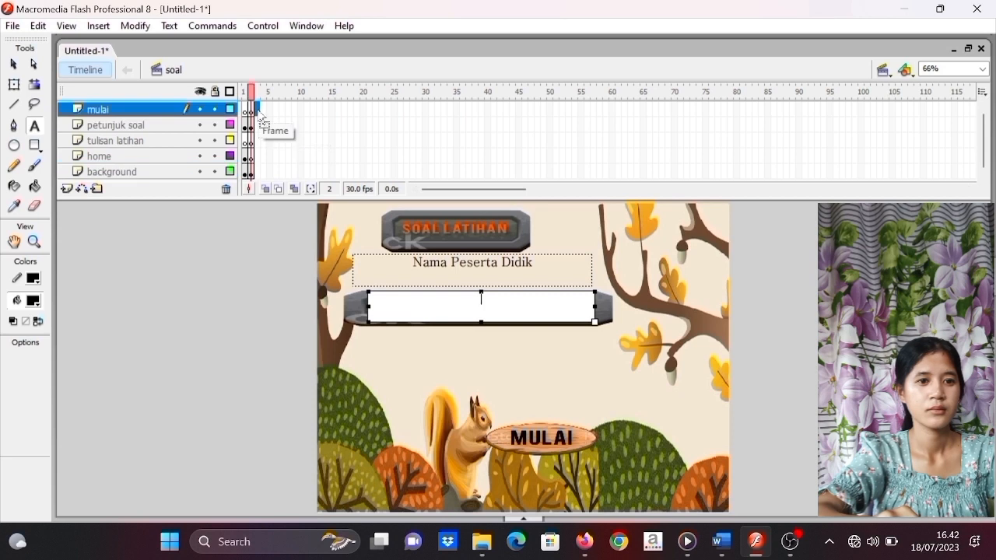
left_click(257, 155)
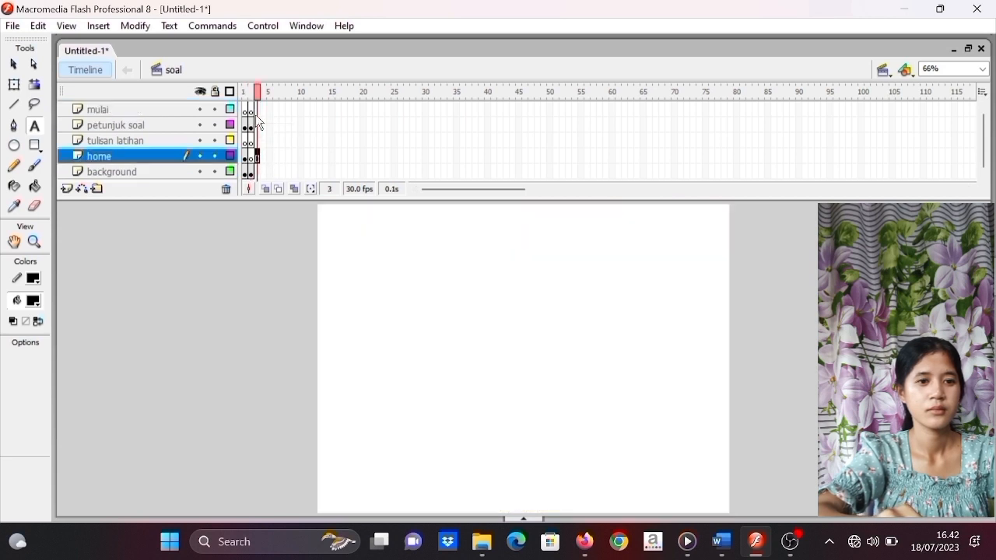
left_click(258, 110)
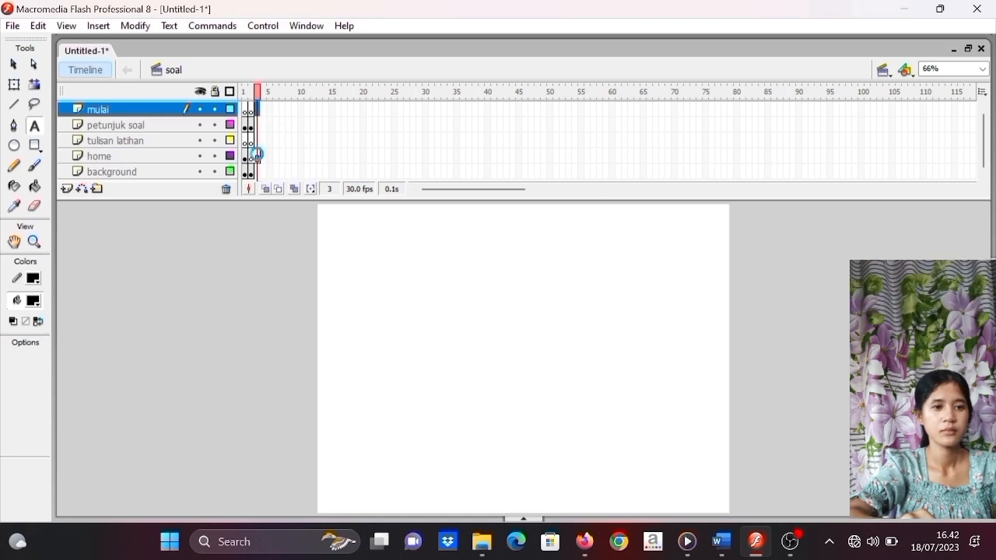
left_click(258, 156)
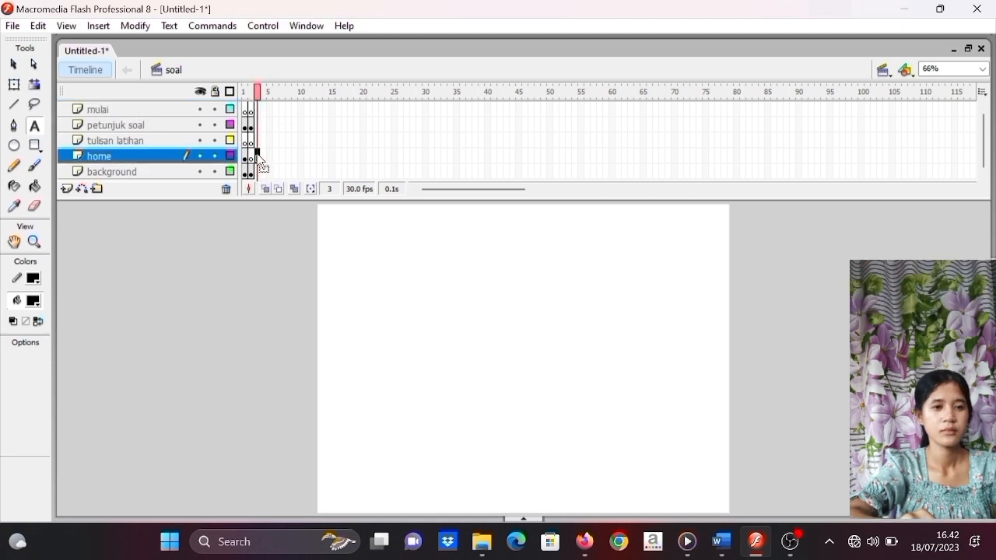
right_click(257, 110)
left_click(303, 186)
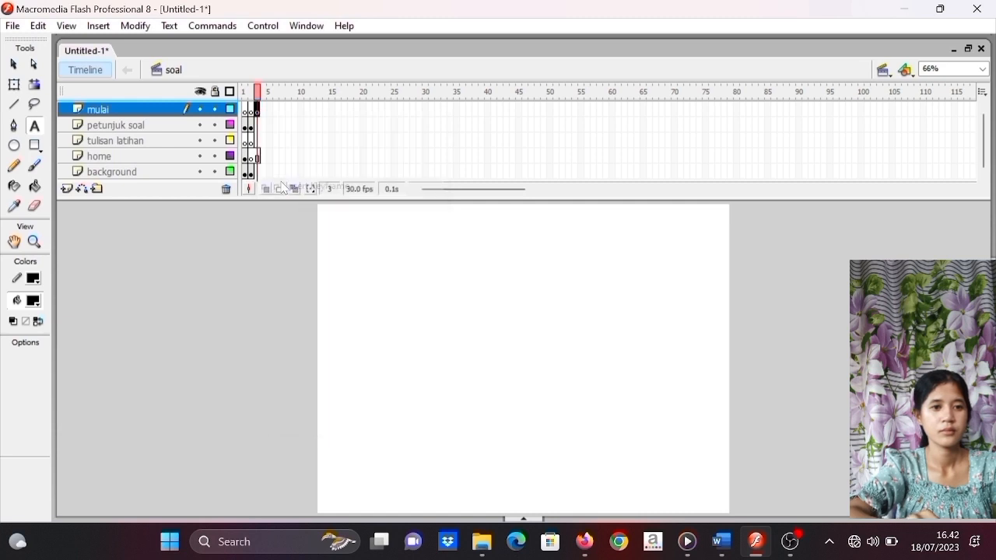
right_click(258, 126)
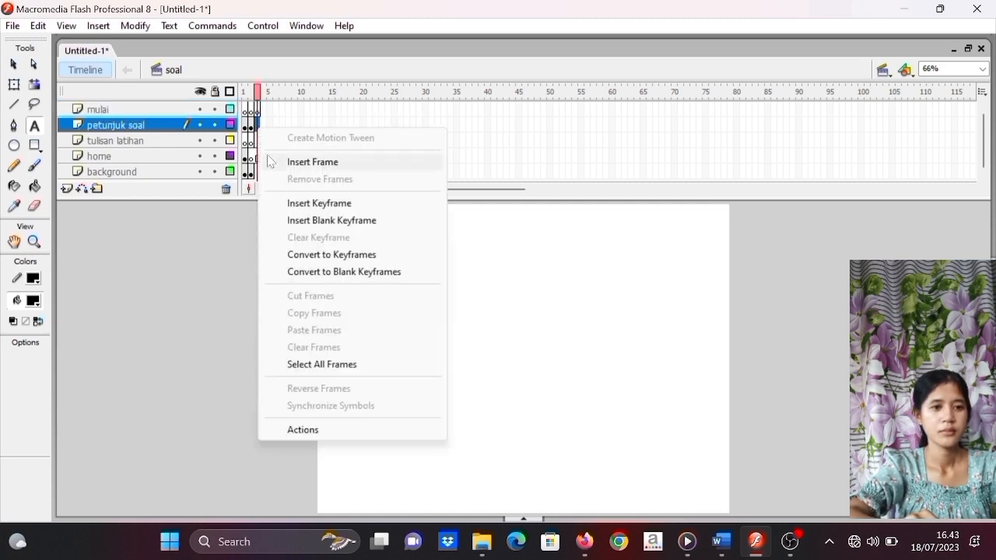
left_click(303, 204)
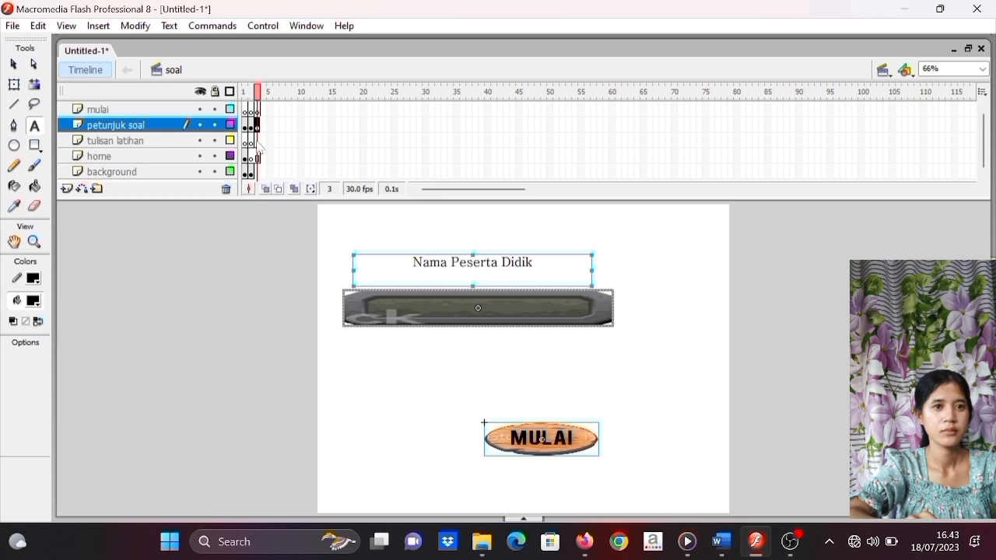
- Insert keyframes at frame 3 of the tulisan latihan, home and background layers
left_click(258, 144)
right_click(260, 151)
left_click(288, 218)
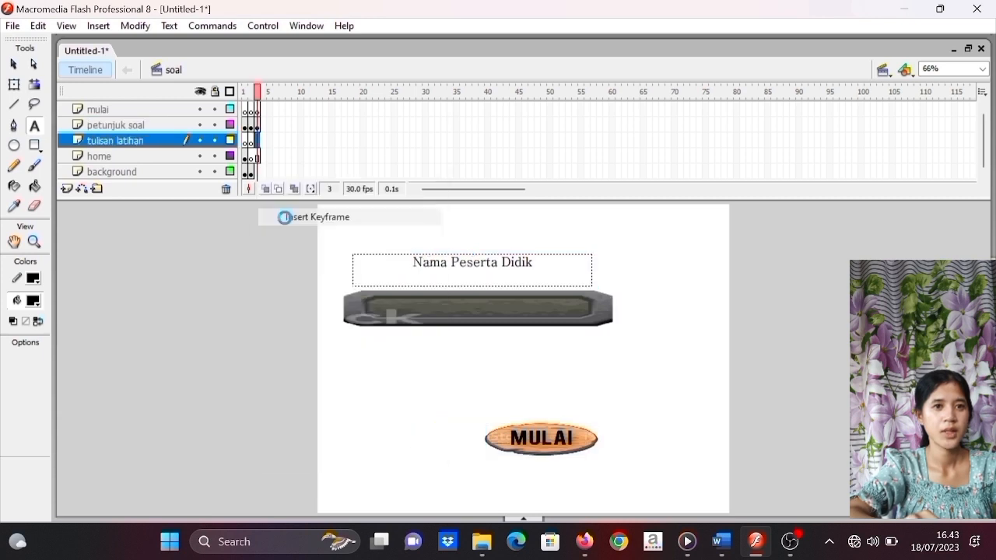
left_click(257, 157)
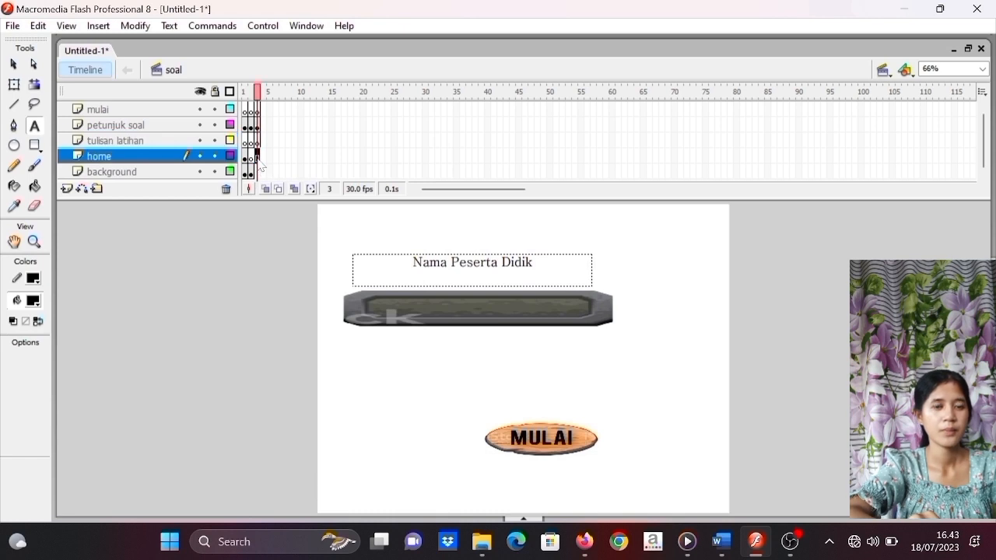
right_click(259, 158)
left_click(292, 234)
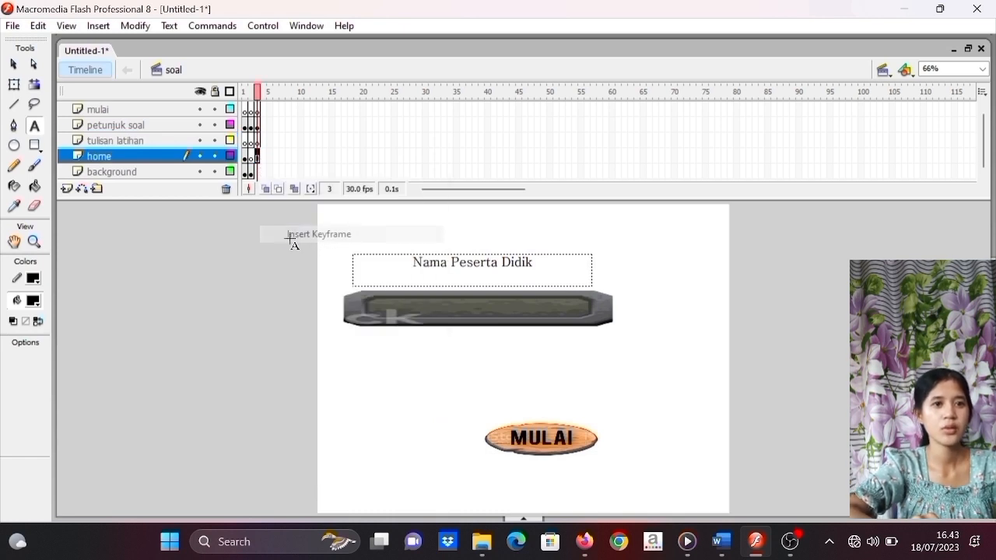
left_click(258, 173)
right_click(258, 172)
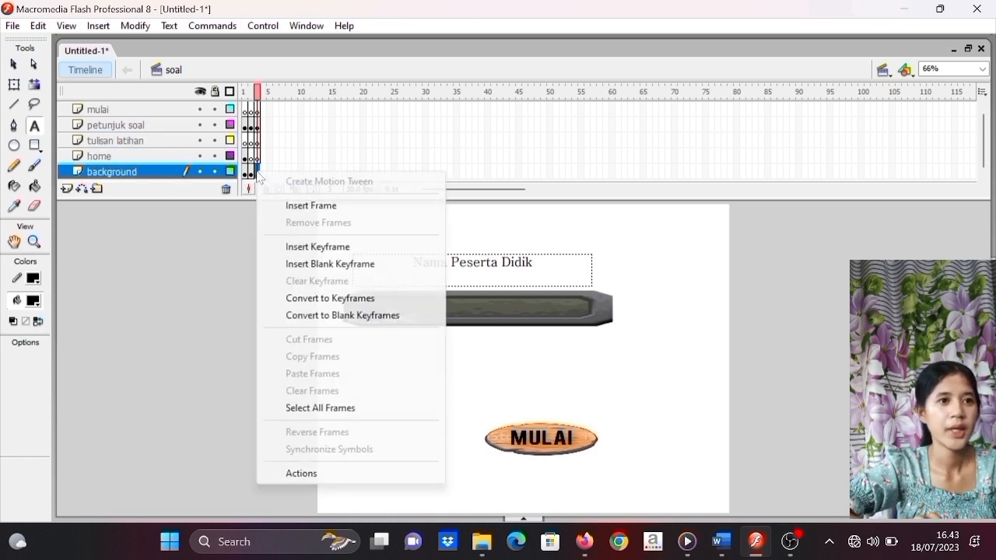
left_click(305, 252)
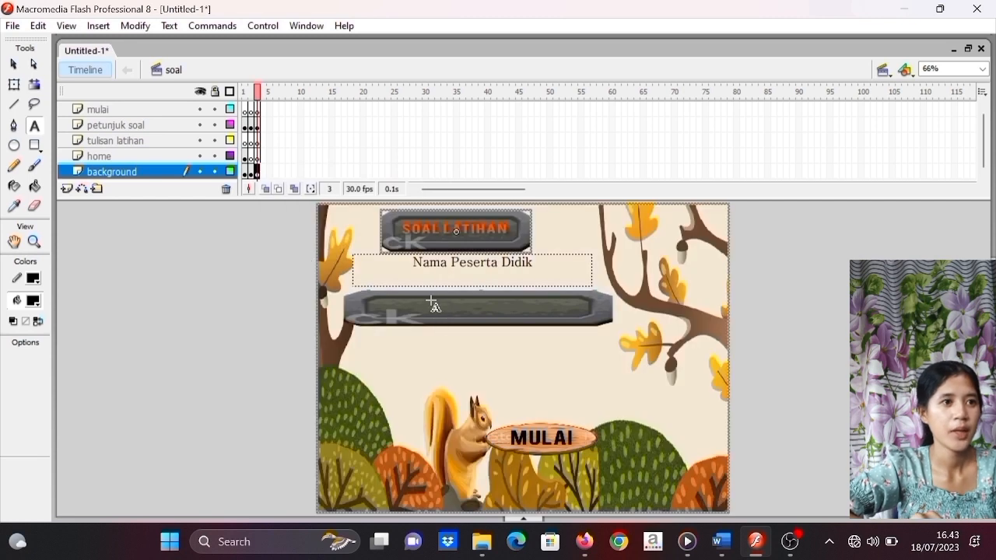
- Delete the "Nama Peserta Didik" label and the grey bar from frame 3
left_click(413, 262)
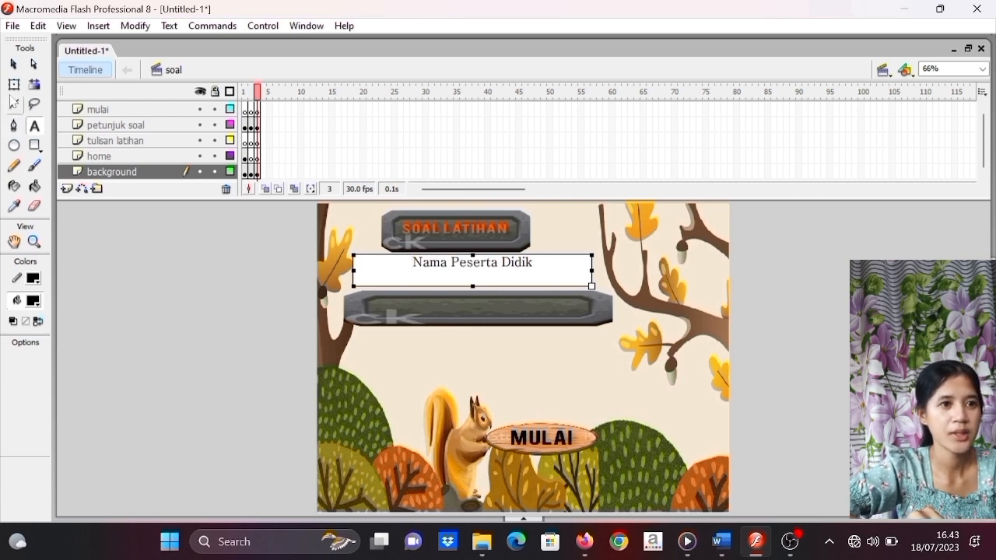
left_click(14, 84)
key("Delete")
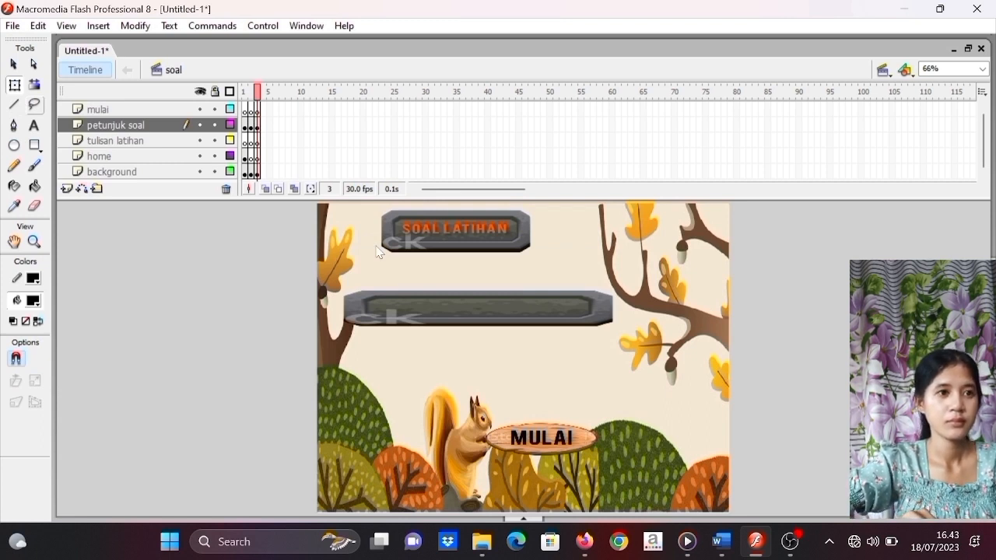
left_click(463, 308)
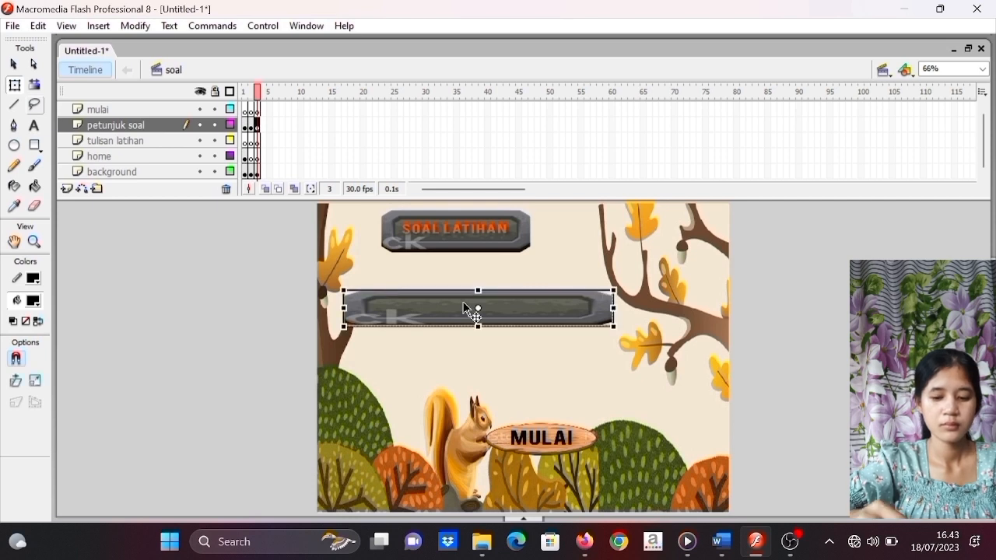
key("Delete")
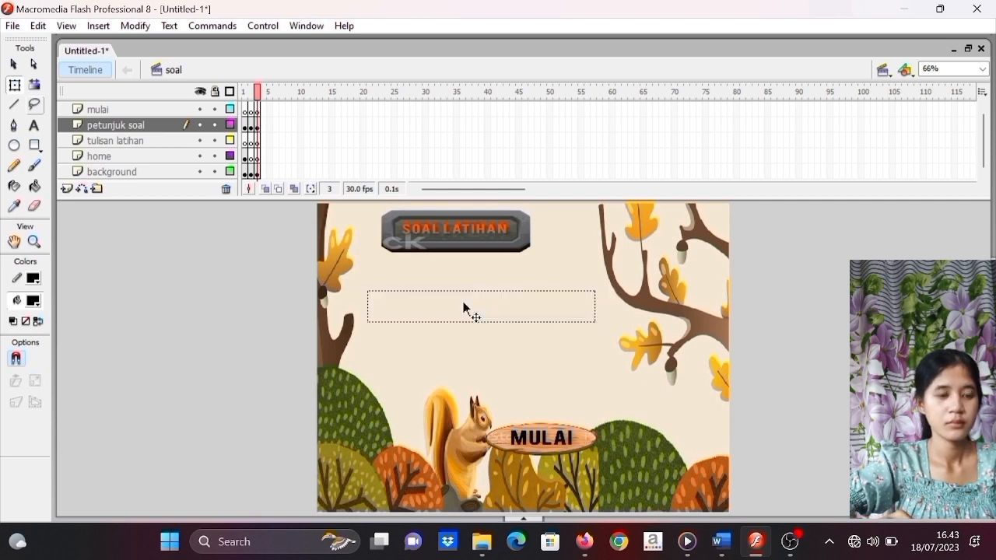
- Delete the MULAI button and the empty input text field from frame 3
left_click(541, 430)
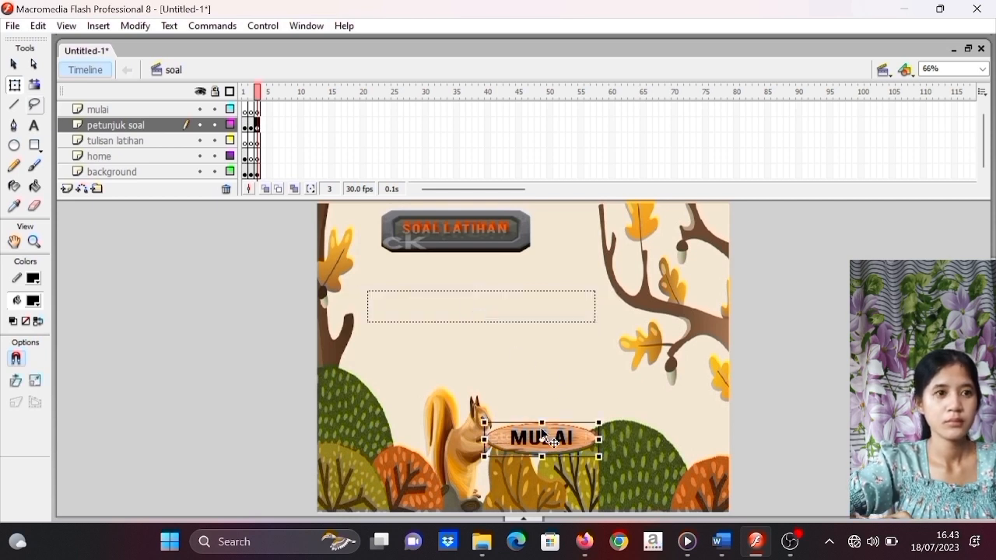
key("Delete")
left_click(495, 322)
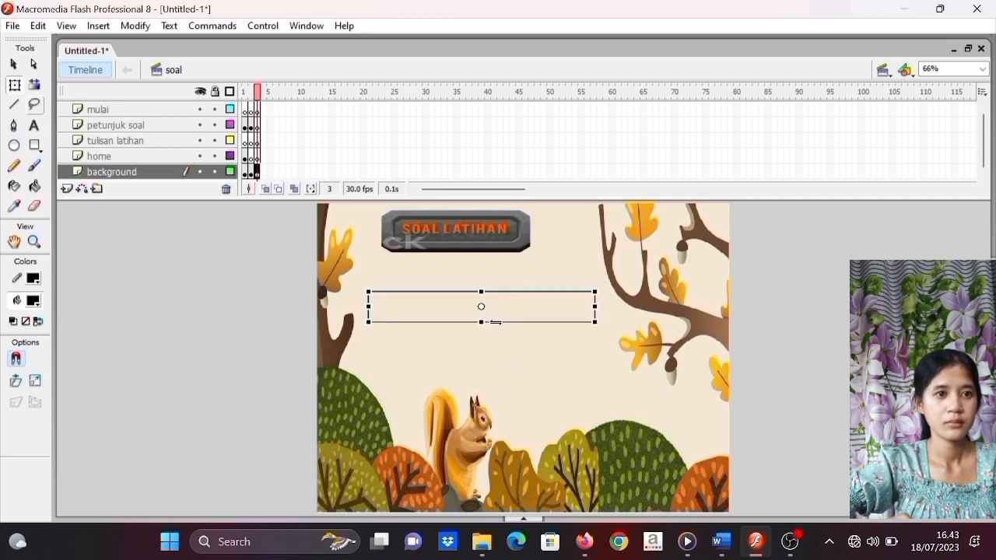
key("Delete")
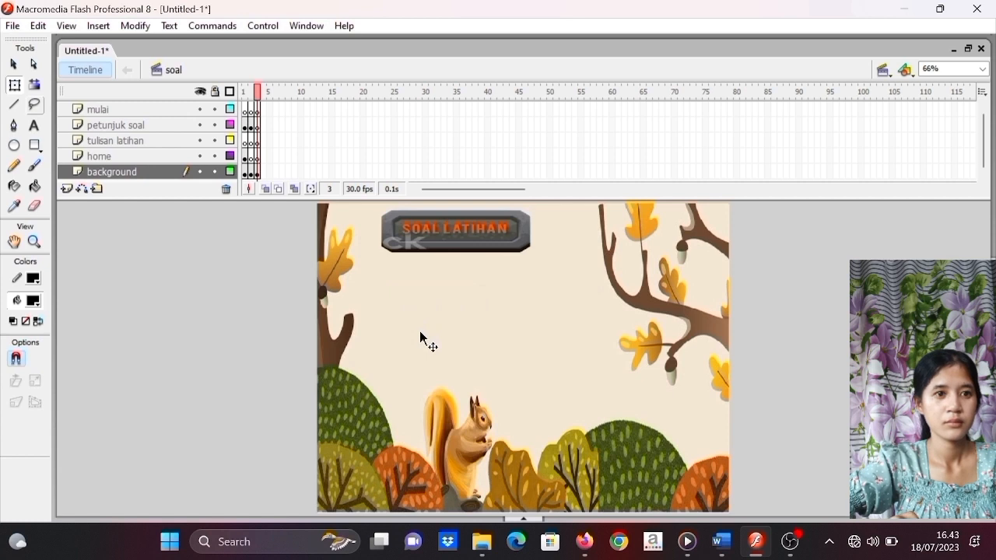
- Add an empty text field below the SOAL LATIHAN sign on frame 3
left_click(456, 362)
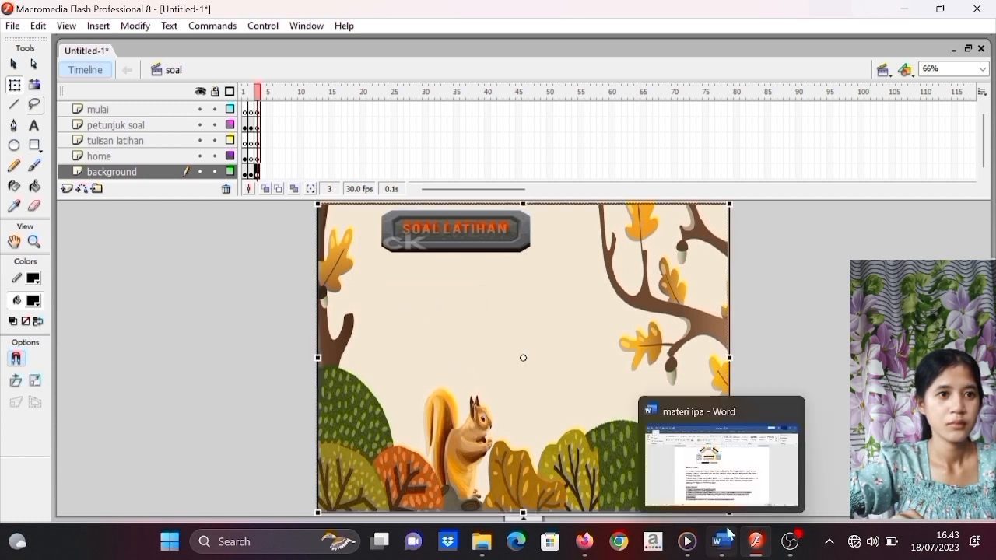
mouse_move(755, 548)
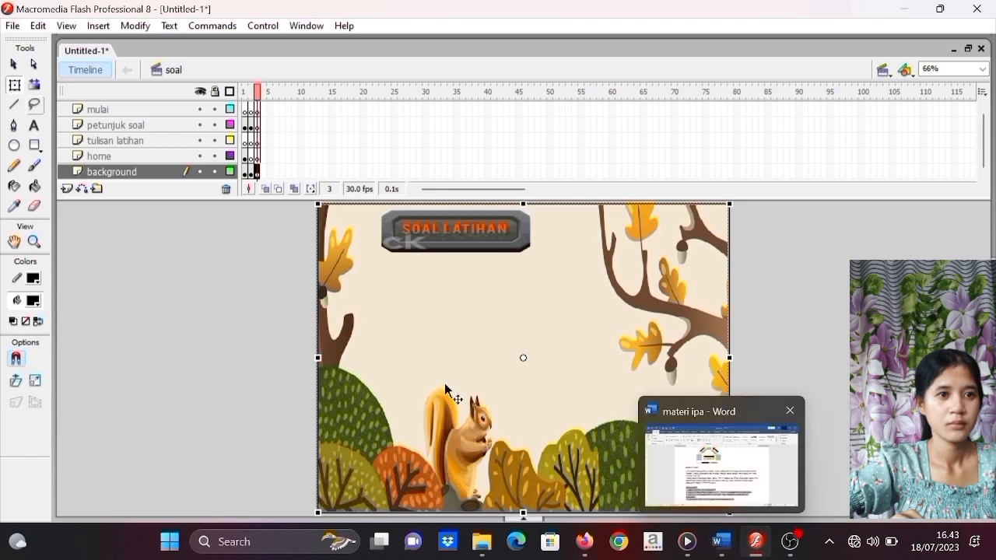
left_click(33, 126)
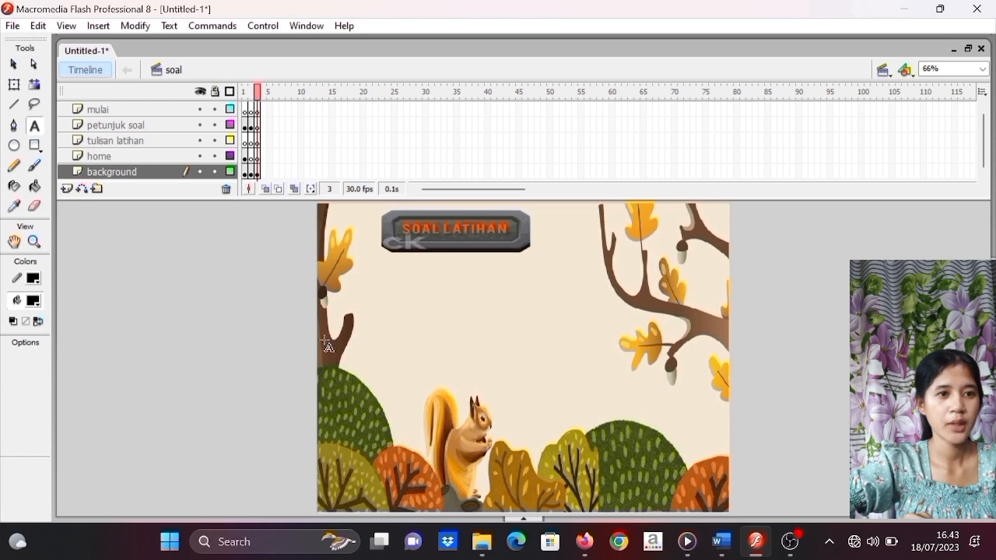
left_click(379, 271)
left_click_drag(379, 295, 599, 311)
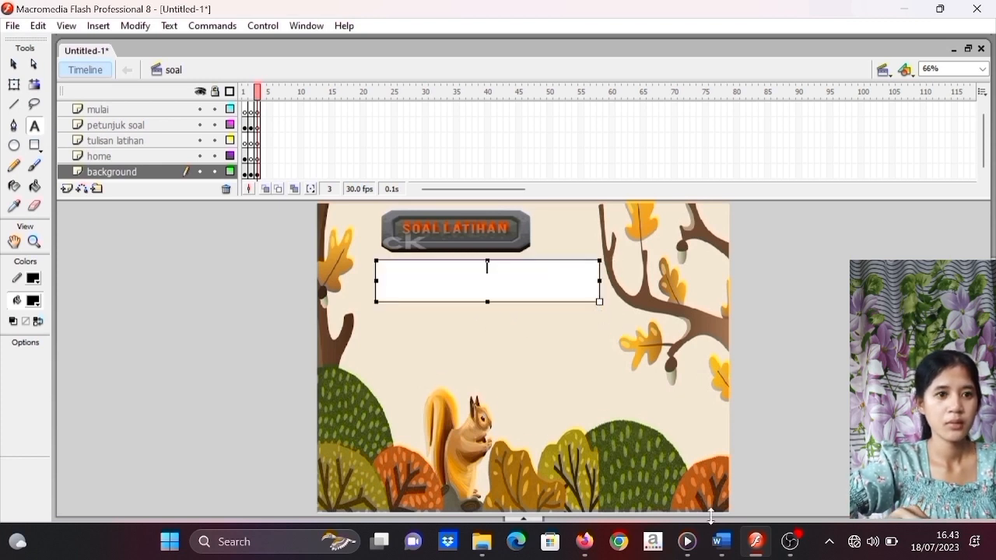
- Look through the materi ipa document in Word for the practice questions and return to Flash
mouse_move(721, 542)
left_click(716, 501)
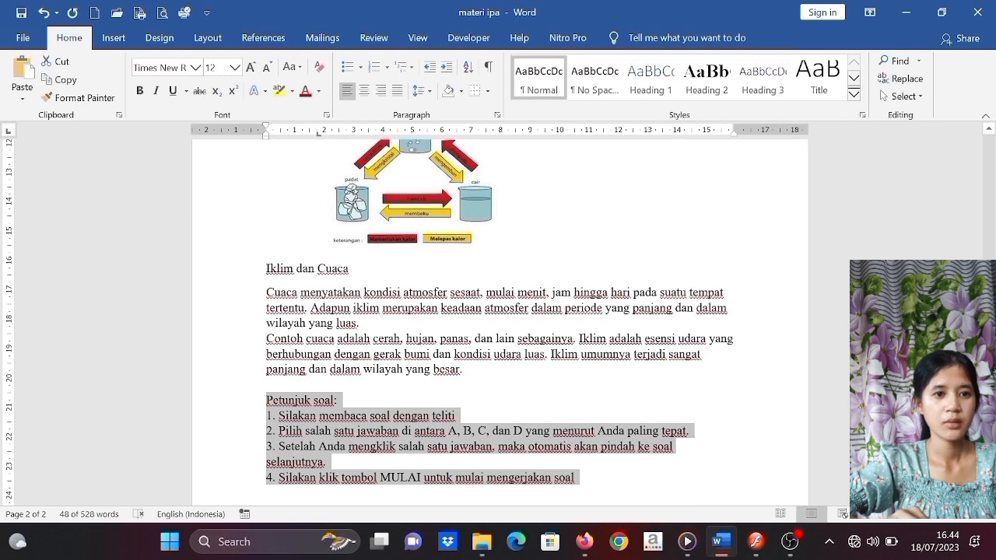
scroll(498, 319, "down", 2)
scroll(498, 320, "up", 15)
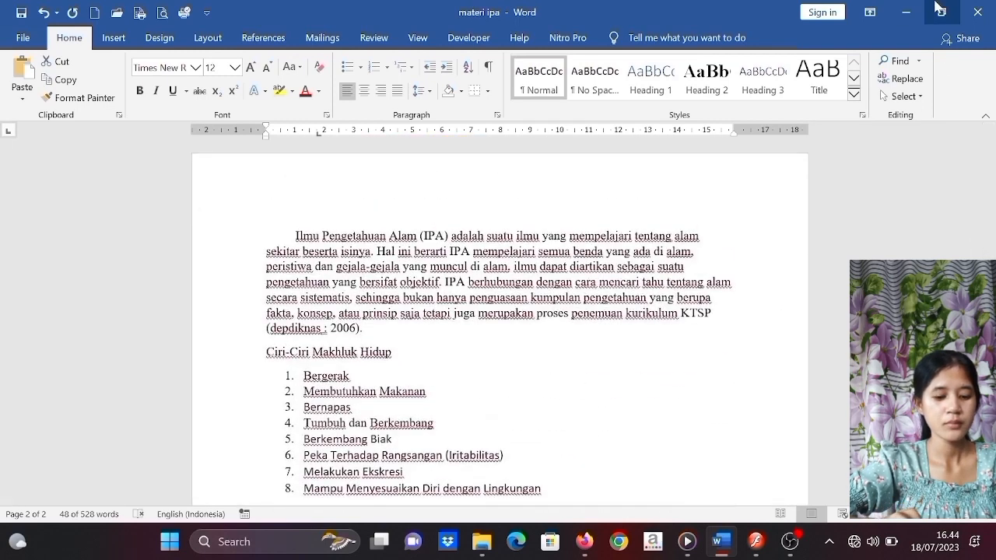
left_click(906, 12)
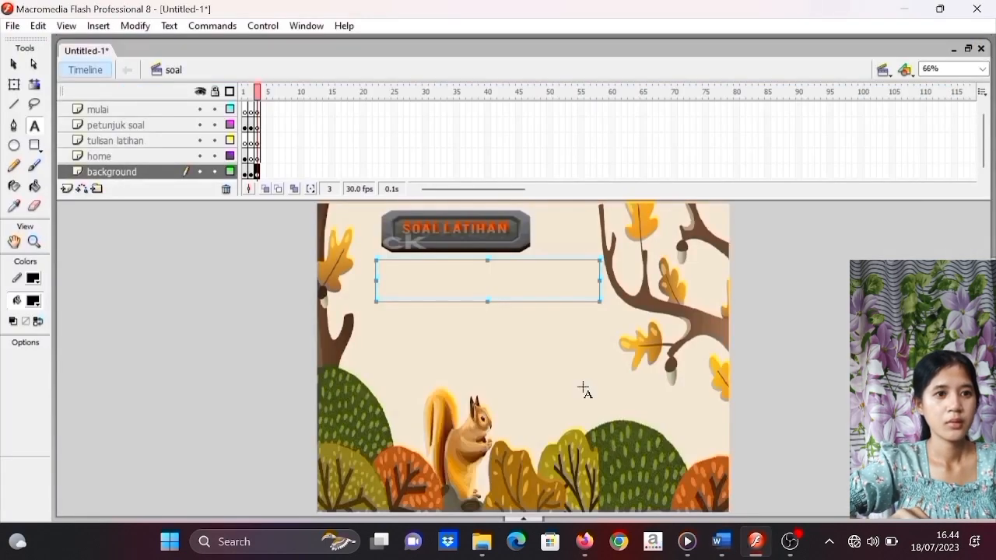
- Open the soal ipa Word document from the Downloads folder and return to Flash
left_click(481, 541)
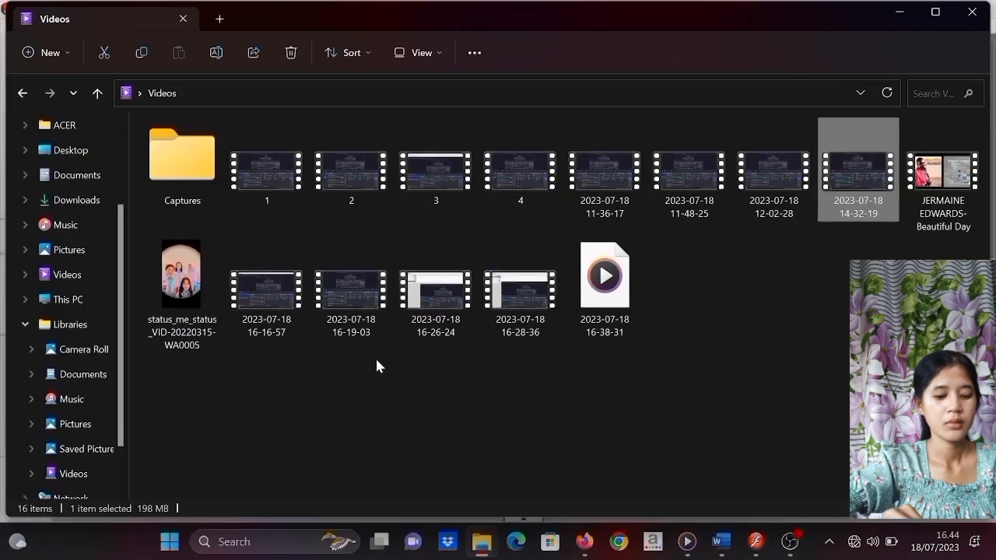
left_click(82, 199)
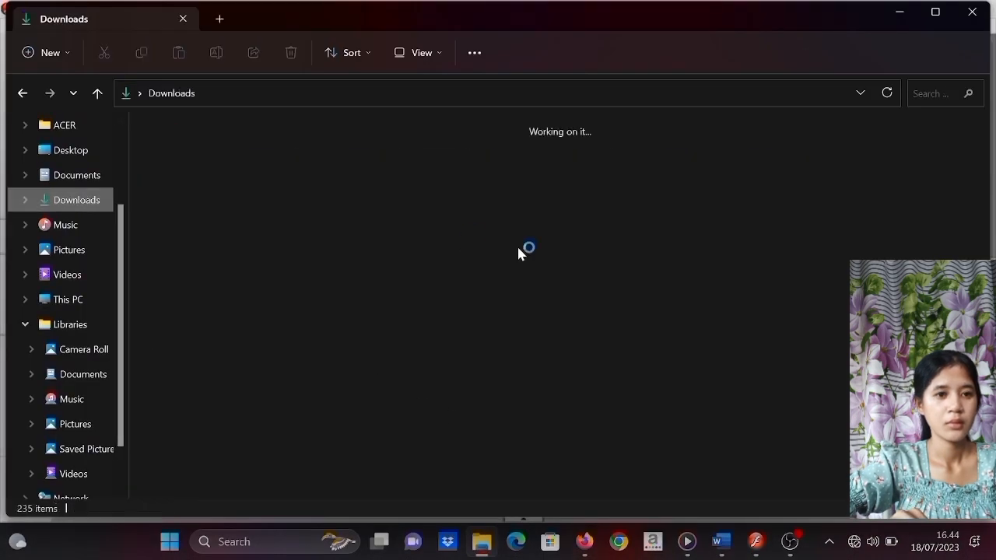
left_click_drag(987, 163, 990, 204)
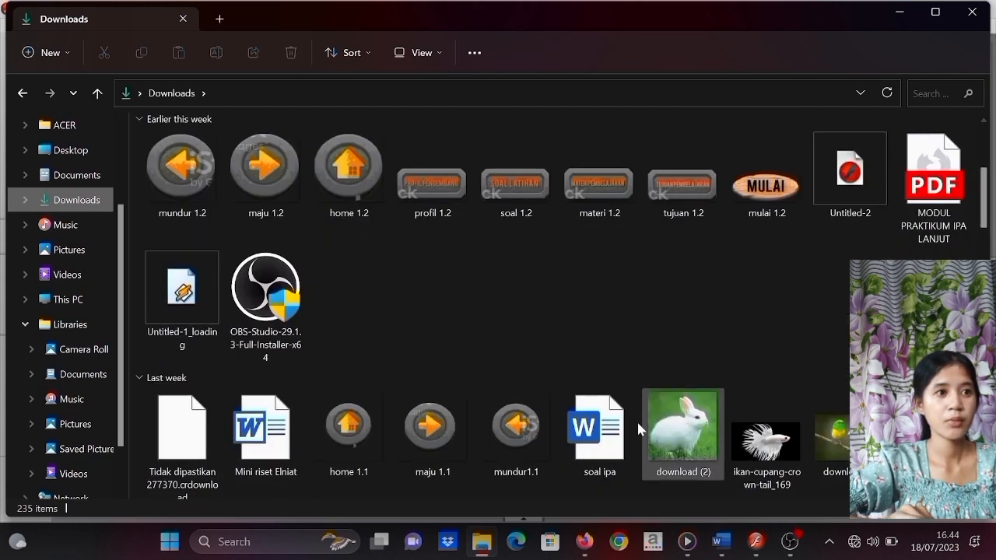
left_click(604, 447)
double_click(602, 439)
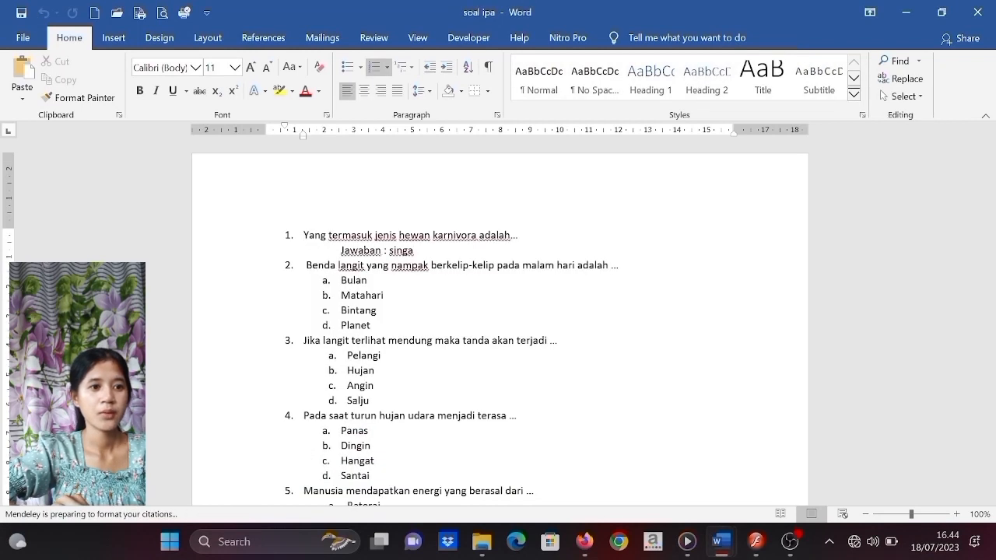
left_click(903, 14)
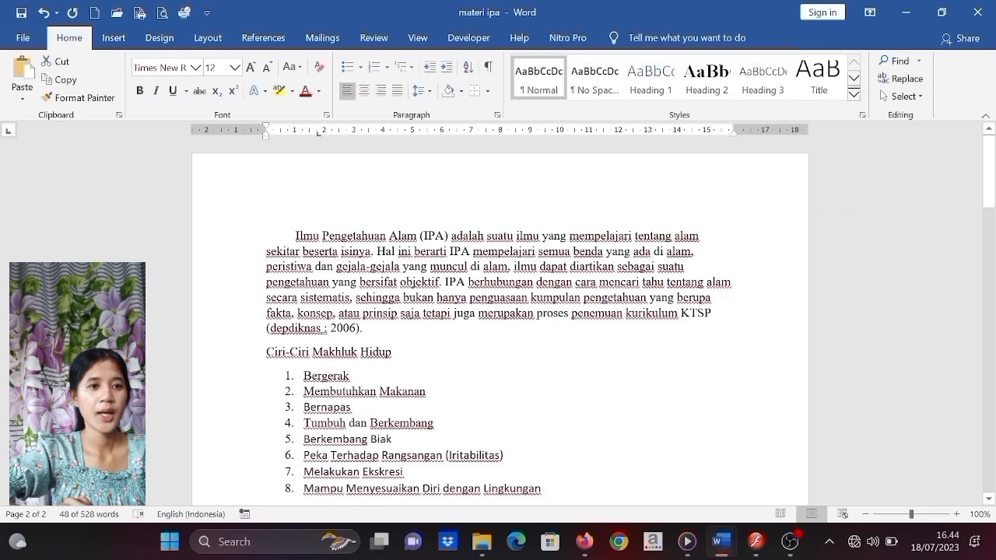
left_click(906, 13)
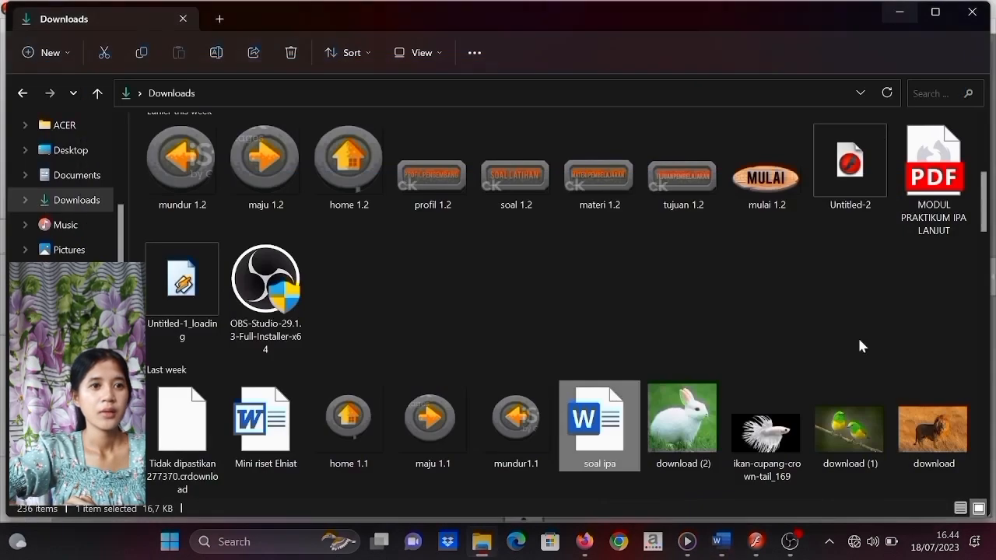
left_click(899, 17)
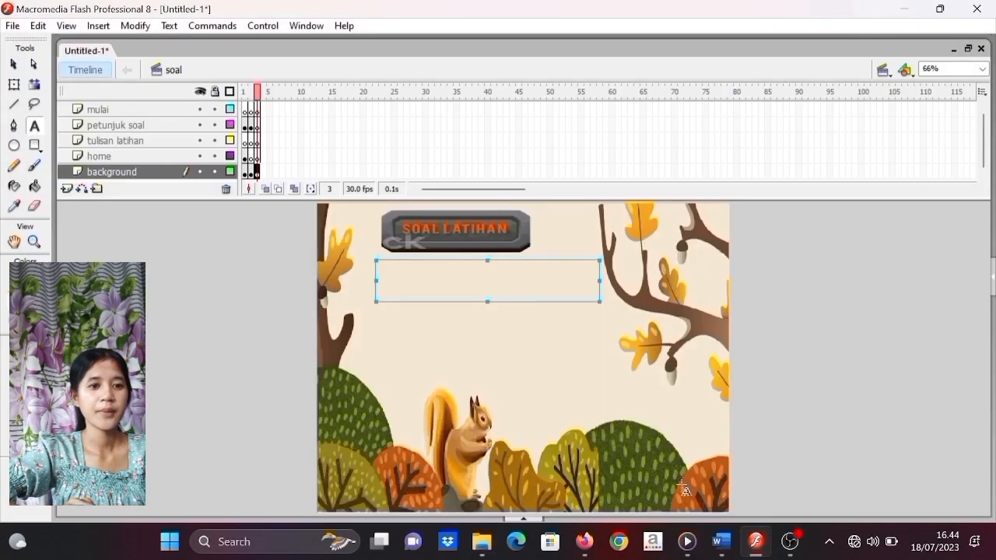
- Copy the first question from soal ipa into the Flash text field as "1.Yang termasuk jenis hewan karnivora adalah…"
mouse_move(724, 548)
left_click(779, 472)
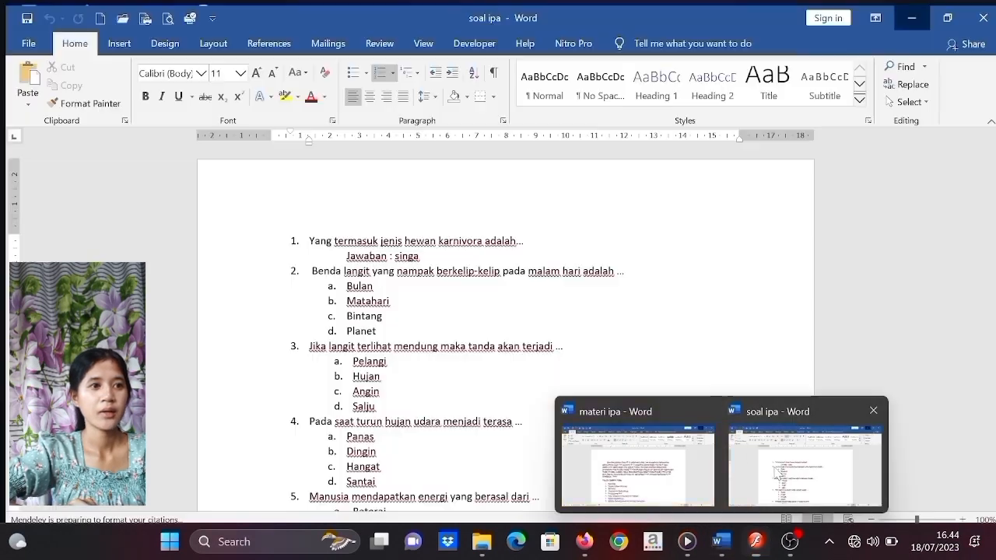
left_click_drag(303, 235, 519, 241)
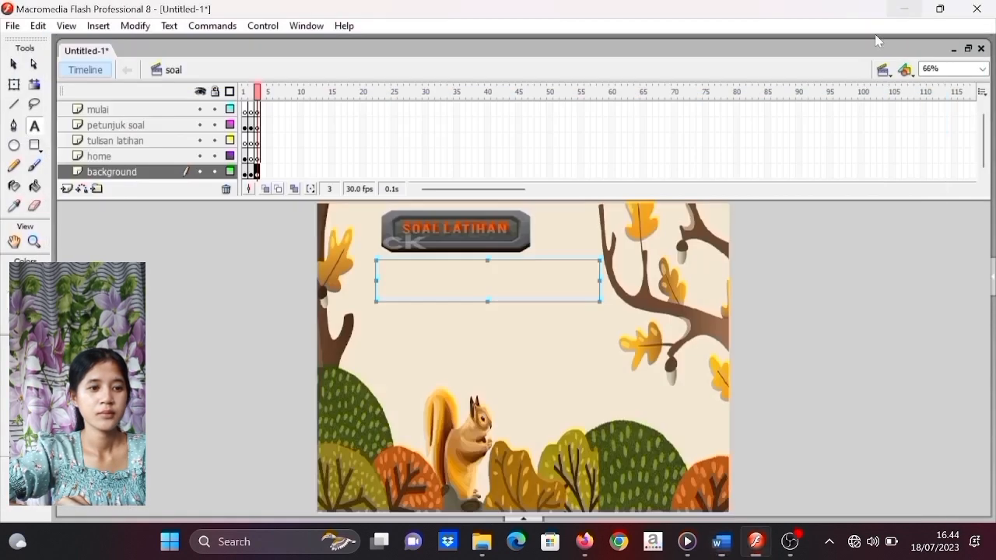
left_click(906, 13)
left_click(459, 280)
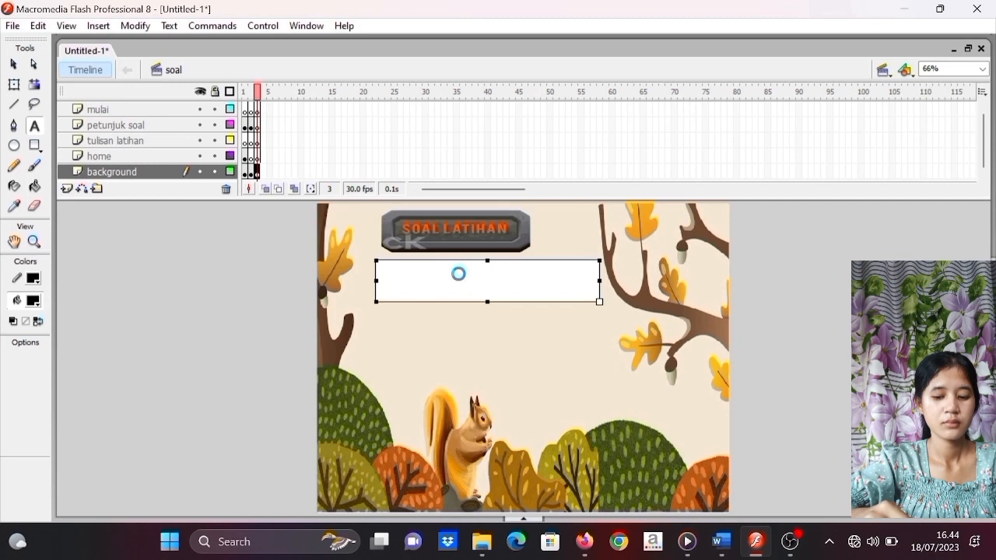
type("1.Yang termasuk jenis hewan karnivora adalah…")
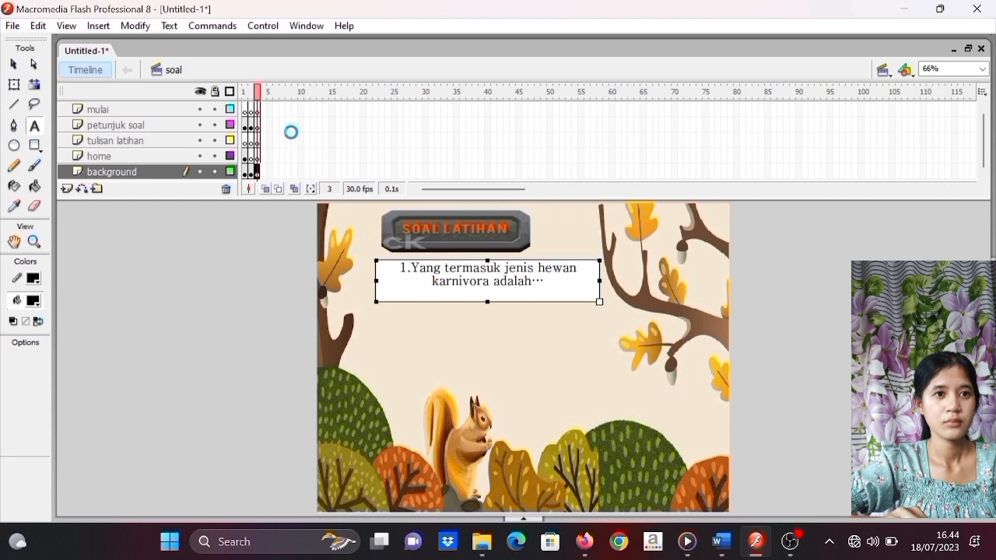
left_click(261, 26)
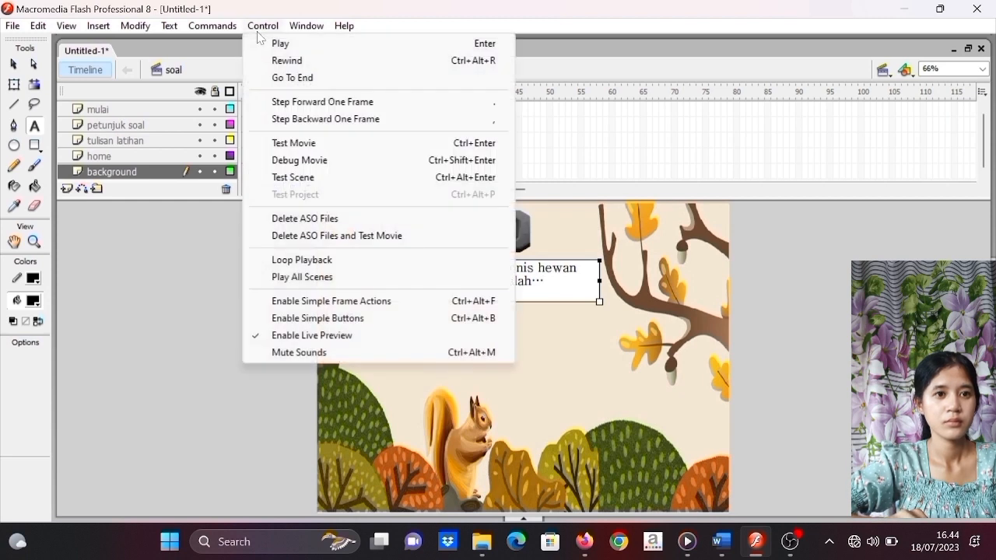
left_click(290, 143)
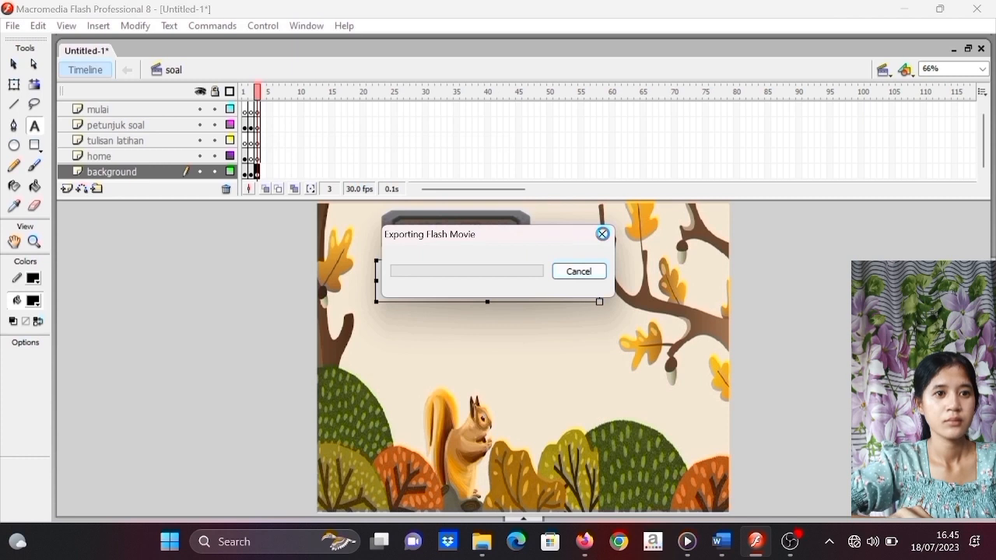
left_click(602, 233)
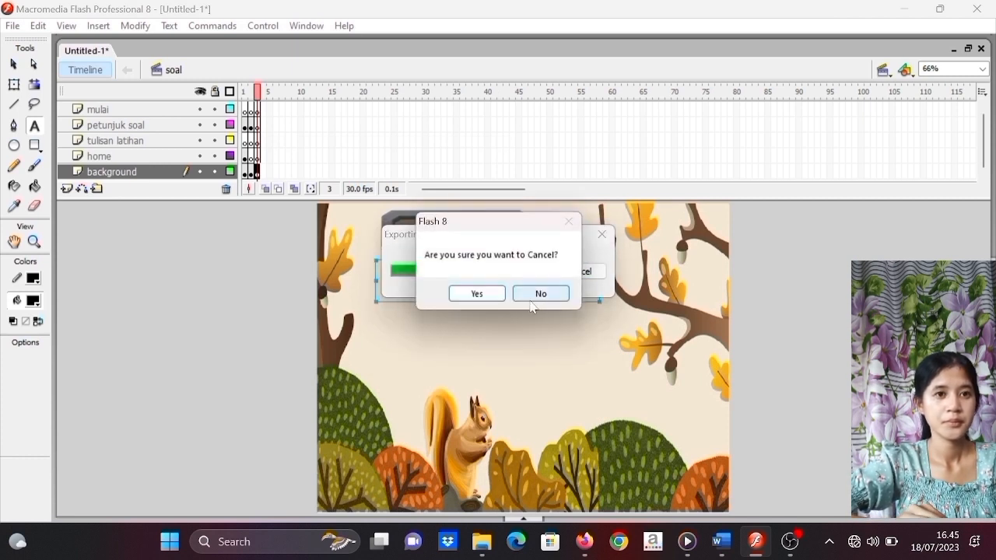
left_click(490, 295)
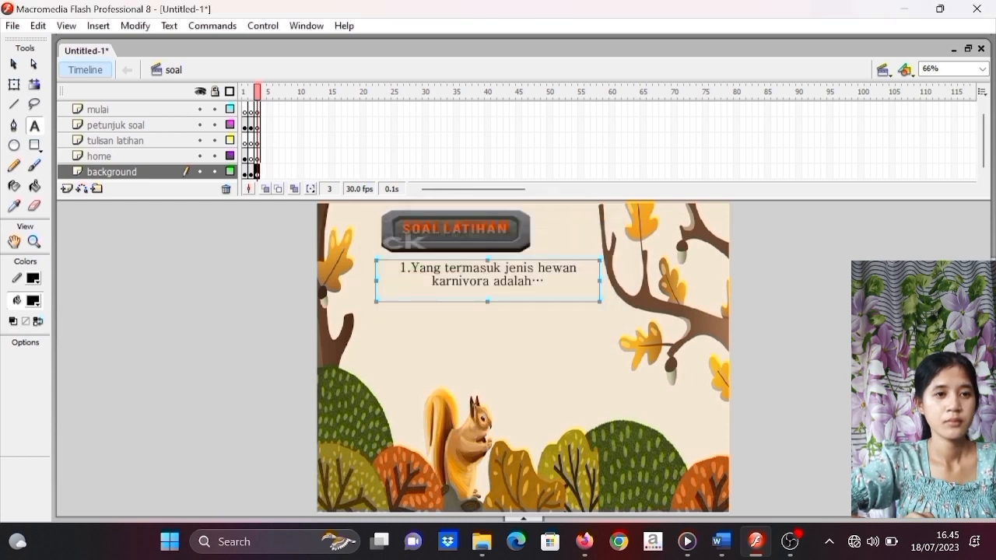
- Left-align the whole text of question 1 in its text field
double_click(402, 277)
left_click_drag(400, 271, 547, 285)
left_click(169, 26)
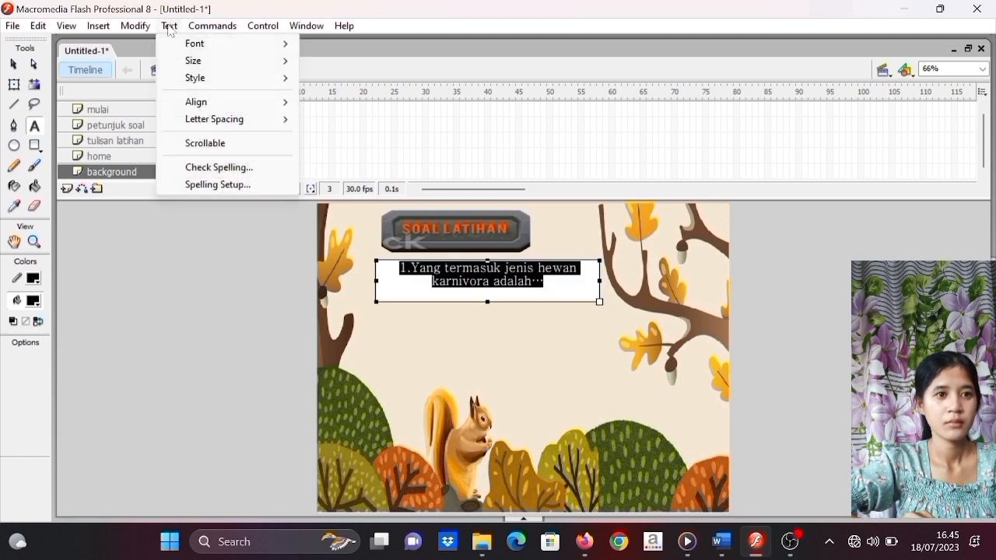
mouse_move(221, 110)
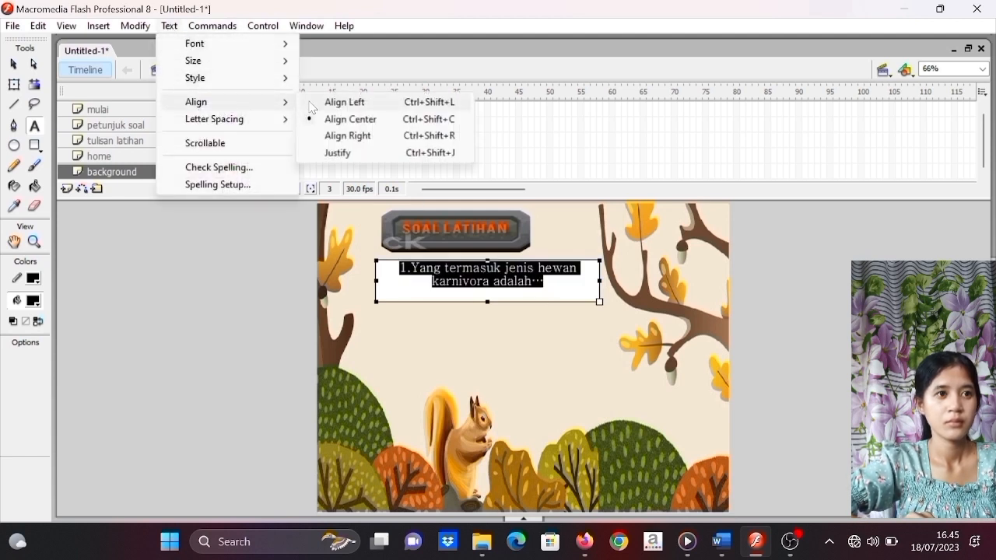
left_click(312, 106)
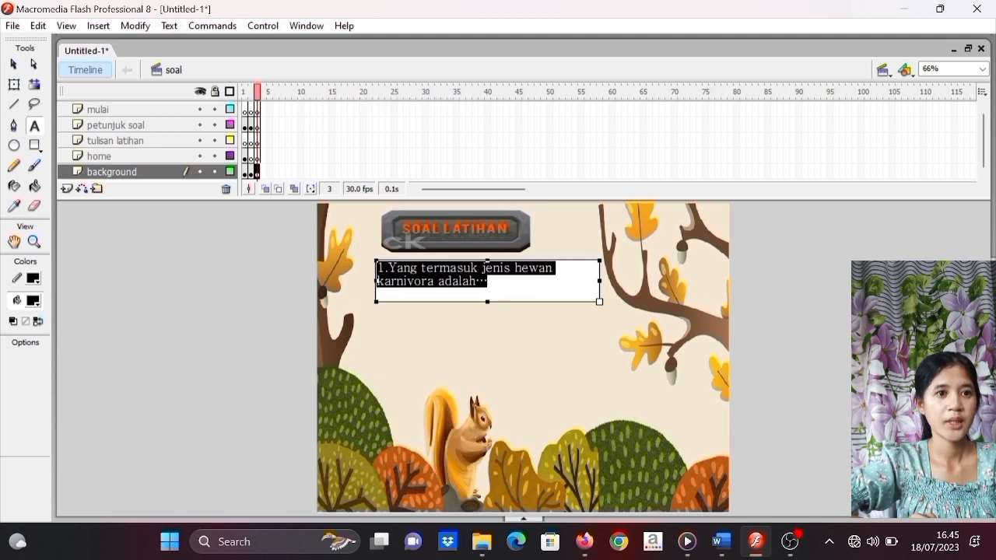
- Set the text of question 1 to size 36 and widen its text field toward the right-hand branches
left_click(487, 281)
left_click_drag(487, 281, 355, 248)
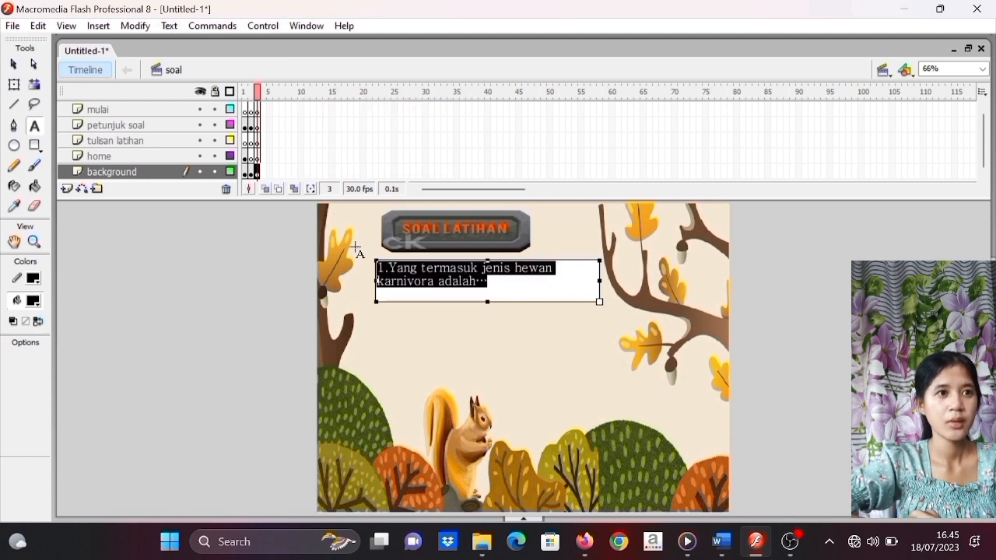
left_click(181, 31)
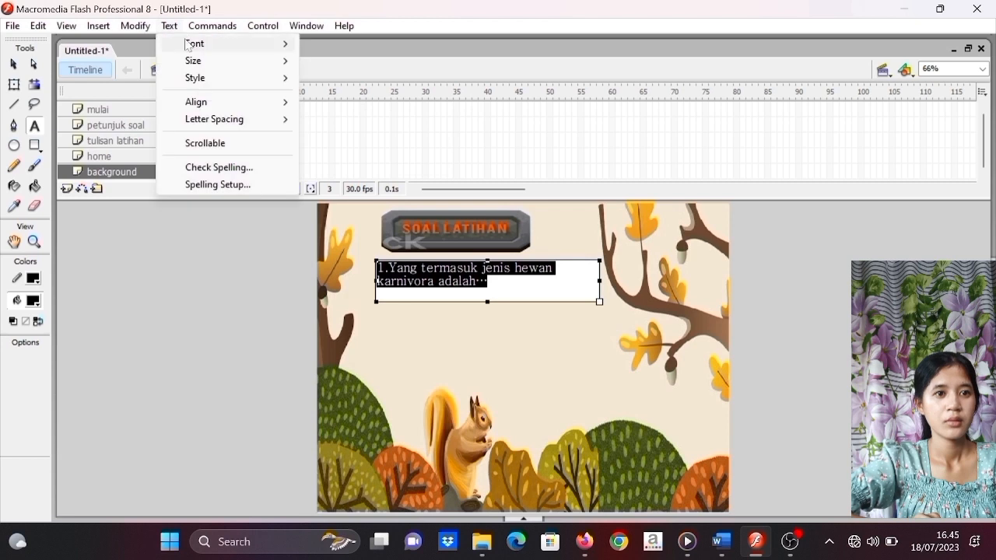
mouse_move(201, 61)
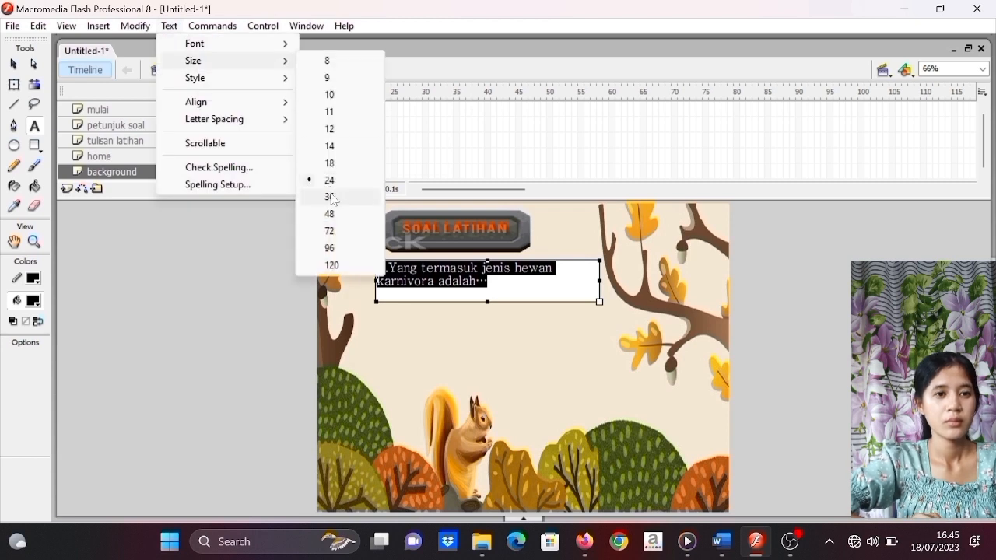
left_click(330, 197)
left_click_drag(627, 287, 663, 291)
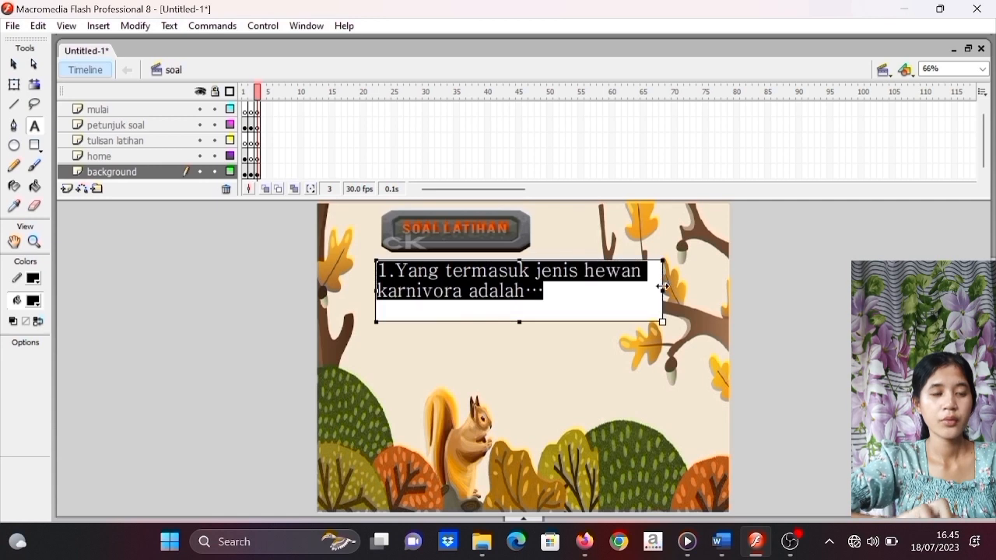
left_click(617, 342)
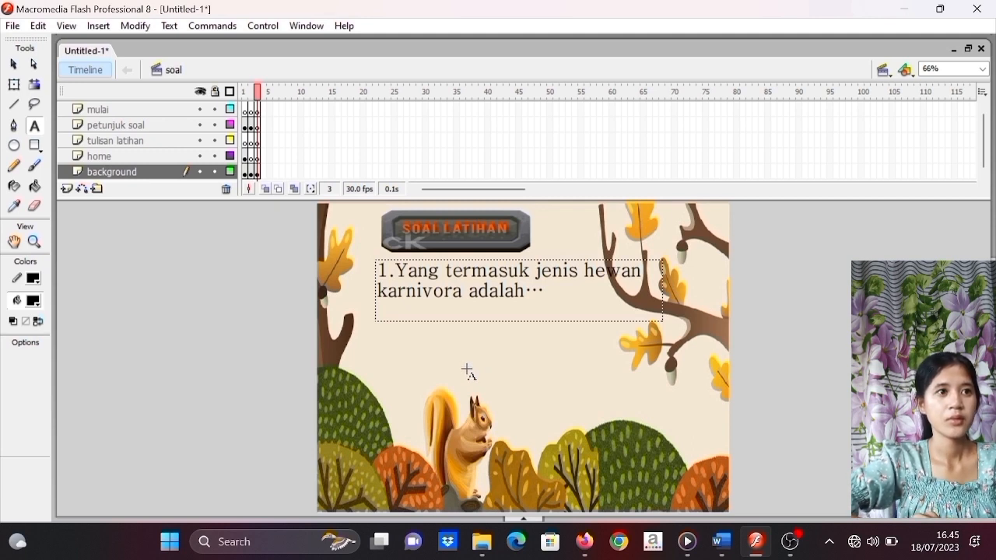
left_click(14, 28)
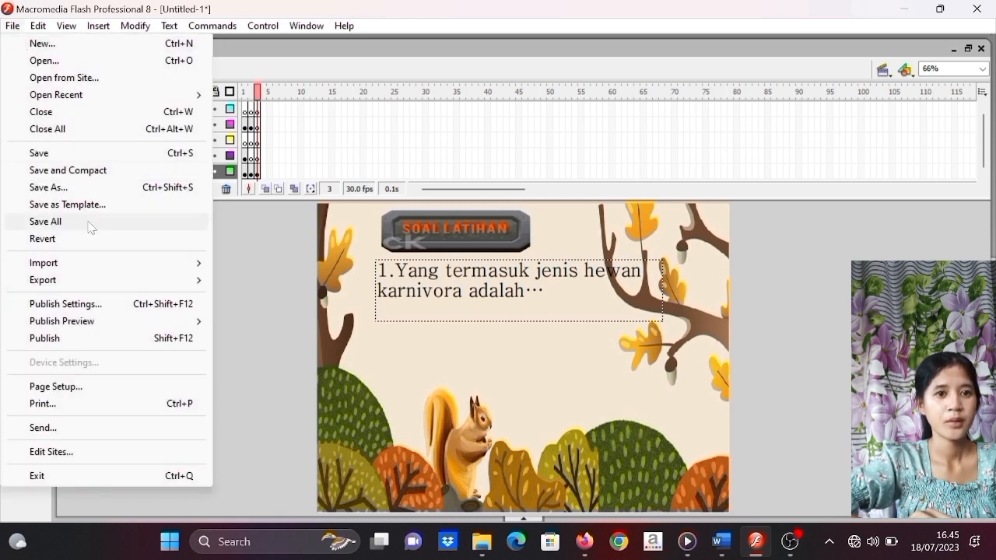
mouse_move(99, 265)
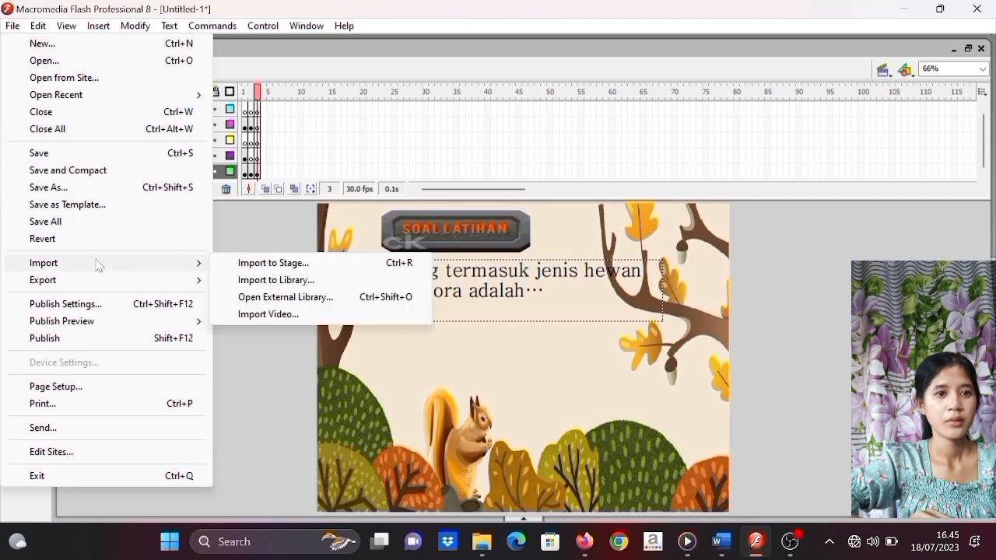
left_click(225, 264)
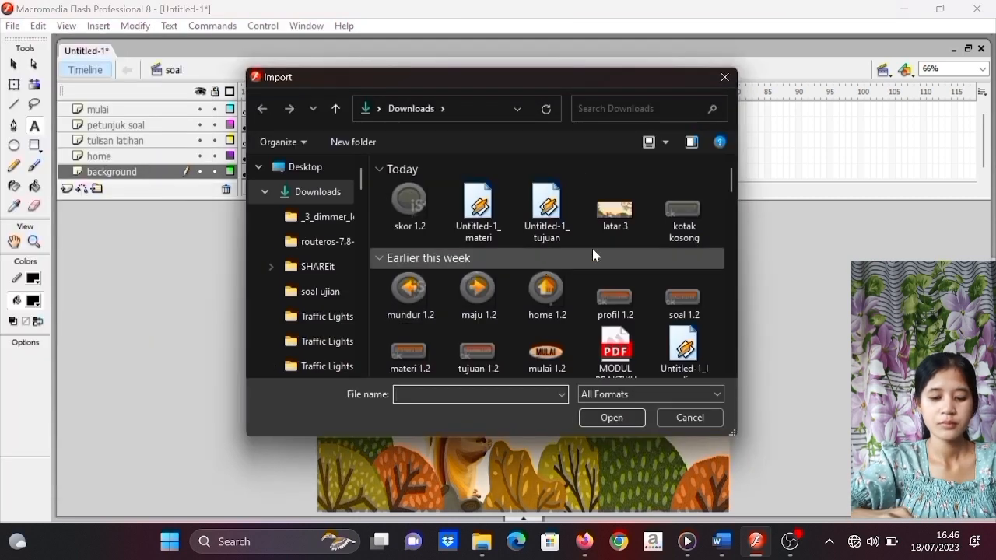
left_click_drag(733, 193, 730, 215)
scroll(722, 192, "up", 2)
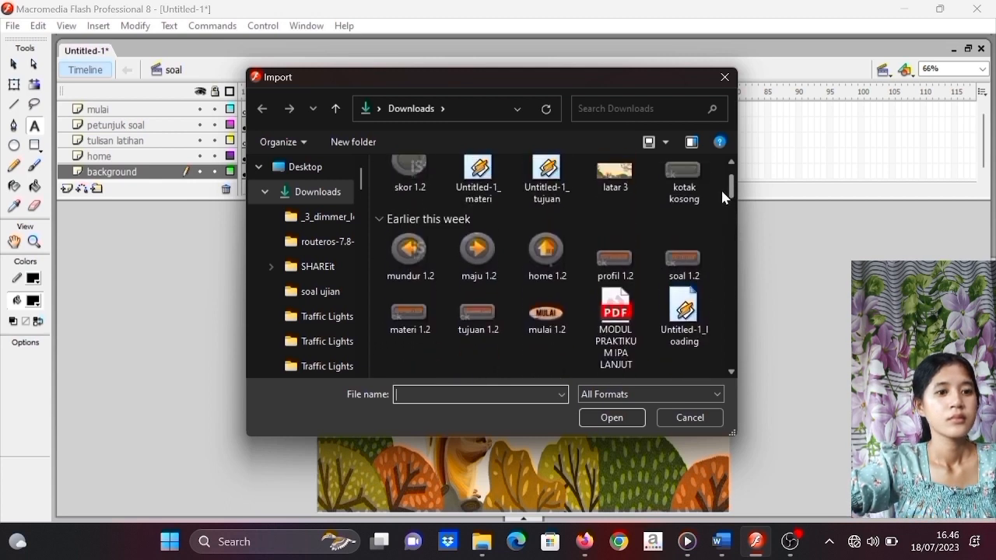
scroll(718, 195, "down", 8)
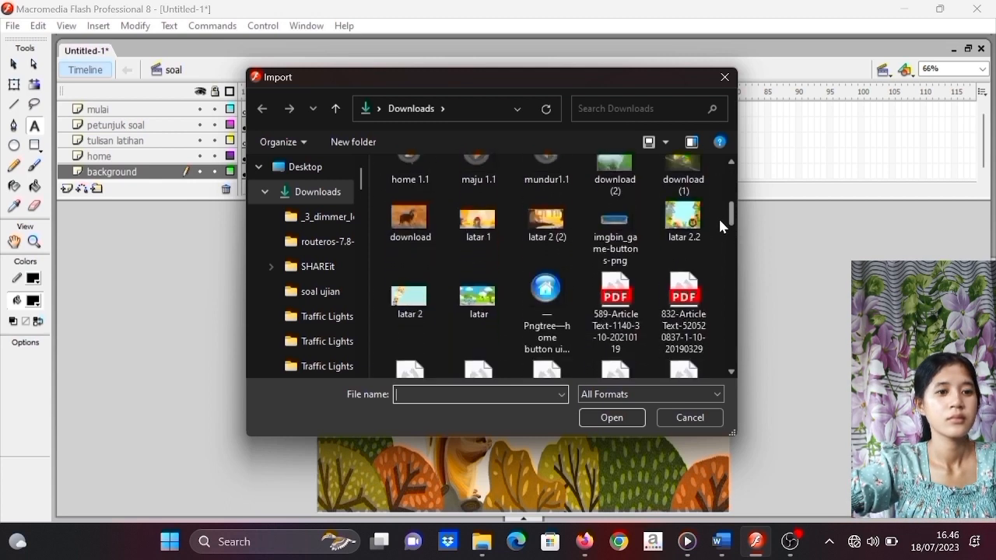
left_click(724, 78)
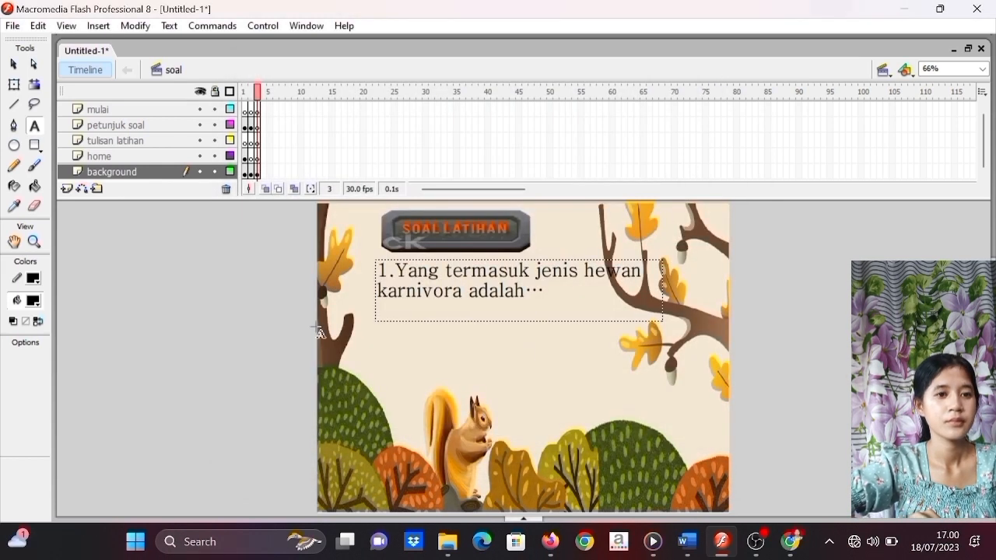
- Import the tombol A image from the Downloads folder onto the stage
left_click(12, 26)
mouse_move(96, 269)
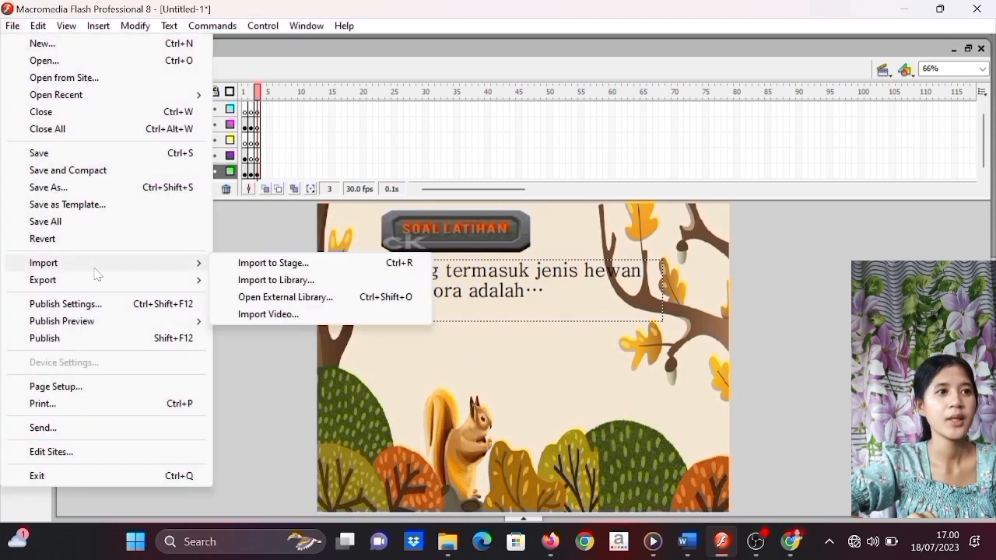
left_click(217, 265)
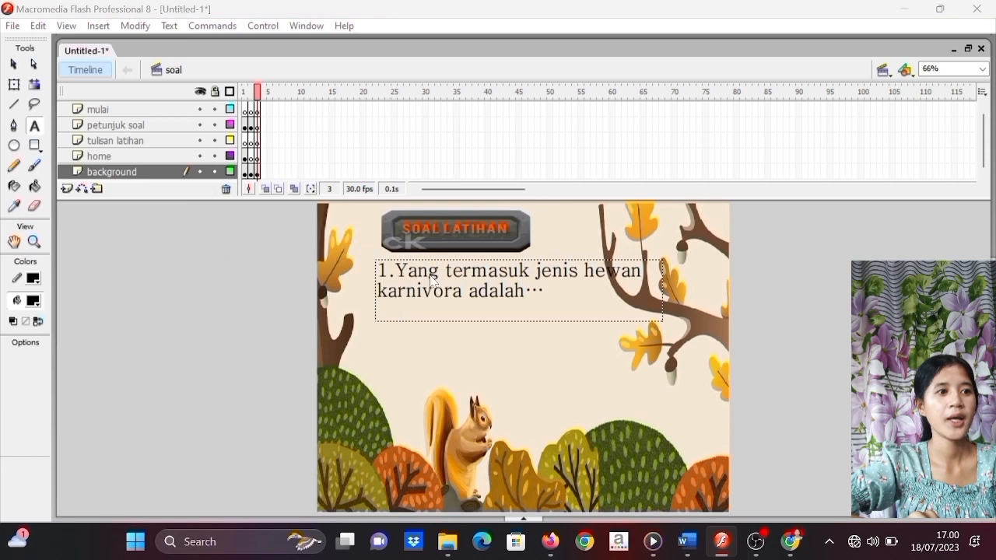
left_click(622, 222)
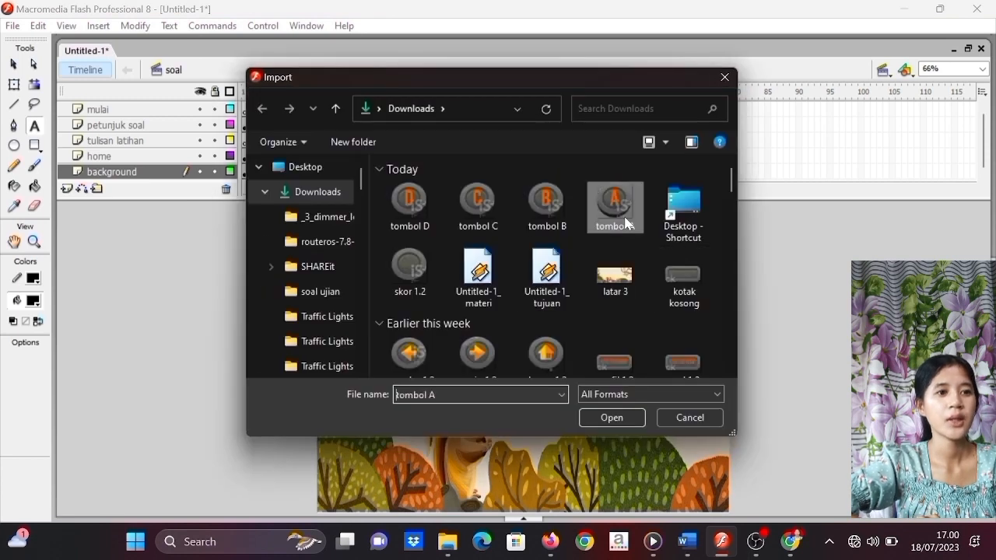
left_click(603, 421)
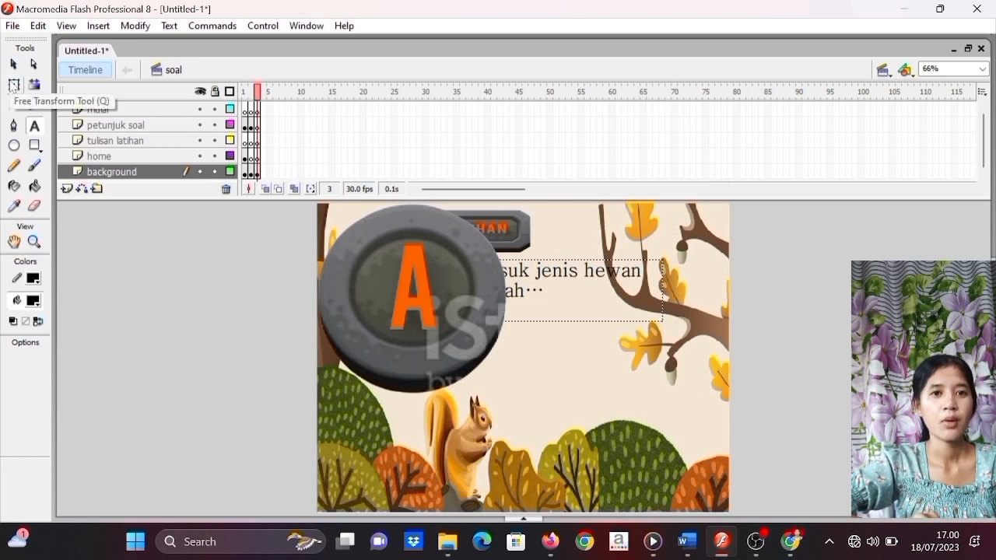
- Shrink the A button image to a small icon and place it just below the start of the question text
left_click(14, 86)
left_click(372, 301)
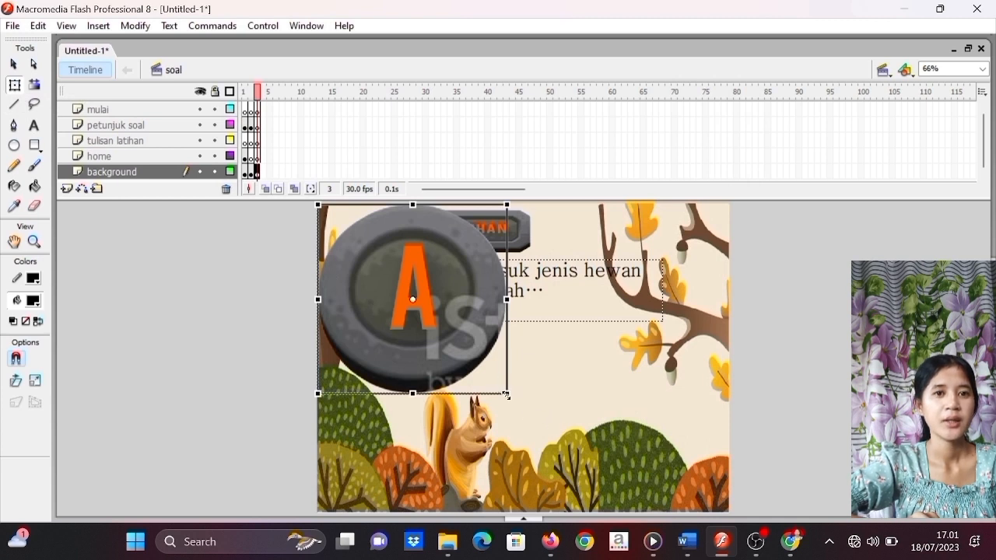
left_click_drag(504, 389, 441, 328)
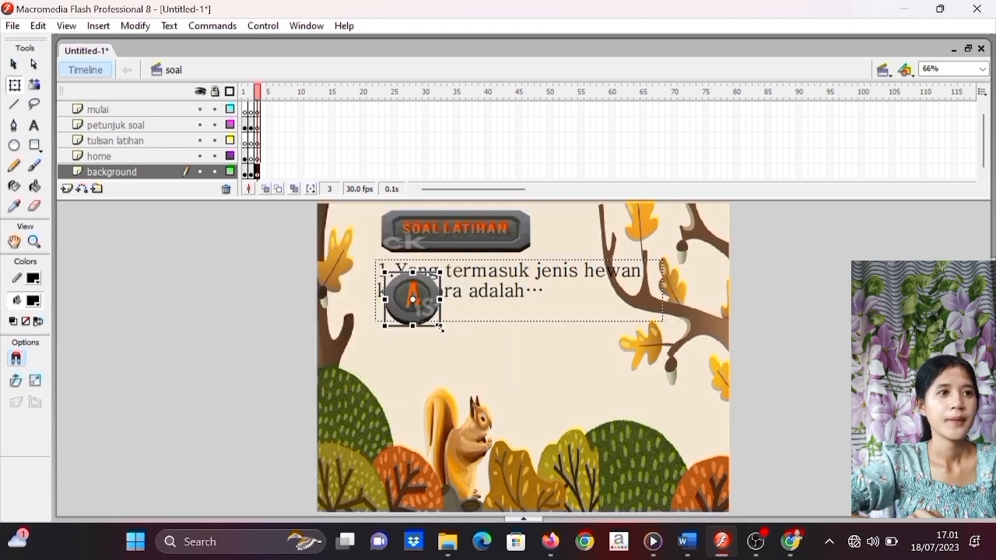
left_click_drag(421, 307, 397, 351)
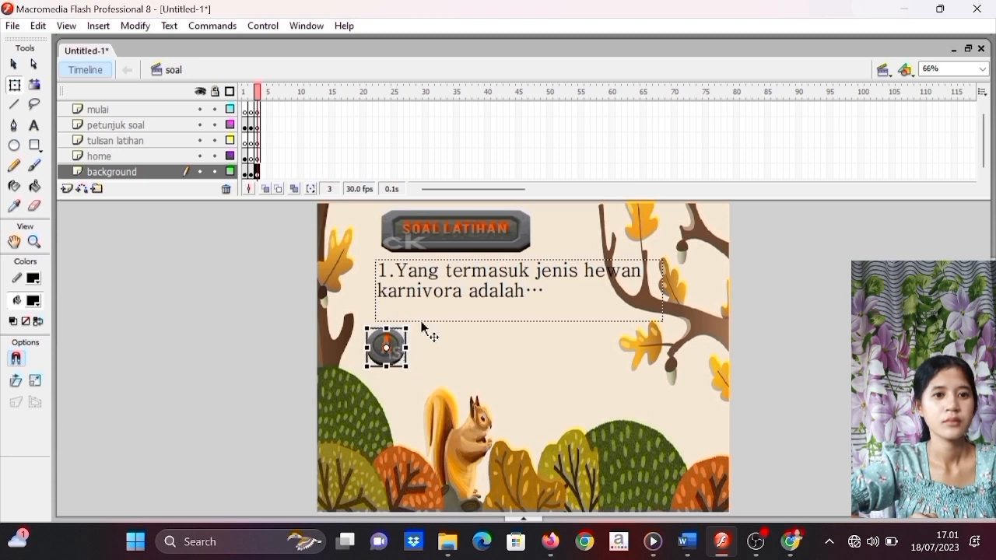
left_click(441, 352)
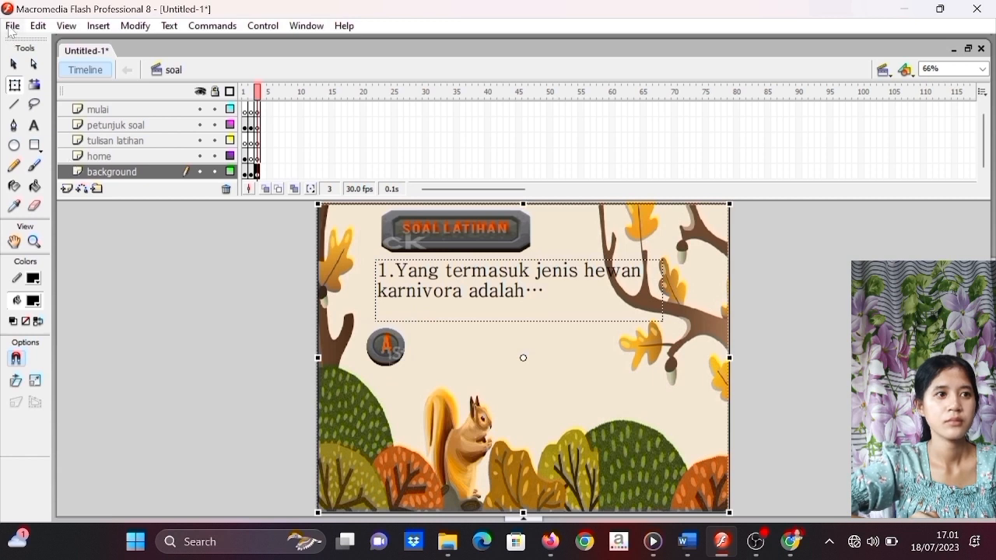
- Import the tombol B image onto the stage, shrink it to match button A and place it directly below A
left_click(12, 26)
mouse_move(88, 267)
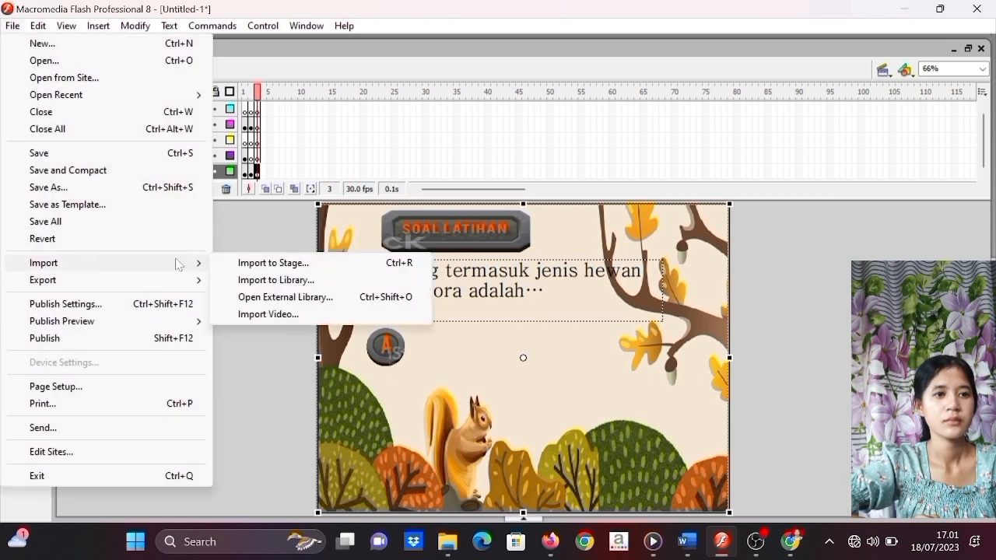
left_click(228, 265)
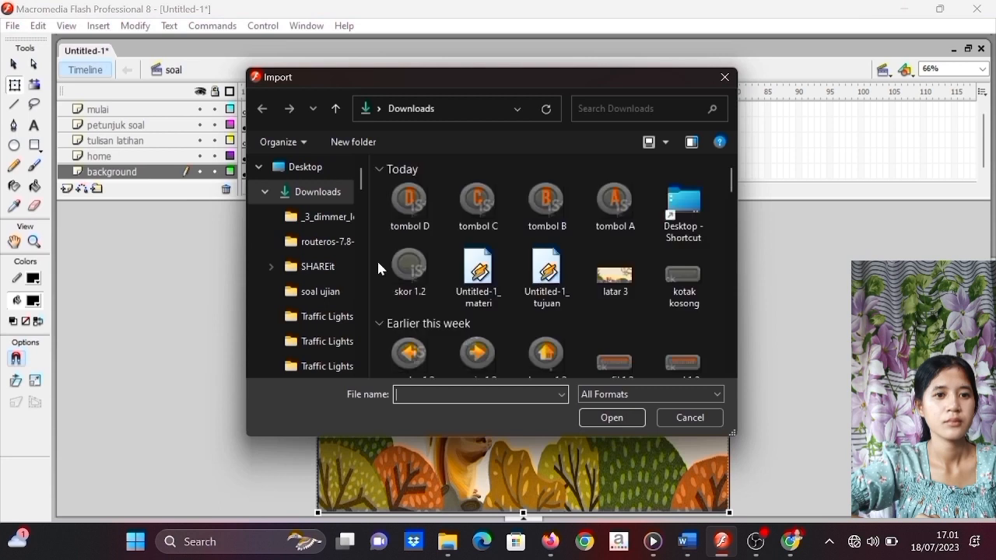
left_click(550, 223)
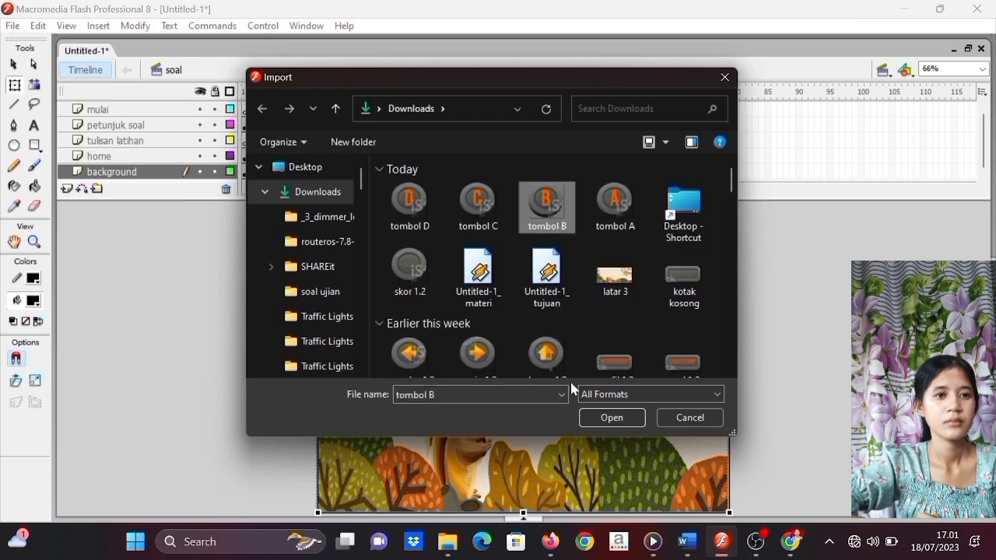
left_click(612, 418)
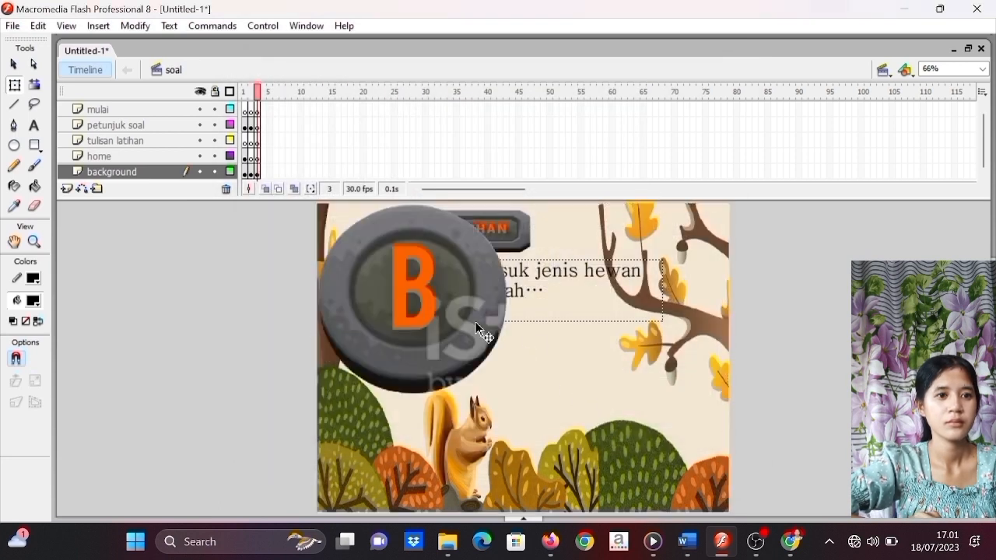
left_click(478, 327)
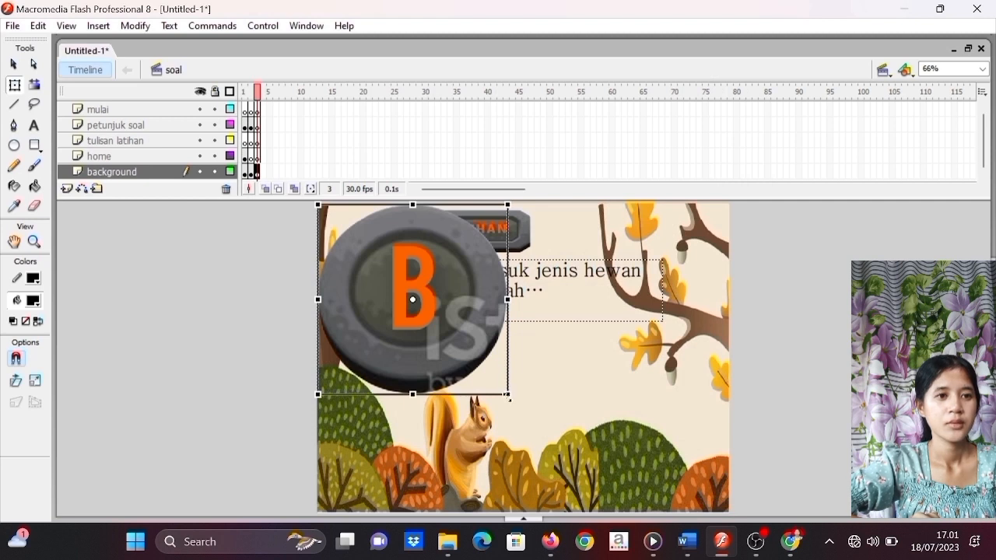
left_click_drag(508, 396, 399, 397)
left_click(441, 420)
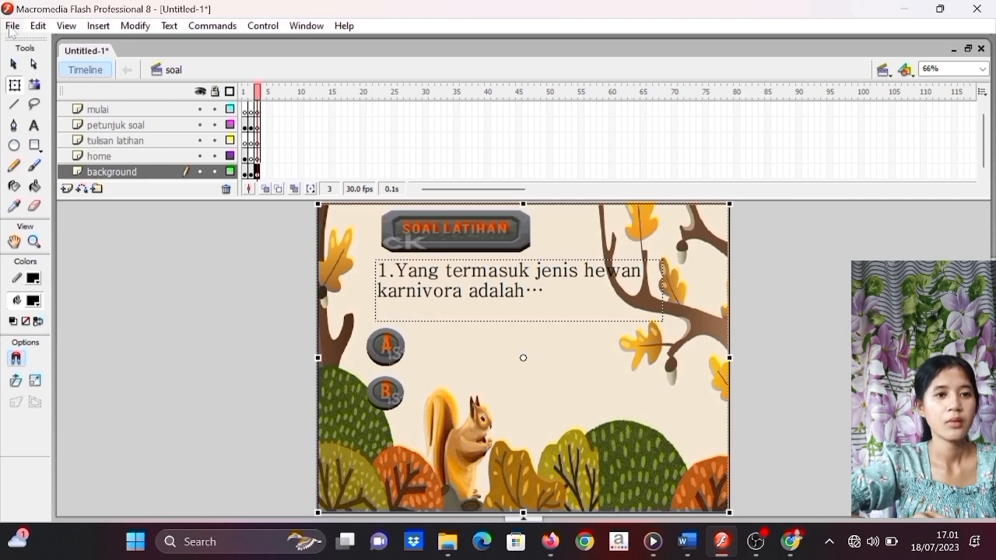
- Import the tombol C image onto the stage, shrink it to match the other buttons and place it to the right of A
left_click(12, 25)
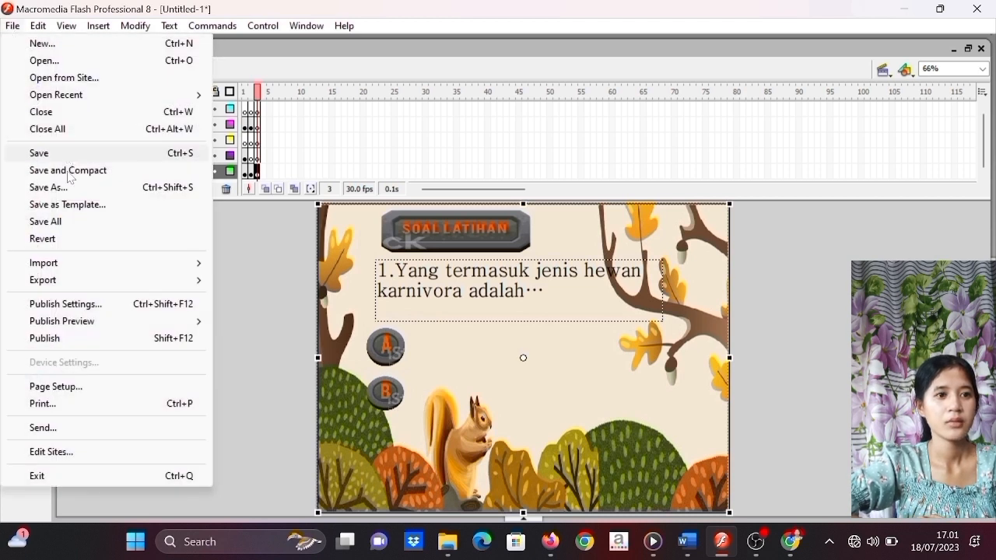
mouse_move(76, 267)
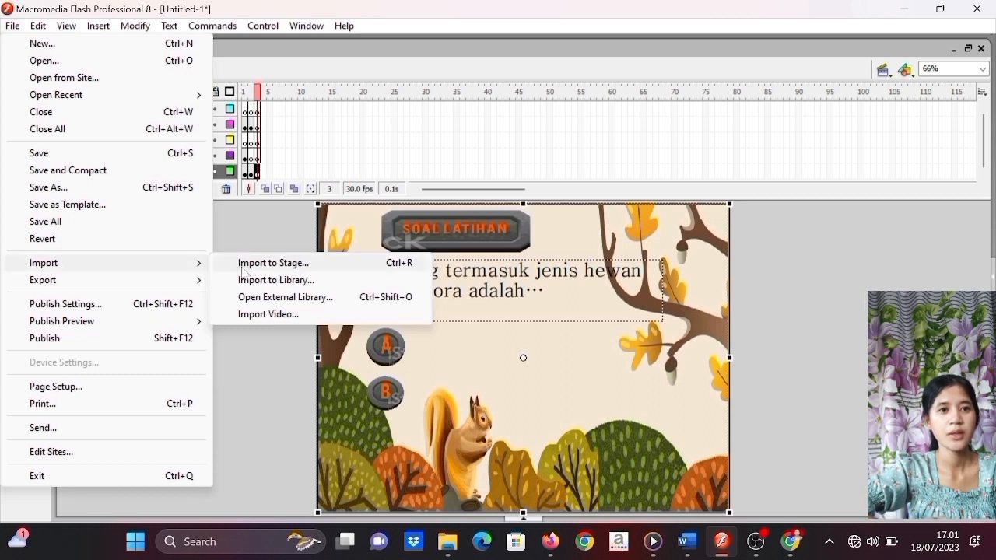
left_click(243, 264)
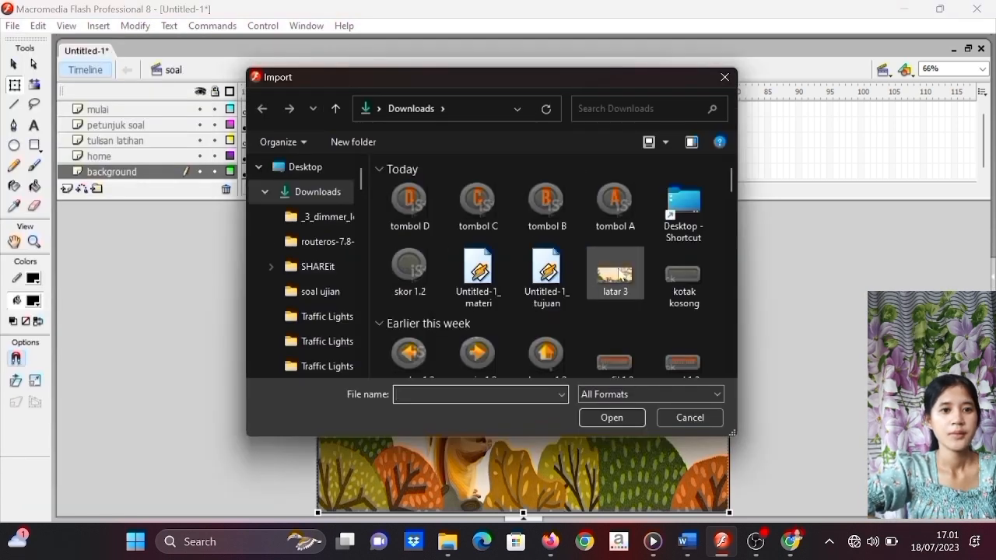
left_click(478, 204)
left_click(599, 421)
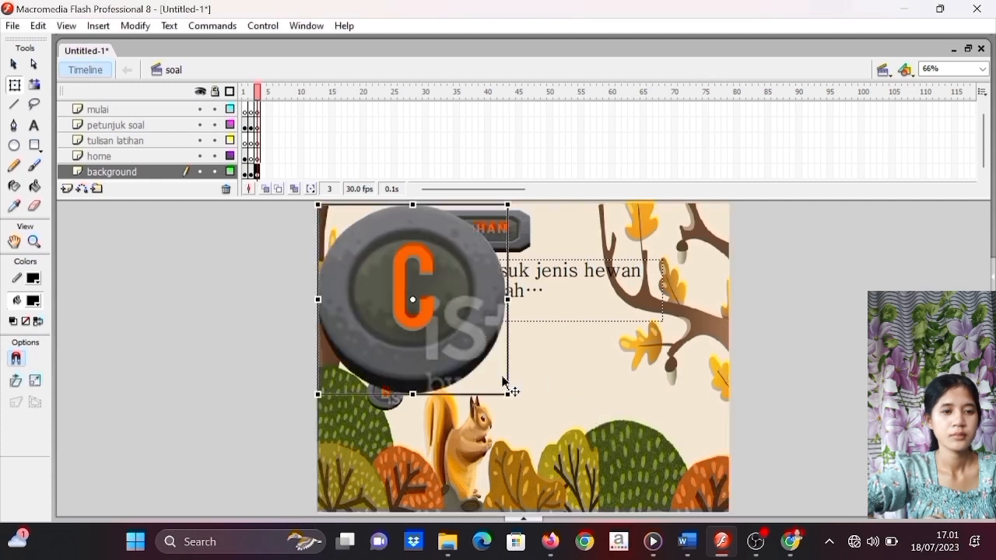
left_click_drag(508, 393, 554, 344)
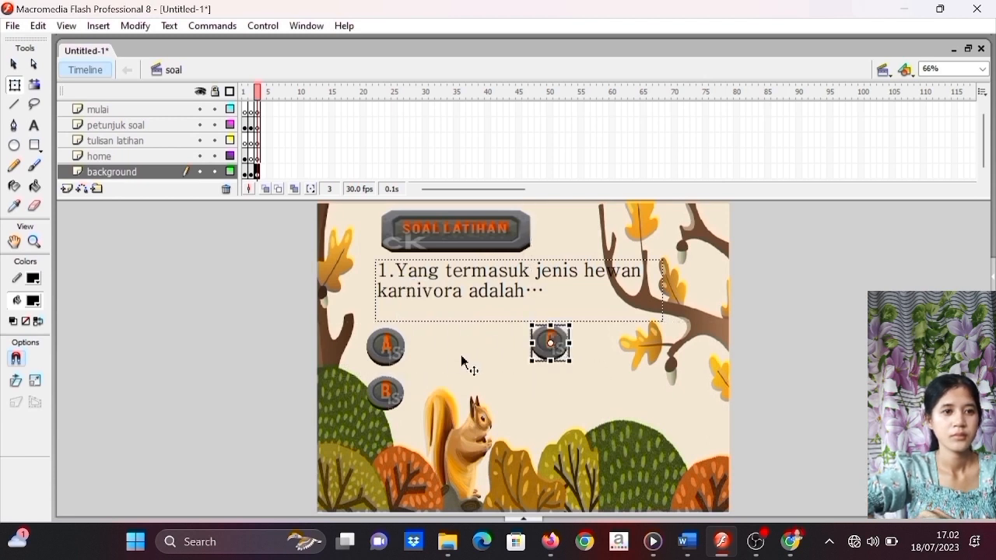
- Import the tombol D image onto the stage, shrink it to match button C and place it directly below C
left_click(12, 26)
mouse_move(76, 262)
left_click(264, 263)
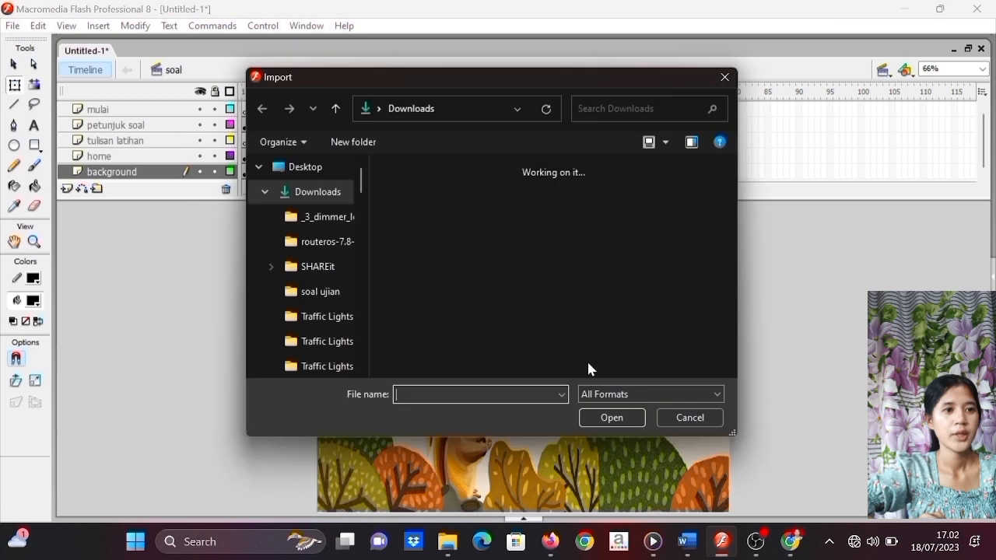
left_click(413, 224)
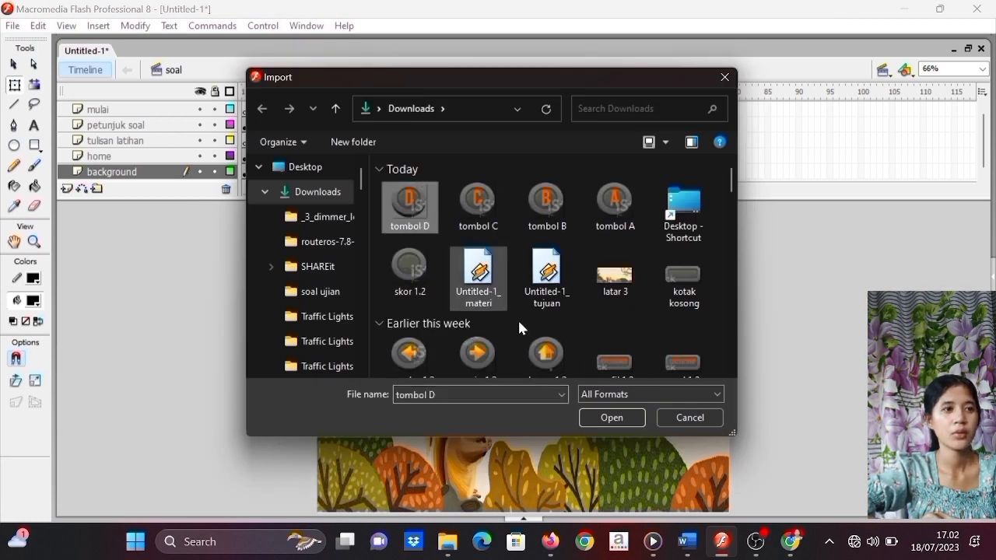
left_click(591, 419)
left_click(483, 329)
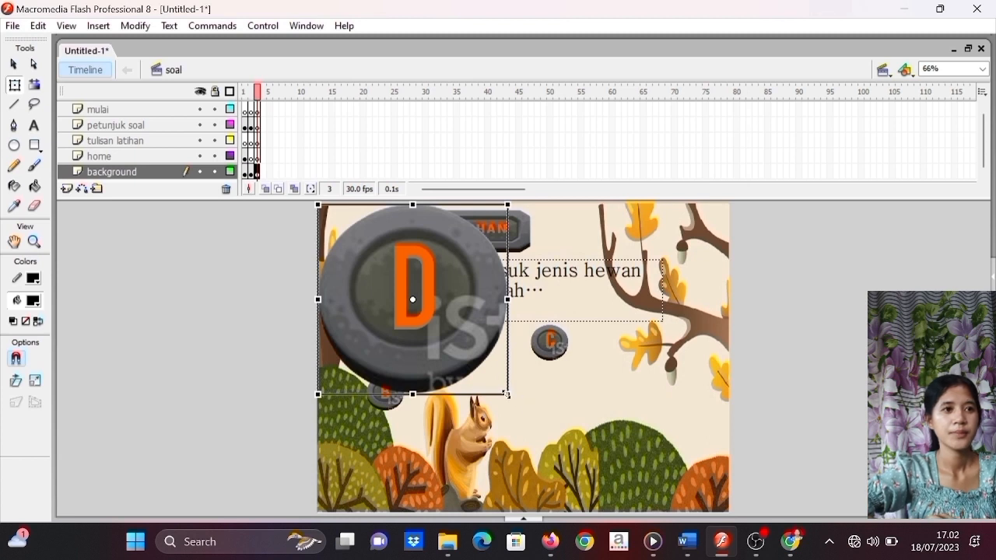
left_click_drag(494, 380, 561, 403)
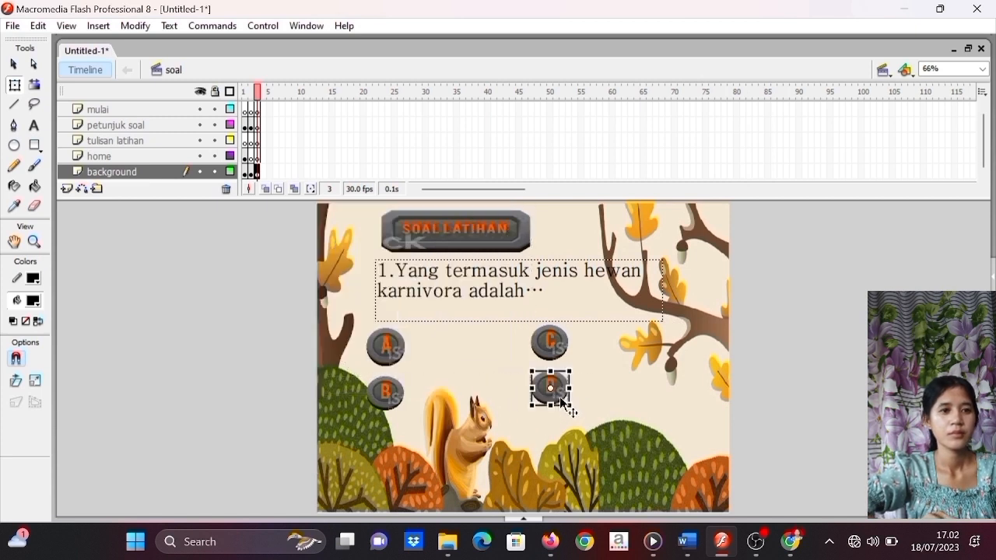
left_click(586, 419)
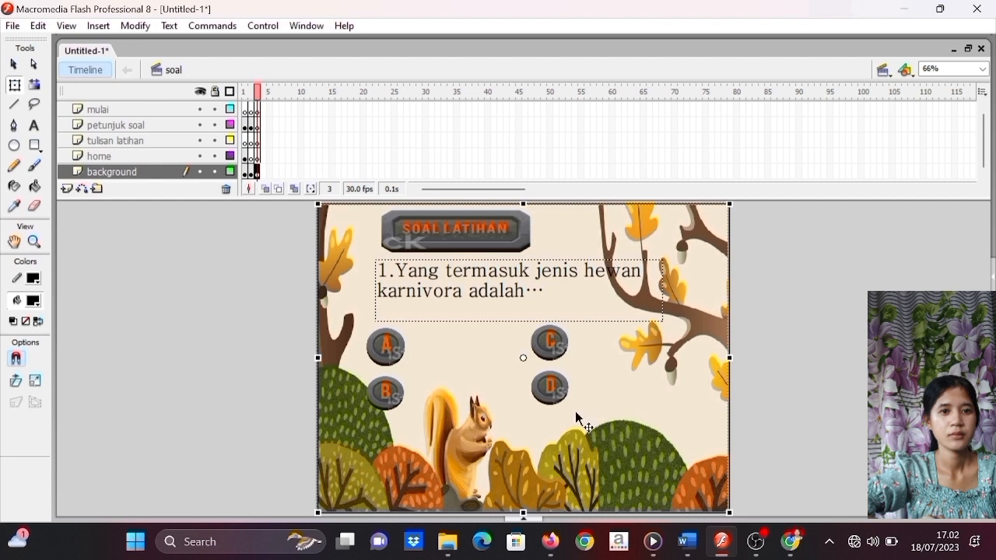
- Move the D button slightly lower so that it lines up with the B button
left_click(556, 395)
left_click_drag(555, 398, 557, 405)
left_click(449, 385)
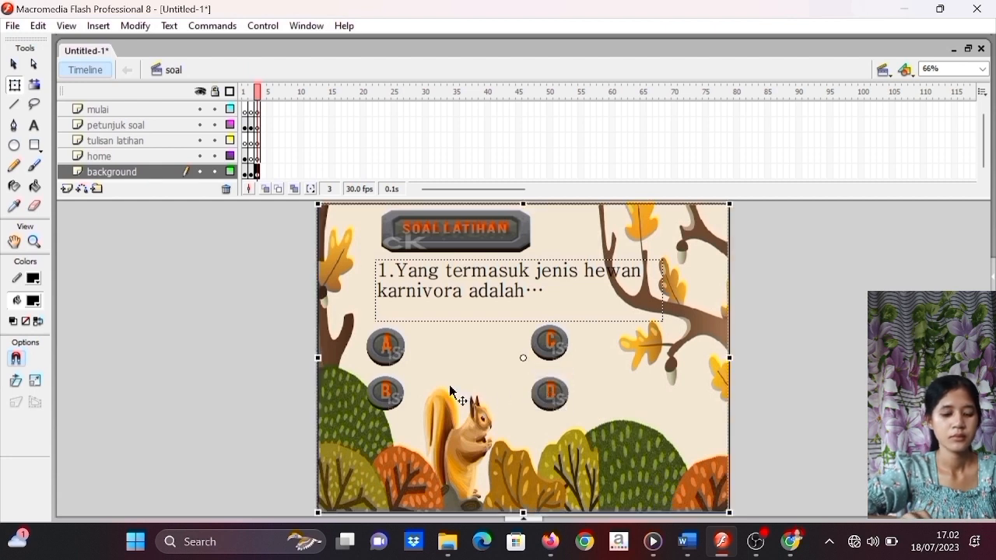
- Import the rabbit image download (2) onto the stage, shrink it to a thumbnail and place it beside the A button
left_click(10, 29)
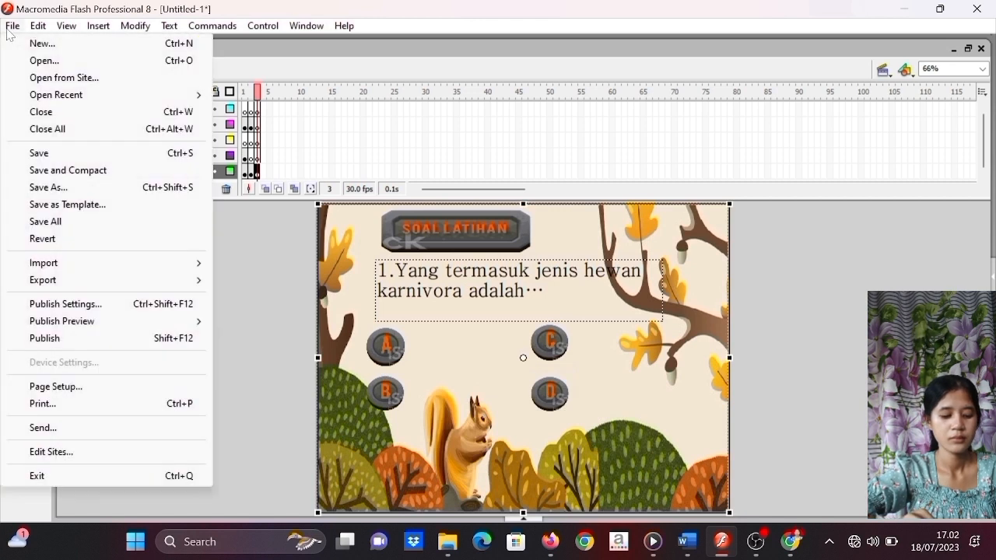
mouse_move(109, 267)
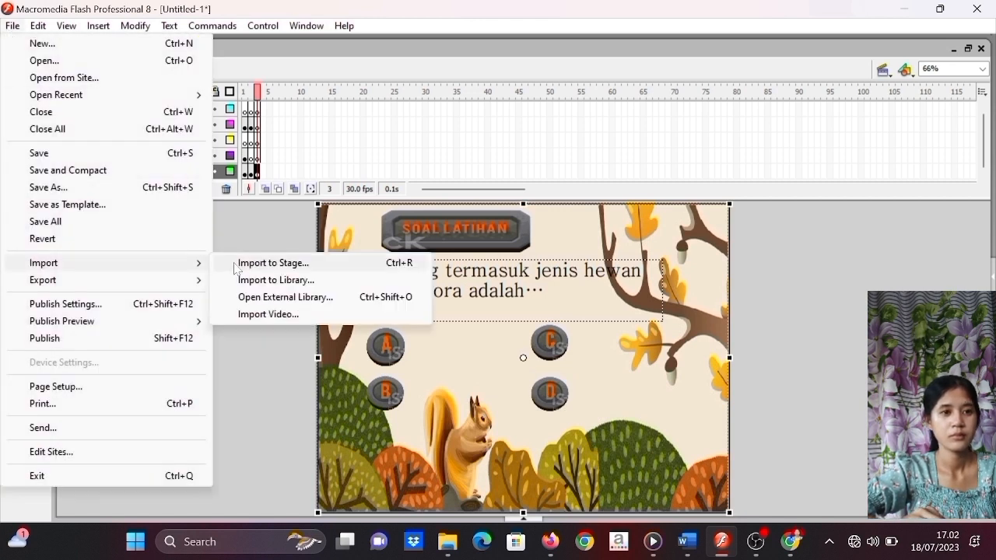
left_click(237, 266)
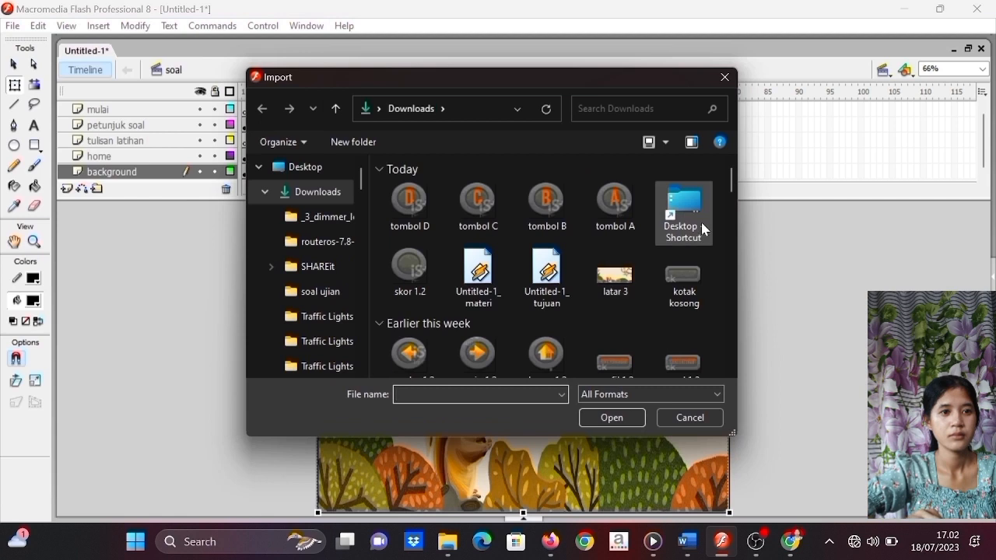
left_click_drag(732, 187, 734, 221)
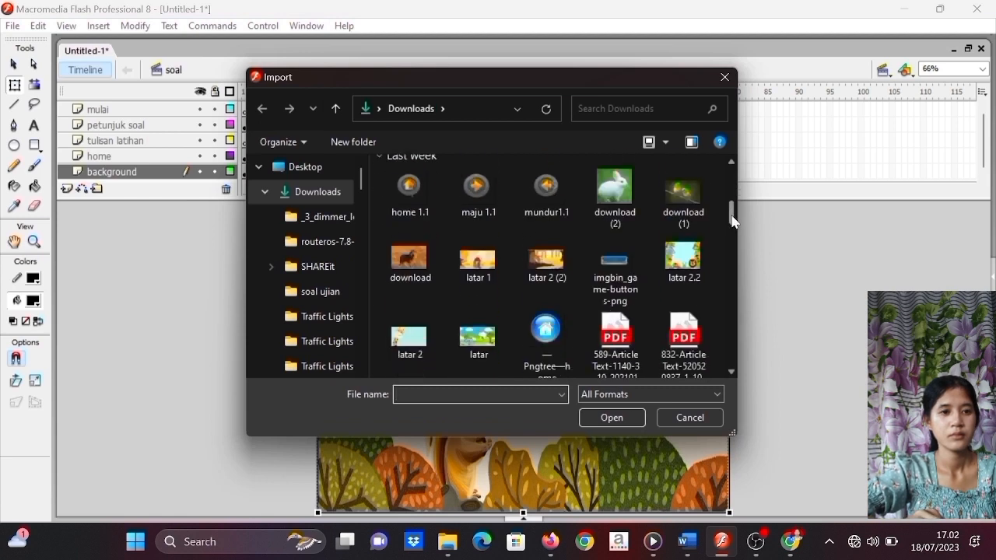
left_click(634, 202)
left_click(621, 418)
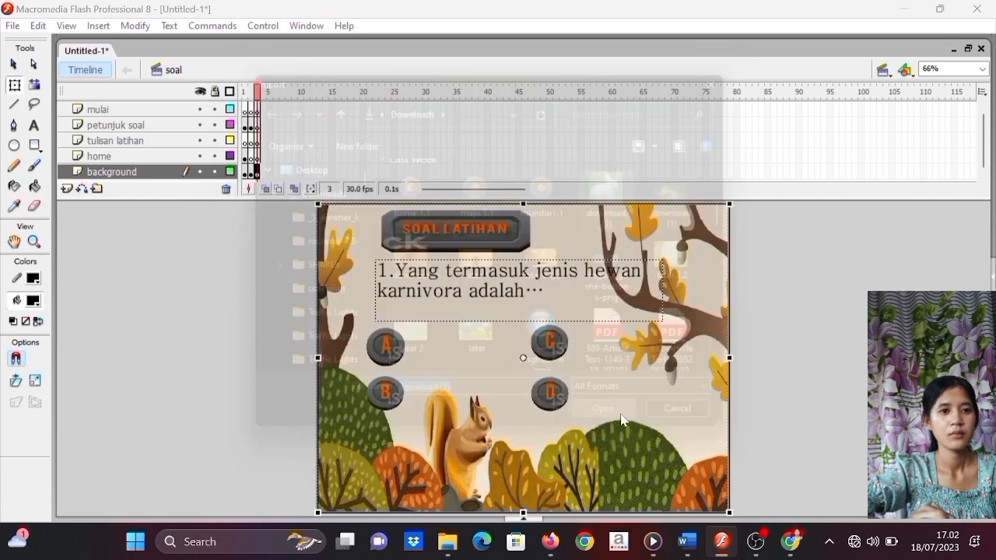
left_click_drag(581, 415, 457, 366)
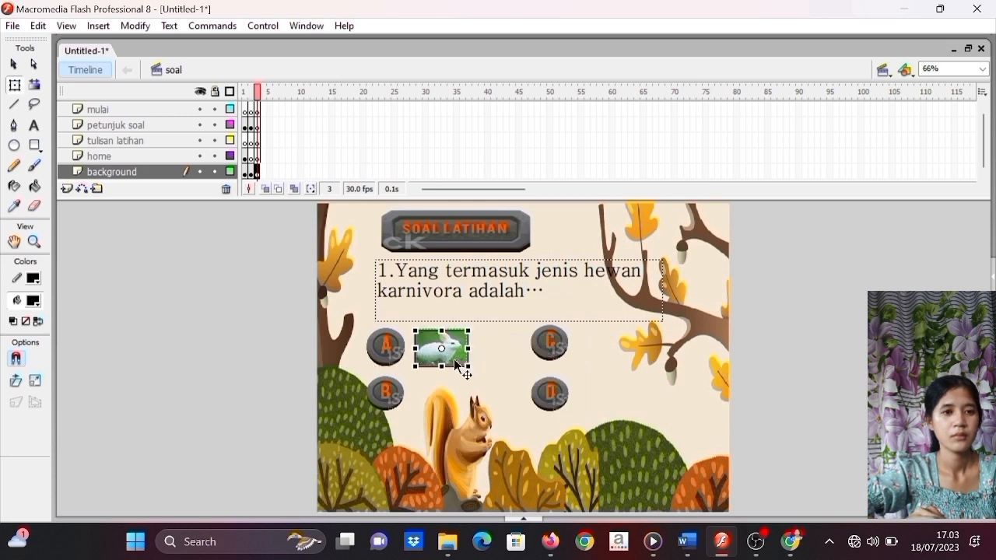
left_click(462, 383)
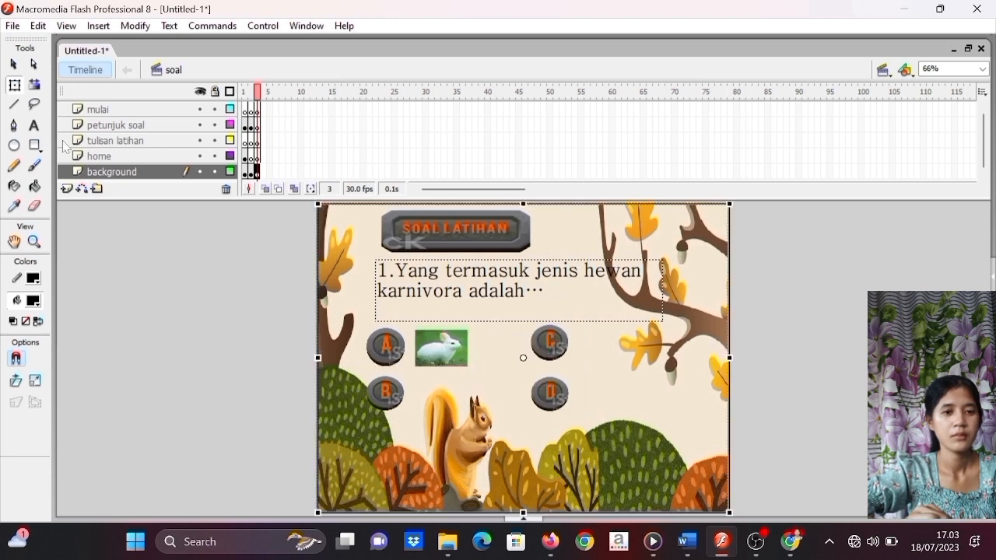
- Import the bird image download (1) onto the stage, shrink it to match the rabbit picture and place it beside the B button
left_click(13, 28)
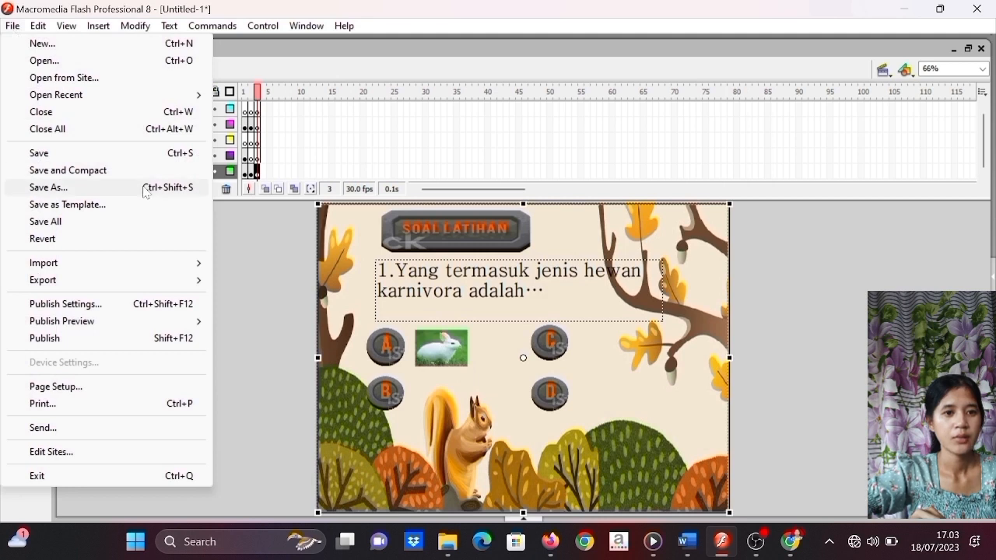
mouse_move(147, 271)
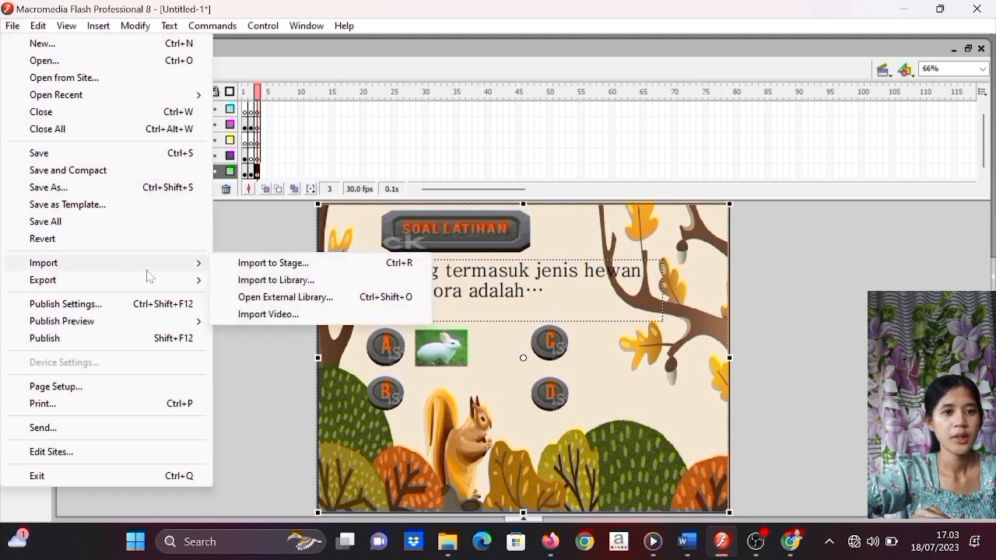
mouse_move(195, 281)
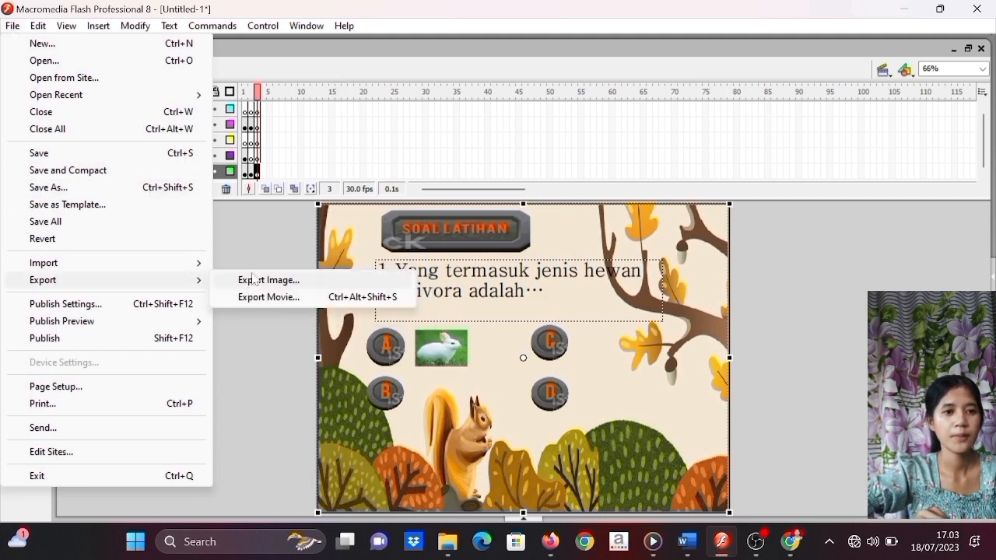
mouse_move(200, 263)
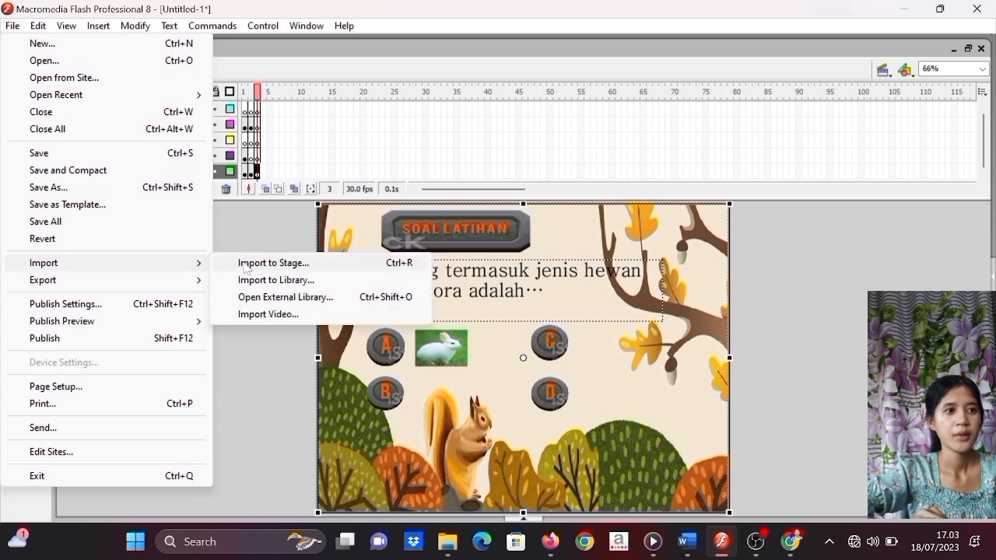
left_click(246, 264)
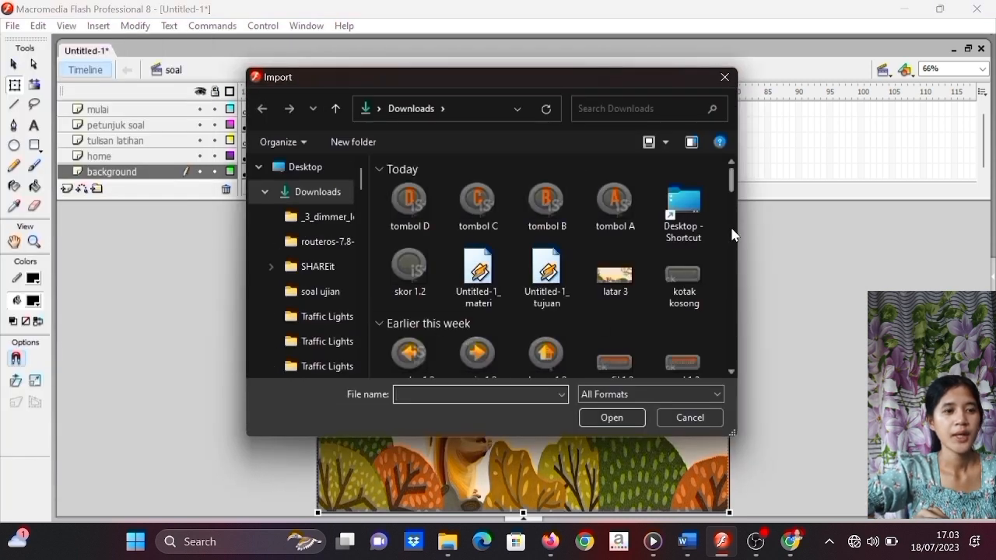
scroll(733, 192, "down", 5)
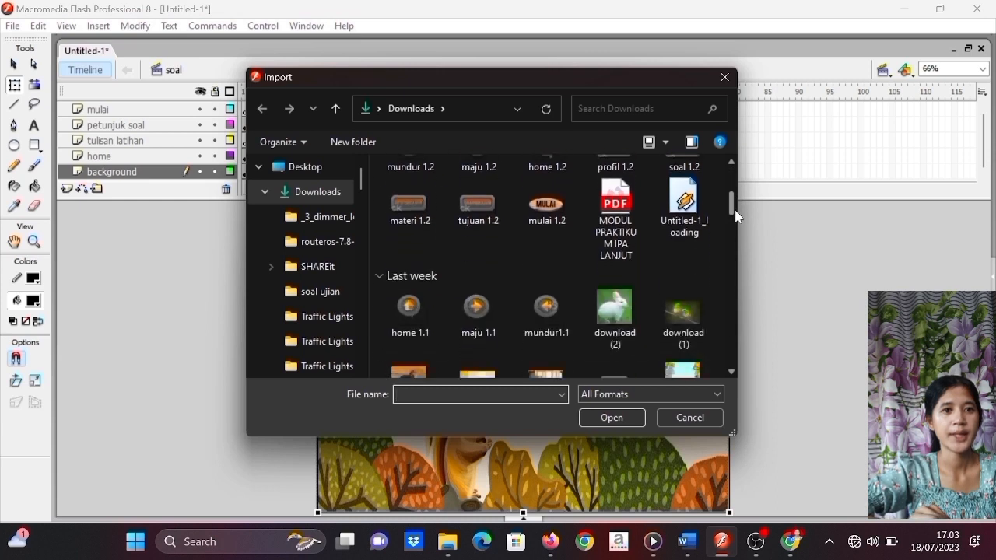
left_click(699, 251)
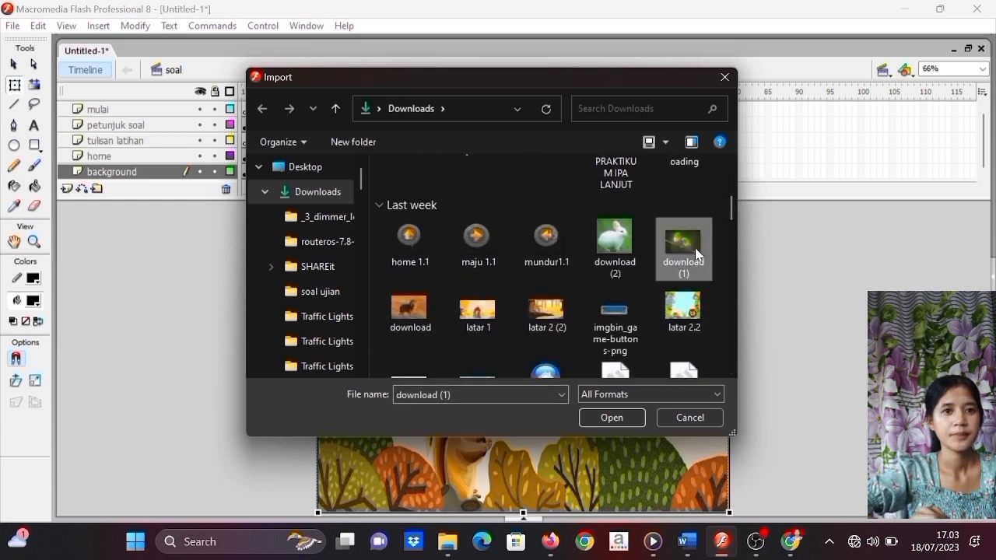
left_click(623, 421)
left_click_drag(595, 405, 458, 400)
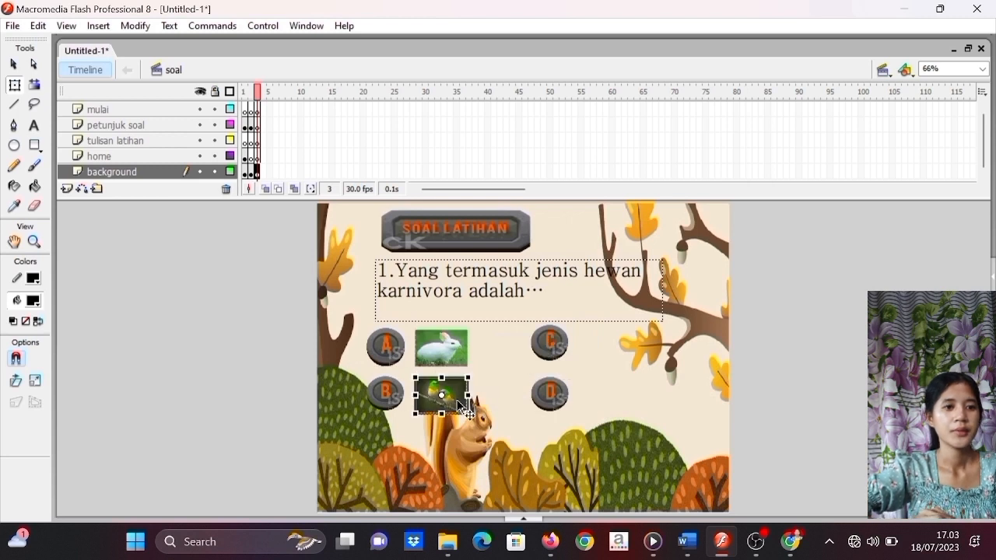
left_click(498, 432)
- Import the animal image download onto the stage, shrink it to match the other answer pictures and place it beside the C button
left_click(12, 28)
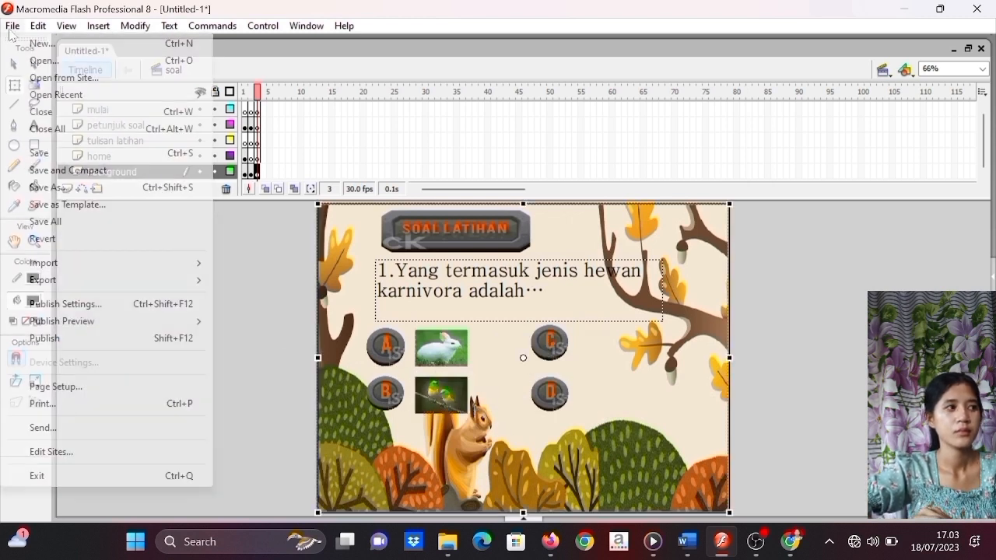
mouse_move(97, 263)
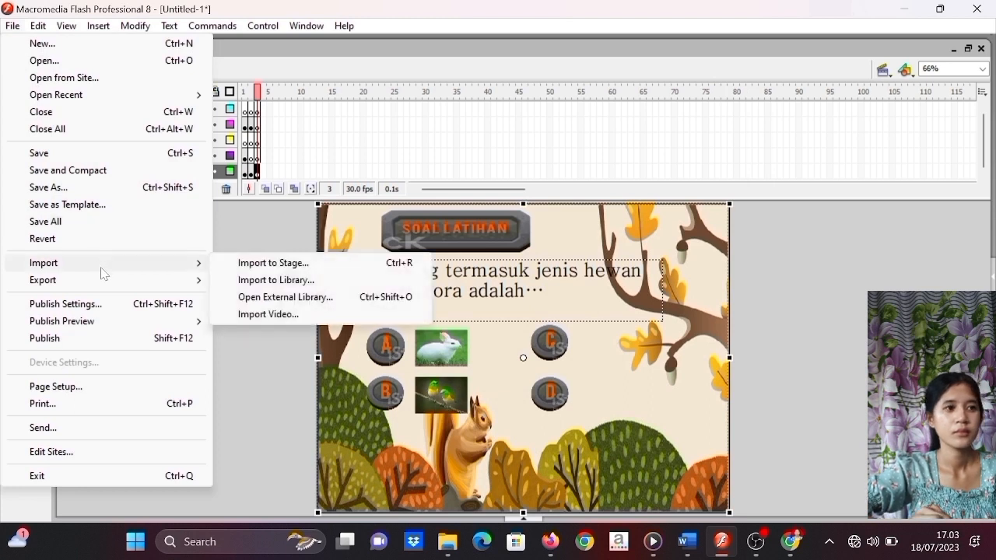
left_click(272, 263)
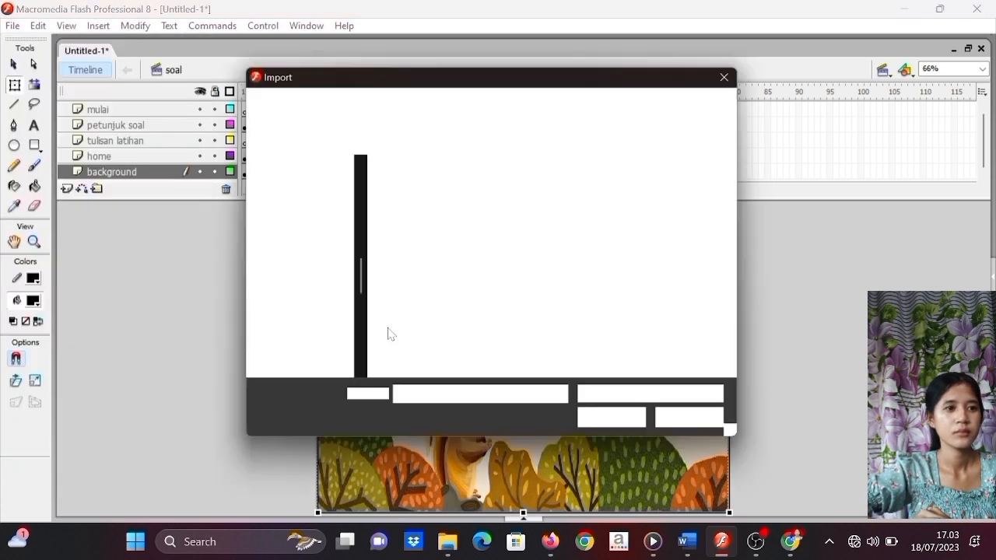
left_click_drag(732, 191, 736, 222)
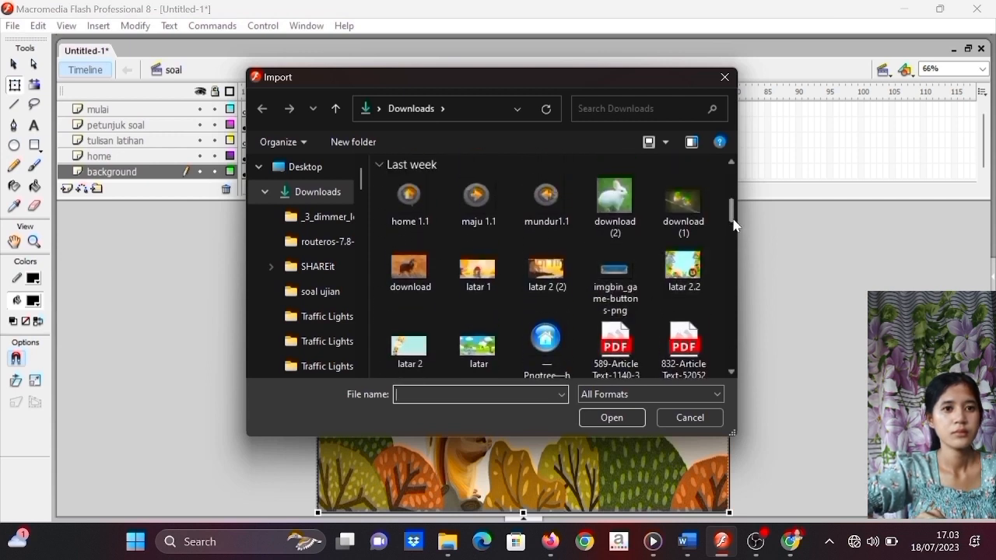
left_click_drag(734, 218, 733, 213)
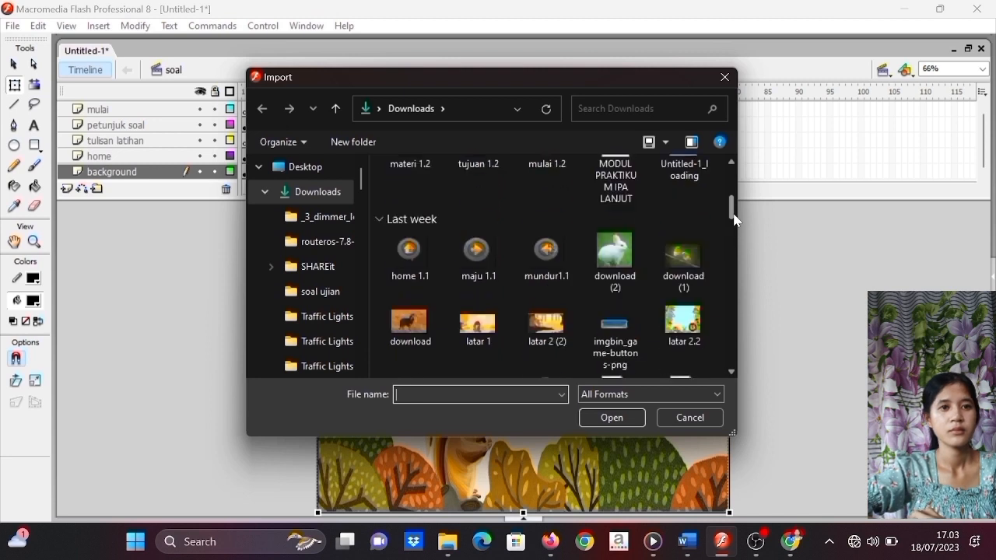
left_click(432, 337)
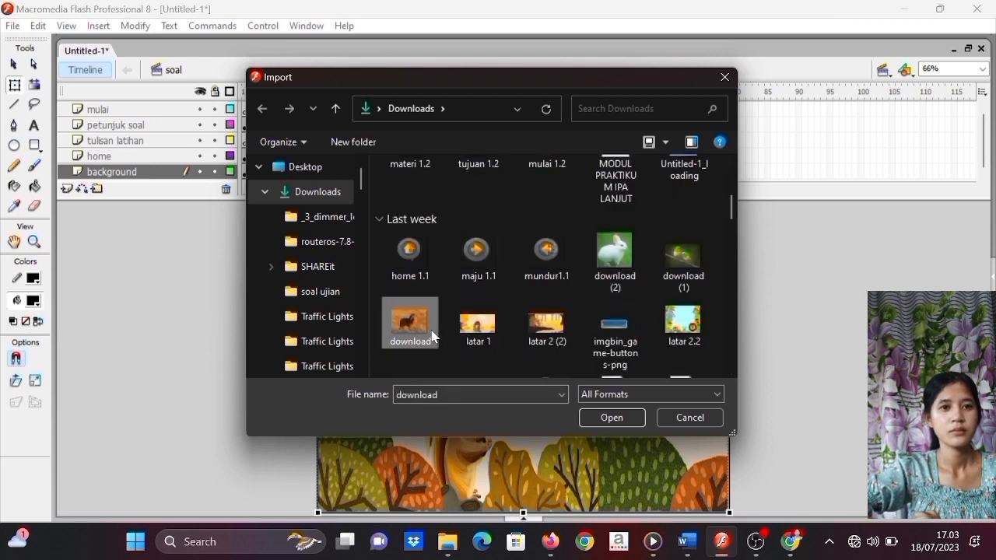
left_click(600, 420)
left_click_drag(593, 406, 625, 357)
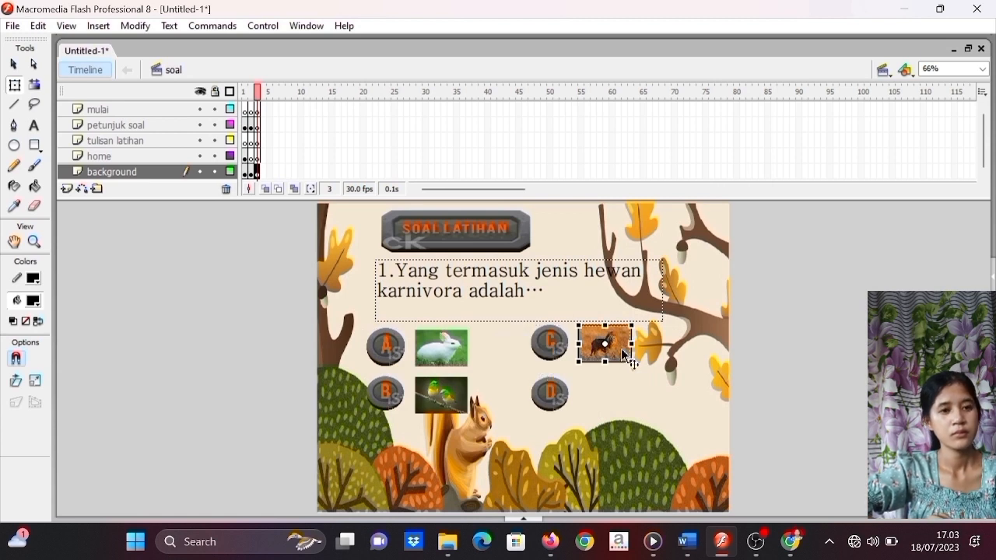
left_click(618, 391)
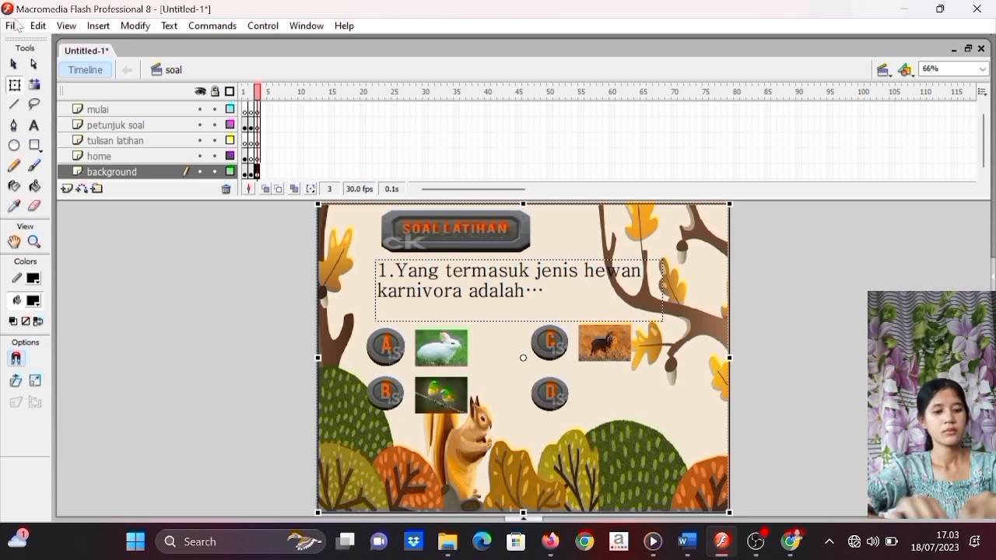
- Import download (2) again without replacing the existing library item, shrink it to thumbnail size and place it beside the D button
left_click(15, 26)
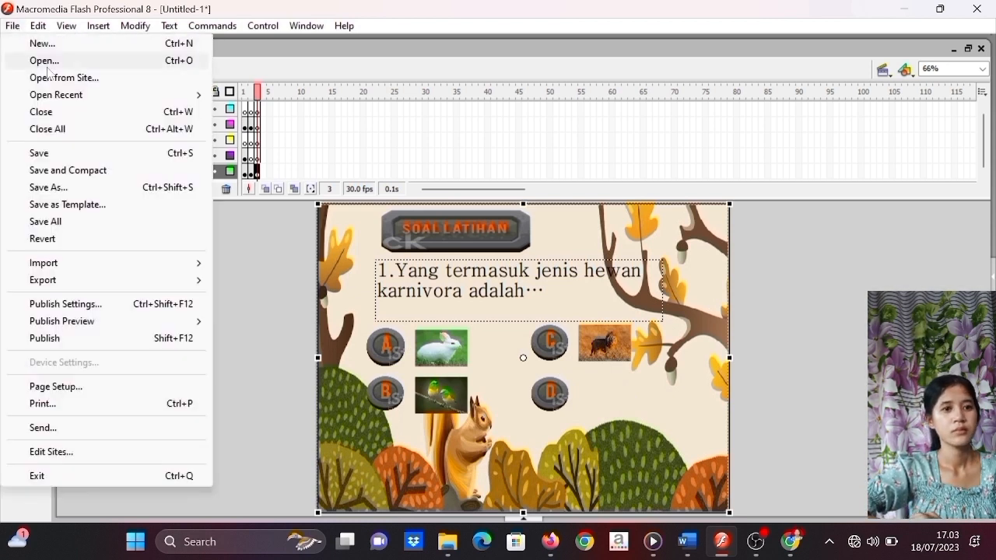
mouse_move(104, 267)
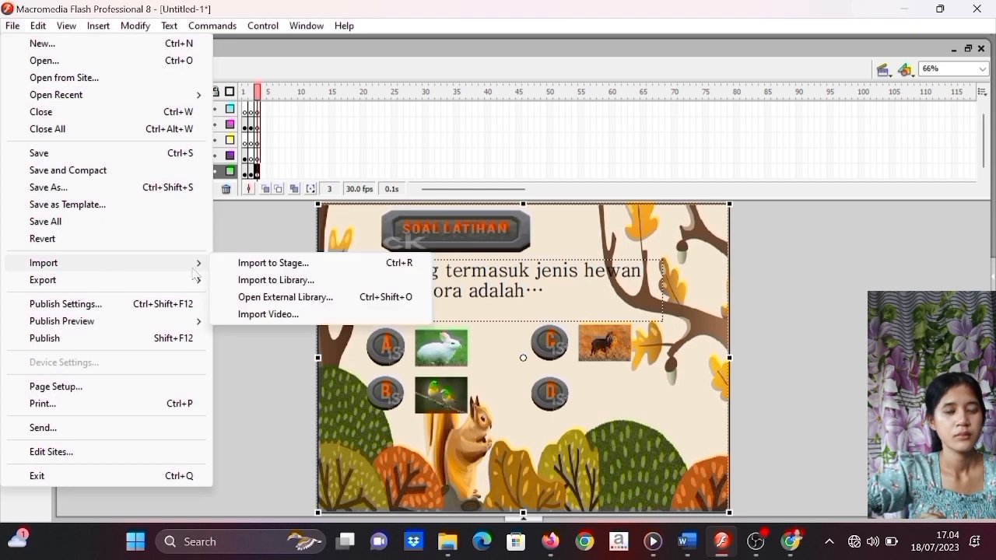
left_click(233, 264)
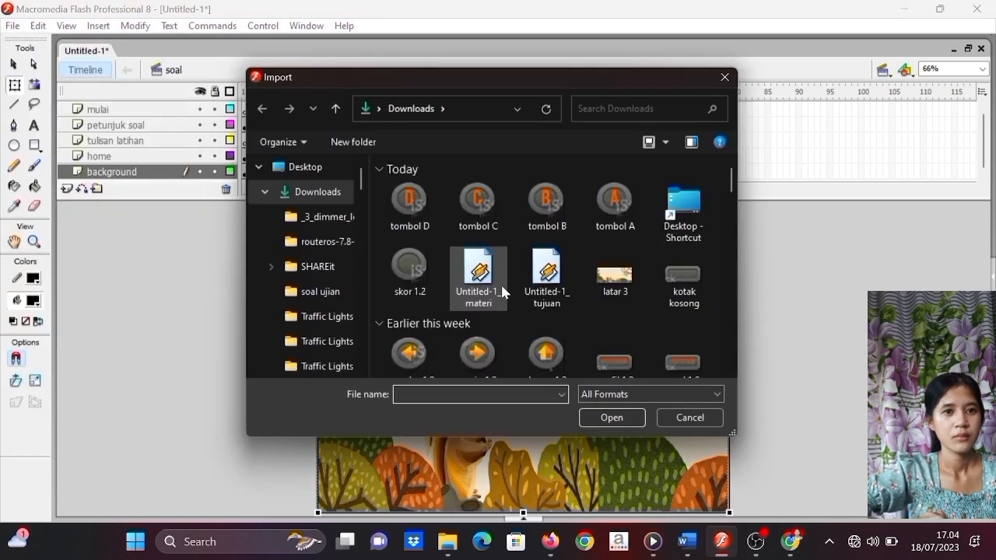
left_click_drag(732, 193, 731, 219)
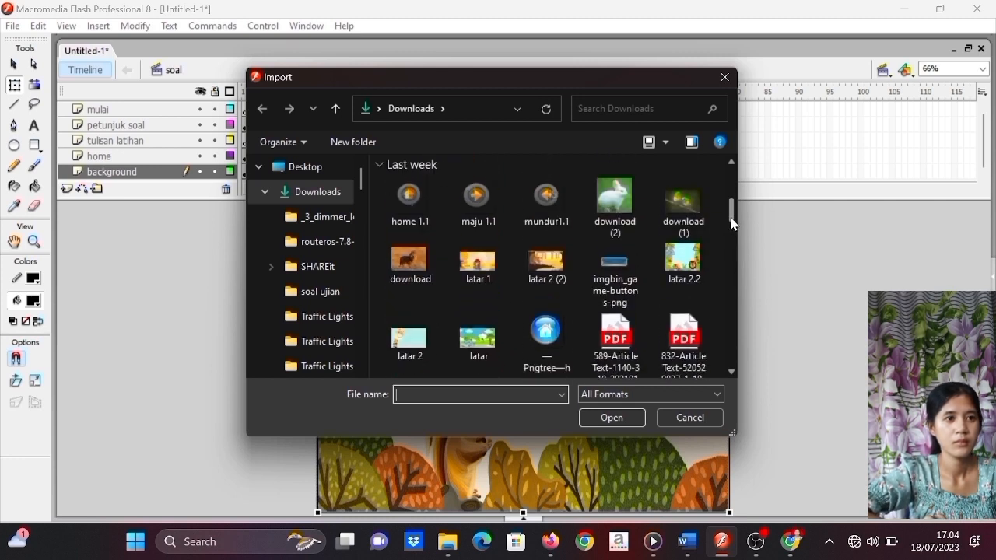
left_click(641, 219)
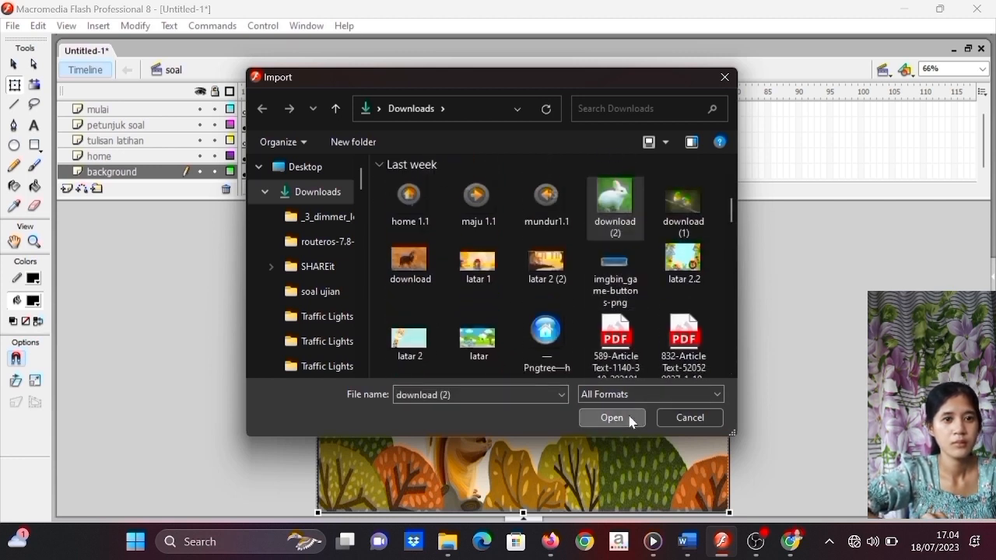
left_click(630, 421)
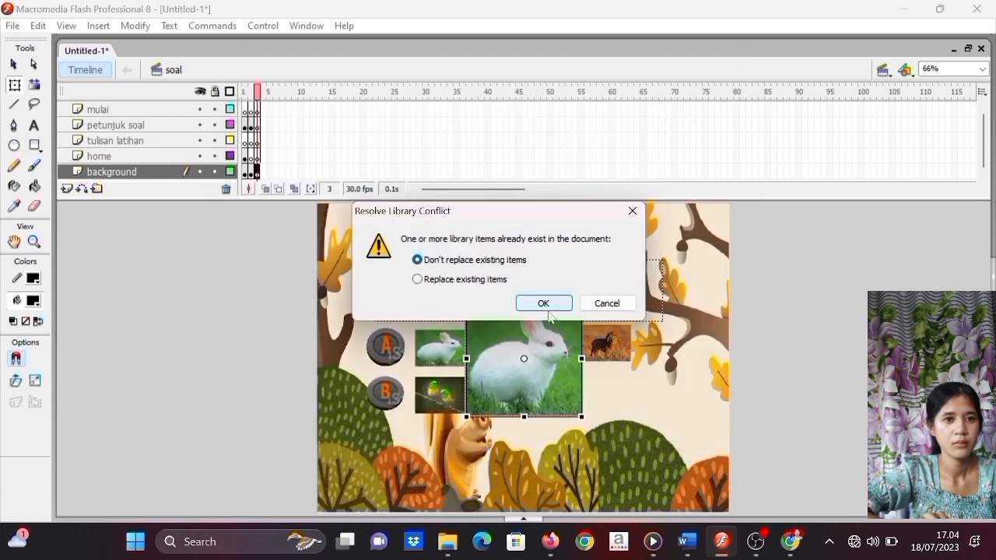
left_click(546, 305)
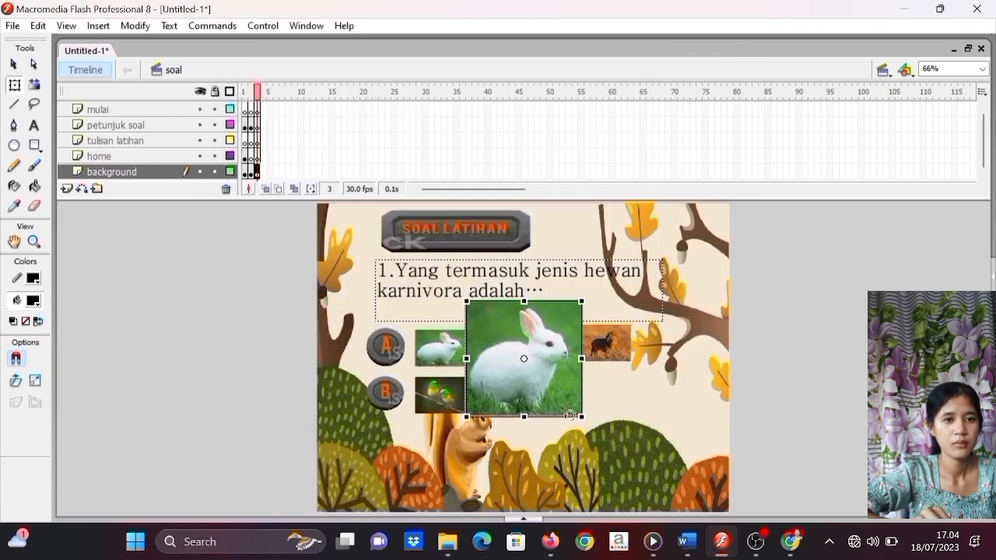
left_click_drag(577, 417, 621, 406)
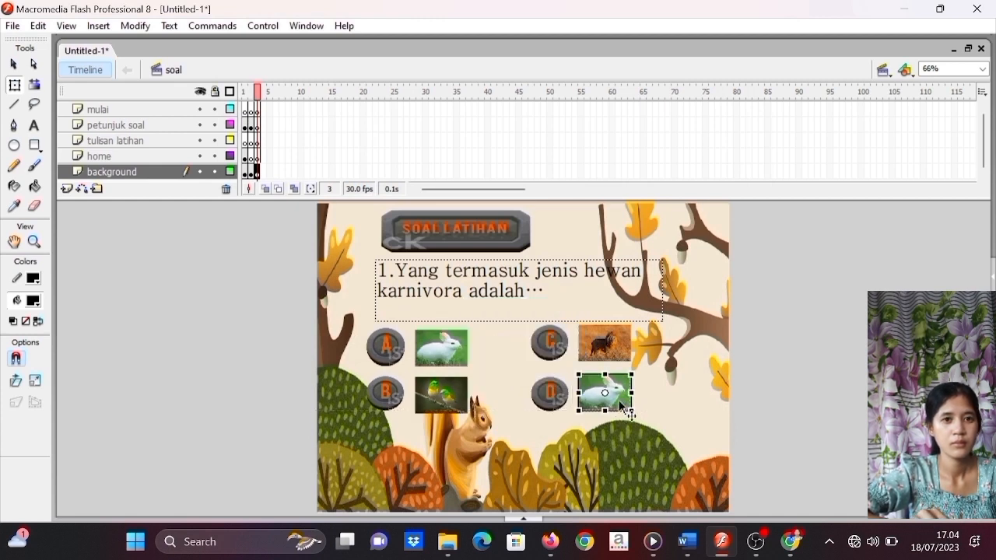
left_click(657, 433)
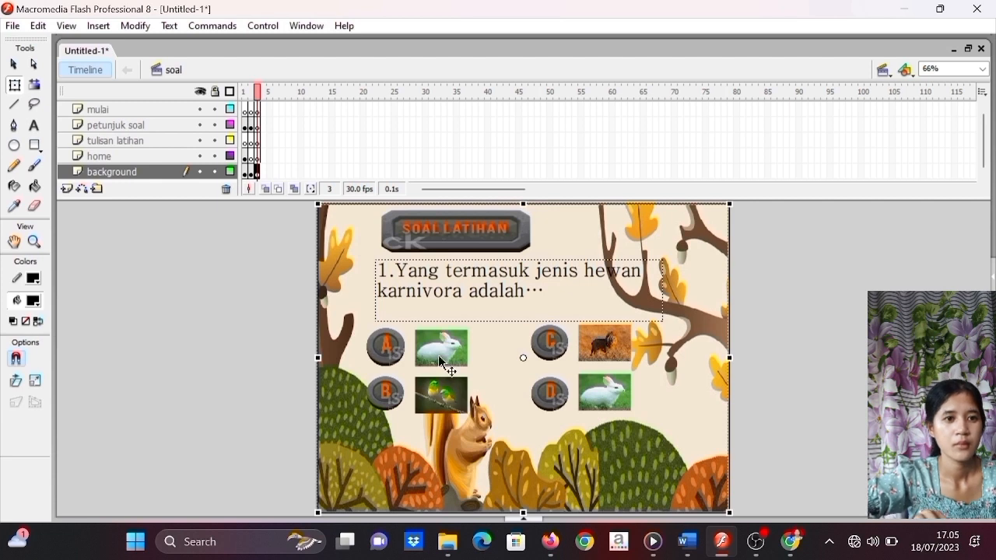
- Convert the A answer image to a button symbol named "tombol A 1"
left_click(398, 350)
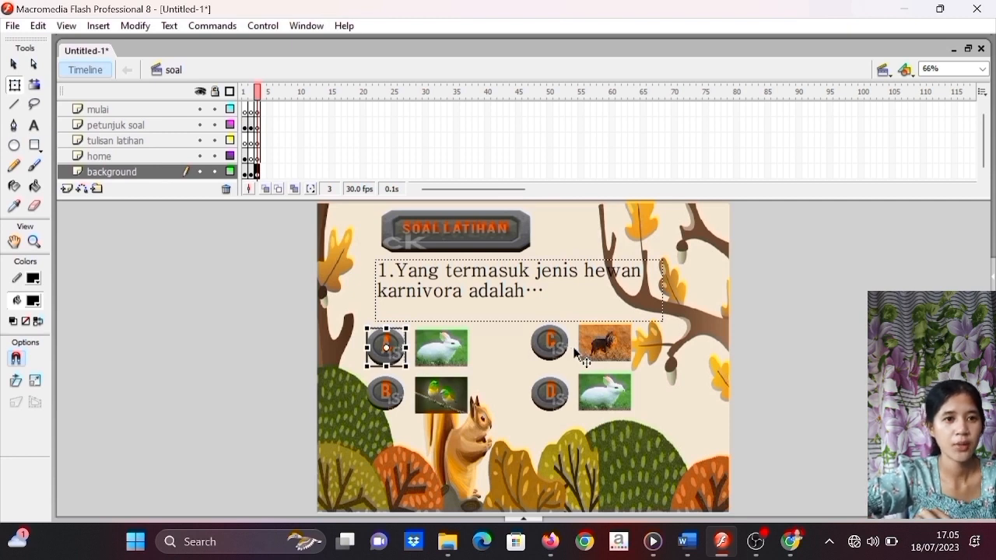
right_click(396, 355)
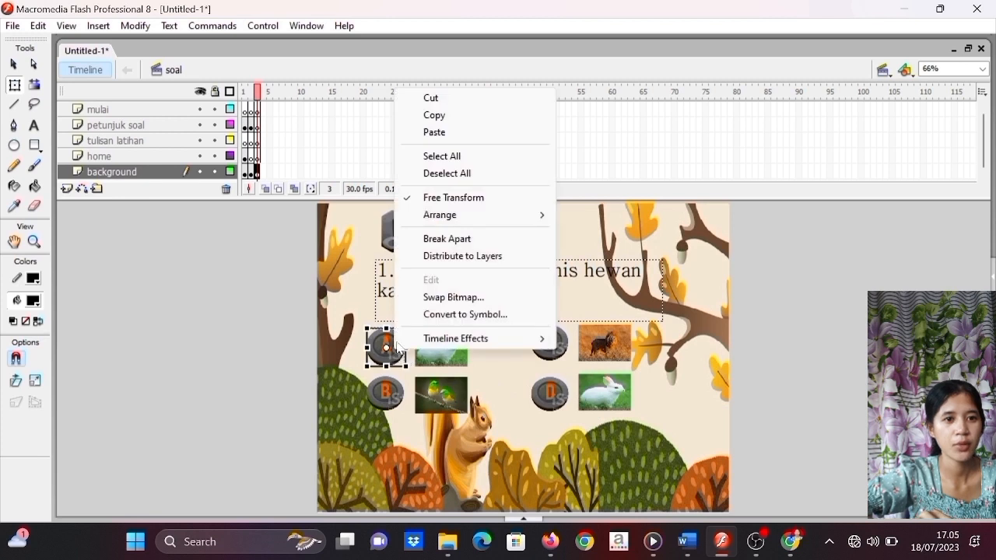
left_click(430, 315)
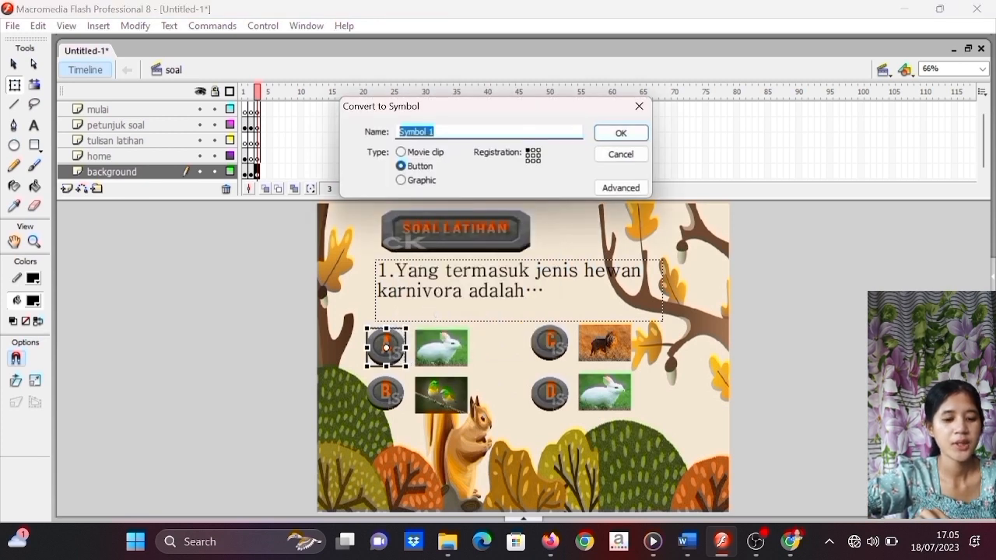
key("BackSpace")
type("tombol A")
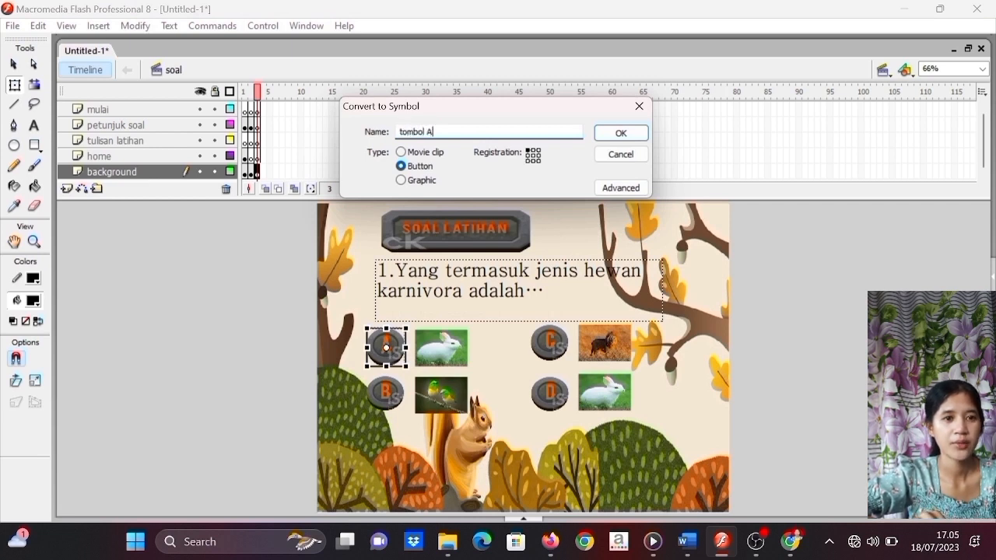
left_click(604, 137)
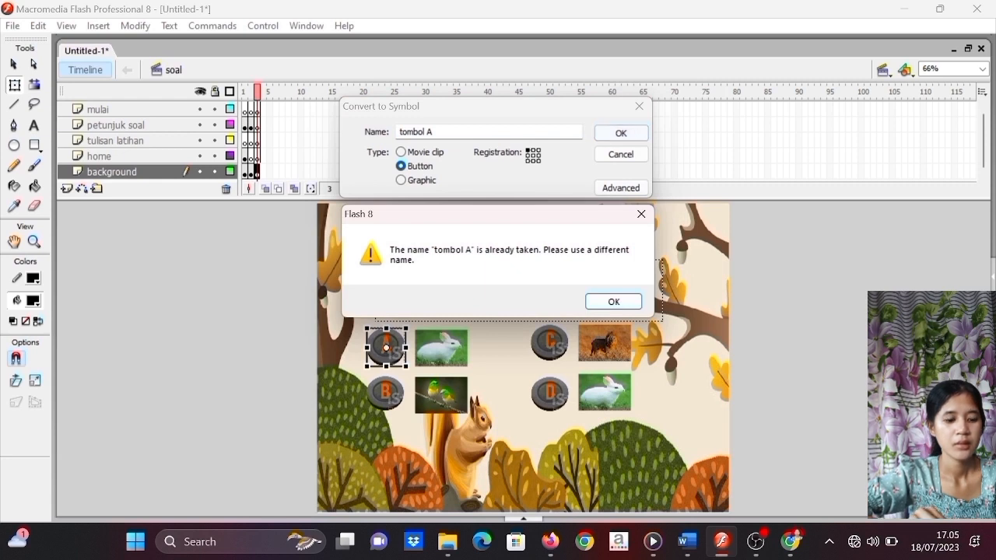
key("Return")
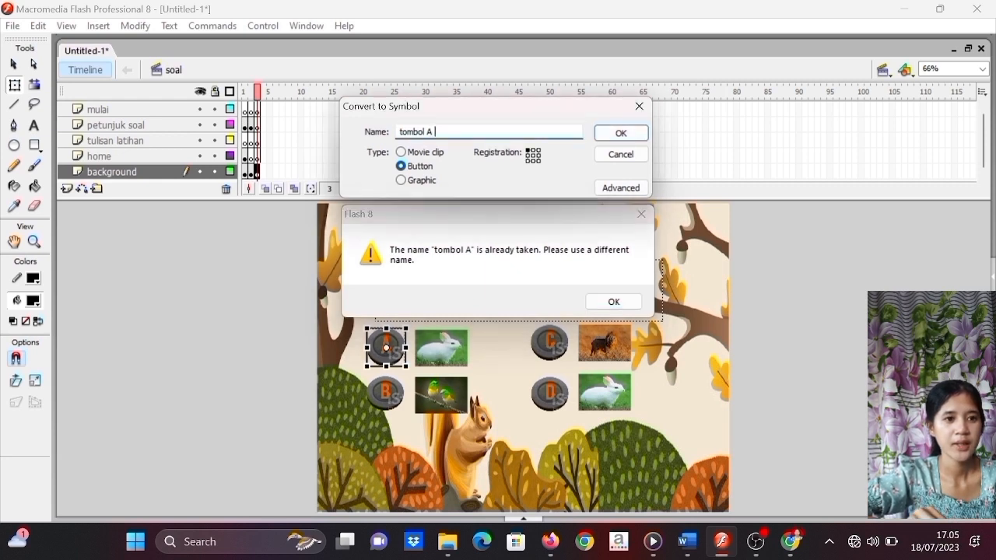
left_click(606, 137)
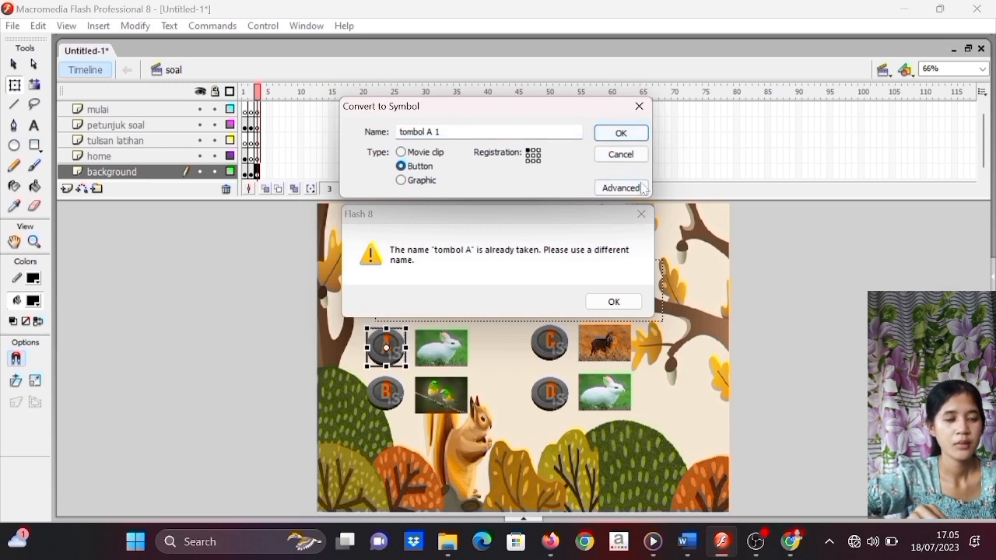
left_click(641, 215)
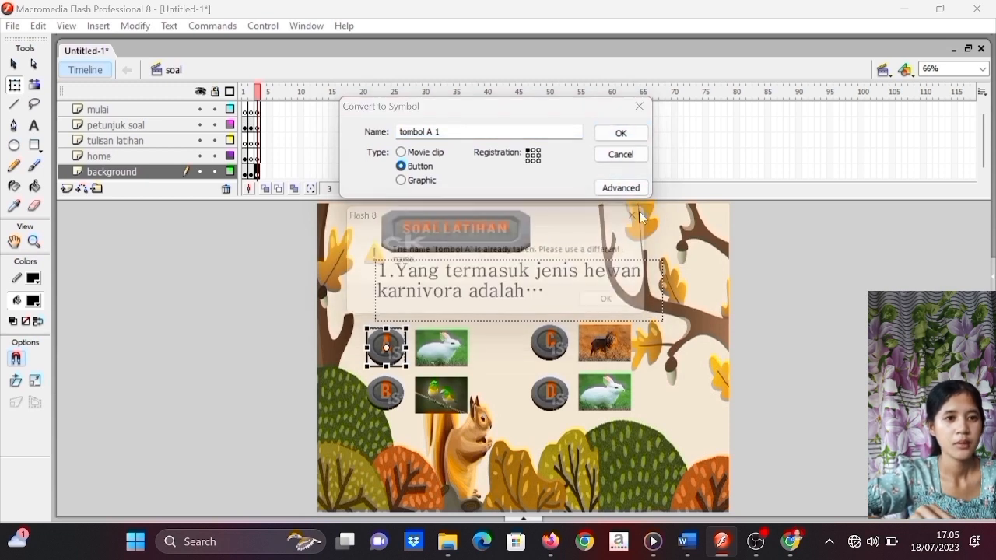
left_click(627, 133)
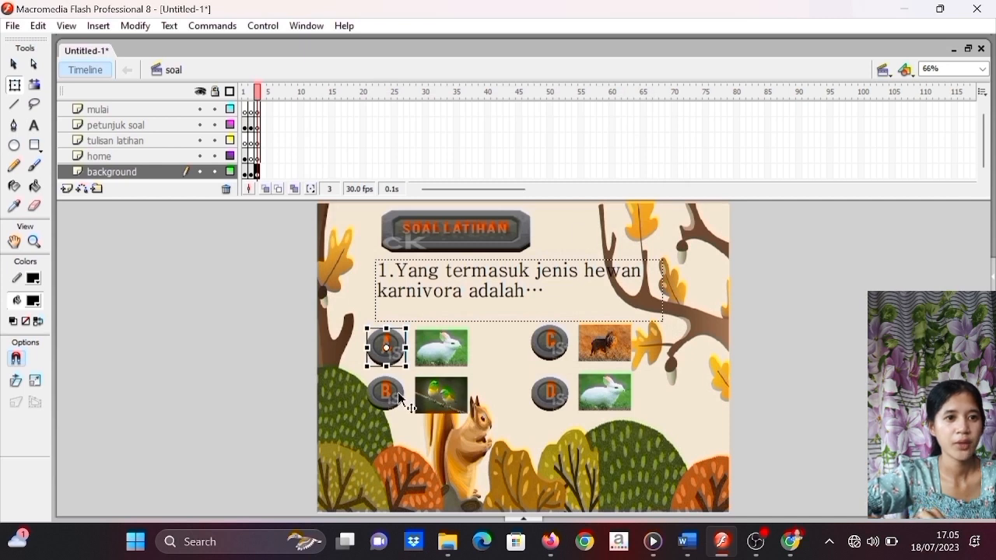
- Open the A button symbol for editing and insert keyframes in its Over and Down states
double_click(375, 360)
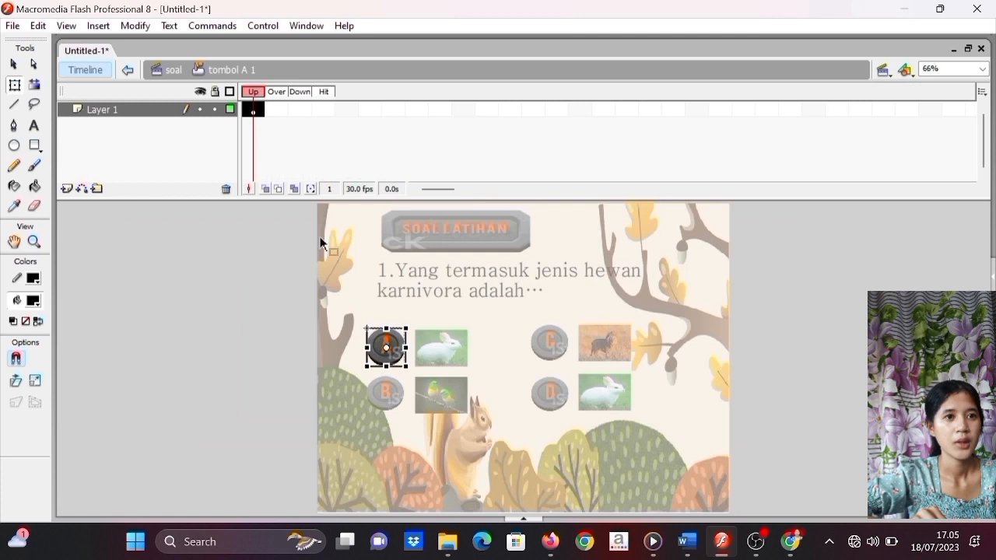
right_click(278, 111)
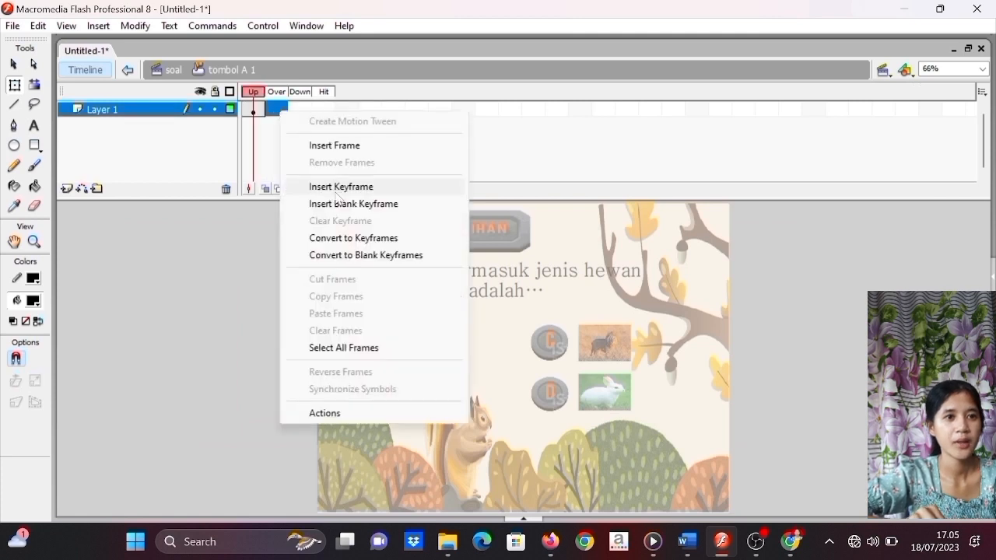
left_click(340, 190)
left_click(302, 111)
right_click(301, 109)
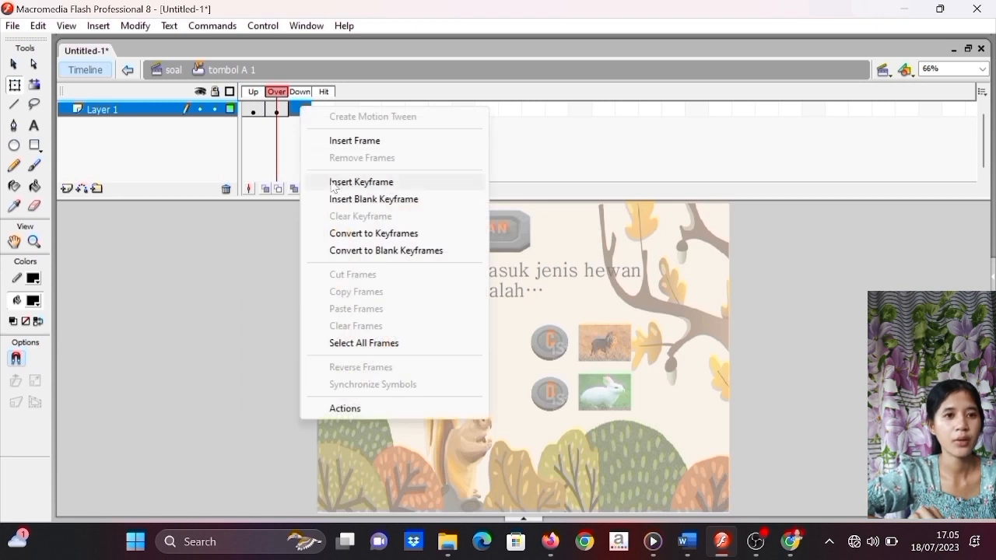
left_click(335, 181)
- Enlarge the A image around its center in the Over state with Free Transform, and return to the soal scene
left_click(280, 111)
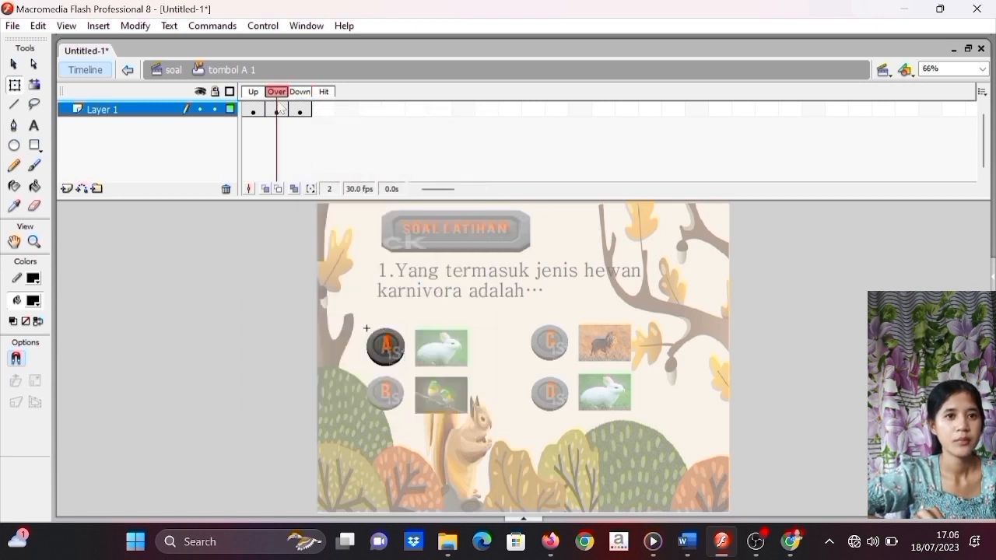
left_click(278, 111)
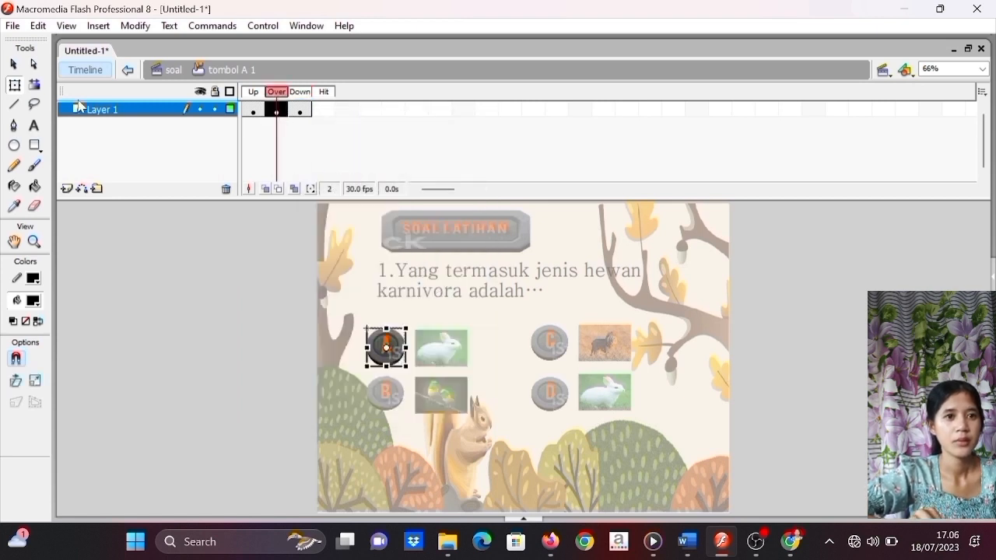
left_click(15, 87)
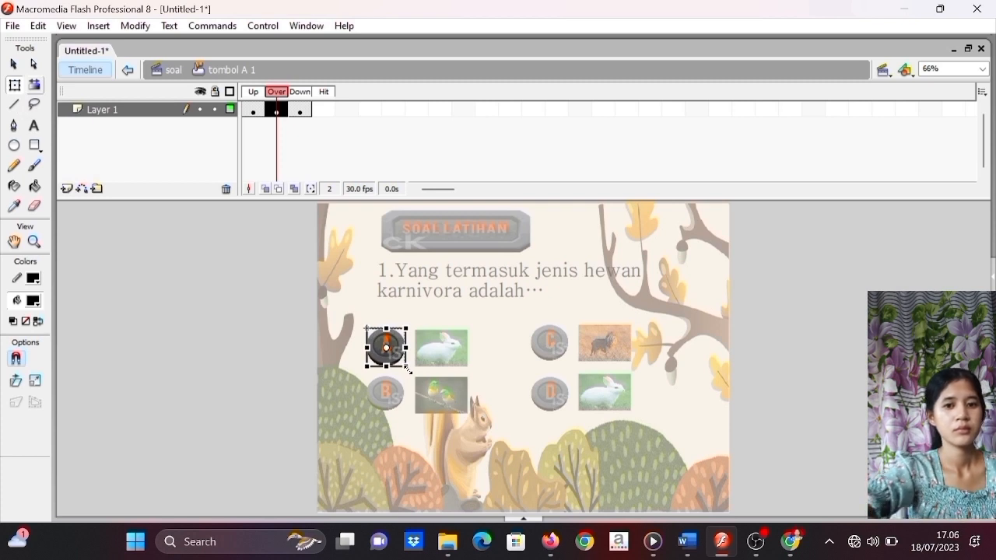
mouse_move(408, 369)
left_mouse_down()
mouse_move(425, 385)
mouse_move(418, 378)
left_mouse_up()
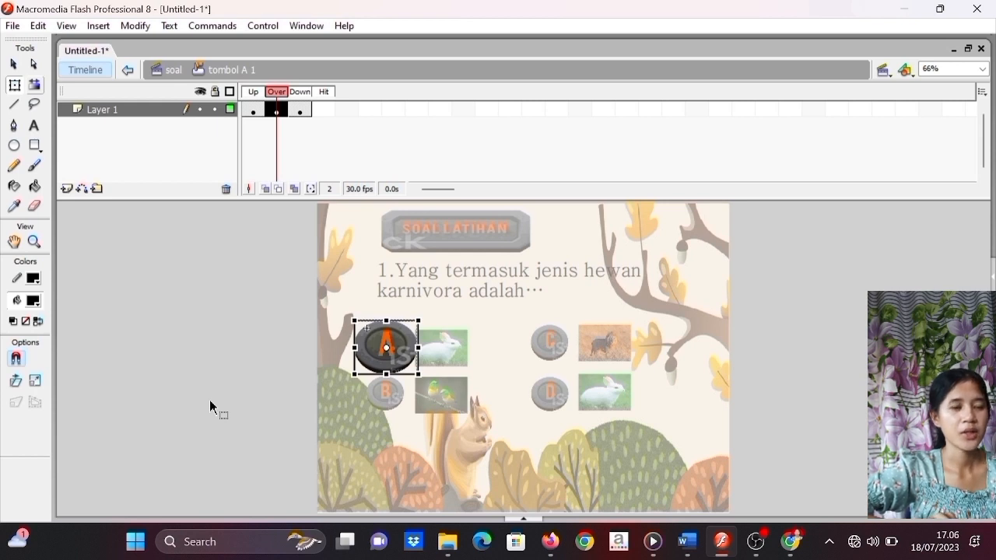
double_click(194, 394)
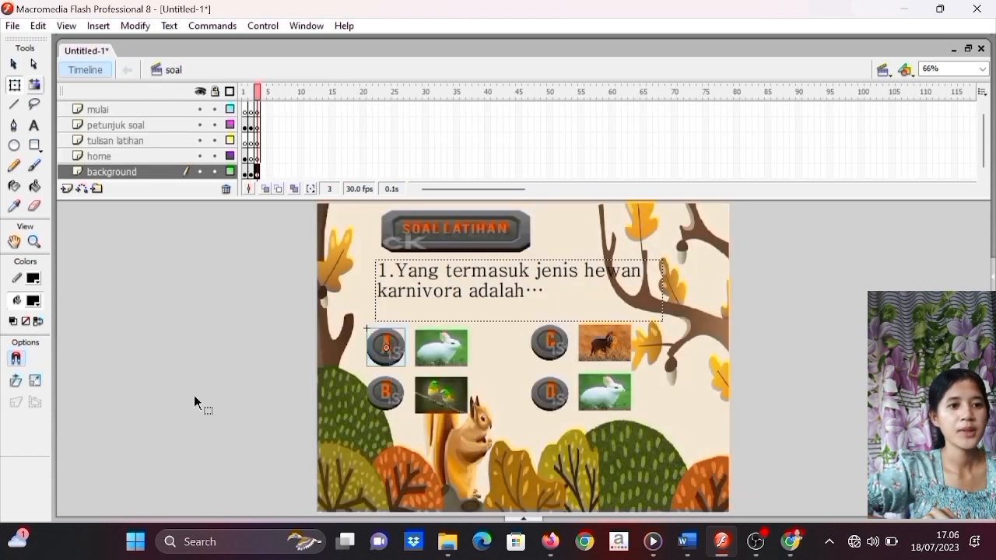
- Convert the B answer image to a button symbol named "tombol B 1"
left_click(378, 400)
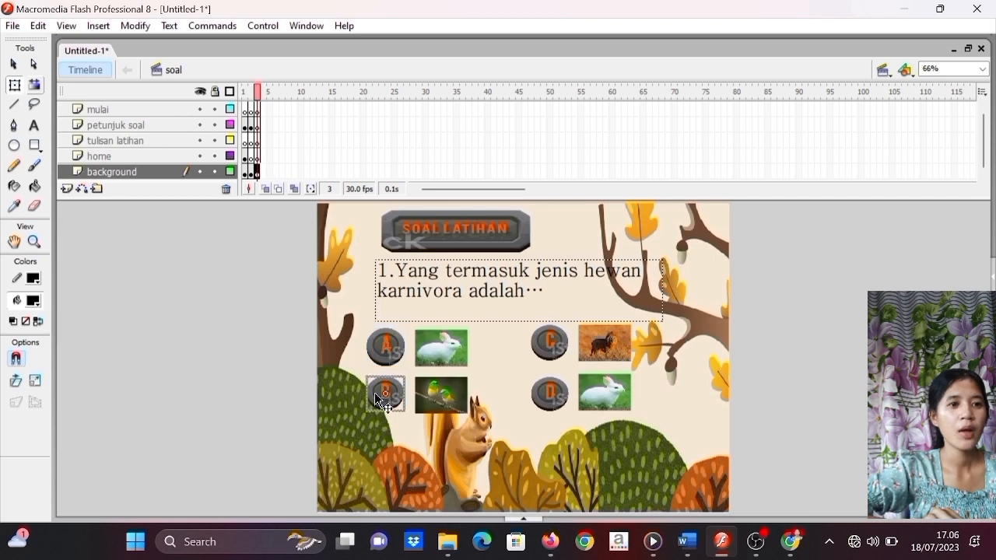
right_click(376, 394)
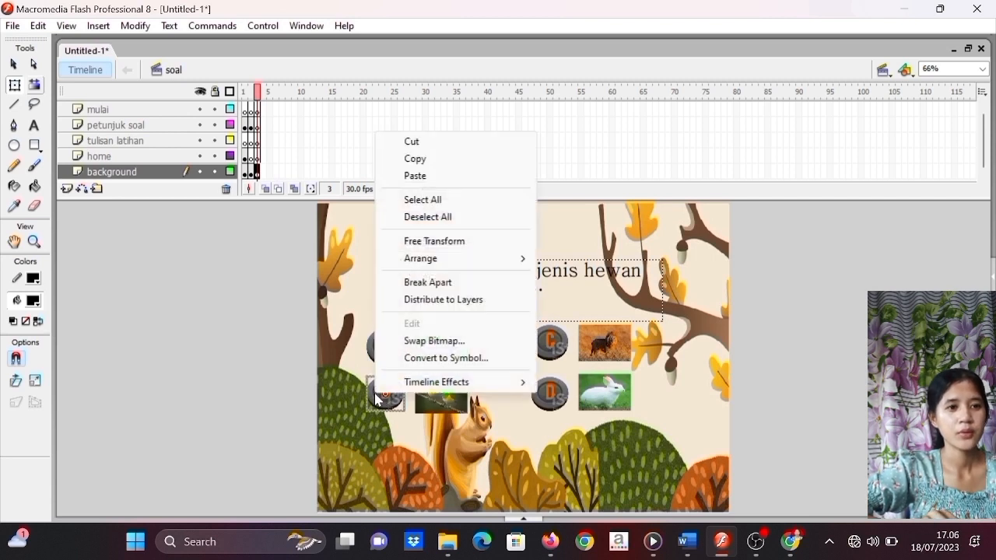
left_click(412, 360)
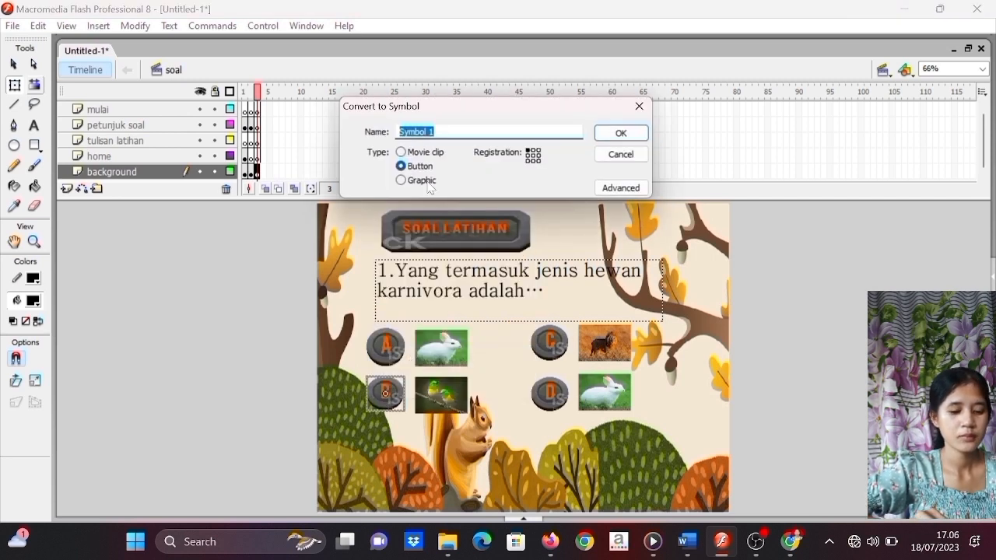
key("BackSpace")
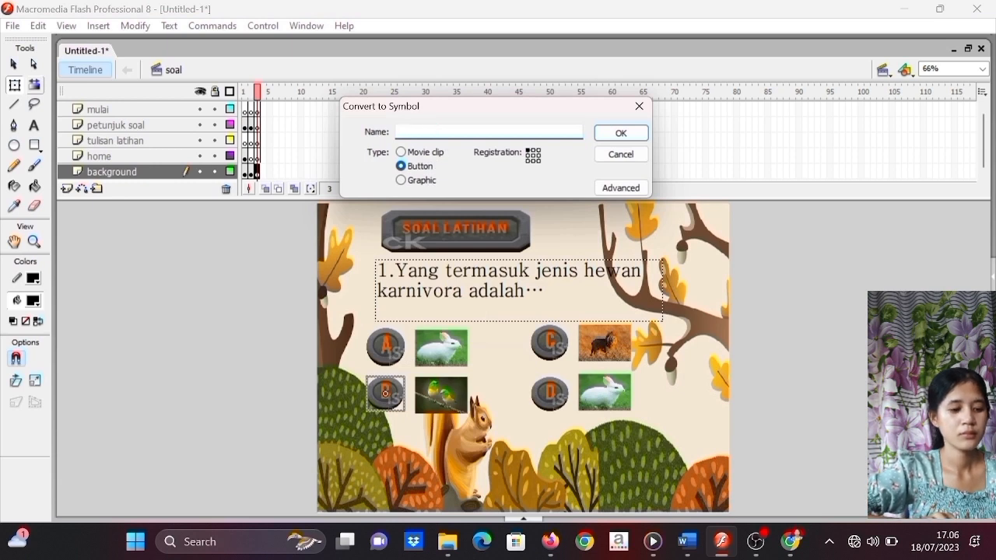
type("tombol B")
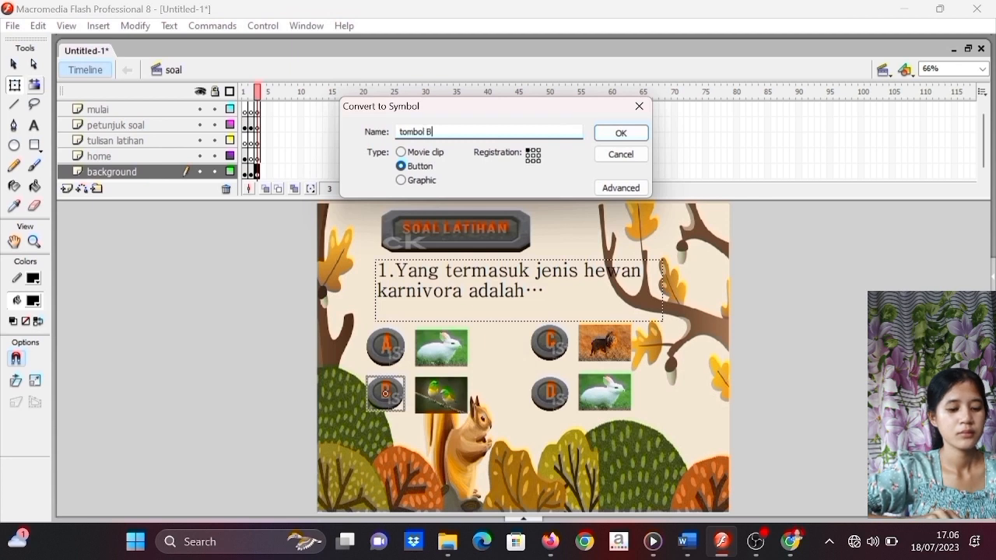
left_click(604, 133)
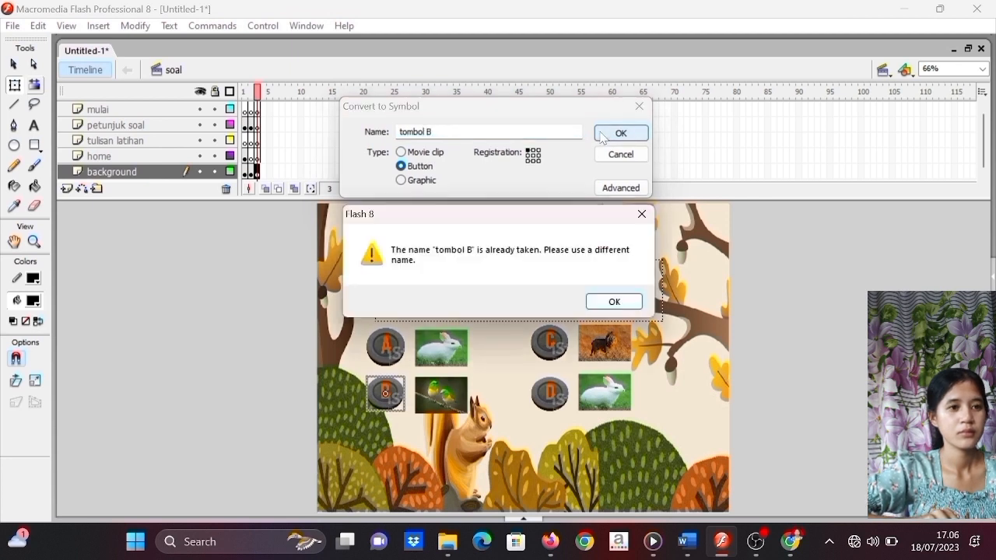
left_click(642, 214)
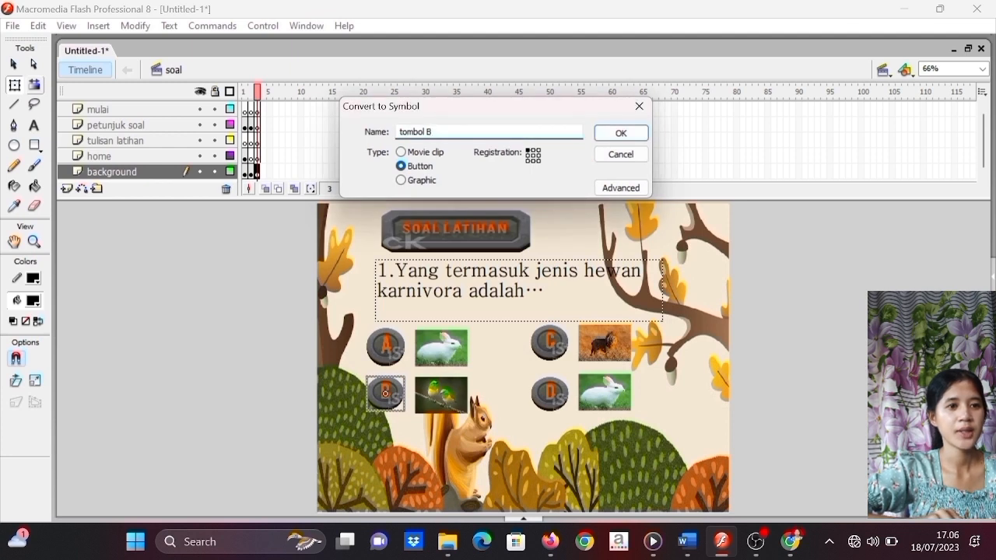
type("1")
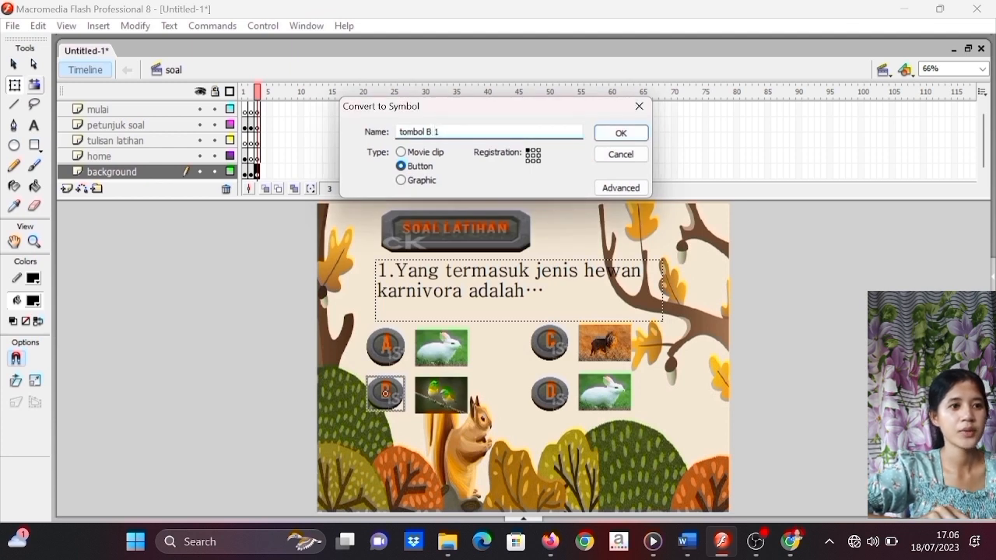
left_click(600, 134)
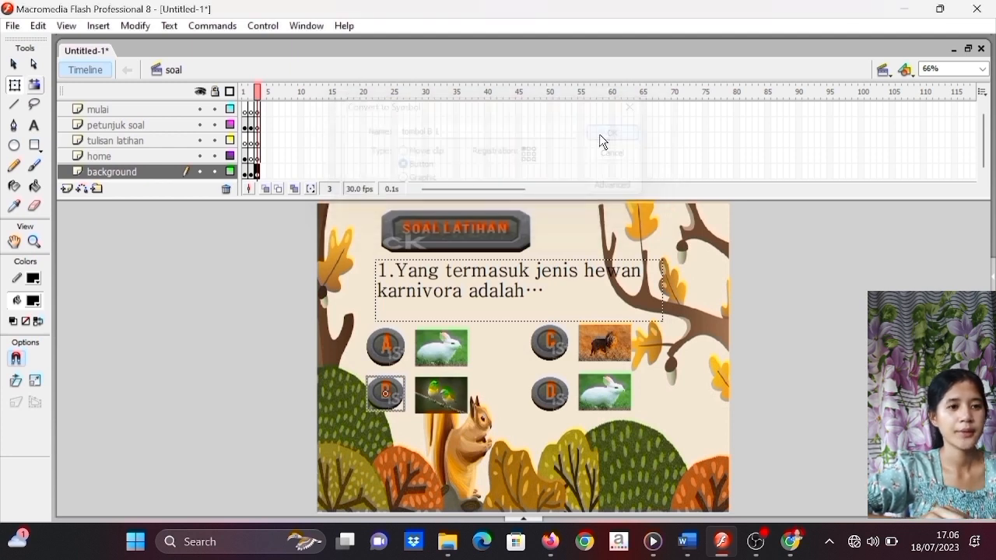
- Open the B button symbol for editing and insert keyframes in its Over and Down states
double_click(387, 397)
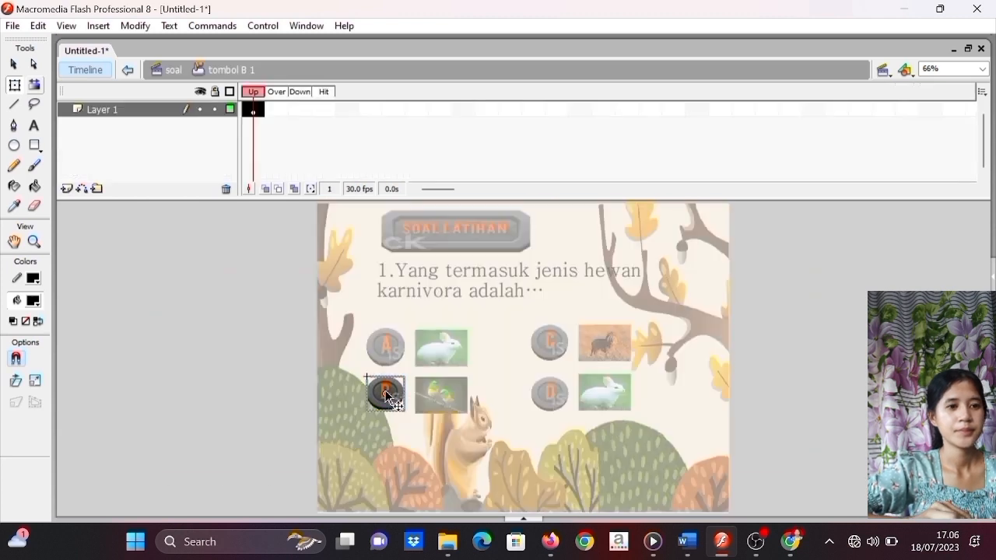
right_click(278, 110)
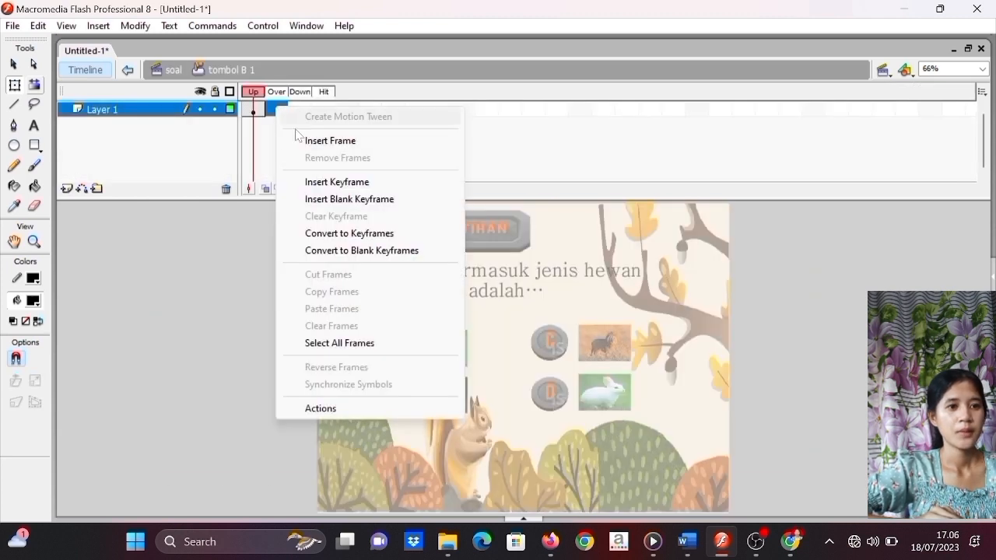
left_click(337, 182)
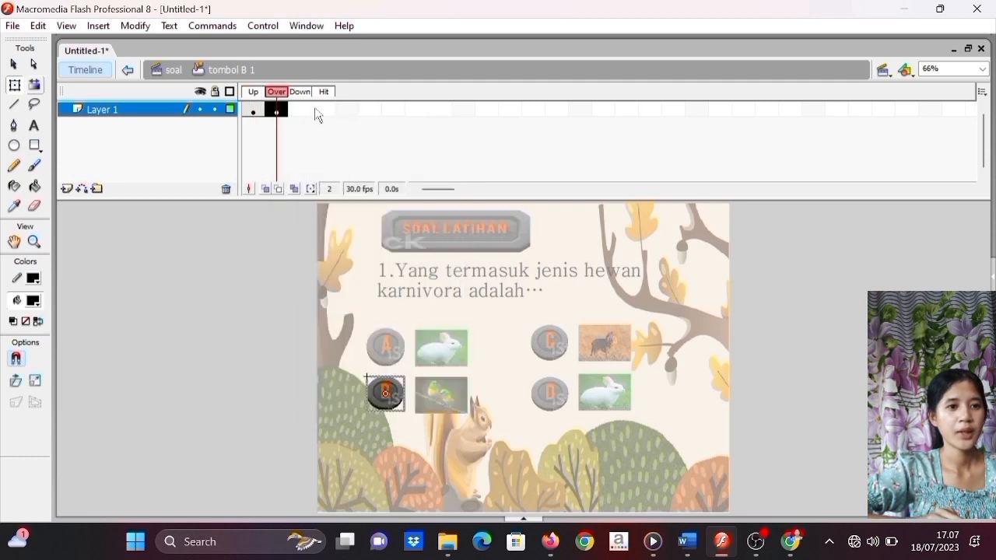
right_click(306, 112)
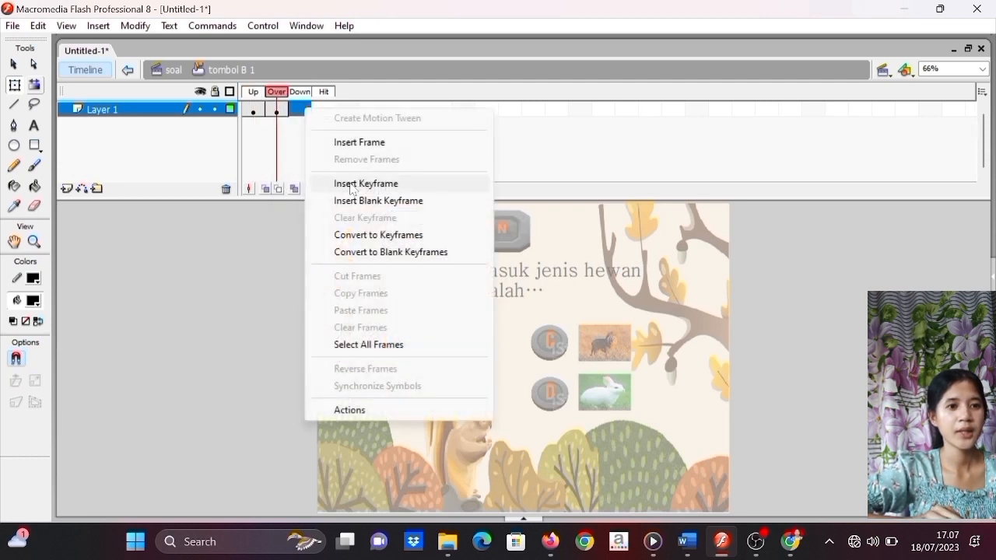
left_click(351, 189)
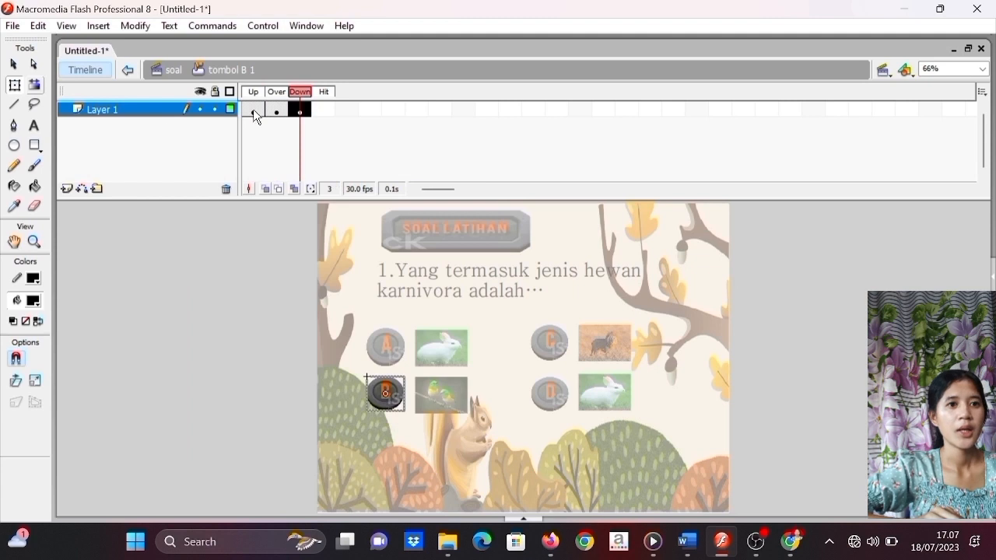
- Enlarge the B image around its center in the Over state with Free Transform, and return to the soal scene
left_click(276, 111)
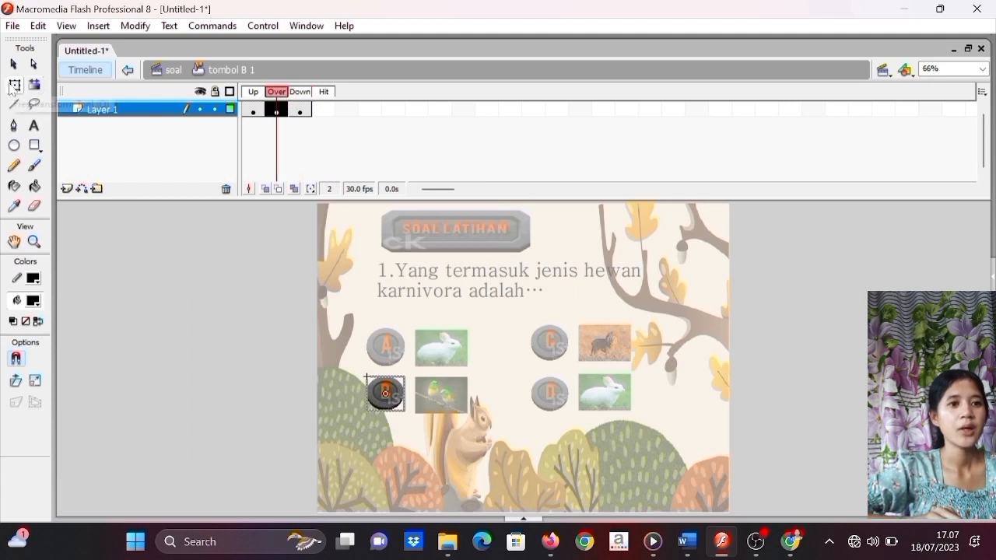
left_click(14, 85)
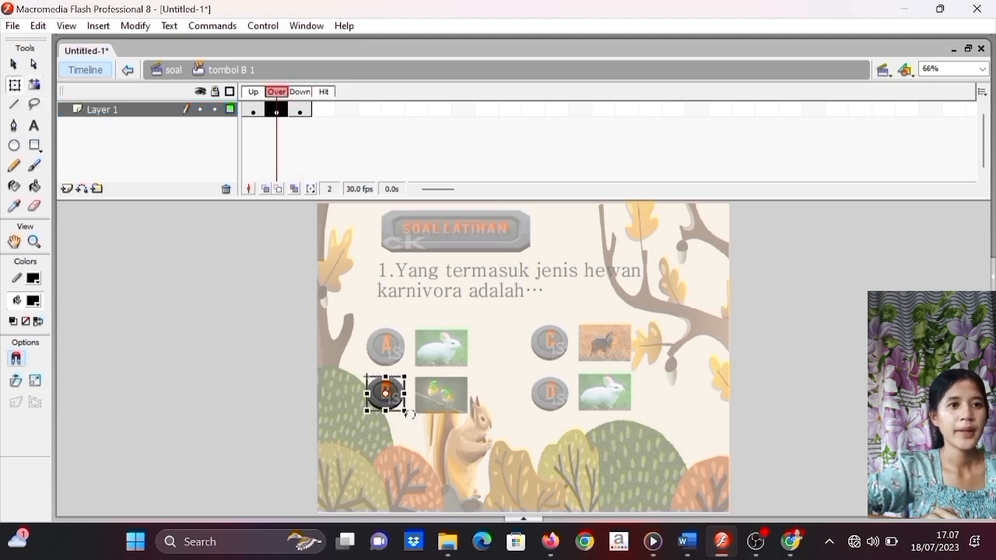
left_click_drag(404, 412, 415, 423)
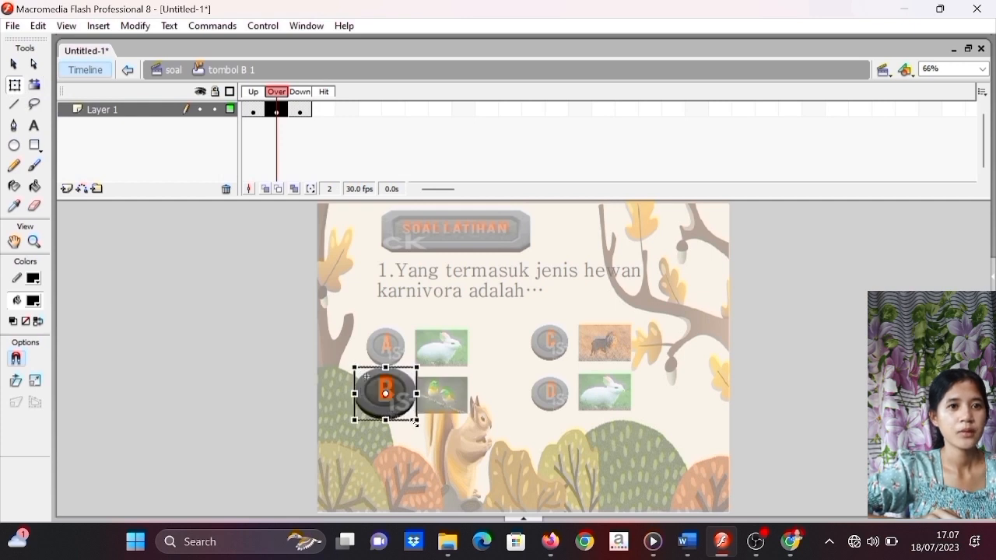
double_click(225, 400)
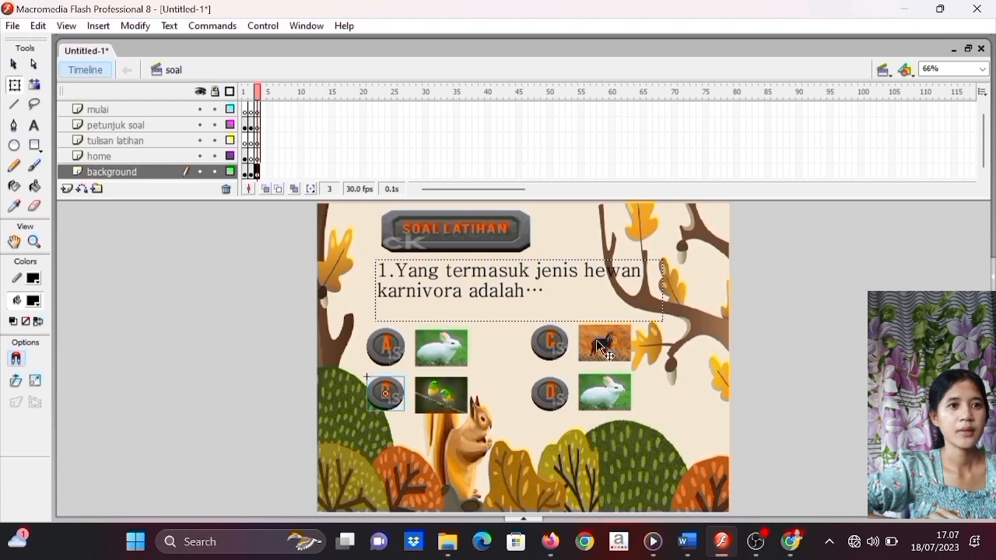
- Try to convert the C answer image to a button symbol named "tombol C", and change the name to "tombol C 1"
left_click(553, 350)
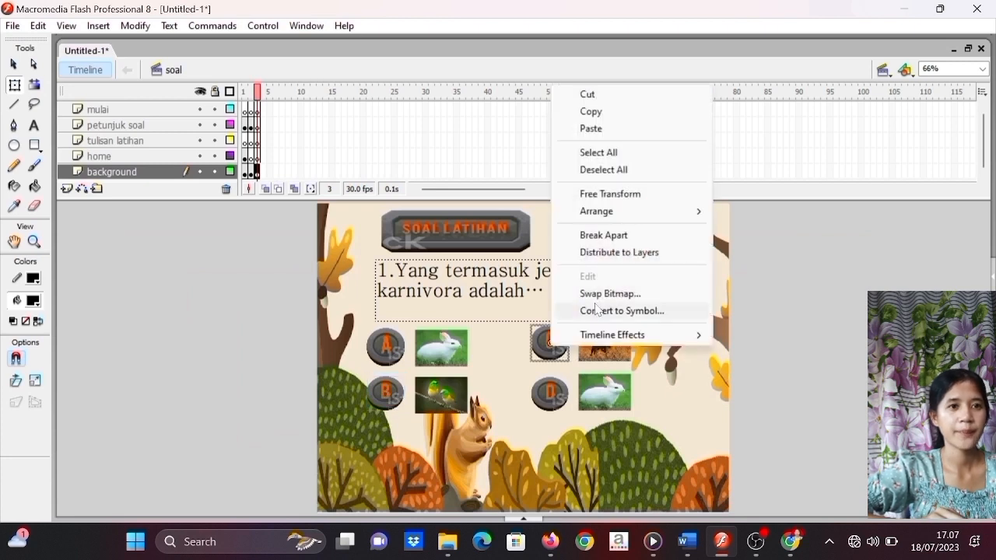
left_click(597, 310)
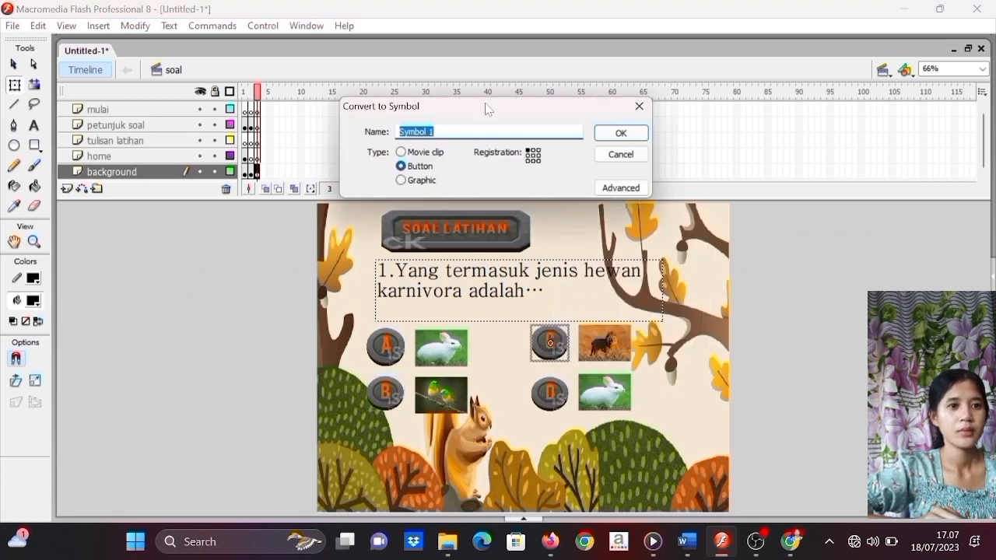
key("BackSpace")
type("tom")
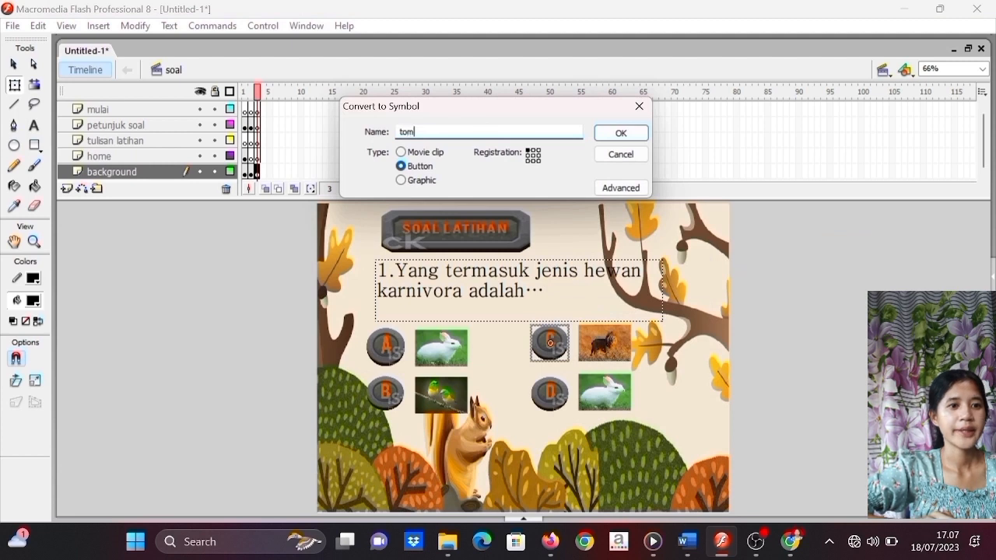
type("bol C")
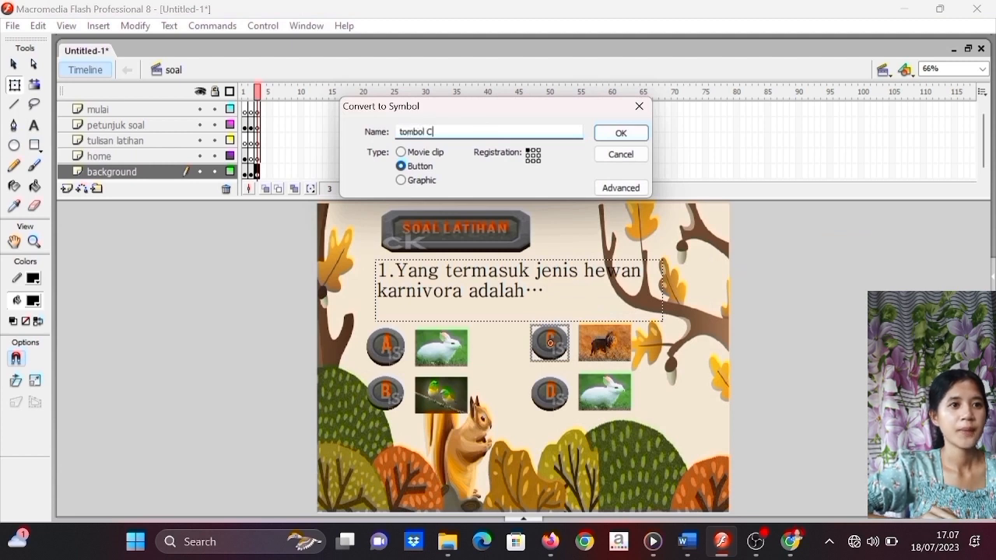
left_click(621, 133)
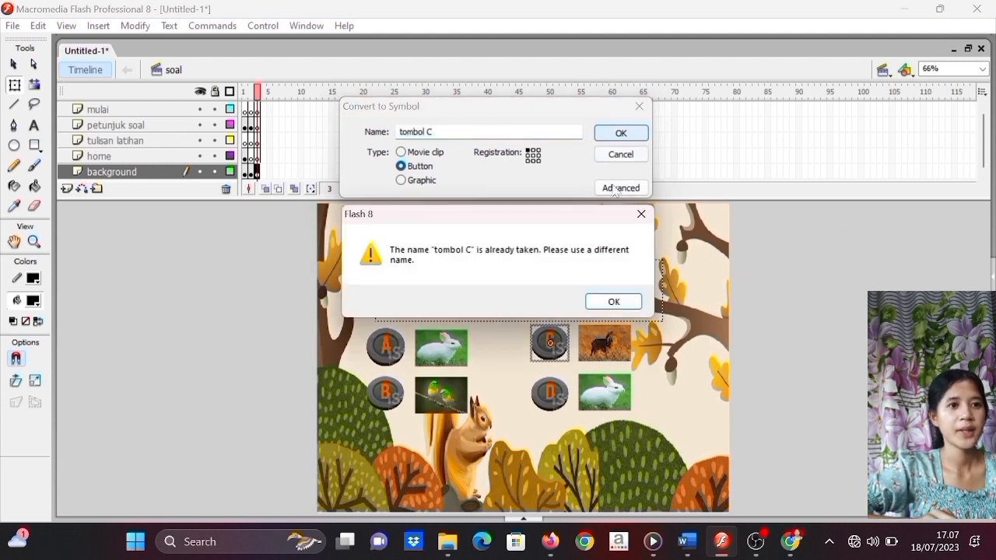
key("Return")
type("1")
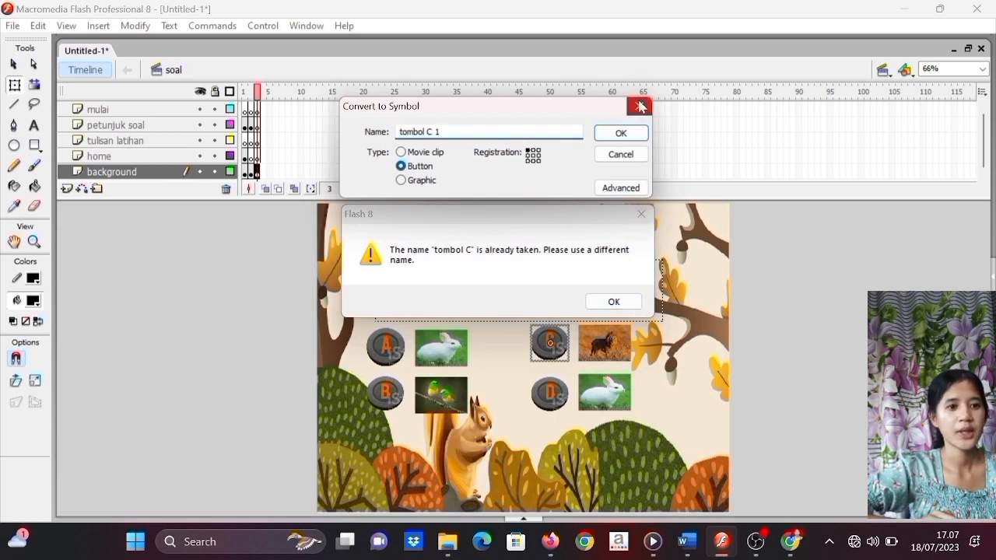
- Clear the whole name entered for the C answer image's new button symbol
key("BackSpace")
key("BackSpace")
key("BackSpace")
key("BackSpace")
key("BackSpace")
key("BackSpace")
key("BackSpace")
key("BackSpace")
key("BackSpace")
key("BackSpace")
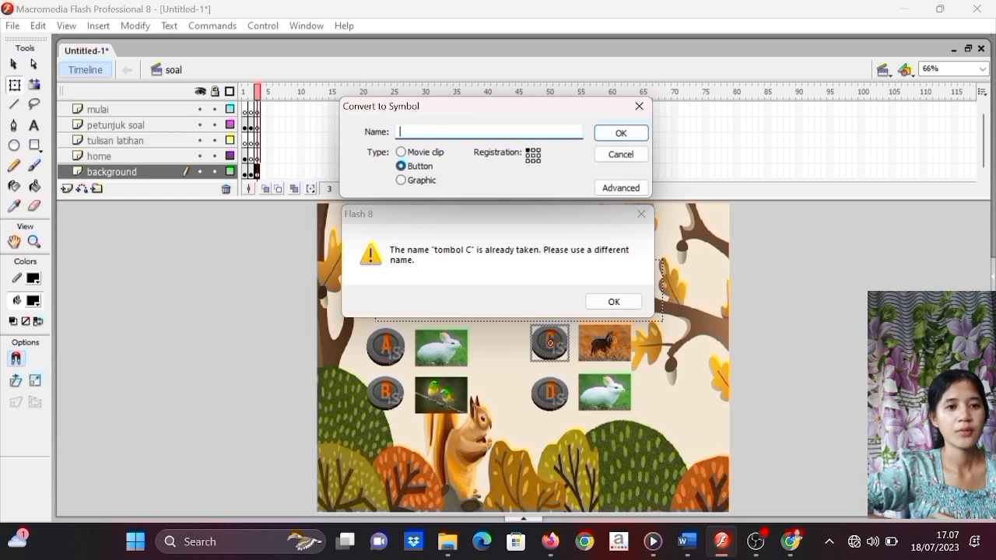
- Convert the answer letter C image into a button symbol named "tombol C 1"
left_click(640, 215)
type("tombol ")
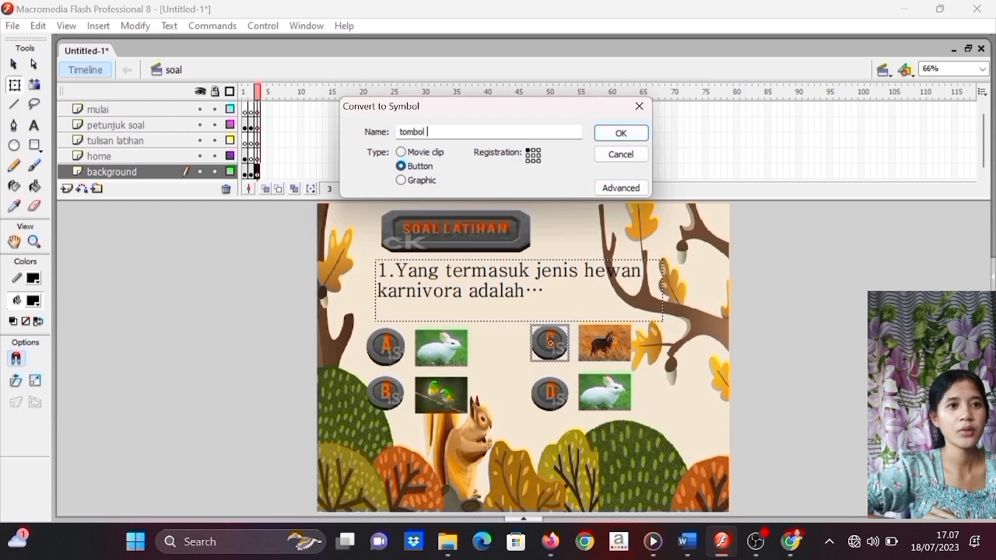
type("C 1")
left_click(615, 134)
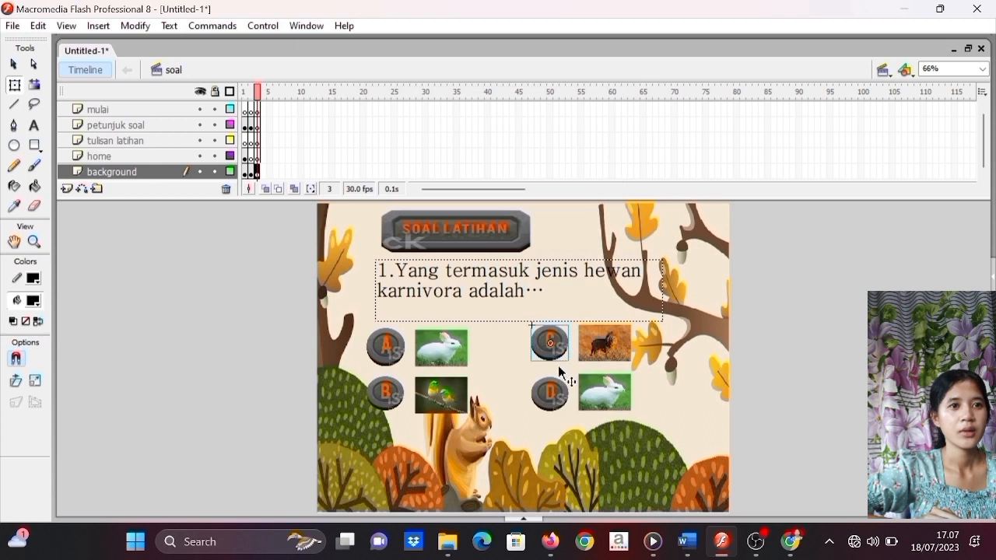
- Edit the tombol C 1 symbol and insert keyframes in its Over and Down states
double_click(553, 339)
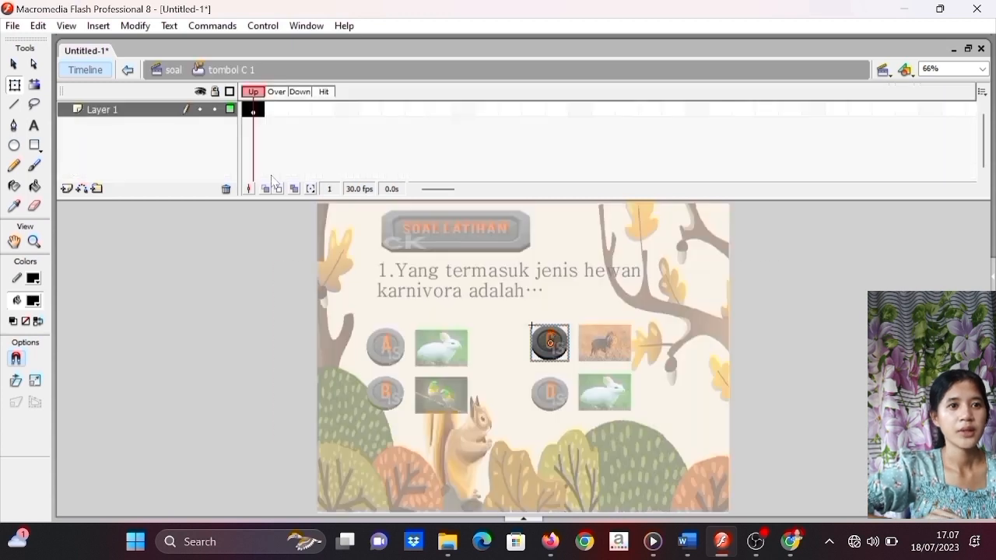
left_click(274, 109)
right_click(276, 109)
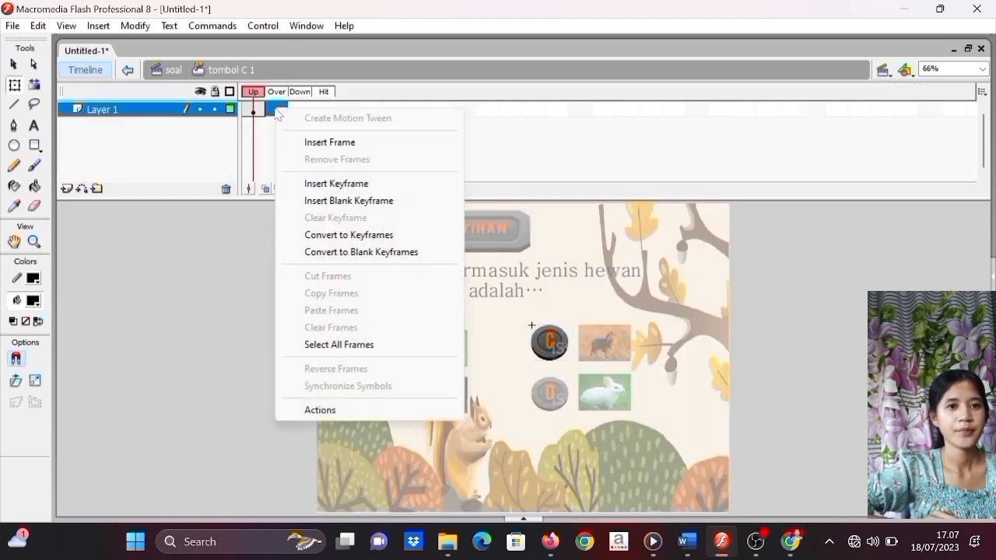
left_click(325, 181)
left_click(302, 110)
right_click(303, 112)
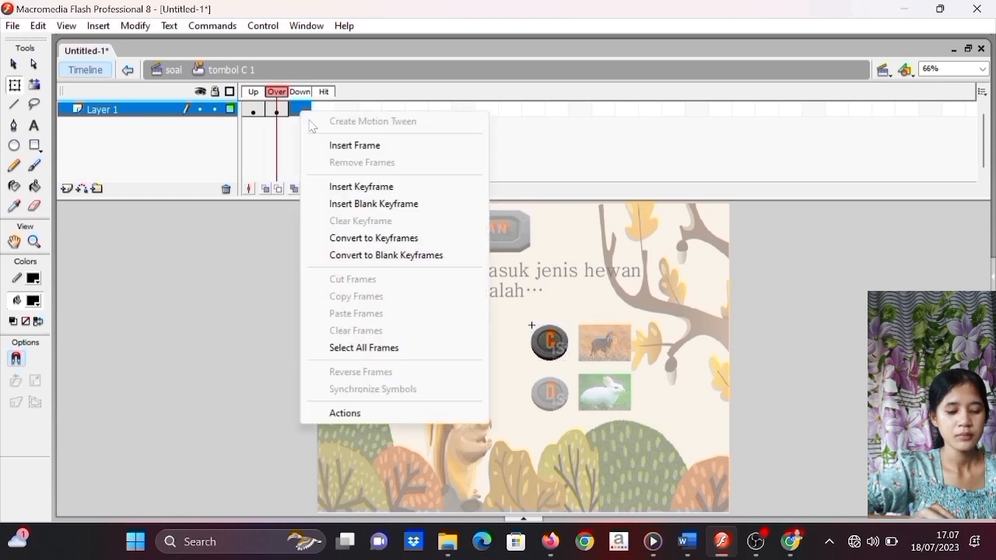
left_click(350, 184)
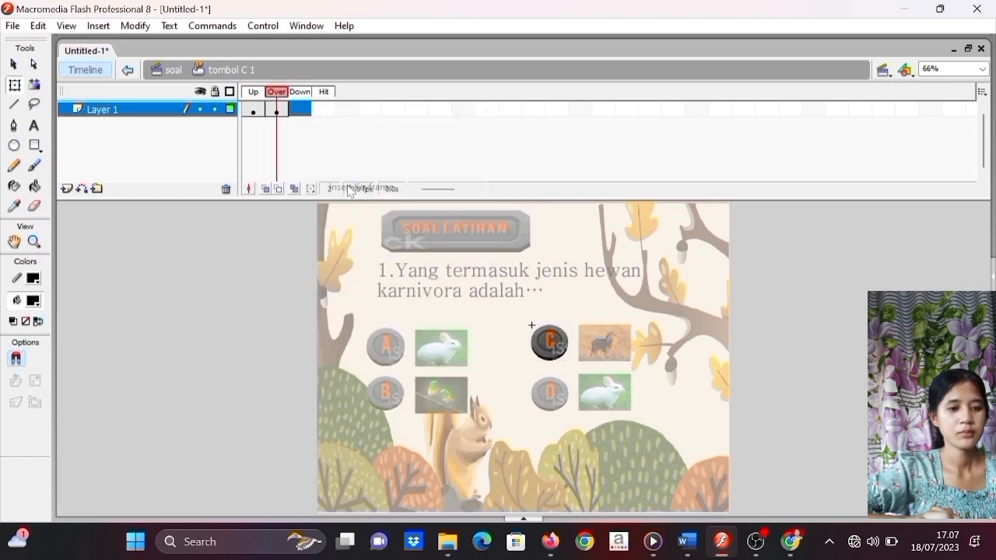
- Enlarge the C image in the Over state with Free Transform and return to the soal scene
left_click(277, 108)
left_click(14, 85)
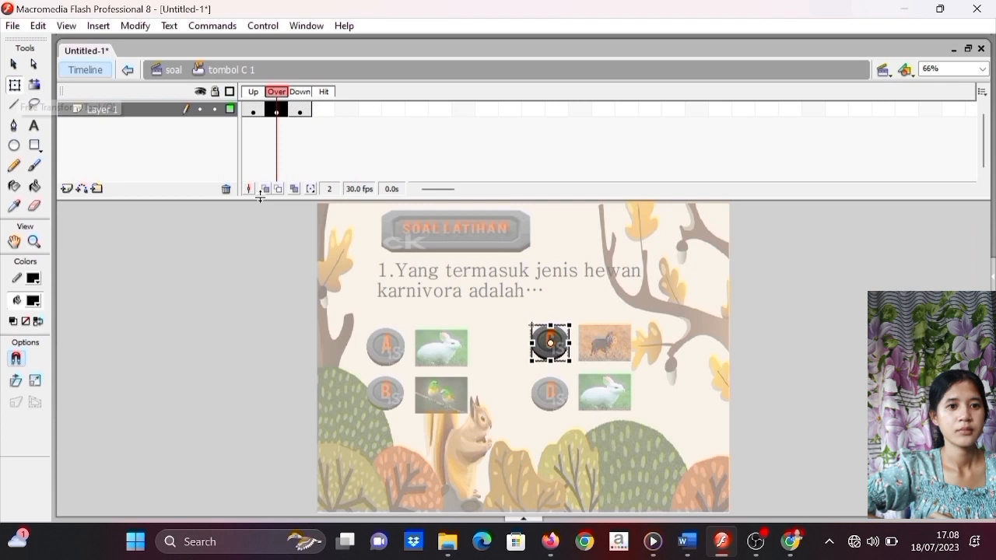
left_click_drag(573, 360, 584, 376)
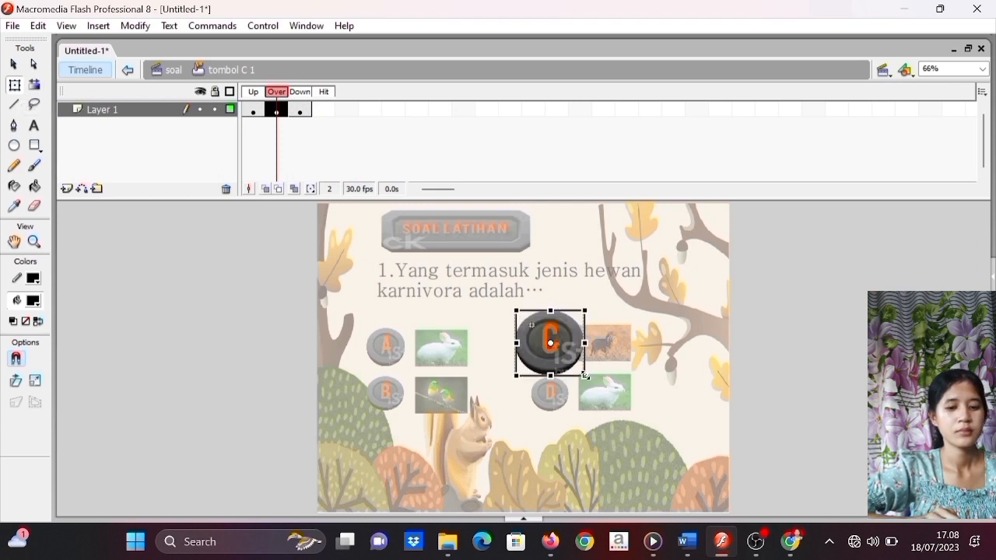
double_click(247, 380)
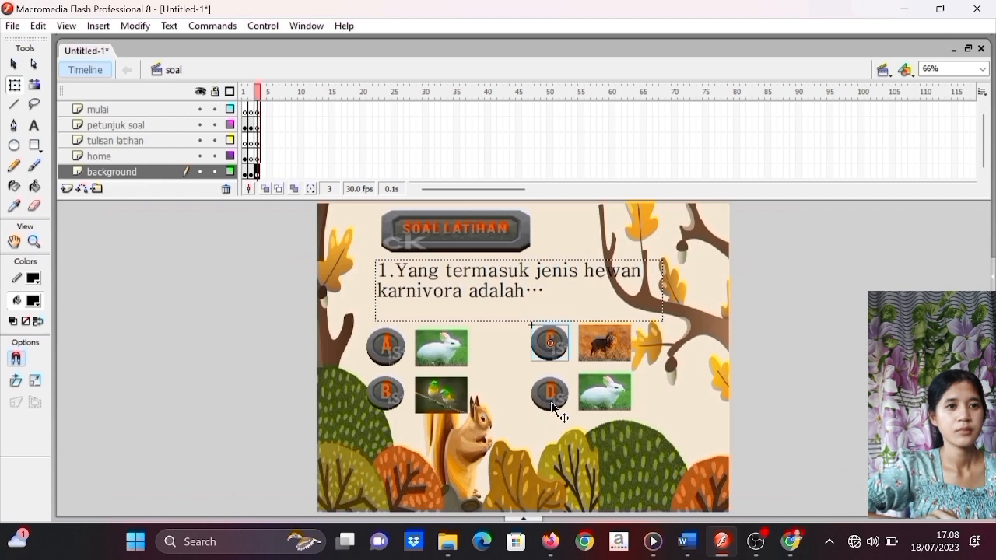
- Convert the answer letter D image into a button symbol named "tombol D 1"
right_click(551, 402)
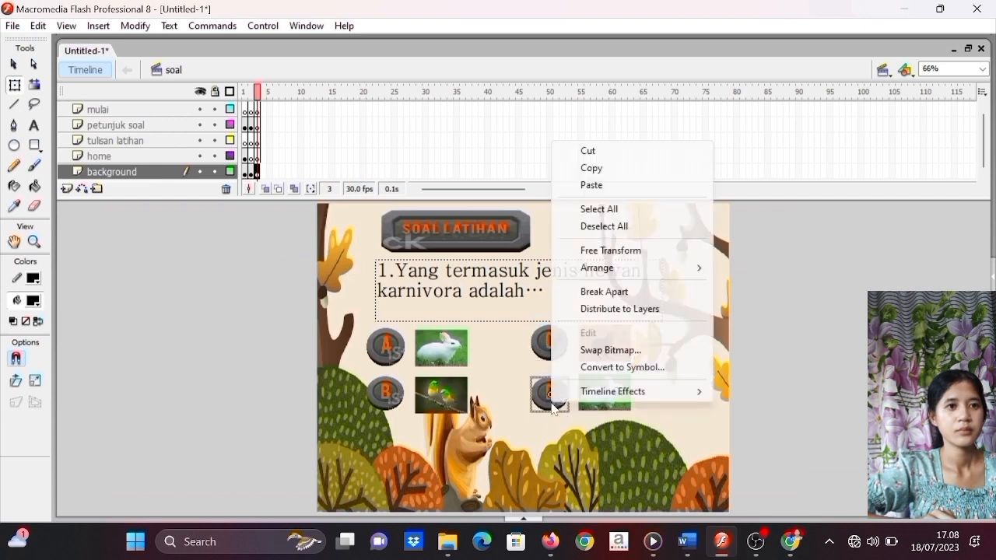
left_click(587, 368)
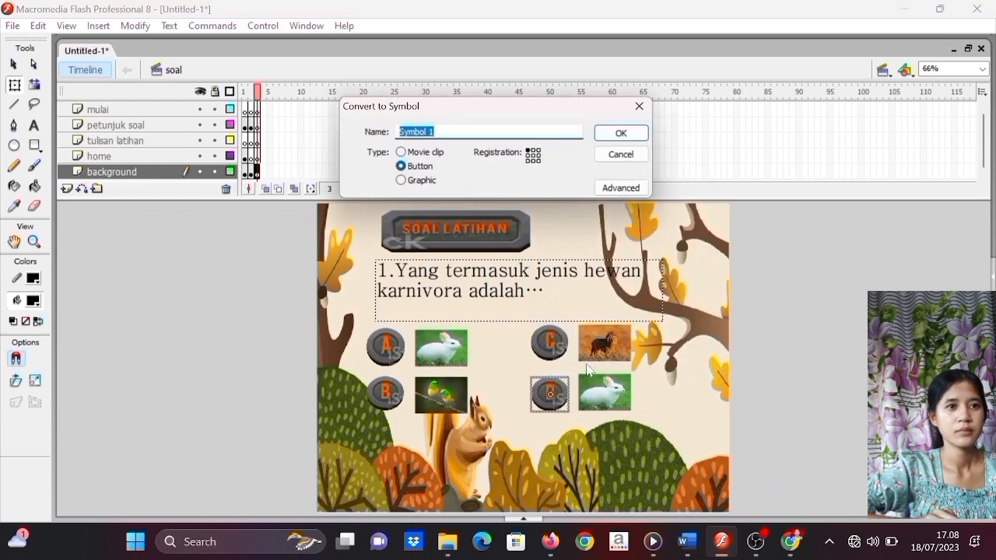
key("BackSpace")
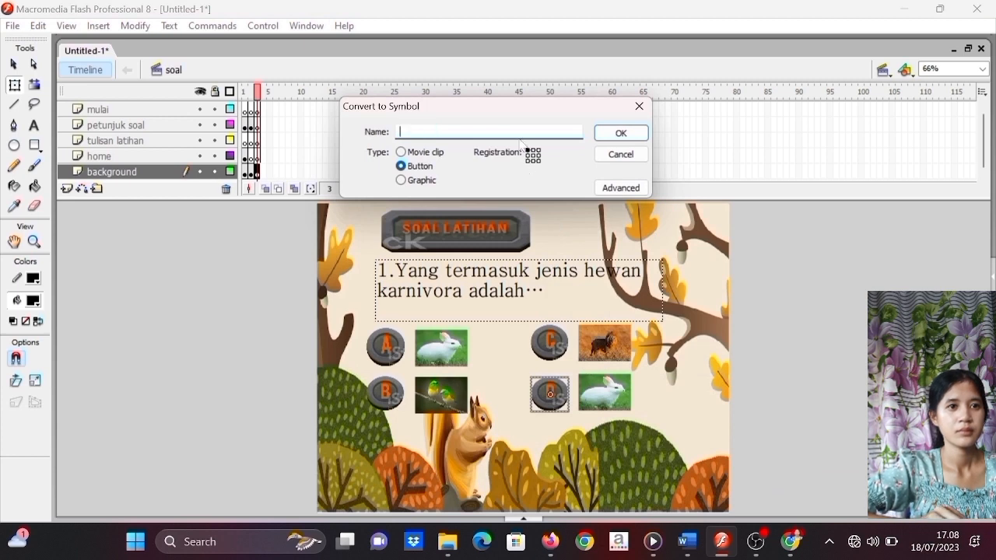
type("tombol ")
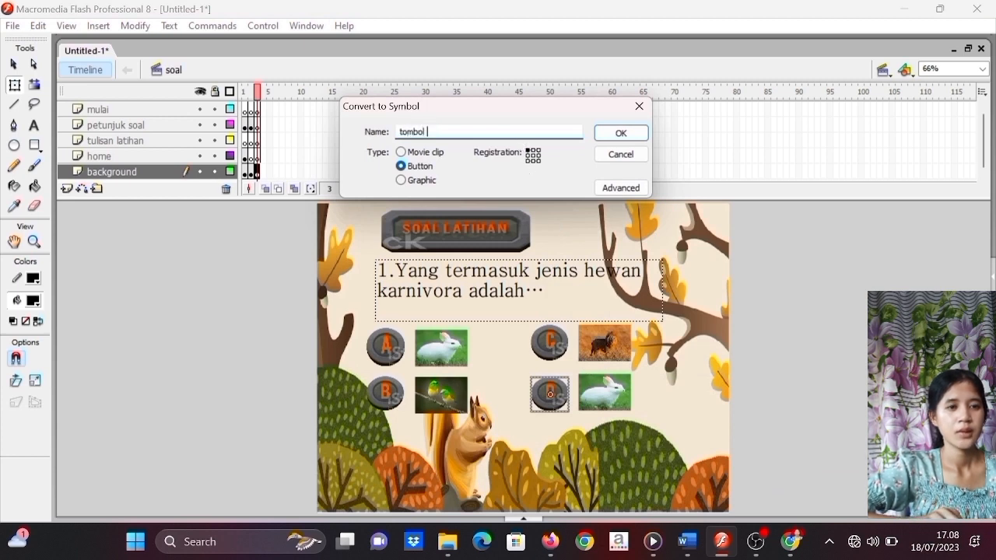
type("D 1")
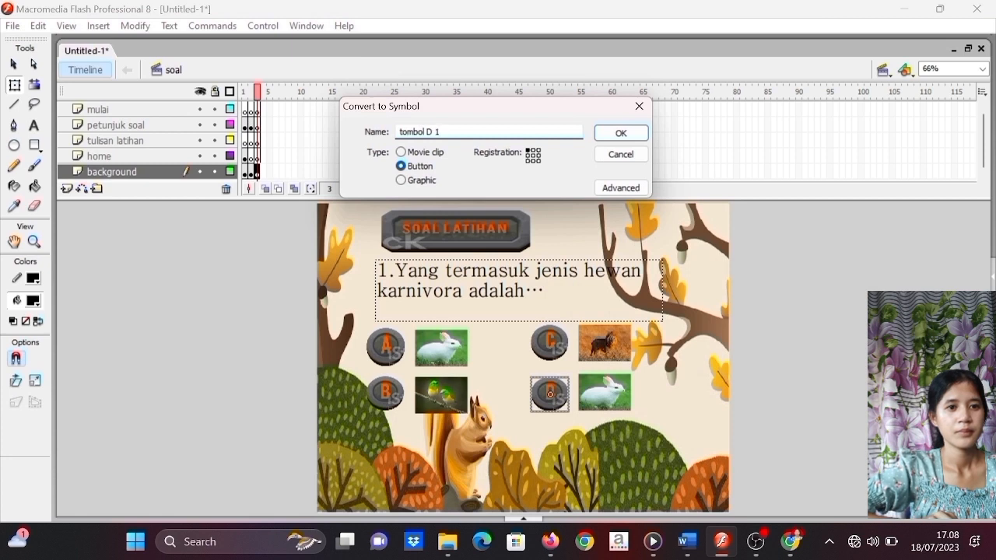
left_click(603, 134)
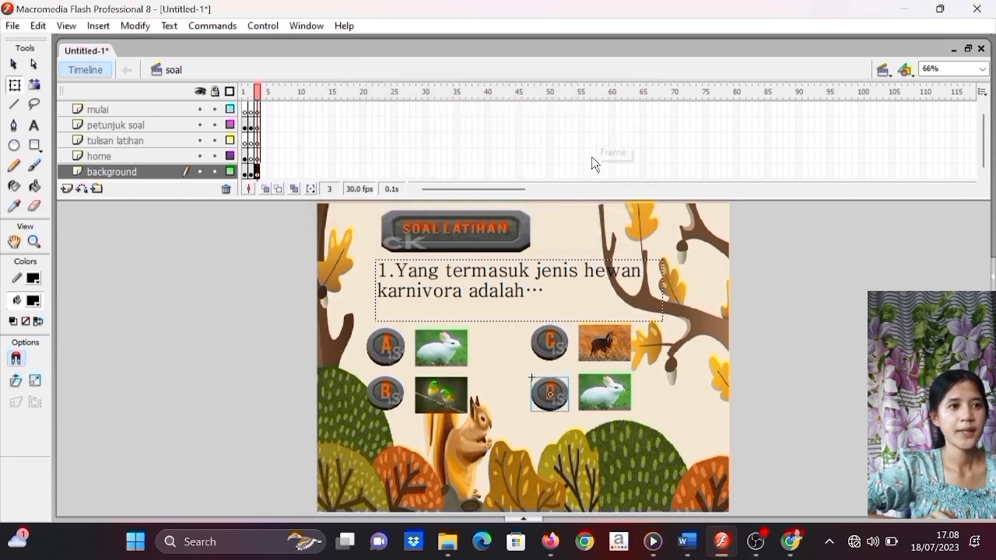
- Edit the tombol D 1 symbol and insert keyframes in its Over and Down states
double_click(549, 393)
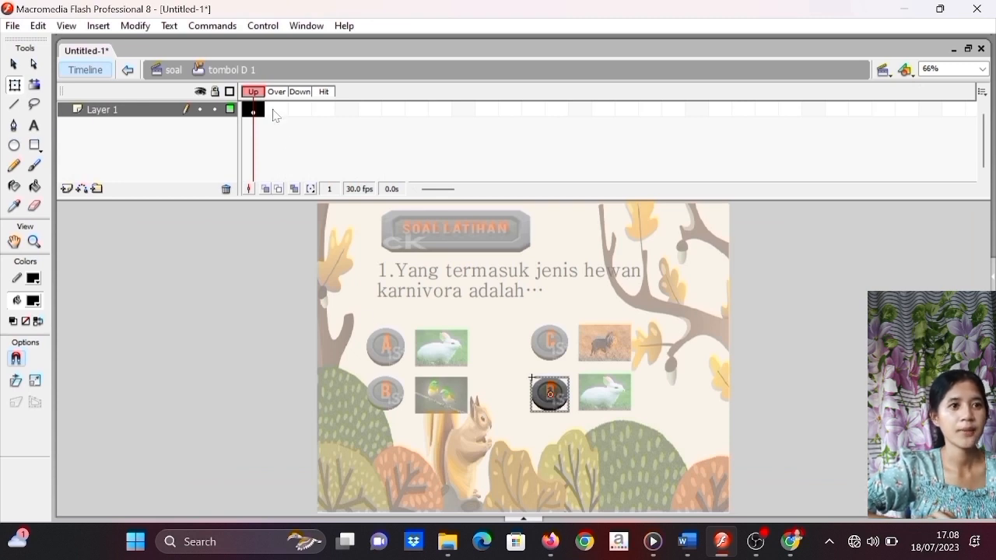
right_click(274, 109)
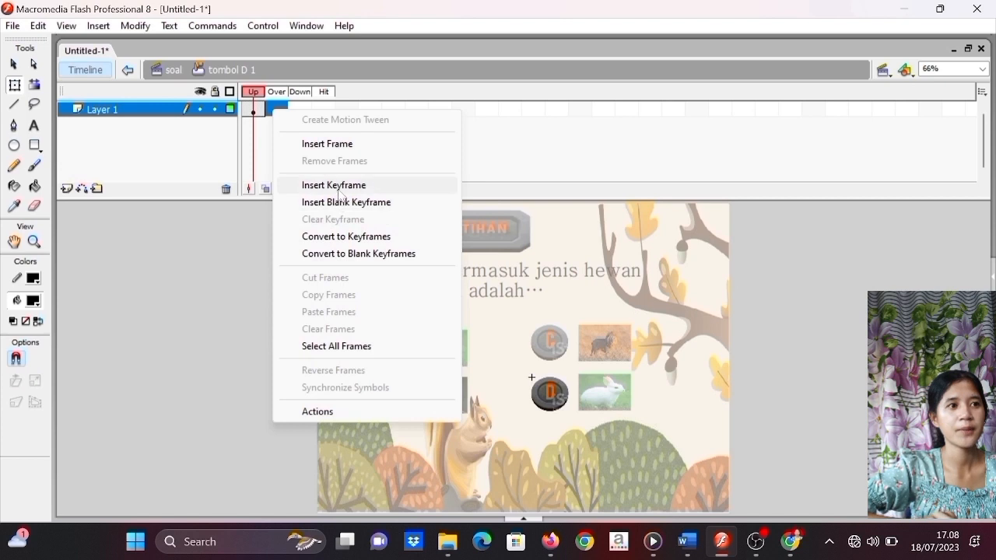
left_click(337, 190)
left_click(303, 111)
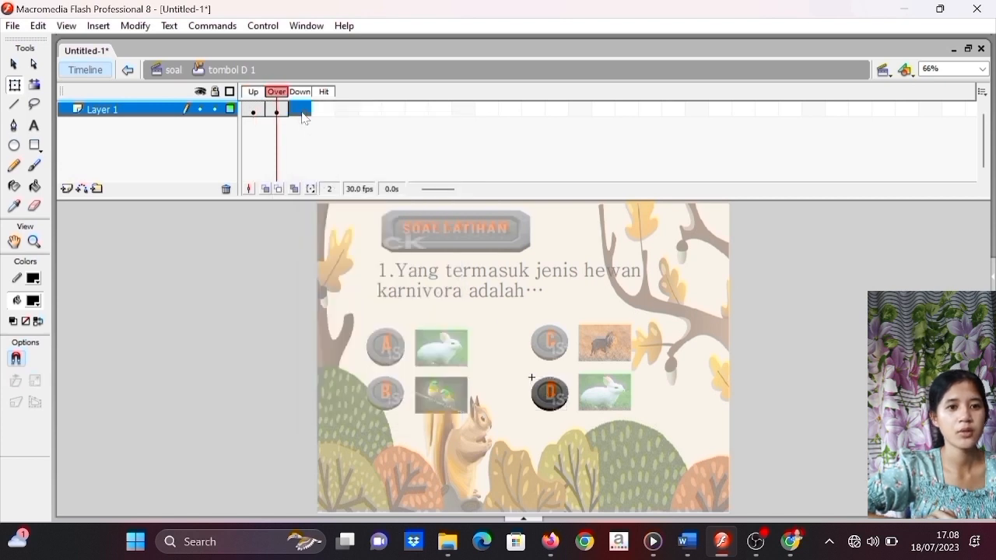
right_click(303, 117)
left_click(347, 190)
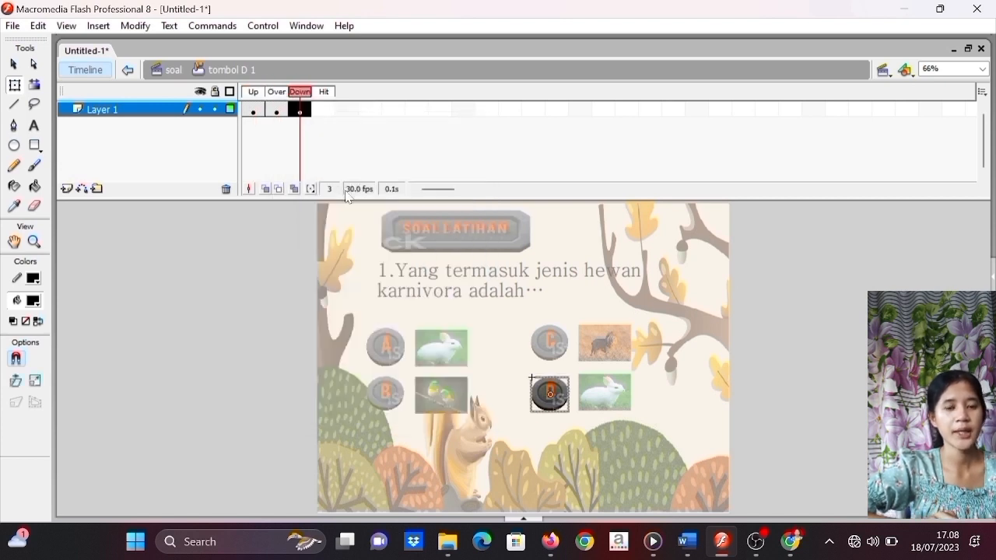
- Enlarge the D image in the Over state with Free Transform and return to the soal scene
left_click(277, 110)
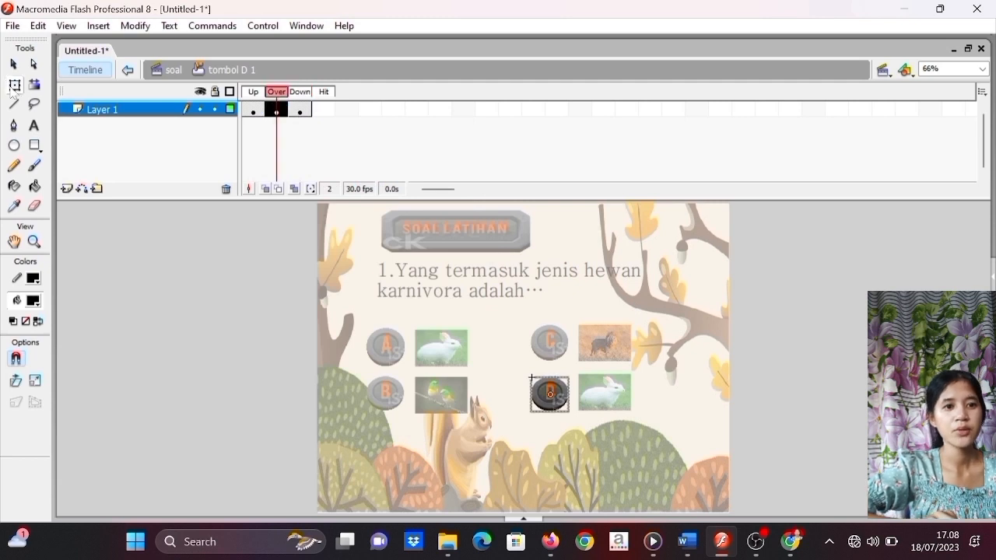
left_click(14, 86)
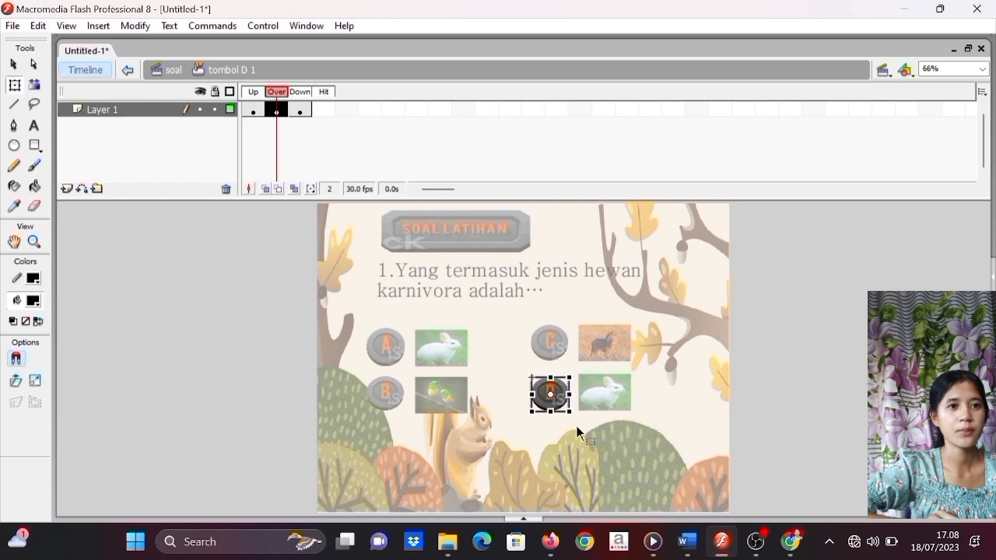
left_click_drag(567, 413, 579, 422)
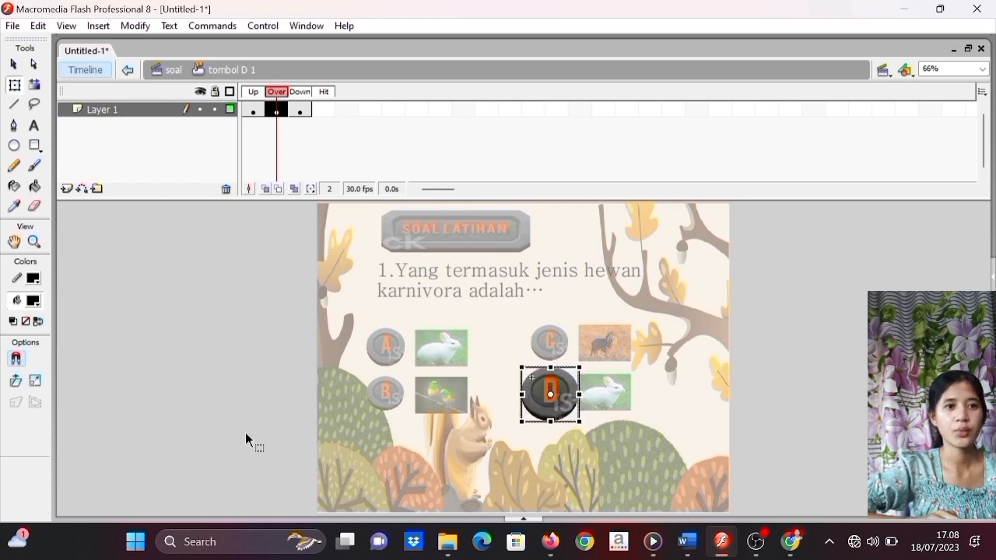
double_click(223, 426)
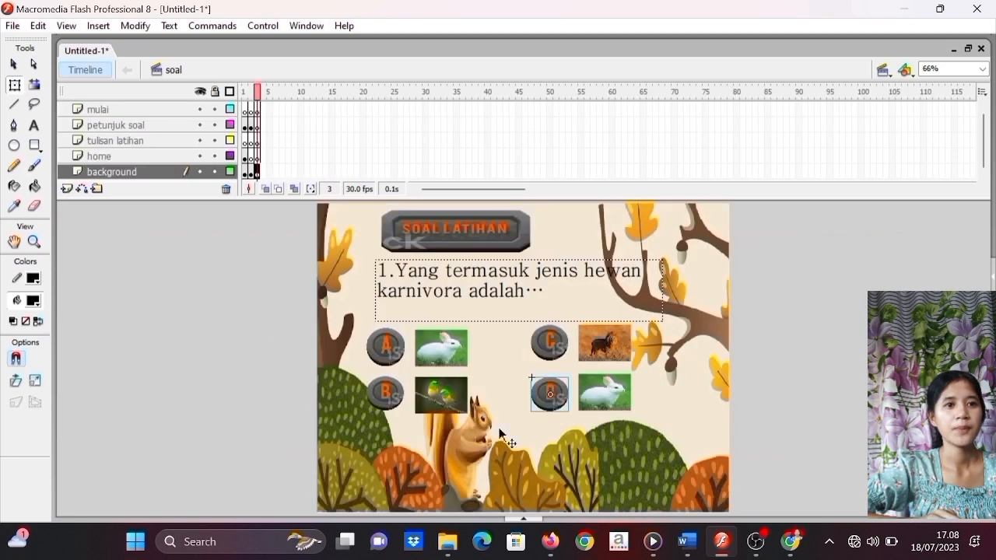
- Test the movie through Soal Latihan and both MULAI buttons to question 1, check the answer buttons, and close the preview
left_click(253, 28)
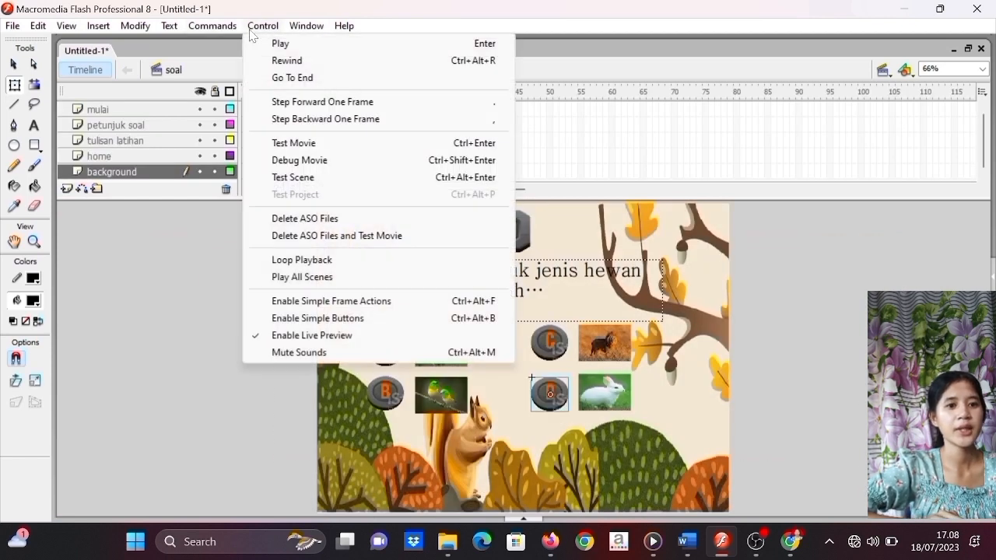
left_click(297, 143)
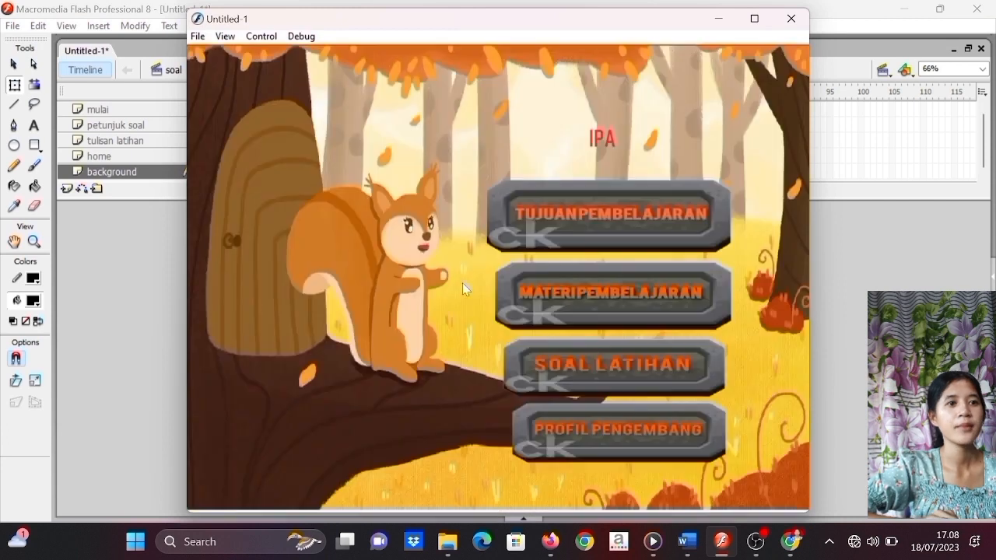
left_click(565, 374)
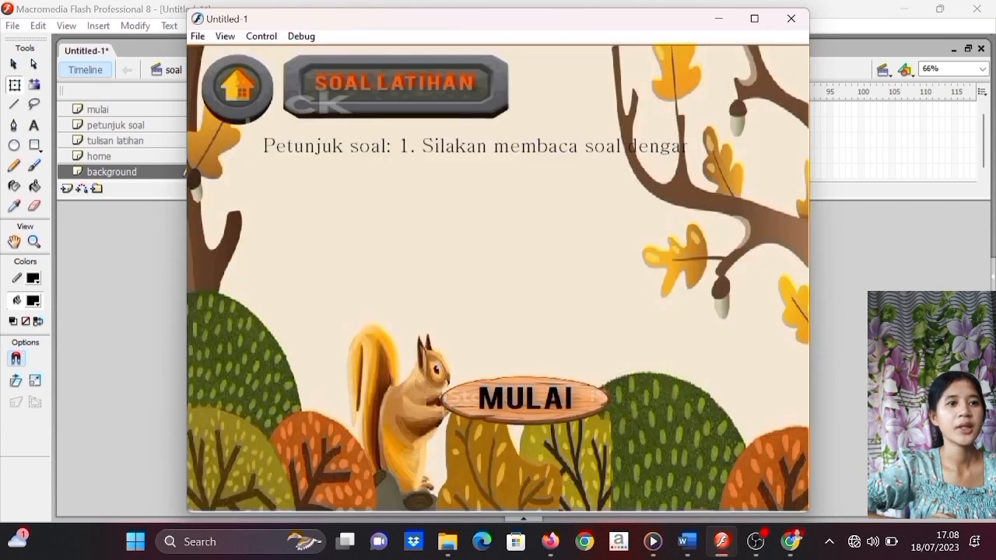
left_click(561, 397)
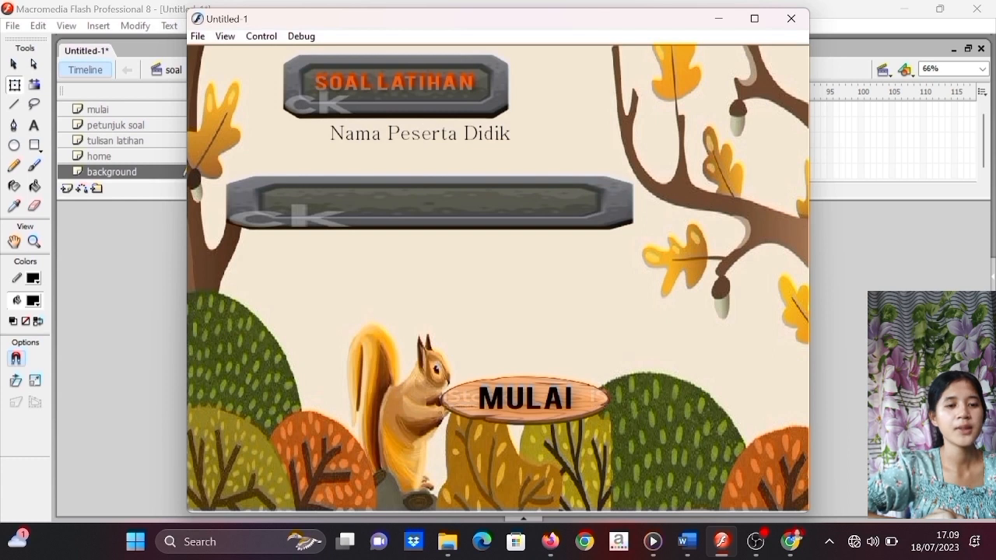
left_click(529, 411)
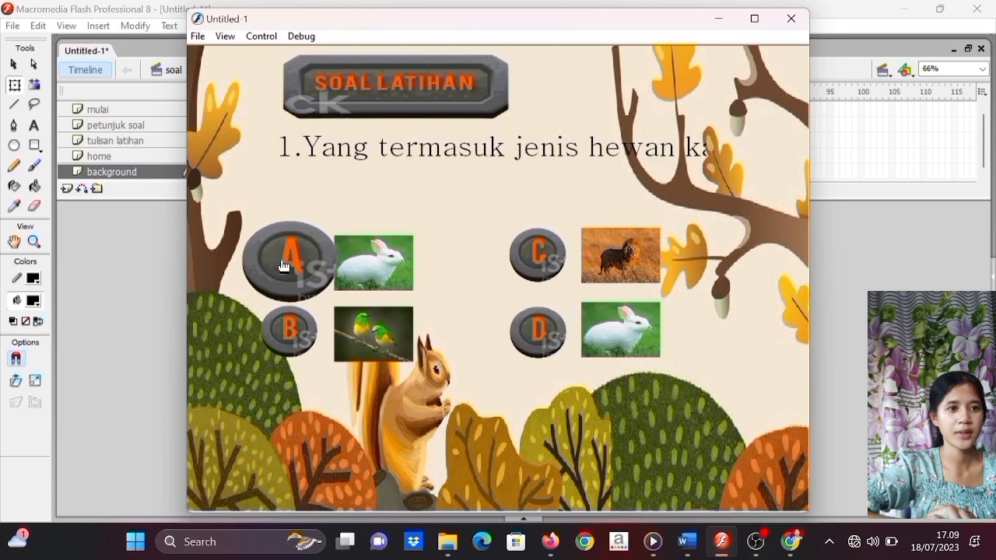
left_click(791, 19)
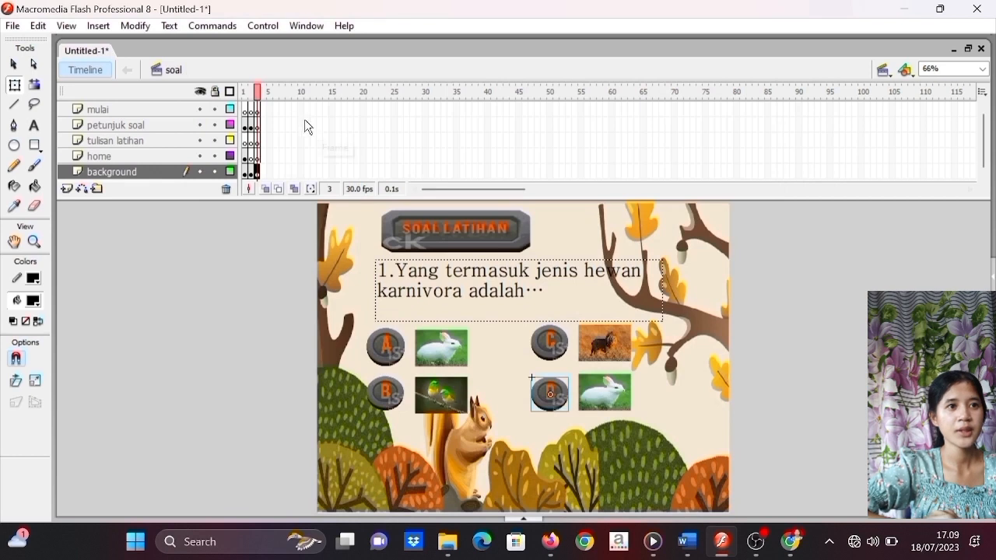
- Break apart the "Petunjuk soal" instruction text on frame 1 of the soal scene
left_click(246, 109)
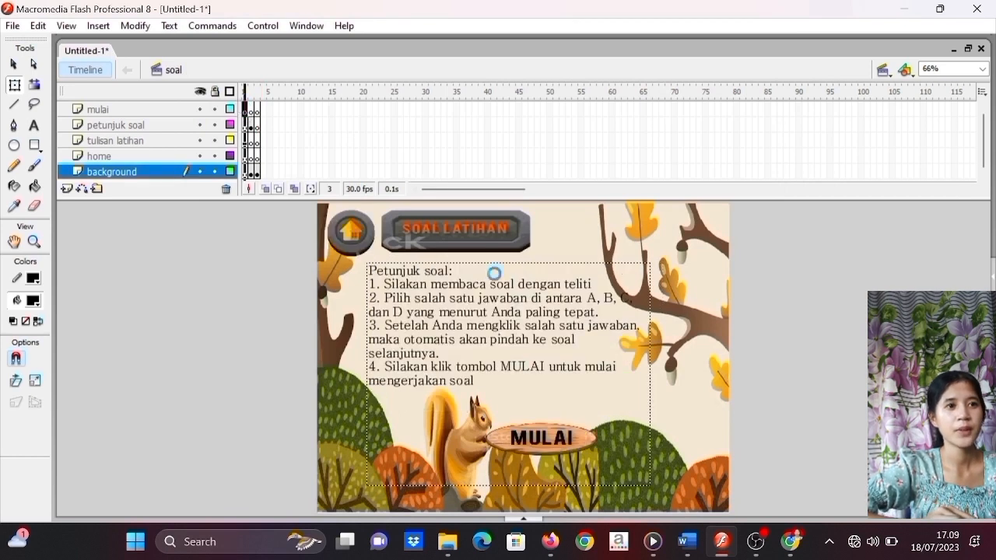
left_click(373, 276)
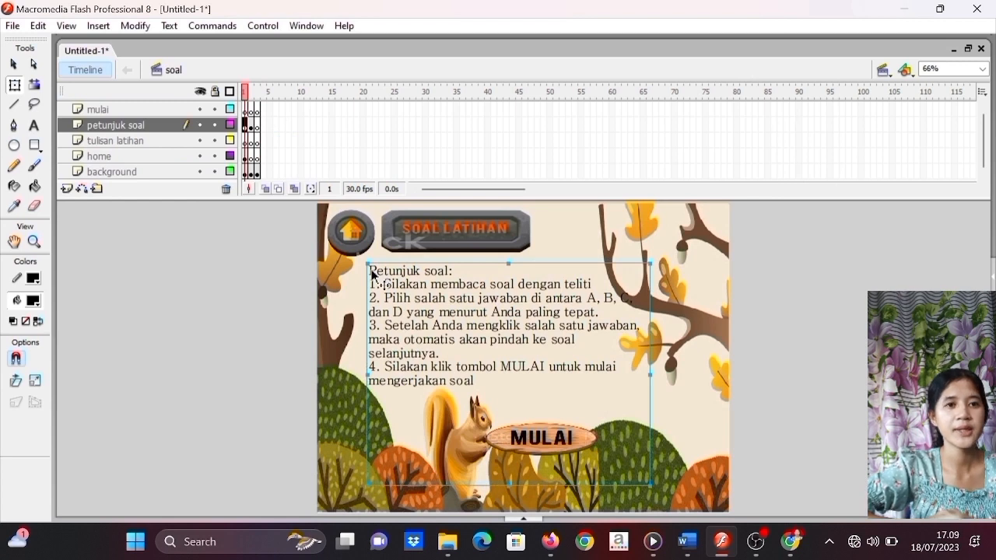
key("ctrl+b")
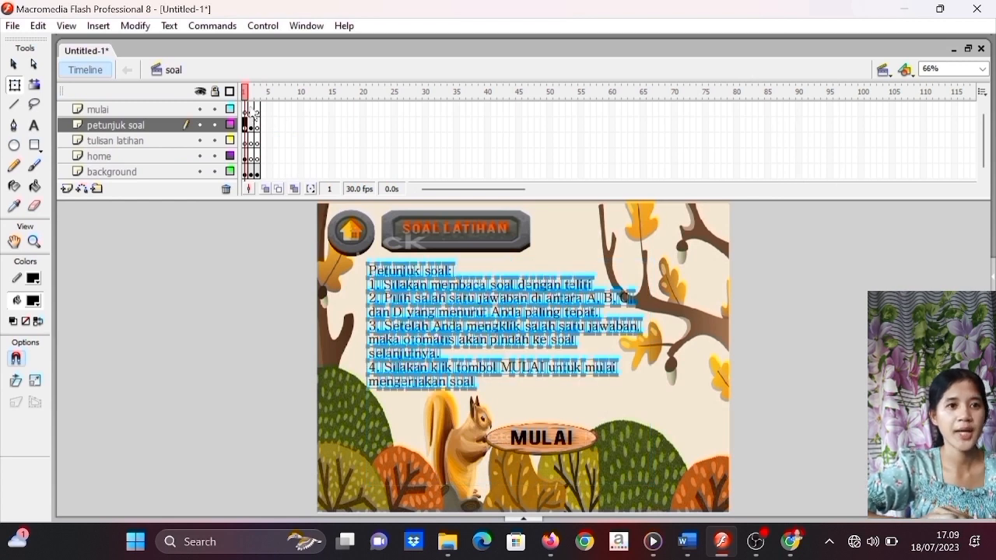
- On frame 3 of the soal scene, give the A answer button of question 1 an on (release) event handler
left_click(251, 109)
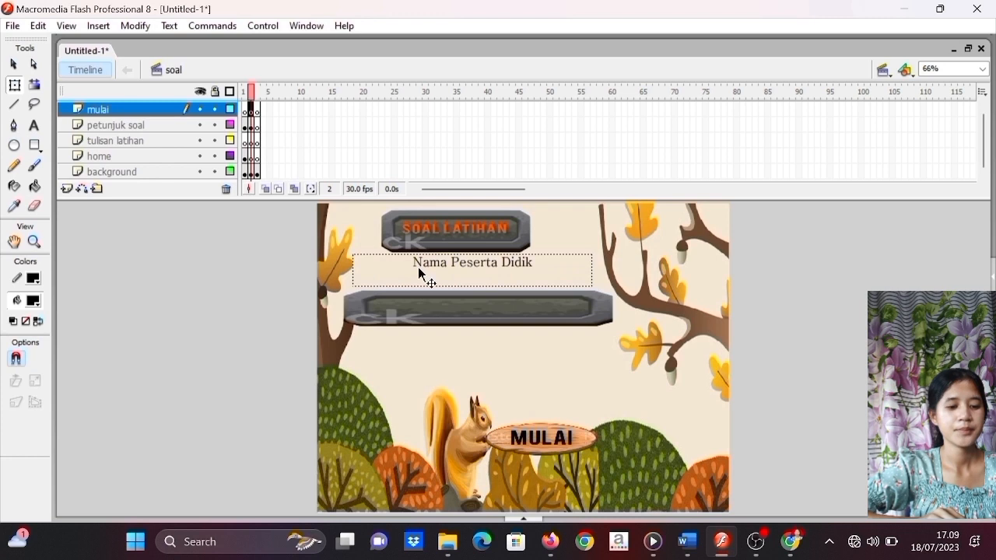
left_click(258, 110)
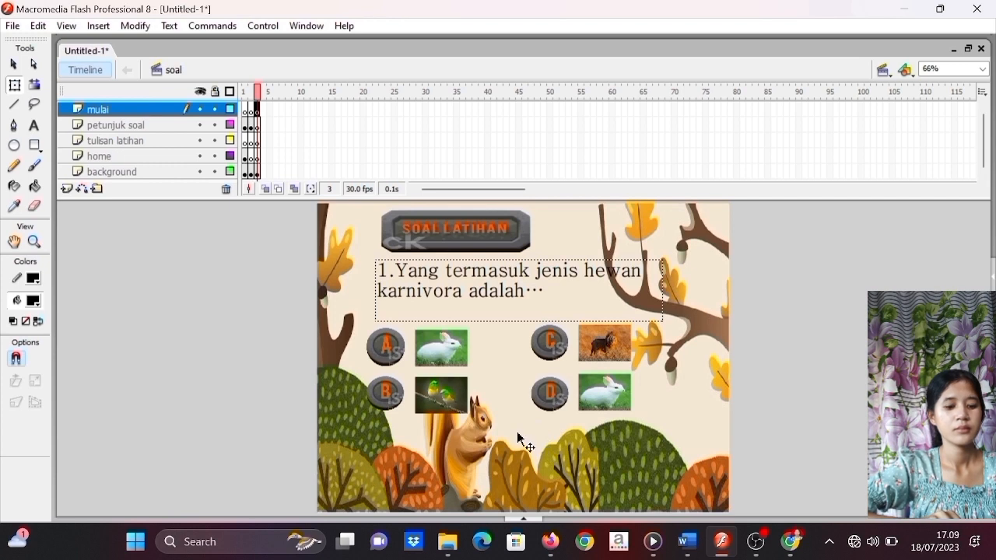
left_click(378, 350)
right_click(379, 350)
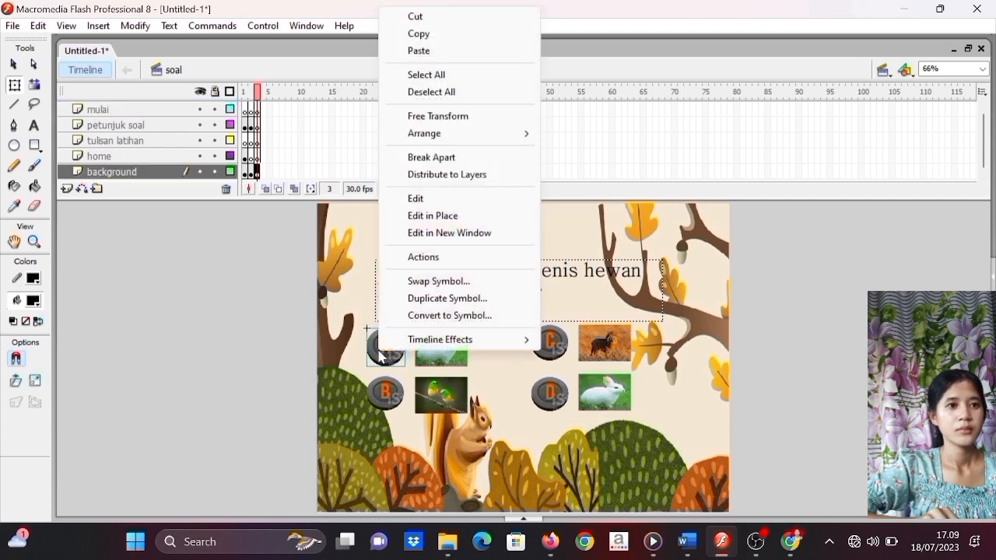
left_click(425, 258)
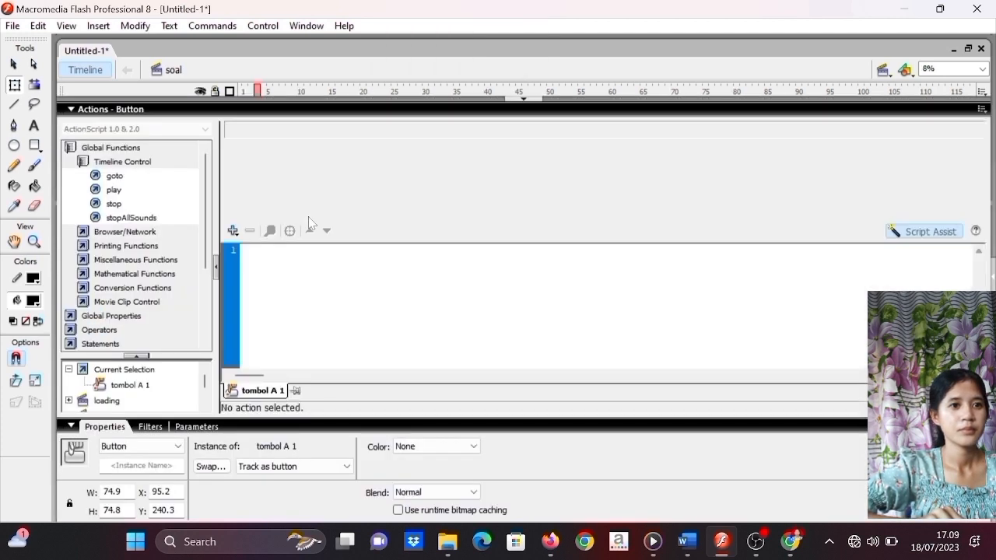
left_click(234, 231)
mouse_move(265, 253)
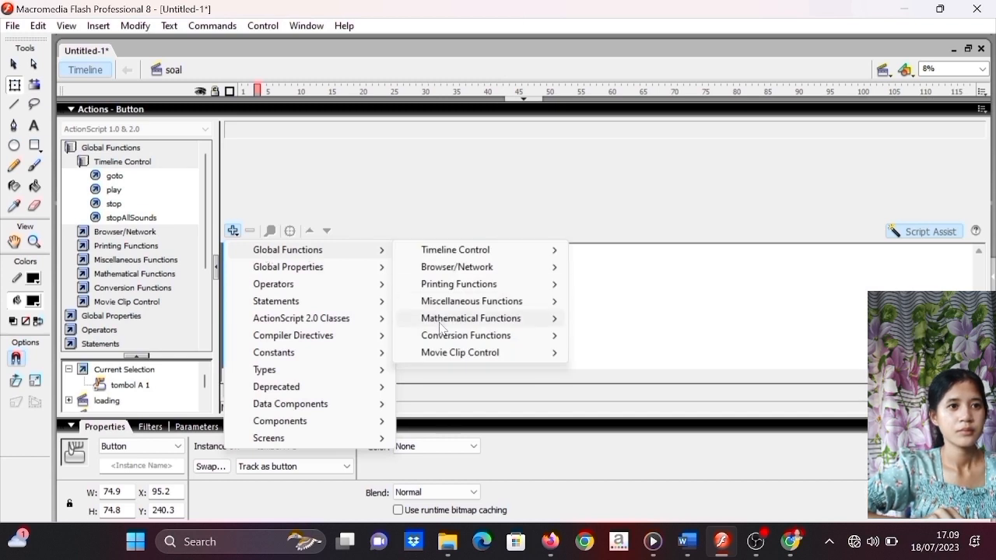
mouse_move(445, 356)
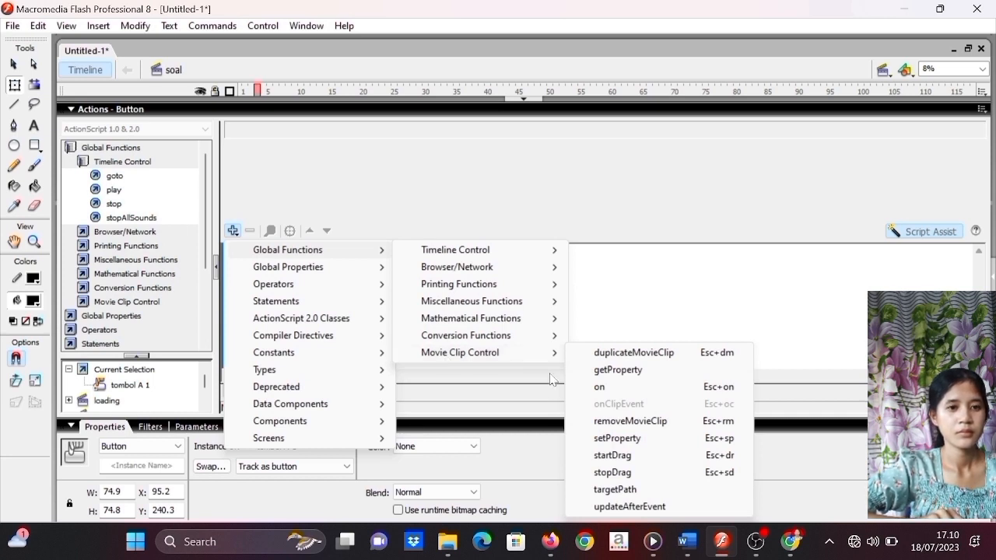
left_click(587, 388)
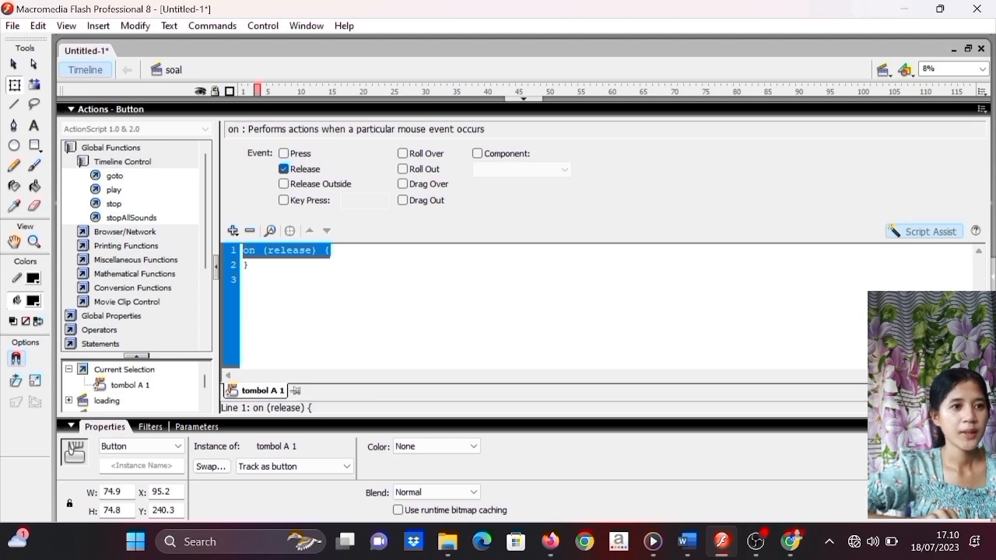
- Add a goto action of type Next Frame inside the A button's release handler and return to the stage
double_click(115, 176)
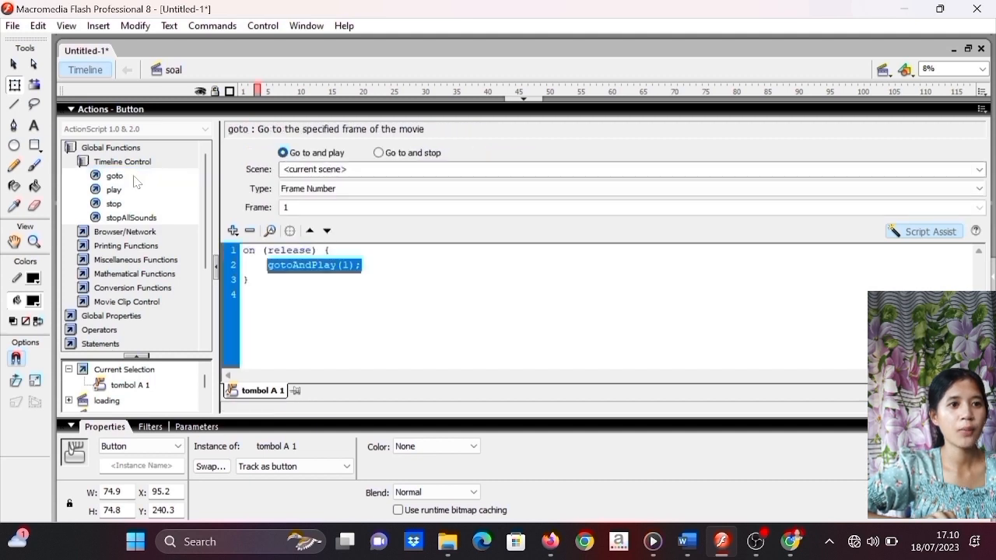
left_click(376, 154)
left_click(379, 154)
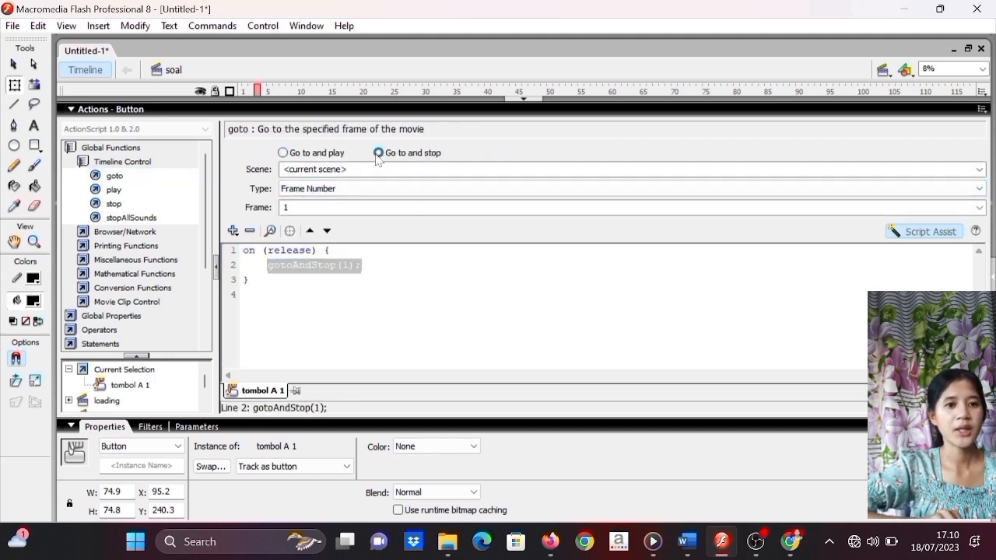
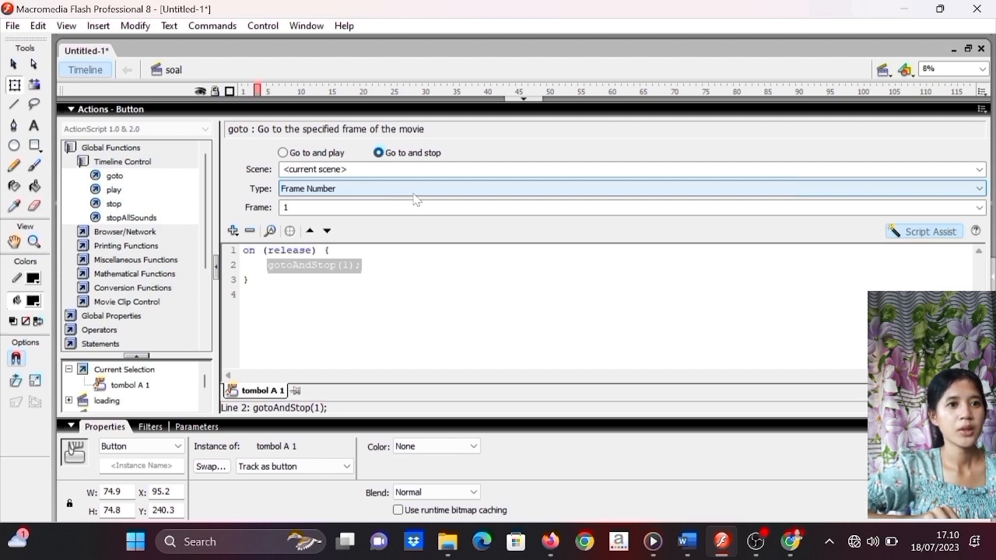
left_click(981, 193)
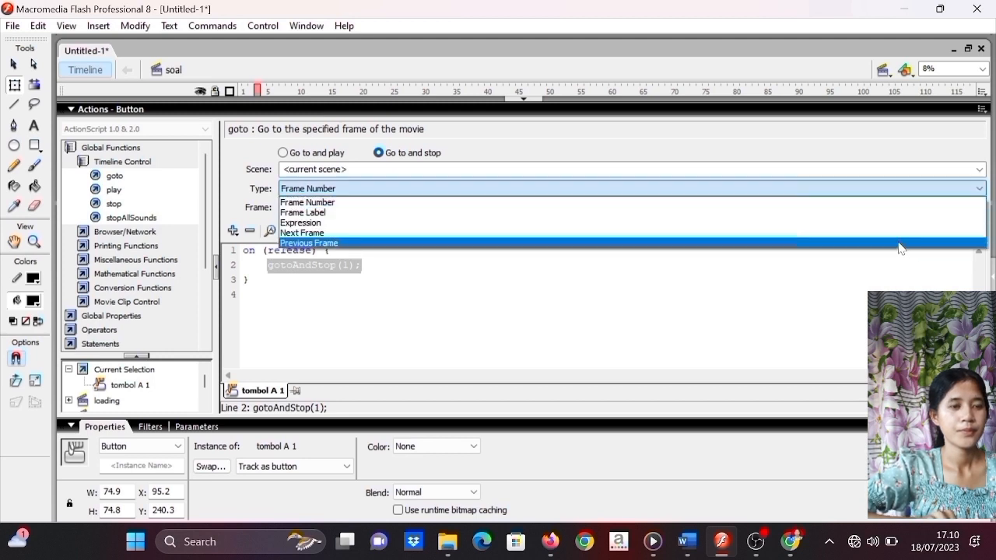
left_click(902, 243)
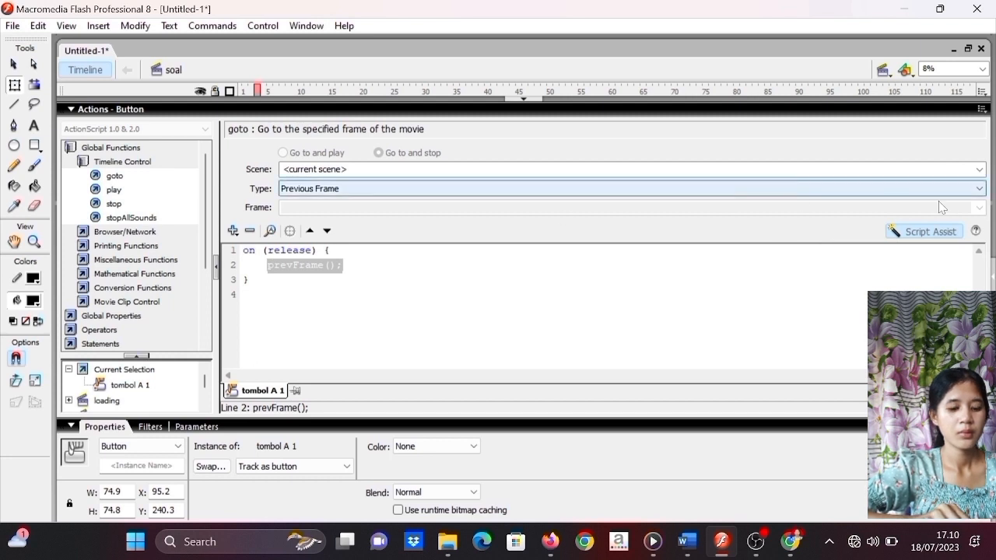
left_click(983, 189)
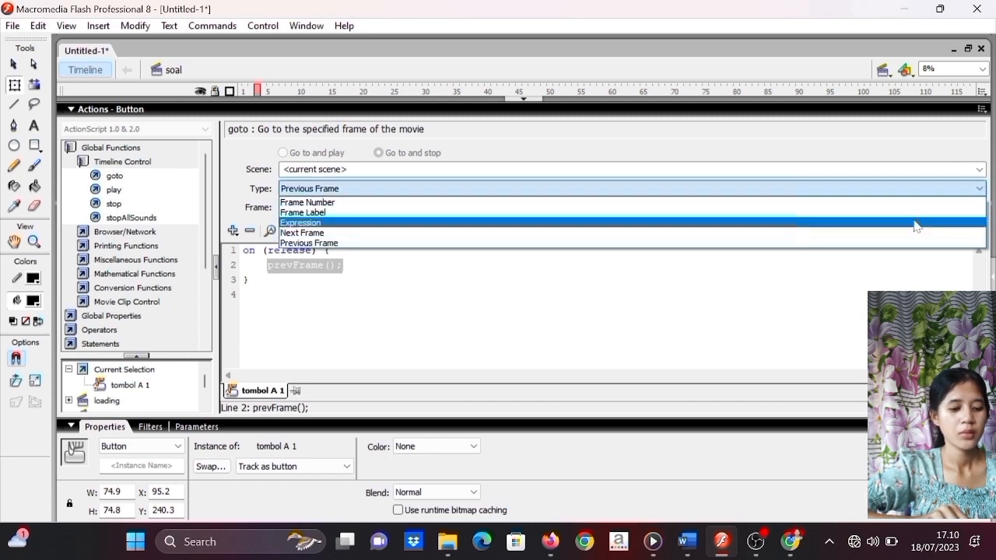
left_click(913, 234)
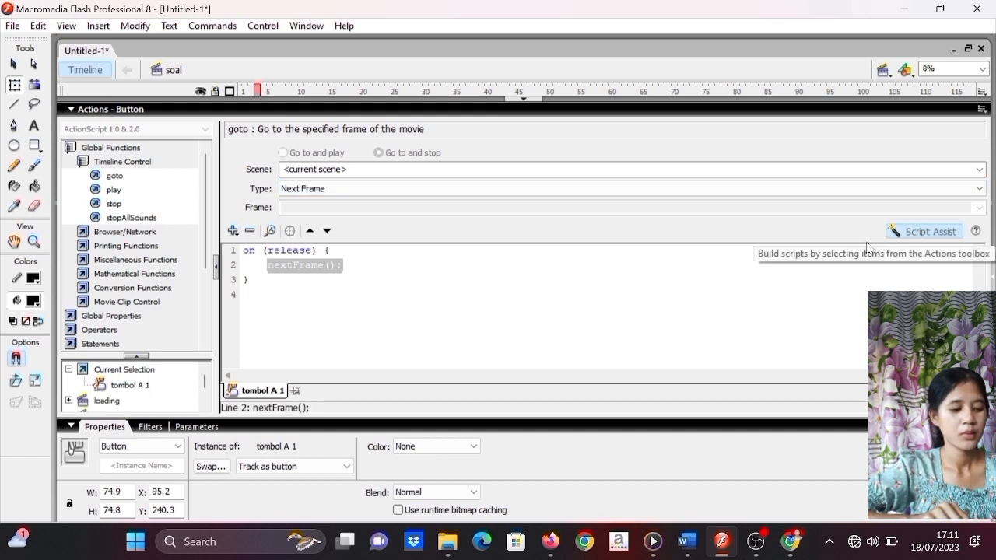
left_click(531, 106)
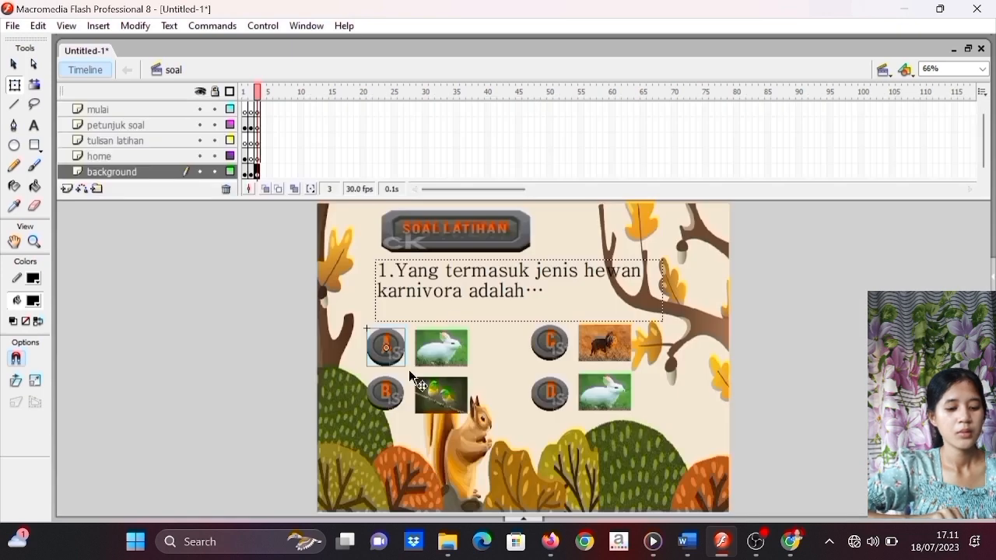
- Give the B answer button of question 1 an on (release) event handler
right_click(389, 394)
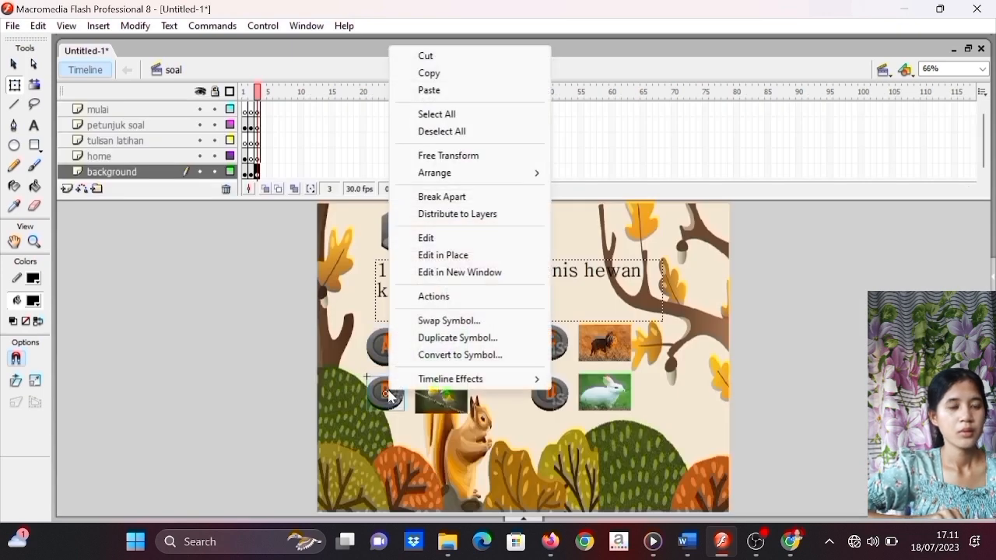
left_click(433, 297)
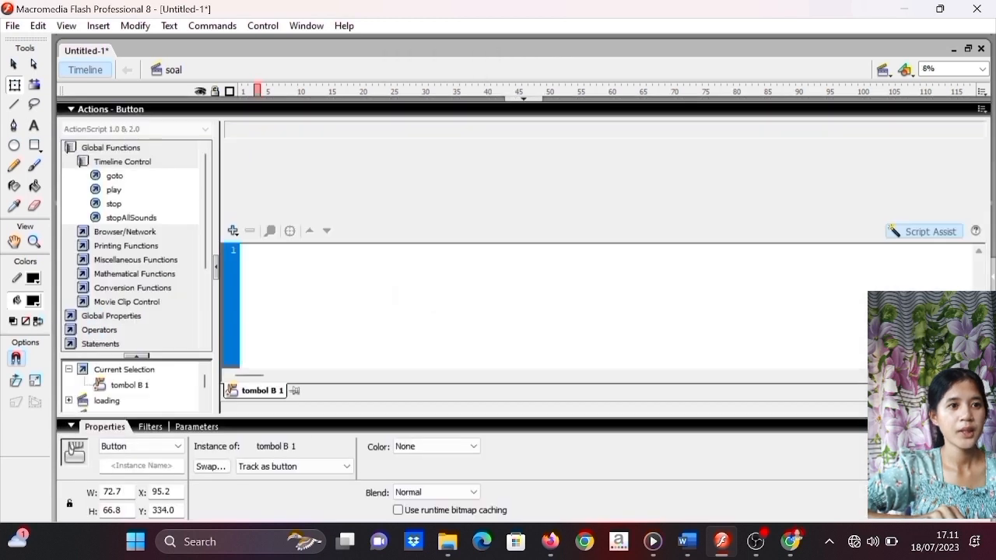
left_click(233, 231)
mouse_move(255, 257)
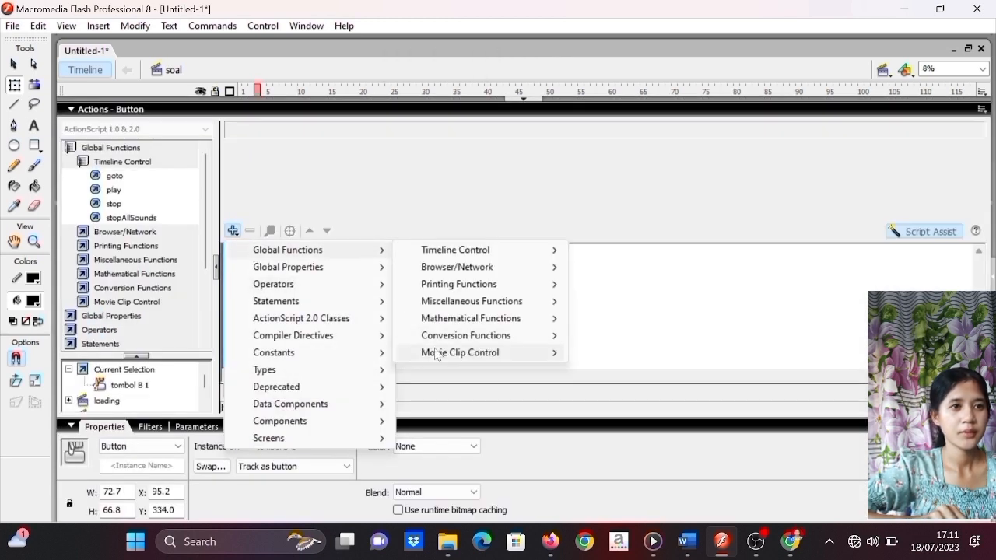
mouse_move(440, 355)
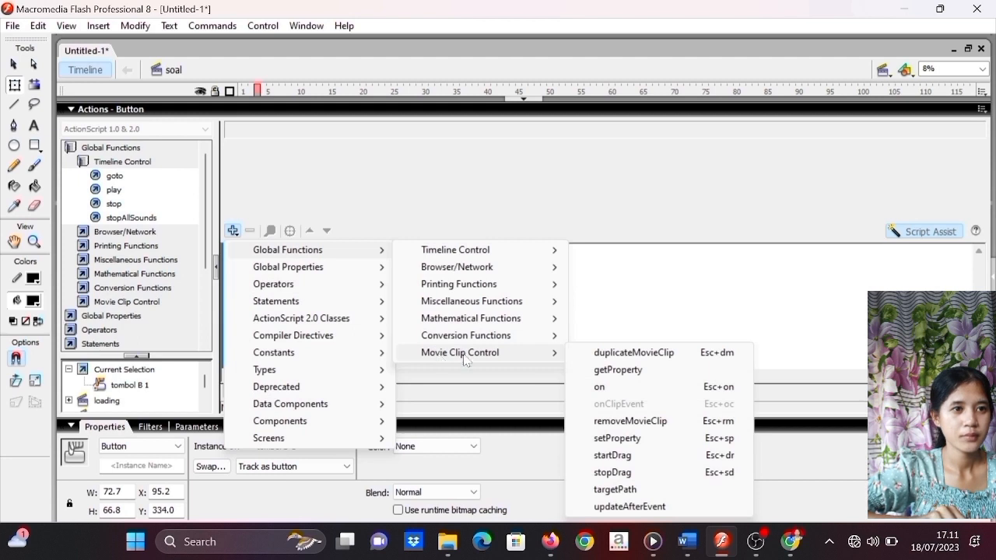
left_click(598, 387)
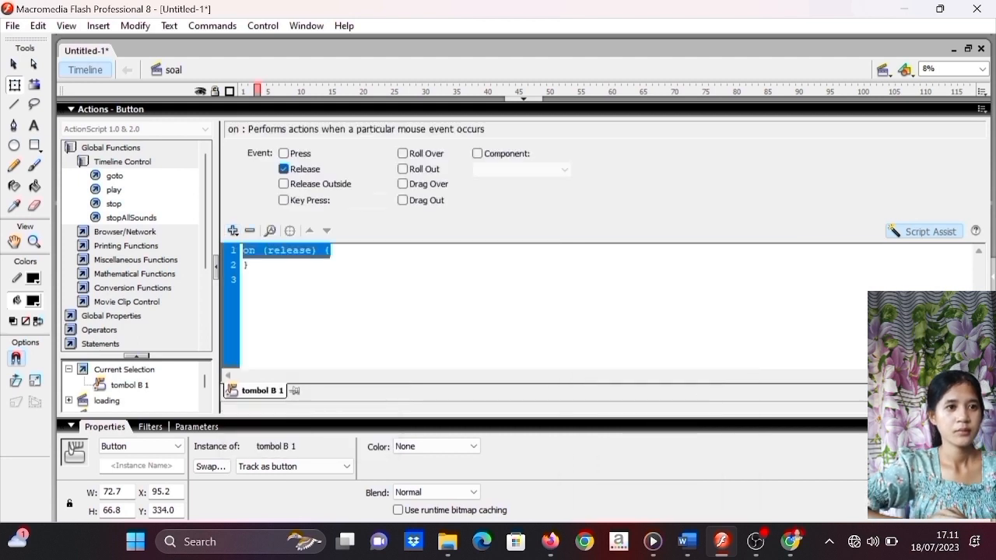
- Add a goto action of type Next Frame inside the B button's release handler and return to the stage
double_click(148, 174)
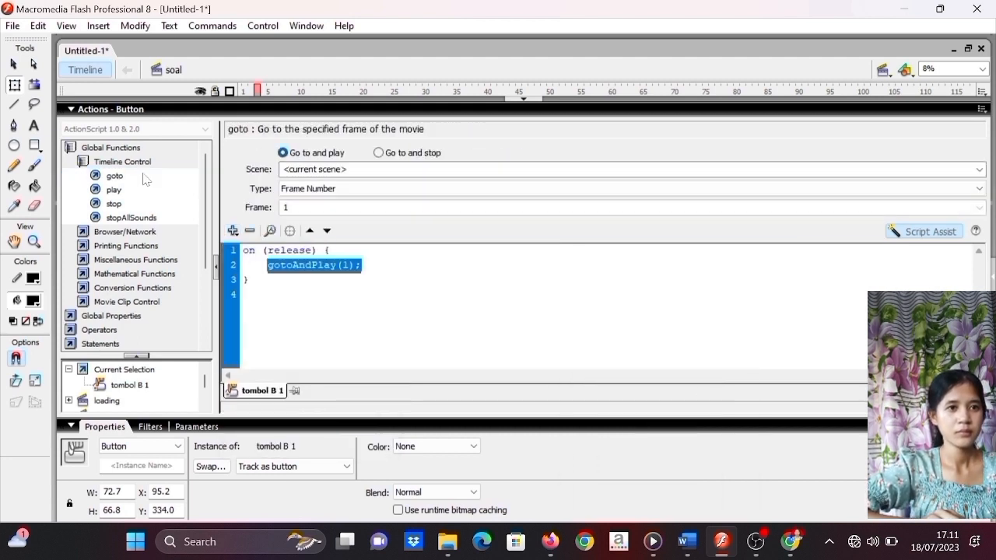
left_click(378, 154)
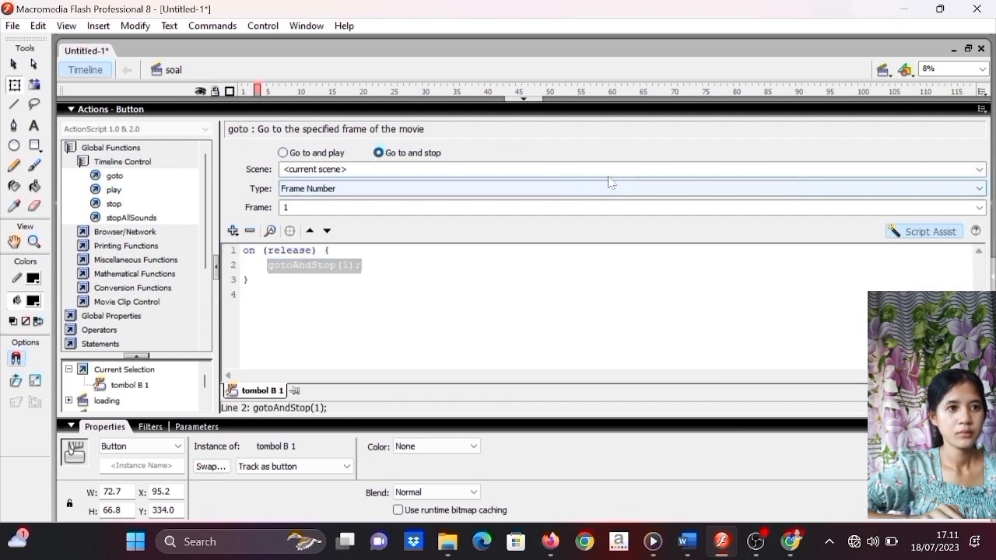
left_click(982, 188)
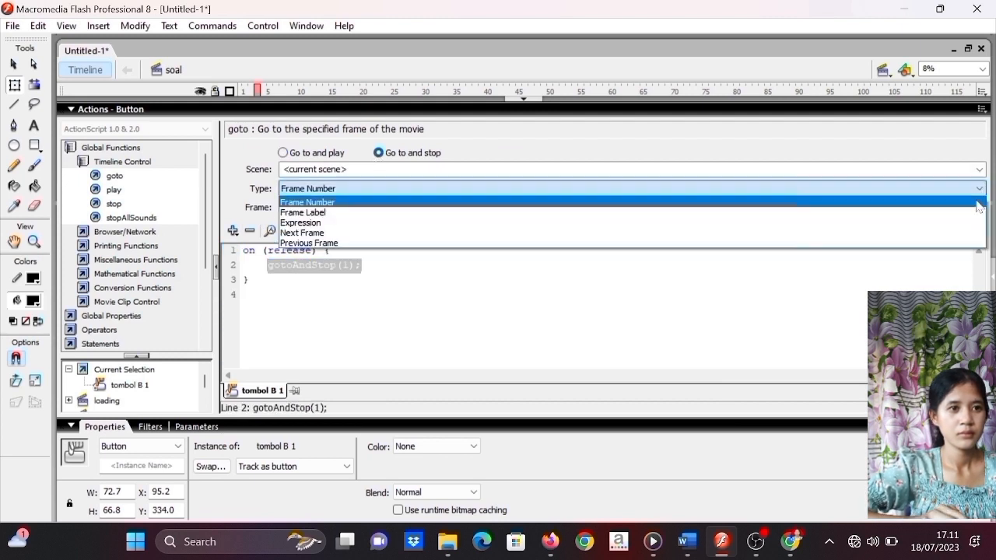
left_click(965, 232)
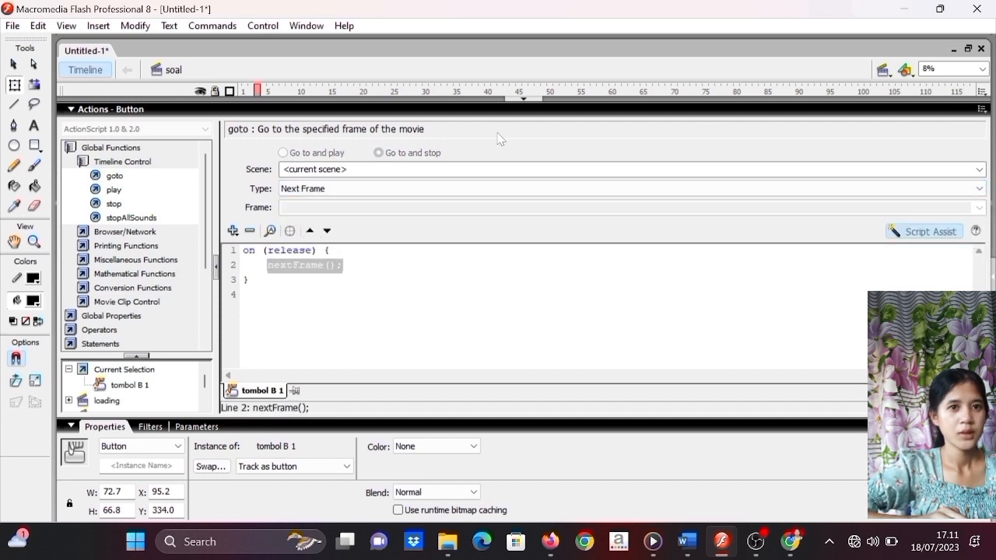
left_click(509, 99)
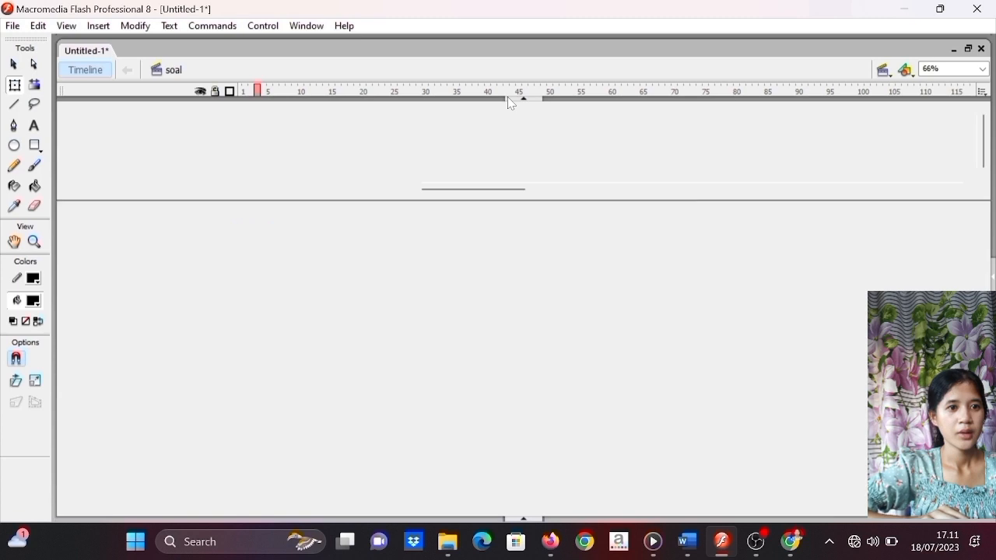
- Give the C answer button of question 1 an on (release) event handler
left_click(547, 346)
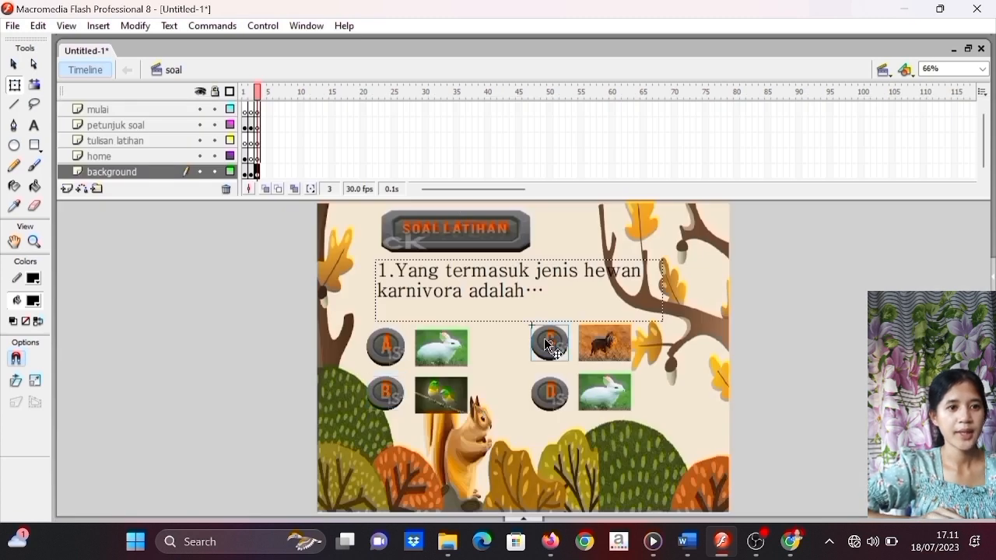
right_click(548, 346)
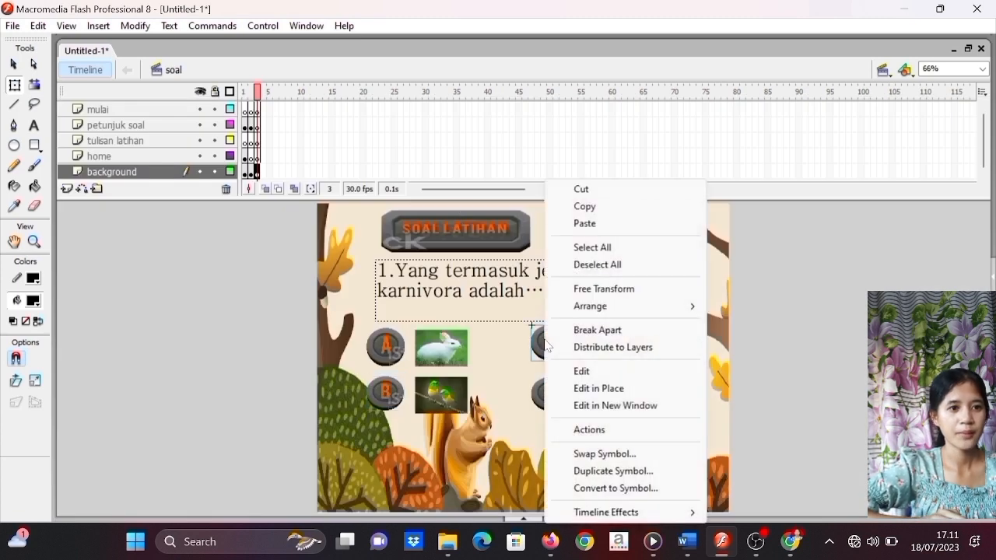
left_click(597, 430)
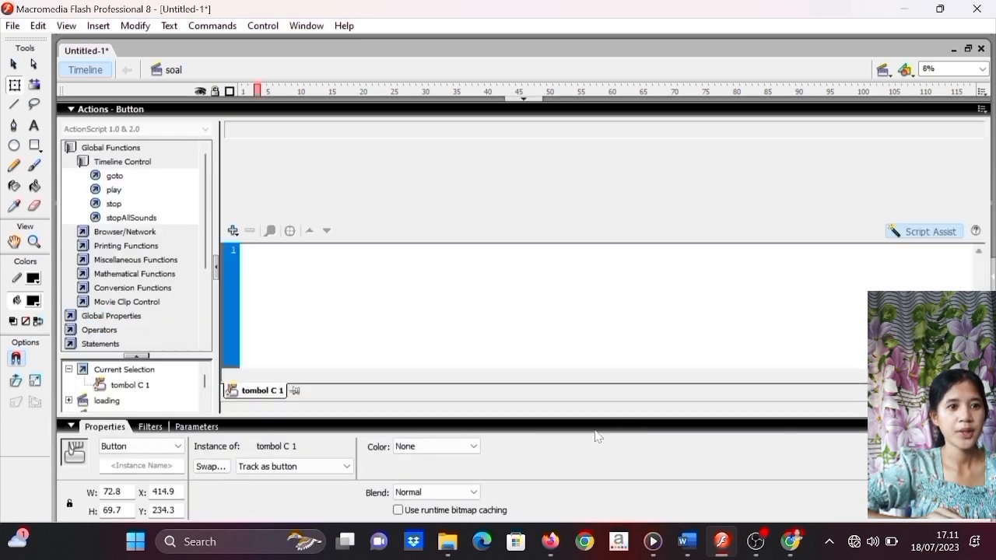
left_click(233, 232)
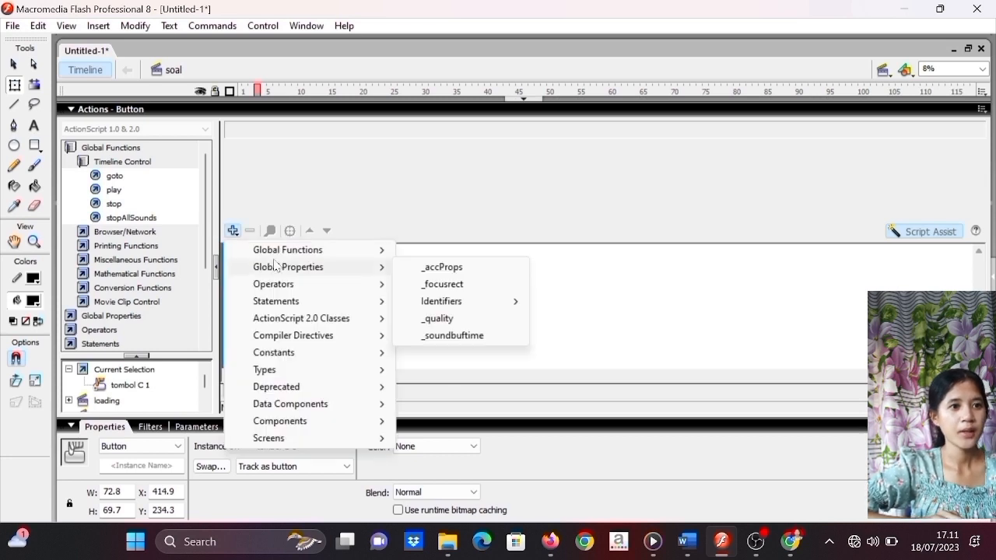
mouse_move(270, 252)
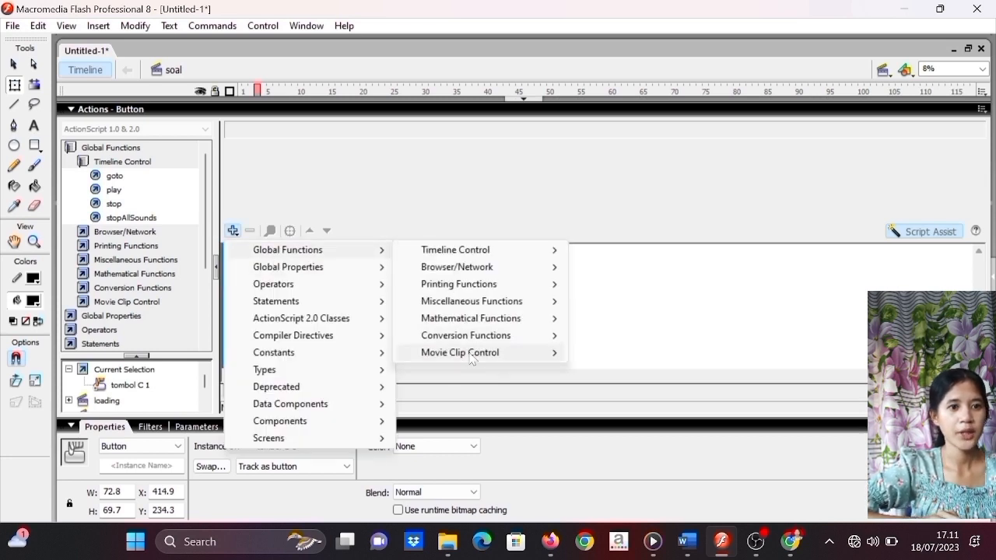
mouse_move(471, 358)
left_click(600, 387)
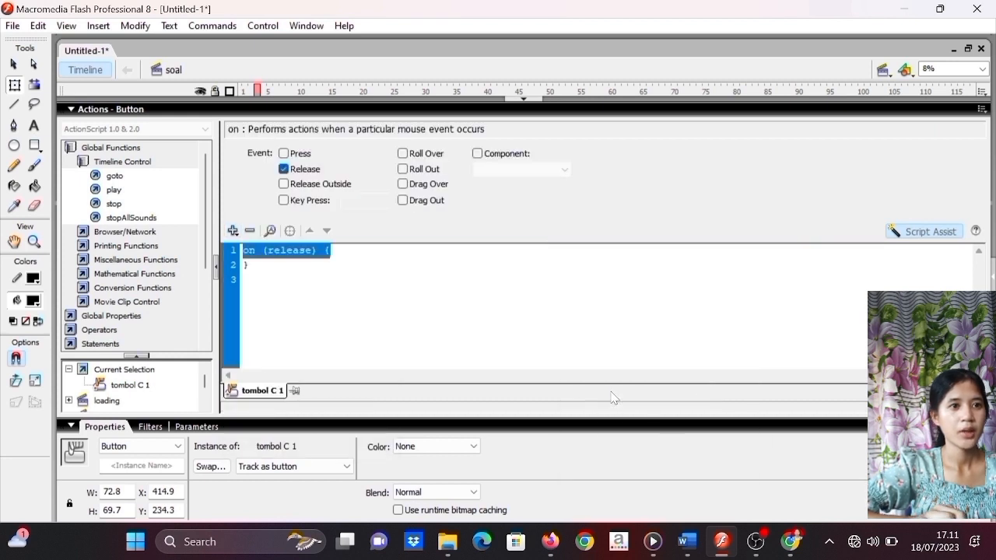
- Add a goto action of type Next Frame inside the C button's release handler
double_click(114, 176)
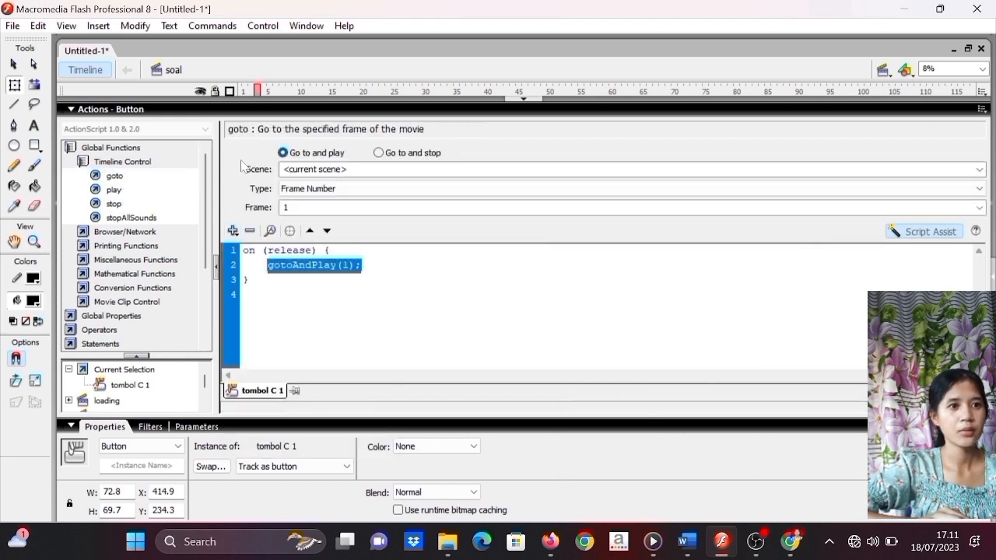
left_click(381, 153)
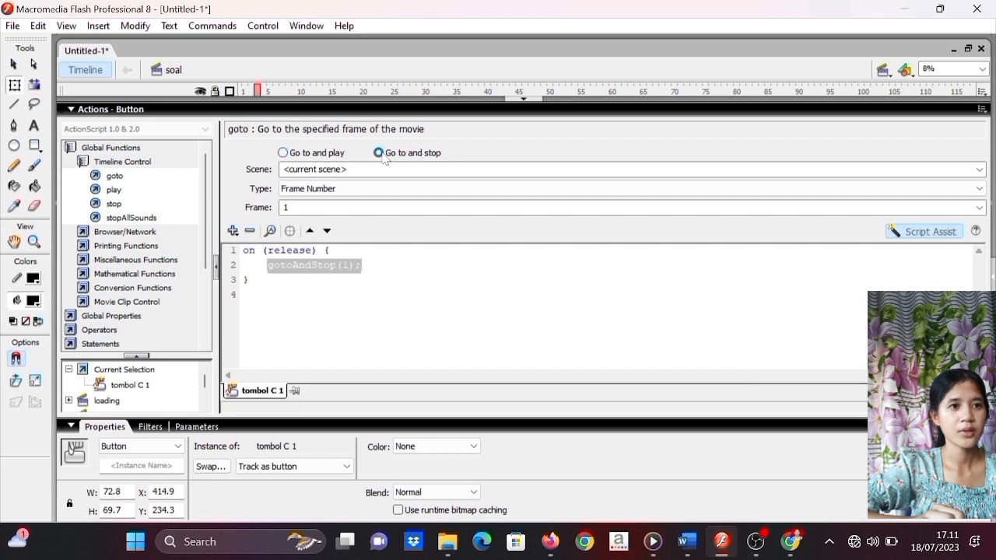
left_click(397, 196)
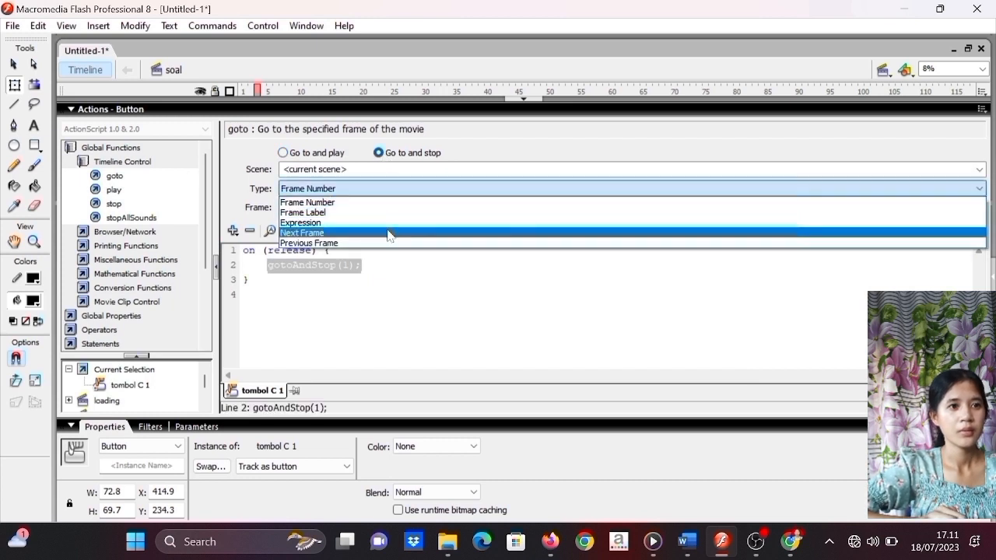
left_click(390, 232)
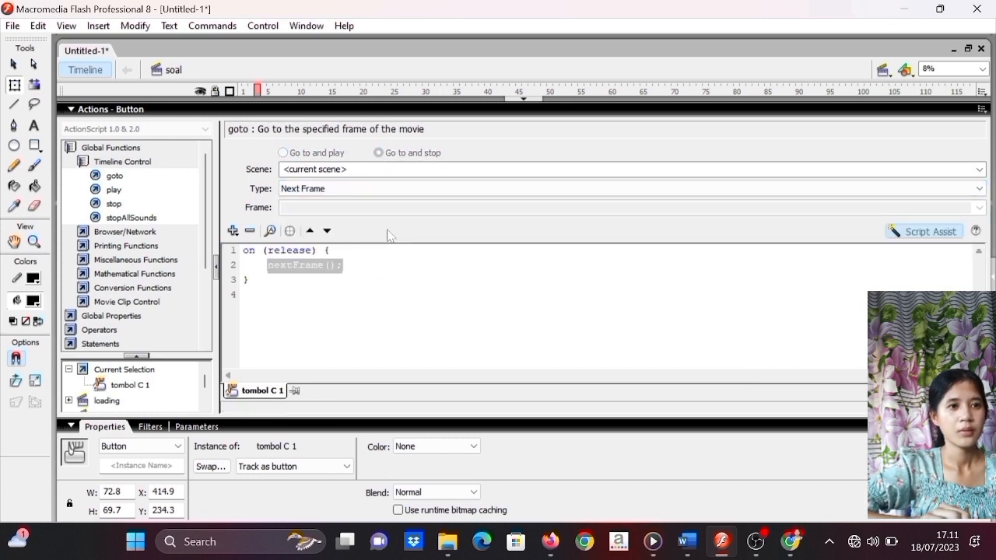
- Give the D answer button of question 1 an on (release) event handler
left_click(527, 100)
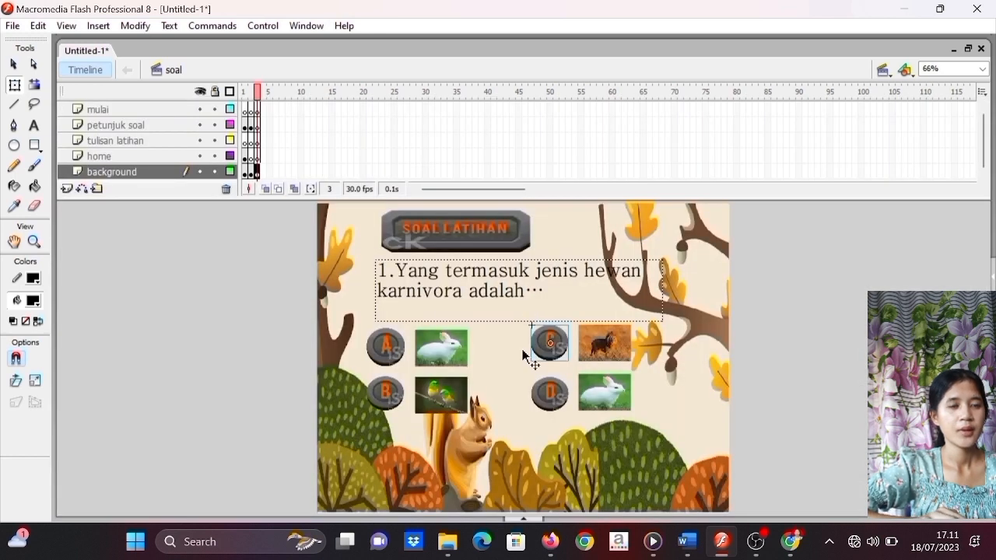
left_click(539, 383)
right_click(545, 393)
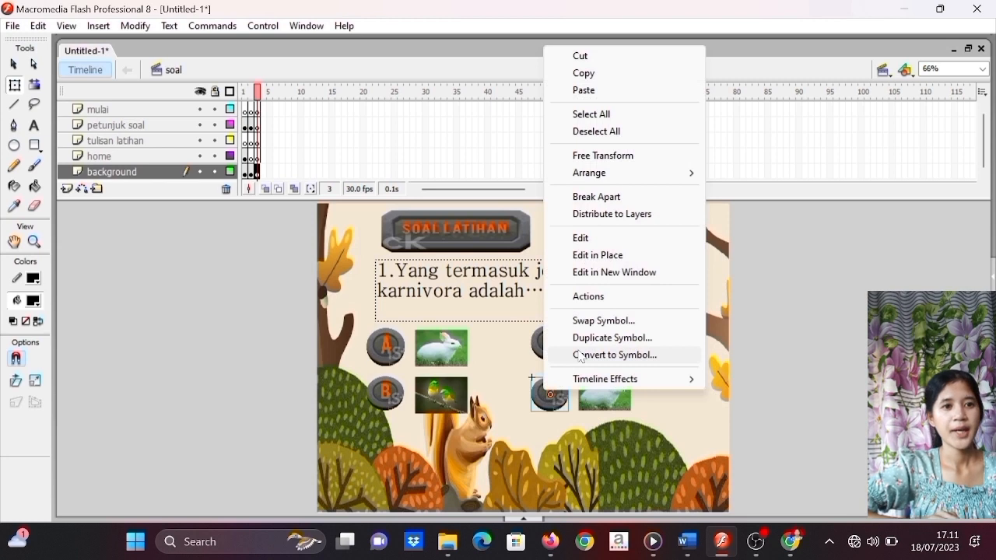
left_click(584, 298)
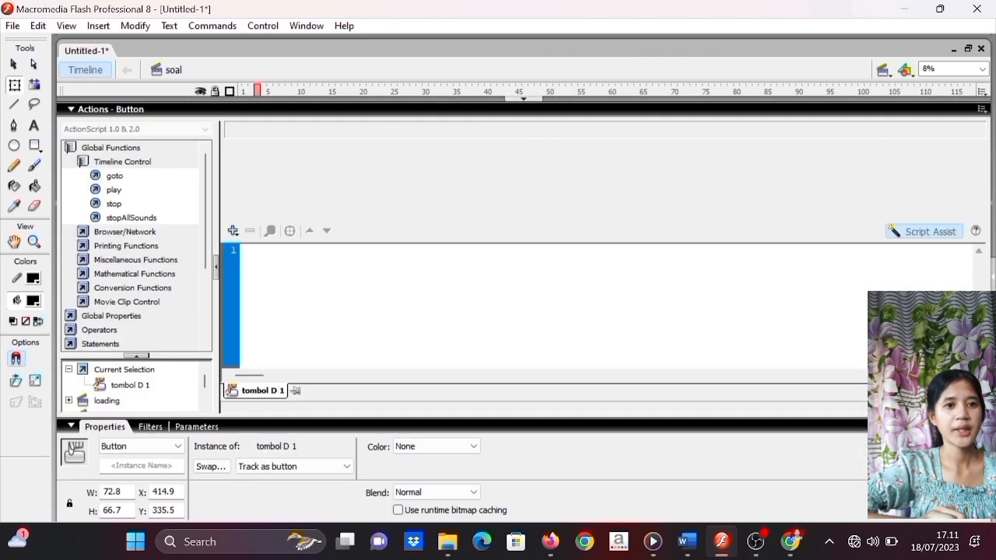
left_click(233, 231)
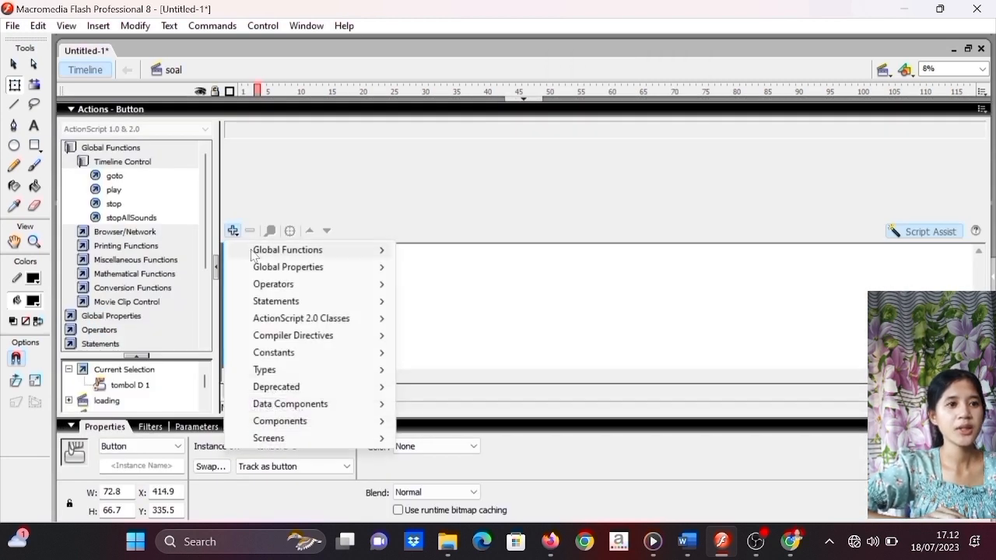
mouse_move(264, 250)
mouse_move(460, 353)
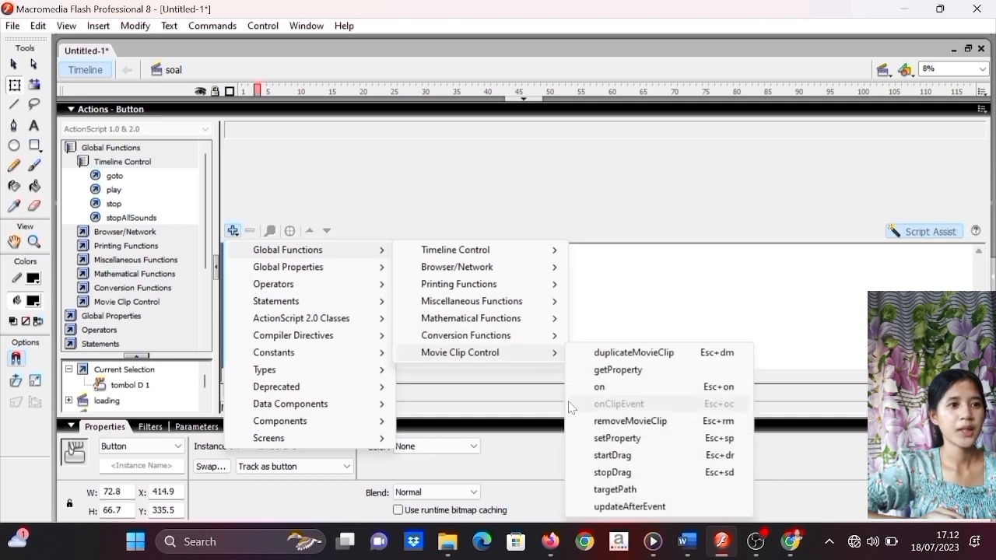
left_click(590, 388)
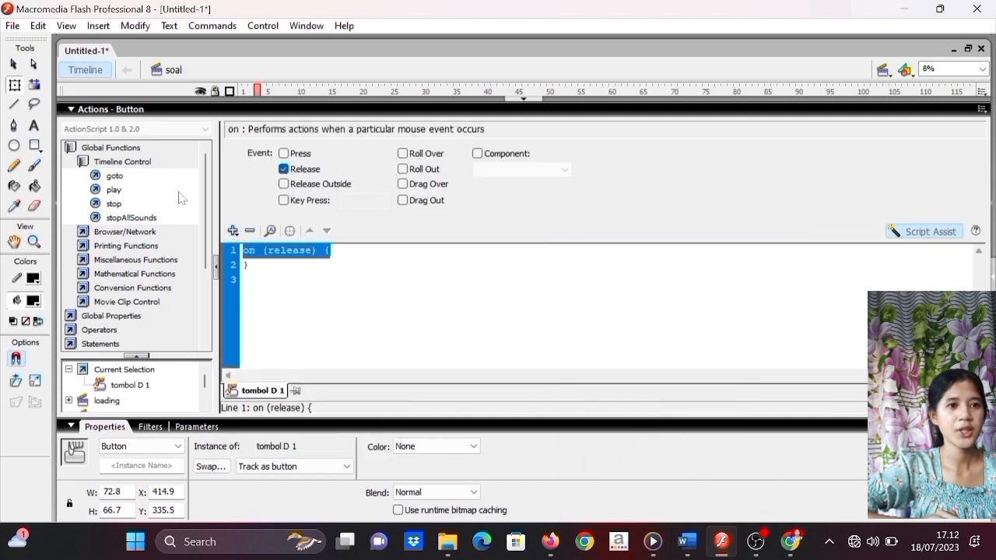
- Add a goto action of type Next Frame inside the D button's release handler and return to the stage
double_click(121, 177)
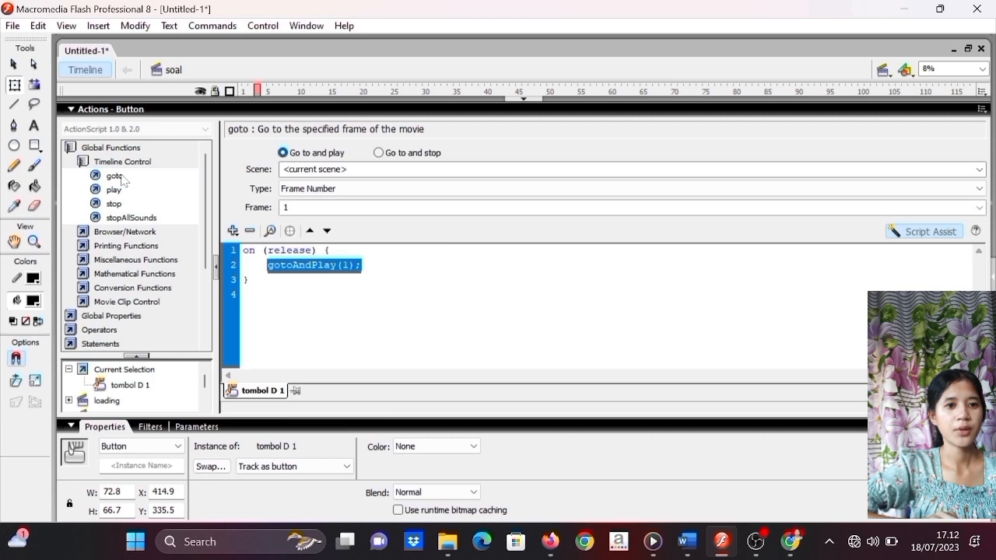
left_click(379, 153)
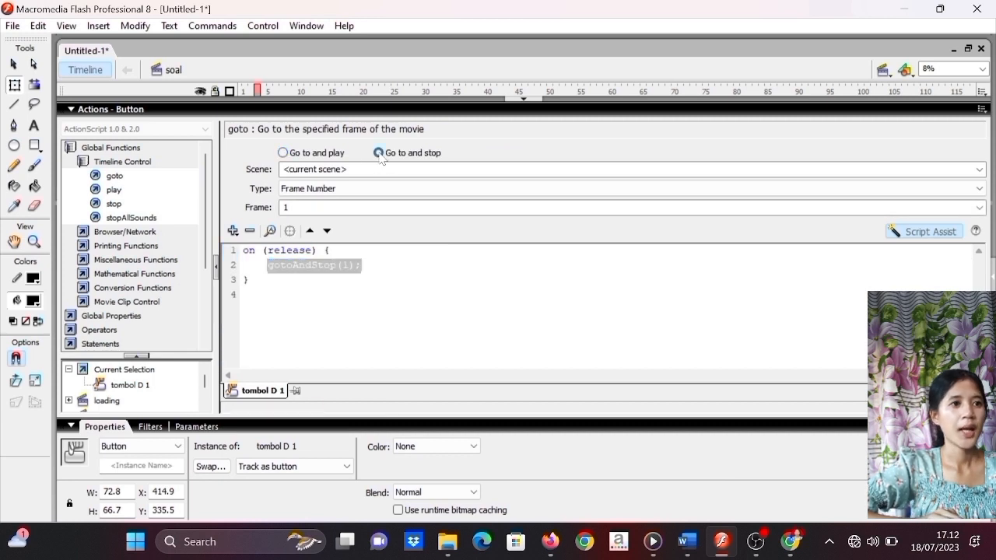
left_click(382, 189)
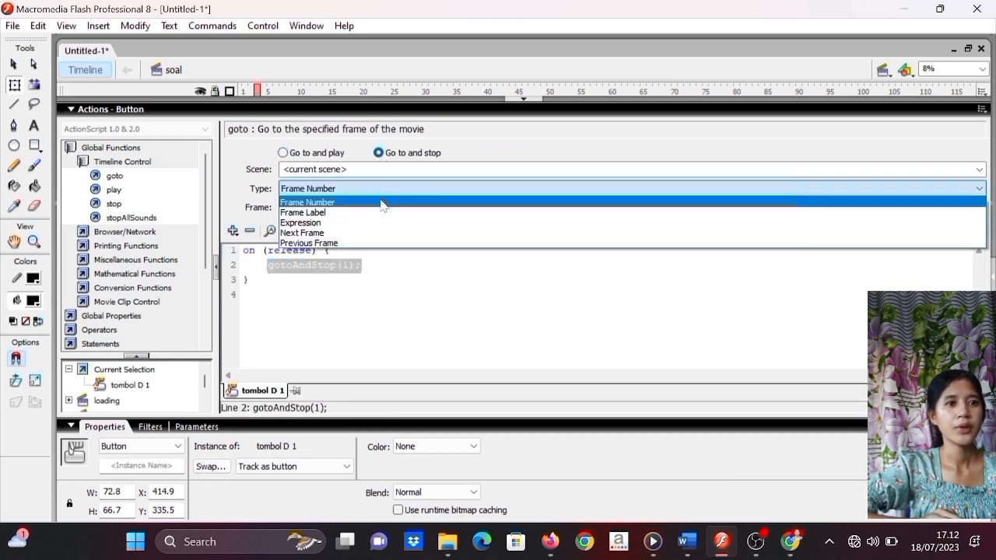
left_click(382, 233)
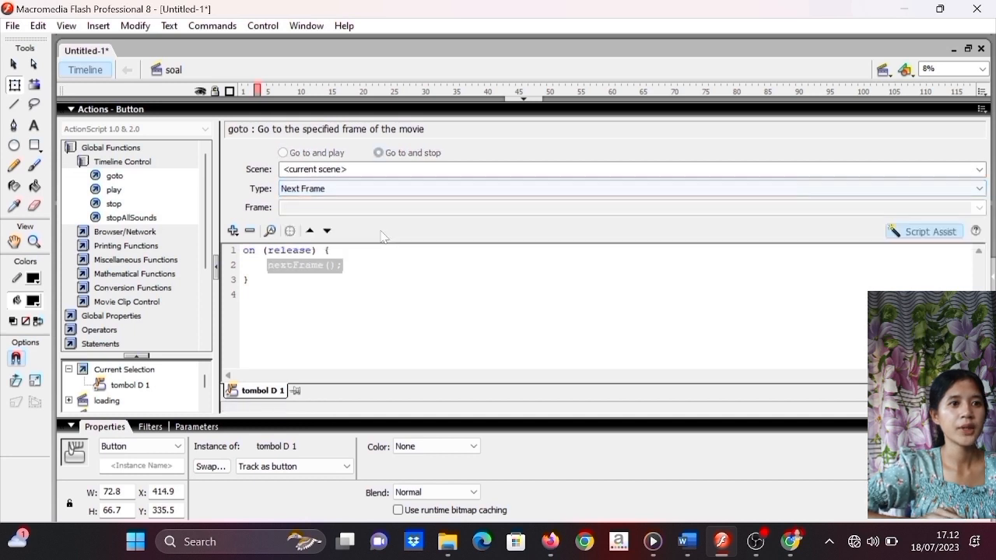
left_click(520, 101)
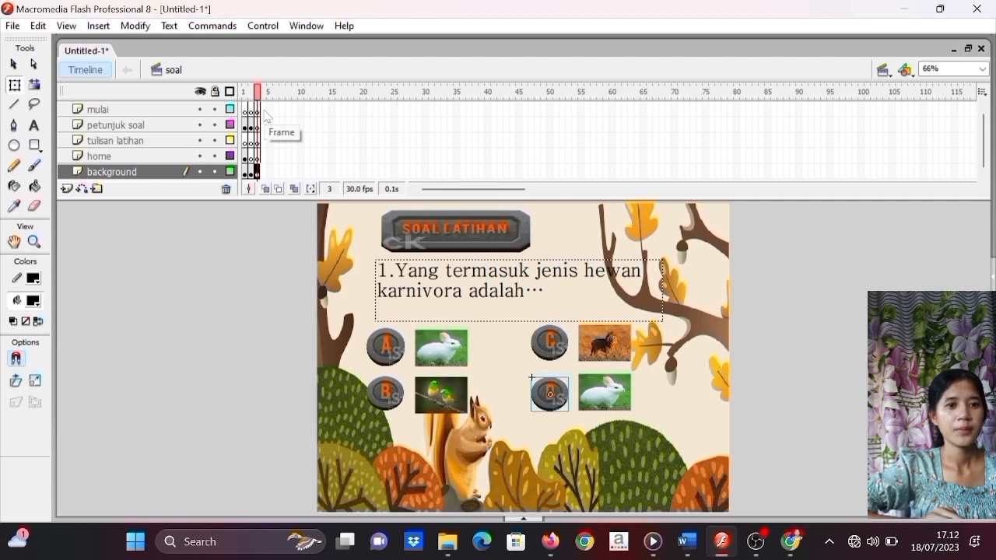
- Insert keyframes at frame 4 on the layers from mulai down to background
left_click_drag(262, 113, 261, 171)
right_click(265, 173)
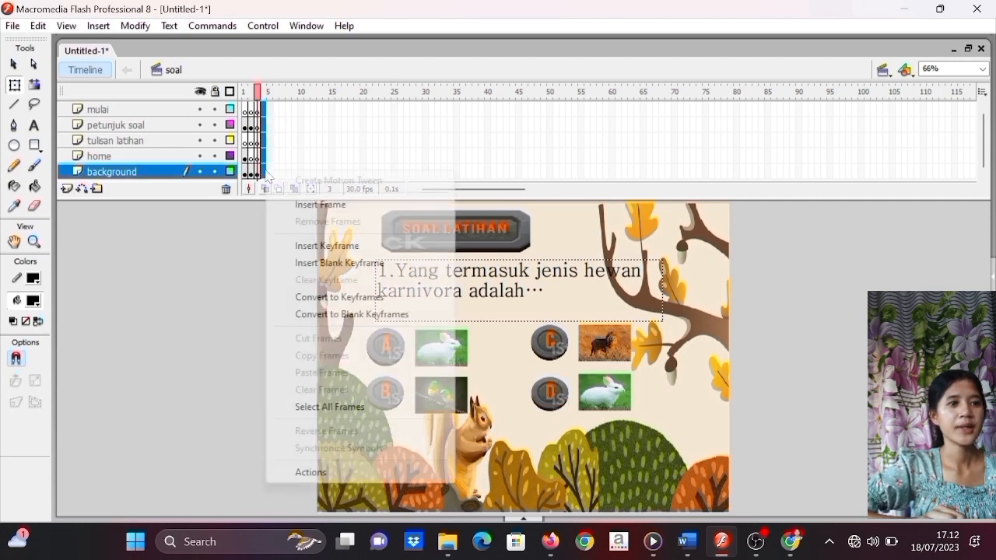
left_click(326, 246)
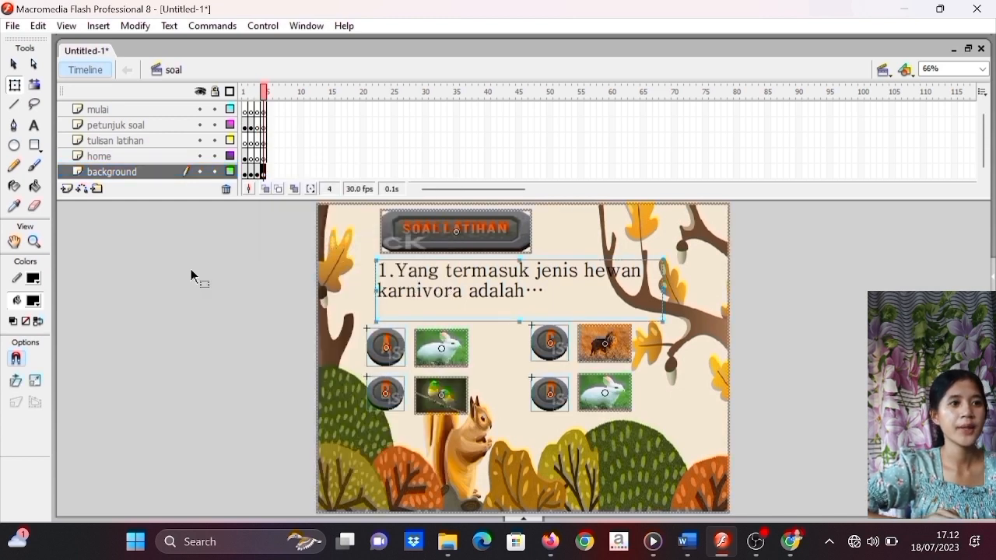
left_click(14, 85)
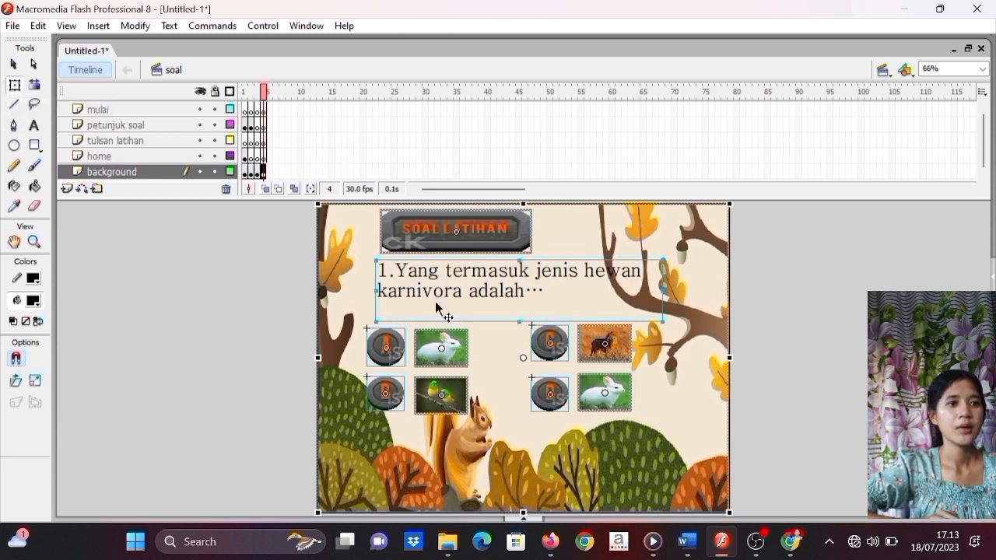
left_click(34, 129)
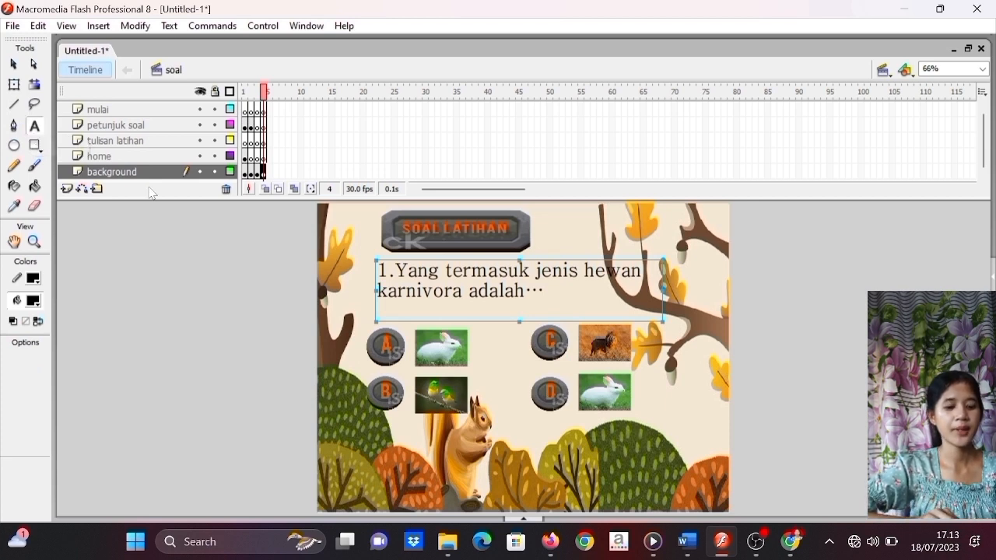
- Open the script of question 1's C answer button on frame 3 and turn off Script Assist
left_click(257, 110)
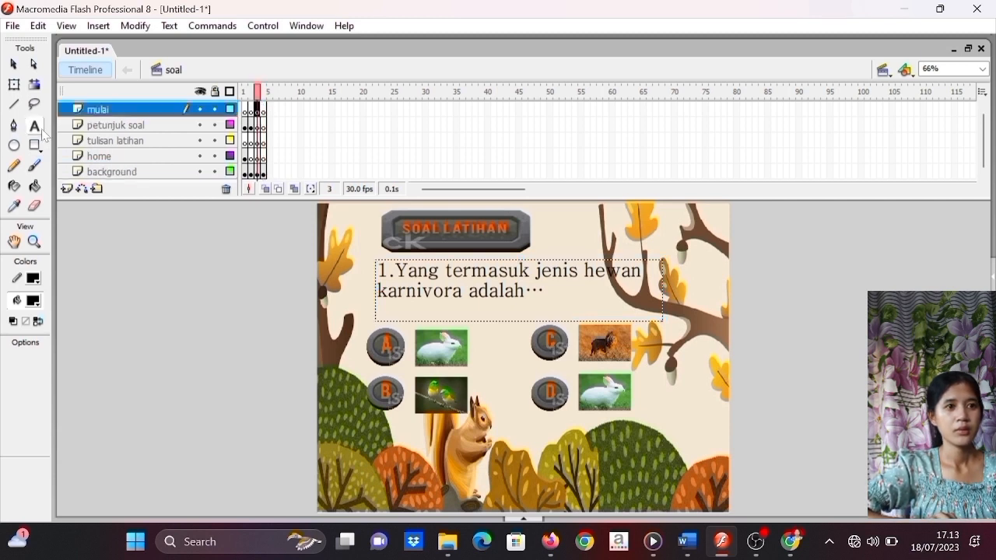
left_click(15, 89)
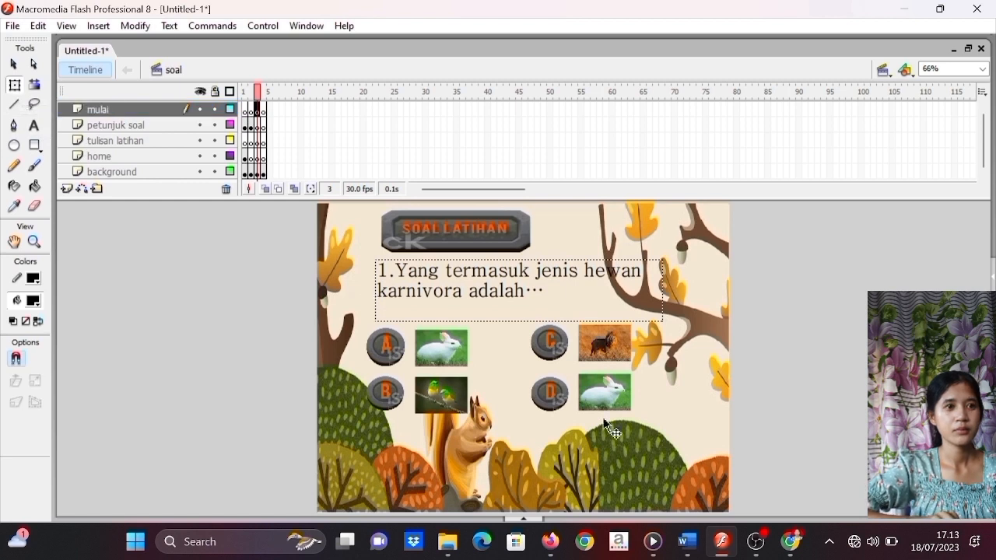
left_click(556, 349)
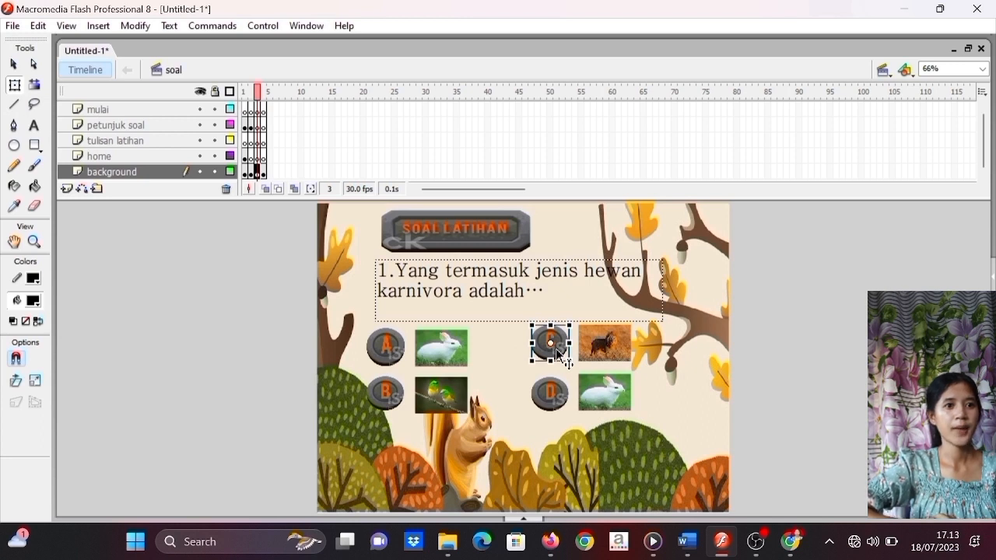
right_click(557, 354)
left_click(591, 259)
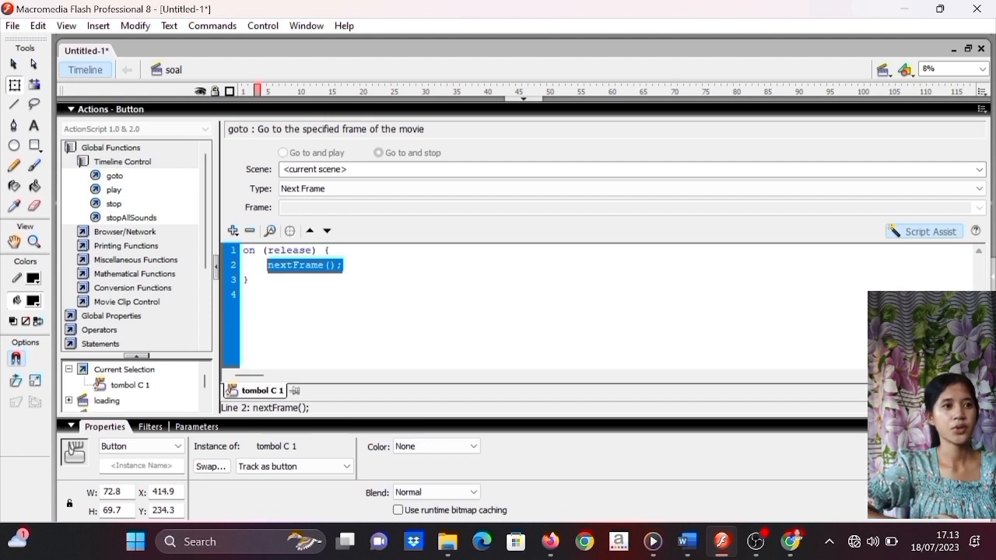
left_click(895, 233)
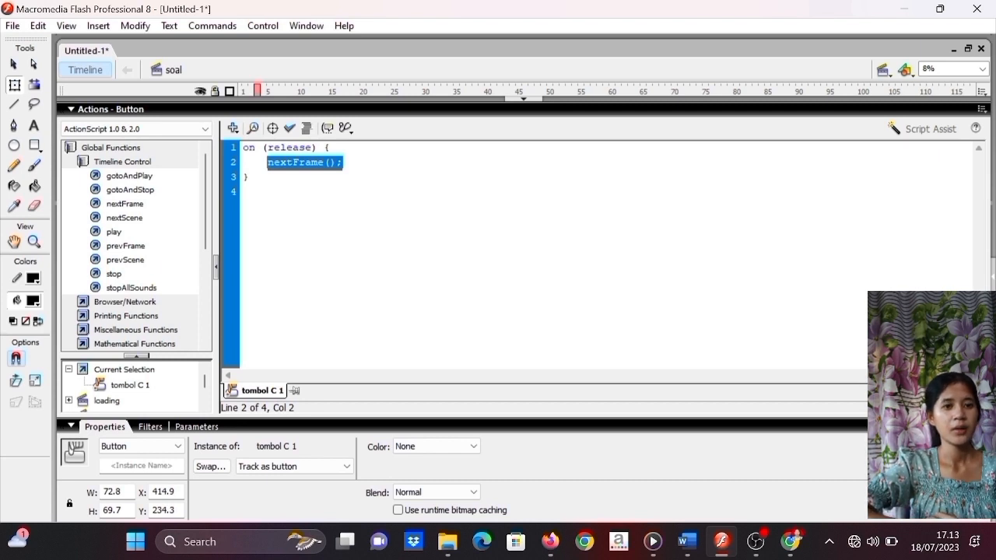
- Insert the statement benar++; above nextFrame(); in the C button's release handler and return to the stage
left_click(330, 147)
key("Return")
type("benar")
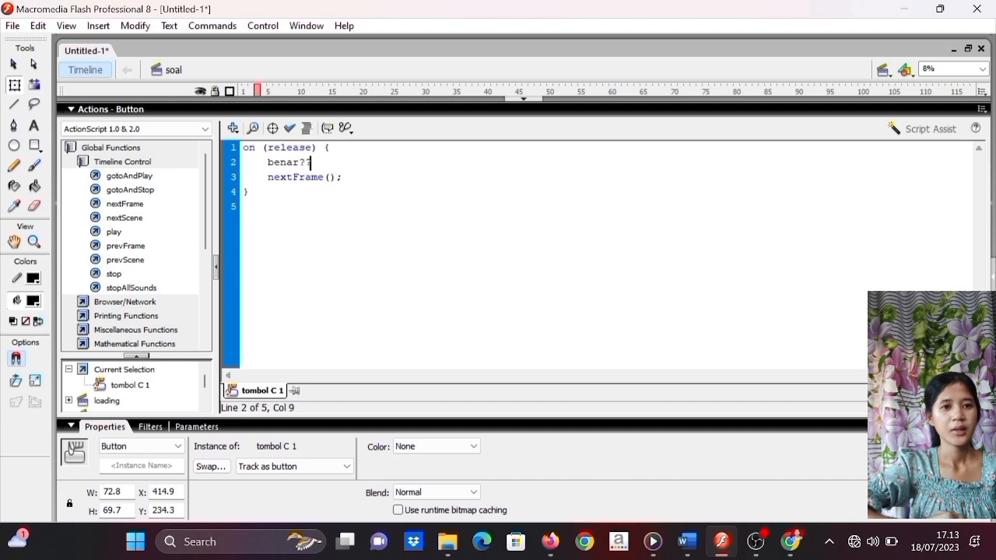
type("/")
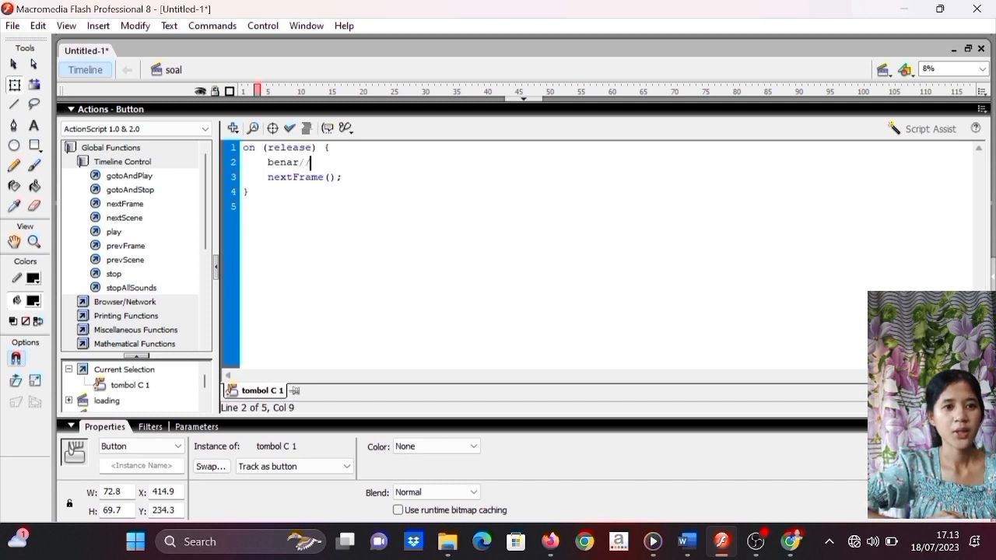
key("BackSpace")
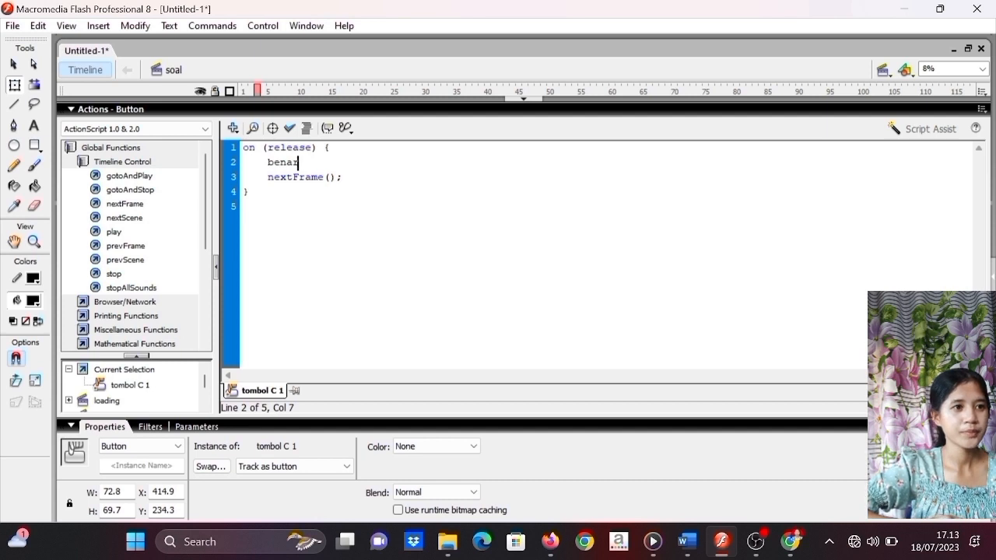
type("++,")
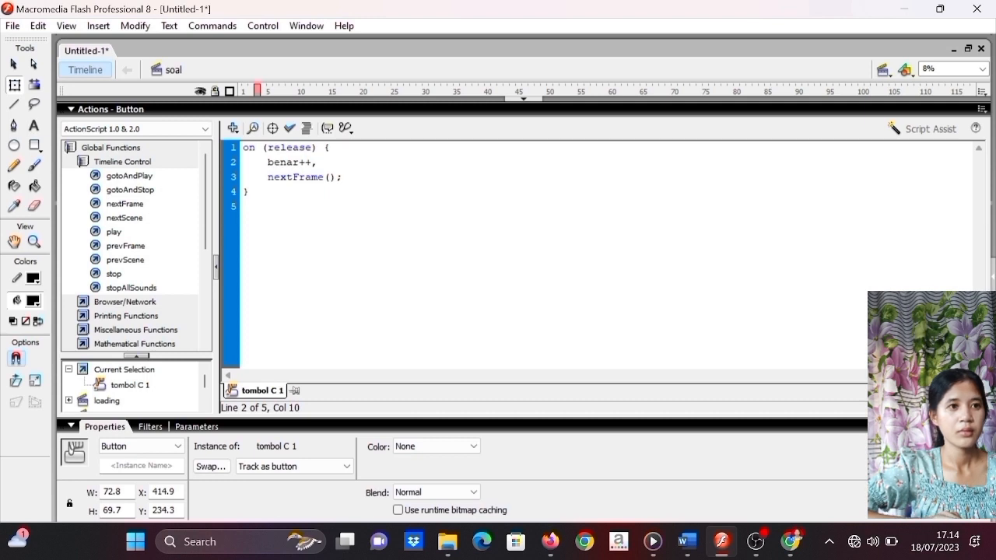
key("BackSpace")
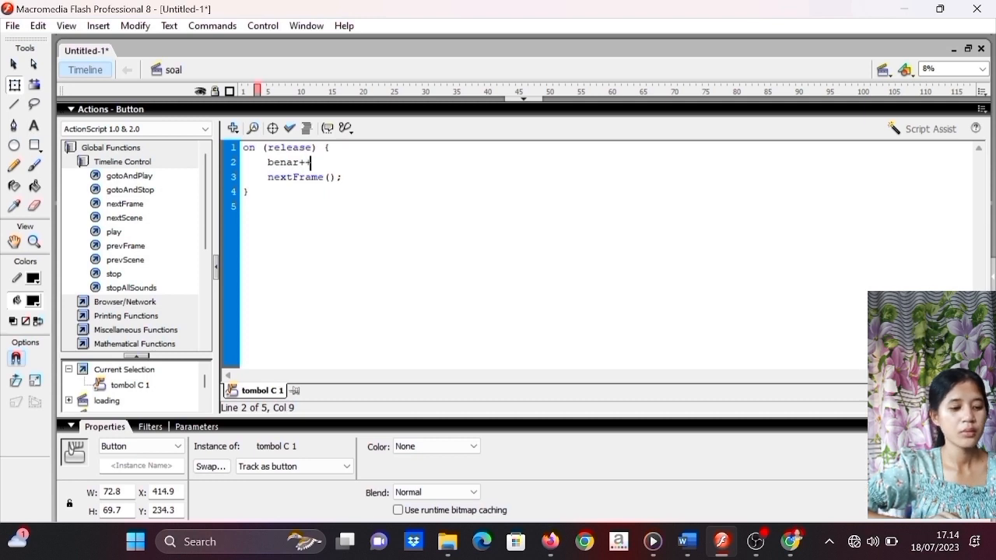
type(";")
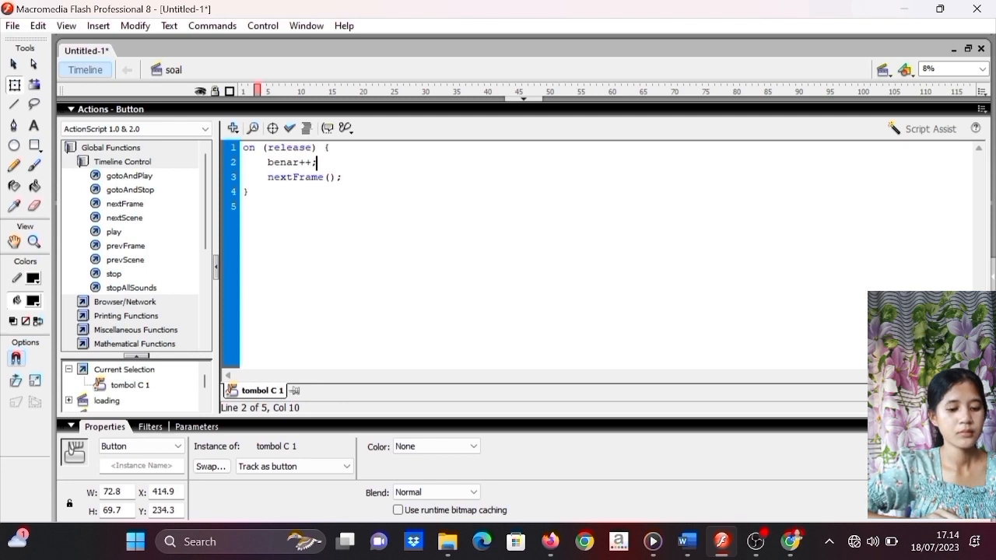
left_click(510, 105)
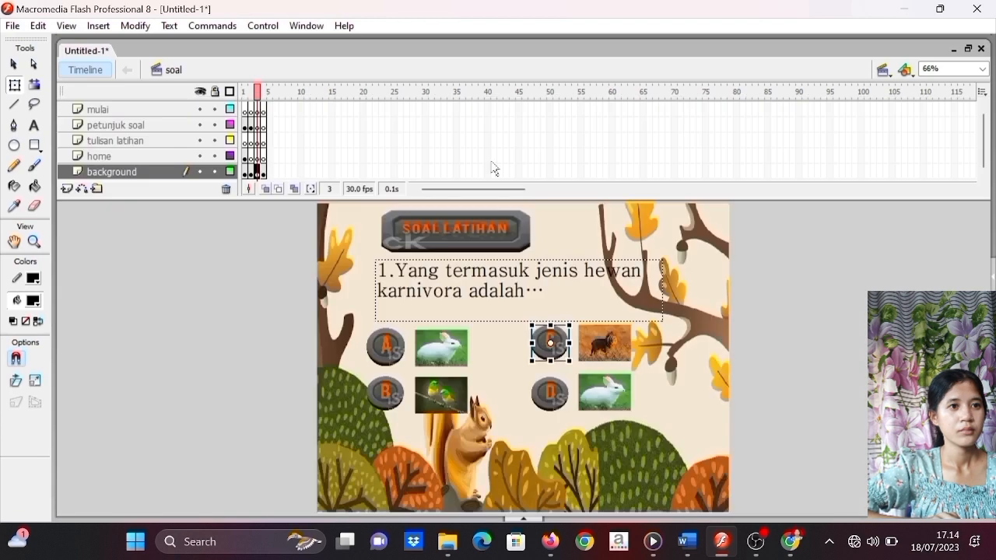
- Delete the question 1 wording from the question text box on frame 4
left_click(263, 109)
left_click(265, 110)
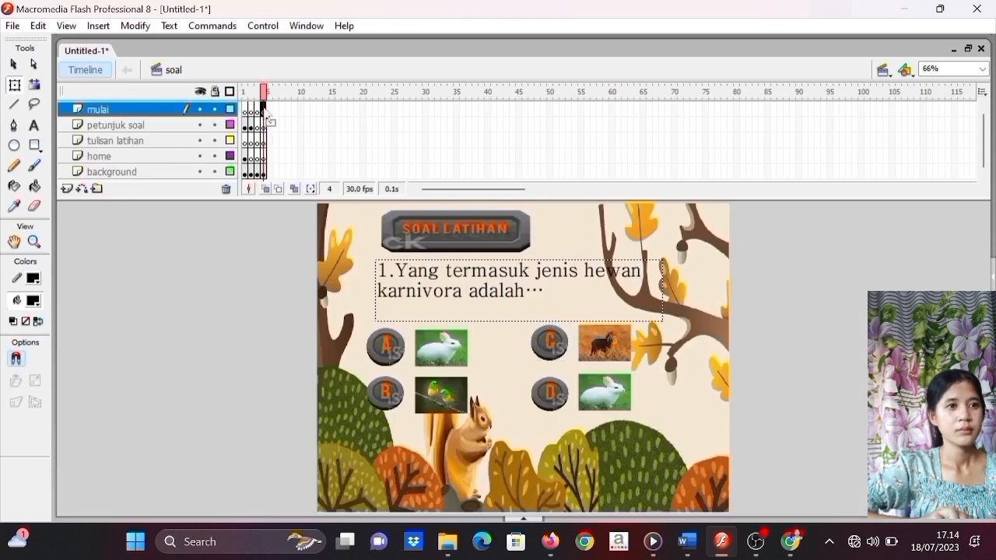
left_click(446, 298)
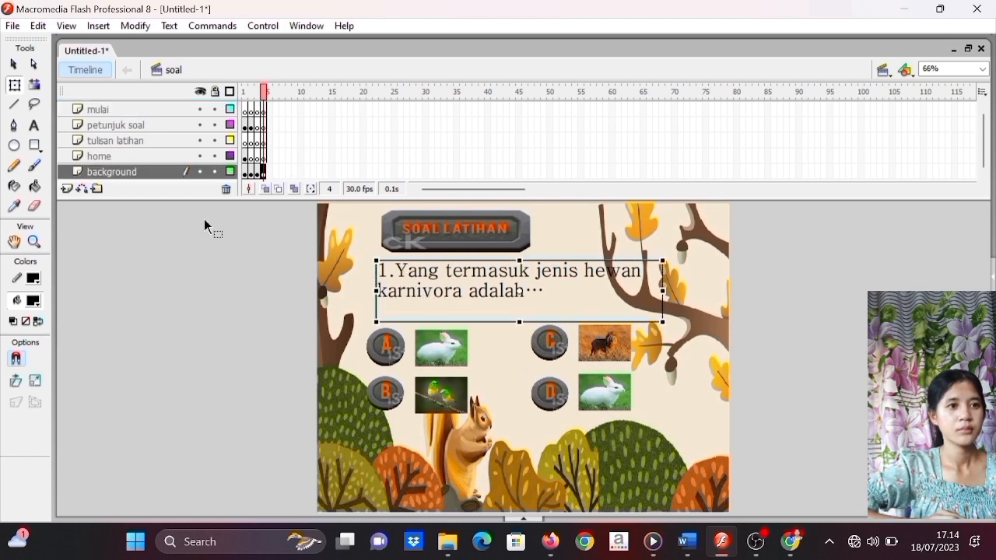
left_click(33, 126)
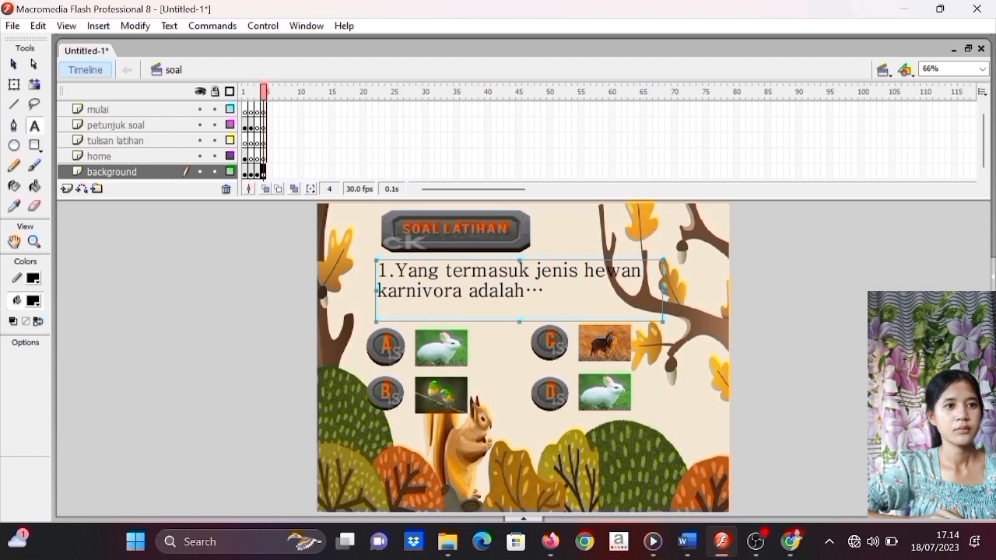
left_click(406, 271)
left_click_drag(378, 271, 561, 308)
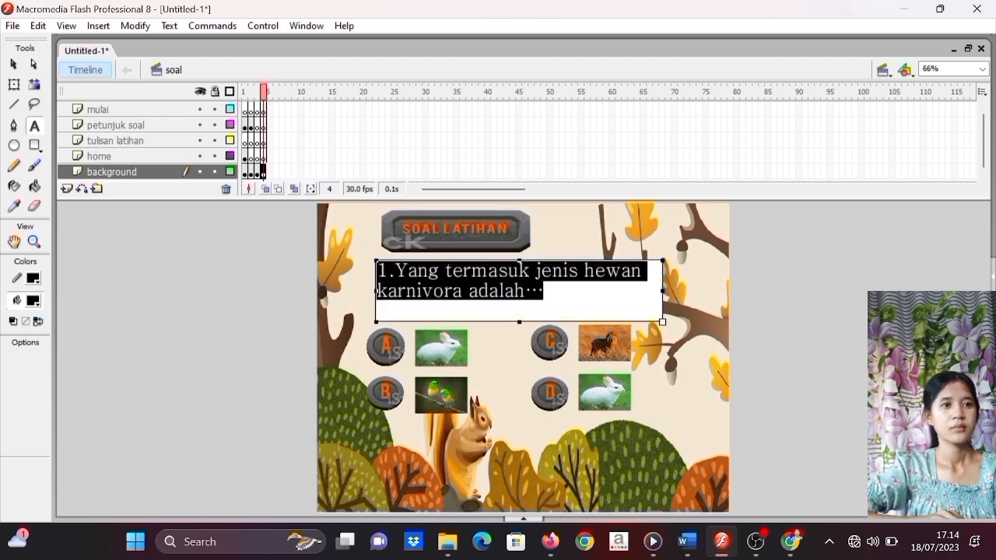
key("BackSpace")
- Switch to the Word document soal ipa and copy question 2, "Benda langit yang nampak berkelip-kelip pada malam hari adalah …"
mouse_move(688, 542)
left_click(730, 512)
key("alt+Tab")
key("alt+Tab")
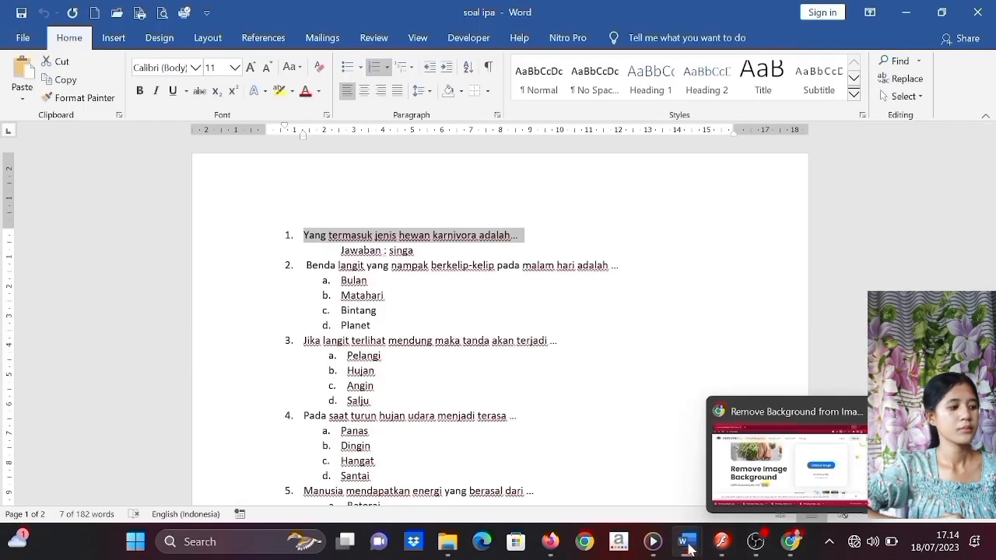
mouse_move(688, 546)
left_click(767, 450)
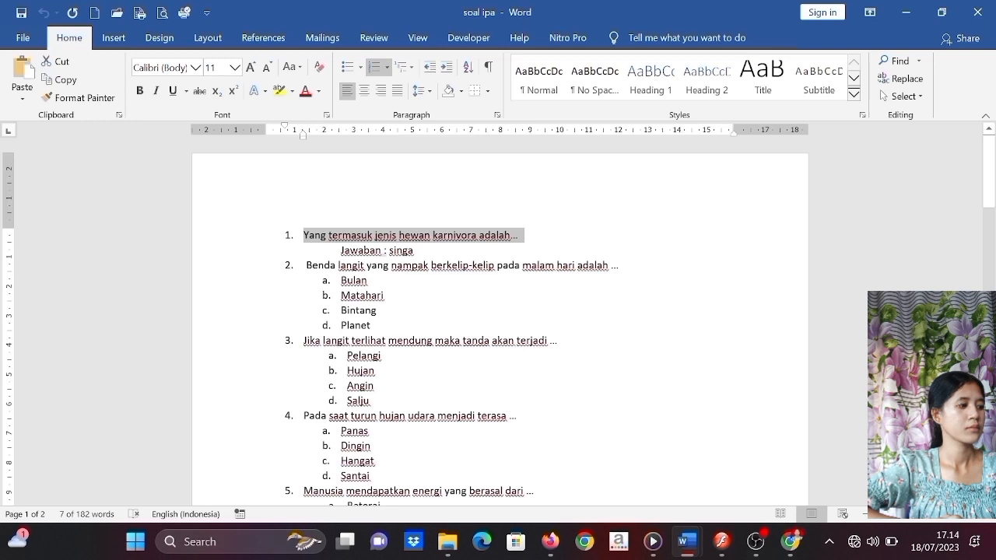
left_click_drag(305, 265, 627, 266)
key("ctrl+c")
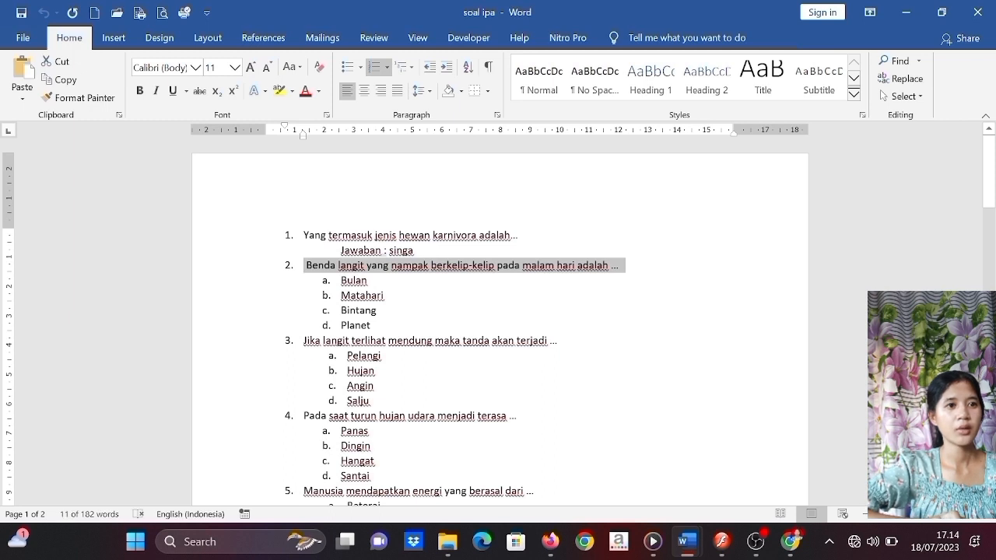
mouse_move(723, 543)
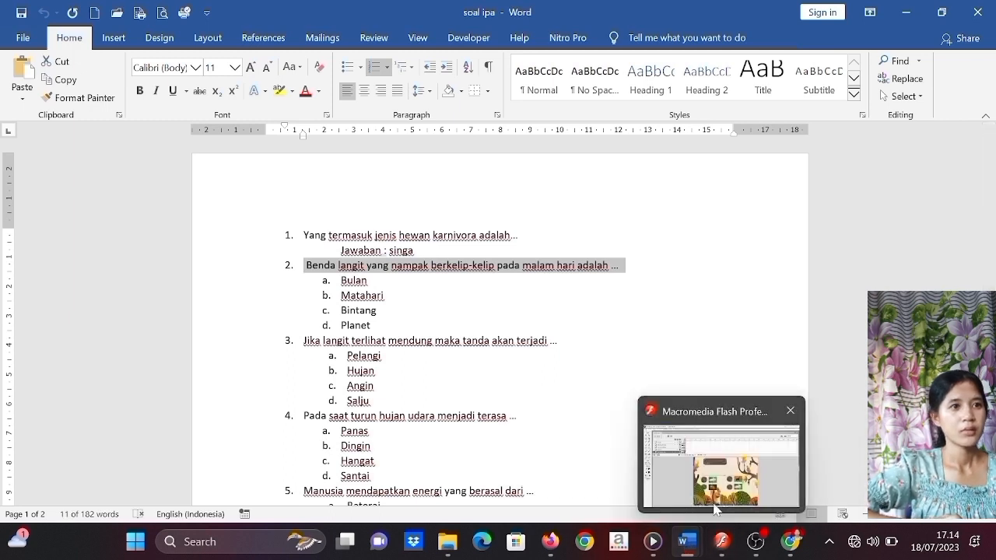
- Switch back to Macromedia Flash with the copied question 2 wording
left_click(716, 507)
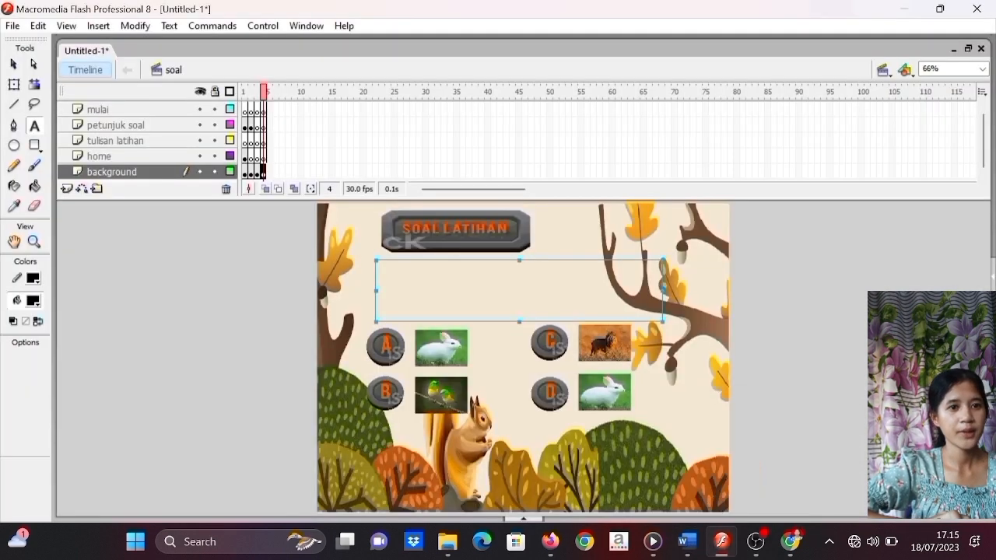
key("ctrl+v")
left_click(524, 268)
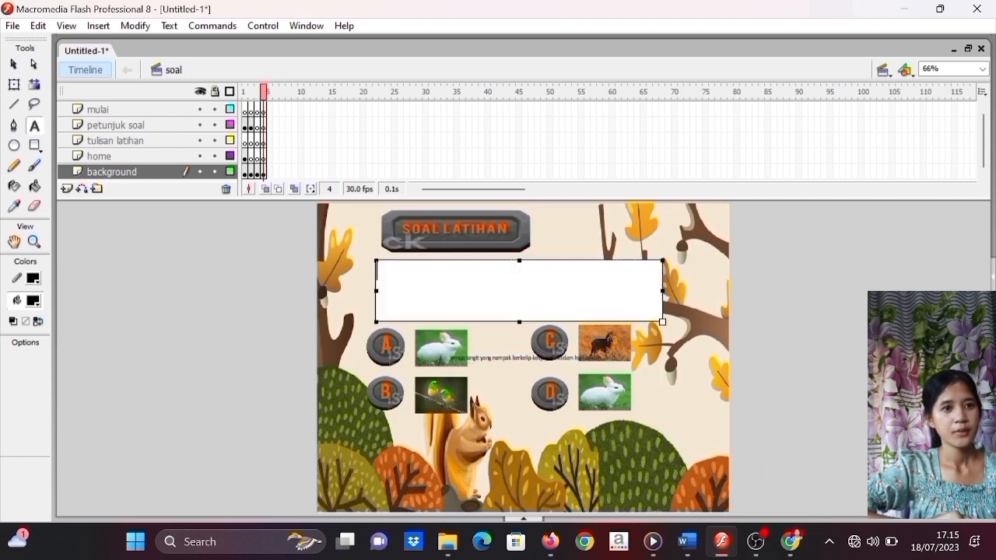
type("2. Benda langit yang nampak berkelip-kelip pada malam hari adalah ...")
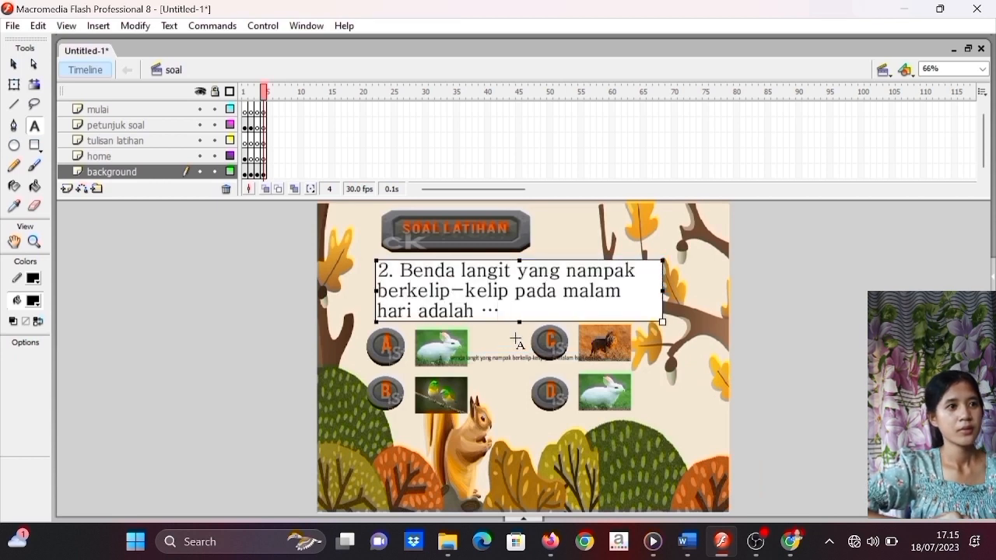
left_click(510, 358)
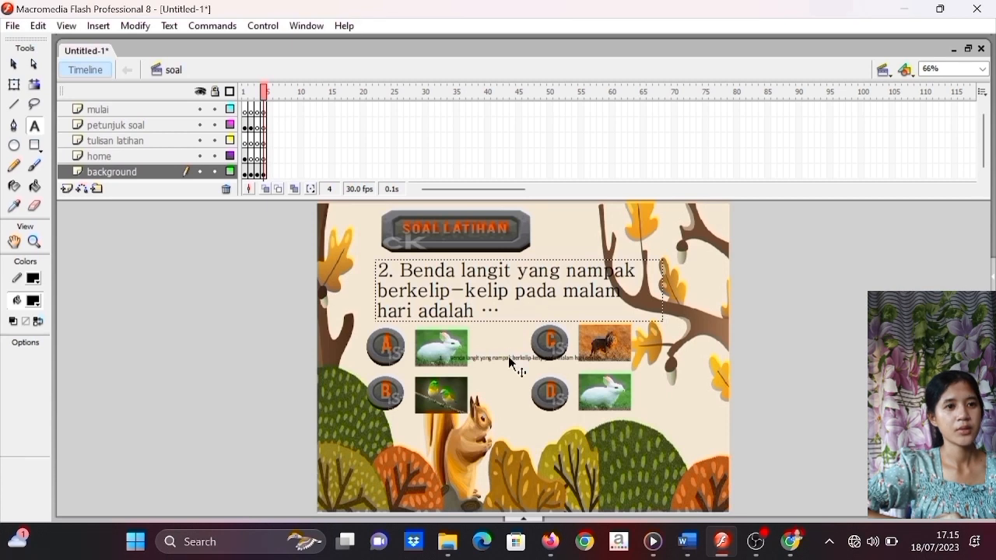
key("ctrl+z")
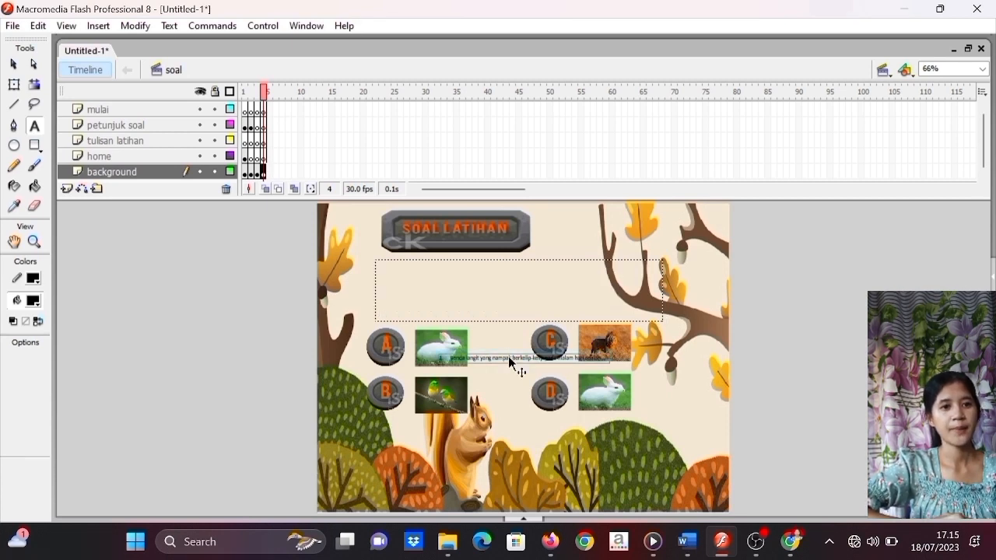
key("ctrl+z")
- Fill the empty question box on frame 4 with "2. Benda langit yang nampak berkelip-kelip pada malam hari adalah …" and widen the box slightly
left_click(510, 295)
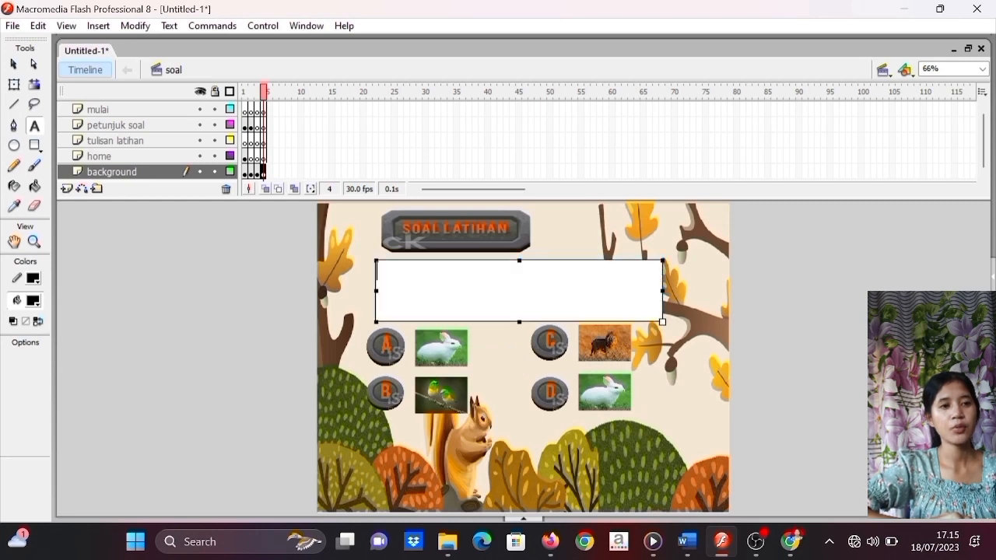
type("2. Benda langit yang nampak berkelip-kelip pada malam hari adalah ...")
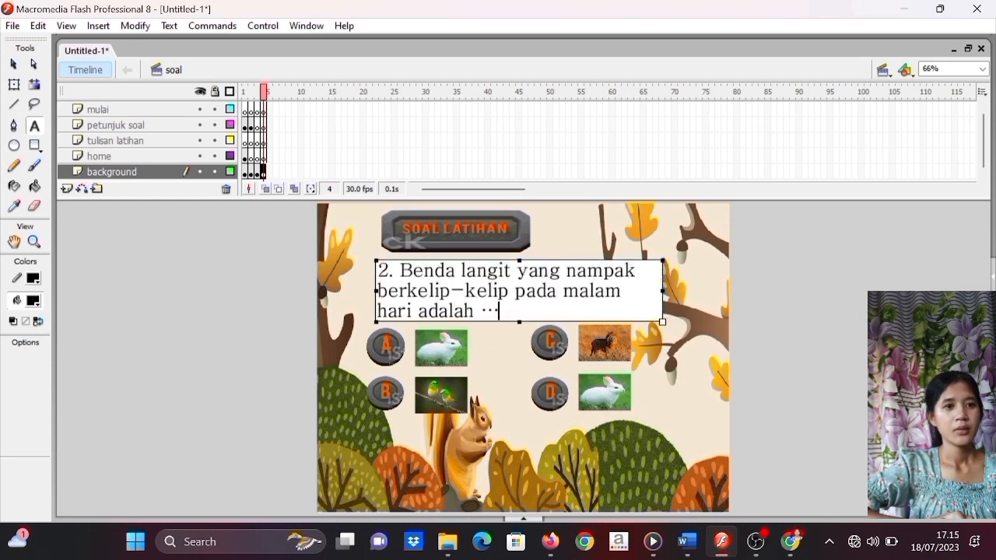
left_click_drag(666, 292, 683, 291)
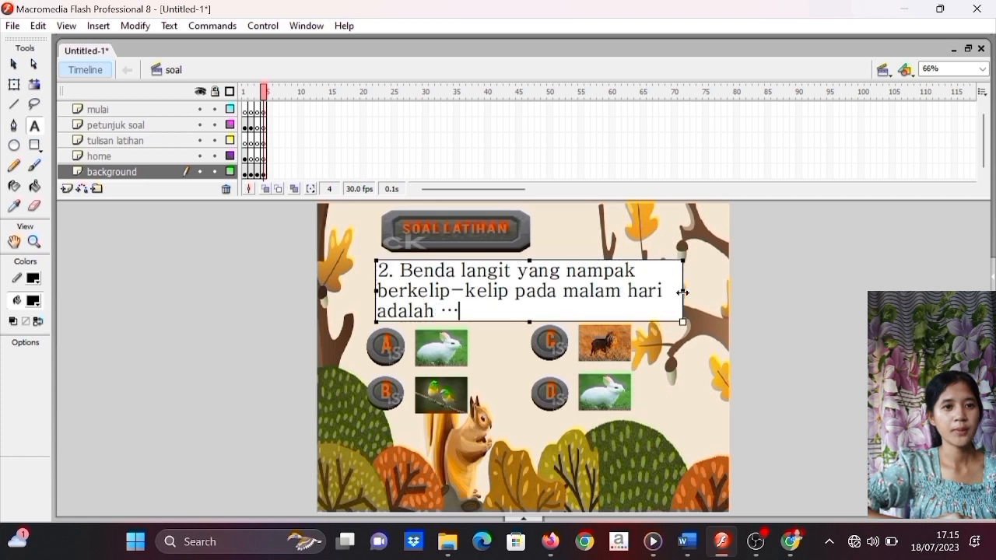
left_click(449, 357)
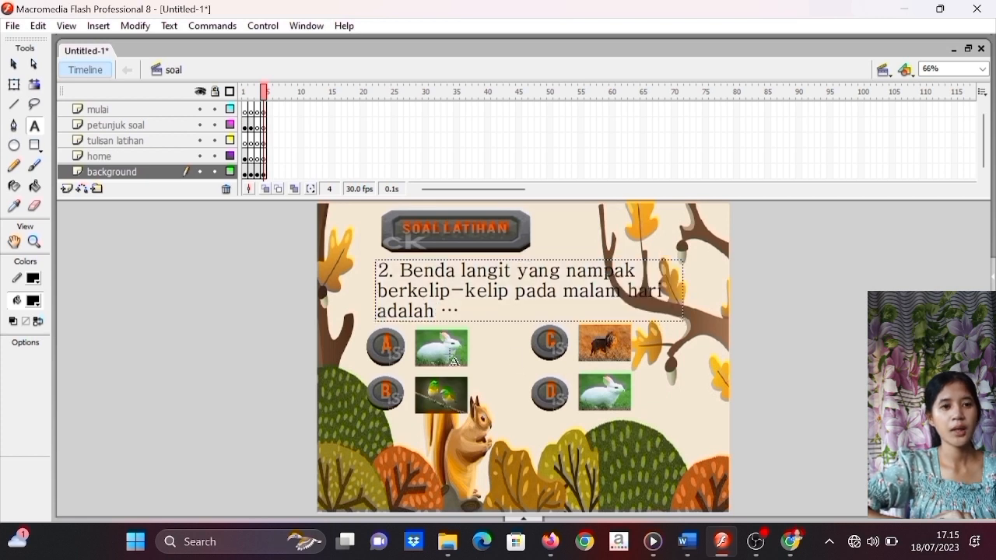
- Delete the four animal pictures beside the A, B, C and D answer buttons on frame 4
left_click(14, 64)
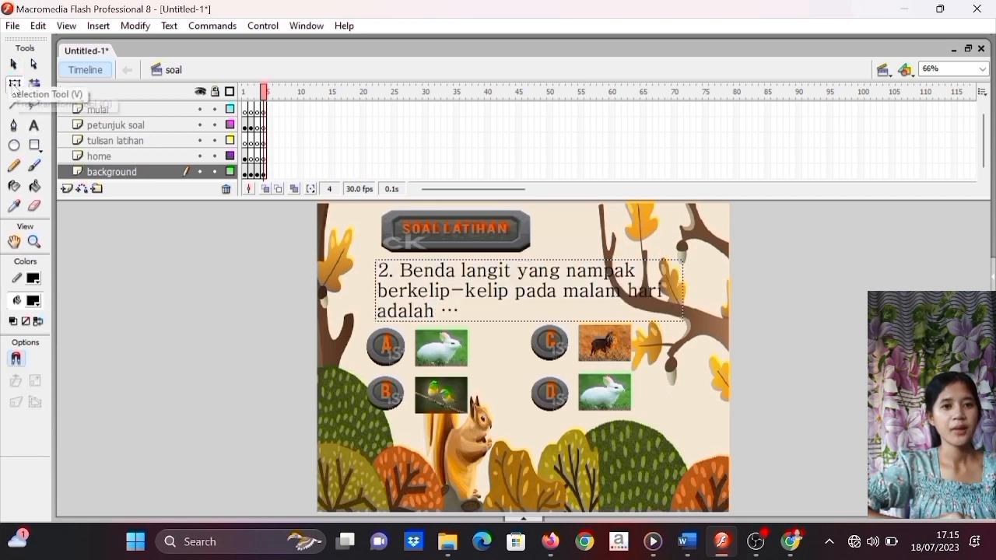
left_click(14, 85)
left_click(432, 359)
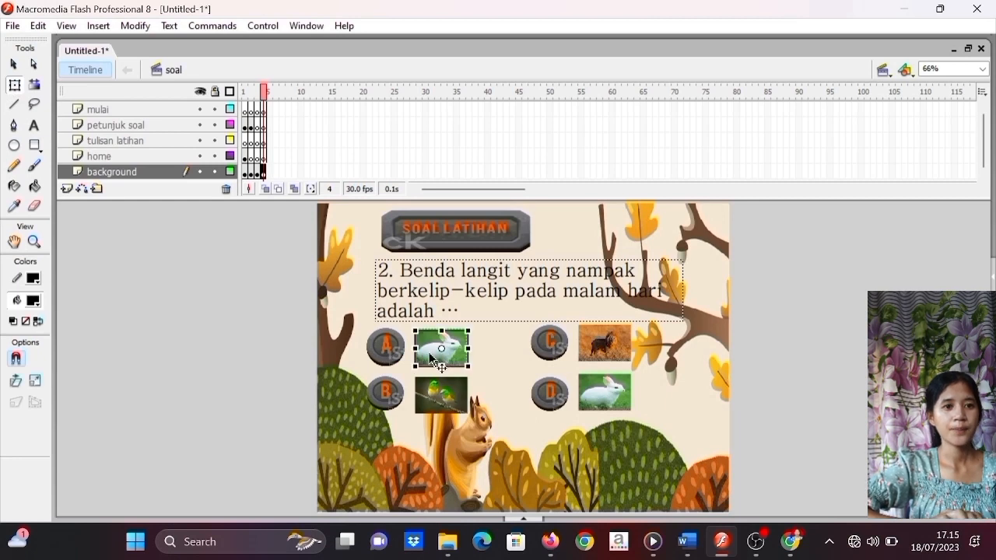
key("Delete")
left_click(448, 388)
key("Delete")
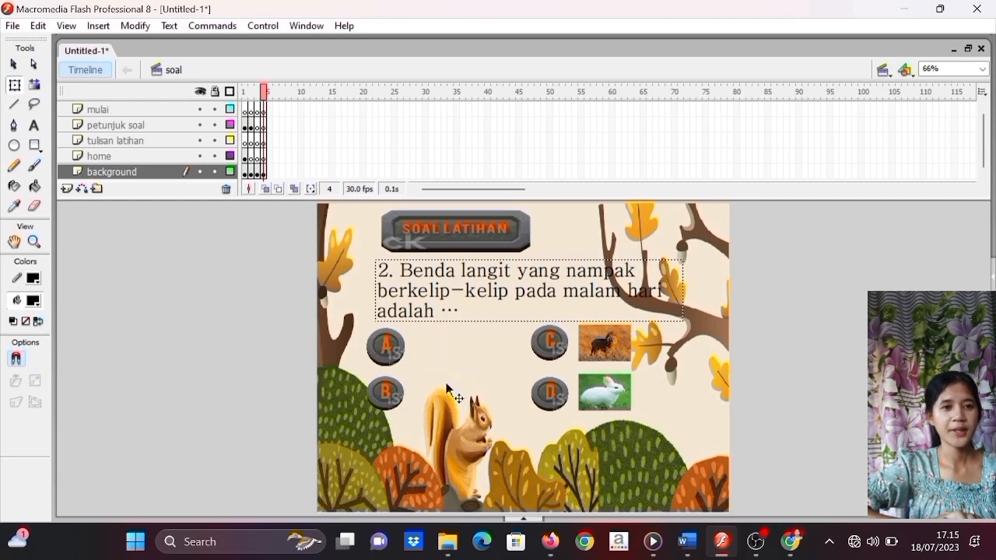
left_click(623, 350)
key("Delete")
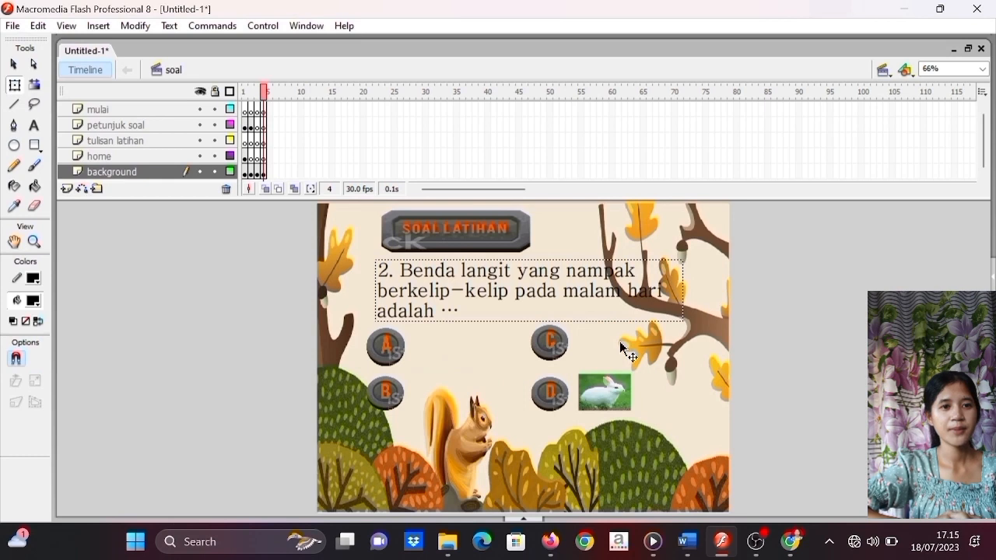
left_click(614, 400)
key("Delete")
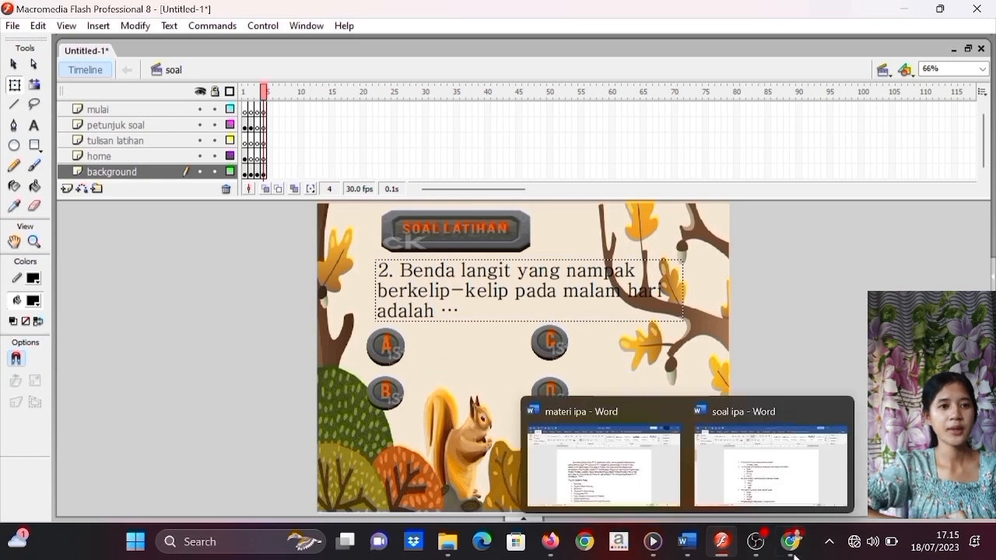
- Copy question 2's option a, "Bulan", from the Word document soal ipa and return to Flash
mouse_move(708, 547)
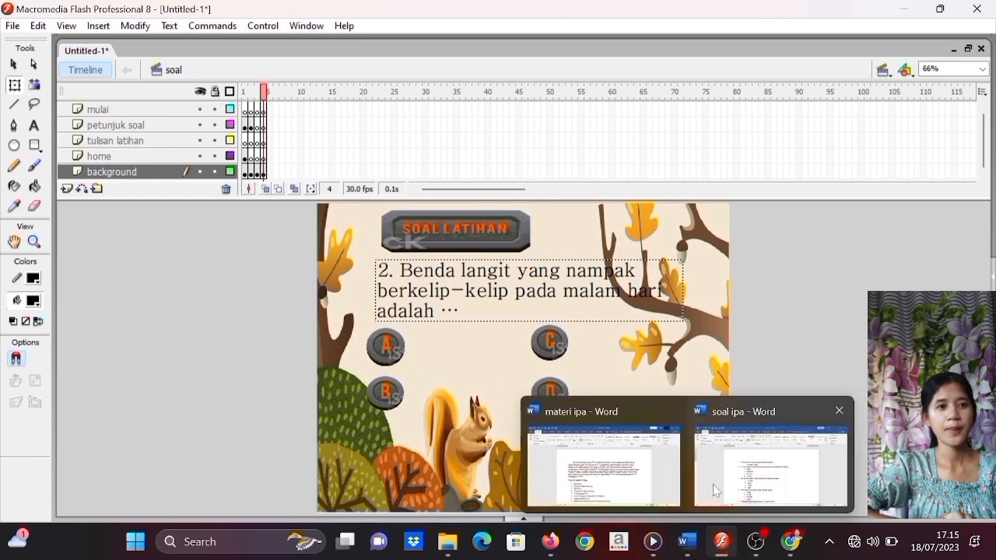
left_click(713, 484)
left_click_drag(340, 281, 374, 283)
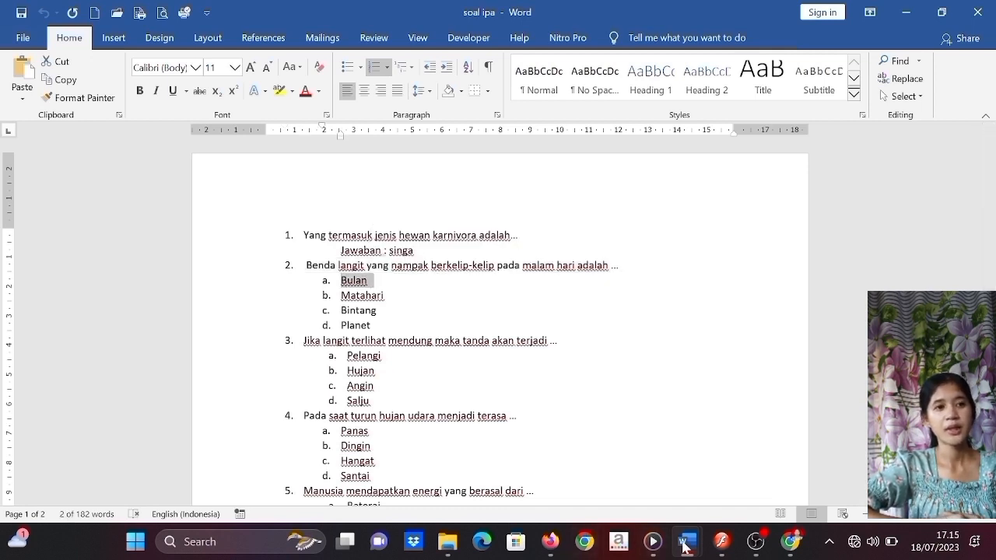
mouse_move(716, 551)
left_click(703, 512)
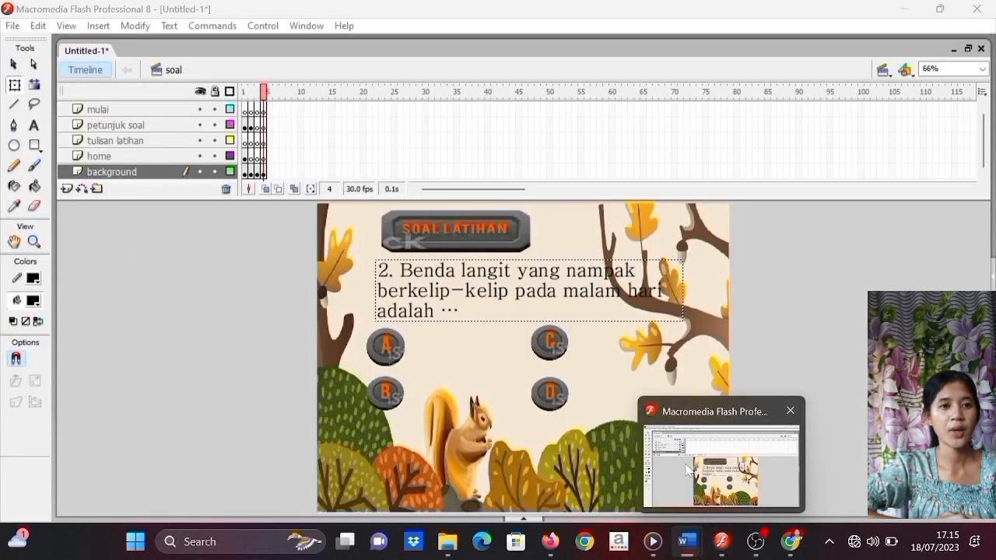
- Add a text box reading "Bulan" beside the A button, without the "a." prefix, and fit it to the word
key("t")
left_click_drag(415, 317, 487, 369)
type("a.Bulan")
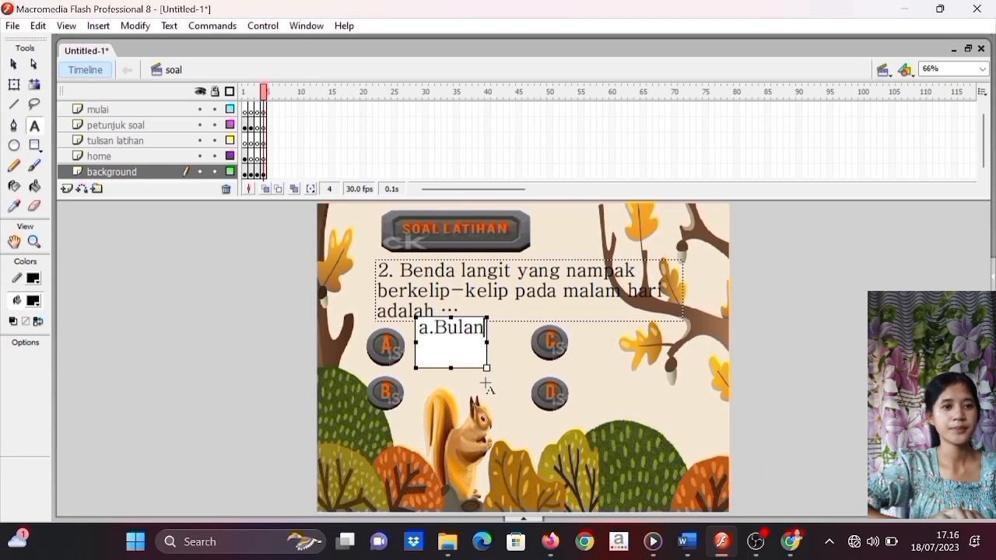
left_click_drag(474, 372, 446, 357)
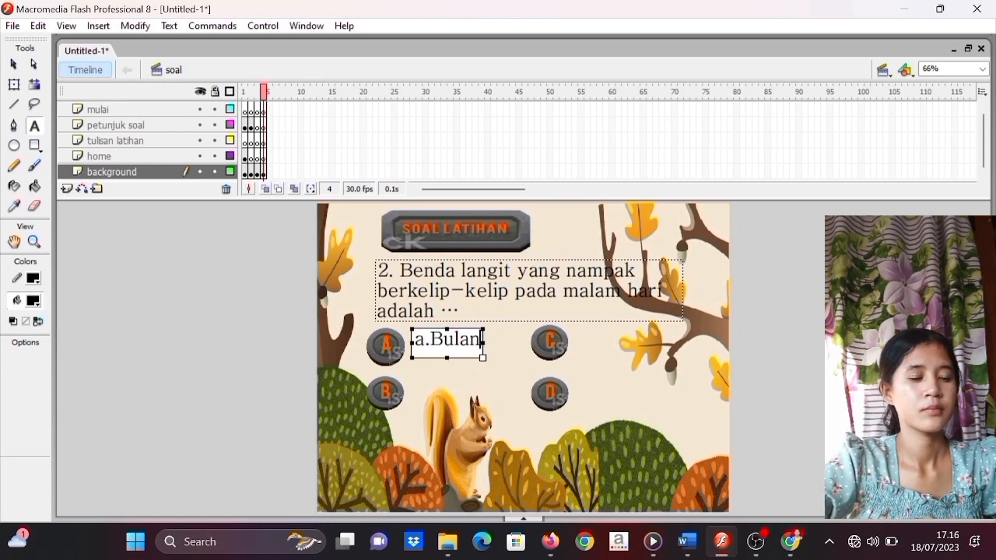
key("BackSpace")
key("BackSpace")
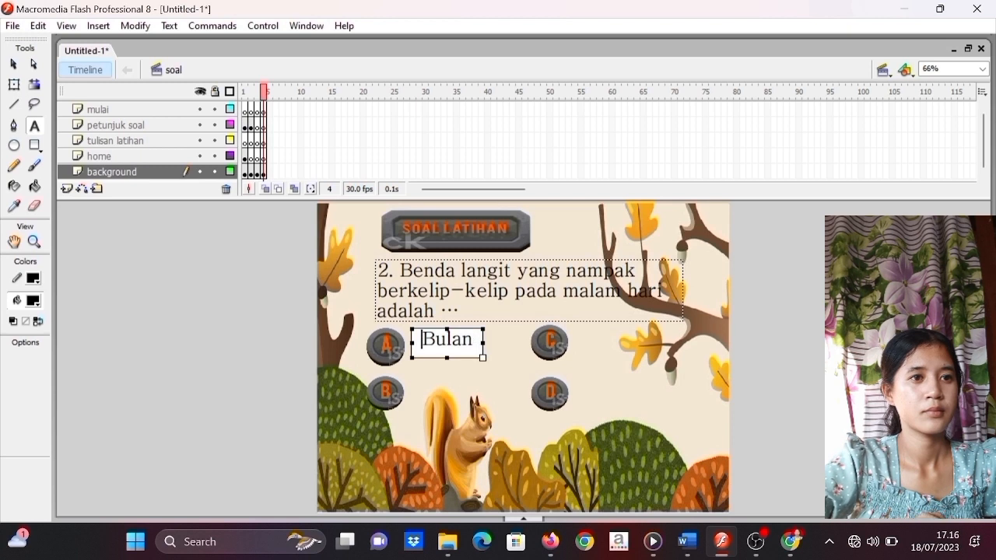
key("Escape")
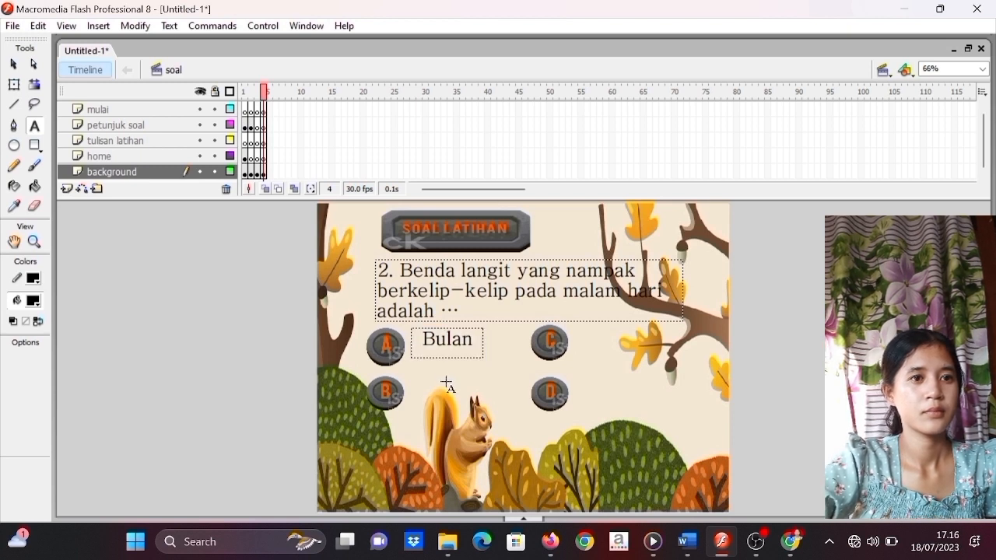
- Draw an empty text box beside the B button and copy option b, "Matahari", from the Word document soal ipa
left_click_drag(415, 362, 477, 400)
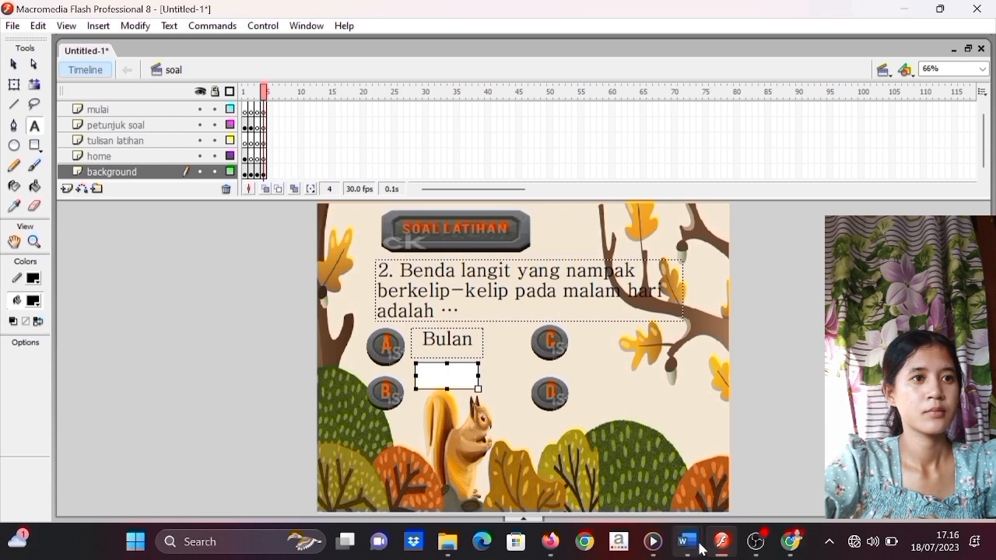
mouse_move(687, 544)
left_click(724, 489)
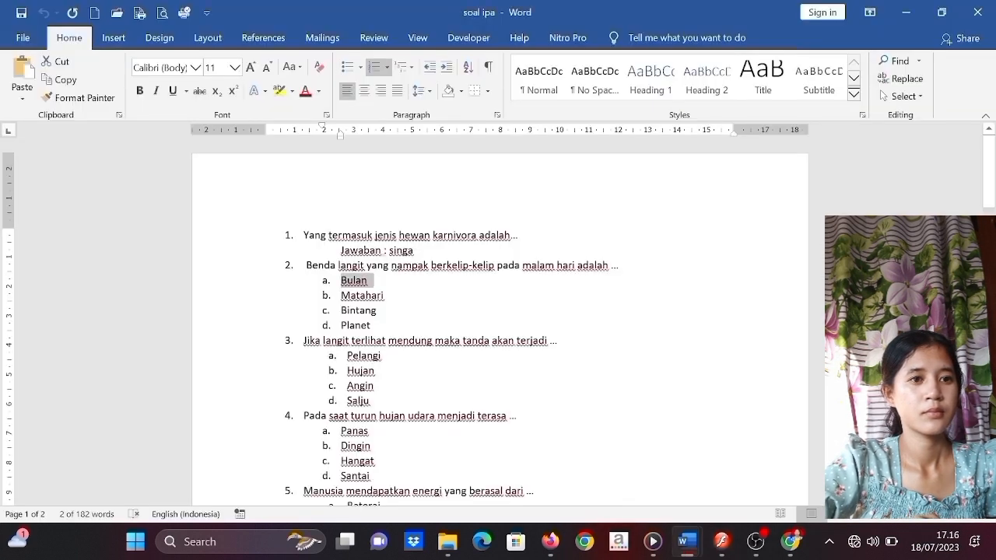
left_click_drag(341, 297, 388, 304)
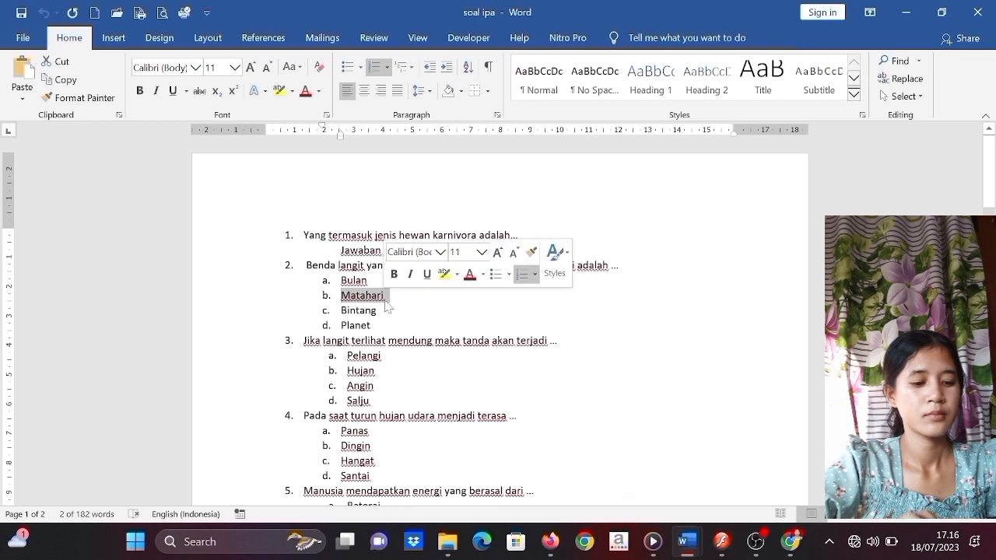
left_click(906, 13)
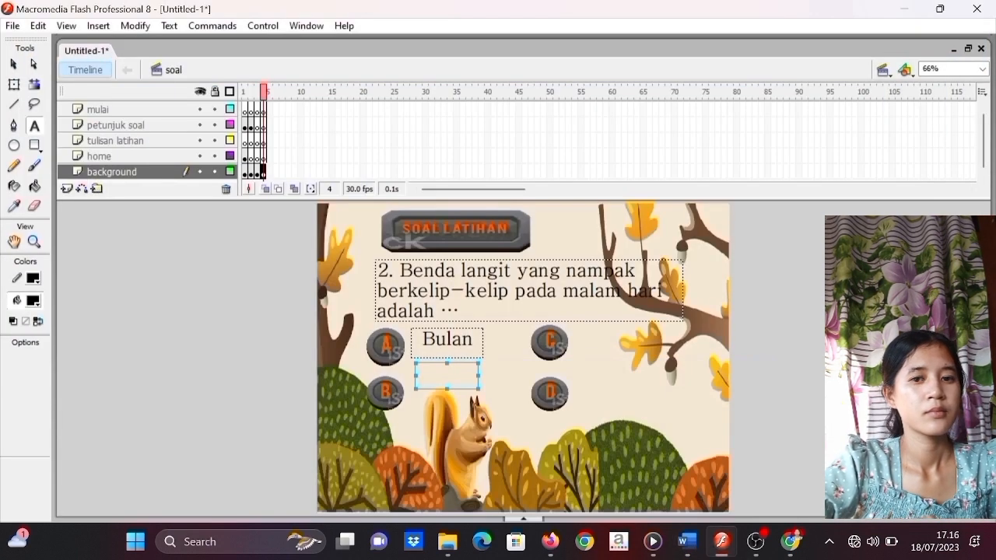
- Fill the text box beside the B button with "Matahari" on one line, without the "b." prefix, and align it with the button
left_click(447, 365)
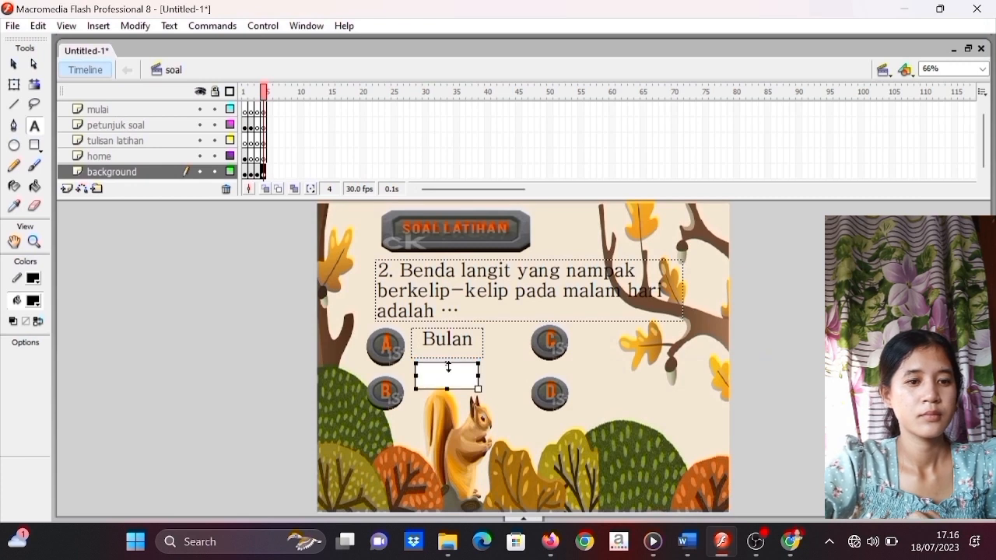
type("b.Matahari")
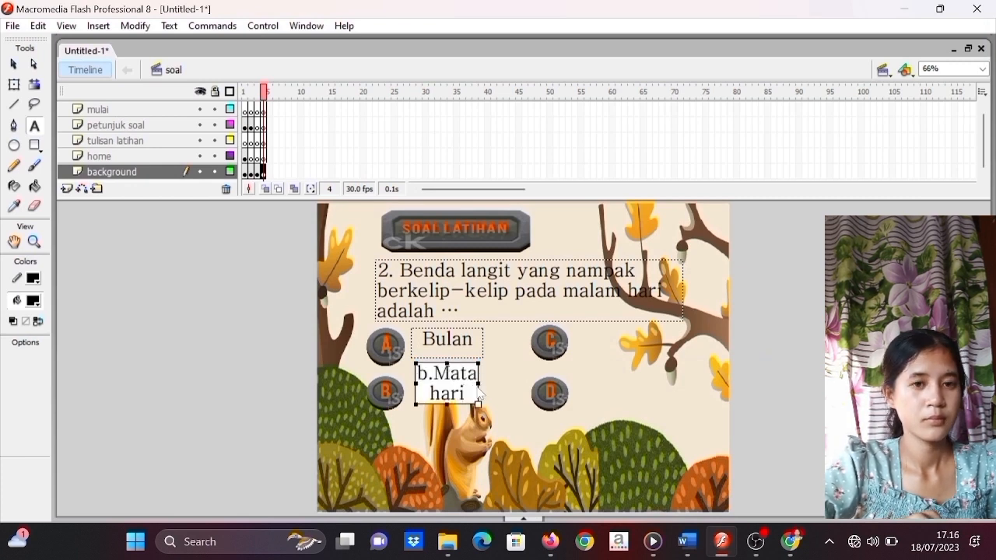
left_click_drag(502, 387, 520, 385)
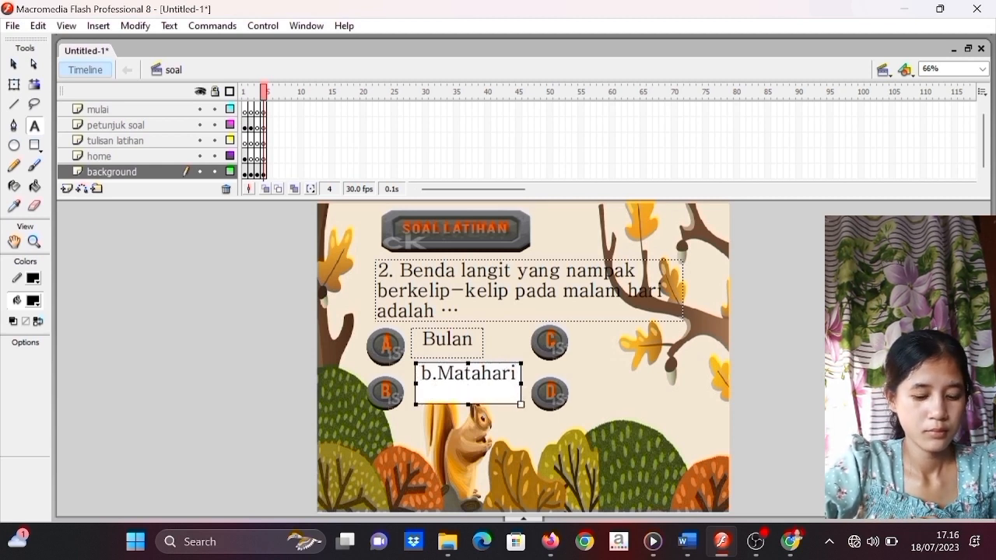
key("BackSpace")
key("BackSpace")
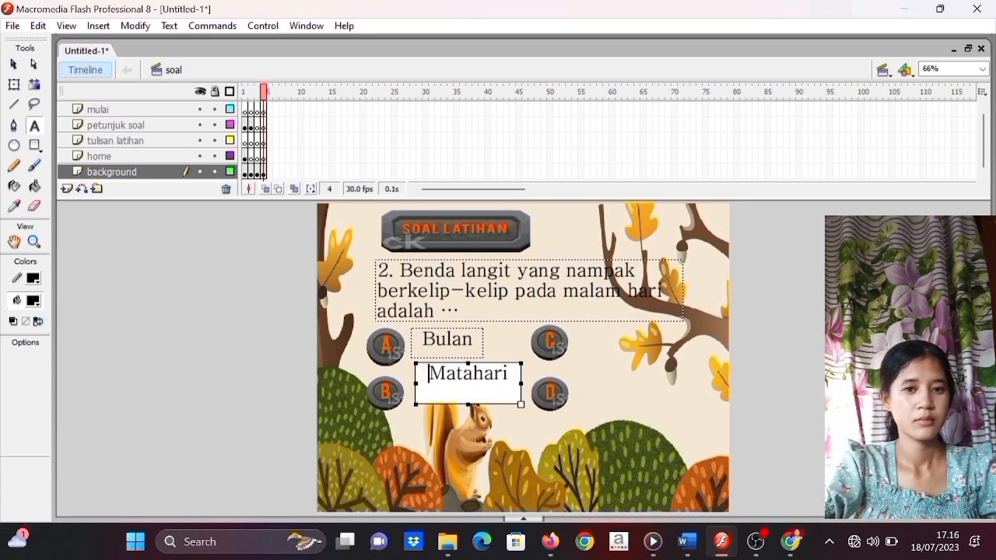
left_click(428, 445)
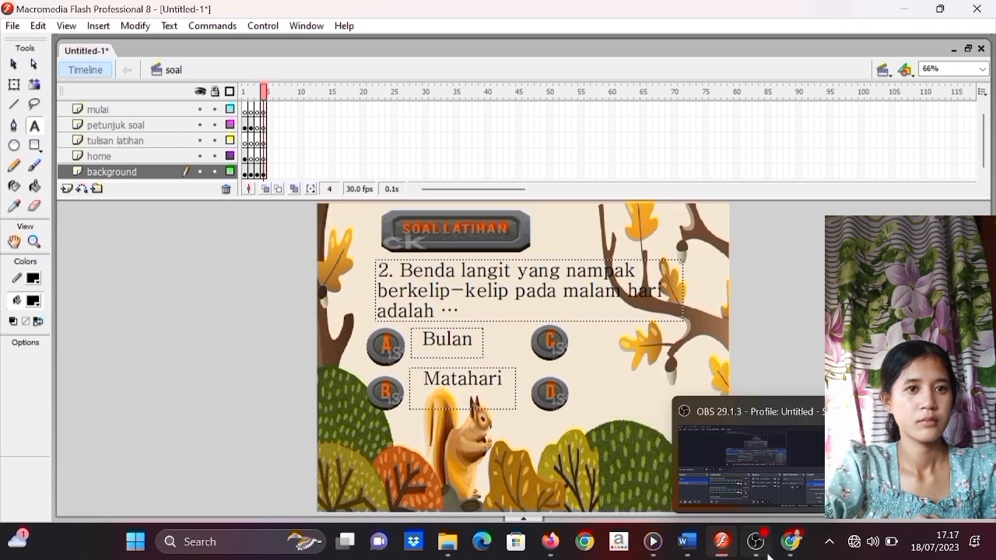
- Switch to the Word document soal ipa for question 2's remaining answer options
mouse_move(795, 554)
mouse_move(688, 543)
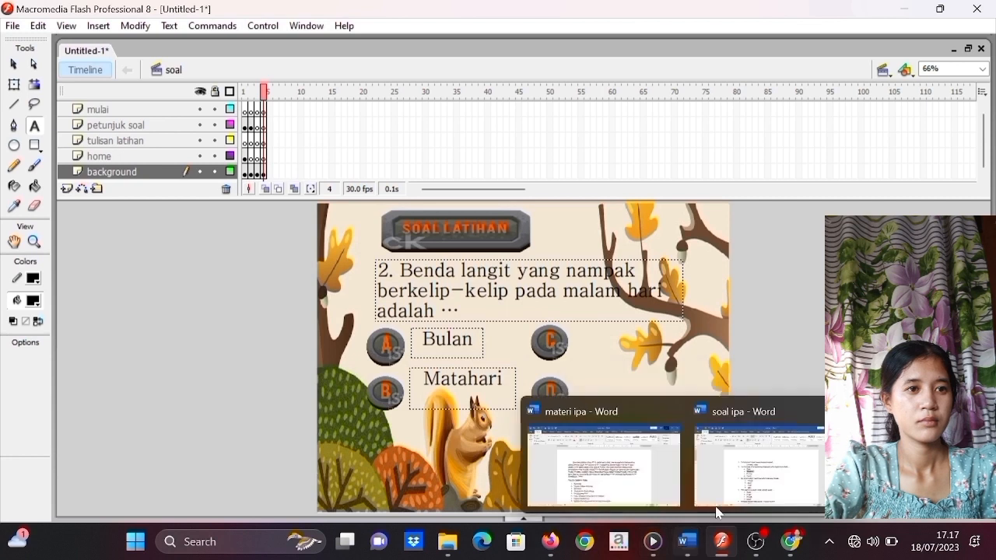
left_click(720, 505)
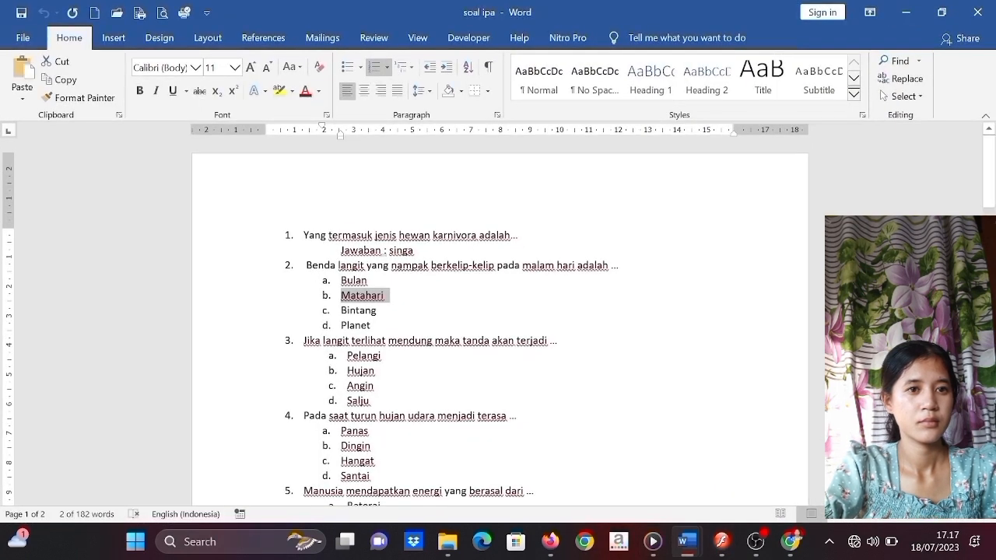
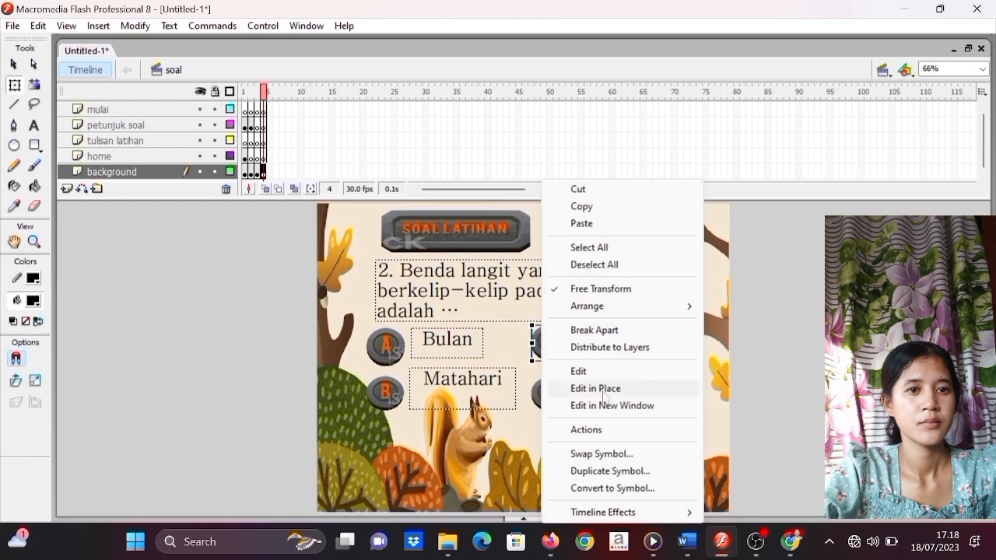
- Add the line "benar++;" before nextFrame() in the release script of question 2's C button
left_click(586, 430)
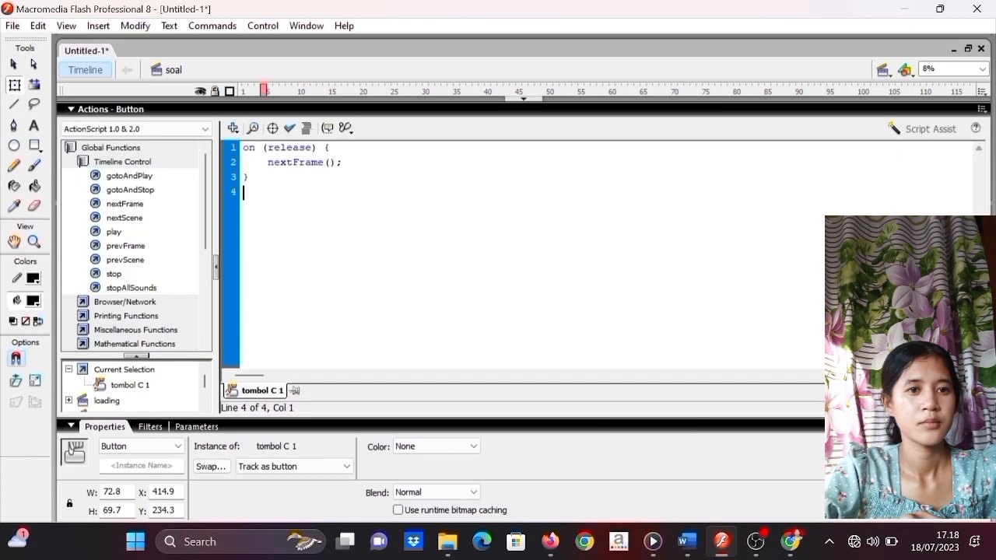
left_click(330, 147)
key("Return")
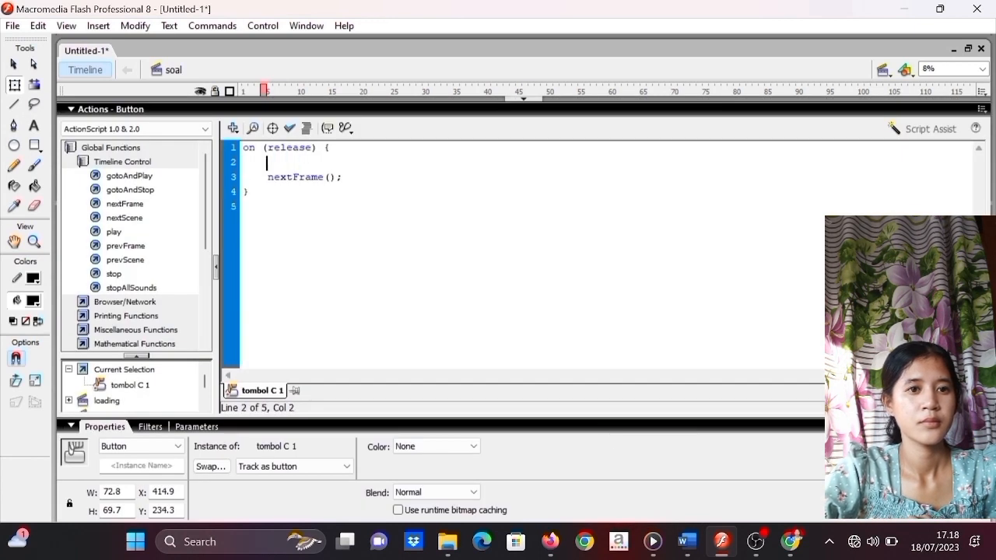
type("benar")
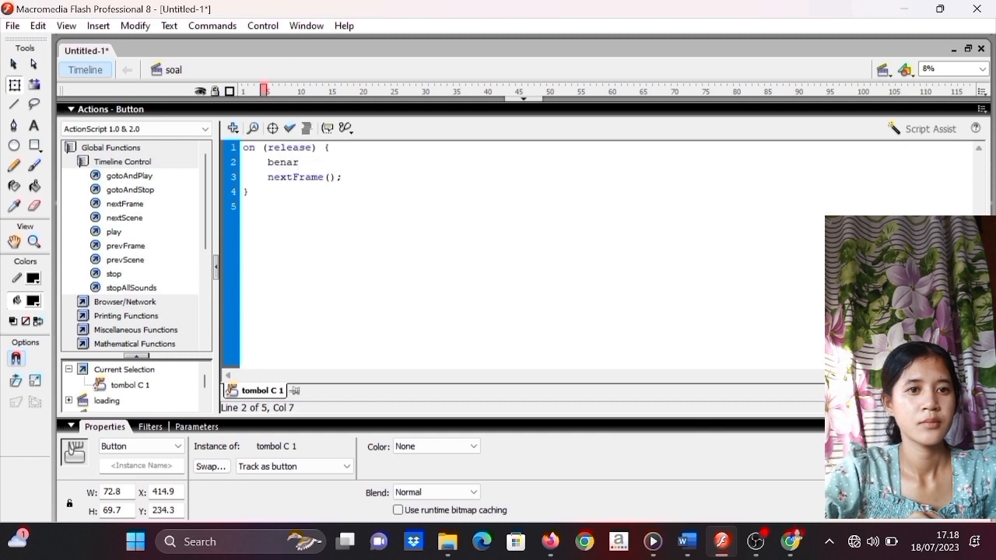
type("++")
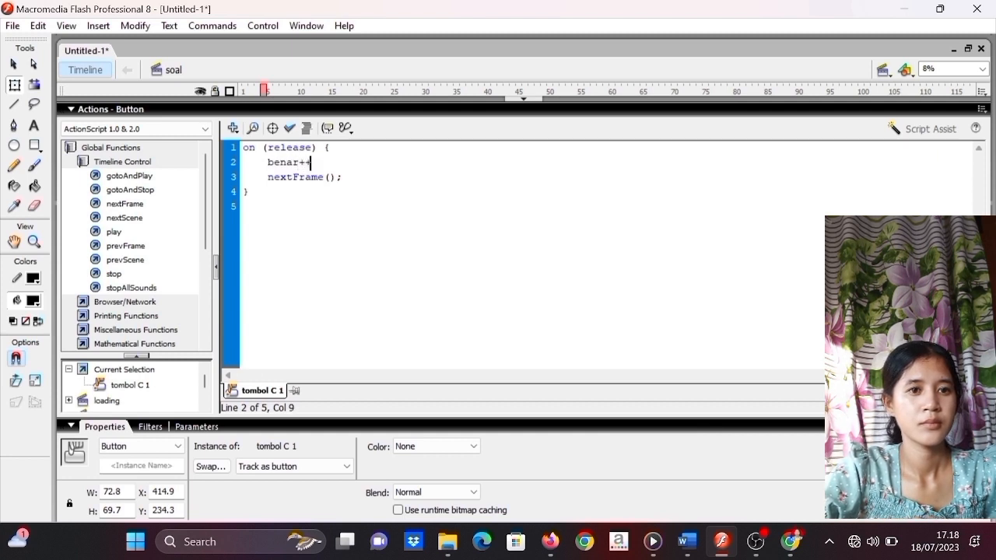
type(";")
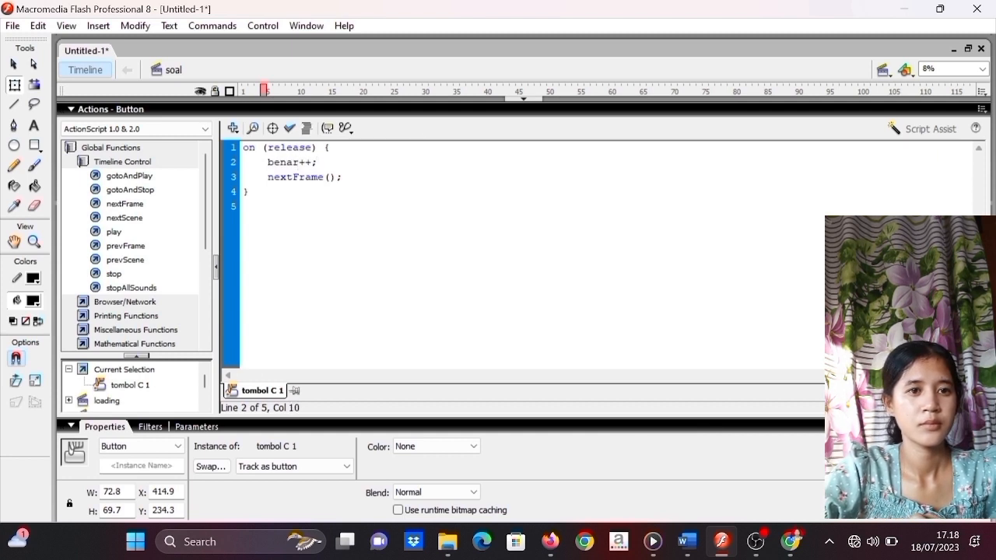
left_click(511, 99)
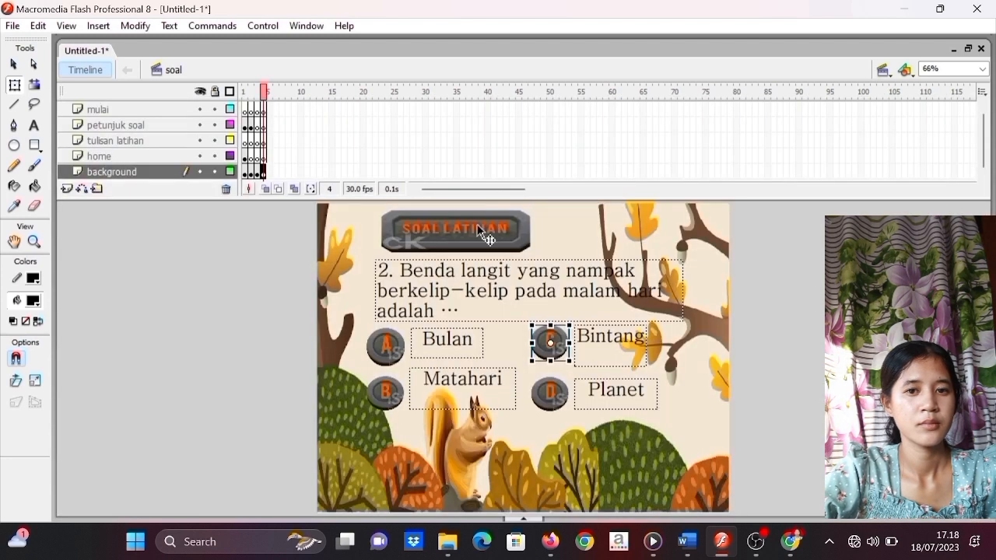
- Insert keyframes at frame 5 on the layers from mulai through background
left_click_drag(270, 109, 271, 170)
right_click(272, 170)
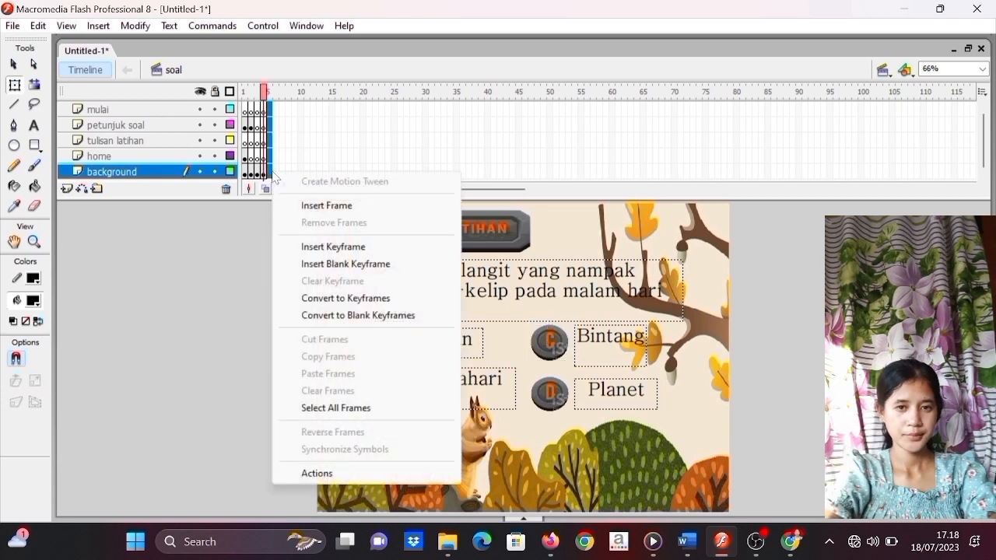
left_click(325, 251)
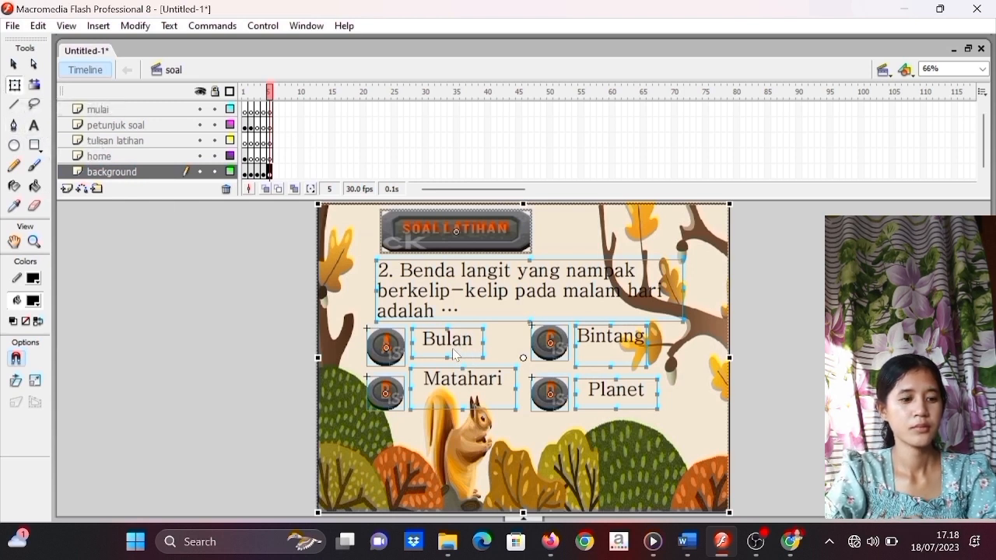
- Clear the text beside the A button and the question text on frame 5, keeping both text boxes
left_click(34, 126)
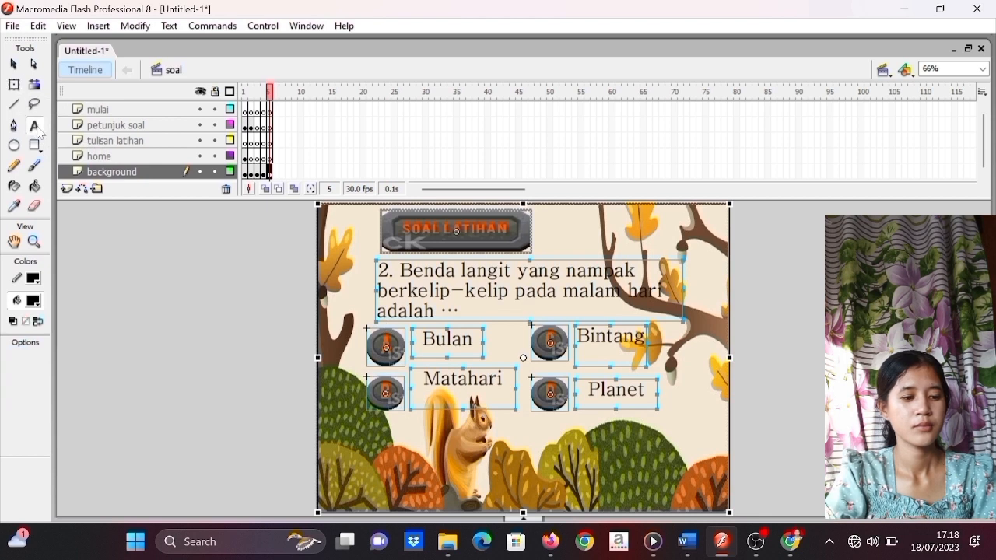
left_click(467, 342)
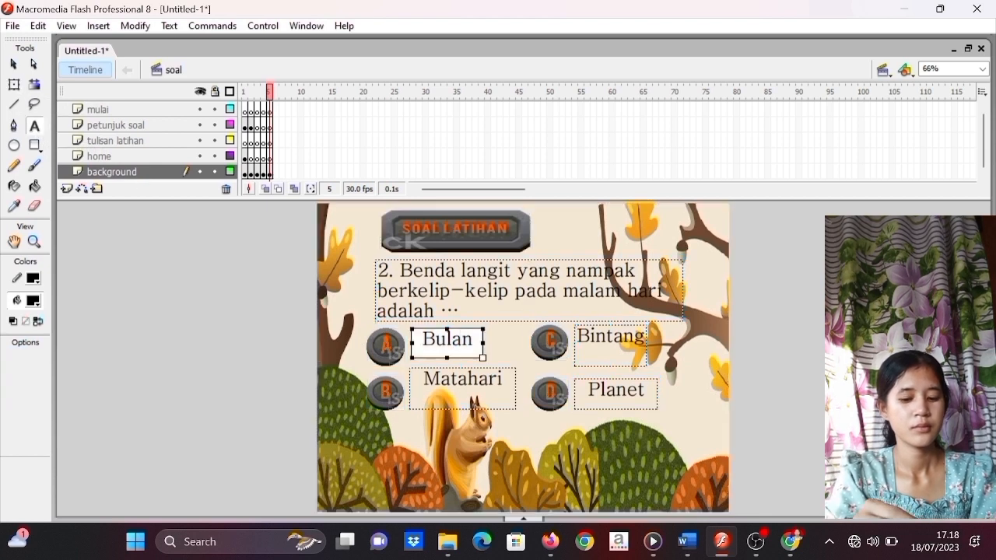
left_click_drag(477, 350, 401, 352)
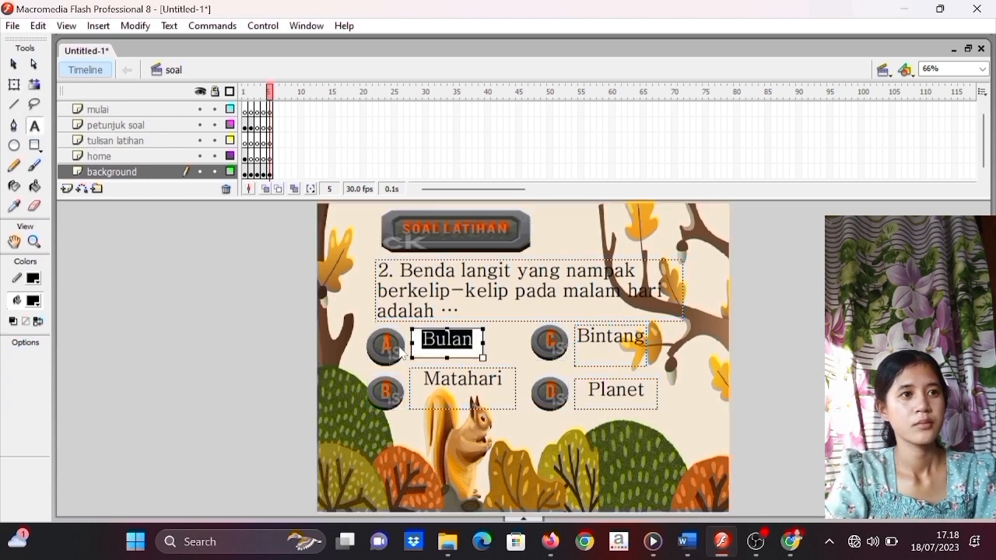
key("BackSpace")
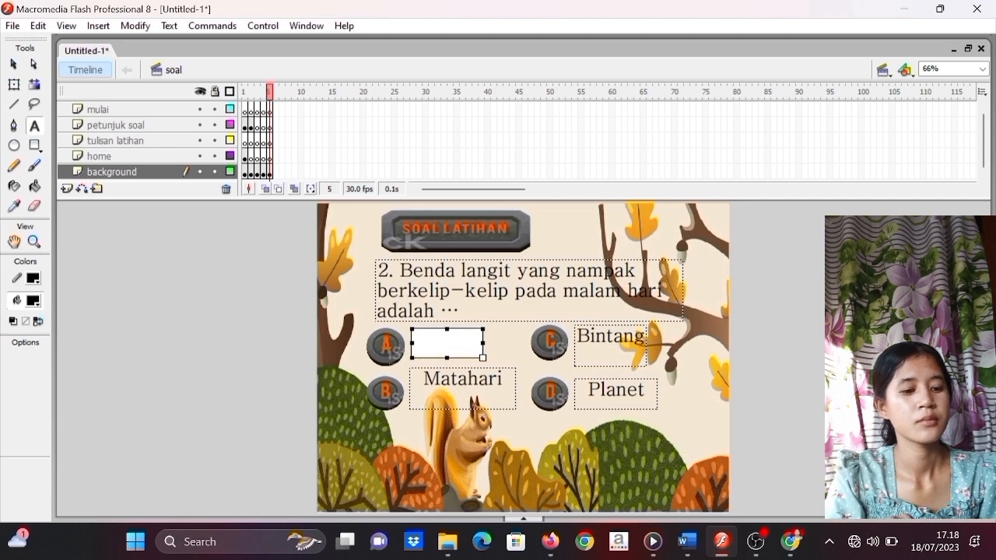
left_click_drag(378, 270, 464, 309)
key("BackSpace")
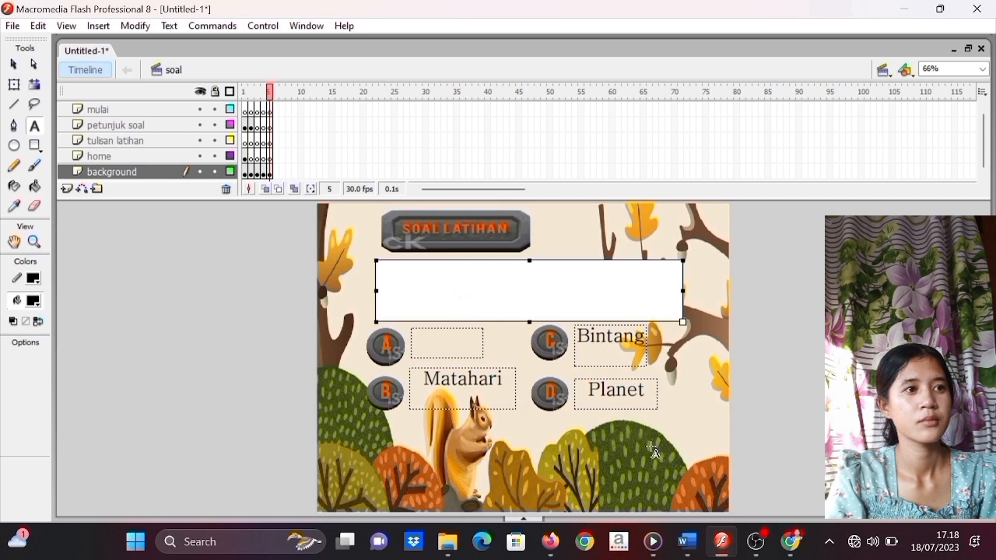
- Copy question 3 from the Word document soal ipa and fill the question box with "3.Jika langit terlihat mendung maka tanda akan terjadi …"
mouse_move(703, 543)
left_click(759, 459)
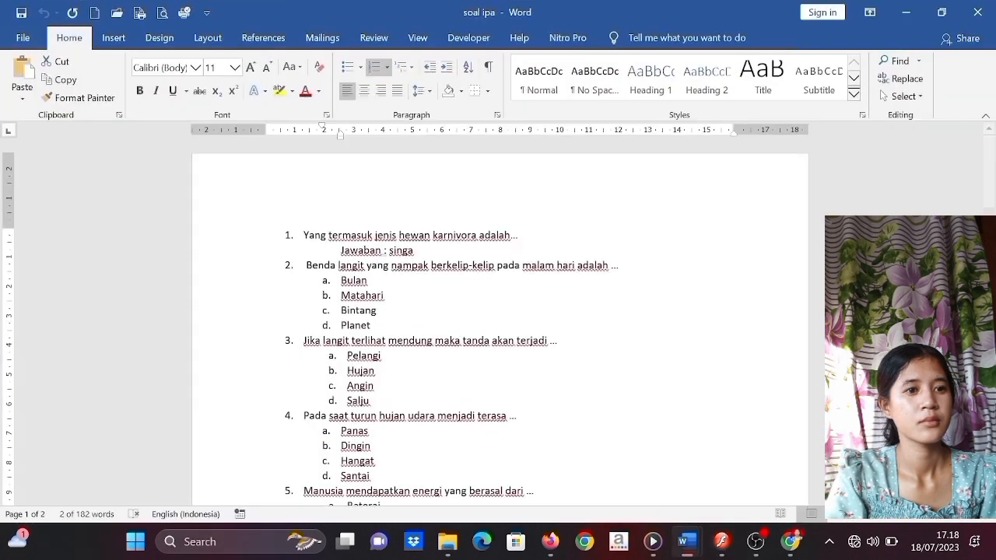
left_click_drag(304, 340, 564, 346)
key("ctrl+c")
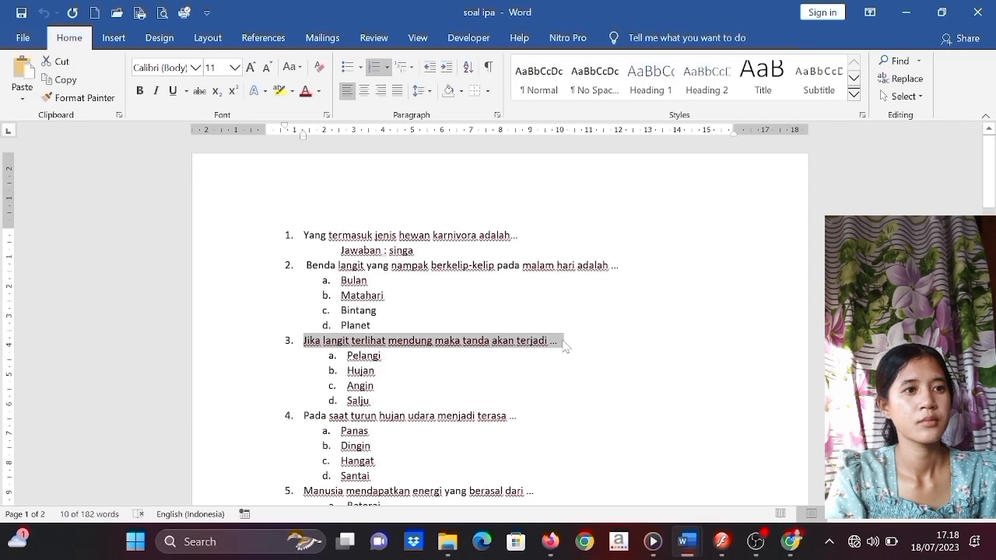
left_click(907, 15)
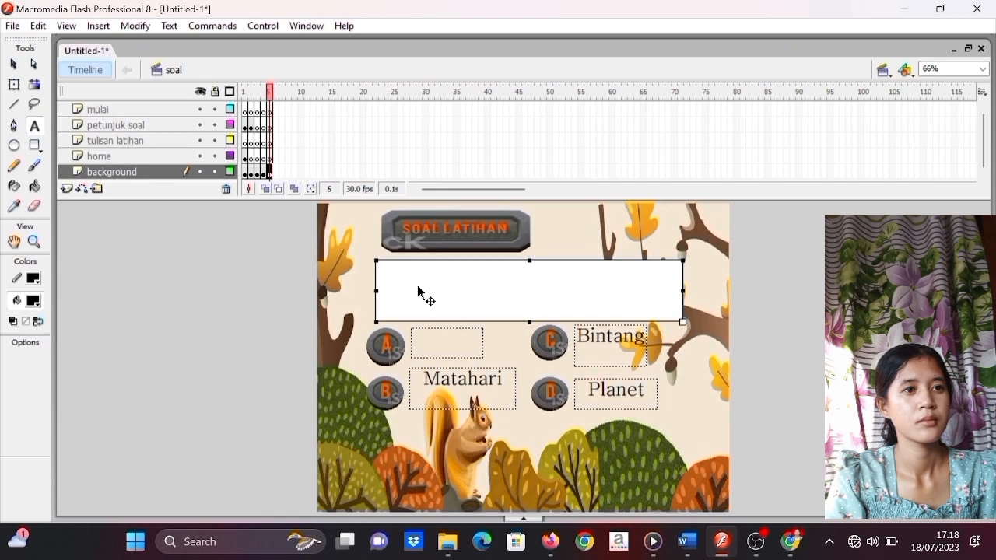
type("3.Jika langit terlihat mendung maka tanda akan terjadi …")
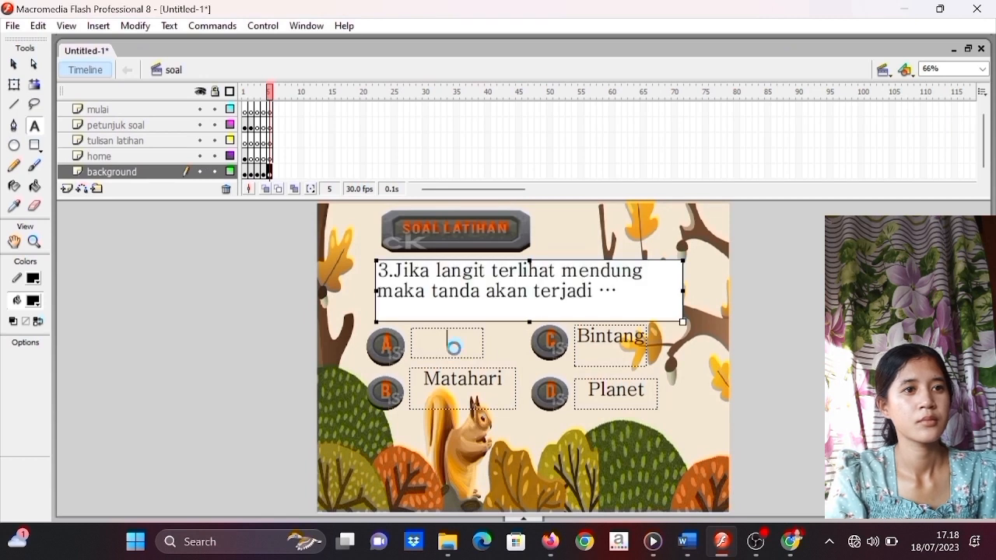
- Copy question 3's option a, "Pelangi", from the Word document soal ipa and return to Flash
mouse_move(687, 541)
left_click(724, 484)
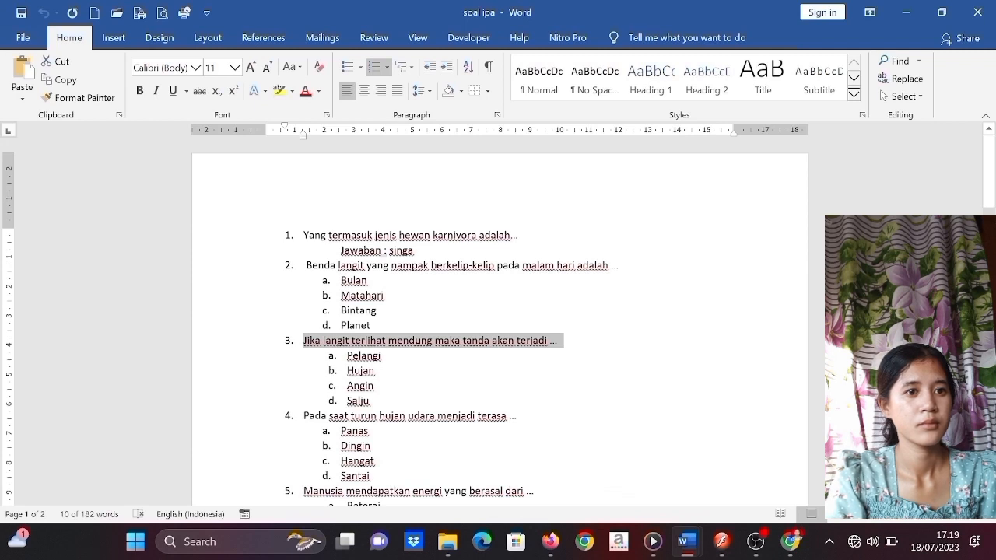
triple_click(363, 356)
key("ctrl+v")
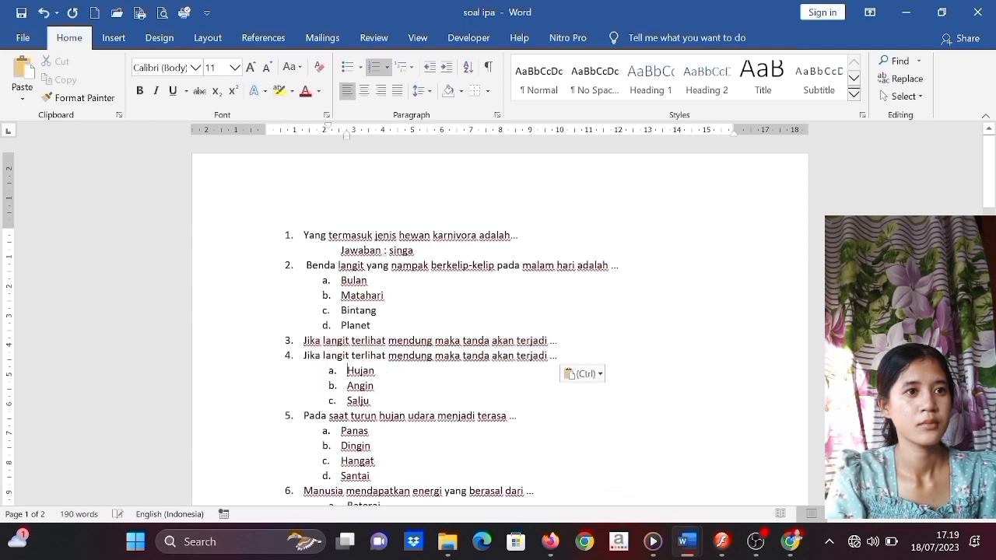
key("ctrl+z")
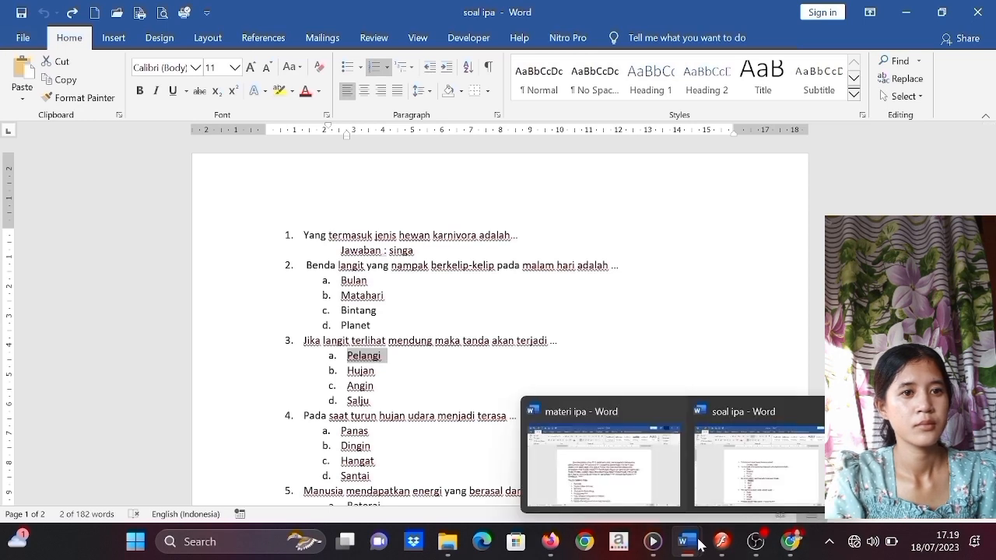
mouse_move(723, 542)
left_click(723, 486)
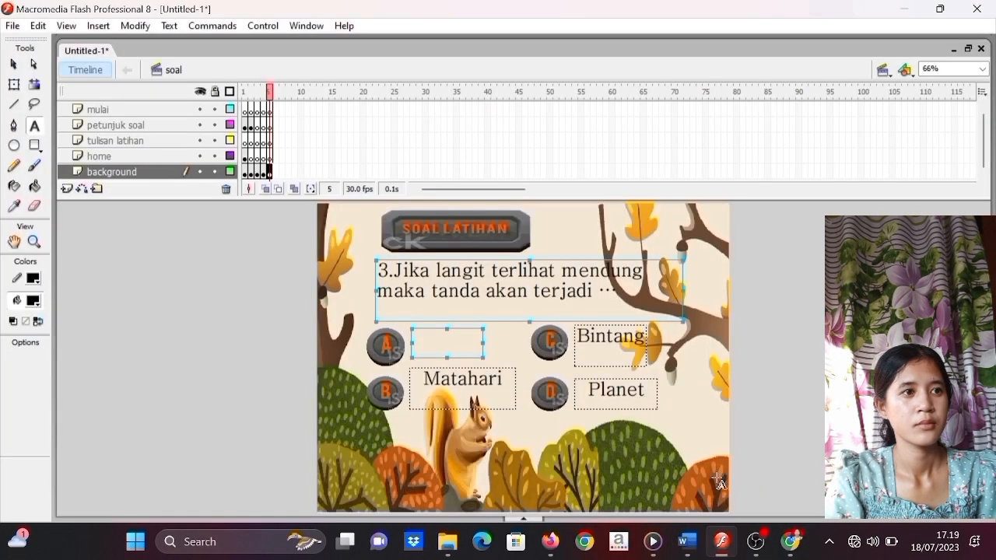
- Fill the text box beside the A button with "Pelangi", without the "a." prefix, and widen it to fit one line
left_click(465, 345)
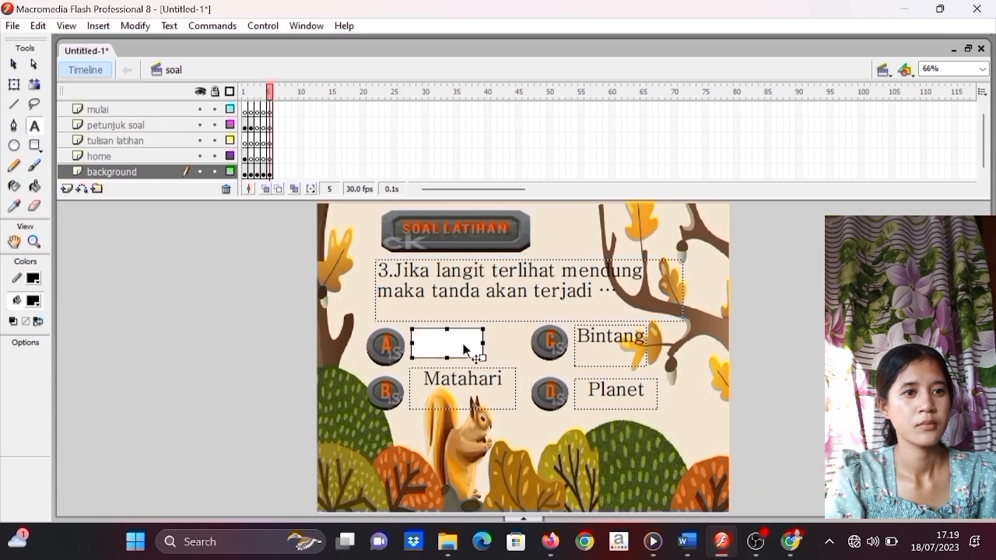
type("a.Pelangi")
left_click_drag(484, 355, 508, 352)
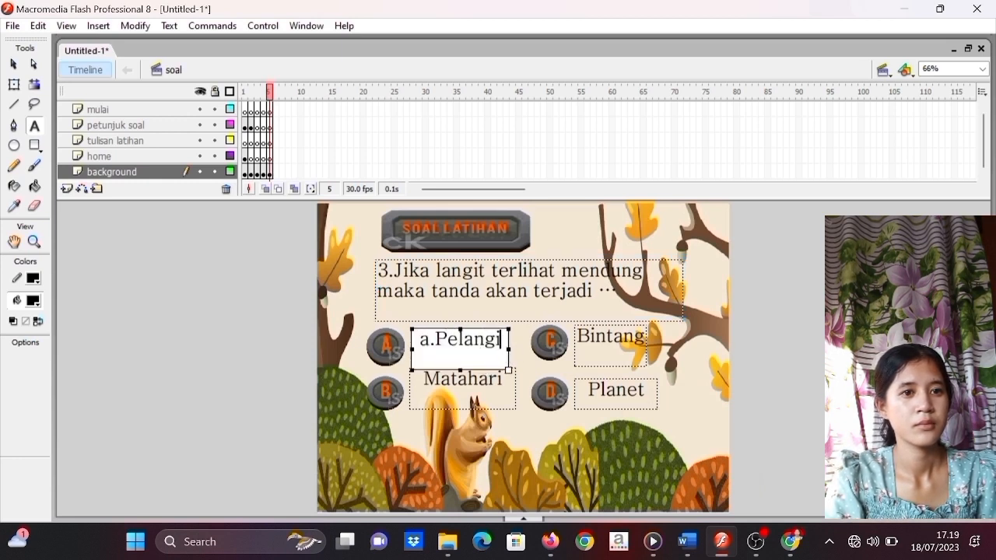
key("BackSpace")
key("BackSpace")
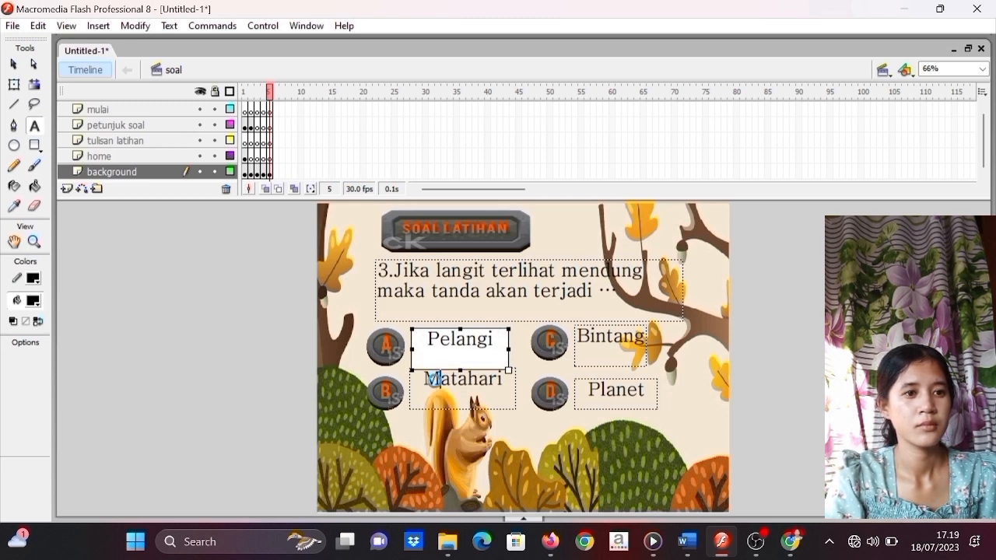
- Clear the text box beside the B button and copy question 3's option b, "Hujan", from the Word document soal ipa
left_click(434, 379)
left_click_drag(505, 381, 421, 381)
key("BackSpace")
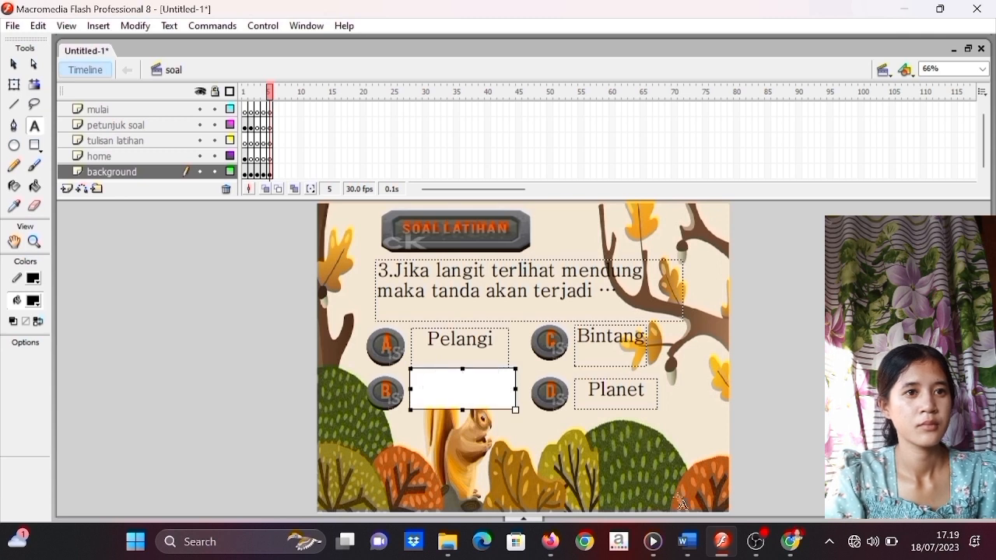
mouse_move(686, 542)
left_click(751, 467)
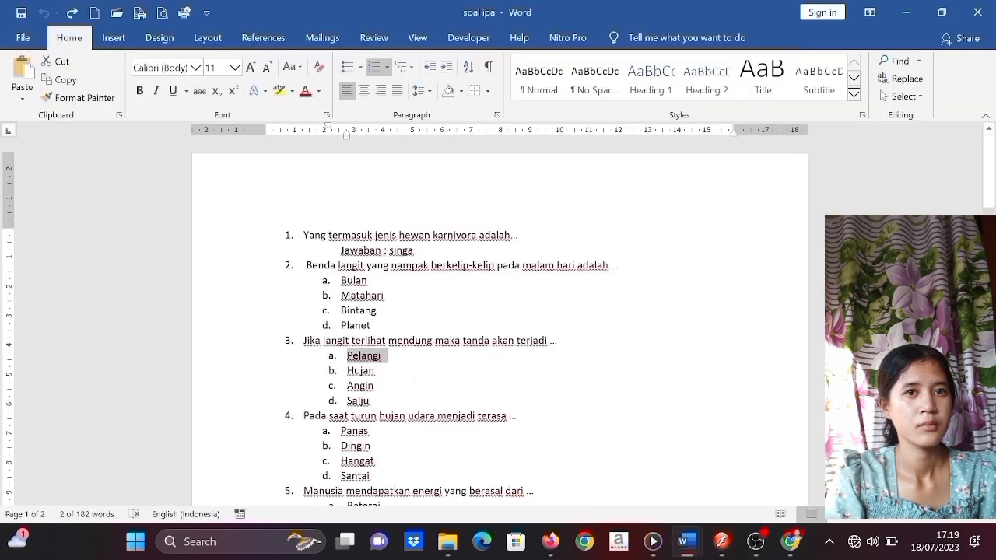
left_click(372, 372)
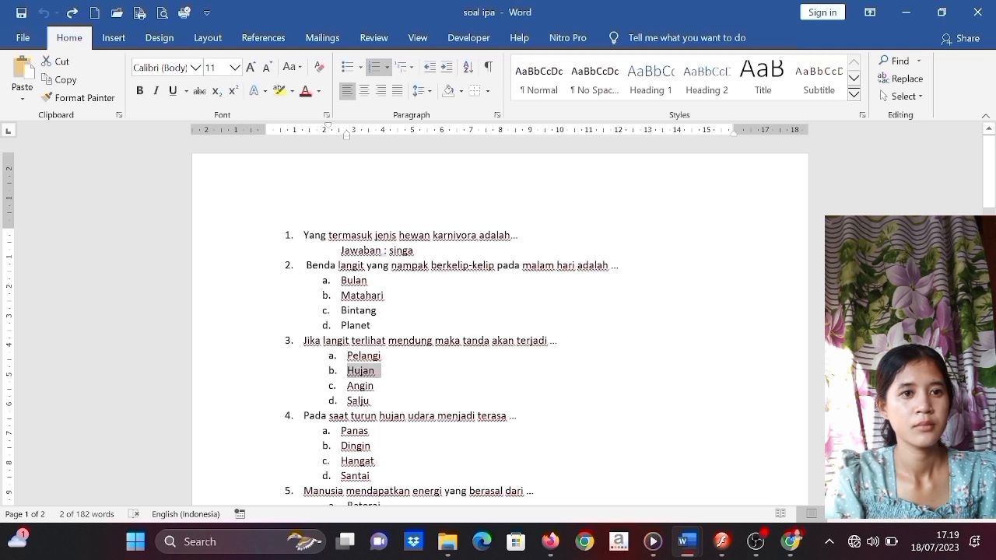
left_click(905, 22)
- Fill the text box beside the B button with "Hujan", without the "b." prefix
left_click(466, 382)
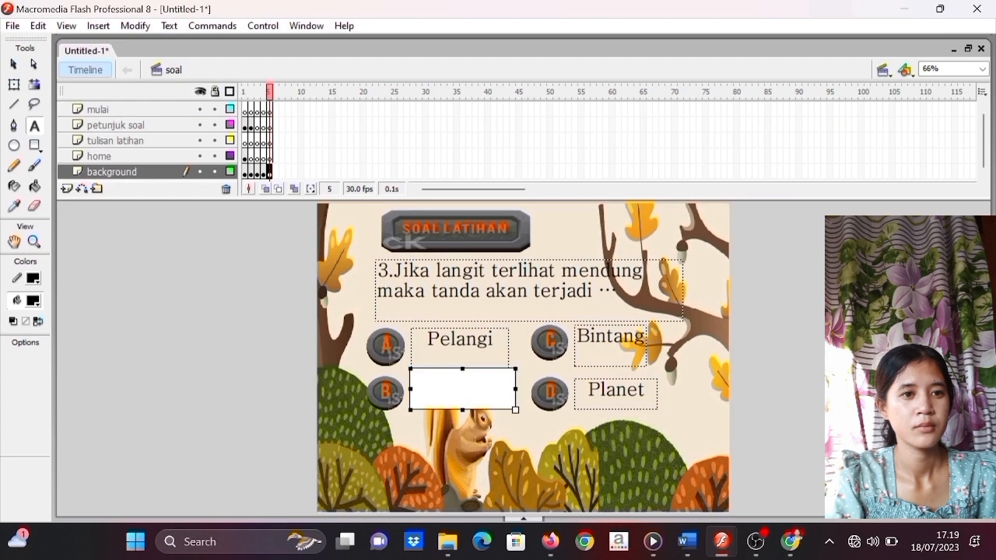
type("b.Hujan")
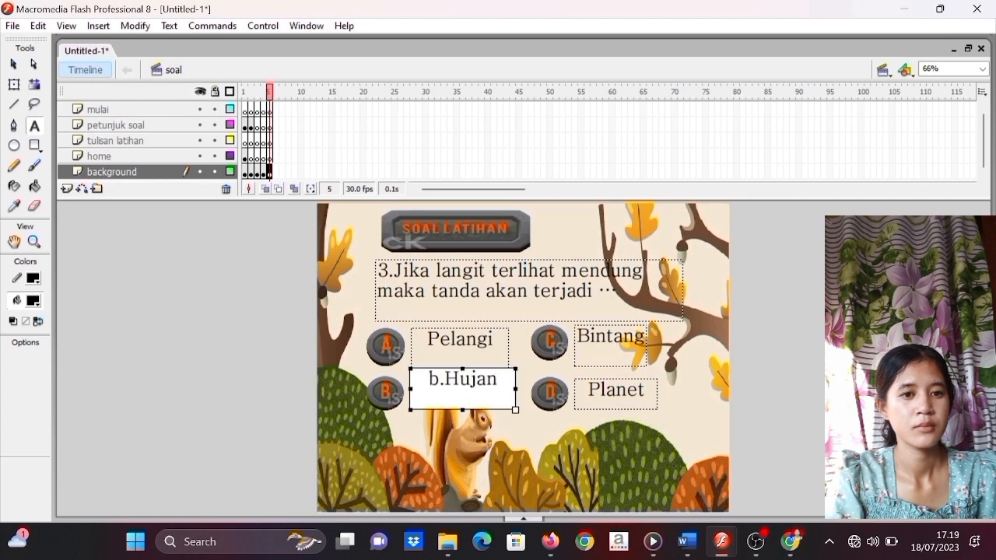
key("BackSpace")
key("BackSpace")
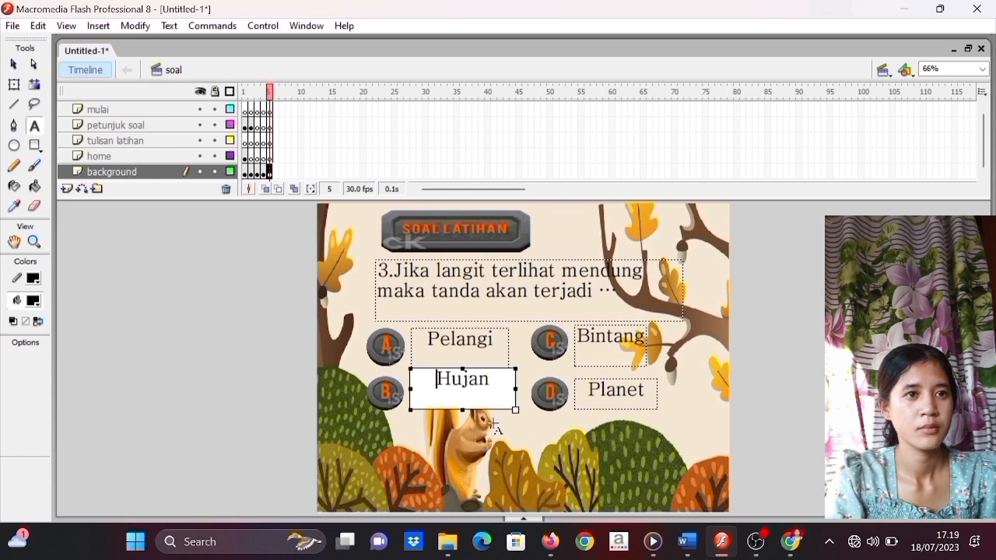
- Select the text "Bintang" beside the C button for replacement and switch to the Word document soal ipa
left_click(590, 336)
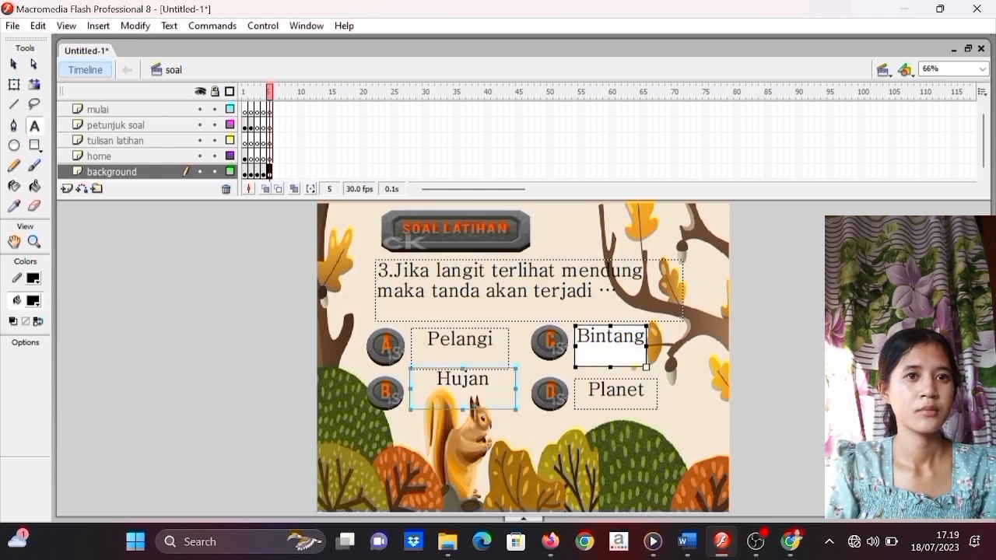
left_click_drag(585, 343, 644, 344)
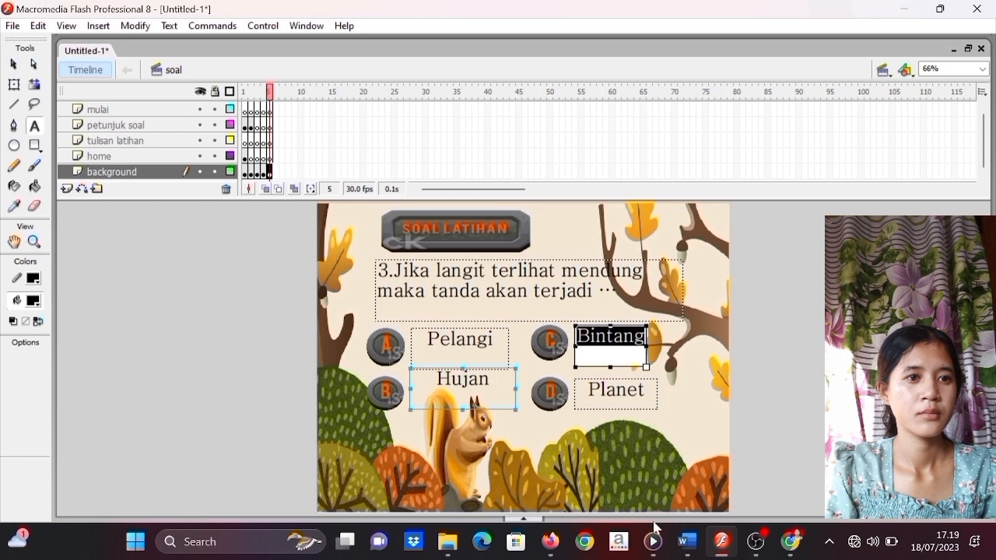
mouse_move(686, 542)
left_click(727, 472)
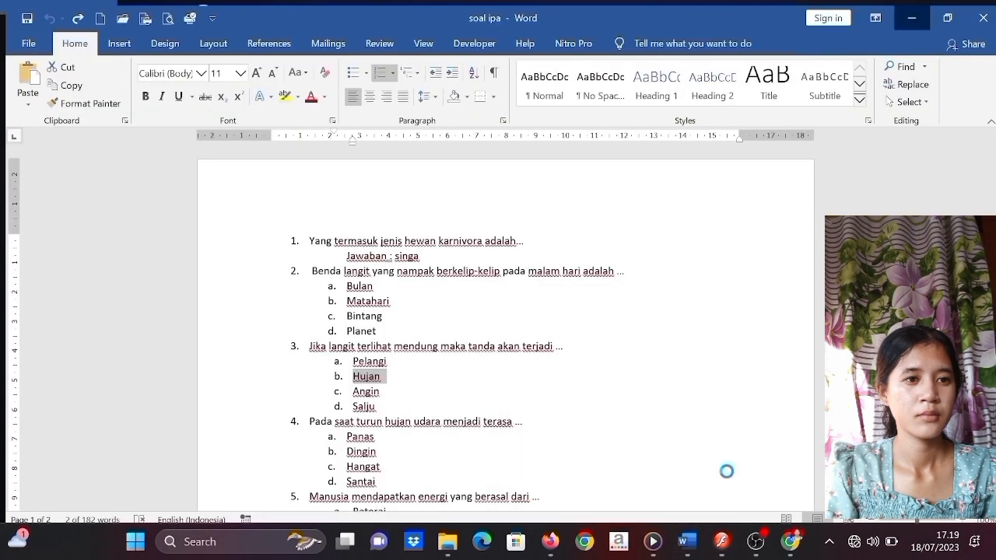
left_click_drag(347, 385, 370, 402)
type("Hujan")
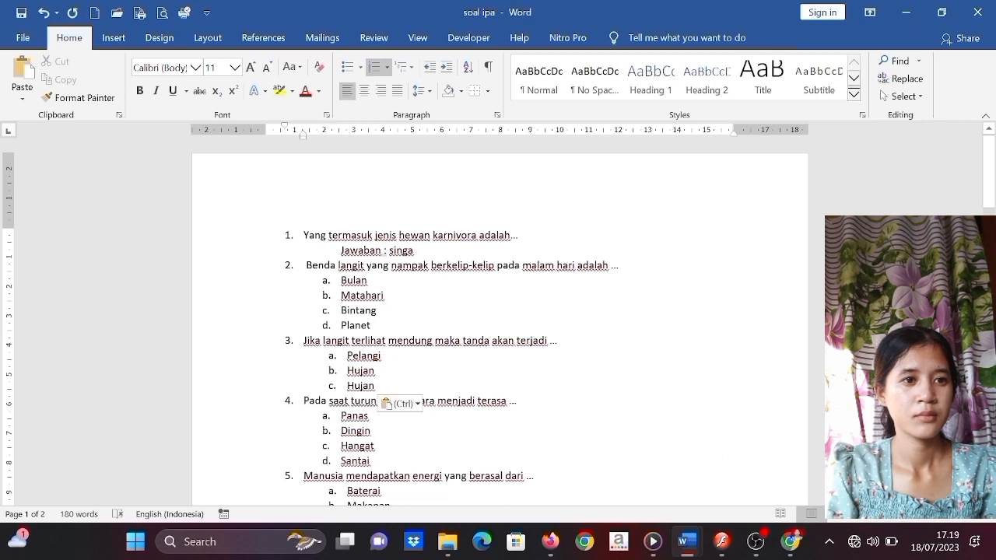
key("ctrl+z")
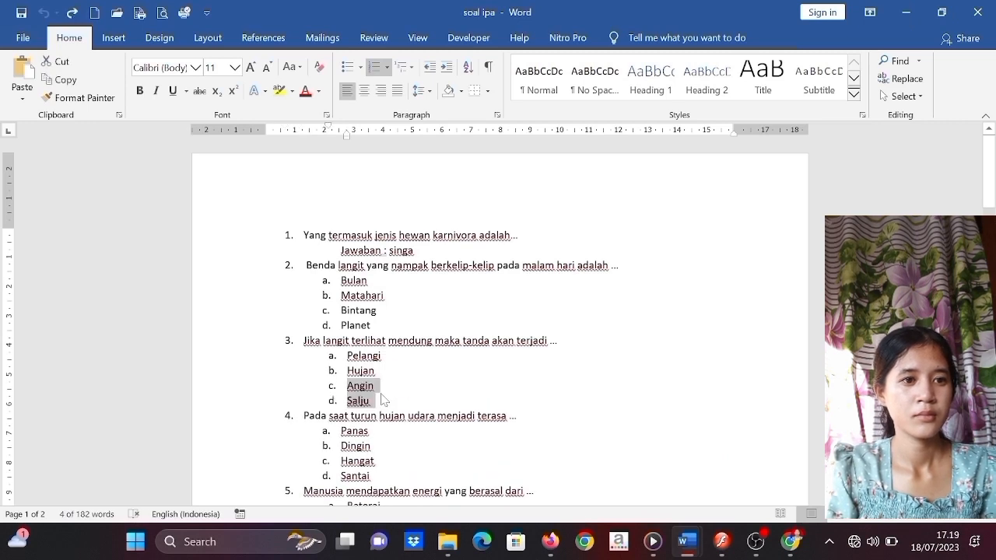
- Copy question 3's option c, "Angin", from the Word document soal ipa and return to the Flash project
left_click(383, 400)
left_click_drag(347, 385, 380, 393)
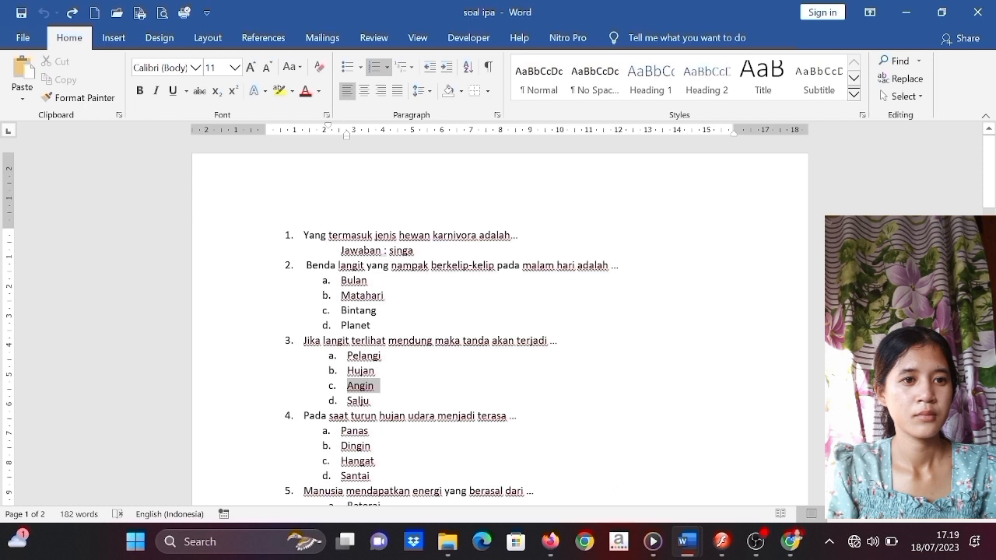
left_click(906, 12)
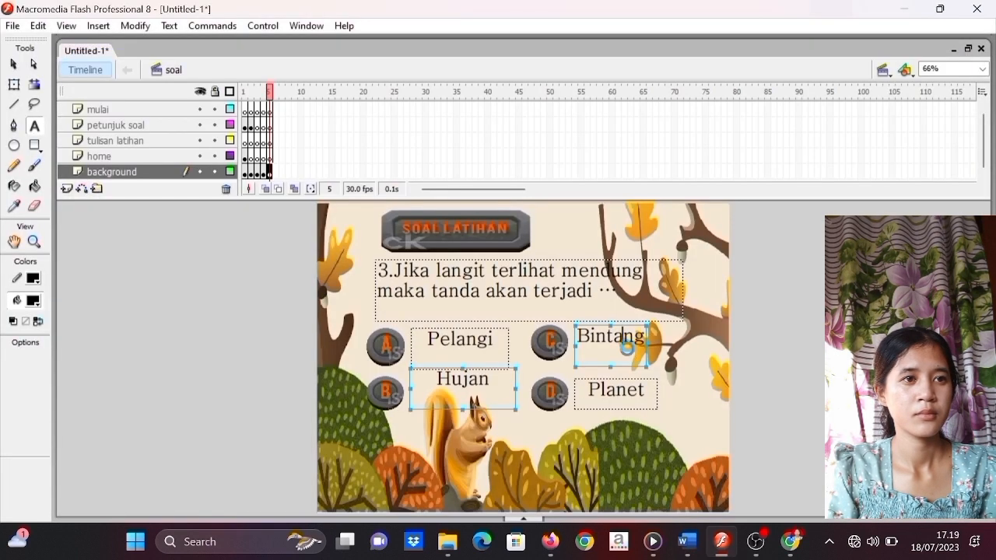
- Replace "Bintang" in the text box beside the C button with "Angin", without the "c." prefix
left_click(631, 336)
left_click_drag(586, 336, 650, 342)
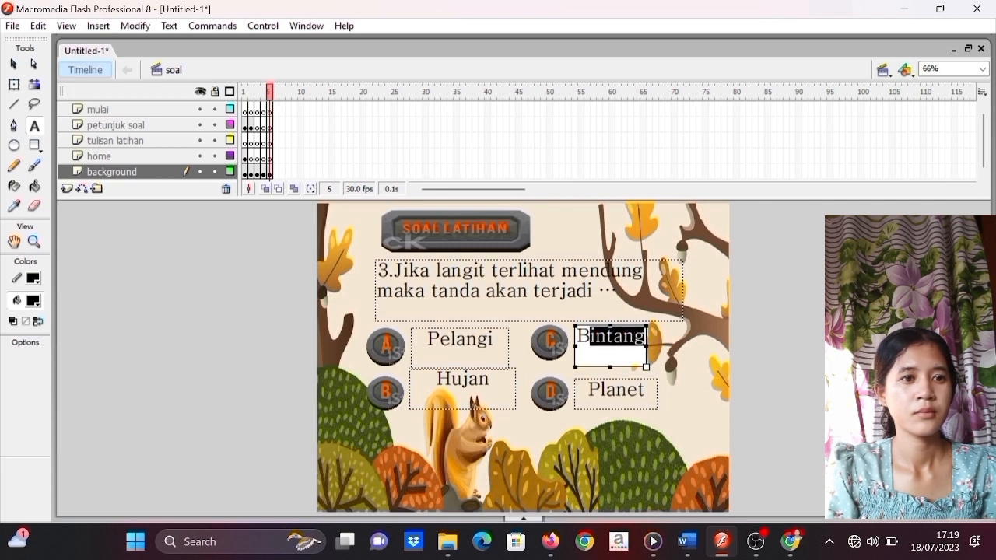
left_click_drag(577, 336, 645, 337)
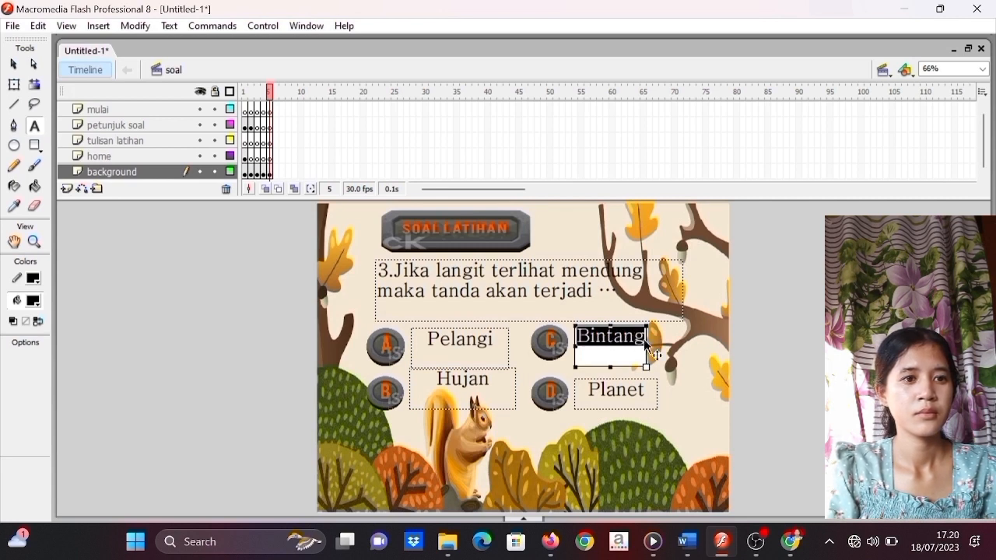
type("c.Angin")
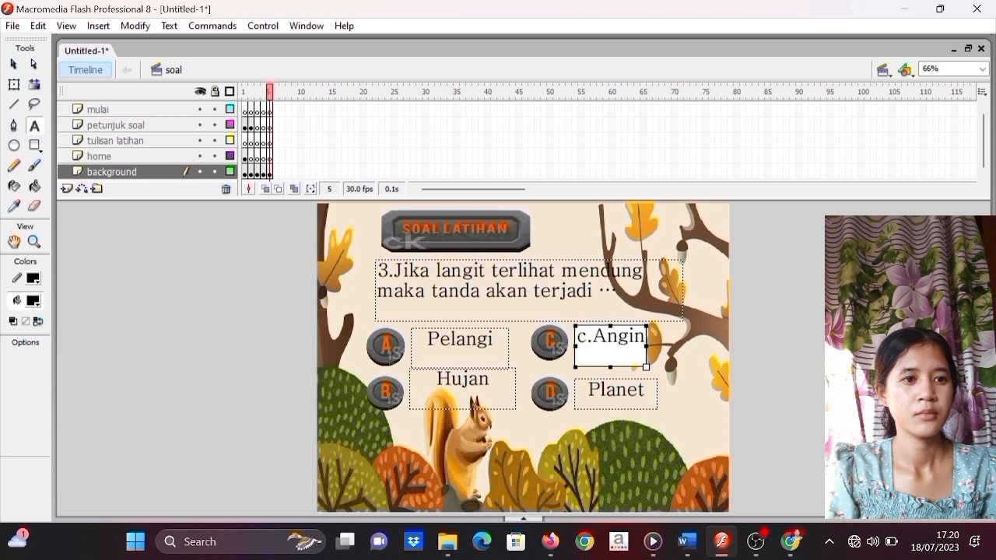
key("BackSpace")
key("BackSpace")
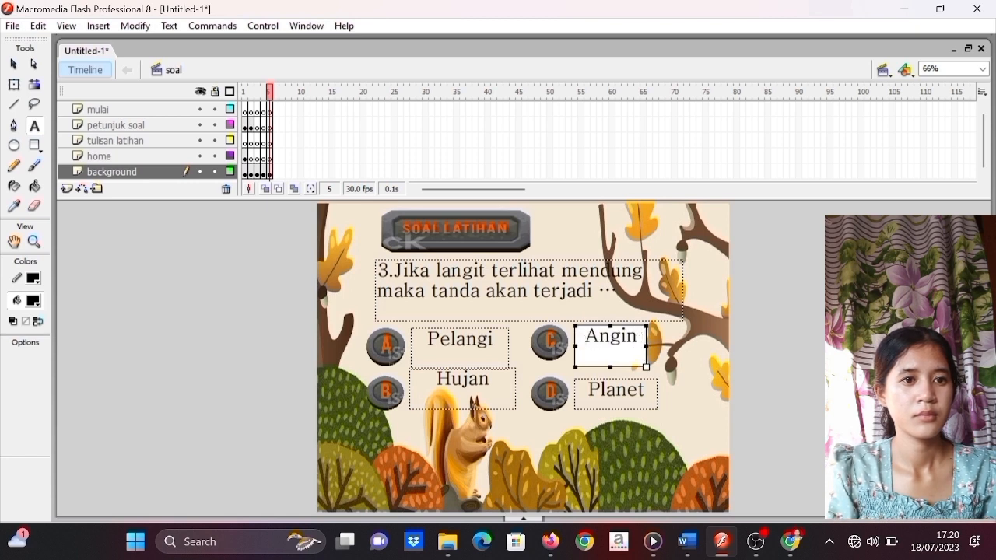
- Clear the text box beside the D button and copy question 3's option d, "Salju", from the Word document soal ipa
left_click(605, 391)
left_click_drag(590, 390, 656, 403)
key("BackSpace")
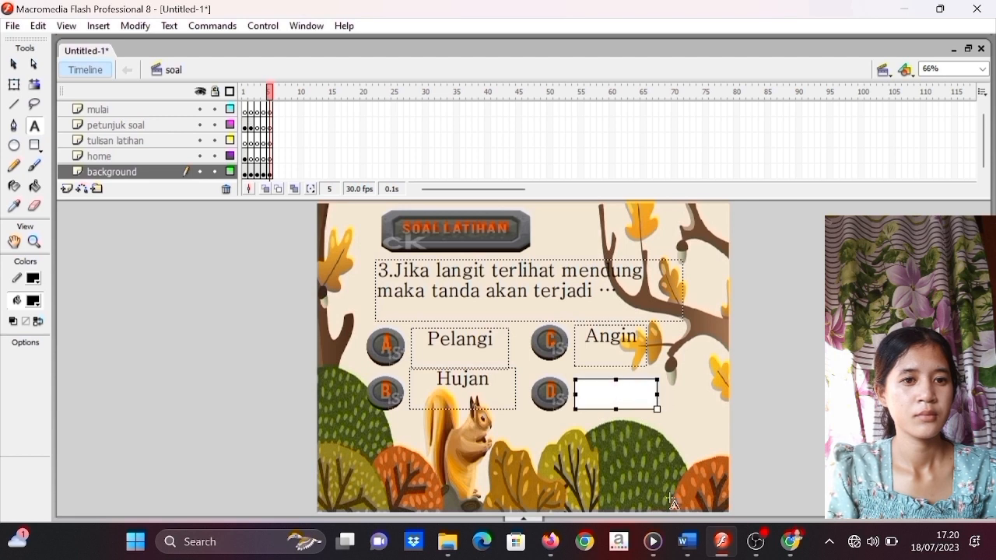
mouse_move(722, 541)
mouse_move(687, 542)
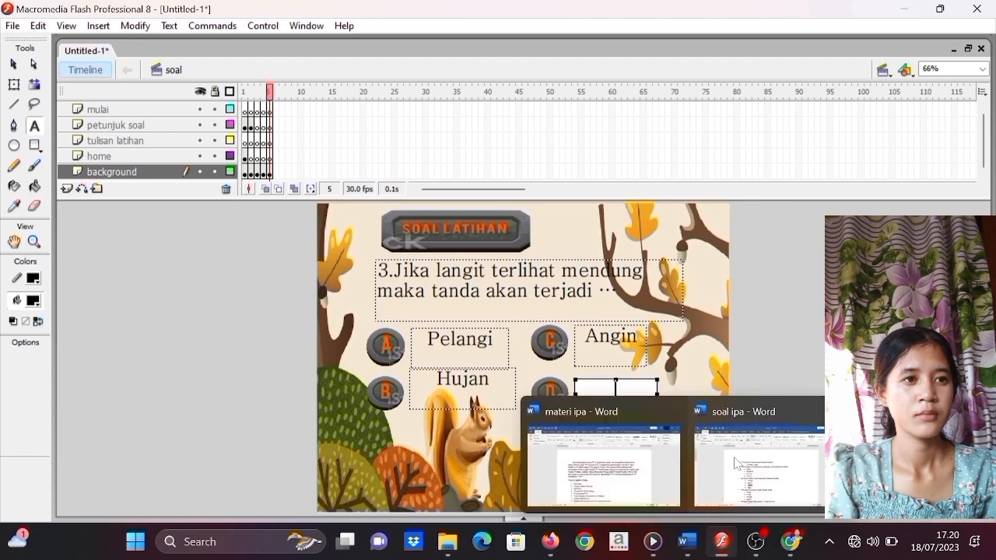
left_click(760, 467)
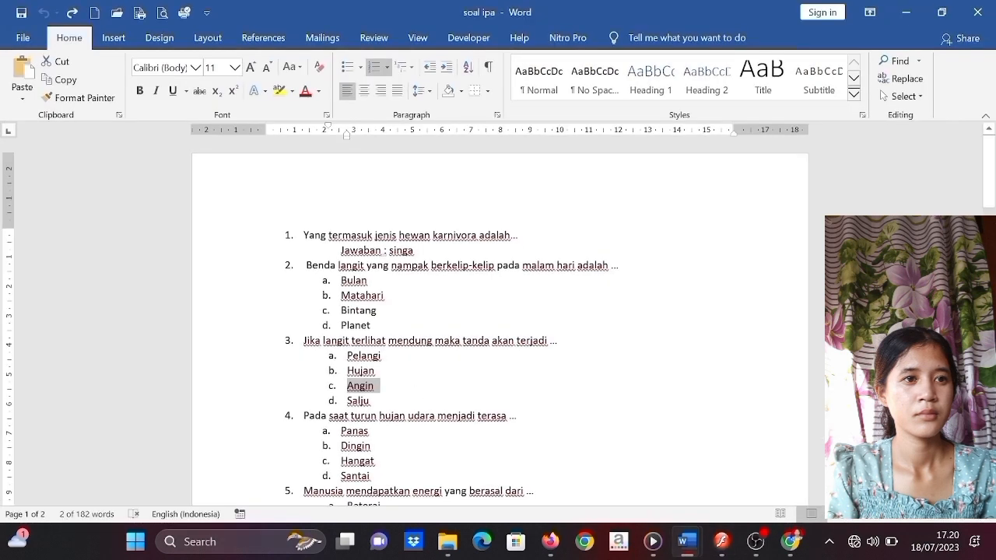
double_click(359, 401)
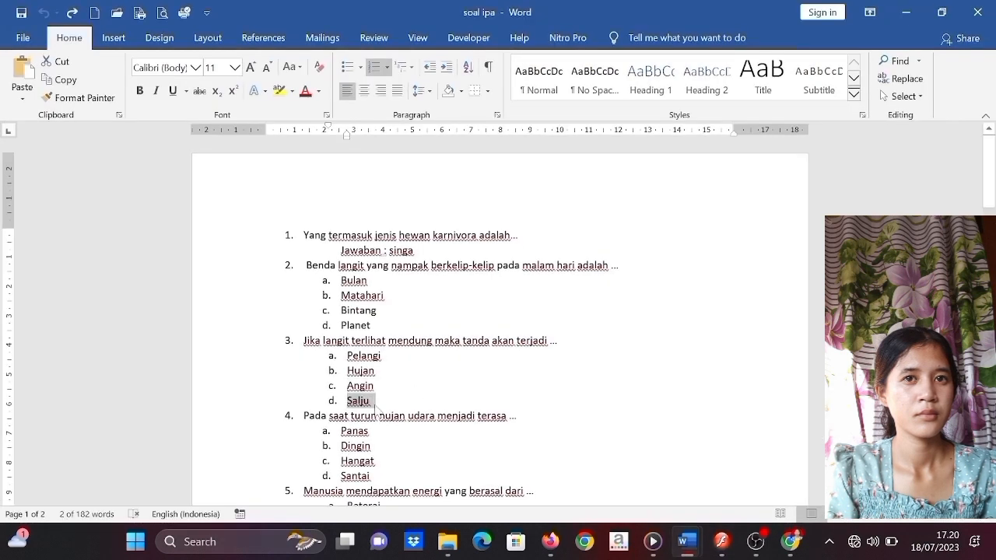
left_click(906, 13)
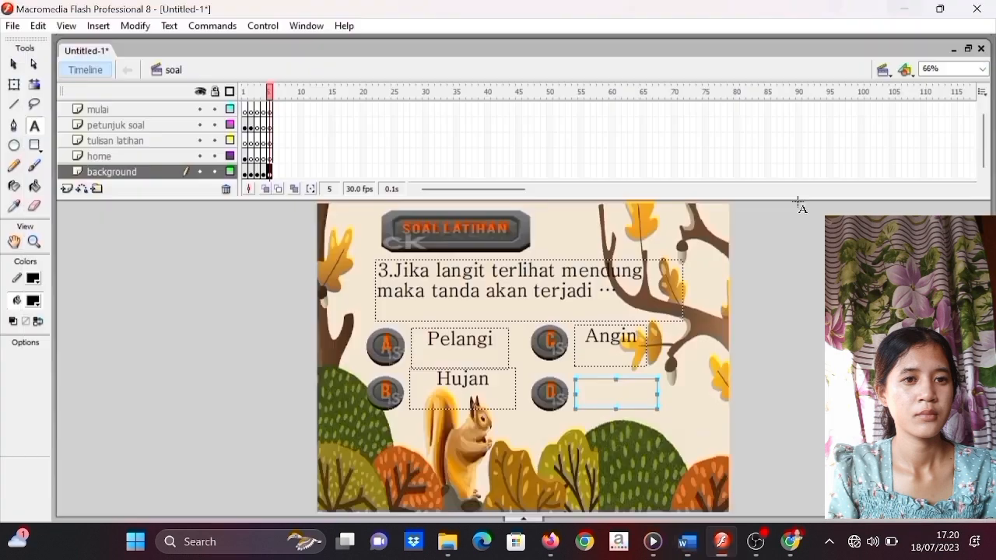
- Fill the text box beside the D button with "Salju", without the "d." prefix
left_click(615, 400)
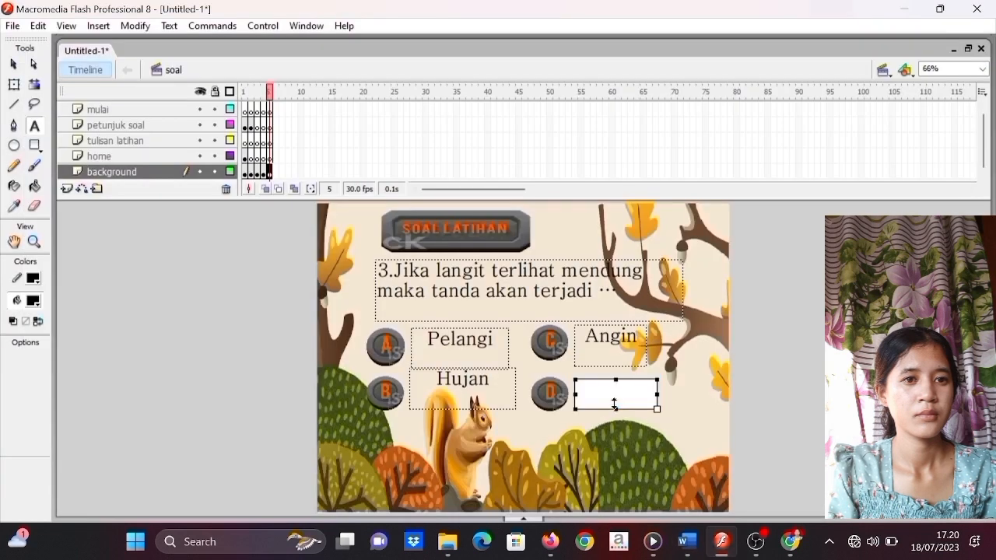
type("d.Salju")
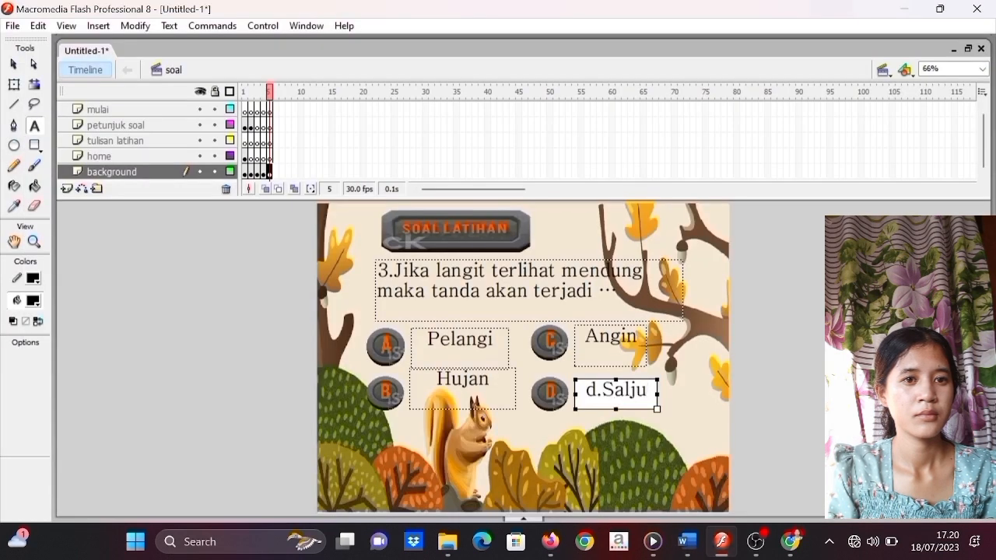
key("BackSpace")
key("BackSpace")
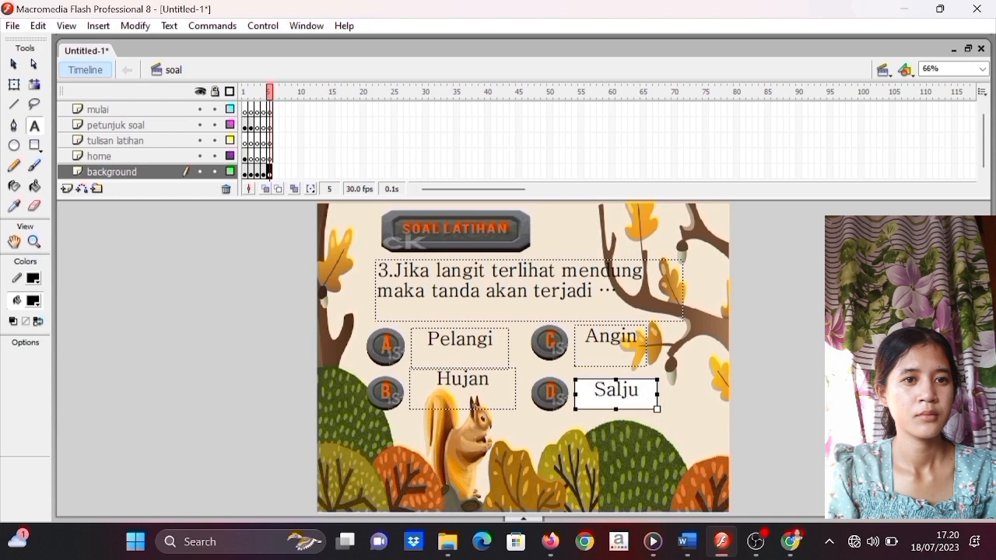
key("Escape")
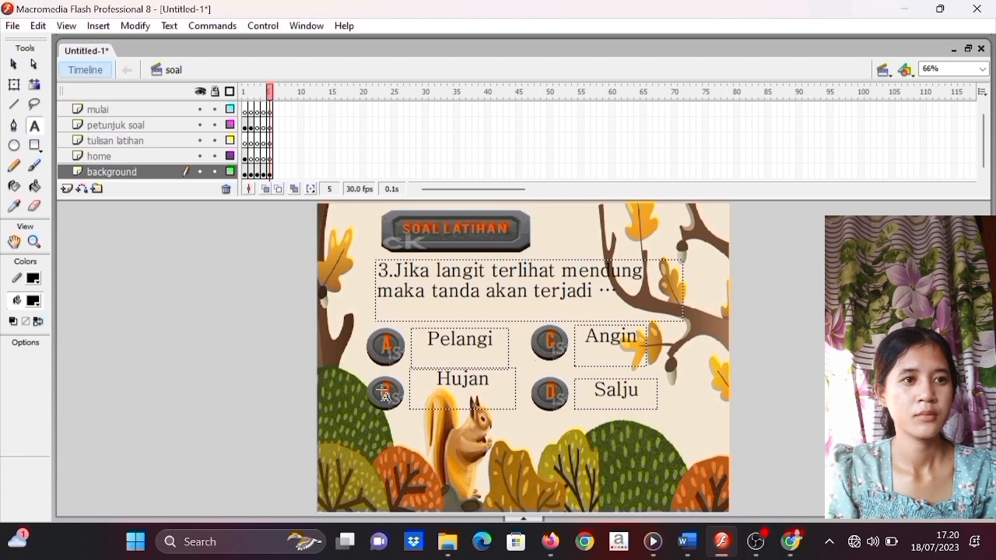
- Add the line benar++; above nextFrame(); in the release action of question 3's B button
left_click(14, 85)
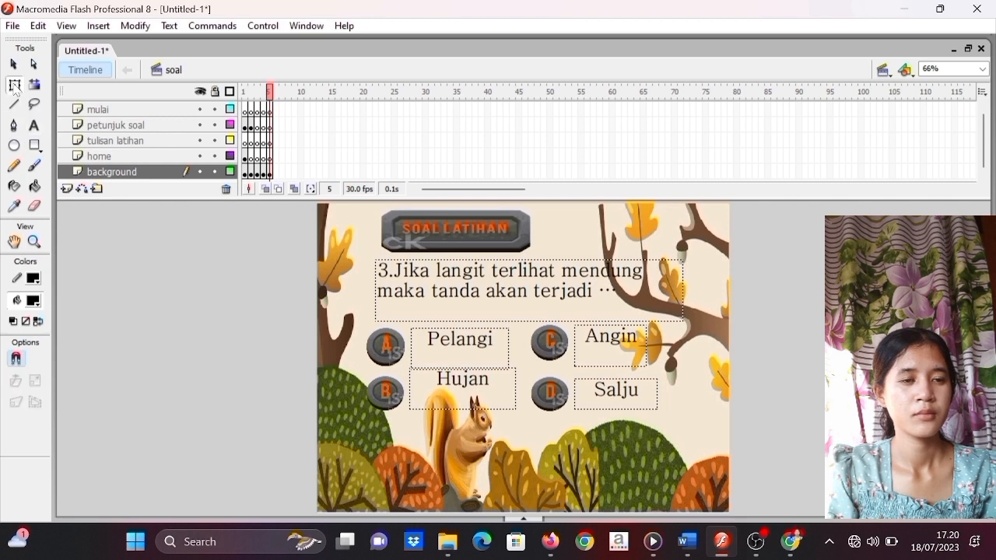
left_click(377, 389)
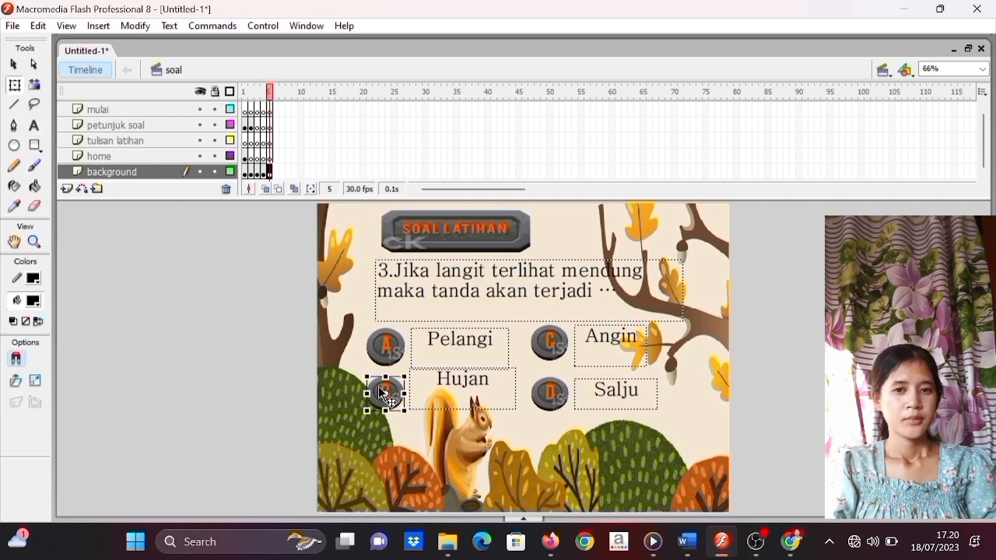
right_click(382, 393)
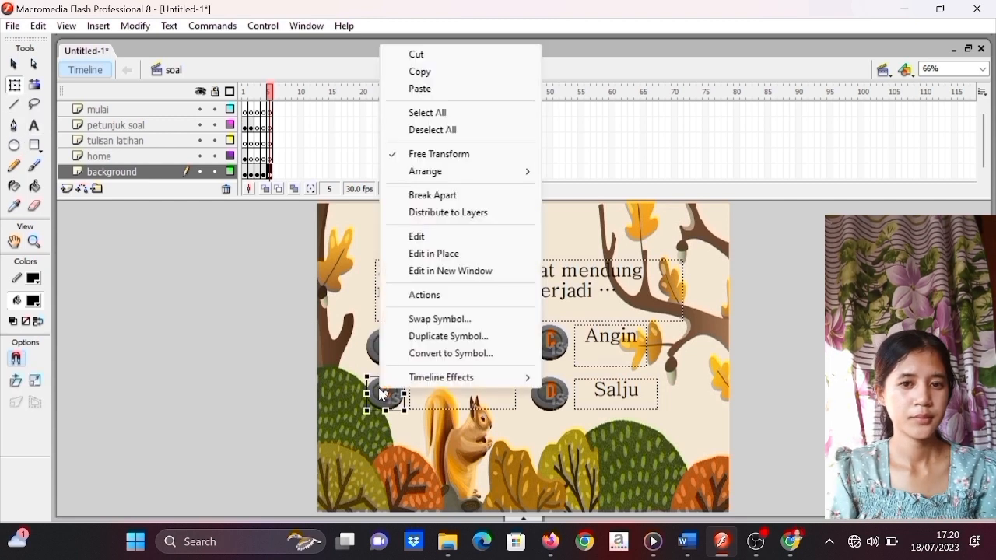
left_click(425, 296)
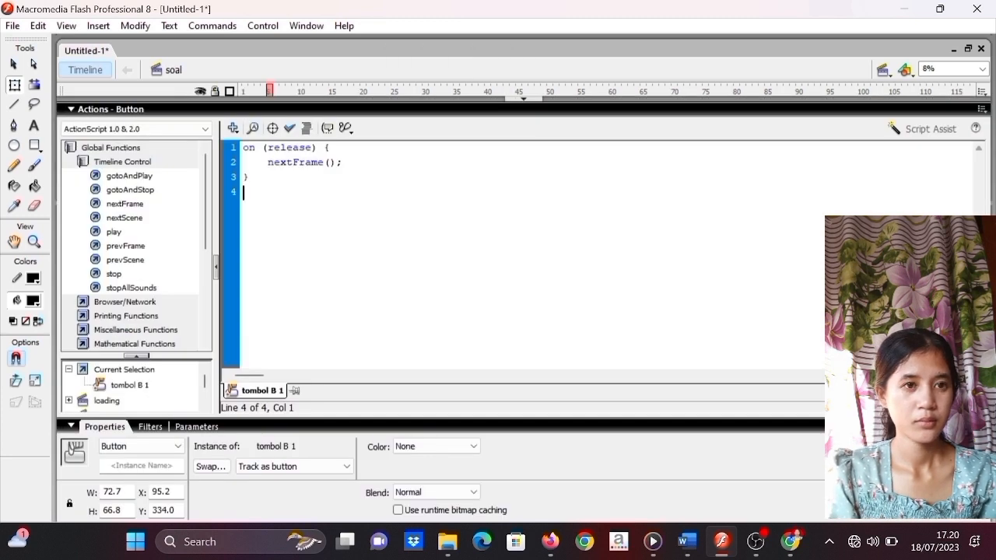
left_click(330, 147)
key("Return")
type("ber")
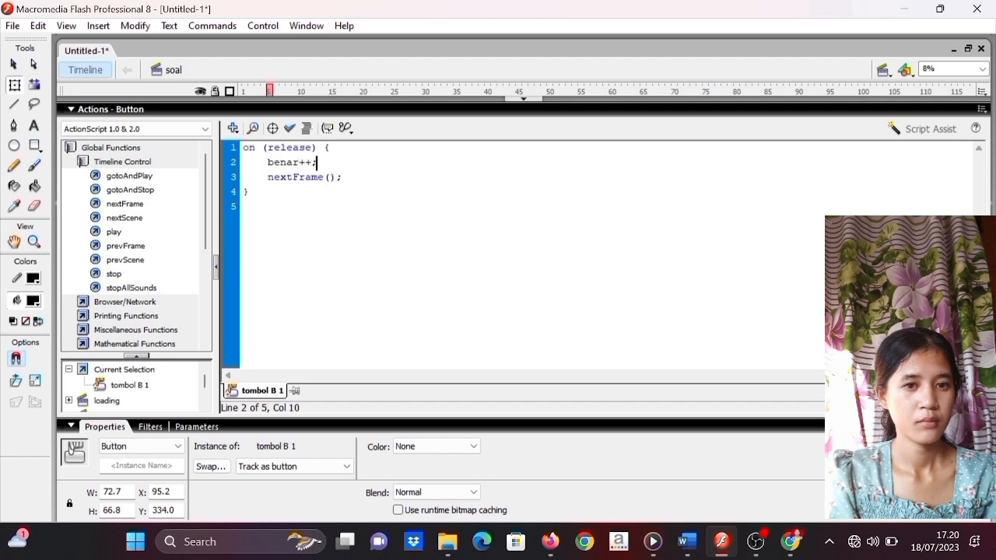
left_click(522, 99)
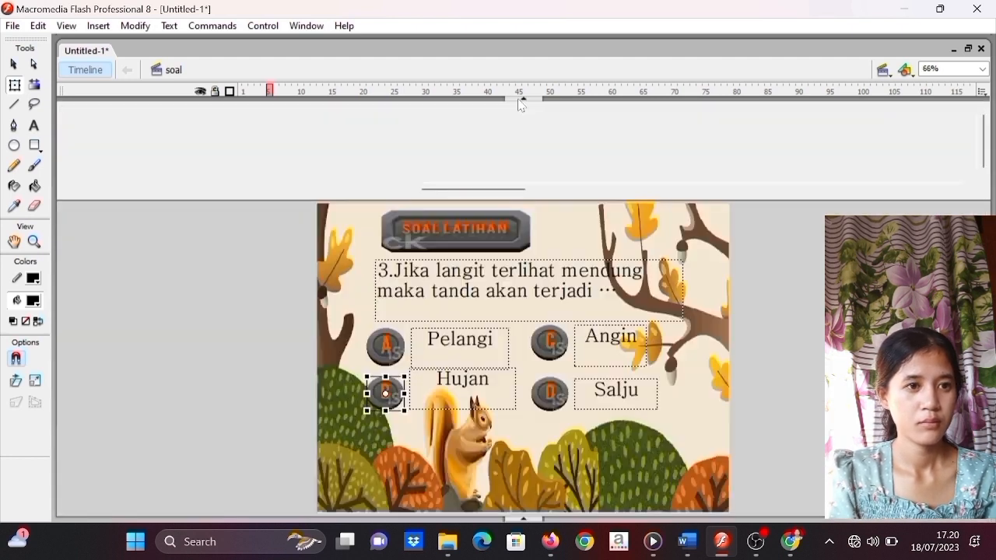
- Insert keyframes at frame 6 on the layers from mulai down to background
left_click_drag(278, 113, 281, 173)
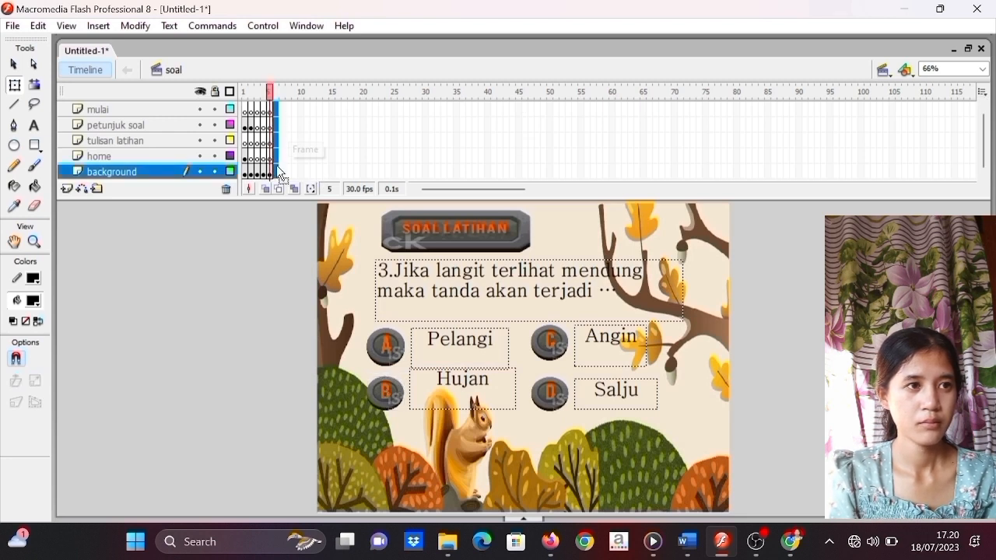
right_click(279, 173)
left_click(312, 243)
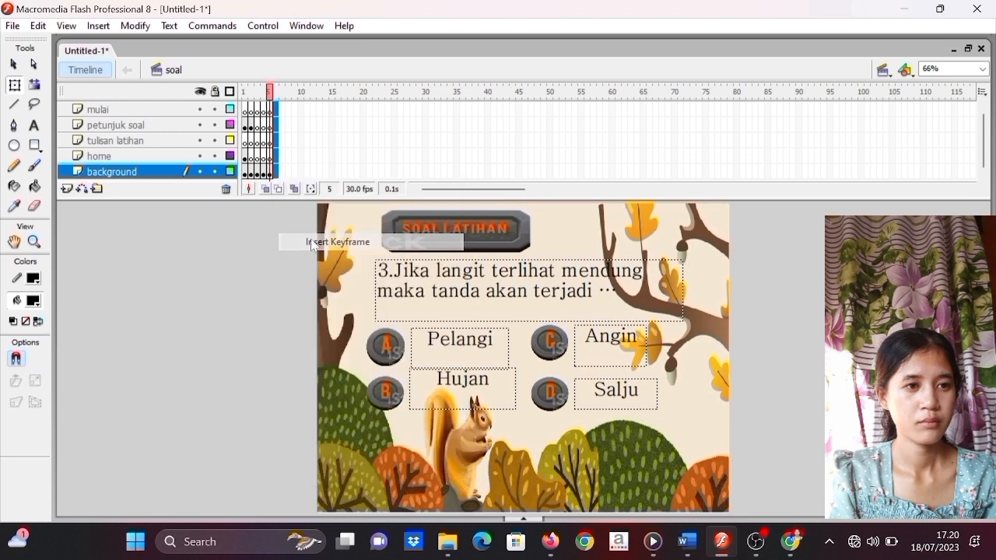
left_click(504, 272)
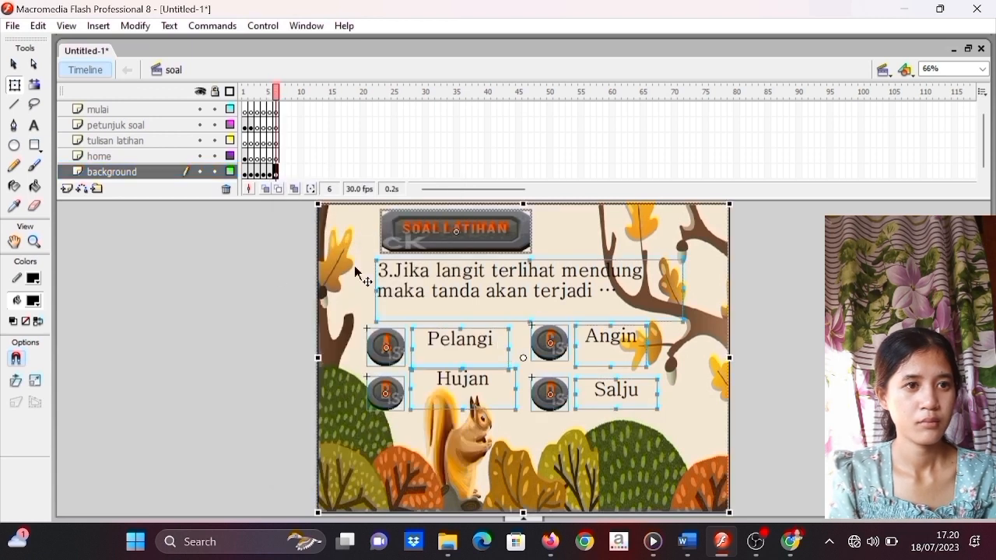
- Delete the question 3 text from the question box on frame 6
left_click(34, 125)
left_click(432, 291)
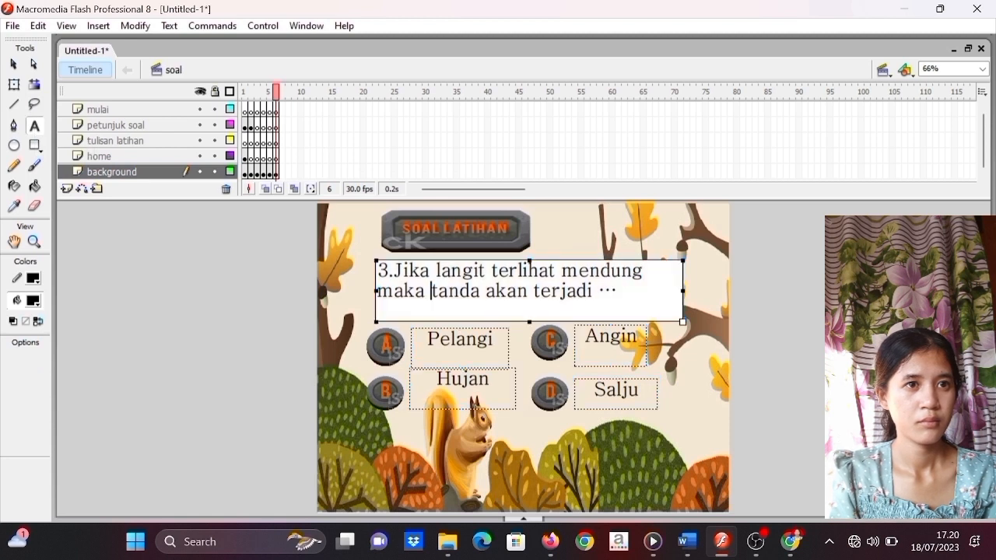
left_click_drag(377, 270, 651, 317)
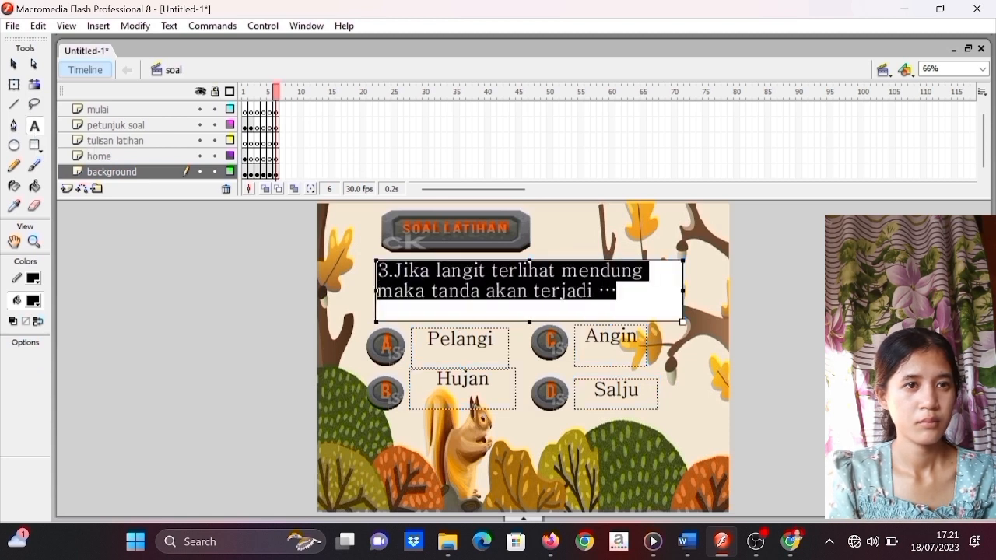
key("Delete")
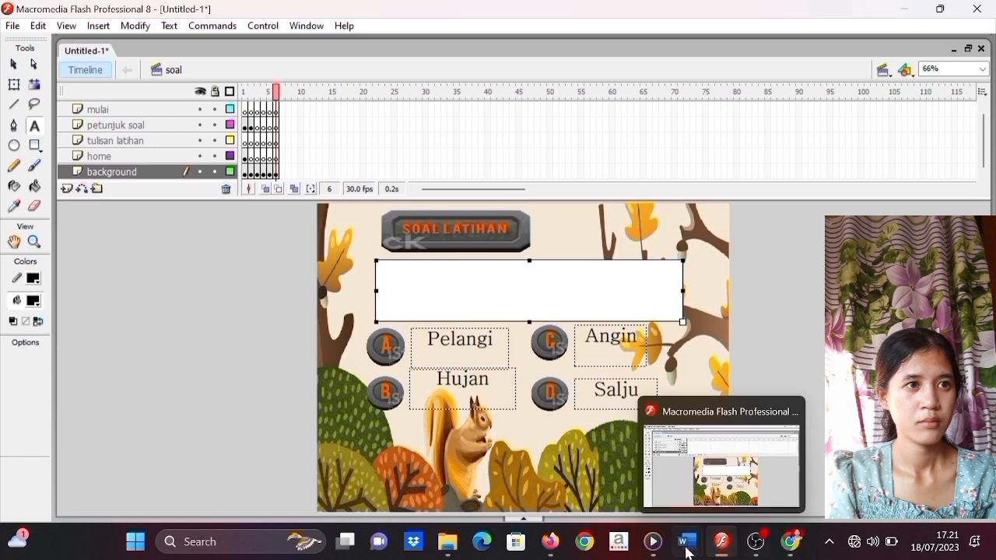
- Copy question 4 from the Word document soal ipa into the empty question box as "4.Pada saat turun hujan udara menjadi terasa …"
mouse_move(689, 553)
left_click(721, 498)
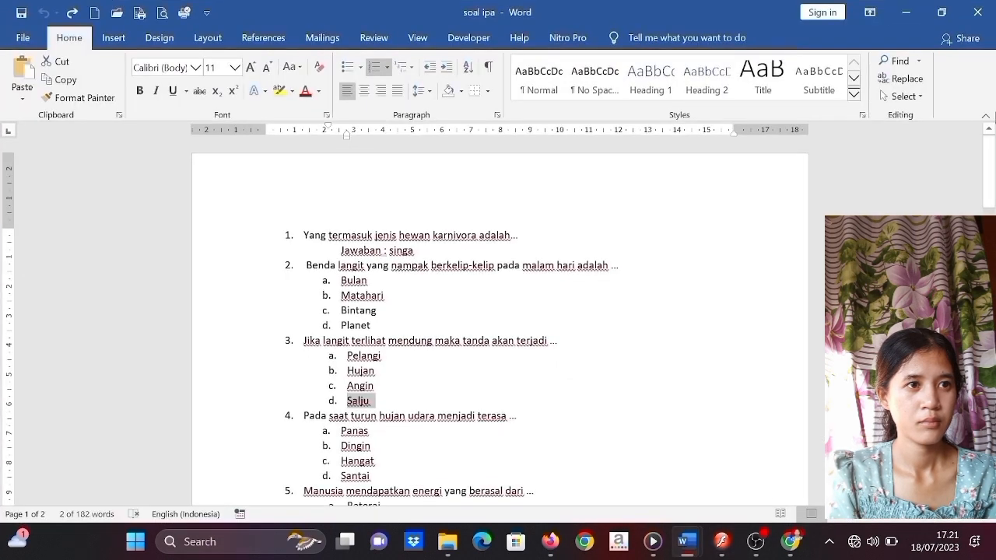
left_click_drag(990, 156, 991, 204)
left_click_drag(304, 156, 535, 166)
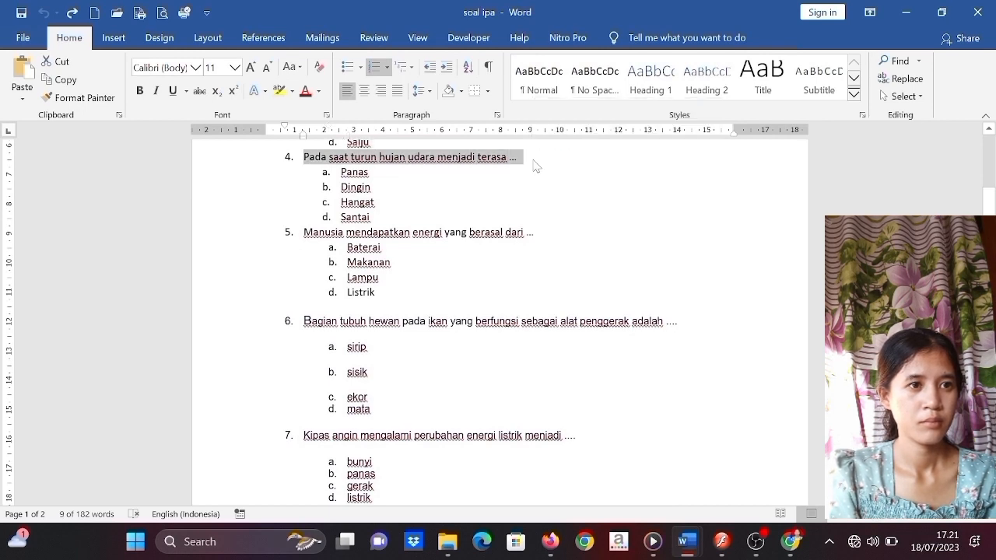
left_click(906, 12)
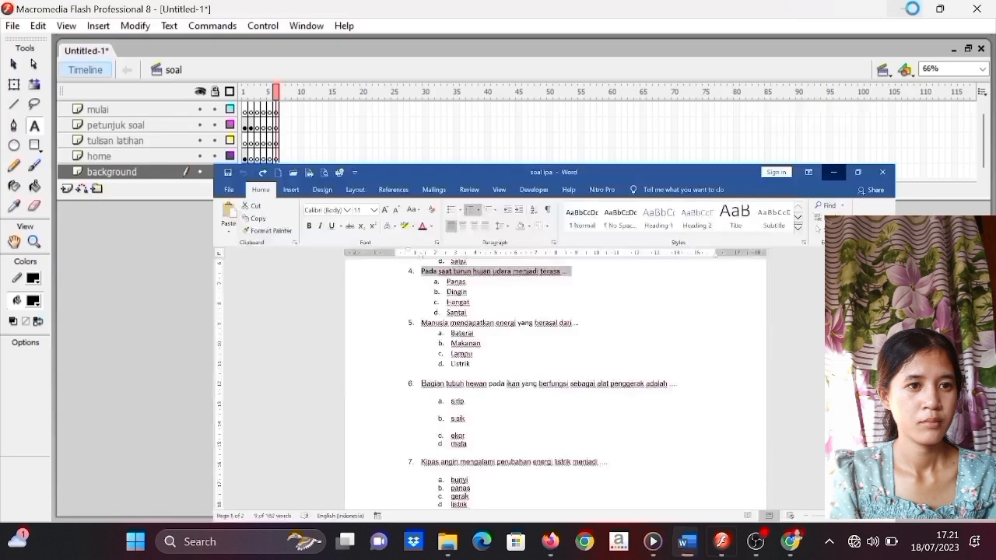
left_click(513, 288)
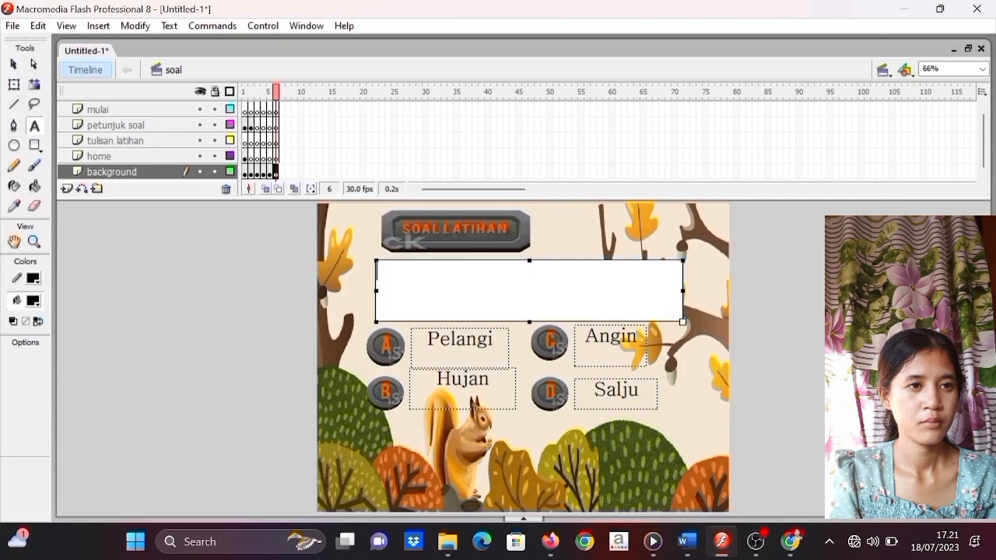
type("4.Pada saat turun hujan udara menjadi terasa …")
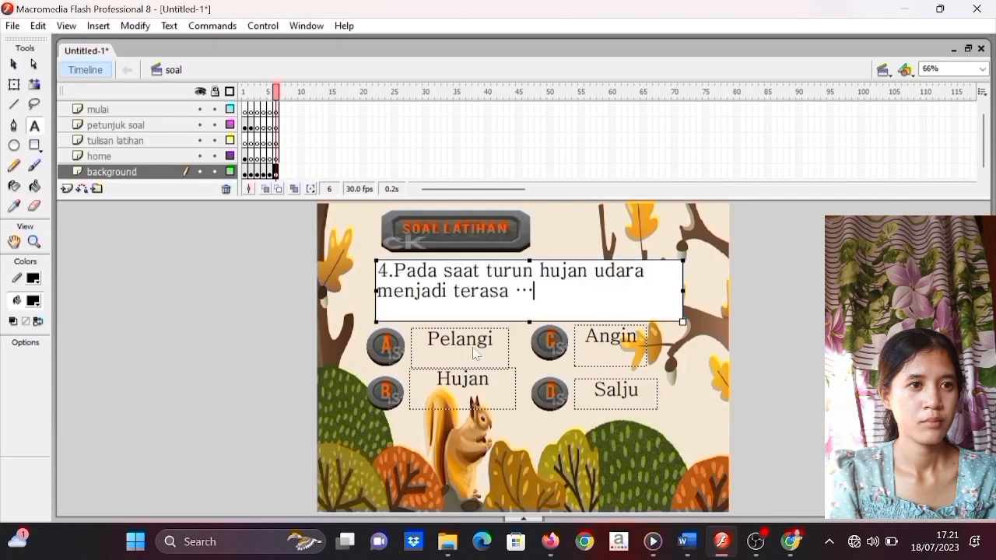
- Replace answer A on frame 6 with Panas, copied from question 4 in soal ipa, without its list letter
left_click(476, 343)
double_click(460, 348)
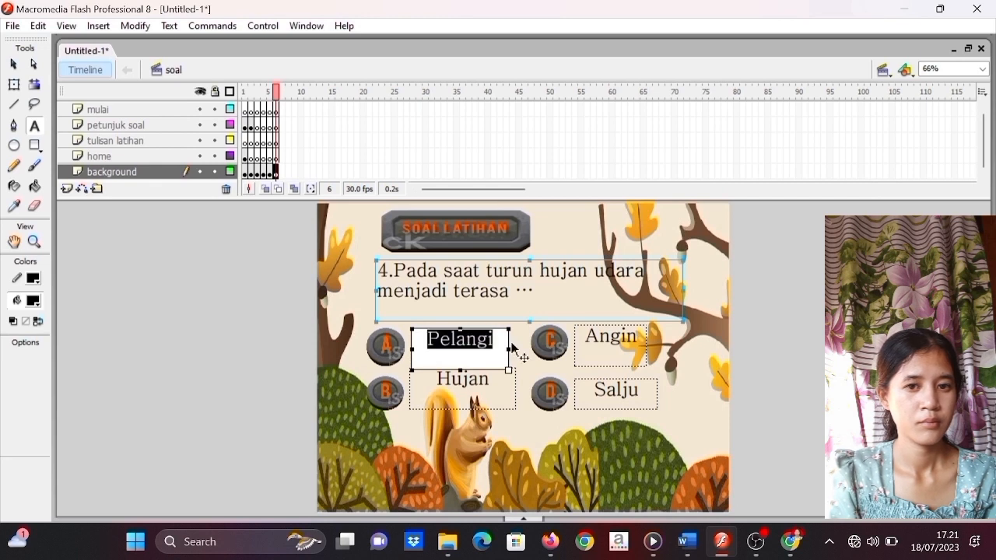
mouse_move(679, 551)
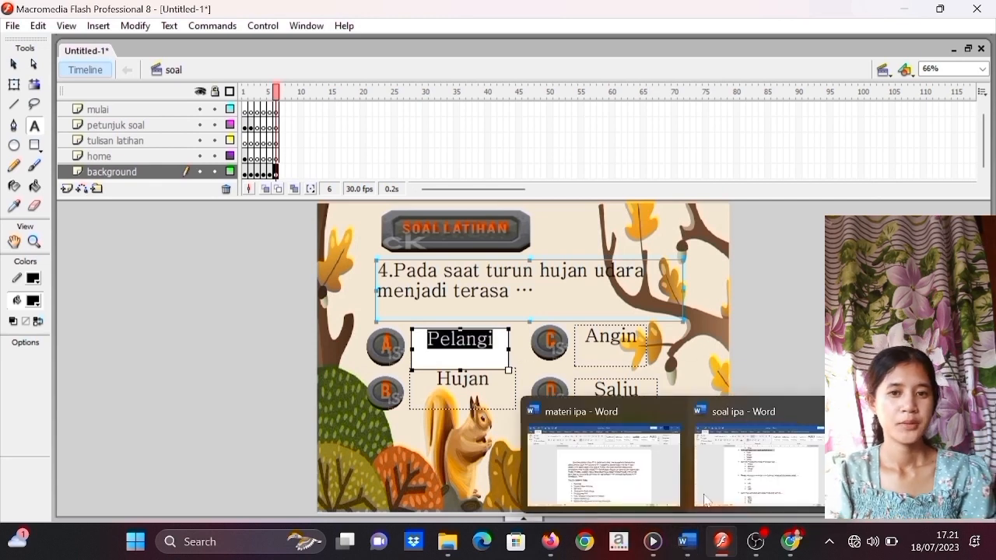
left_click(751, 460)
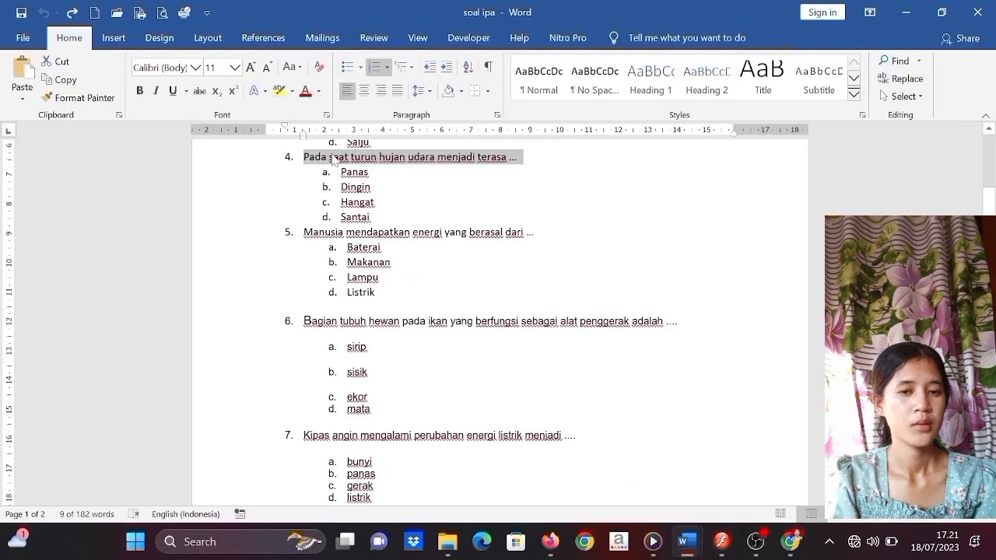
left_click_drag(340, 173, 372, 173)
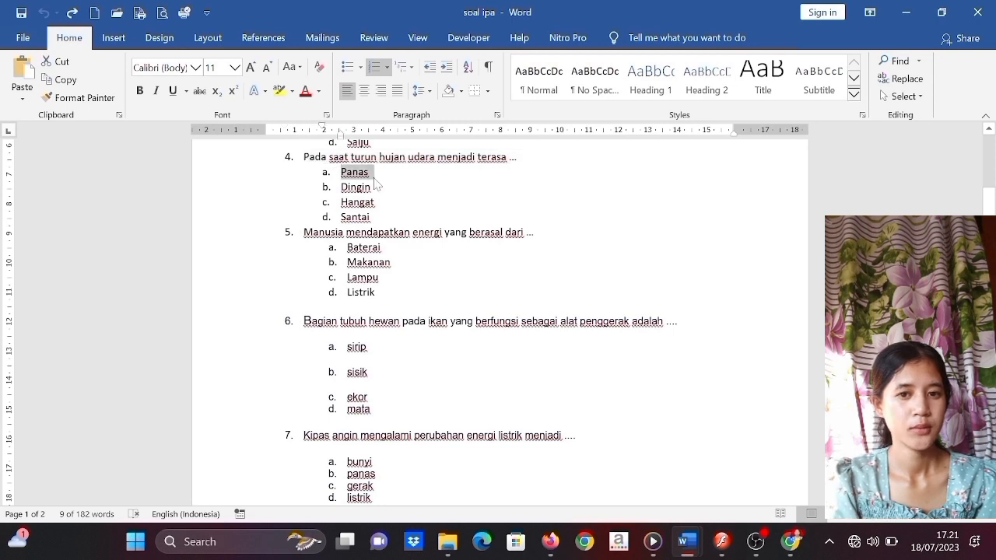
left_click(906, 12)
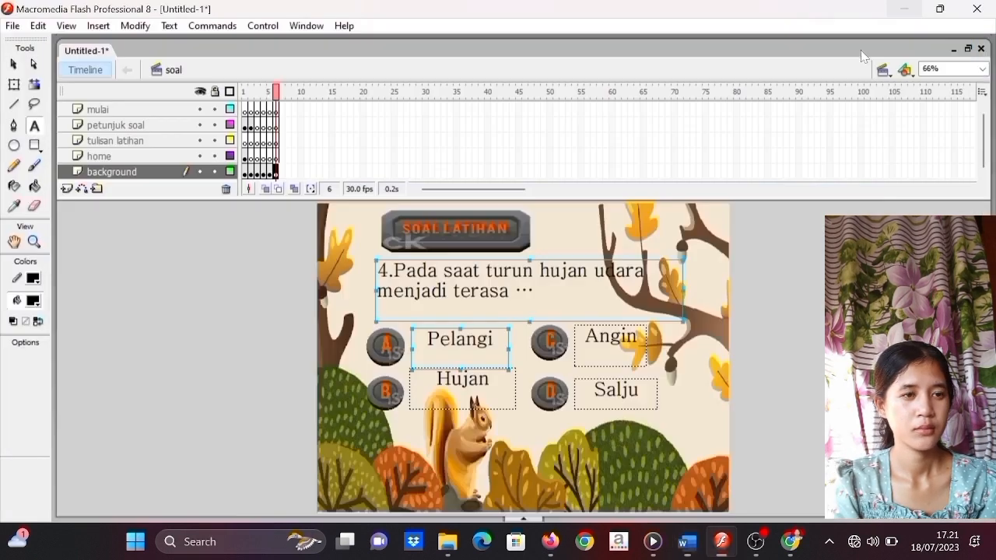
left_click(486, 351)
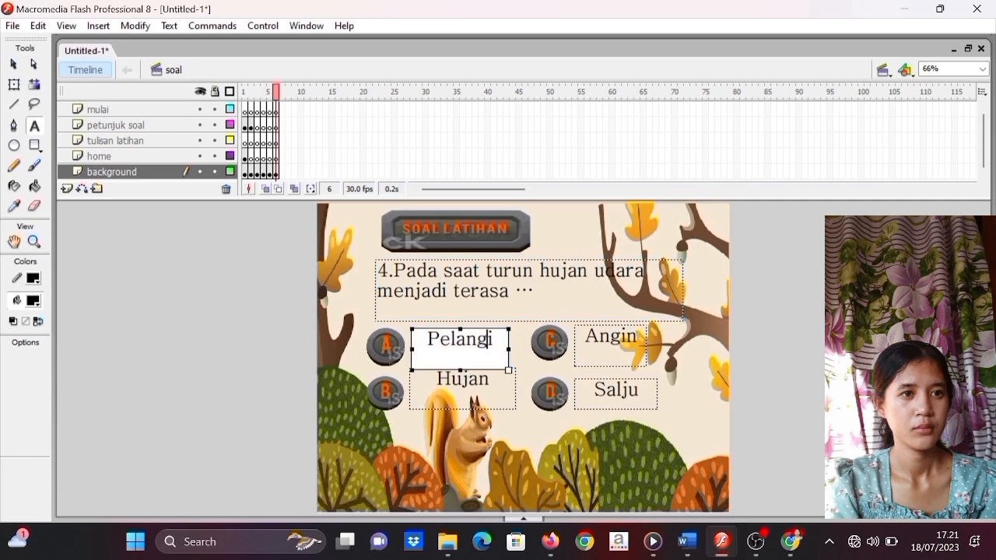
double_click(485, 352)
type("a.Panas")
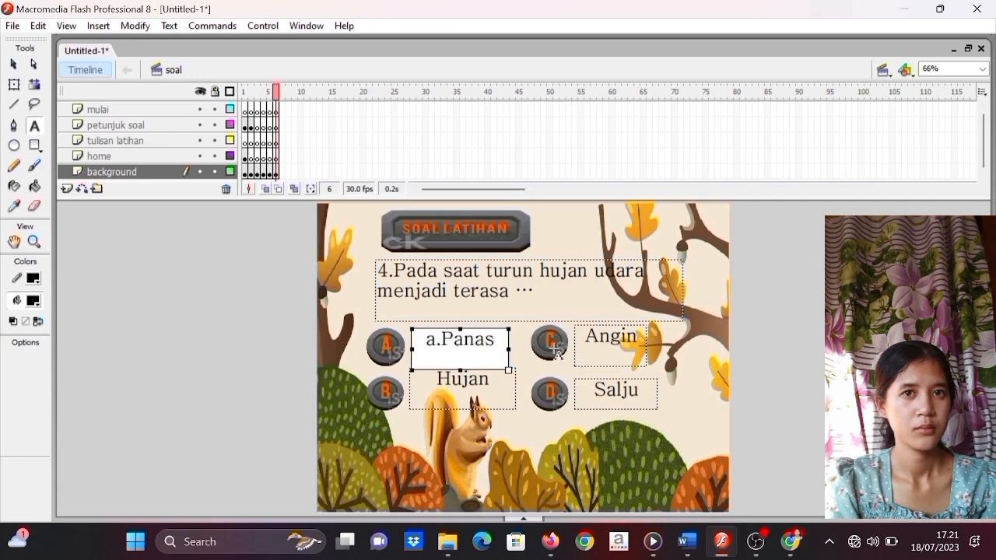
left_click(441, 341)
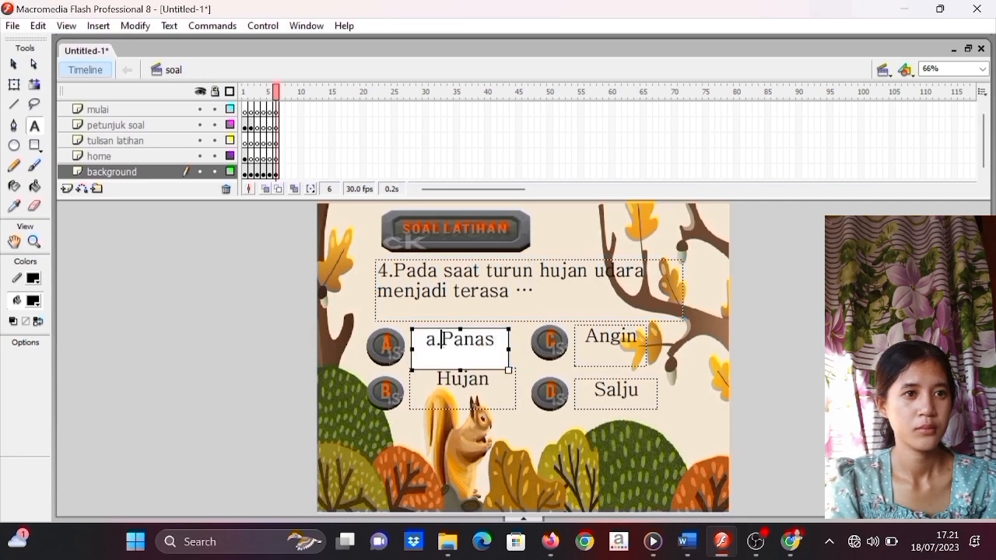
key("BackSpace")
key("BackSpace")
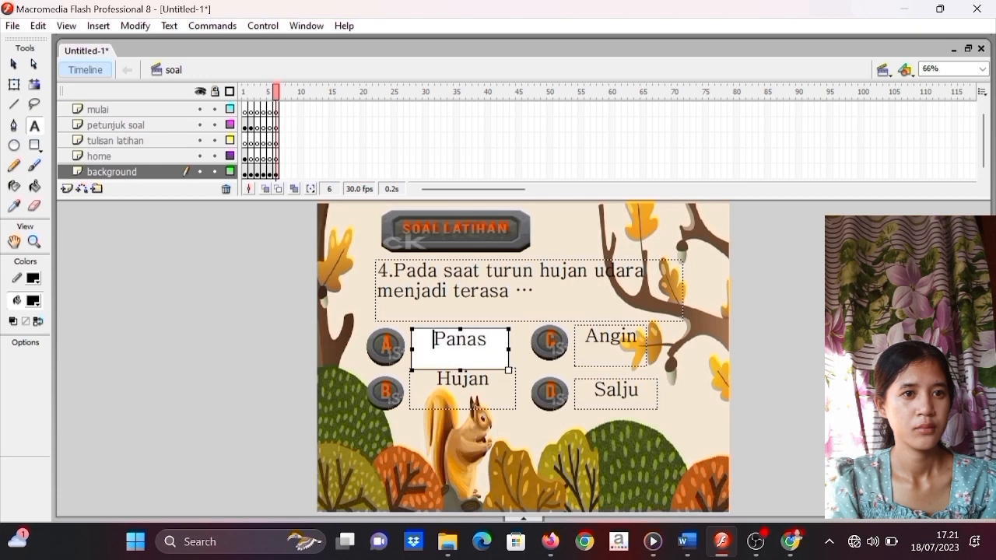
- Replace answer B on frame 6 with Dingin, copied from question 4 in soal ipa, without its list letter
left_click(452, 380)
left_click_drag(437, 383, 528, 389)
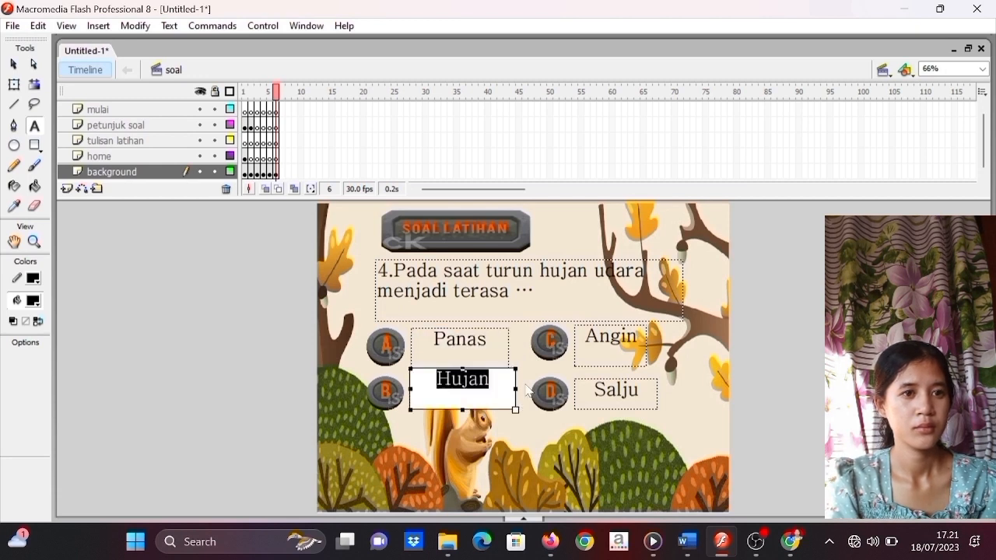
key("BackSpace")
mouse_move(688, 541)
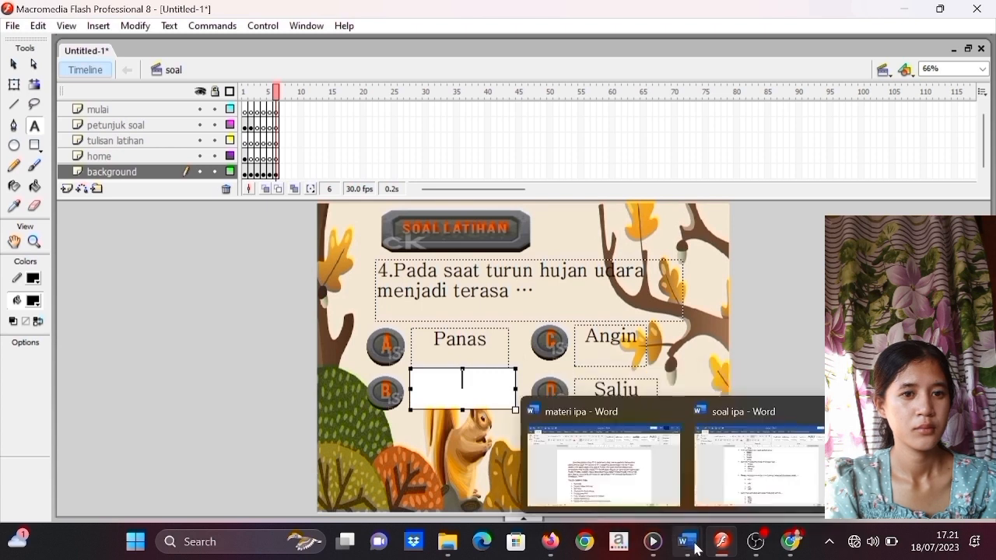
left_click(734, 462)
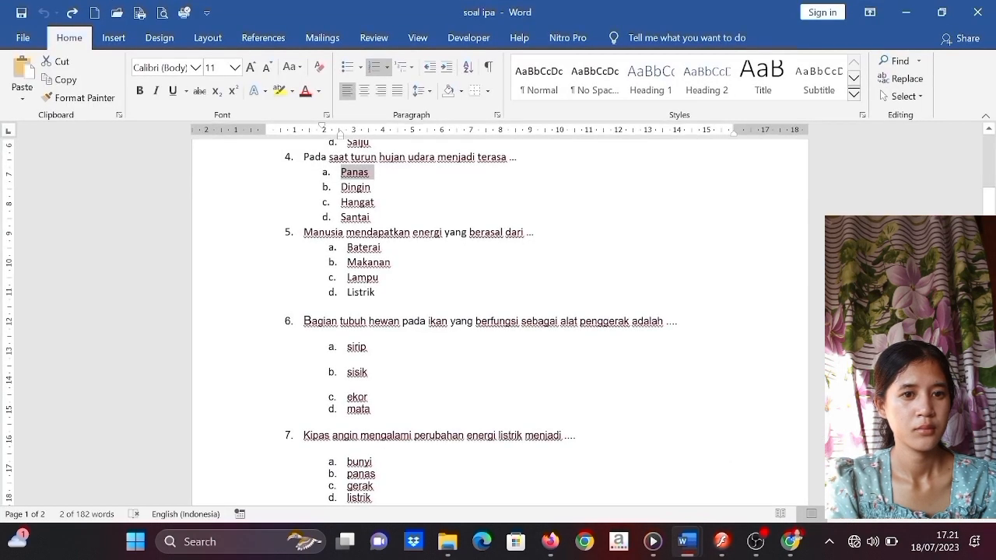
double_click(370, 192)
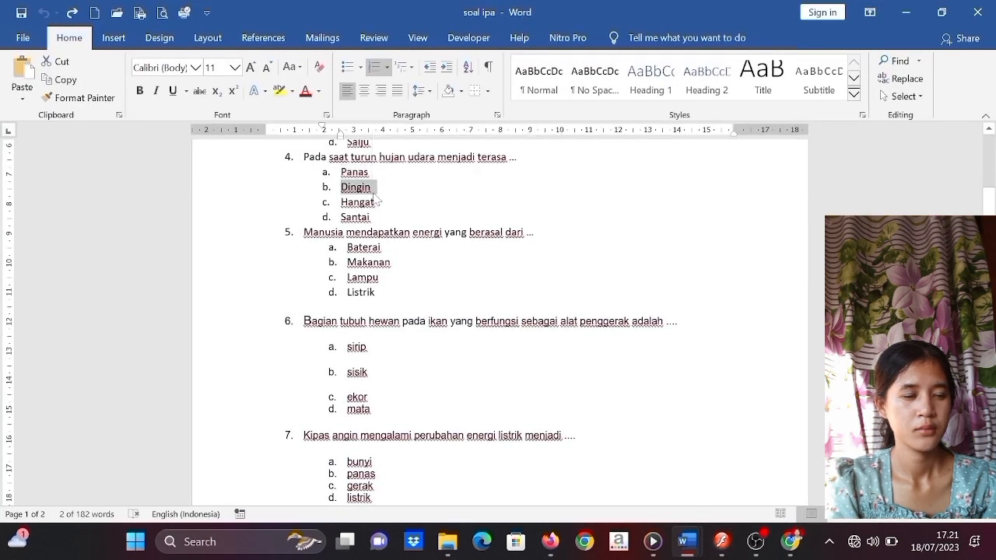
left_click(905, 12)
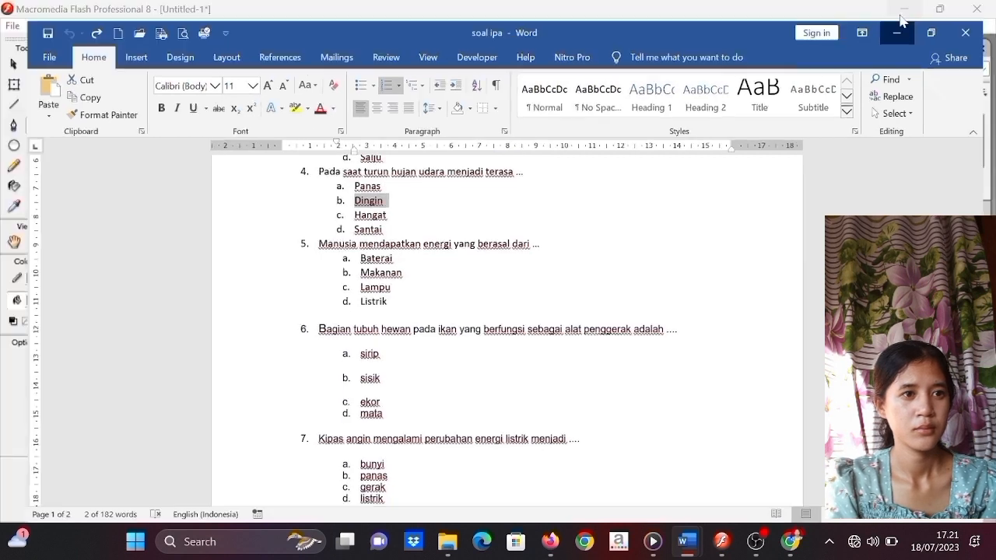
left_click(470, 385)
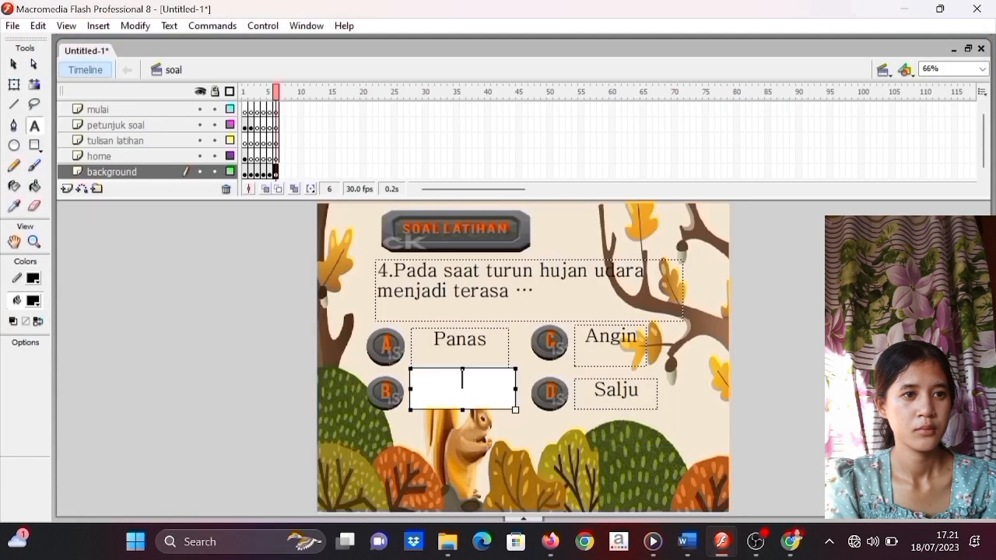
type("b.Dingin")
left_click(442, 379)
key("BackSpace")
key("BackSpace")
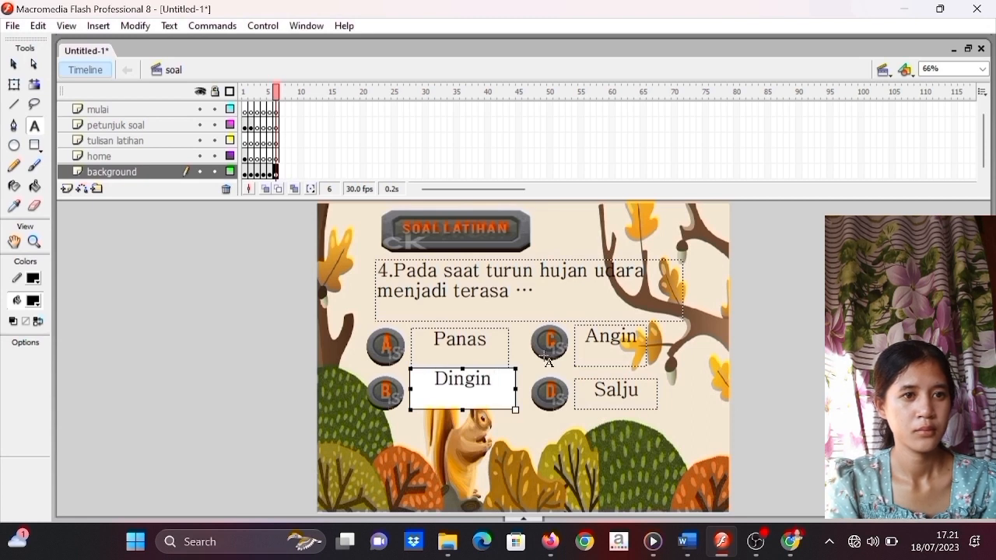
- Replace answer C with Hangat from question 4 in soal ipa, without its list letter, and widen its text box to fit one line
left_click(626, 336)
left_click_drag(584, 336, 640, 336)
key("BackSpace")
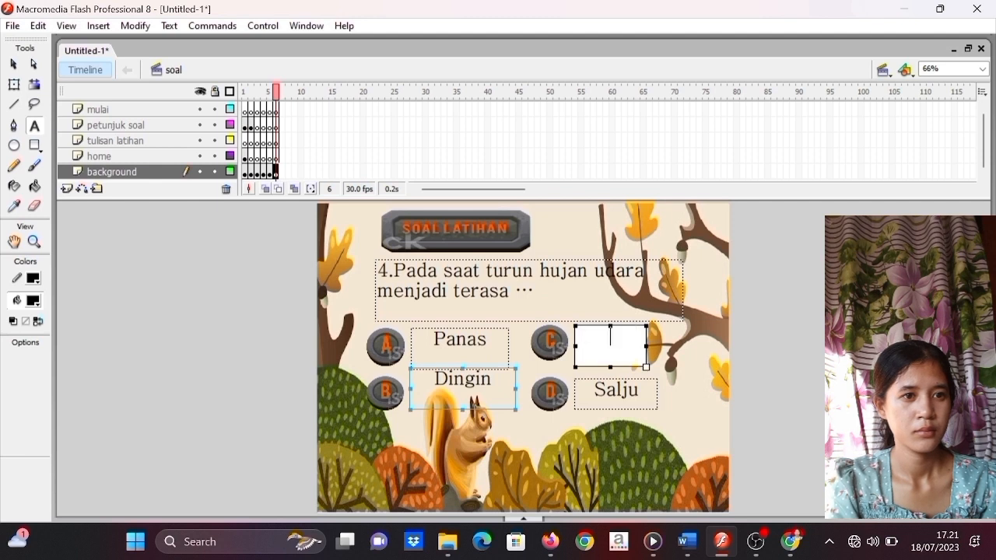
mouse_move(696, 550)
left_click(708, 497)
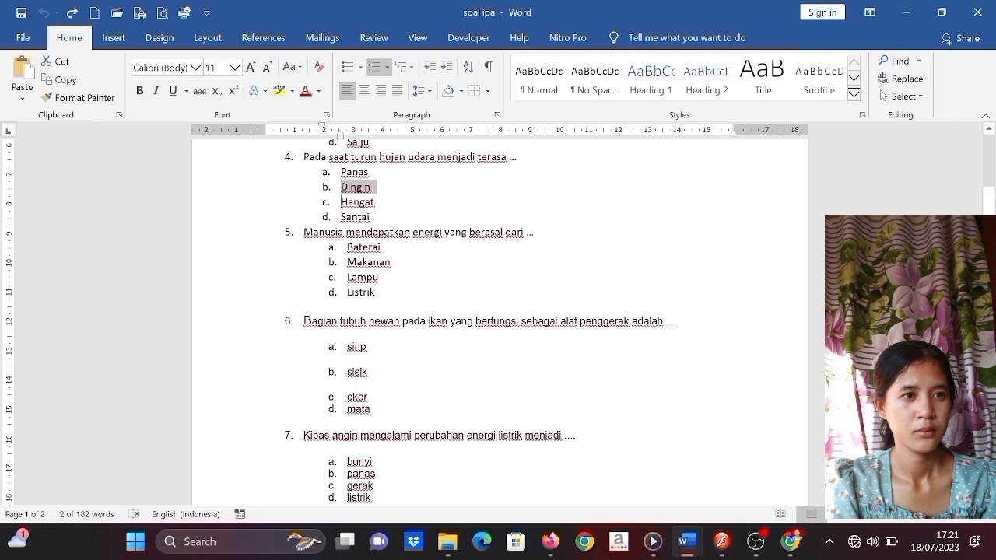
left_click_drag(340, 203, 378, 208)
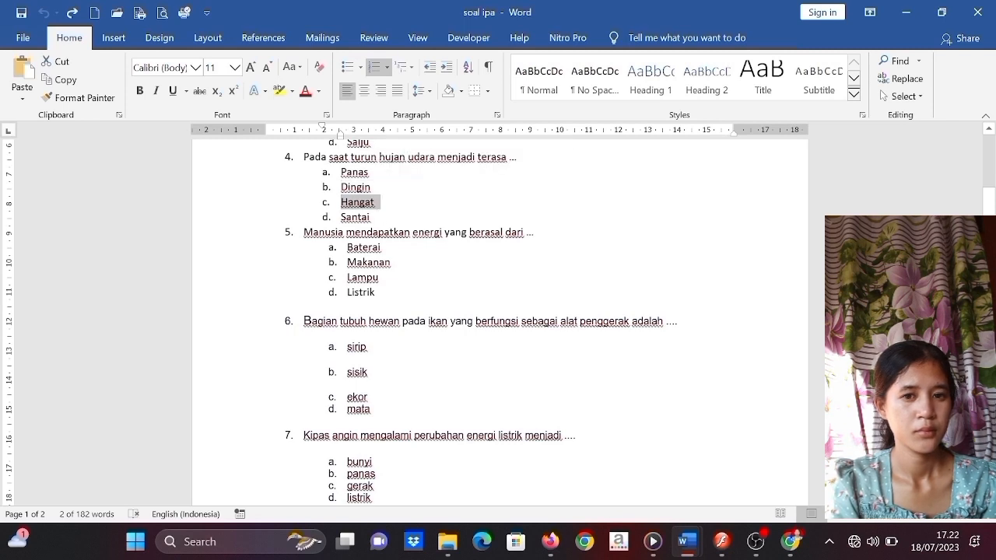
left_click(906, 11)
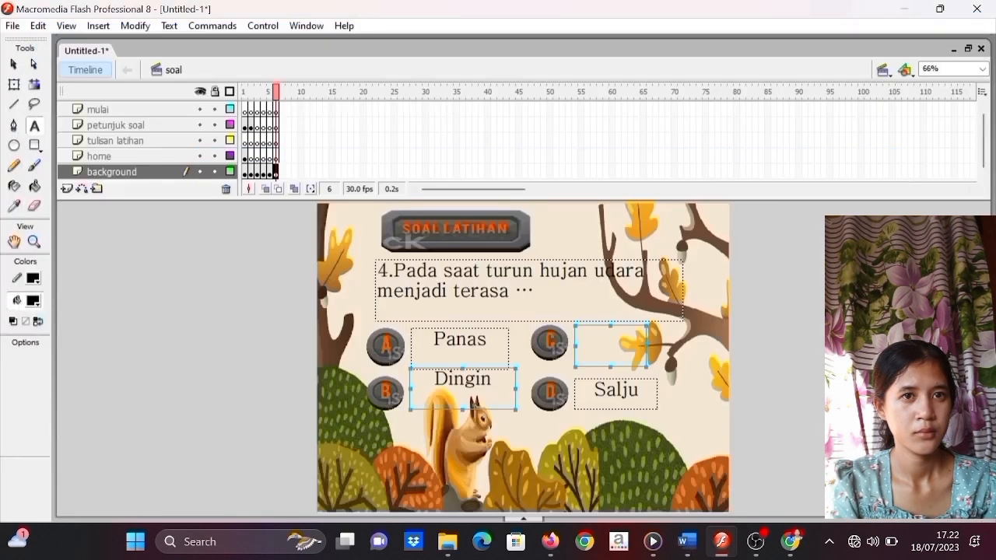
left_click(621, 342)
type("c.Hangat")
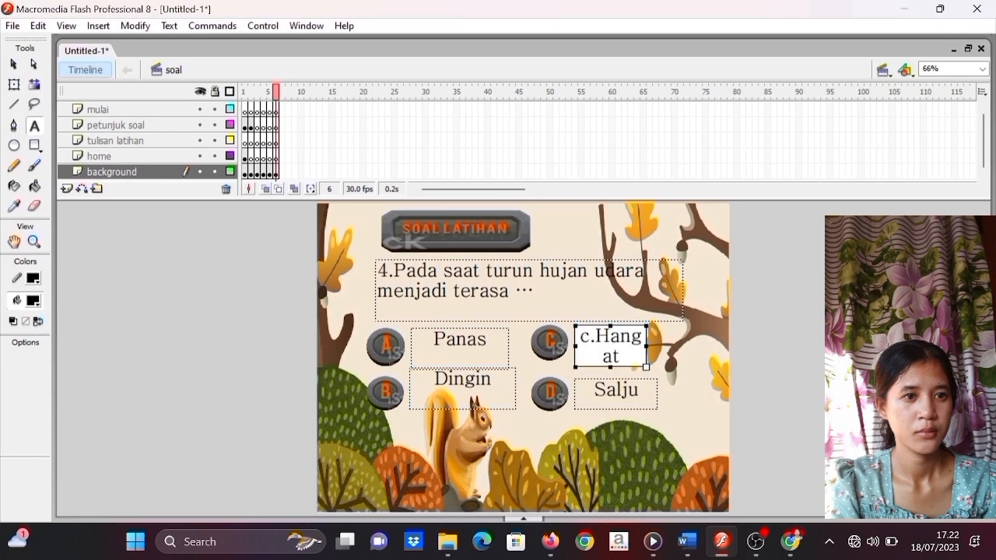
left_click_drag(646, 348, 670, 347)
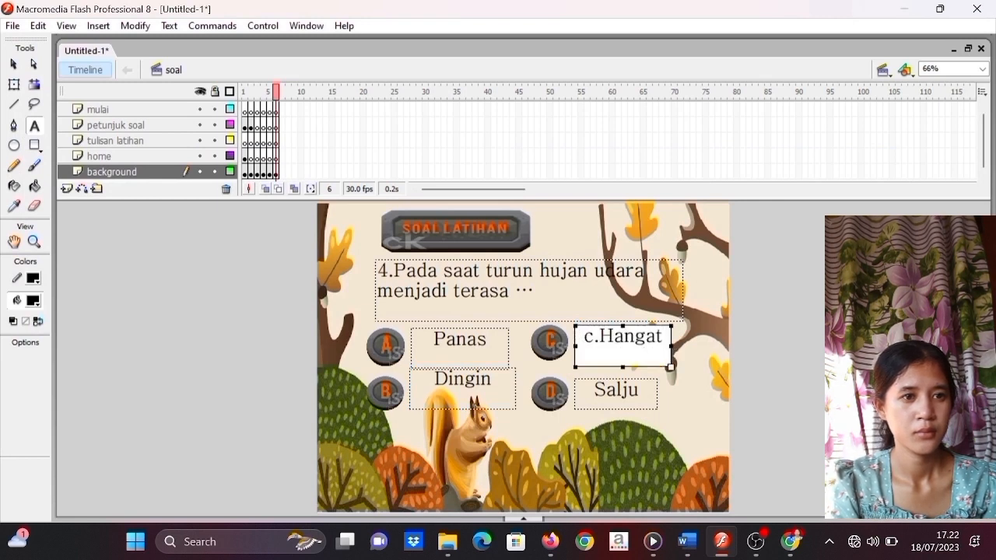
key("BackSpace")
key("BackSpace")
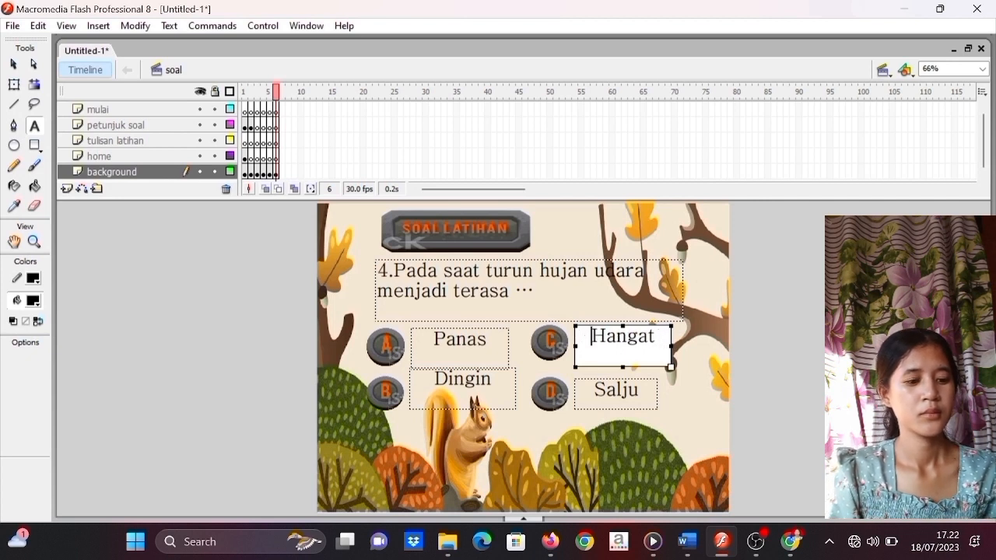
- Replace answer D on frame 6 with Santai, copied from question 4 in soal ipa, without its list letter
left_click(607, 388)
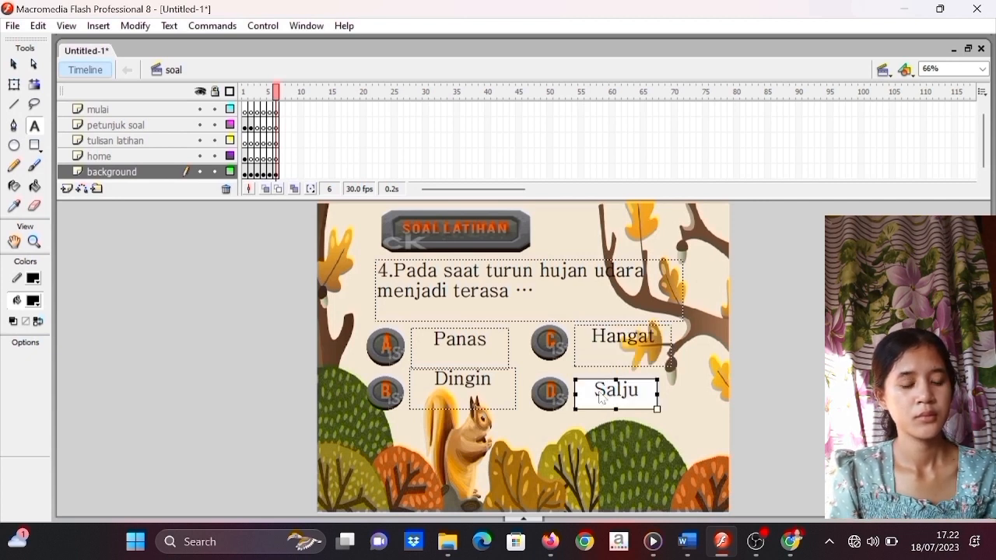
double_click(601, 399)
mouse_move(687, 542)
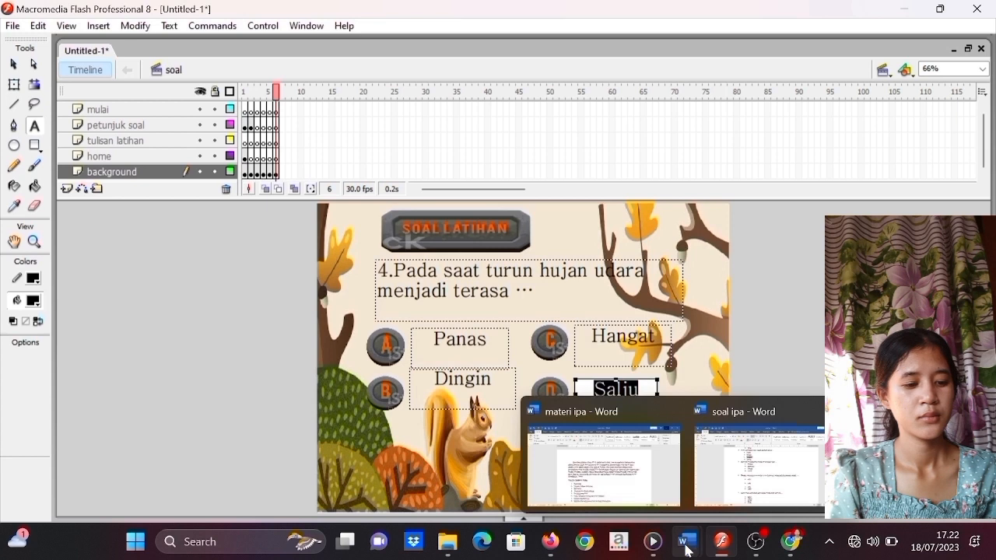
left_click(732, 489)
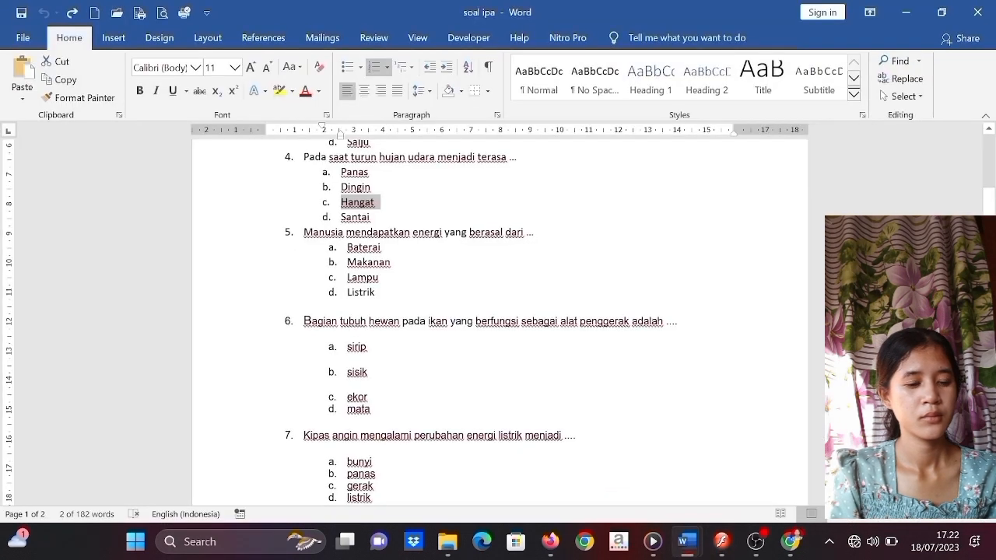
left_click_drag(340, 217, 375, 220)
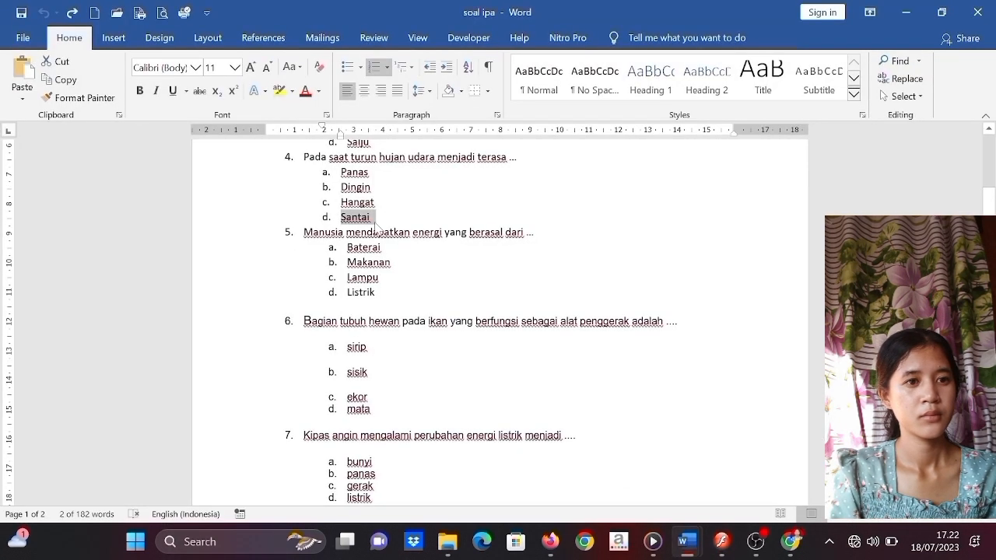
left_click(904, 12)
left_click(628, 391)
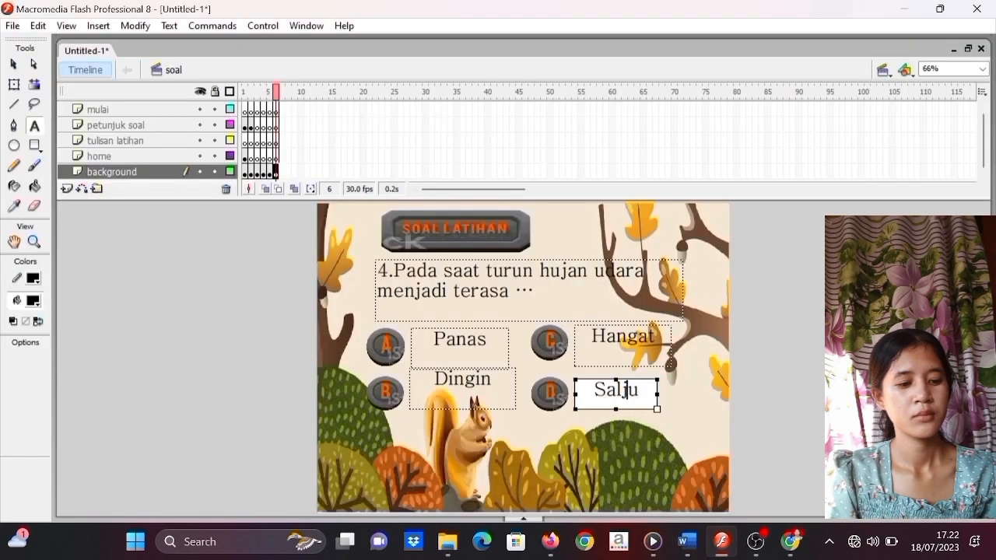
left_click_drag(596, 398, 644, 403)
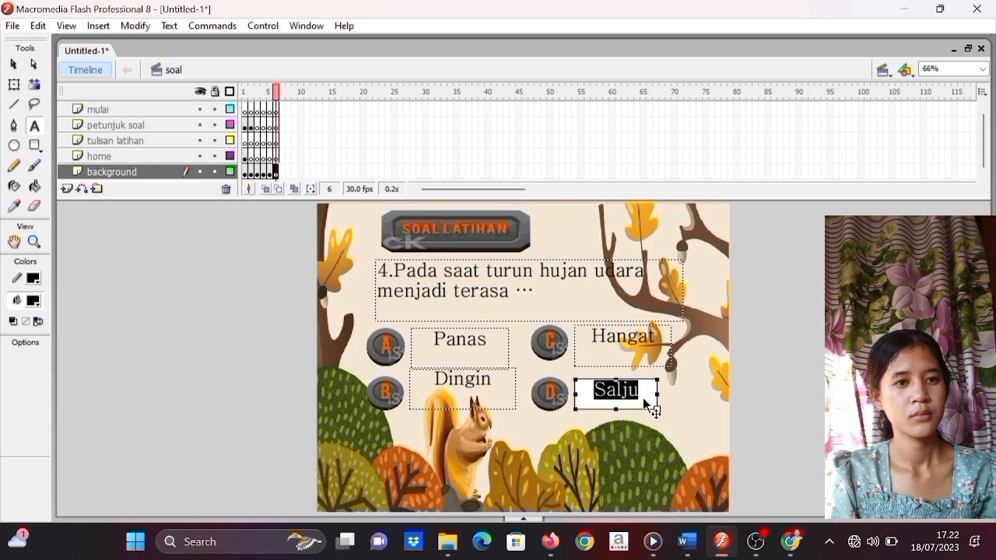
type("d.Santai")
key("BackSpace")
key("BackSpace")
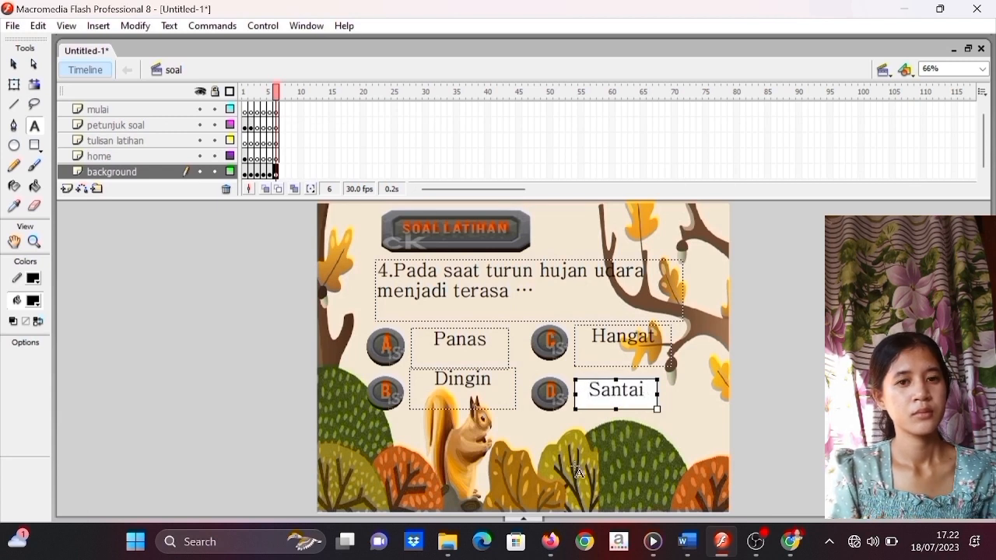
left_click(575, 467)
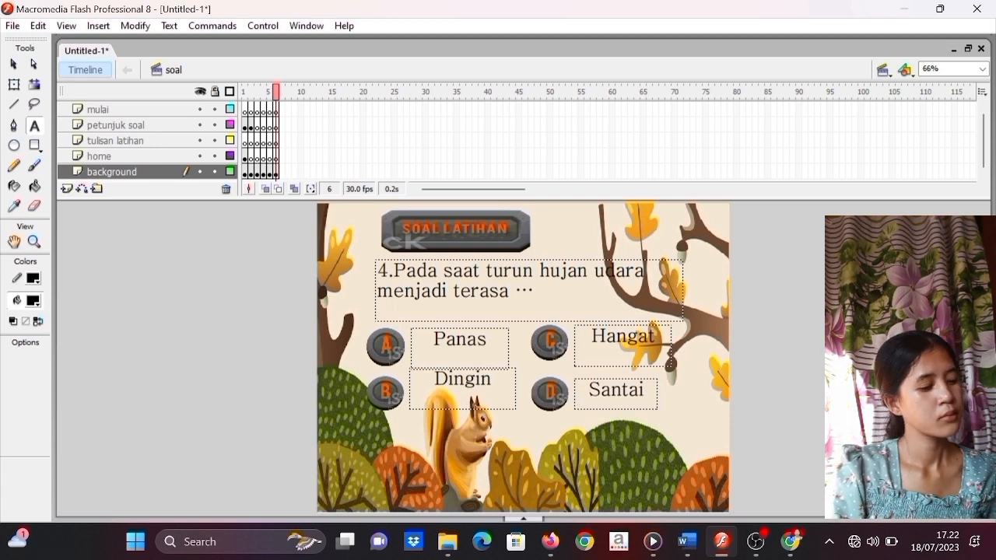
- Check the ActionScript attached to answer button B on frame 6
left_click(391, 394)
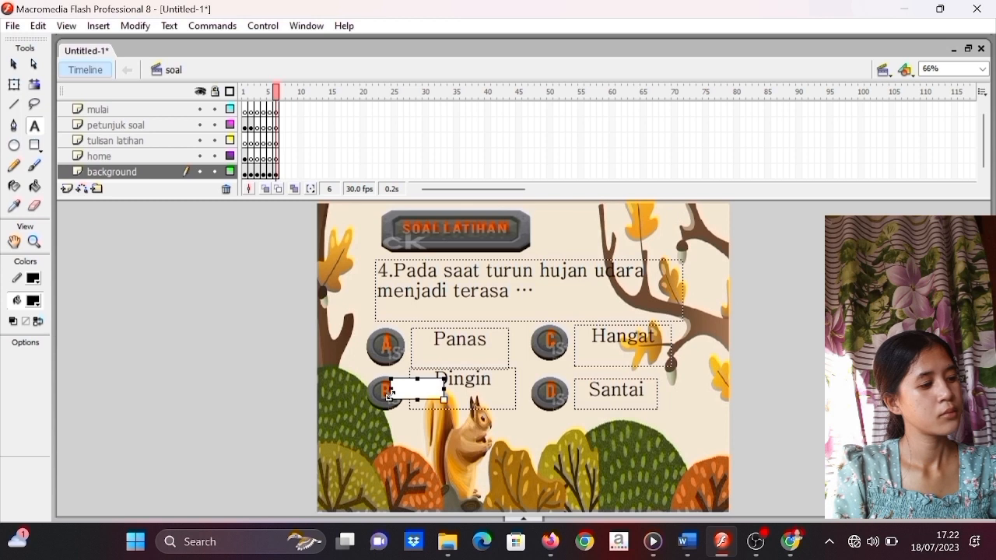
left_click(390, 396)
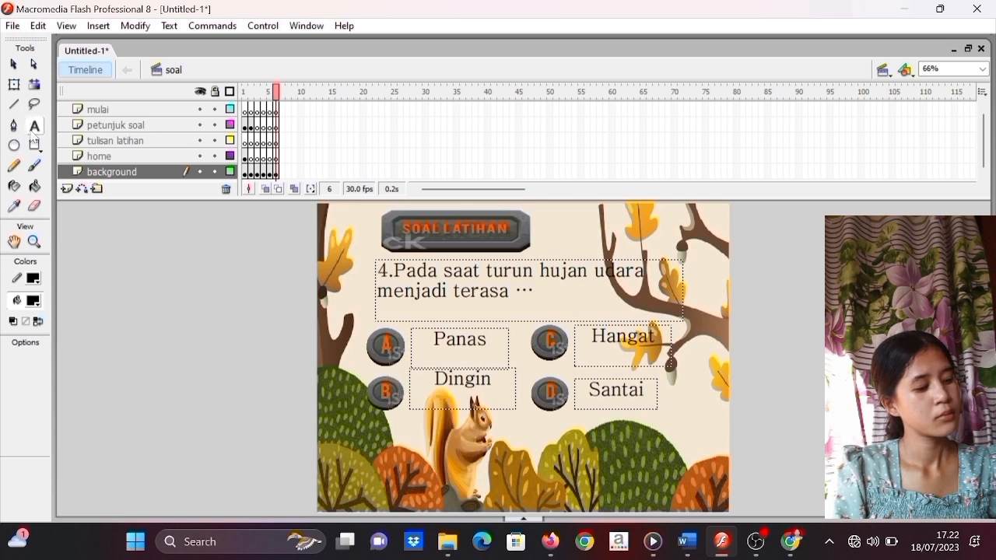
left_click(14, 85)
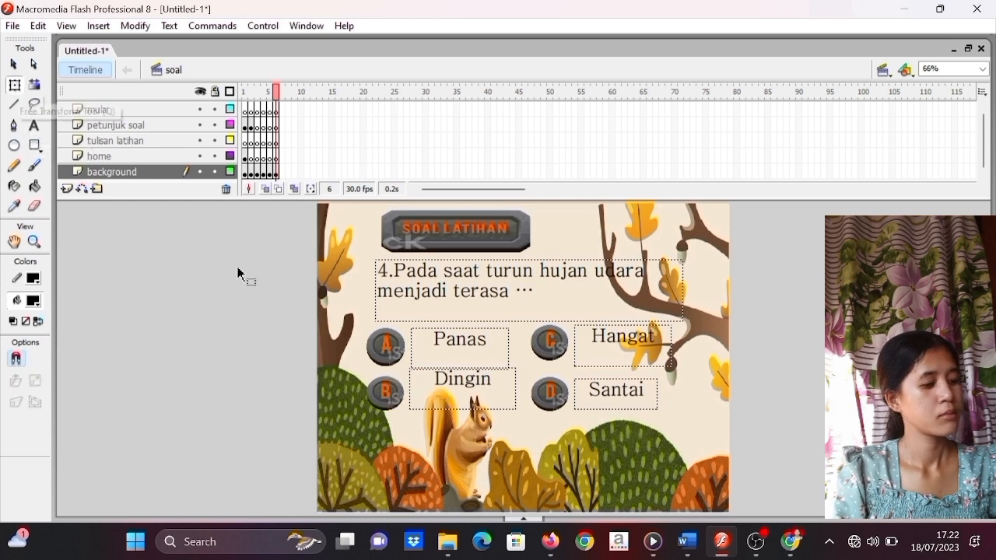
left_click(375, 396)
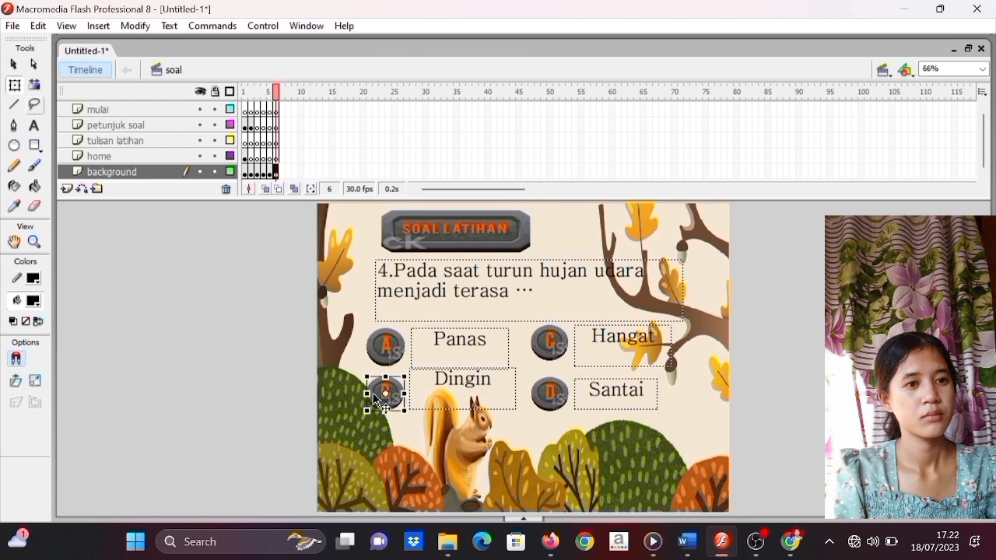
right_click(375, 396)
left_click(421, 299)
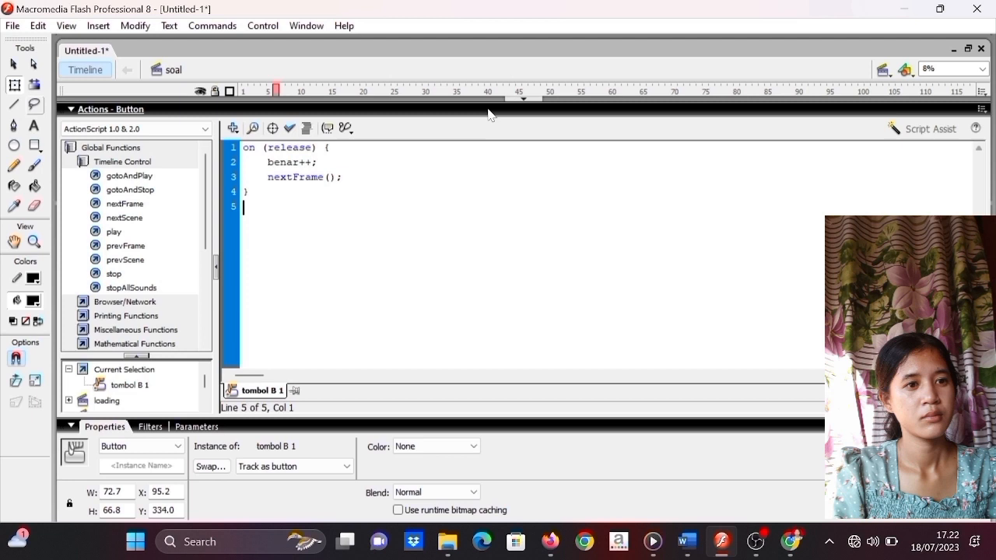
left_click(510, 99)
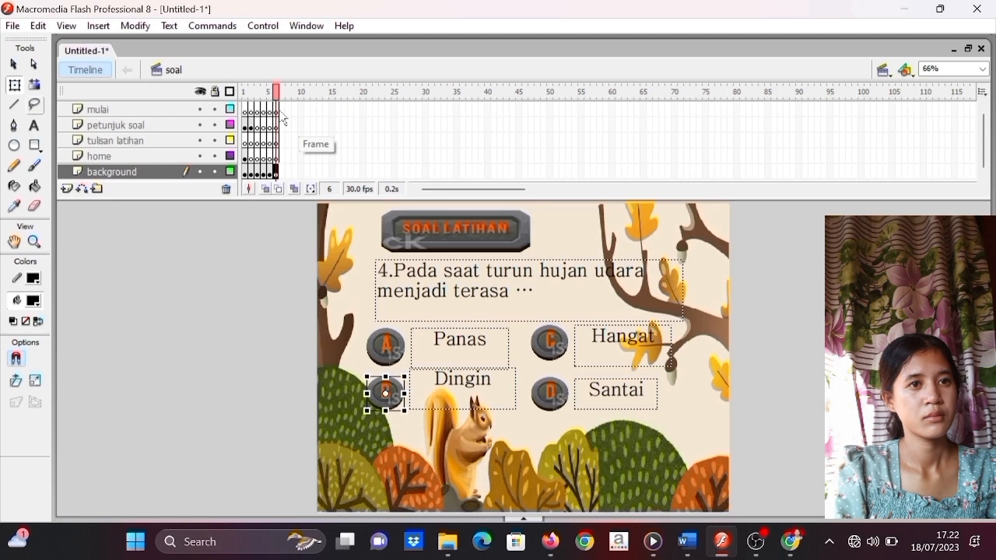
- Insert keyframes at frame 7 on all layers from mulai down to background
left_click(282, 109)
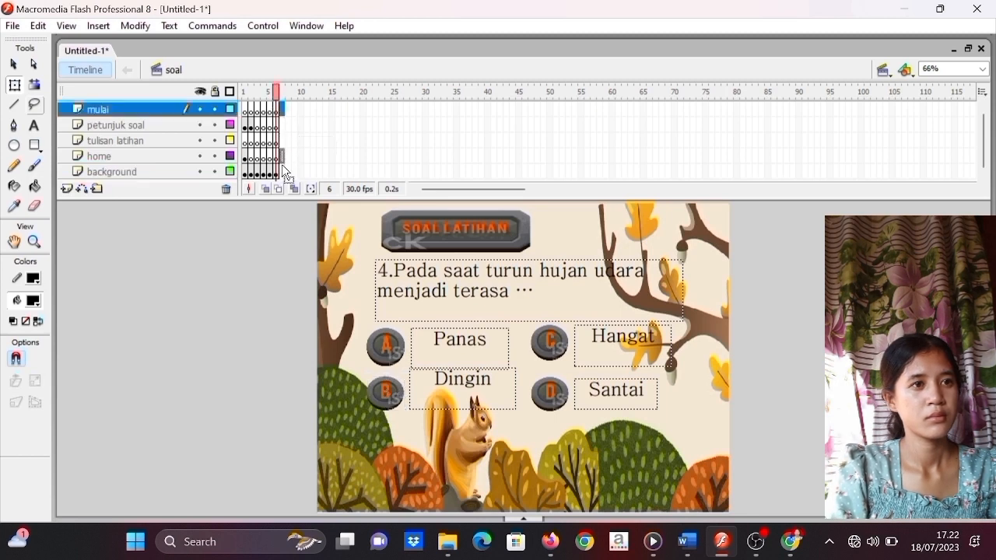
left_click(277, 157)
left_click_drag(284, 115, 286, 176)
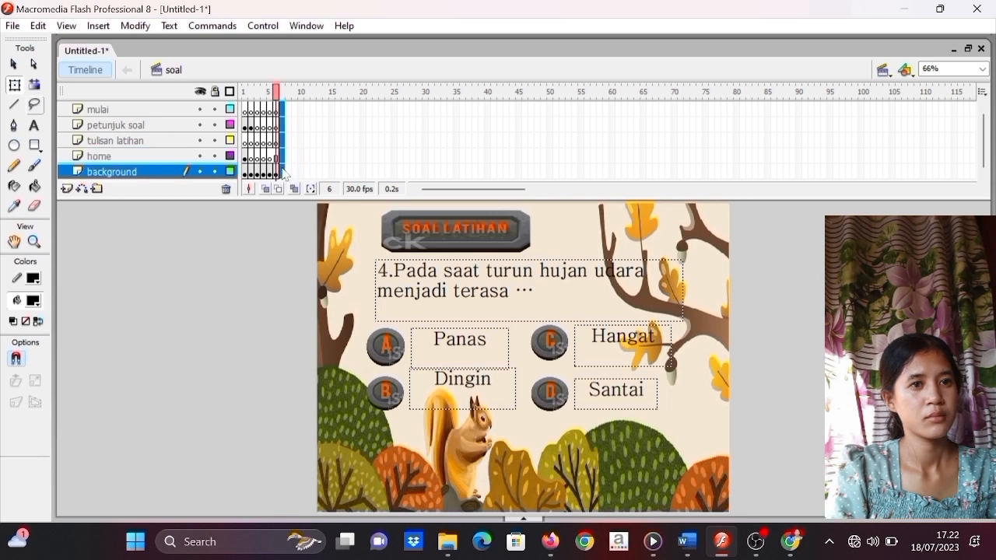
right_click(284, 175)
left_click(335, 244)
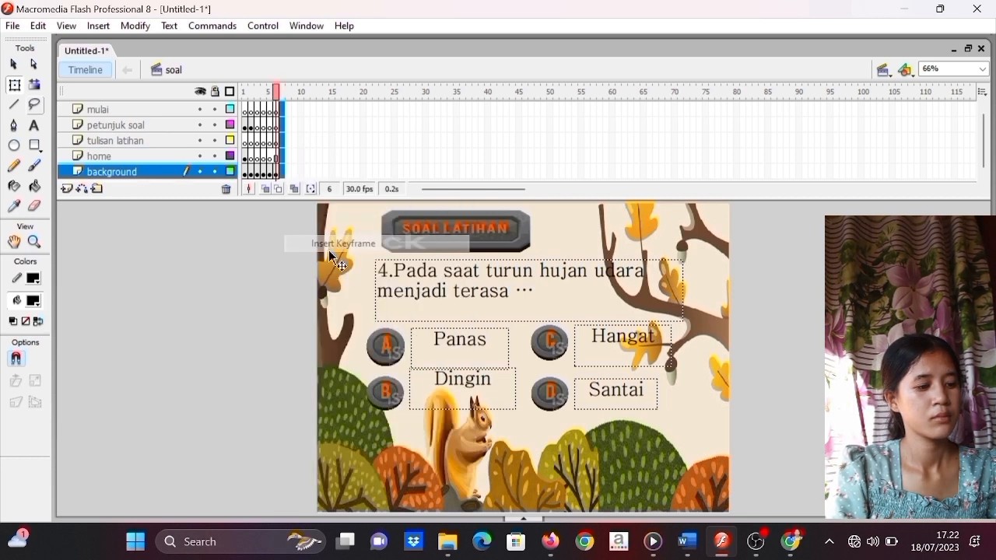
left_click(414, 267)
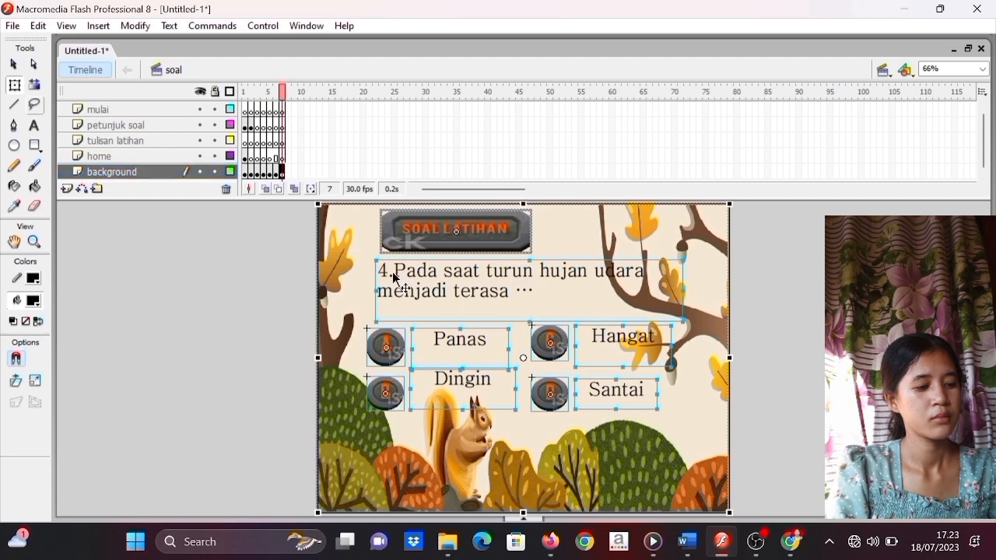
- Replace the question text on frame 7 with "5.Manusia mendapatkan energi yang berasal dari …", copied from question 5 in soal ipa
left_click(34, 126)
left_click_drag(379, 271, 541, 296)
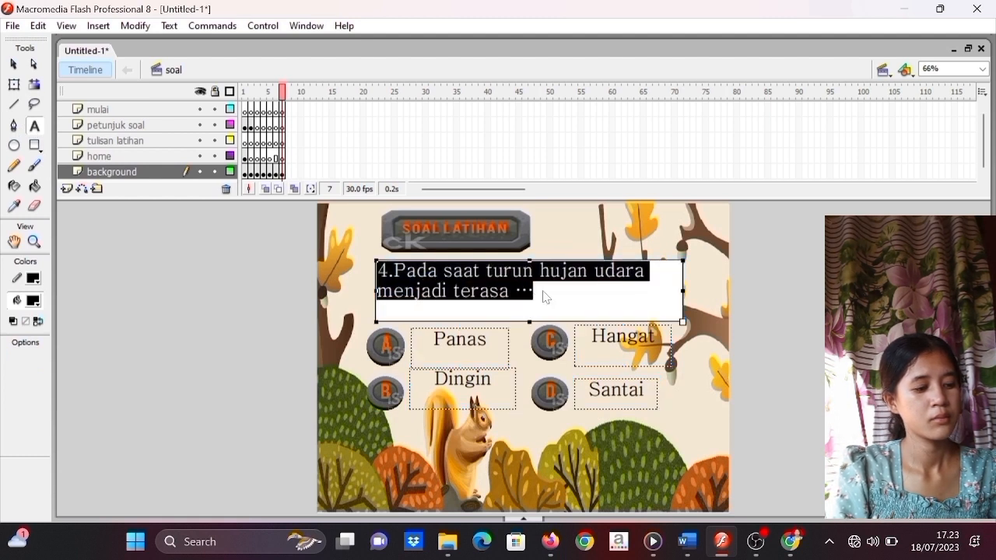
key("Delete")
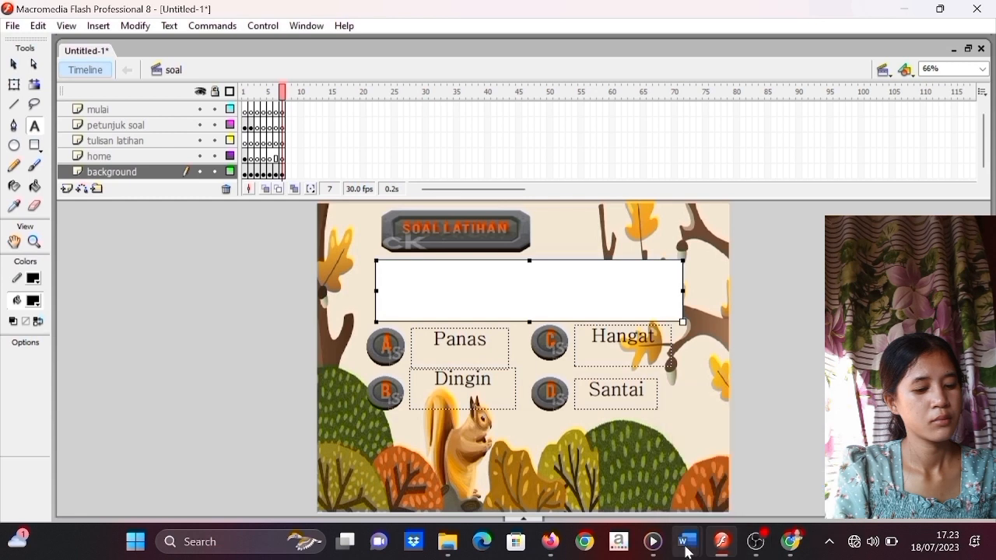
mouse_move(687, 542)
left_click(721, 491)
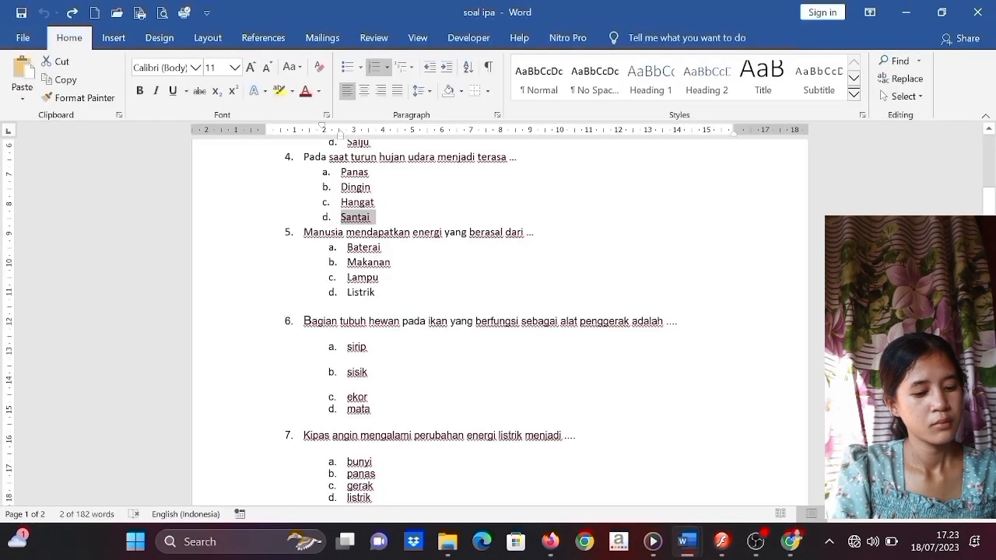
left_click_drag(303, 232, 534, 241)
key("ctrl+c")
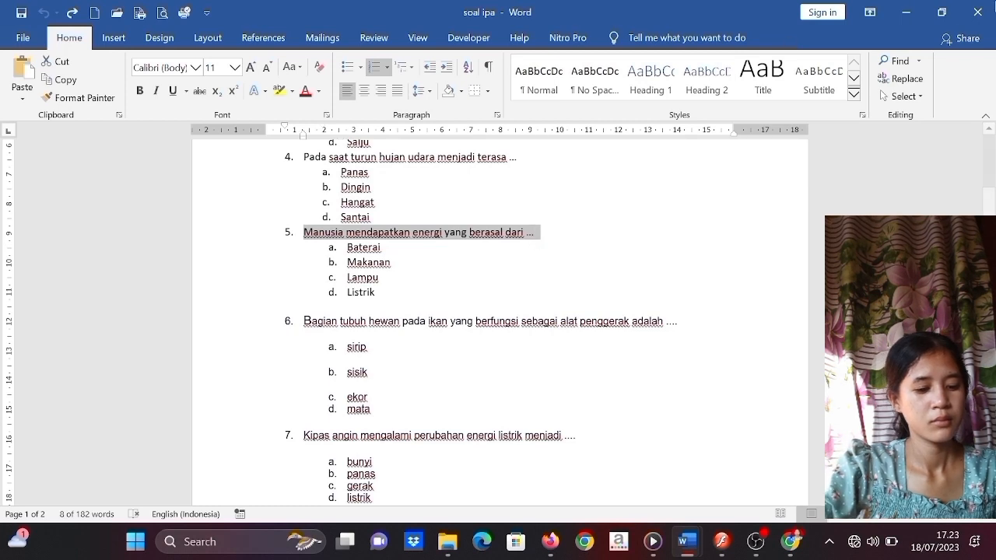
left_click(907, 9)
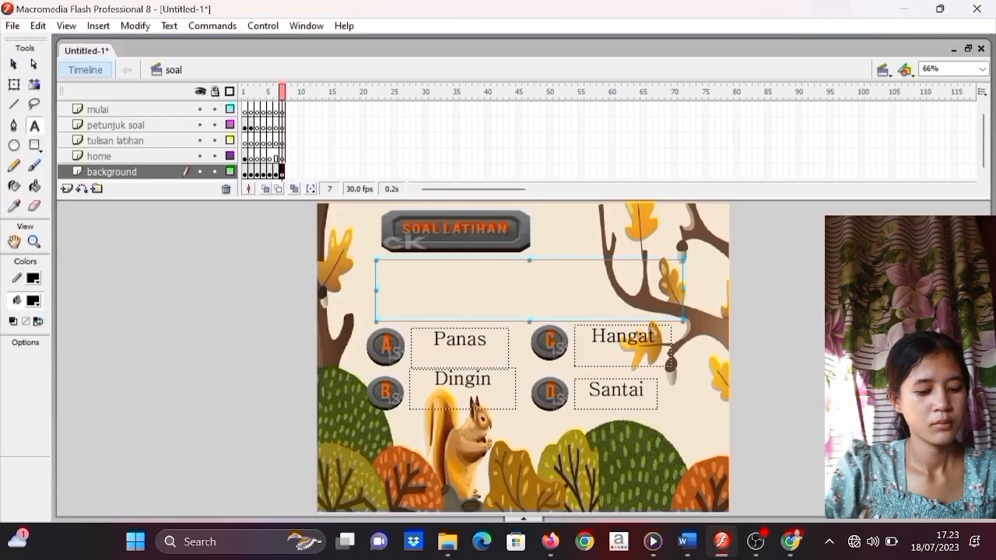
left_click(488, 298)
type("5.Manusia mendapatkan energi yang berasal dari …")
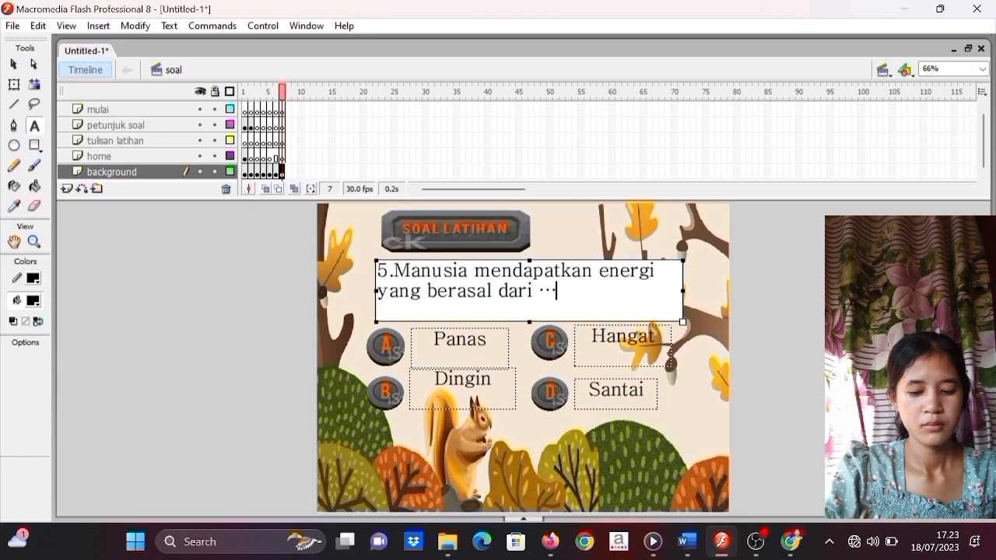
- Replace answer A on frame 7 with a.Baterai, copied from question 5 in soal ipa
left_click(487, 340)
left_click_drag(434, 346, 502, 352)
key("BackSpace")
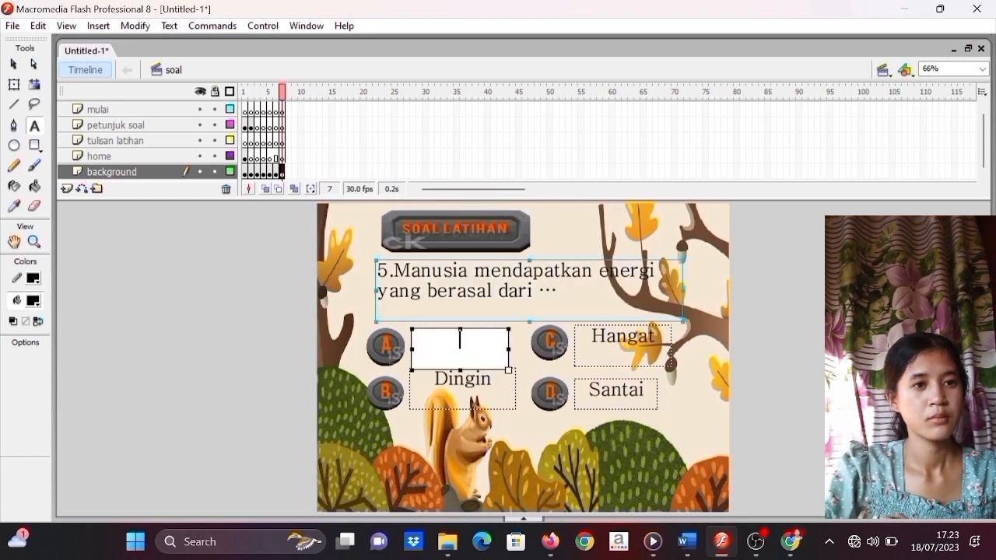
mouse_move(717, 545)
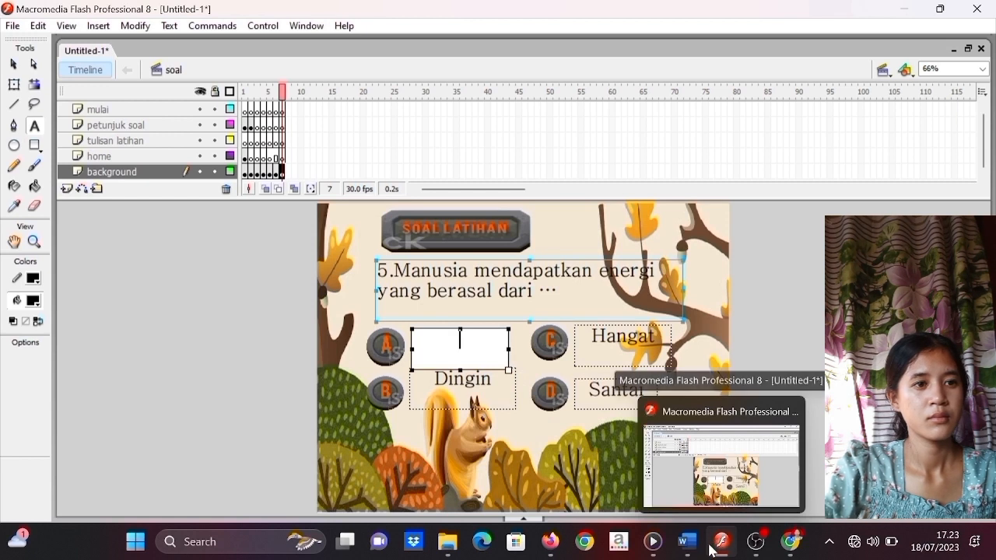
mouse_move(687, 545)
left_click(723, 471)
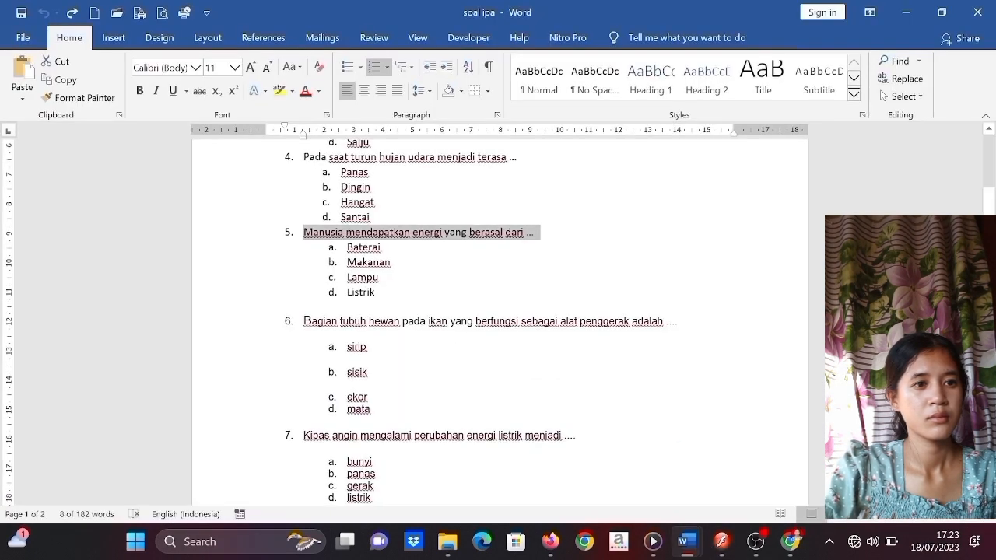
double_click(364, 248)
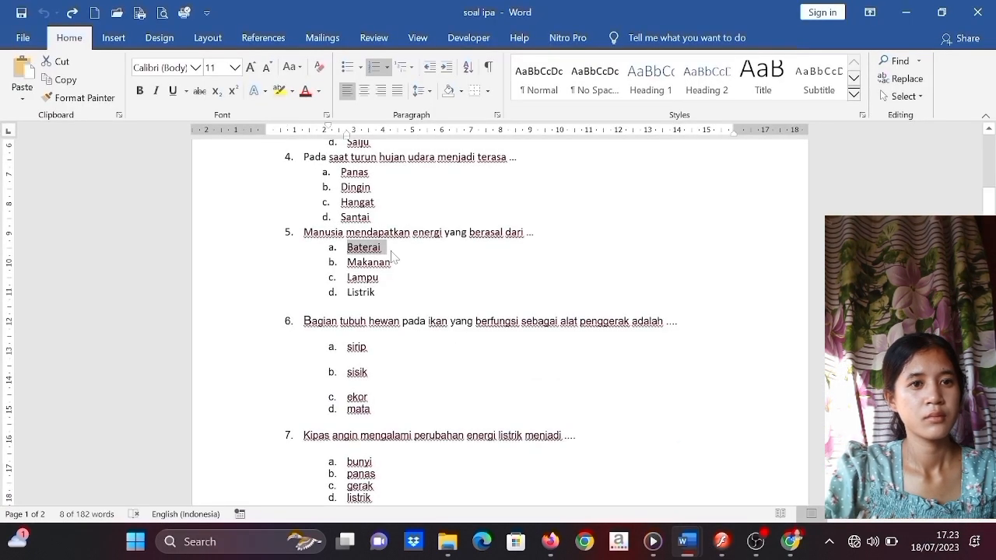
key("ctrl+v")
key("ctrl+z")
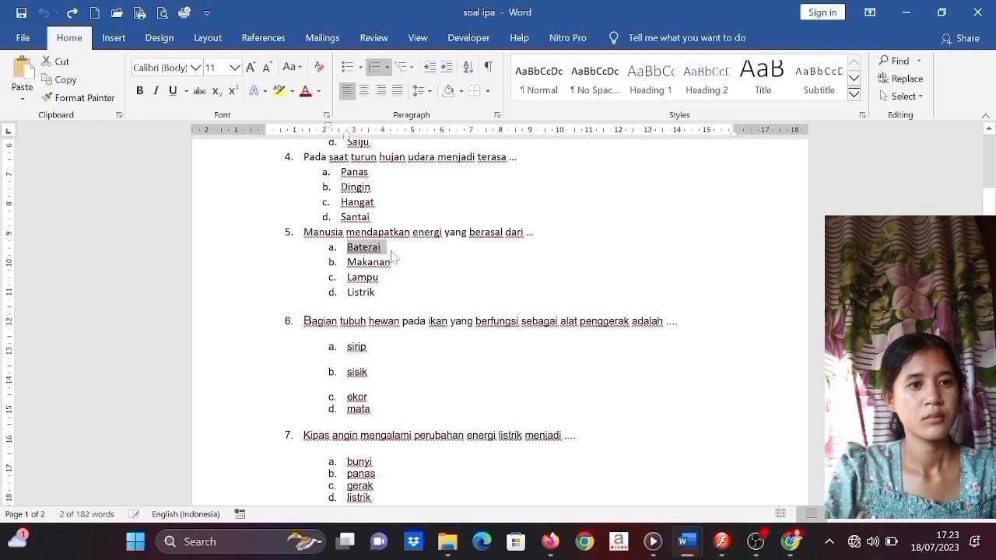
left_click(907, 12)
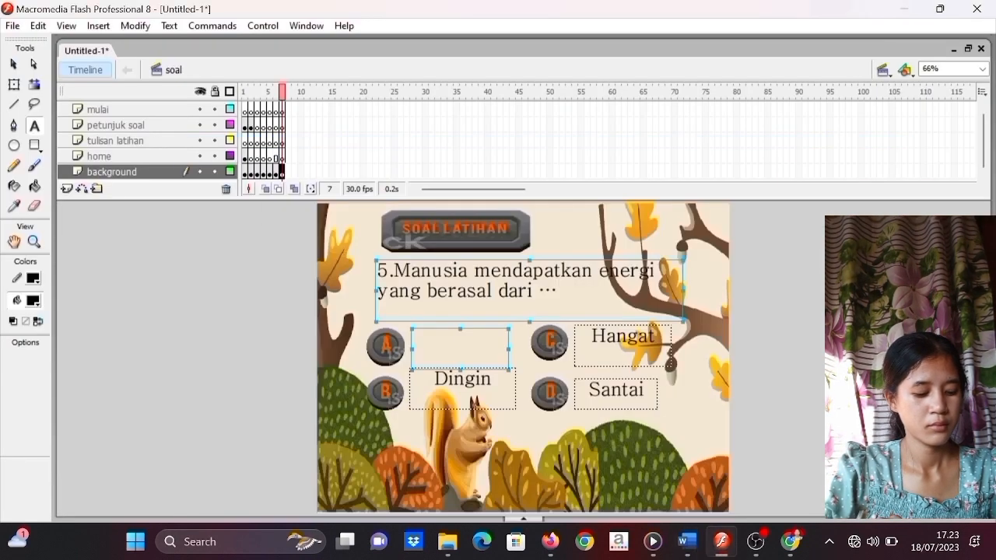
left_click(454, 340)
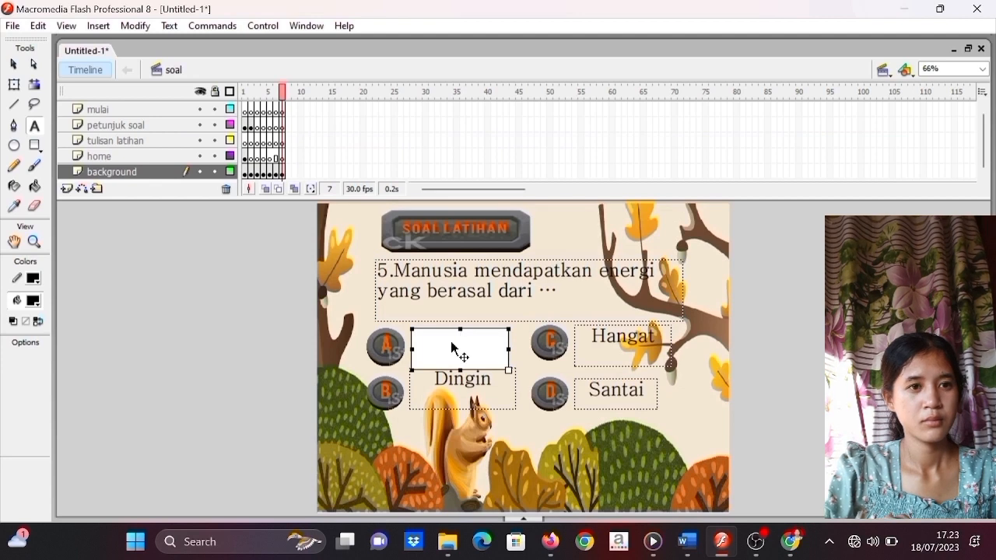
type("a.Baterai")
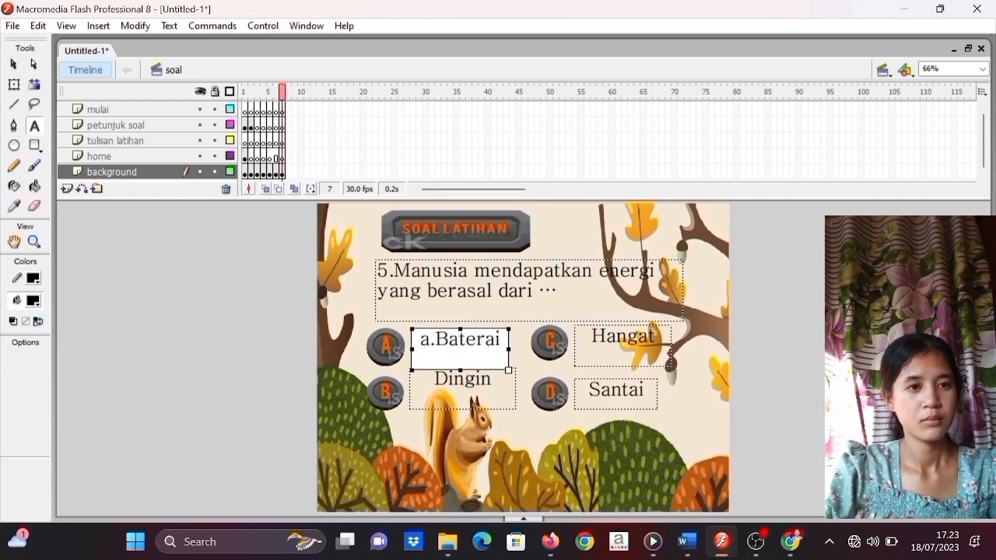
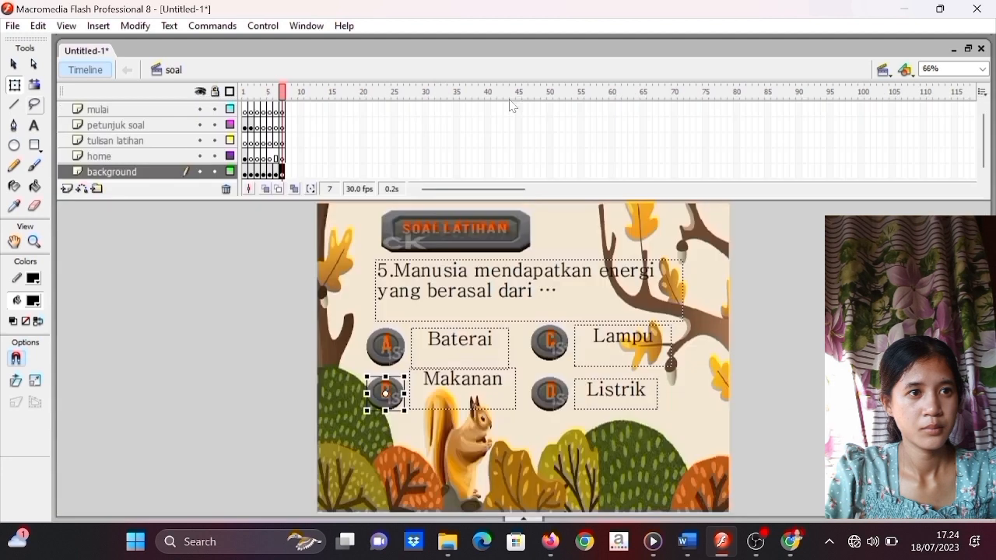
- Insert keyframes at frame 8 on all layers from mulai down to background
left_click_drag(287, 113, 294, 173)
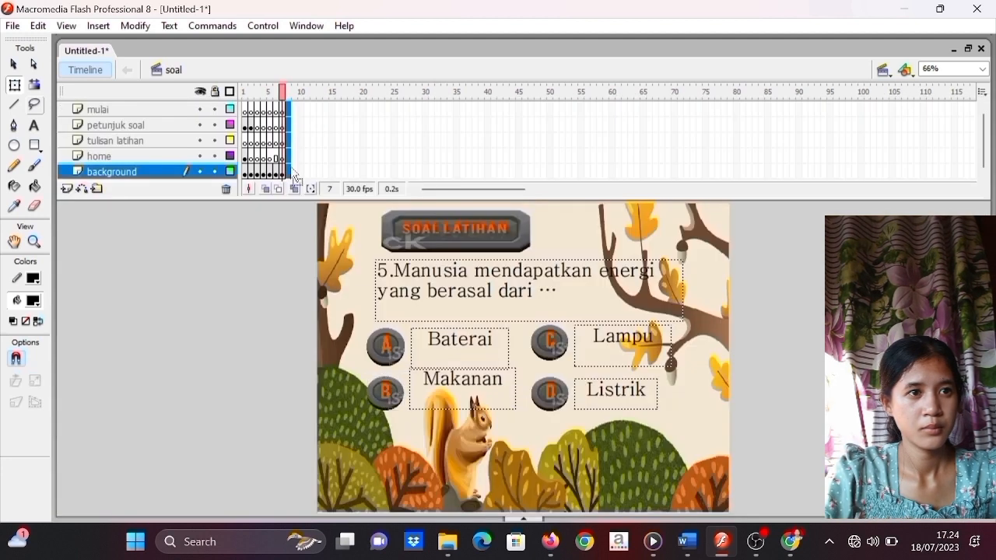
right_click(292, 171)
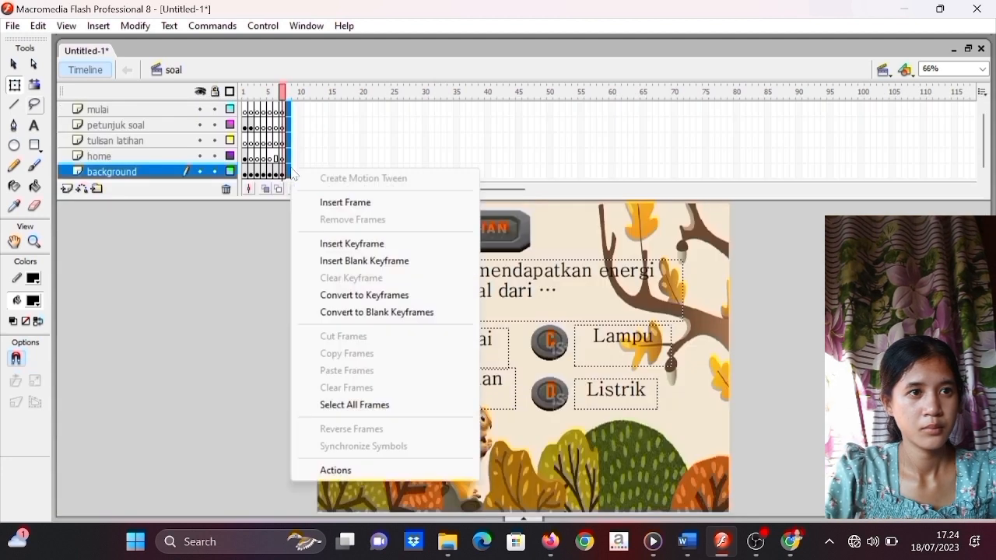
left_click(352, 243)
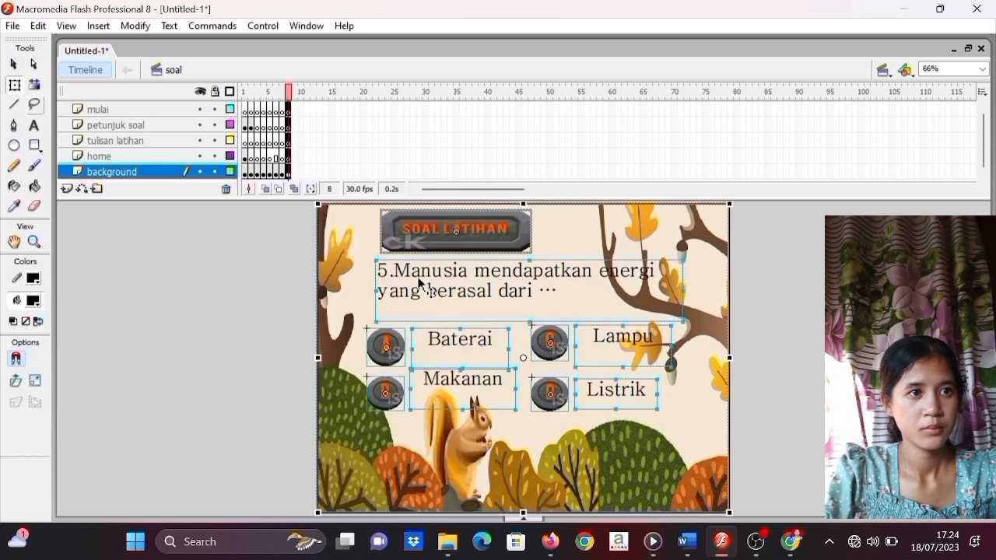
- Replace the question text on frame 8 with "6.Bagian tubuh hewan pada ikan yang berfungsi sebagai alat penggerak adalah ....", copied from question 6 in soal ipa
left_click(35, 128)
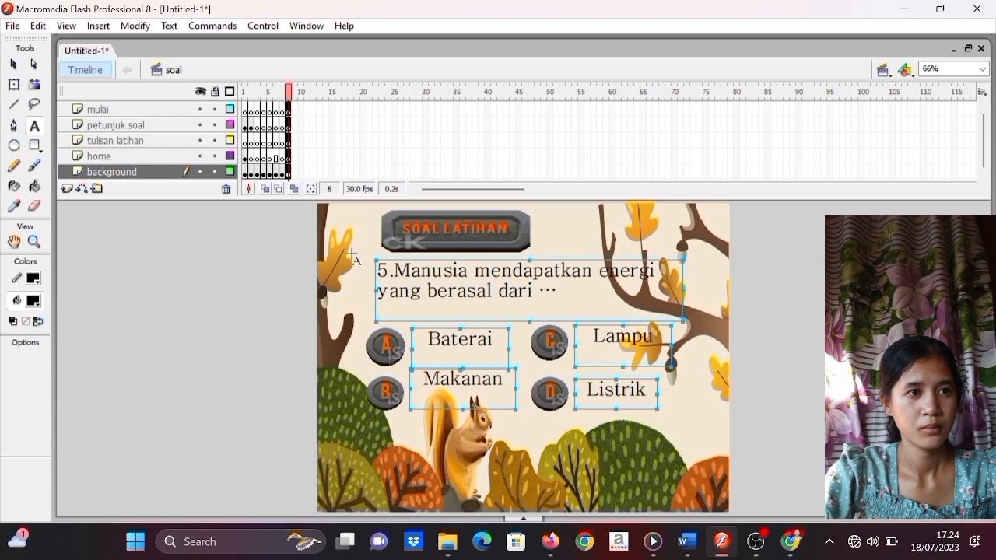
left_click_drag(386, 279, 537, 298)
key("BackSpace")
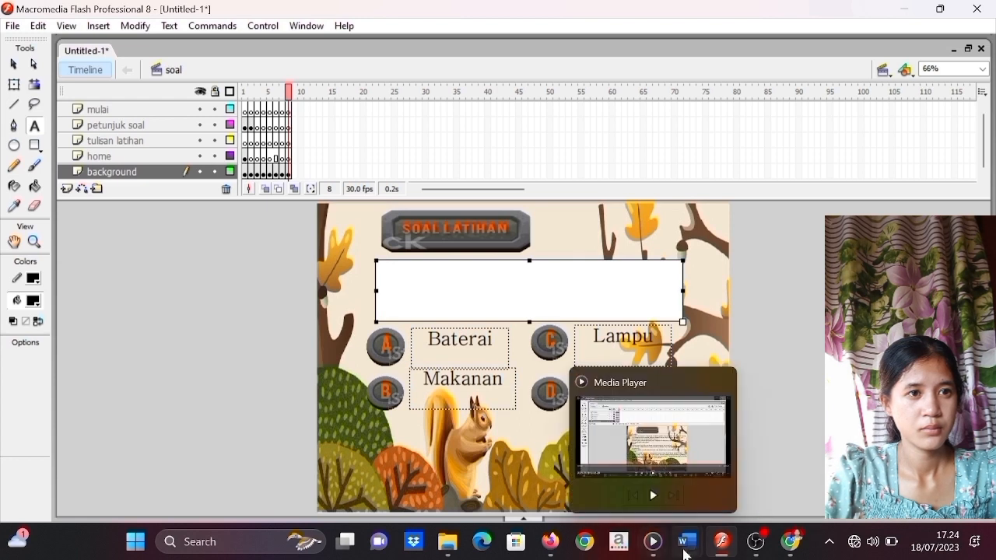
mouse_move(688, 542)
left_click(727, 495)
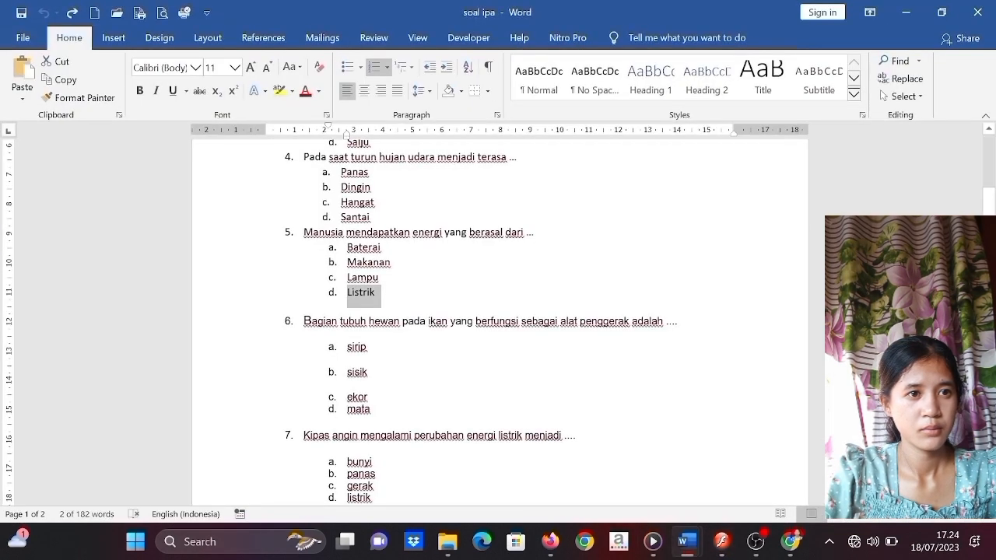
left_click_drag(303, 320, 727, 335)
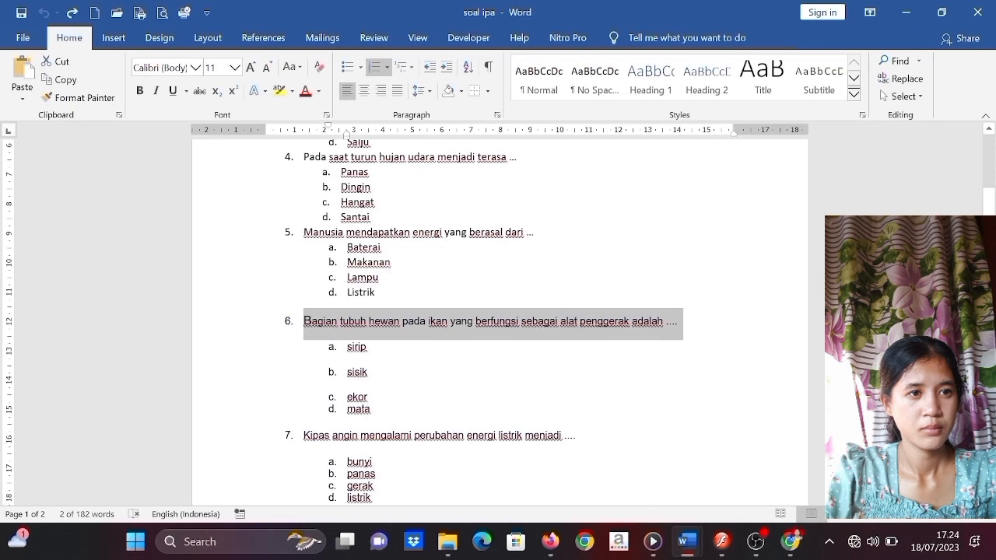
left_click(906, 12)
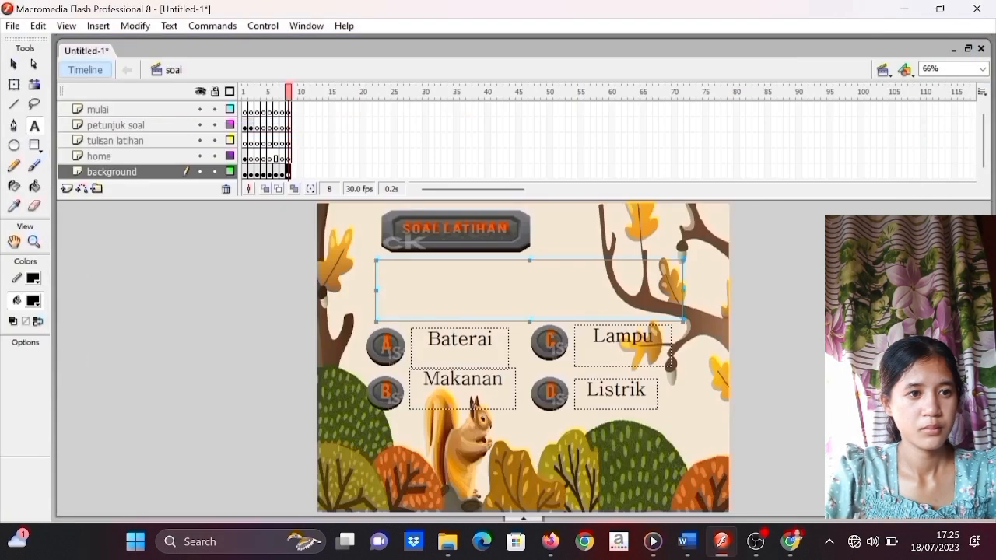
key("ctrl+v")
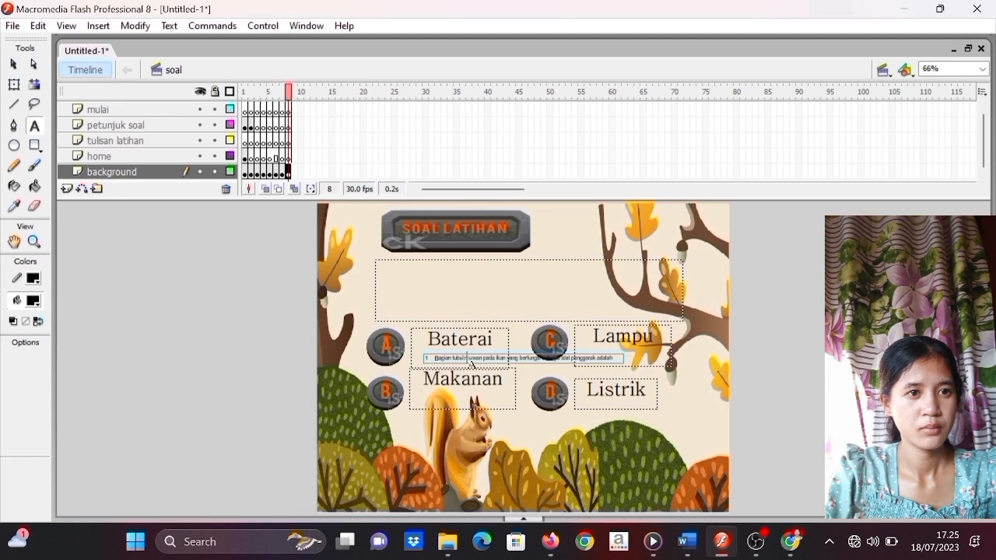
key("ctrl+z")
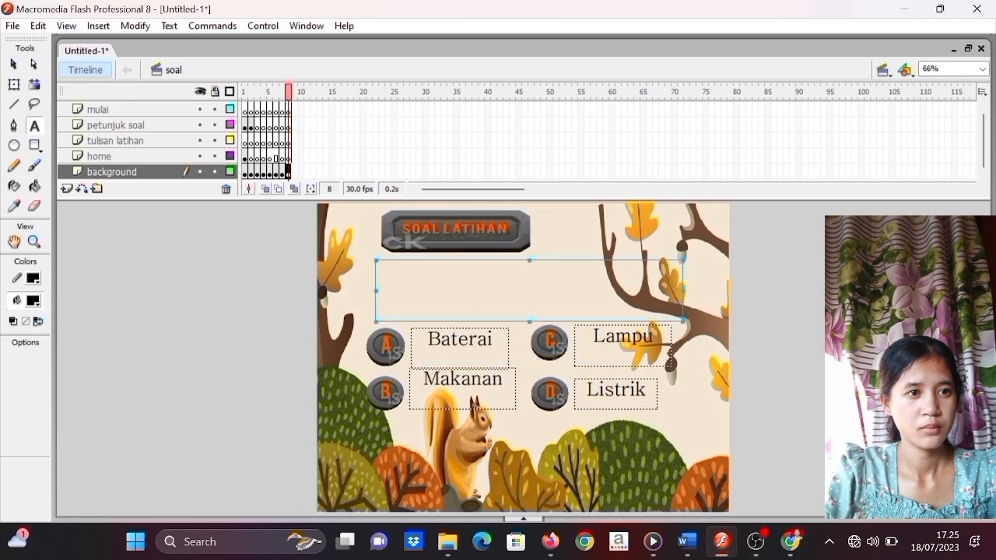
left_click(451, 288)
type("6.Bagian tubuh hewan pada ikan yang berfungsi sebagai alat penggerak adalah ....")
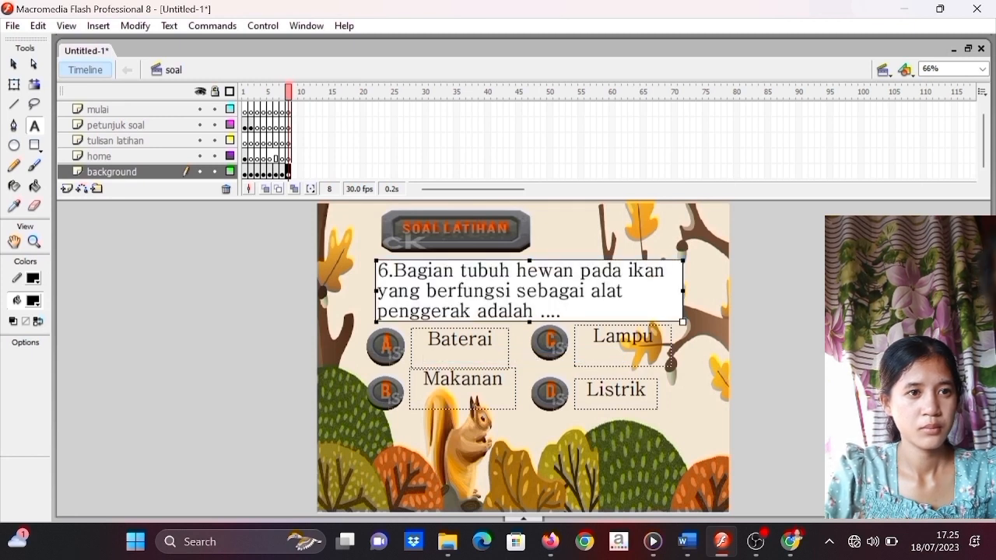
- Replace answer A on frame 8 with sirip, copied from question 6 in soal ipa, without its letter prefix
left_click(479, 346)
double_click(500, 351)
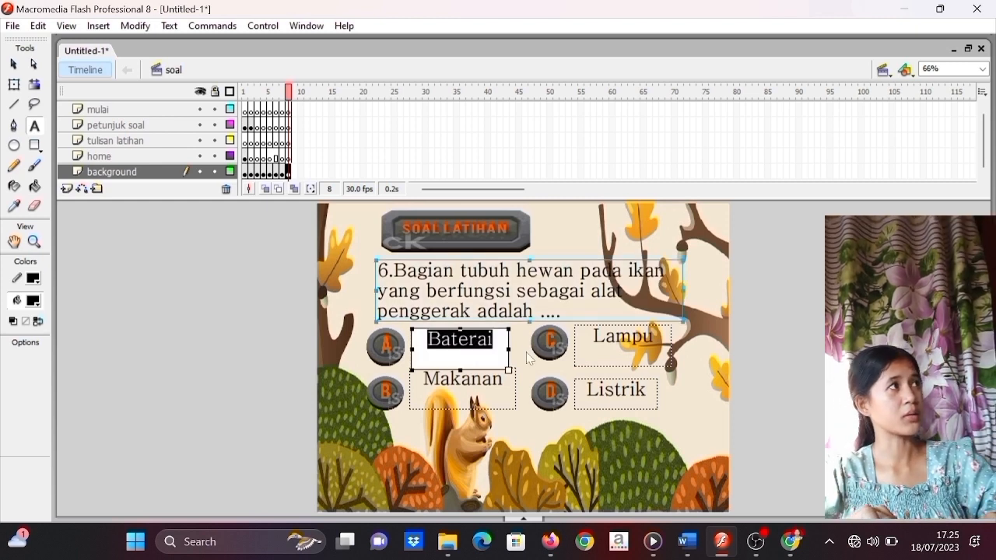
key("BackSpace")
mouse_move(685, 537)
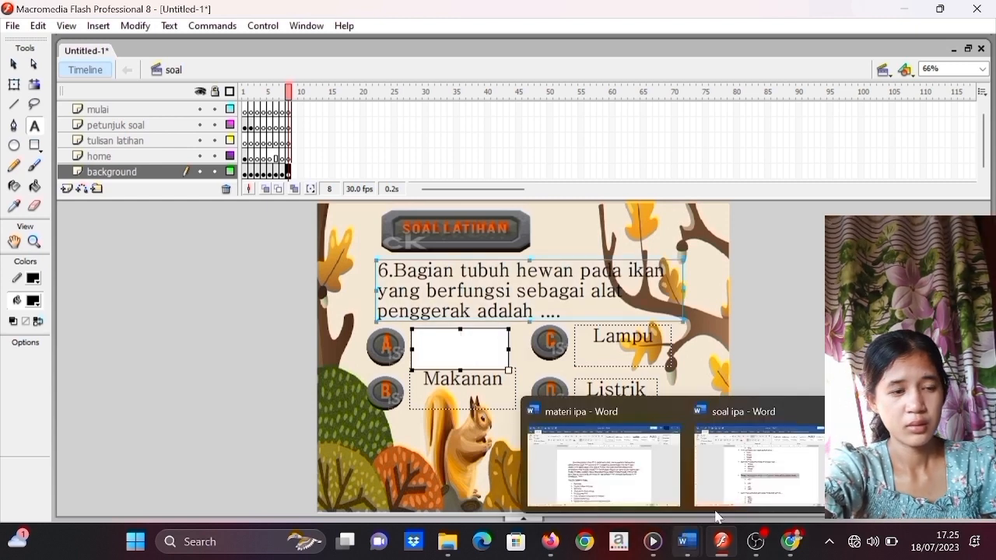
left_click(759, 464)
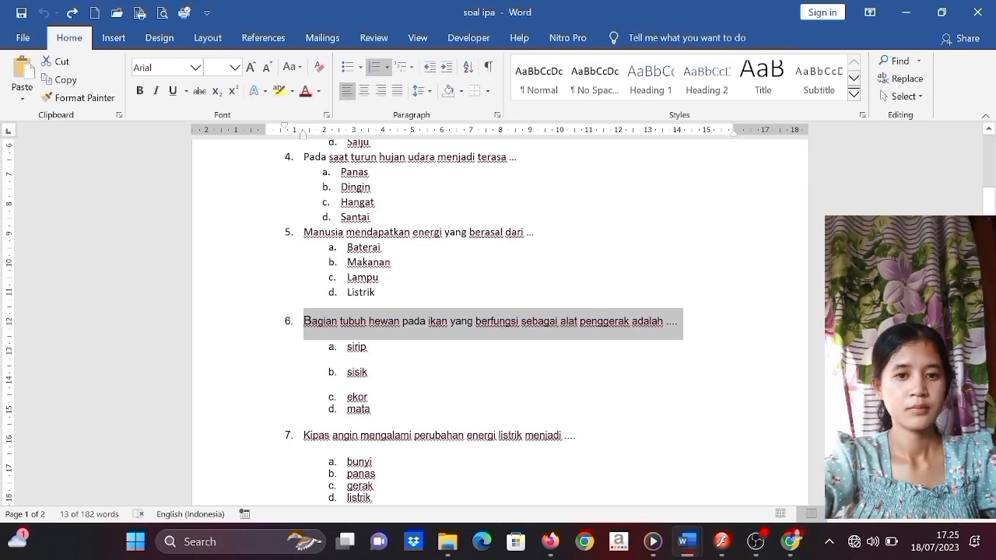
double_click(358, 348)
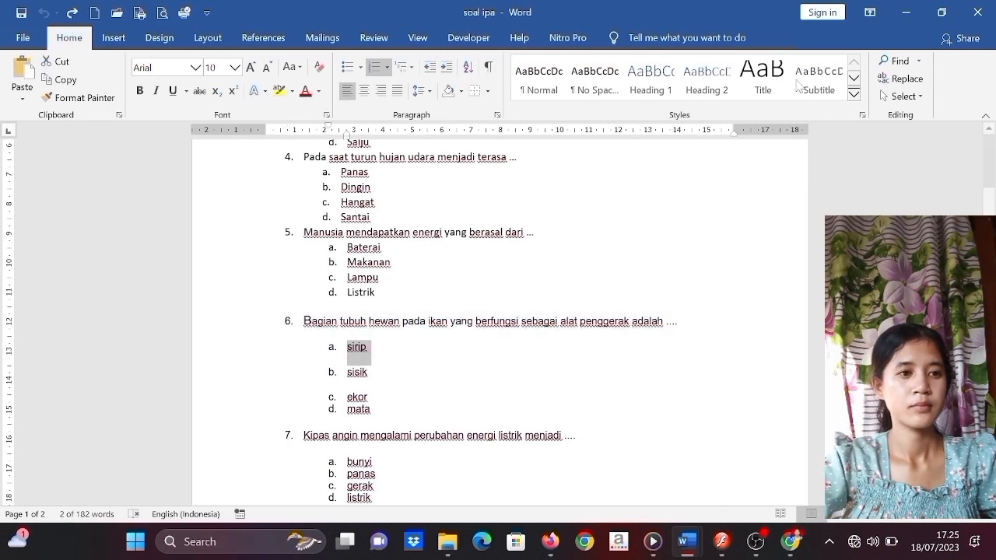
left_click(906, 12)
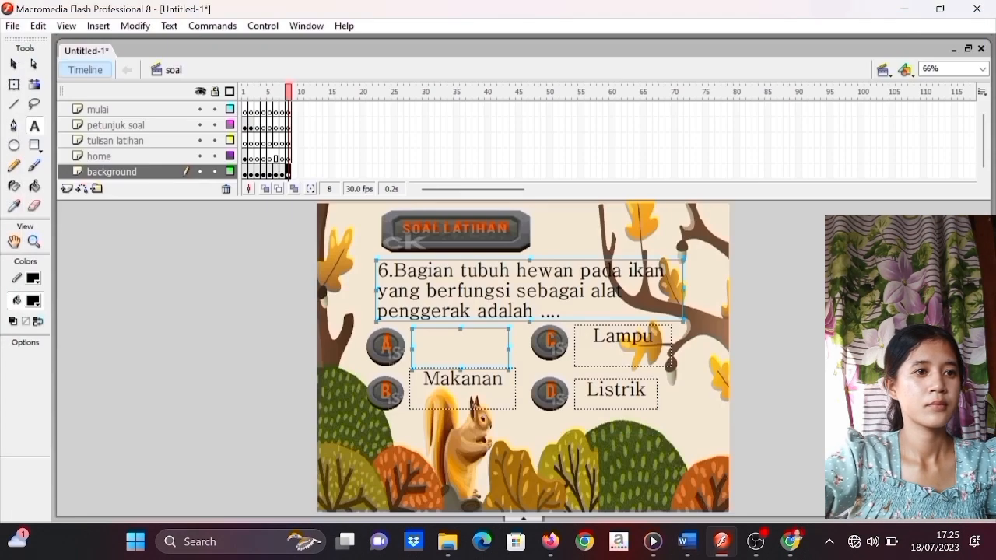
left_click(486, 345)
type("a.sirip")
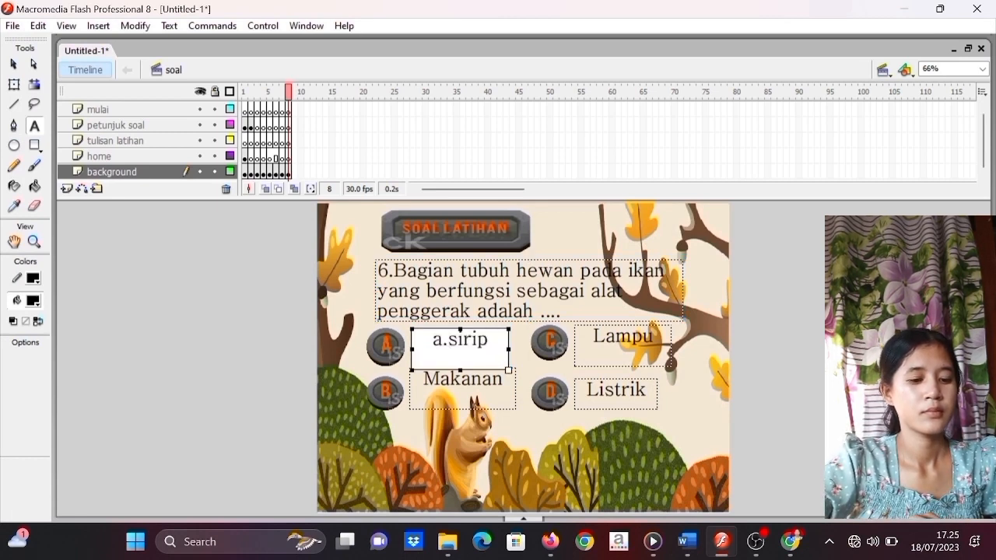
key("BackSpace")
key("BackSpace")
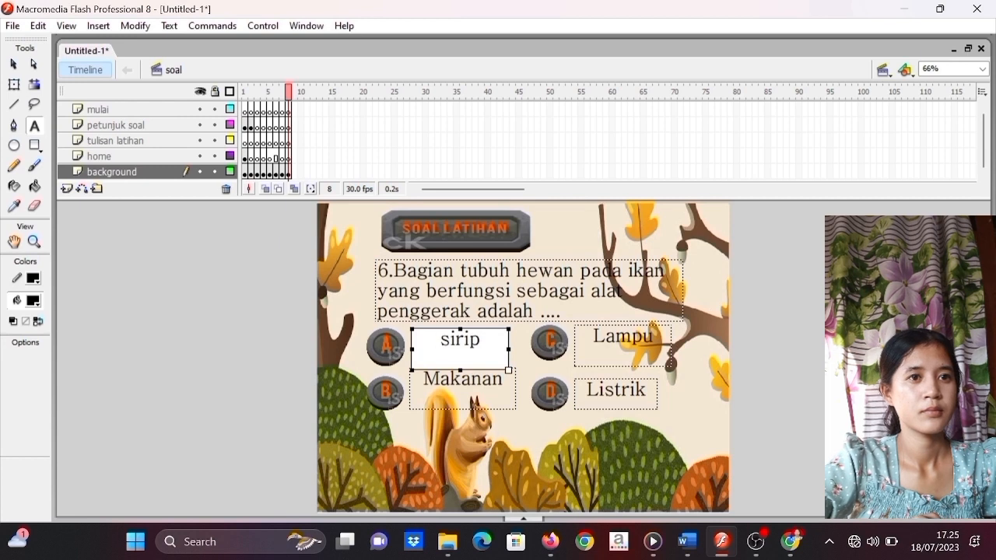
- Replace answer B on frame 8 with sisik, copied from question 6 in soal ipa, without its letter prefix
left_click(452, 380)
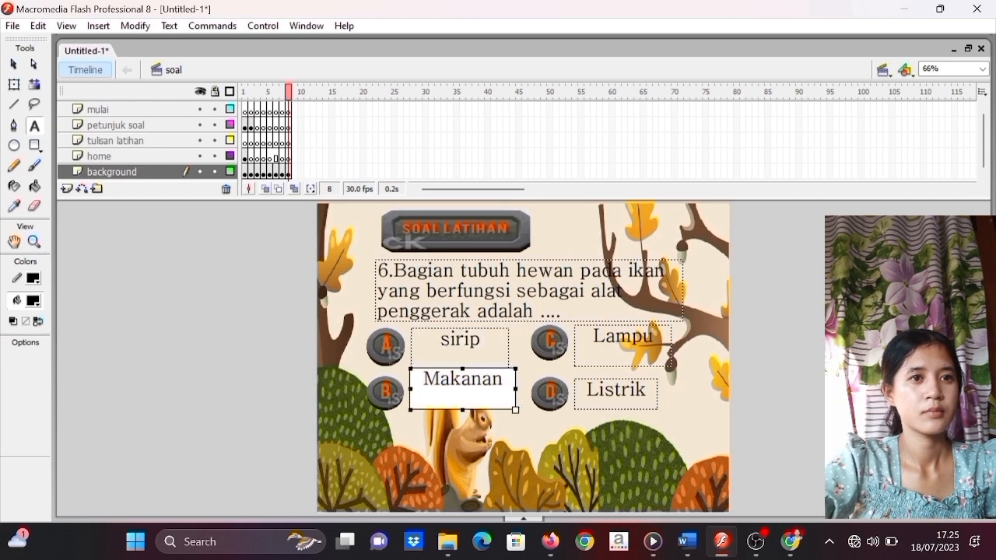
double_click(440, 379)
key("BackSpace")
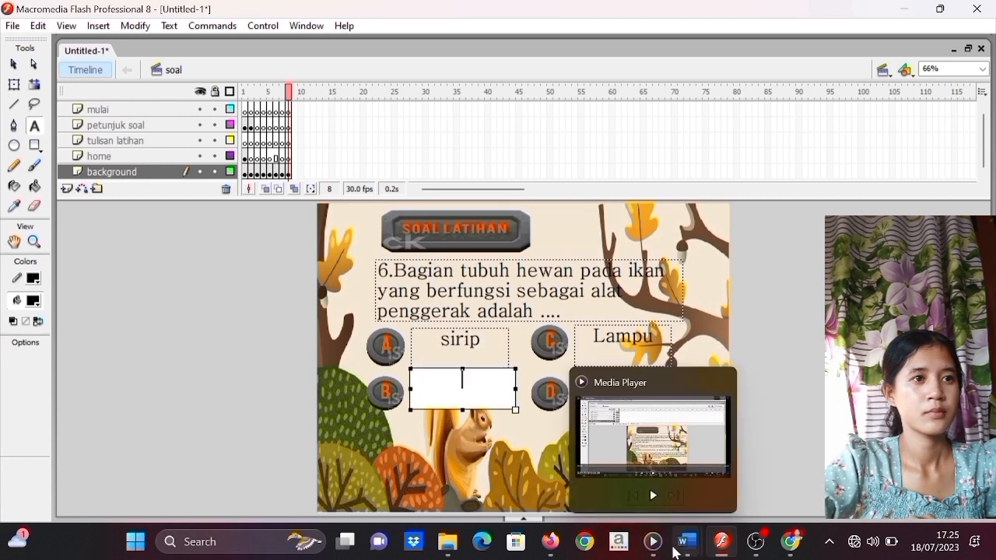
mouse_move(682, 551)
left_click(759, 460)
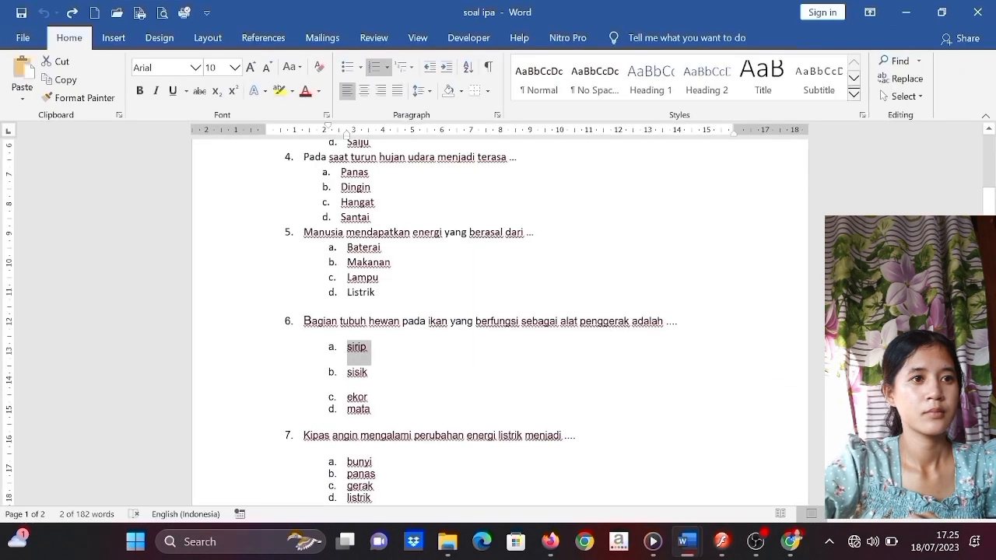
double_click(357, 372)
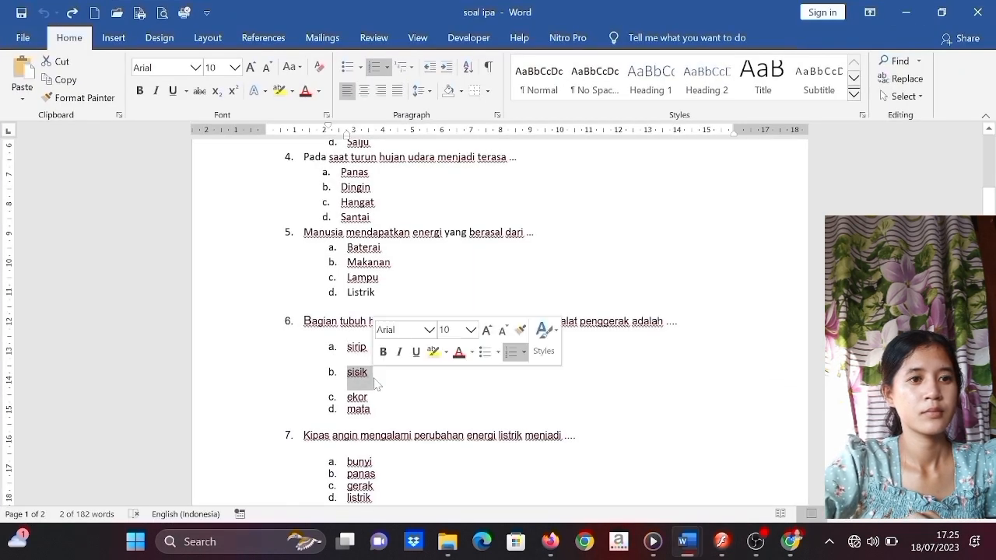
left_click(895, 17)
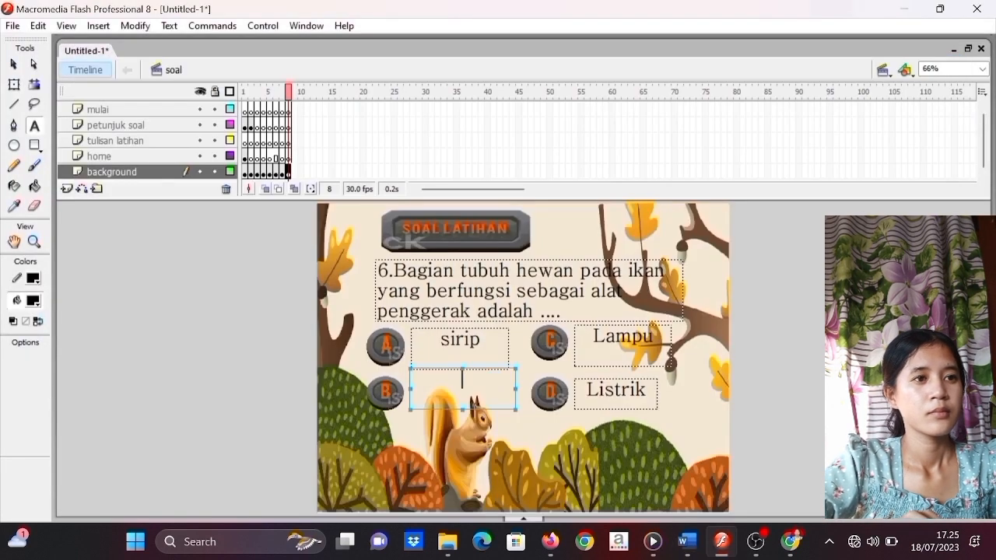
left_click(494, 388)
type("b.sisik")
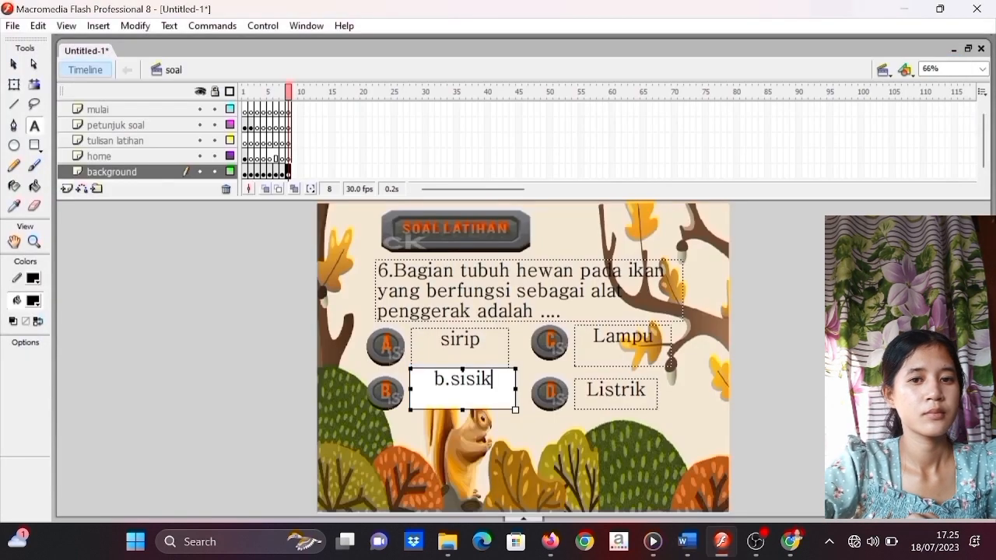
left_click(449, 380)
key("BackSpace")
key("BackSpace")
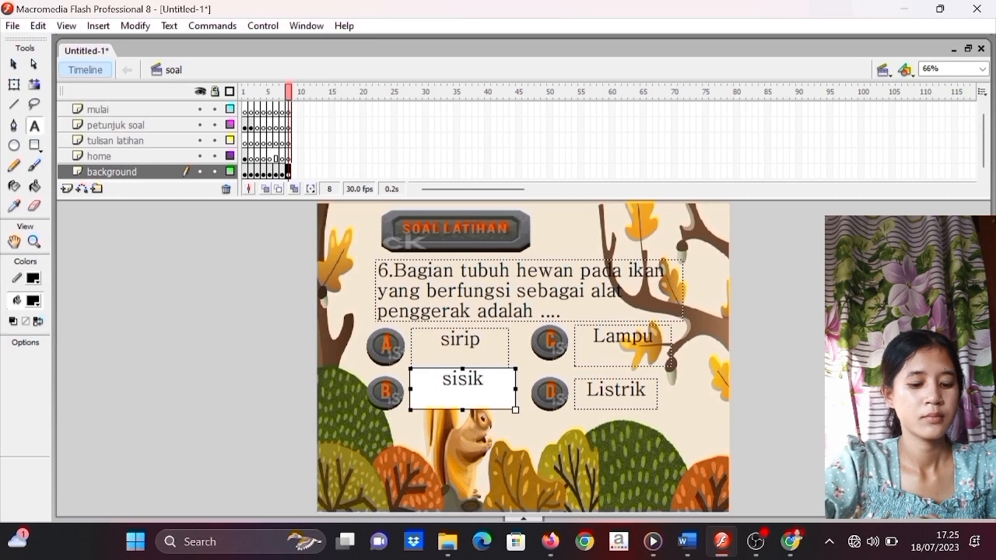
- Replace answer C on frame 8 with ekor, copied from question 6 in soal ipa, without its letter prefix
left_click(606, 343)
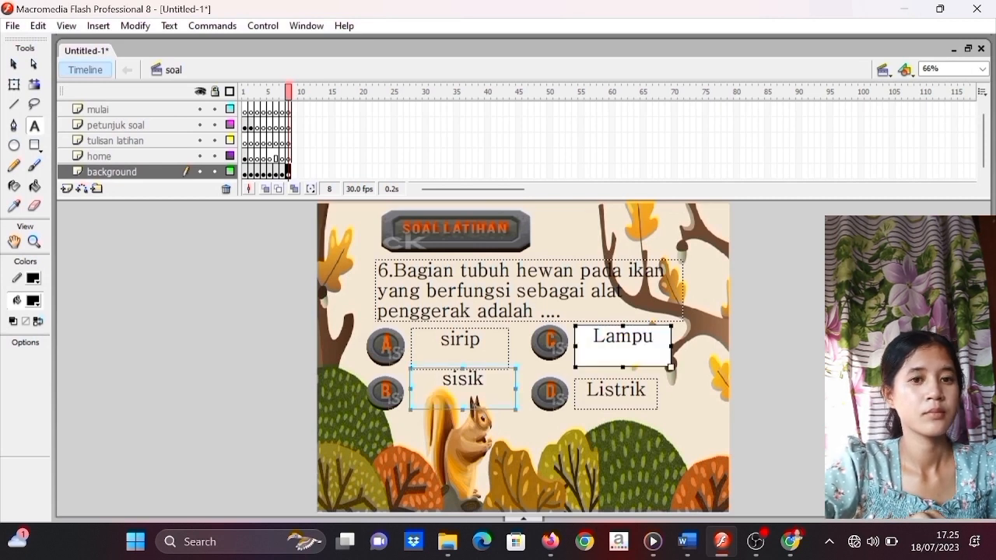
double_click(602, 341)
key("BackSpace")
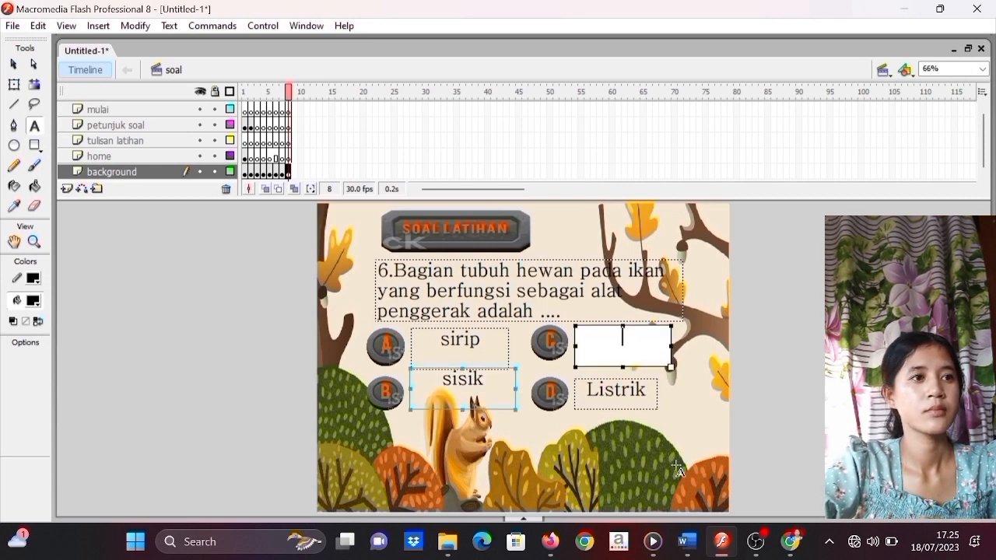
mouse_move(688, 542)
left_click(767, 489)
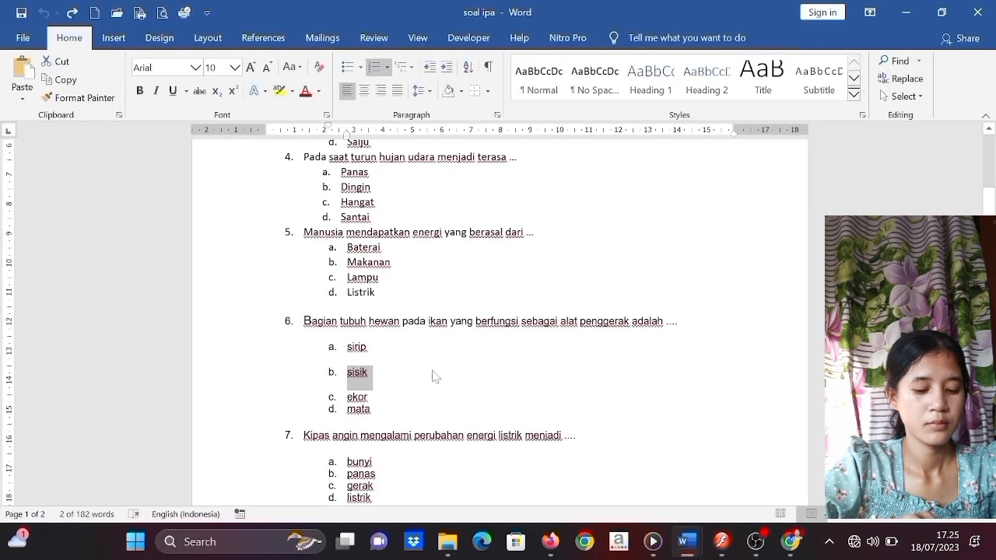
double_click(359, 398)
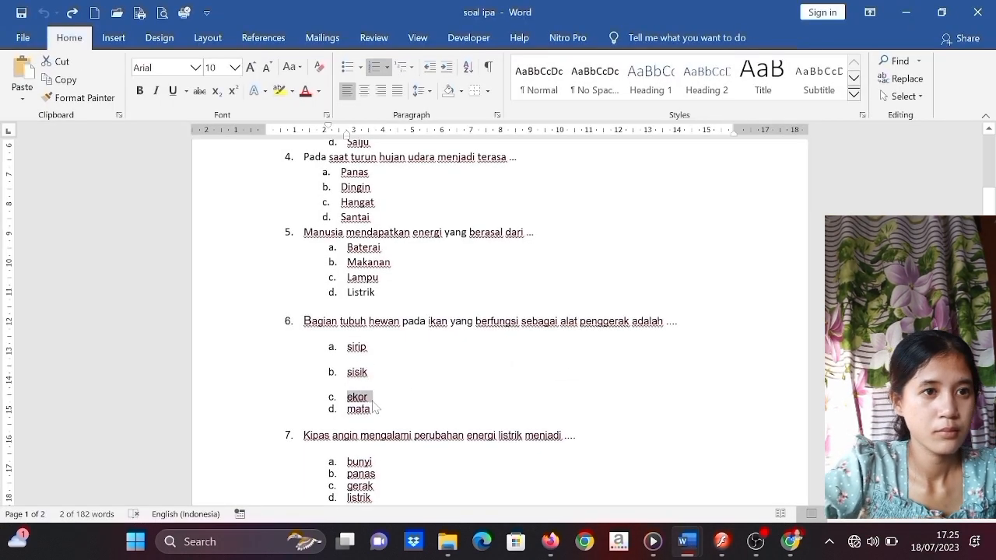
left_click(906, 14)
left_click(634, 357)
type("c.ekor")
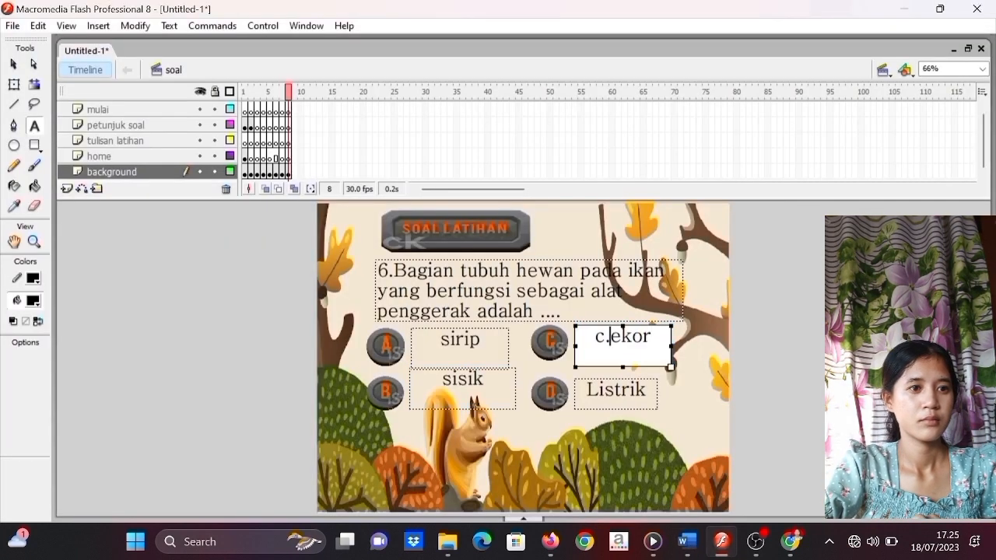
key("BackSpace")
key("BackSpace")
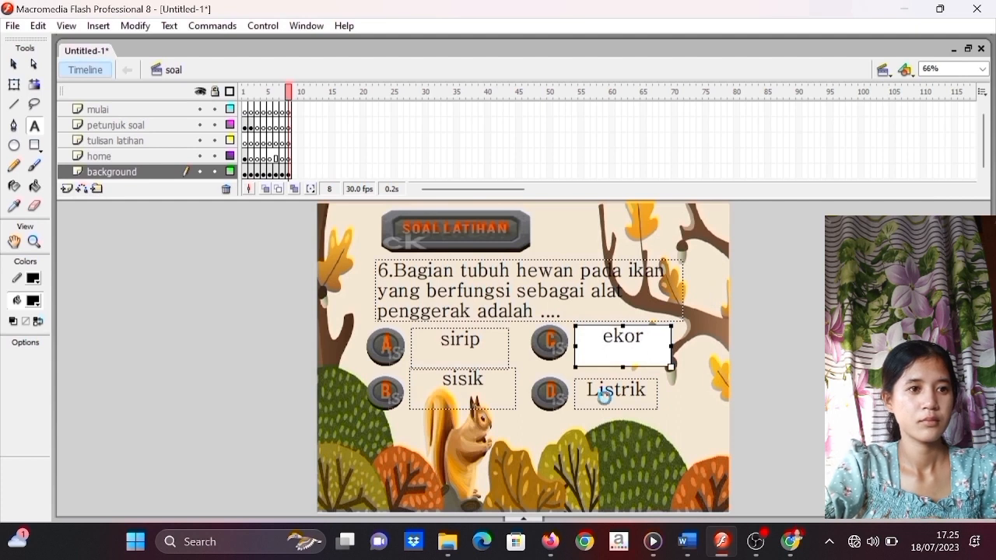
- Replace answer D on frame 8 with mata, copied from question 6 in soal ipa, without its letter prefix
left_click(603, 390)
left_click_drag(588, 391, 656, 403)
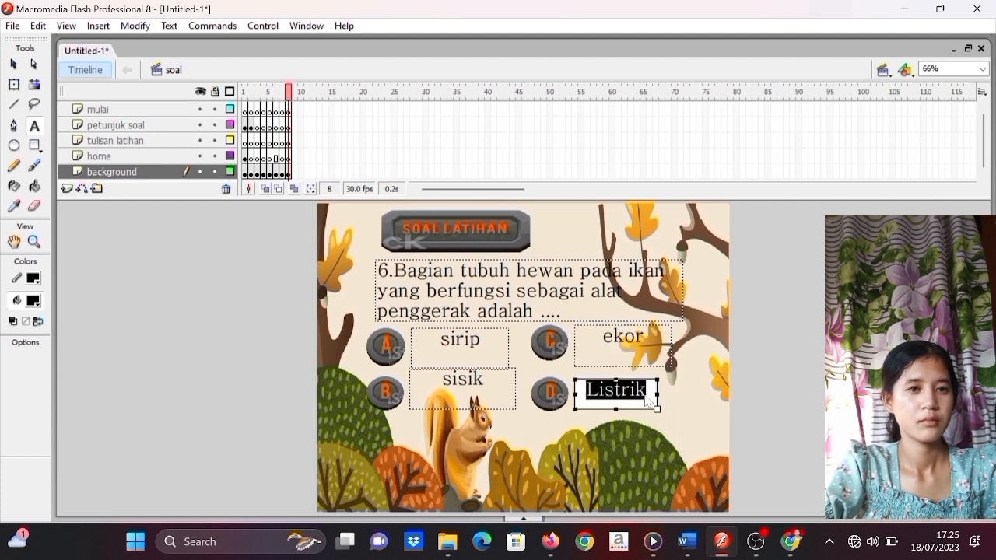
key("BackSpace")
mouse_move(687, 542)
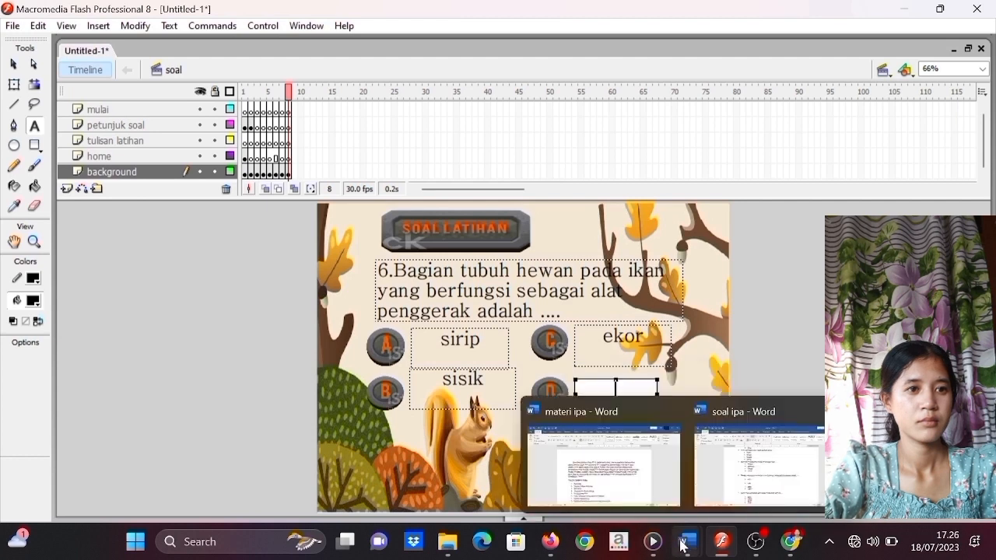
left_click(761, 459)
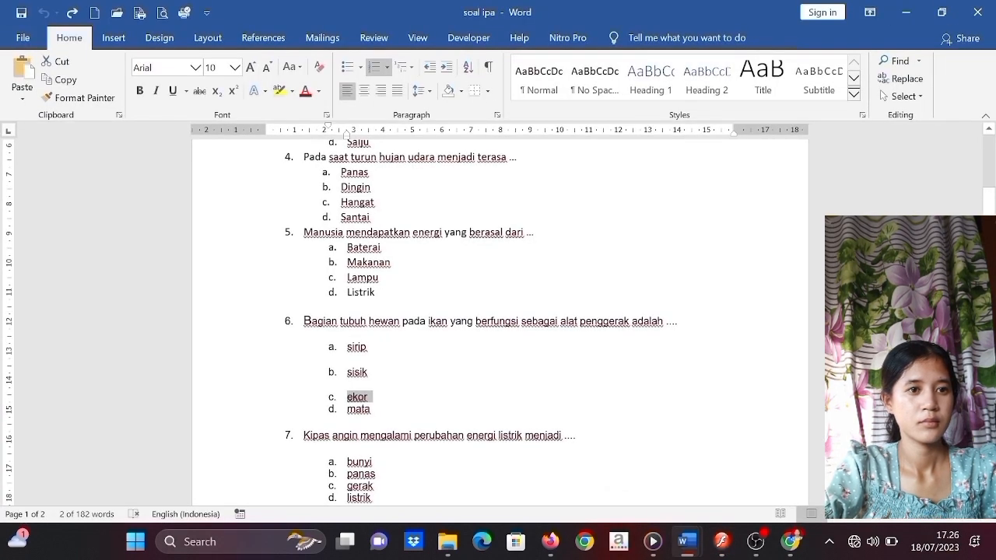
left_click(388, 419)
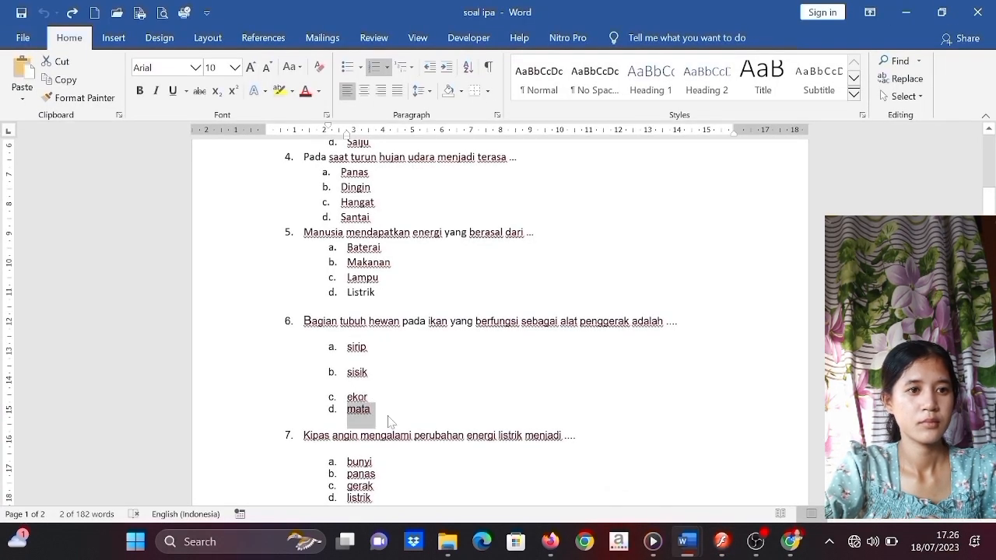
left_click(906, 13)
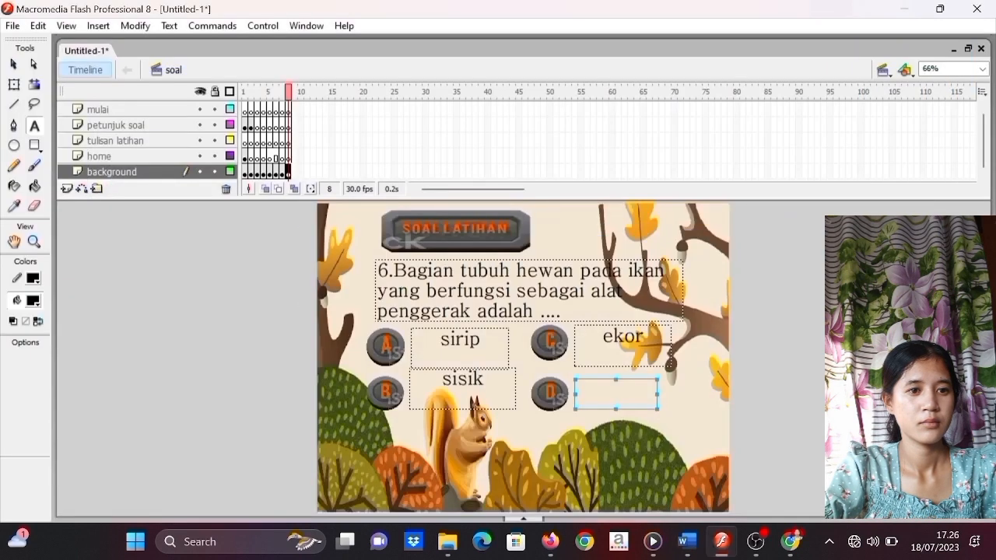
type("d.mata")
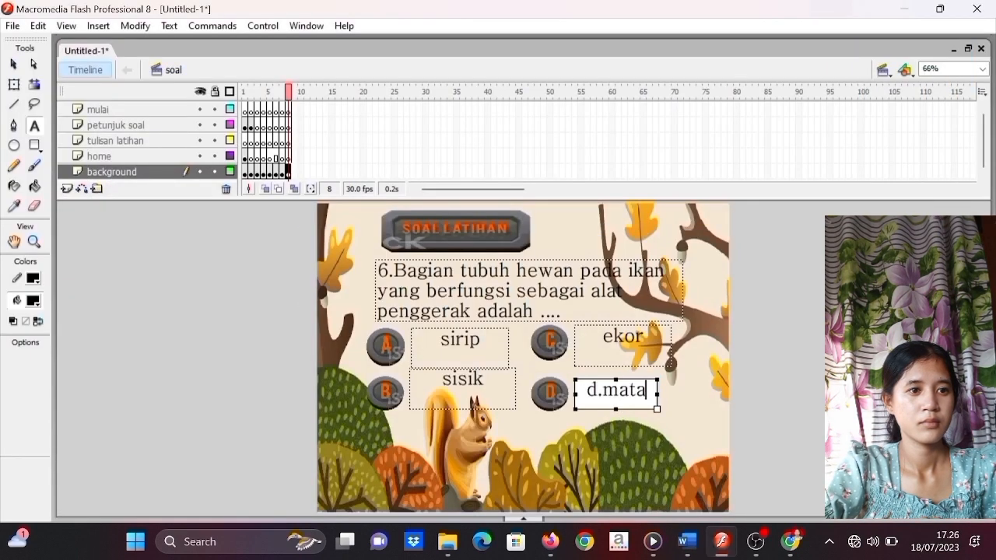
key("BackSpace")
key("BackSpace")
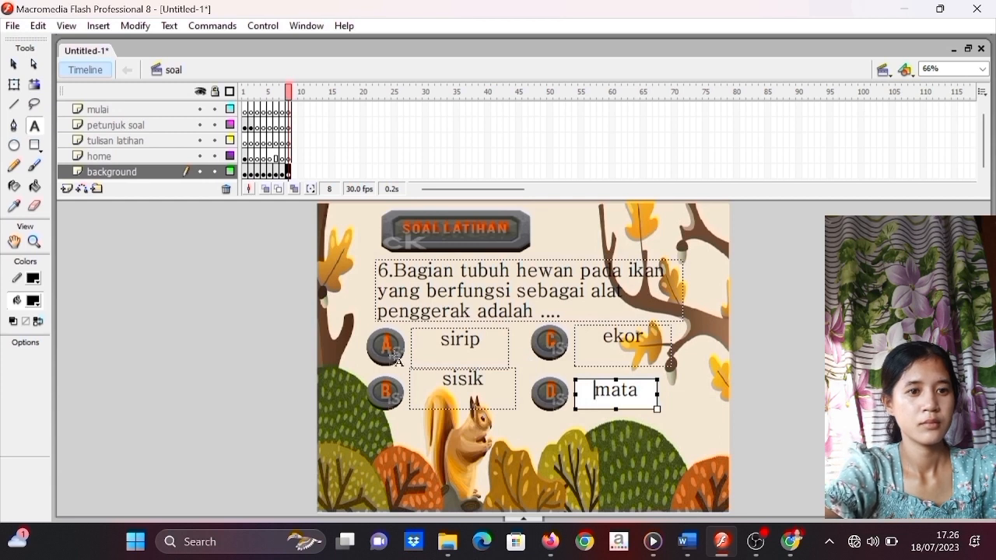
- Add benar++; before nextFrame(); in the release script of the A button on frame 8
left_click(14, 87)
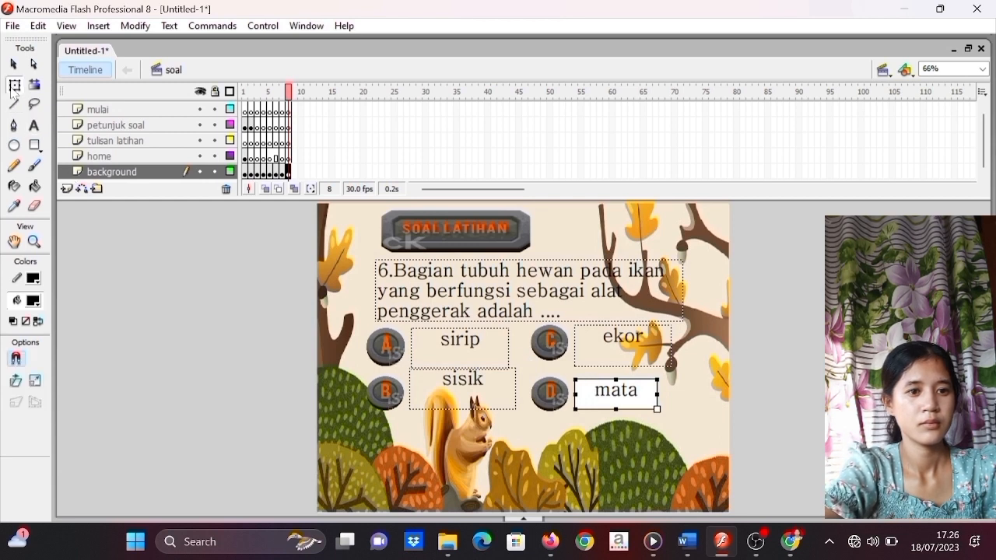
left_click(380, 351)
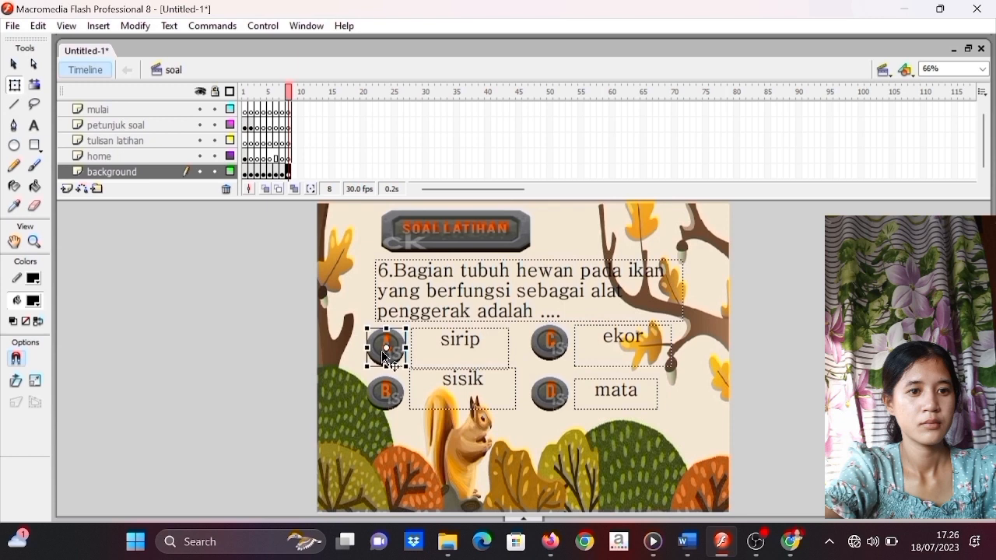
right_click(382, 352)
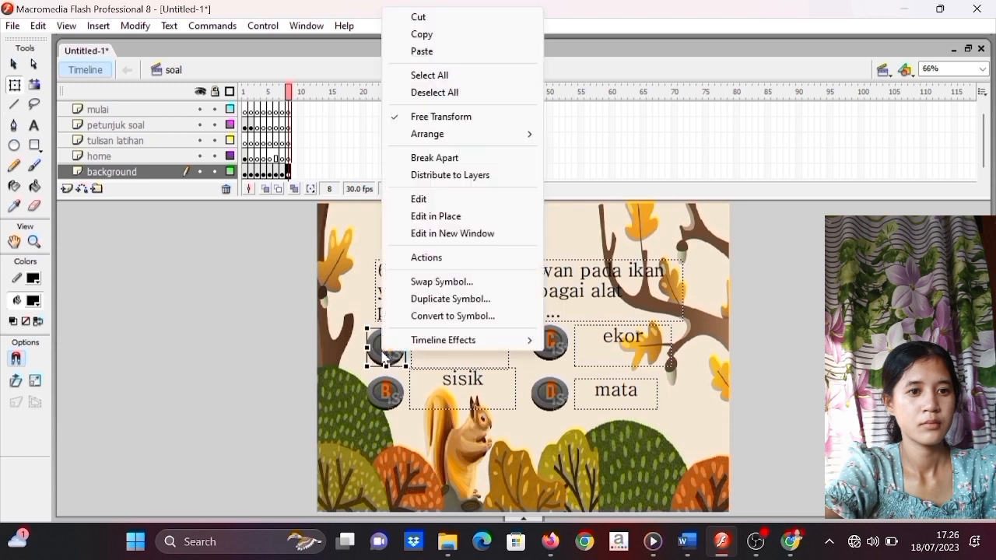
left_click(427, 258)
left_click(330, 147)
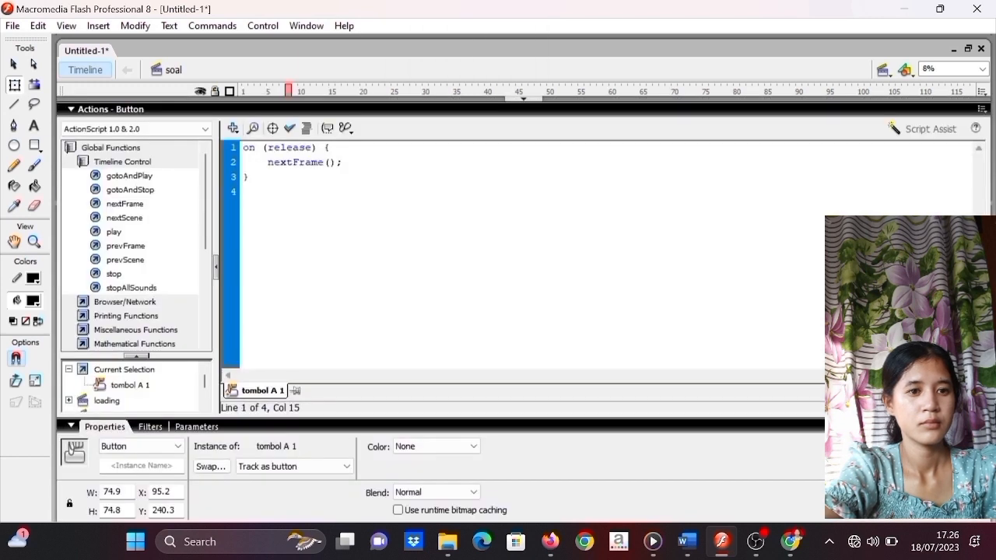
key("Return")
type("benar++;")
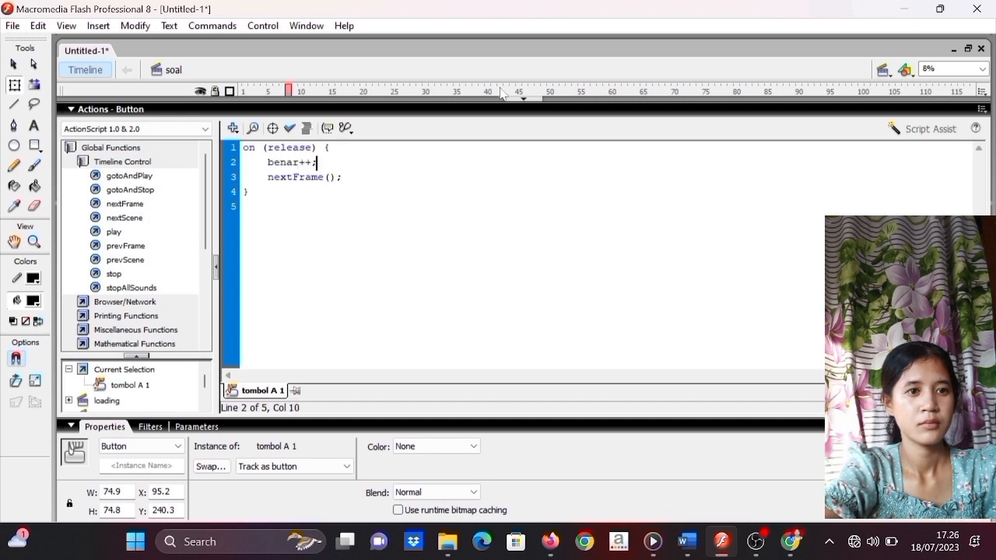
left_click(510, 109)
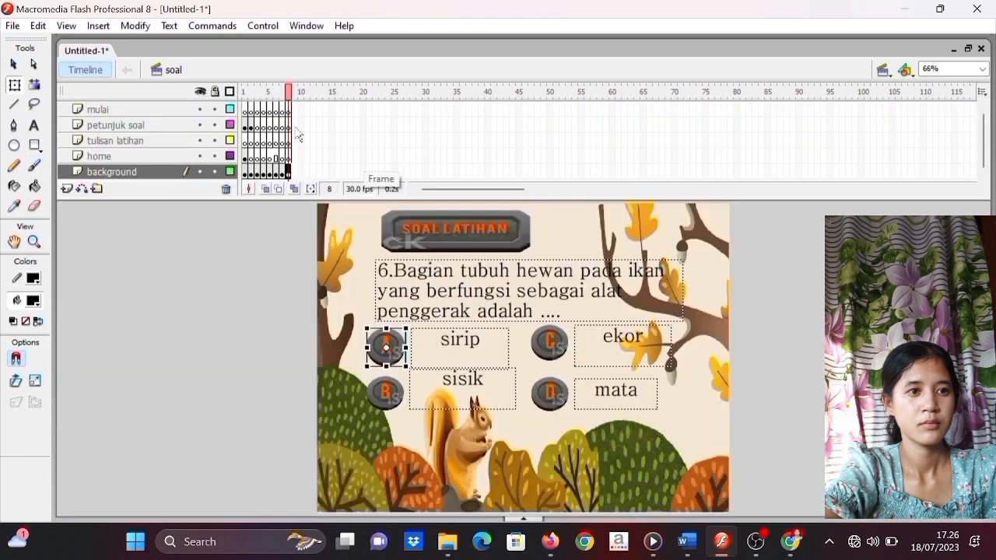
- Insert keyframes at frame 9 on the layers from mulai down to background
left_click_drag(295, 109, 294, 172)
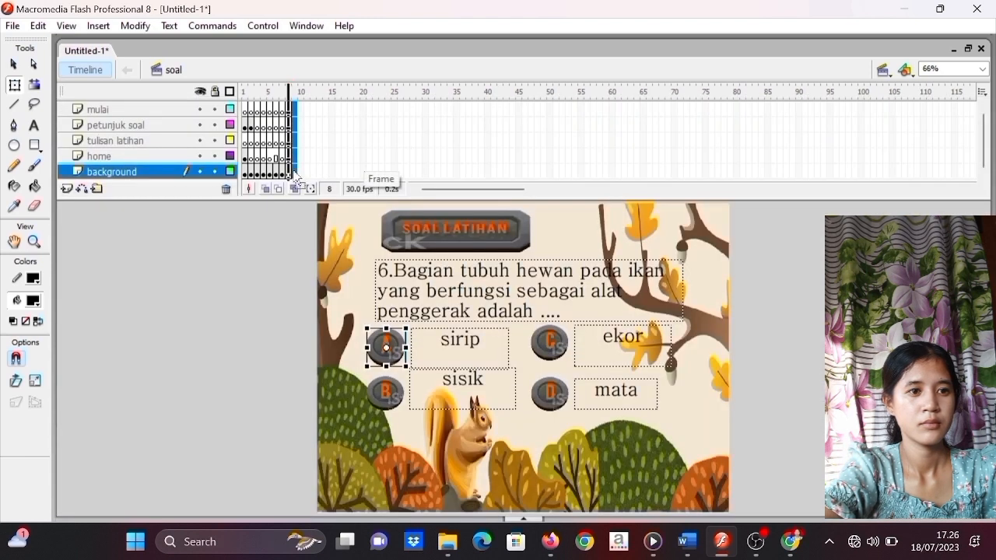
right_click(294, 173)
left_click(332, 247)
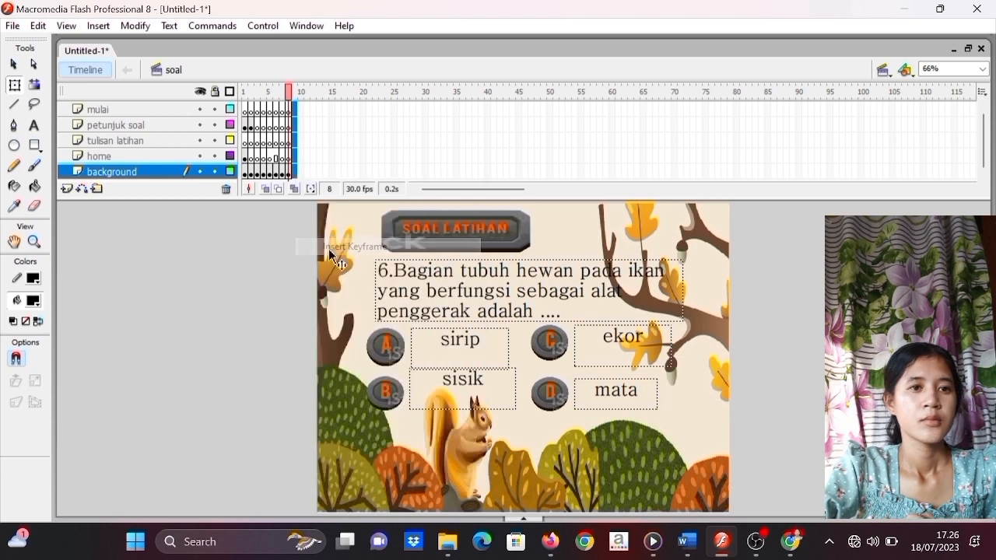
left_click(393, 267)
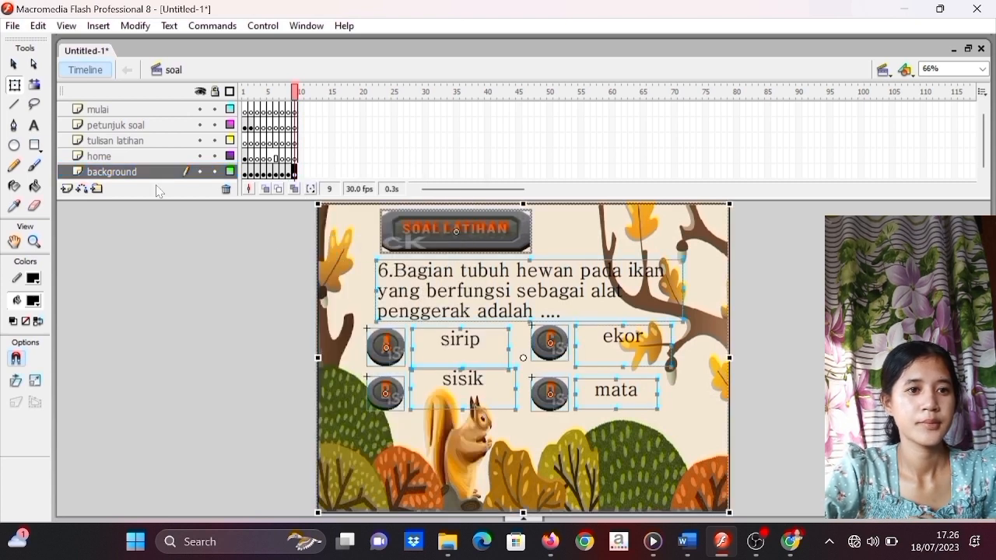
- Replace the question text on frame 9 with question 7 from soal ipa in Word, "7.Kipas angin mengalami perubahan energi listrik menjadi ...."
left_click(35, 125)
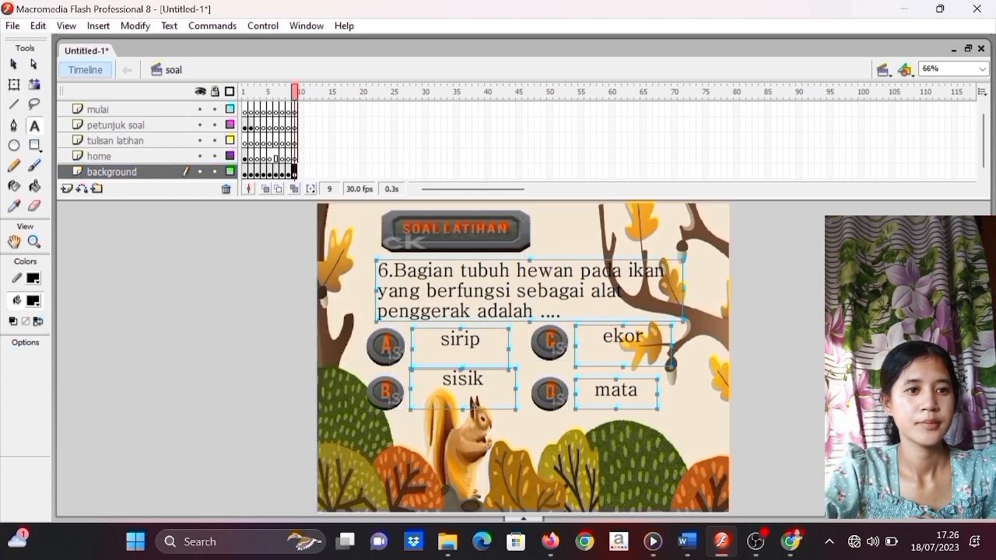
left_click(426, 292)
key("ctrl+a")
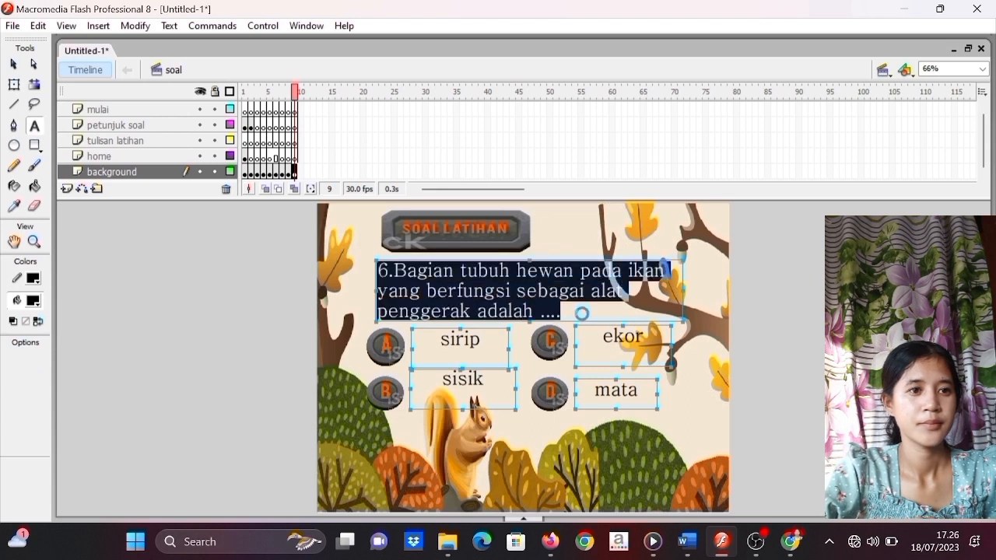
key("Delete")
mouse_move(687, 541)
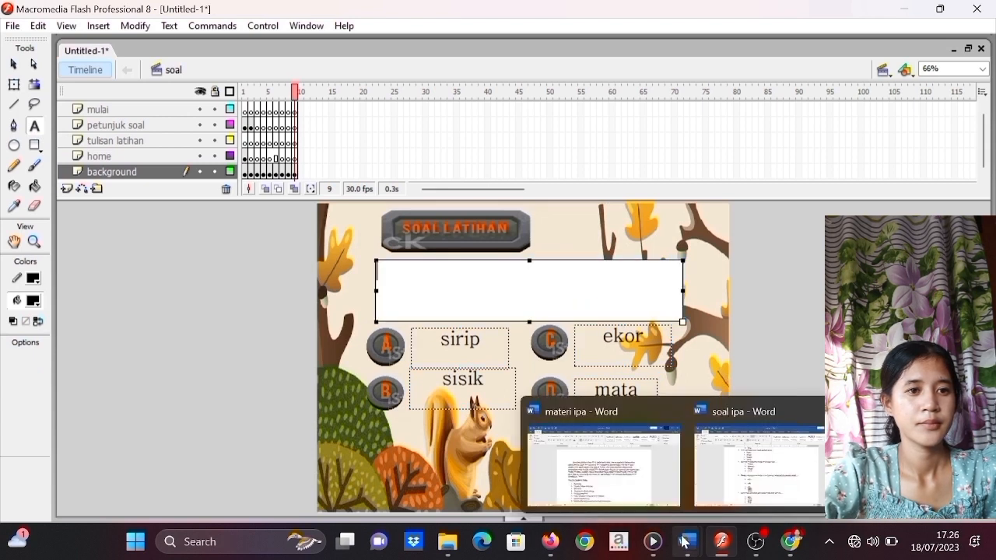
left_click(741, 505)
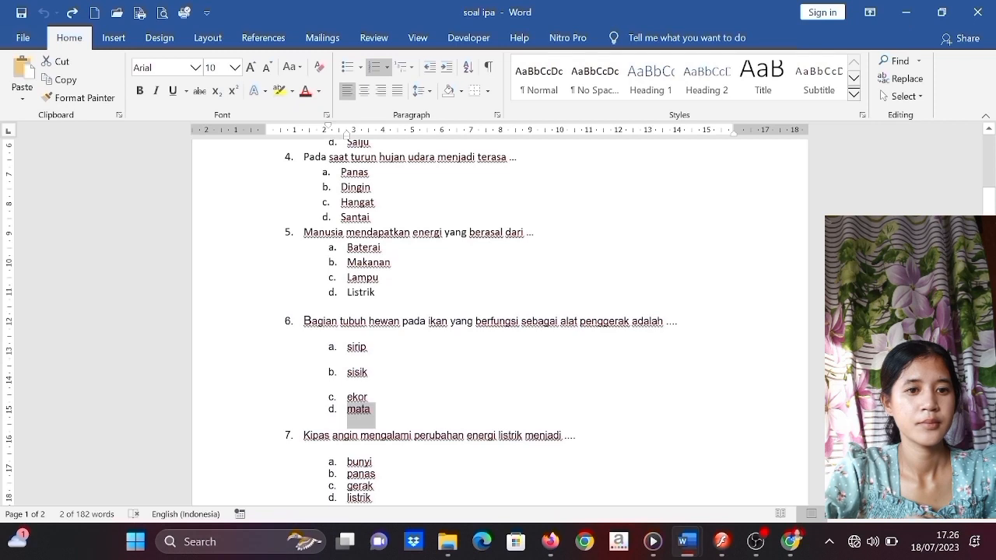
left_click_drag(305, 436, 593, 444)
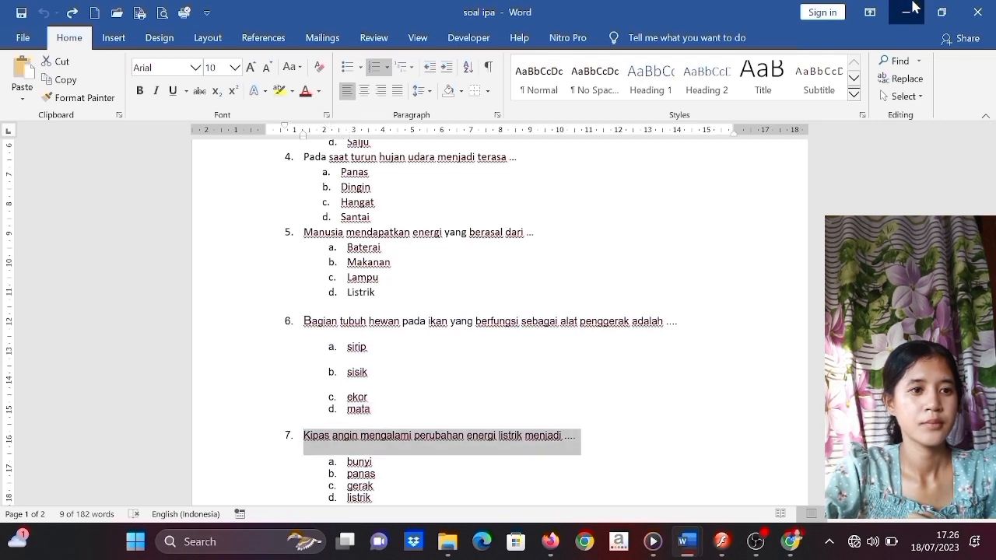
left_click(906, 13)
left_click(492, 299)
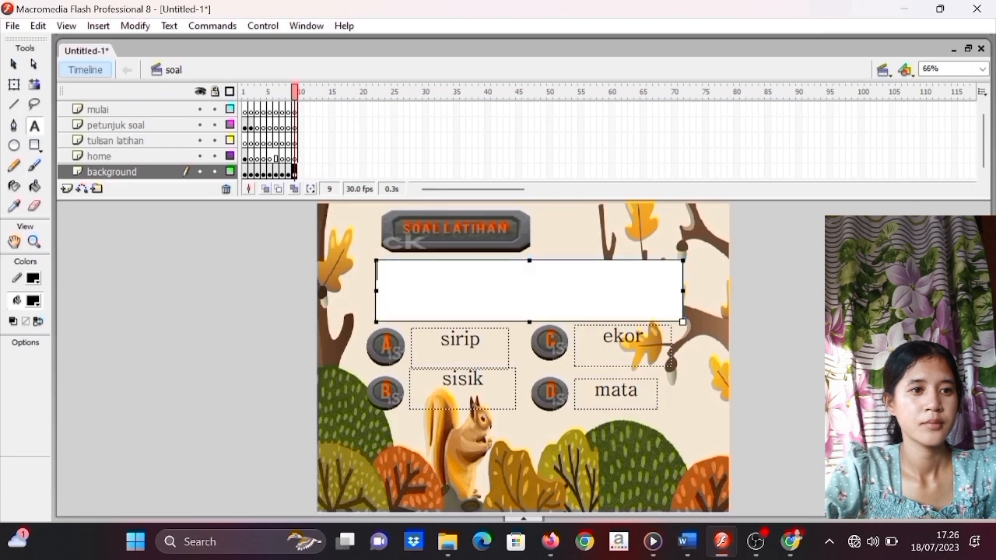
type("7.Kipas angin mengalami perubahan energi listrik menjadi ....")
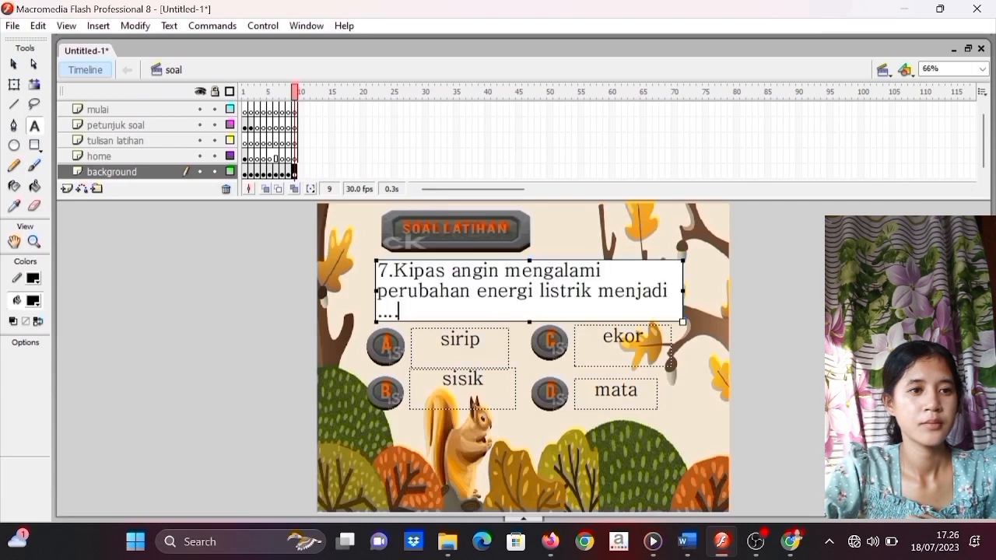
- Replace answer A on frame 9 with bunyi, copied from question 7 in soal ipa
left_click_drag(435, 343, 477, 348)
key("BackSpace")
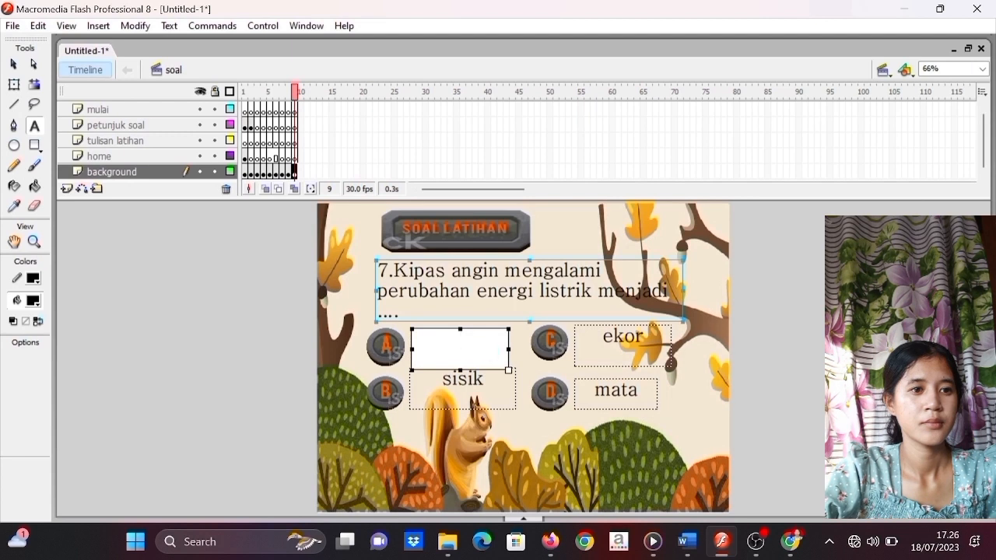
mouse_move(688, 541)
left_click(759, 459)
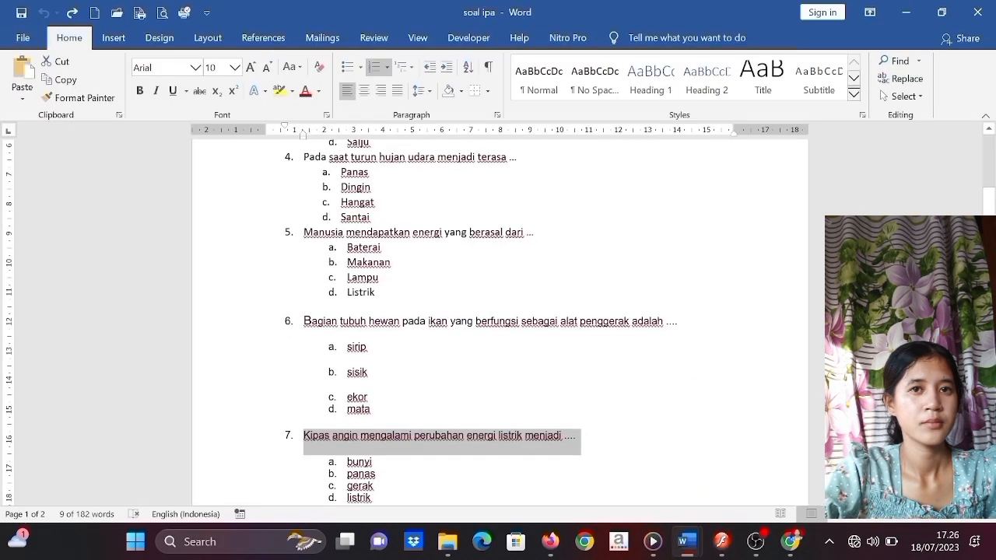
left_click(372, 464)
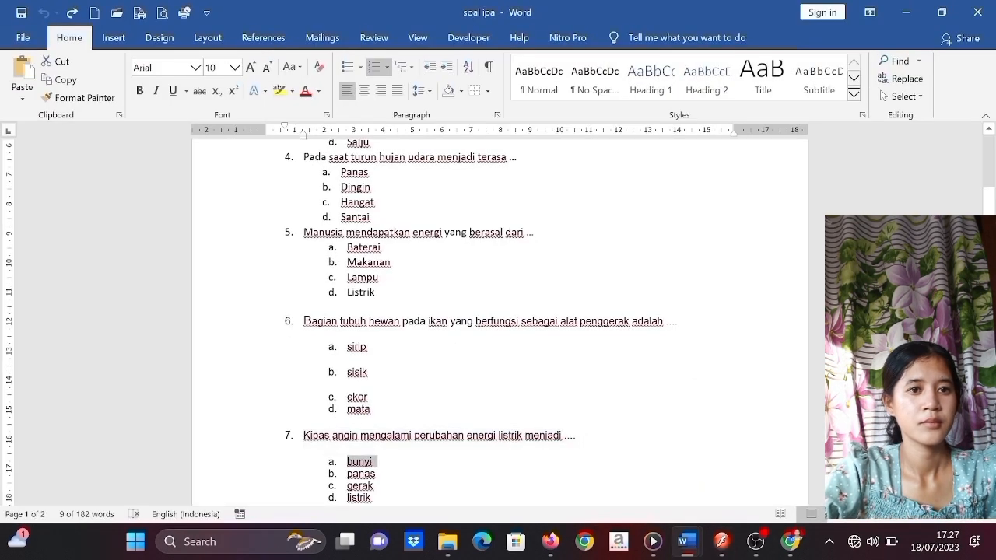
- Switch to Flash and enter "bunyi" as the answer A text of question 7, without the "a." prefix
left_click(906, 13)
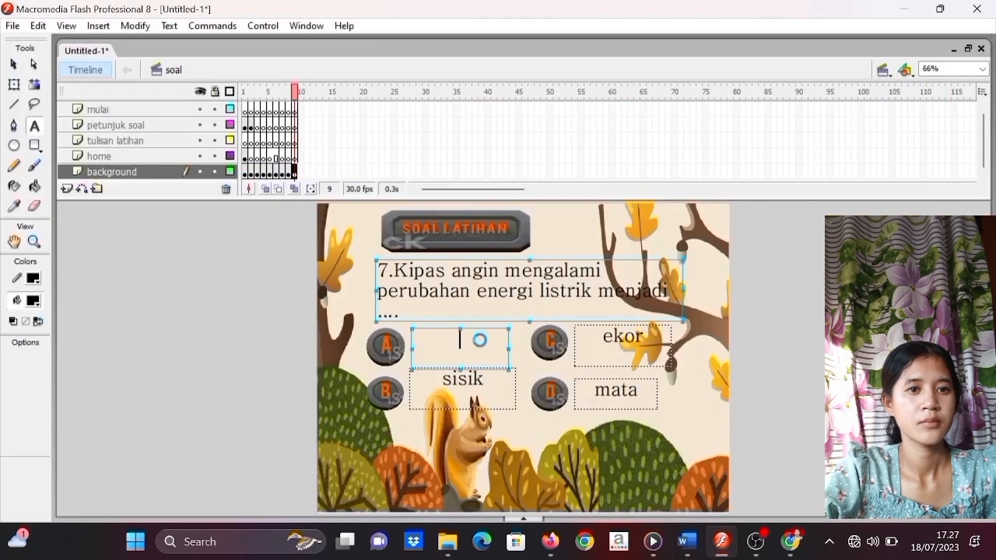
left_click(482, 345)
type("a.bunyi")
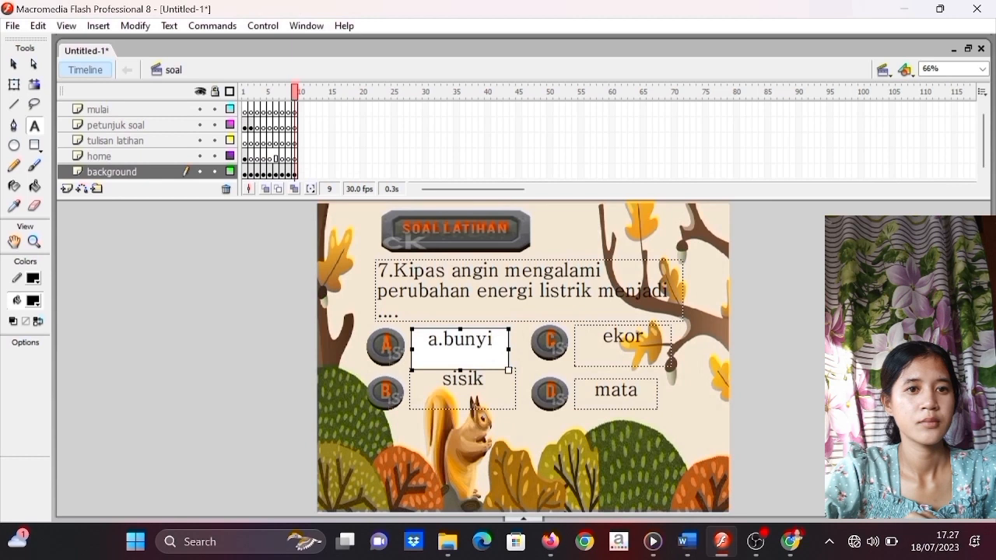
left_click(444, 343)
key("BackSpace")
key("BackSpace")
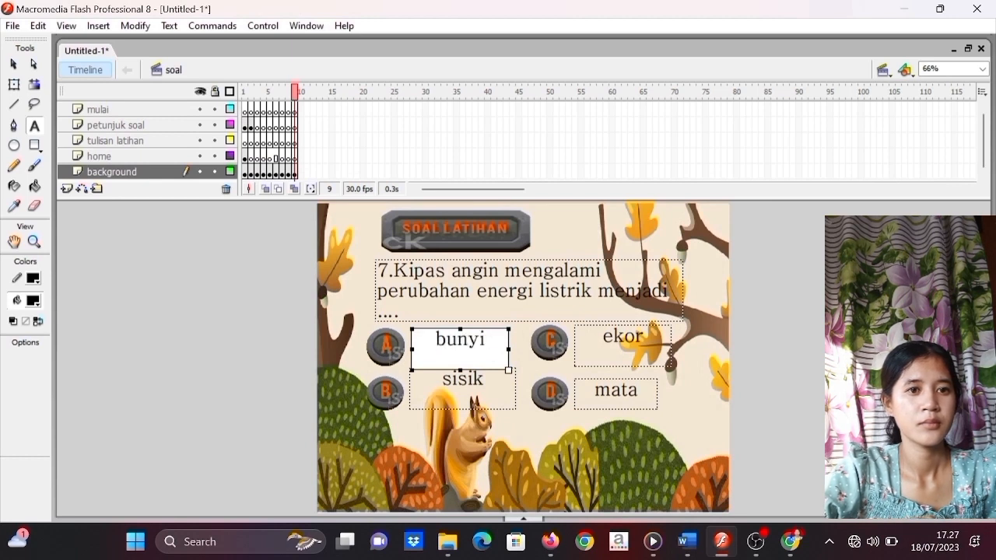
- Replace the answer B text "sisik" with "panas" copied from question 7 in the Word document soal ipa, without the "b." prefix
left_click(449, 379)
left_click_drag(444, 380, 488, 393)
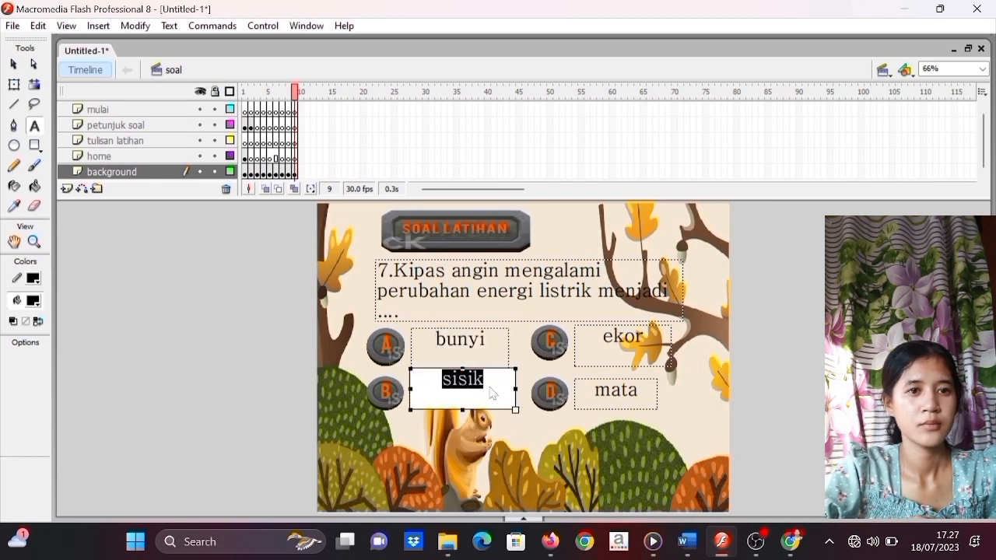
key("BackSpace")
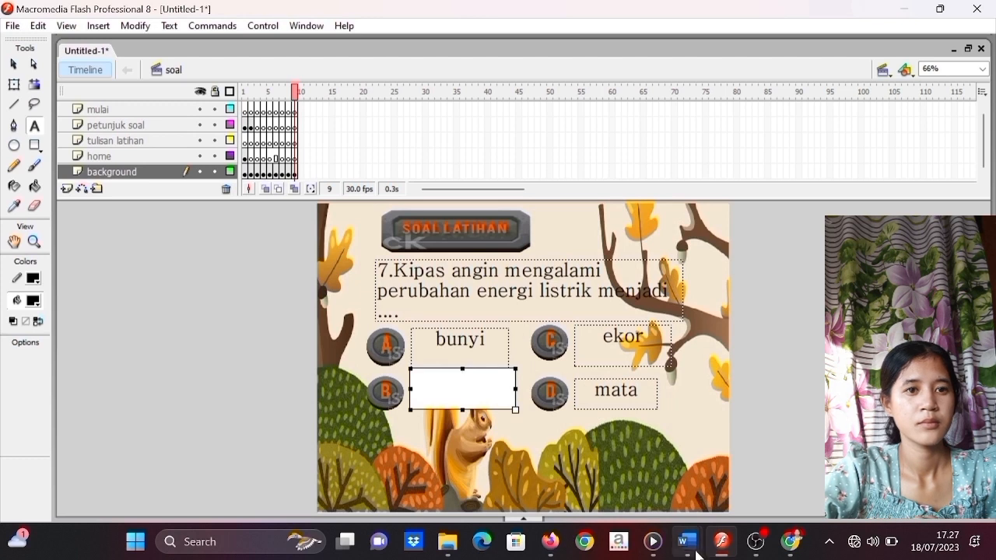
mouse_move(688, 542)
left_click(758, 475)
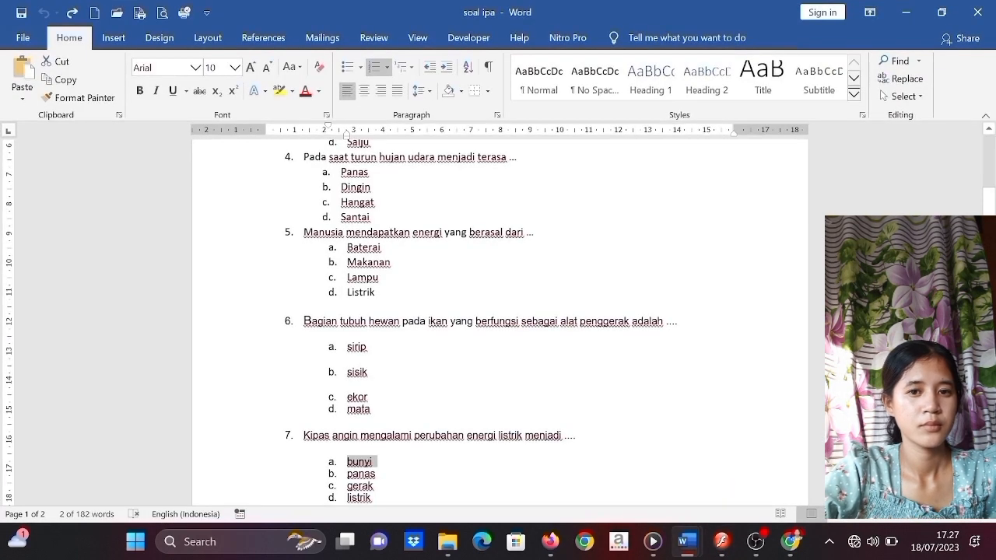
left_click_drag(347, 474, 381, 474)
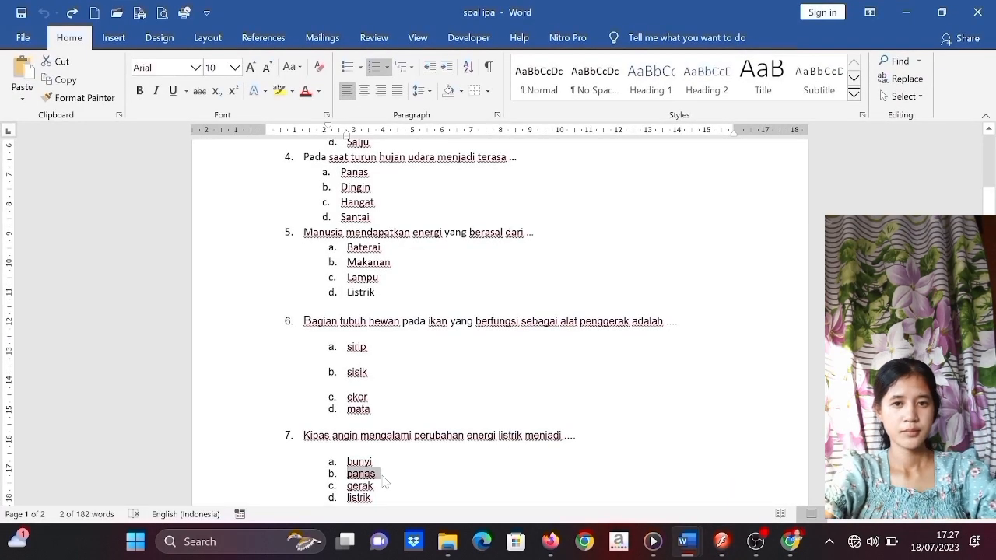
left_click(872, 12)
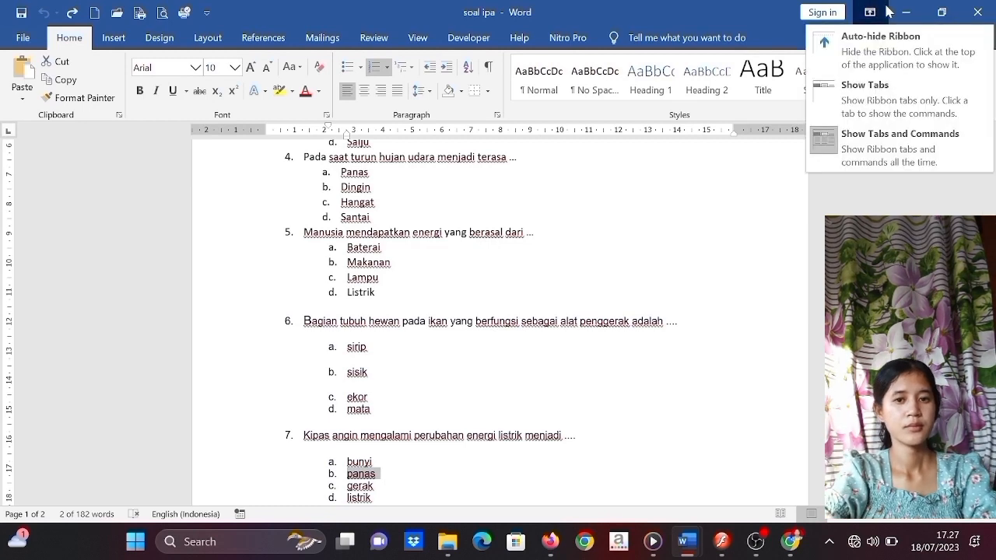
left_click(880, 11)
left_click(903, 12)
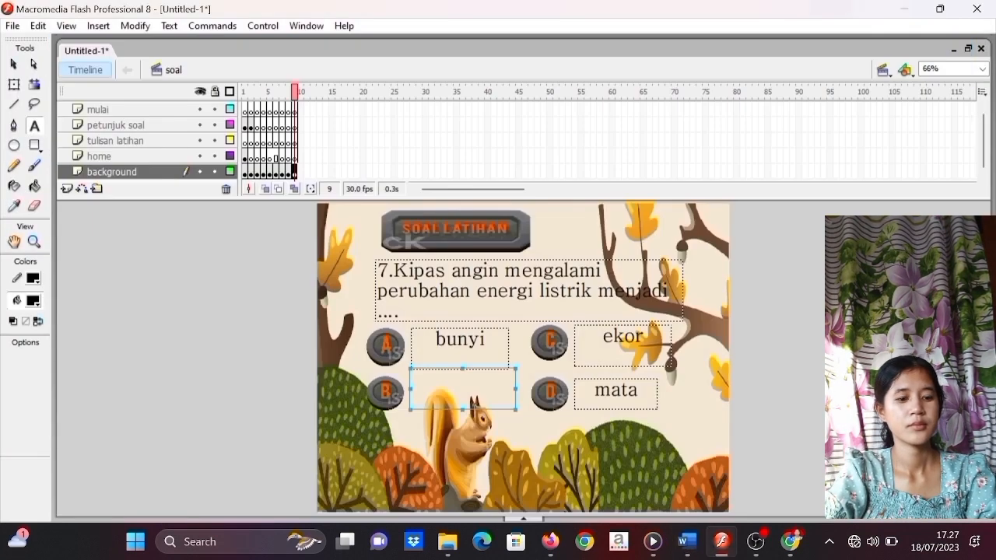
left_click(462, 380)
type("b.panas")
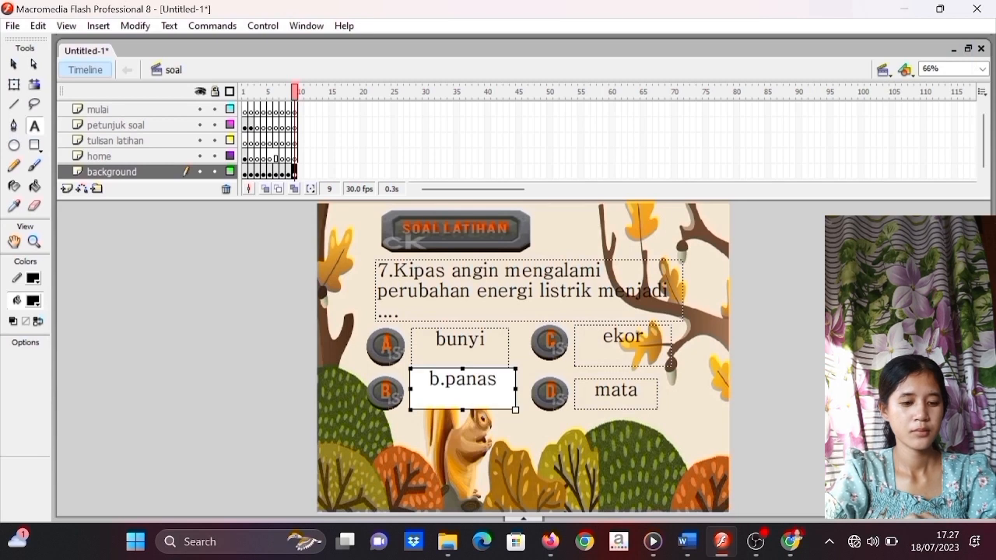
key("BackSpace")
key("BackSpace")
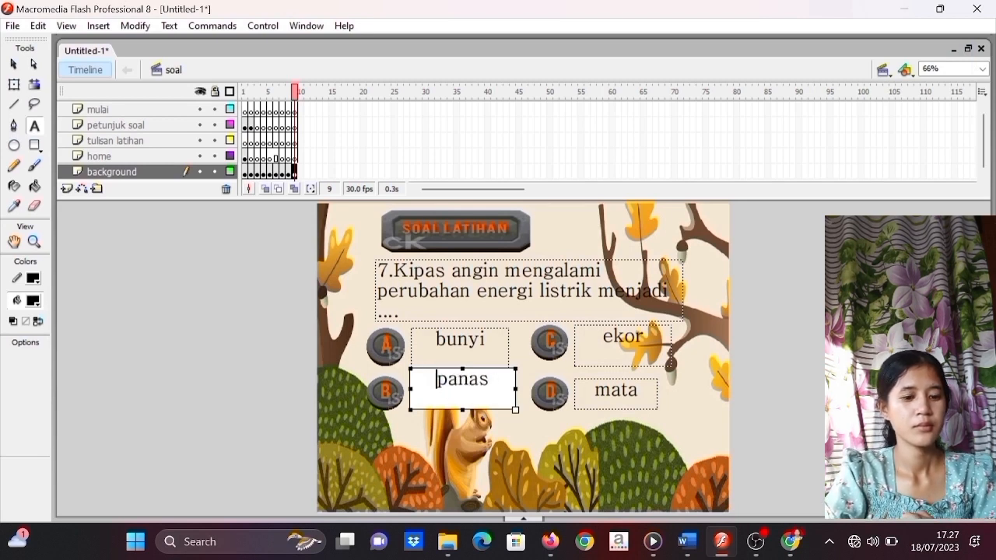
- Replace the answer C text "ekor" with "gerak" copied from question 7 in the Word document, without the "c." prefix
left_click(632, 342)
left_click_drag(605, 341, 662, 343)
key("BackSpace")
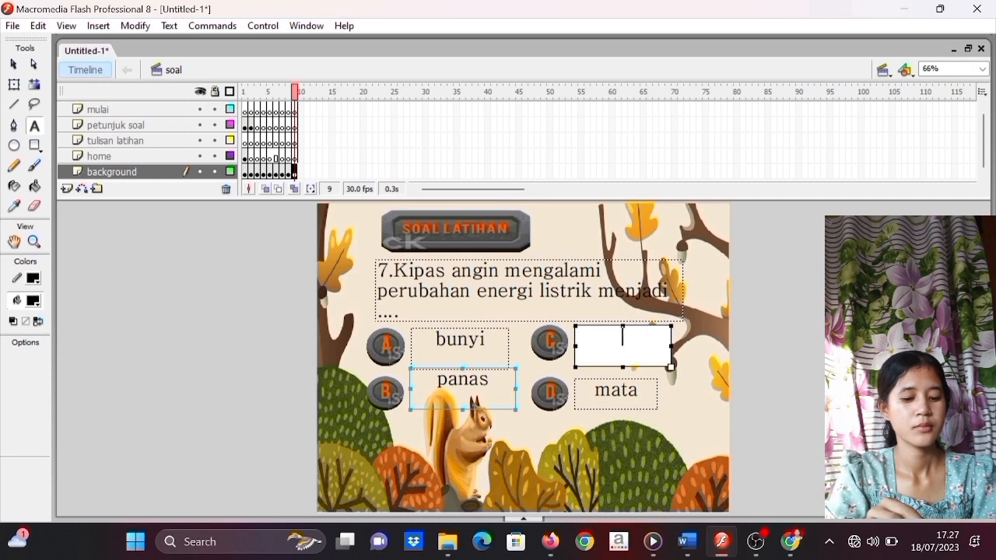
mouse_move(687, 542)
left_click(724, 499)
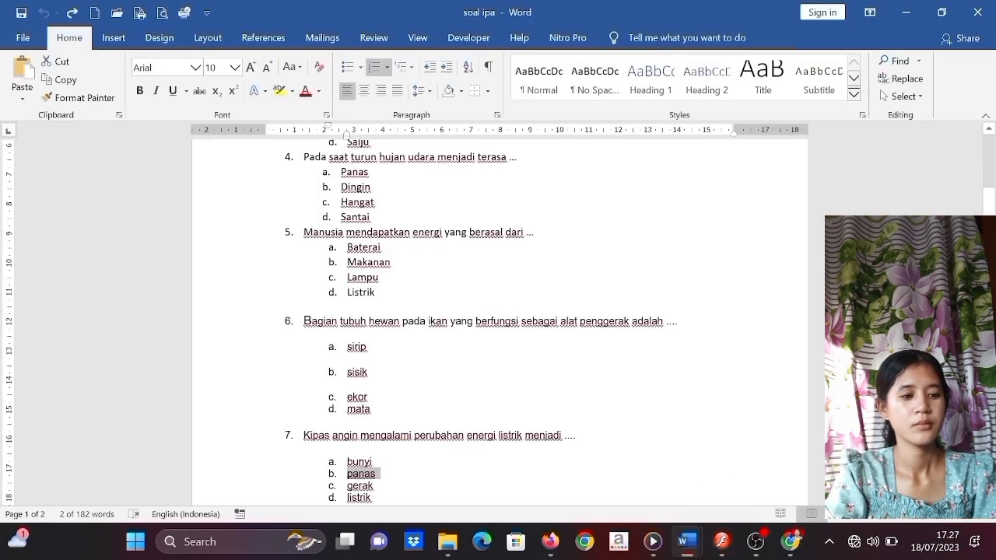
double_click(360, 486)
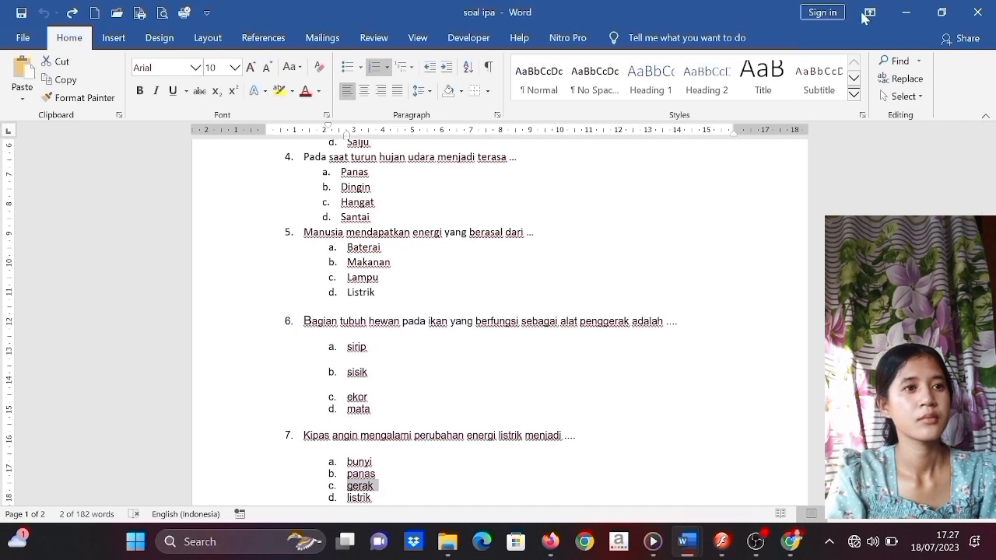
left_click(906, 12)
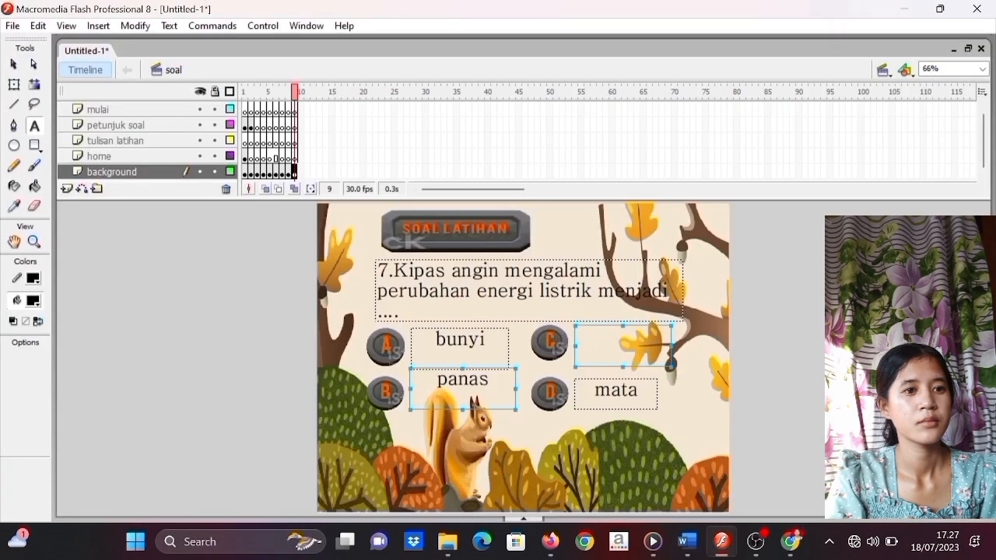
left_click(629, 340)
type("c.gerak")
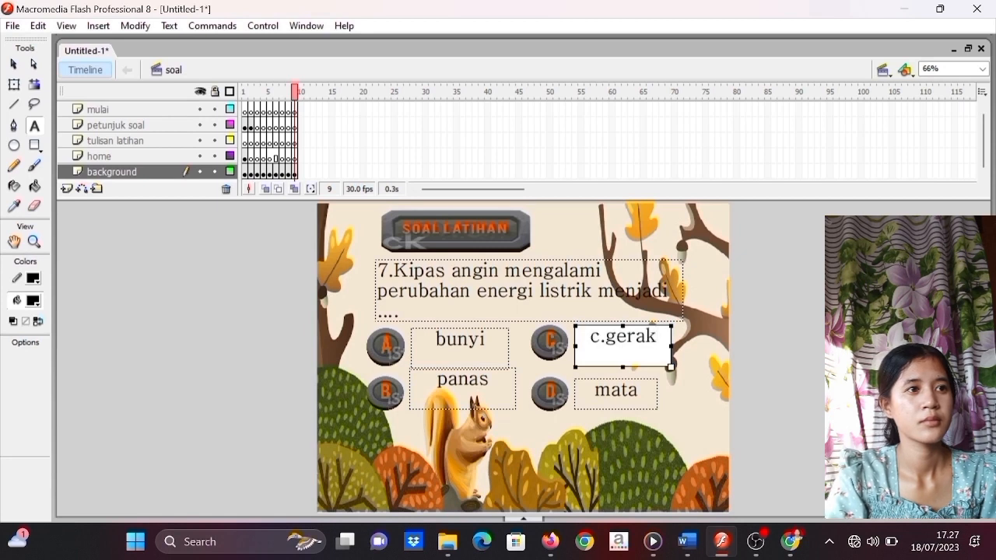
key("BackSpace")
key("BackSpace")
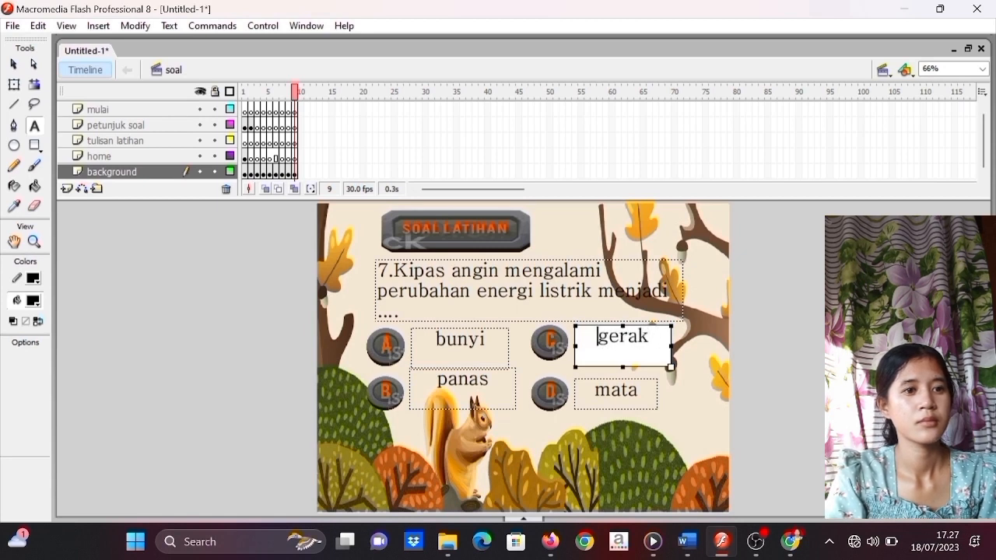
- Replace the answer D text "mata" with "listrik" copied from question 7 in the Word document, without the "d." prefix
left_click(611, 390)
double_click(615, 397)
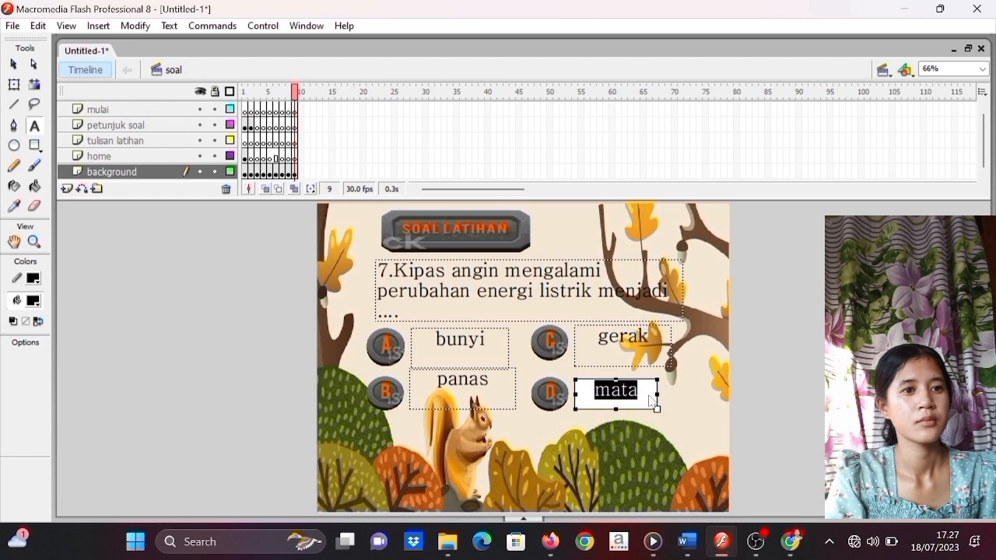
key("BackSpace")
mouse_move(687, 542)
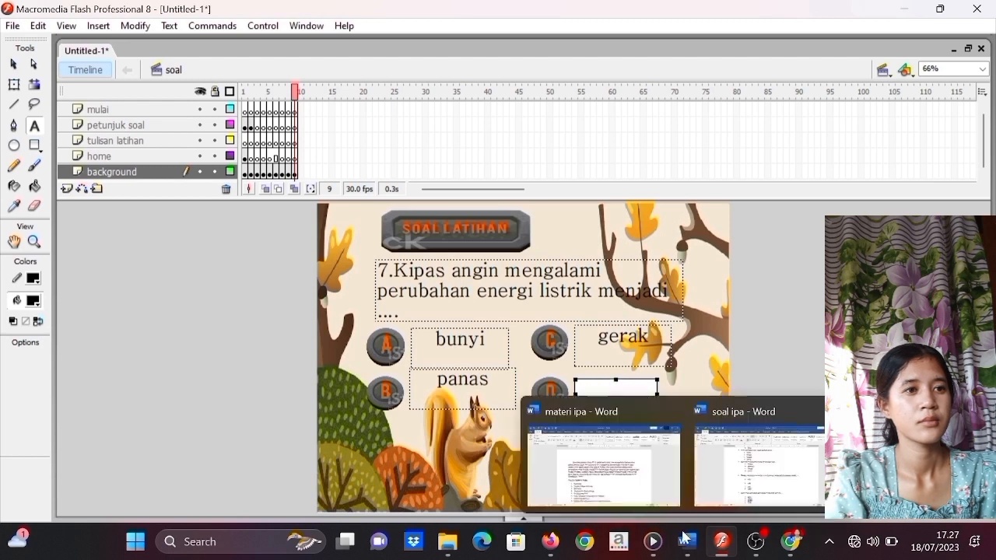
left_click(796, 467)
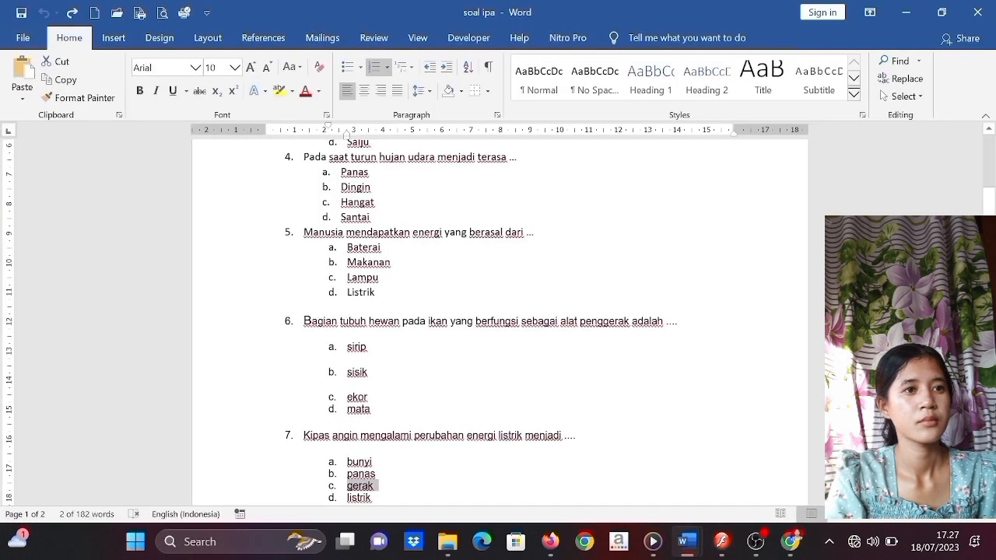
left_click_drag(347, 497, 362, 506)
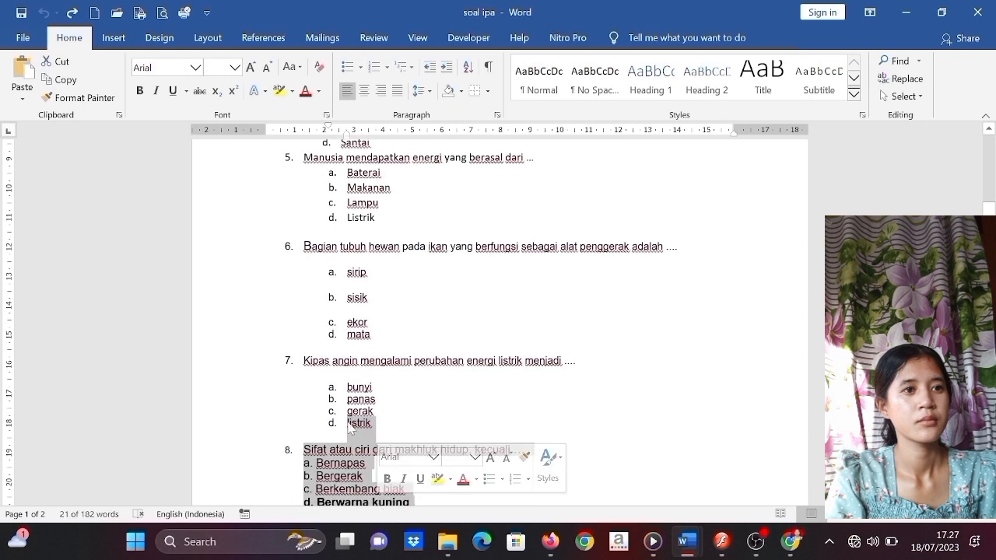
left_click_drag(349, 428, 375, 429)
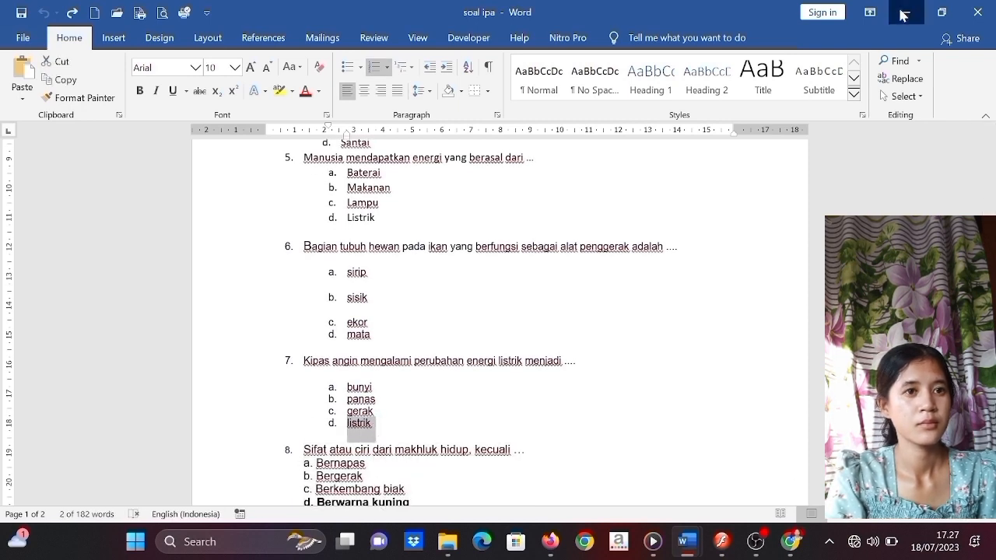
left_click(905, 13)
left_click(620, 403)
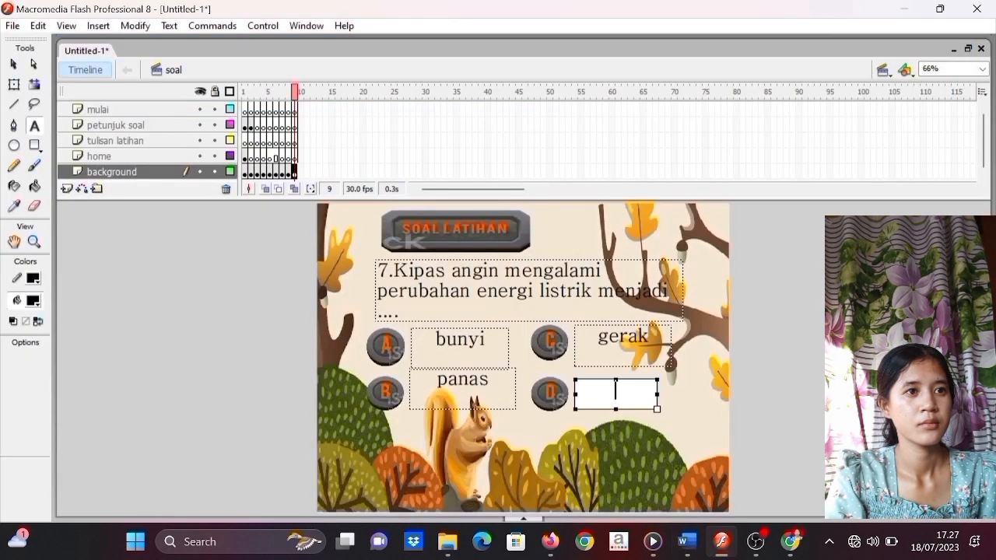
type("d.listrik")
left_click(604, 396)
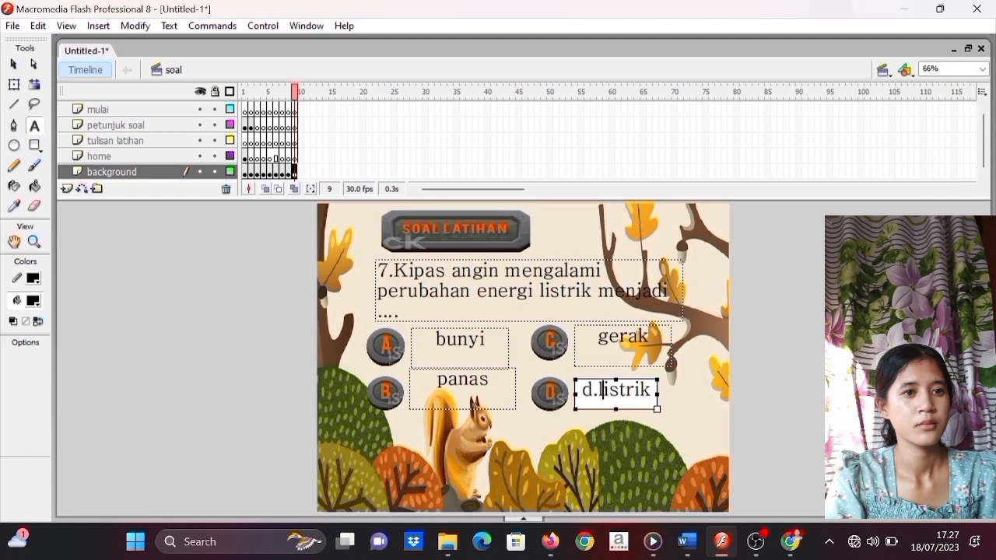
key("BackSpace")
key("BackSpace")
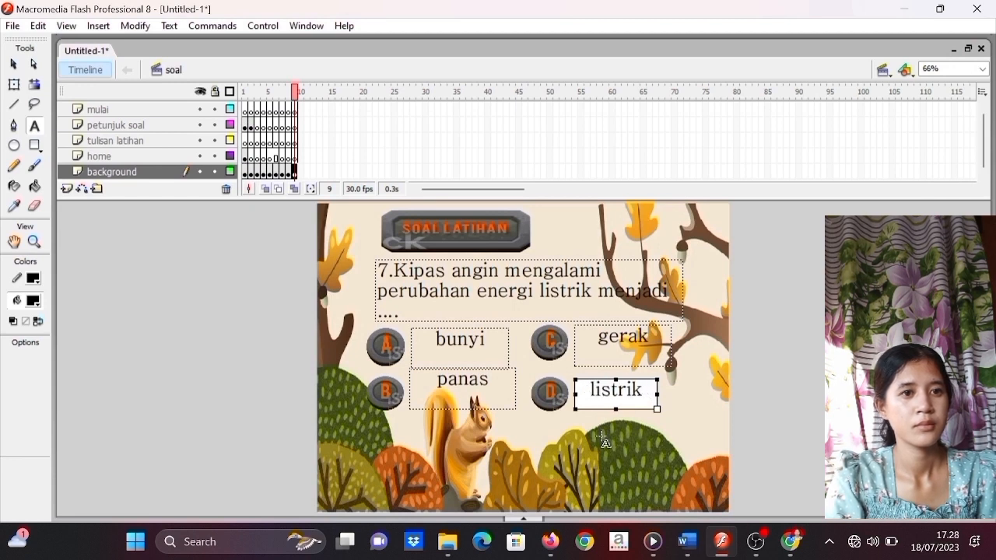
left_click(601, 444)
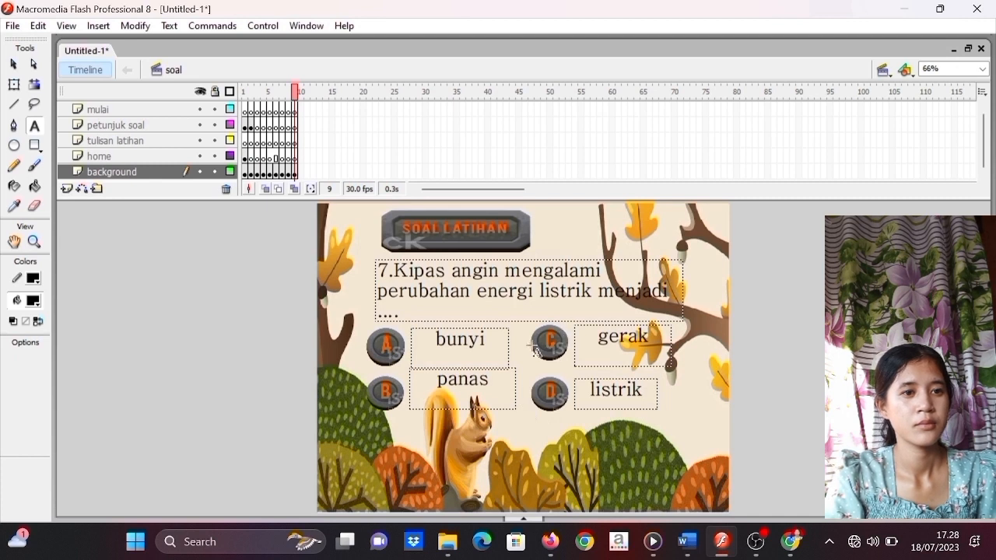
- Check the ActionScript attached to the answer C button on frame 9
left_click(15, 87)
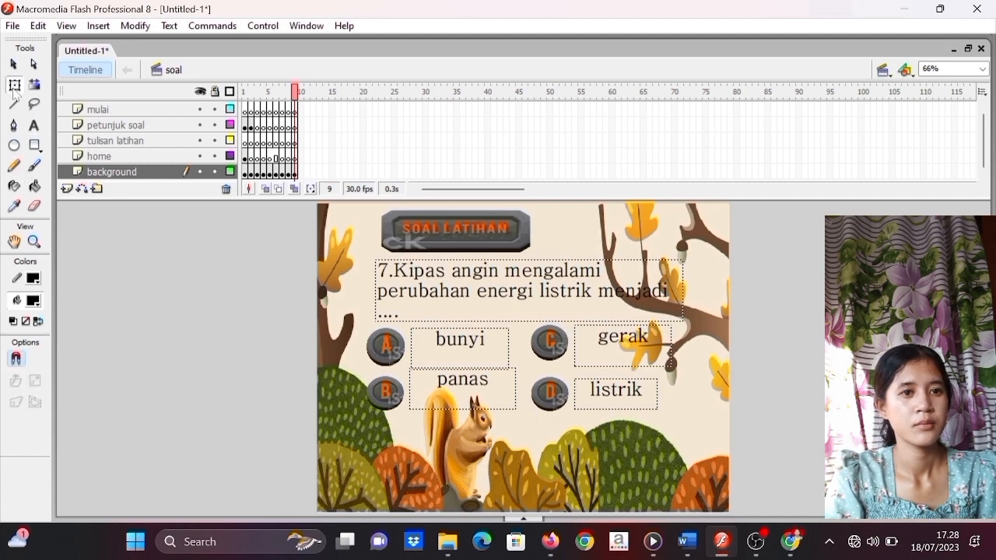
left_click(551, 347)
right_click(551, 347)
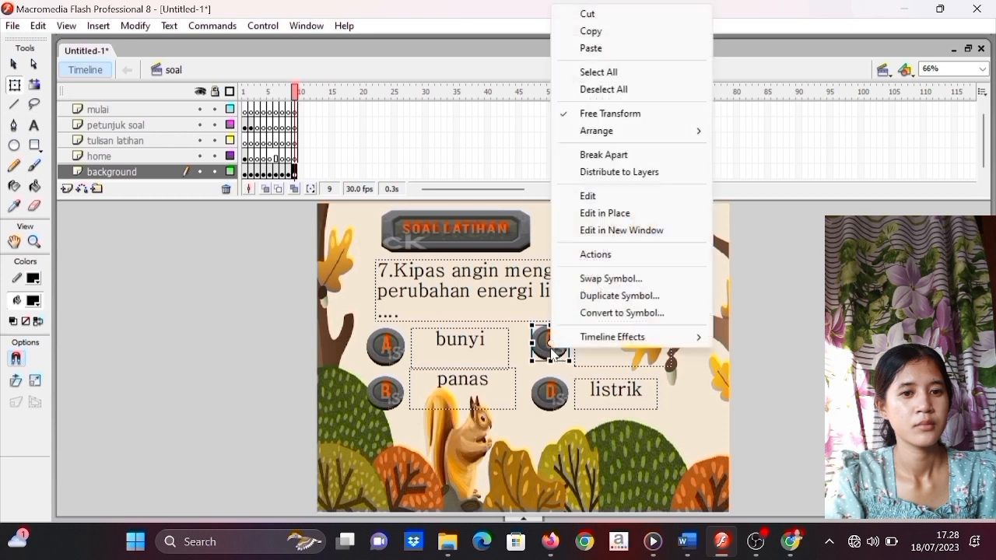
left_click(611, 256)
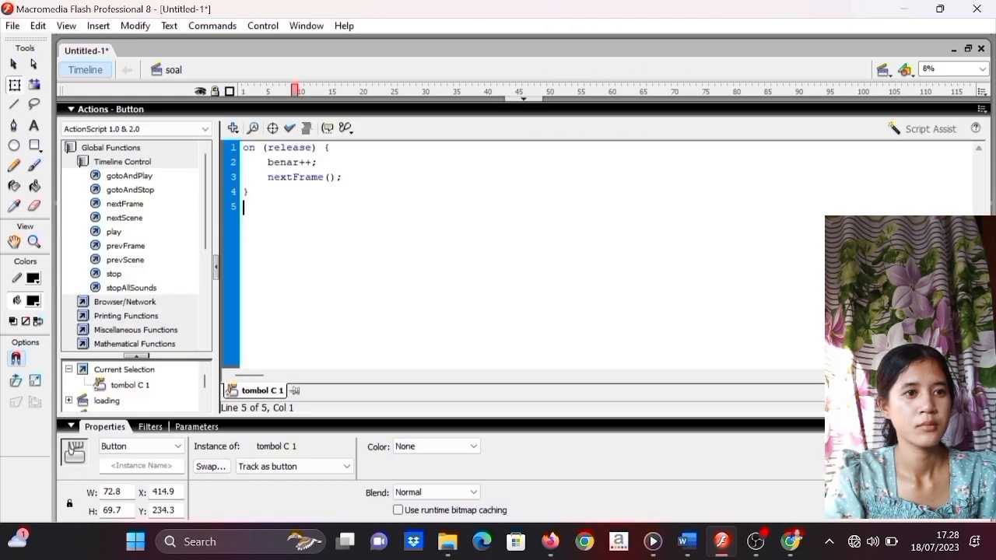
left_click(540, 100)
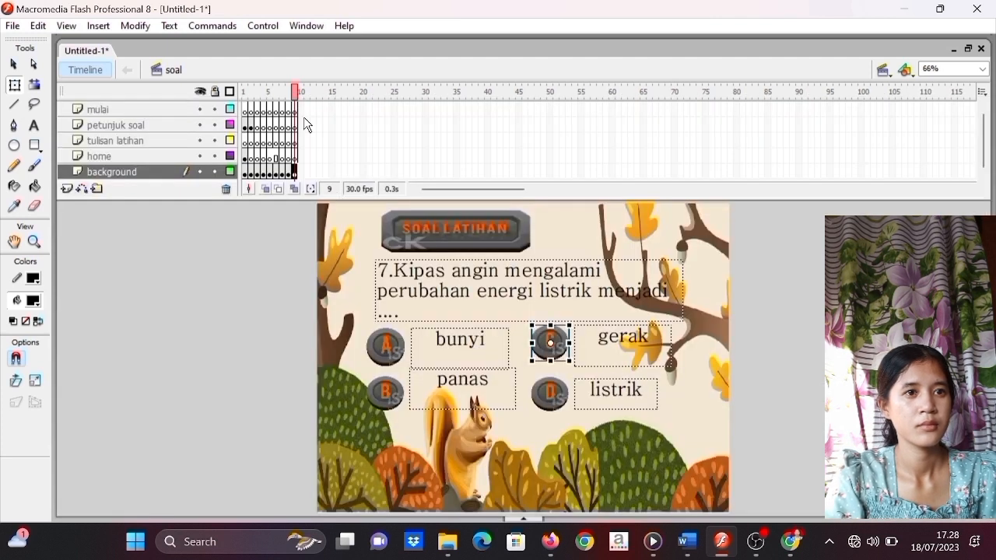
- Insert keyframes at frame 10 on the layers from mulai to background
left_click_drag(305, 117, 302, 171)
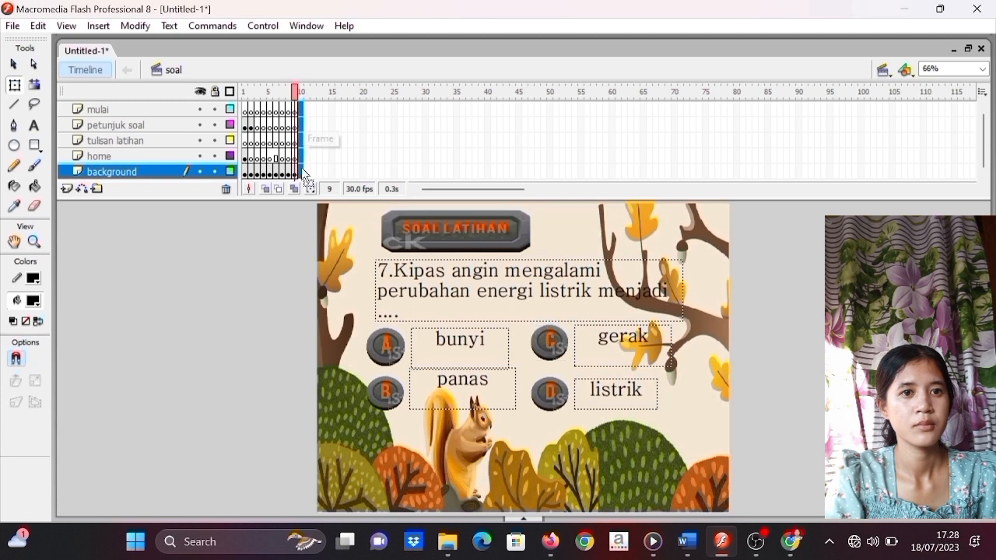
right_click(302, 172)
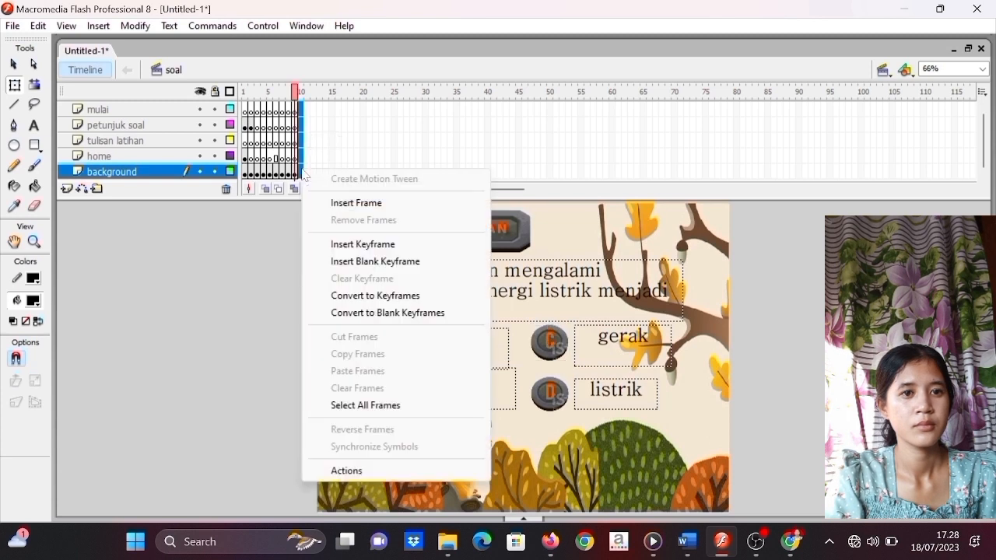
left_click(357, 245)
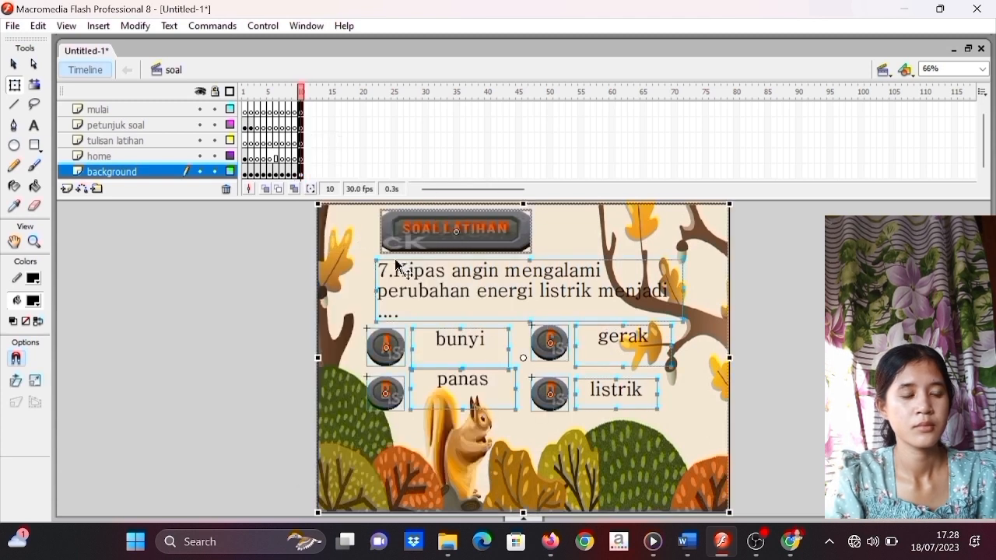
- Replace the question text on frame 10 with "8.Sifat atau ciri dari makhluk hidup, kecuali …", using question 8 from the Word document soal ipa
left_click(35, 125)
left_click(394, 290)
key("ctrl+a")
key("Delete")
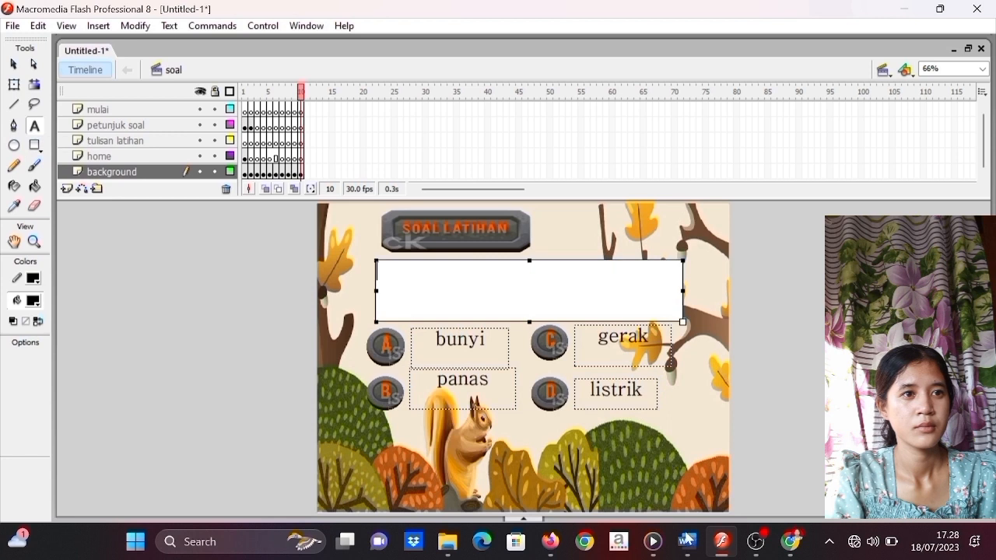
mouse_move(688, 542)
left_click(755, 459)
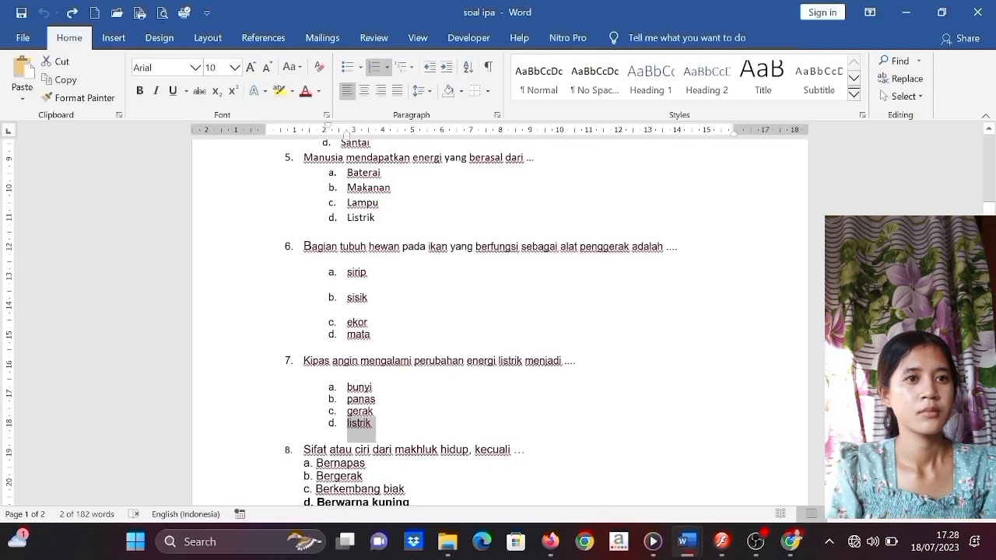
left_click(371, 333)
scroll(498, 323, "down", 5)
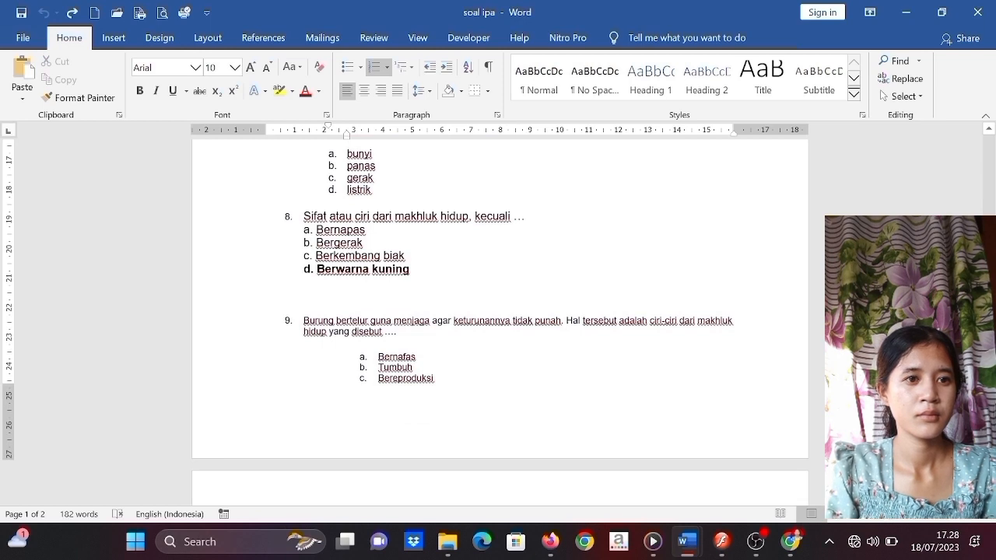
left_click_drag(303, 216, 548, 226)
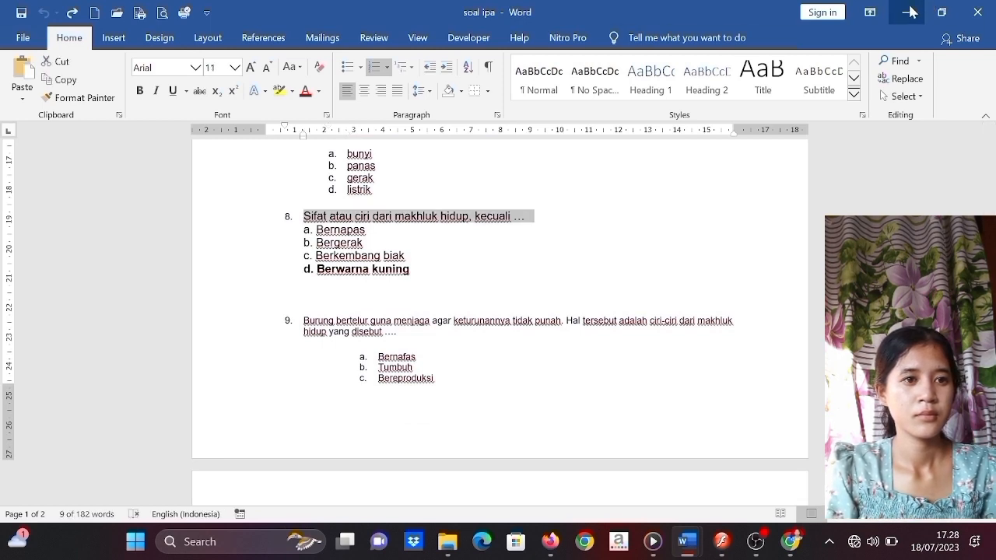
left_click(906, 12)
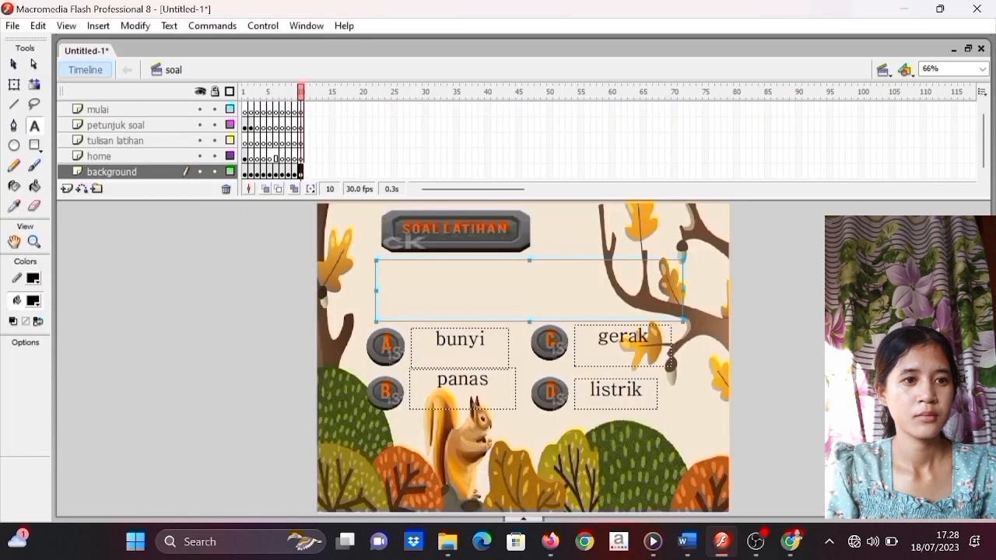
left_click(503, 278)
type("8.Sifat atau ciri dari makhluk hidup, kecuali …")
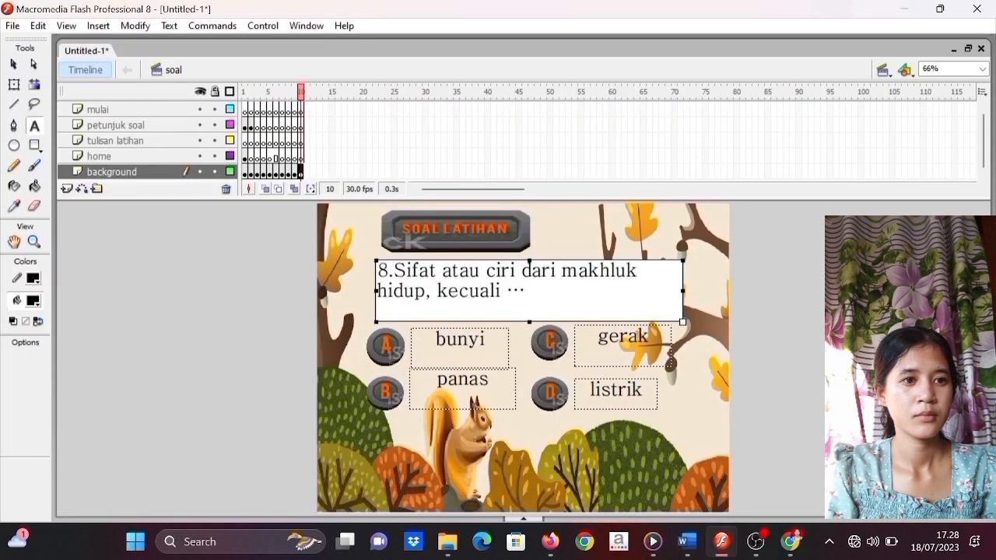
- Replace the answer A text on frame 10 with "Bernapas" copied from question 8 in the Word document, without the "a." prefix
left_click_drag(437, 343, 494, 354)
key("BackSpace")
mouse_move(688, 542)
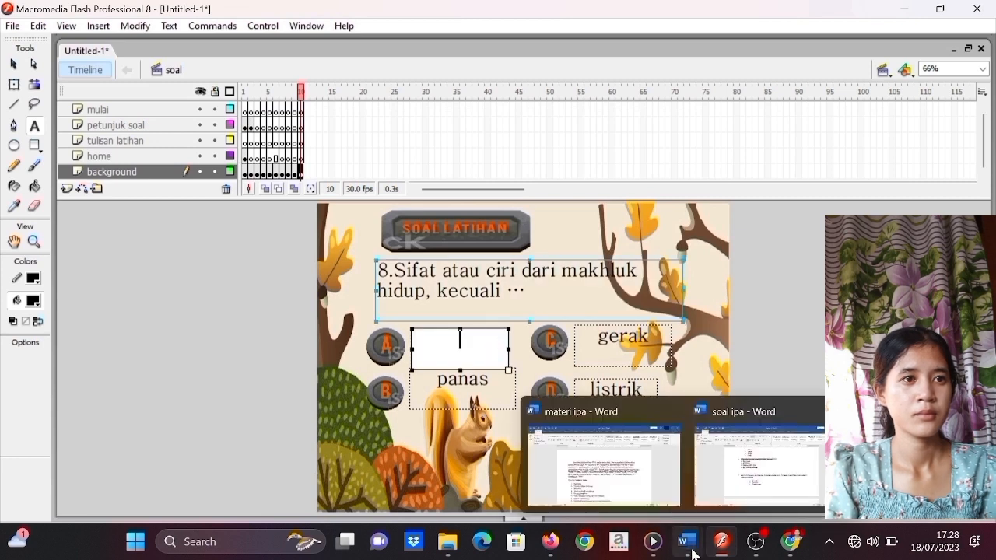
left_click(755, 460)
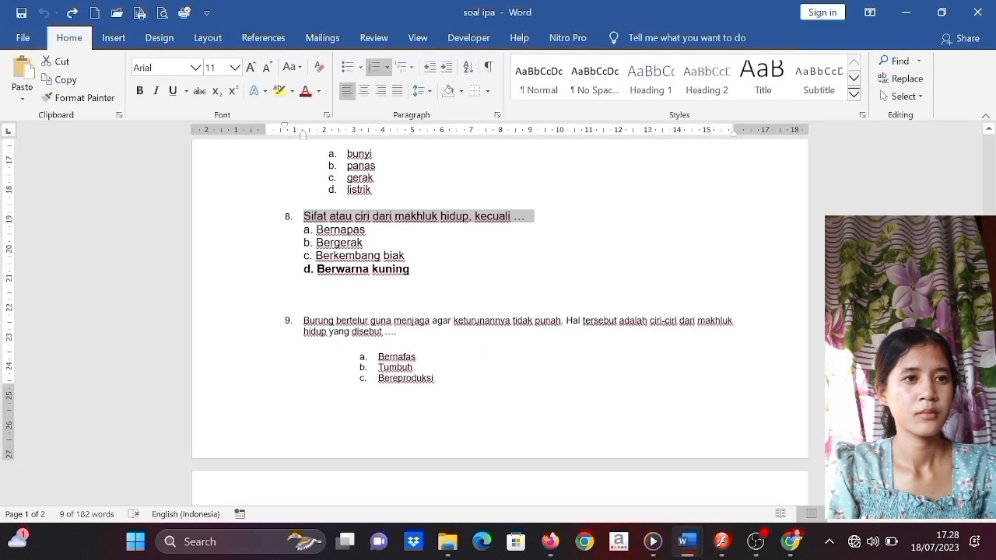
left_click_drag(316, 230, 373, 230)
key("ctrl+c")
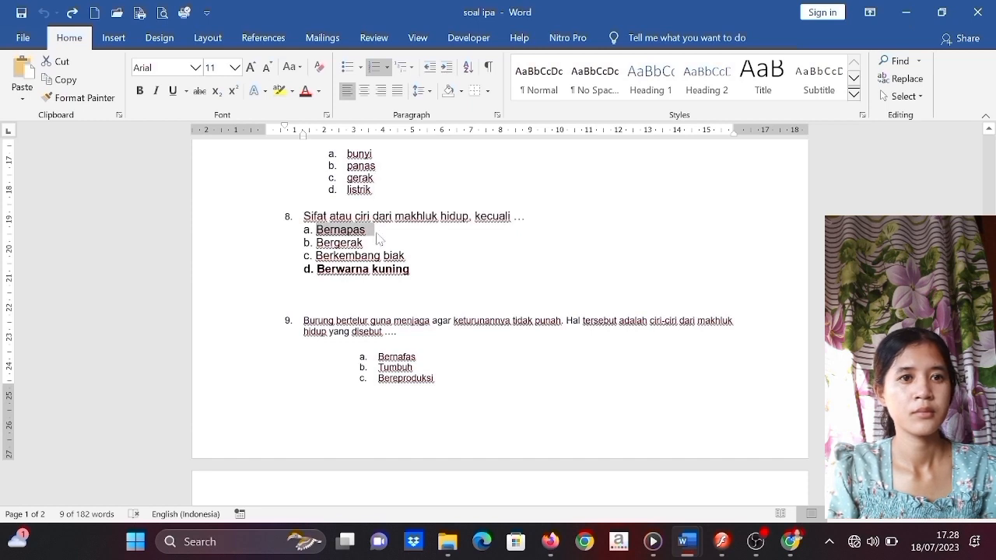
mouse_move(723, 542)
left_click(722, 459)
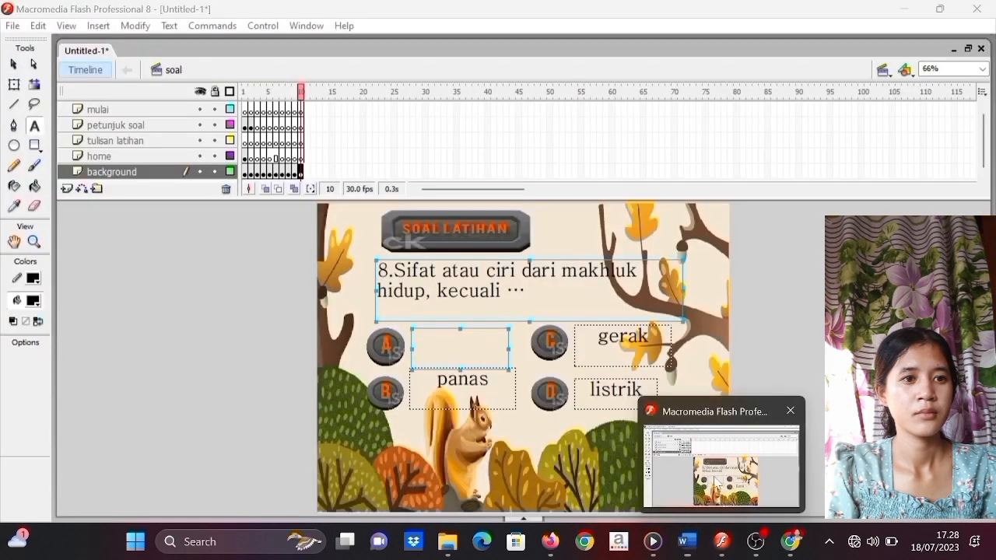
left_click(480, 367)
key("ctrl+v")
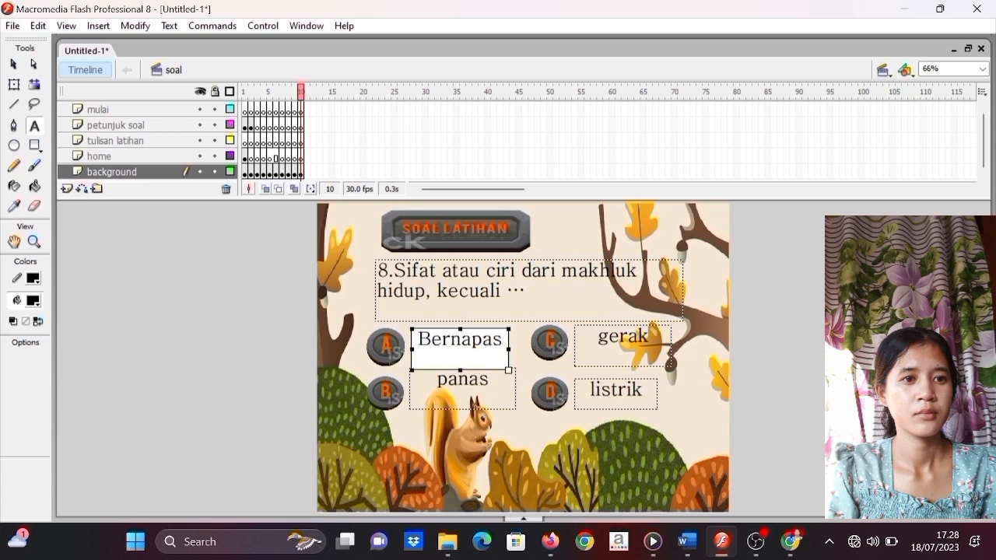
- Replace the answer B text on frame 10 with "Bergerak" copied from question 8 in the Word document, without the "b." prefix
left_click_drag(437, 383, 536, 402)
key("BackSpace")
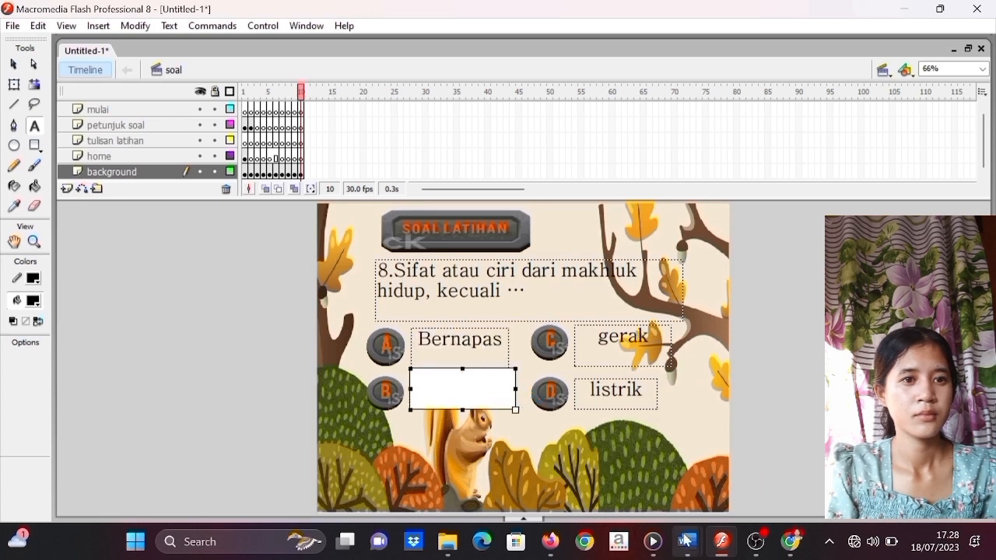
mouse_move(688, 542)
left_click(735, 484)
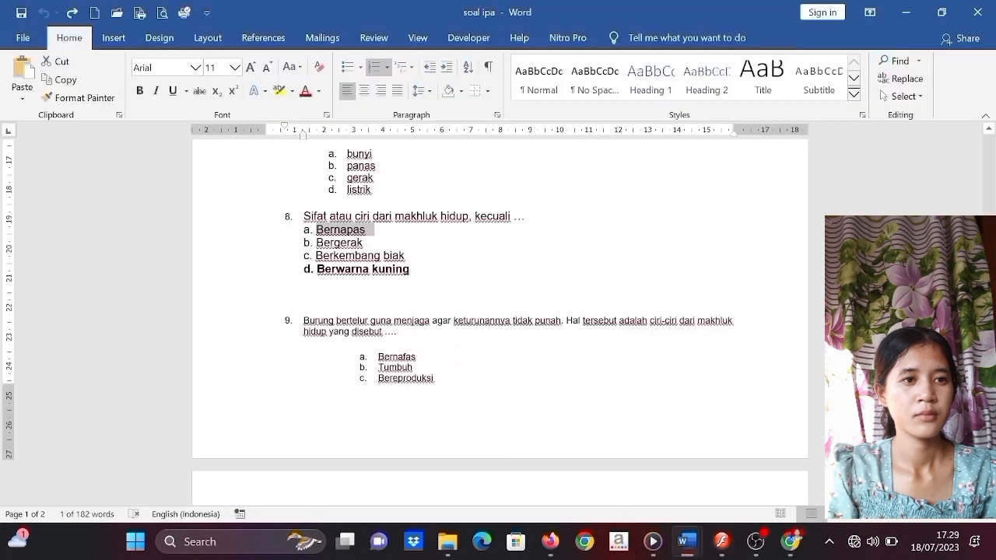
left_click_drag(316, 243, 372, 248)
key("ctrl+c")
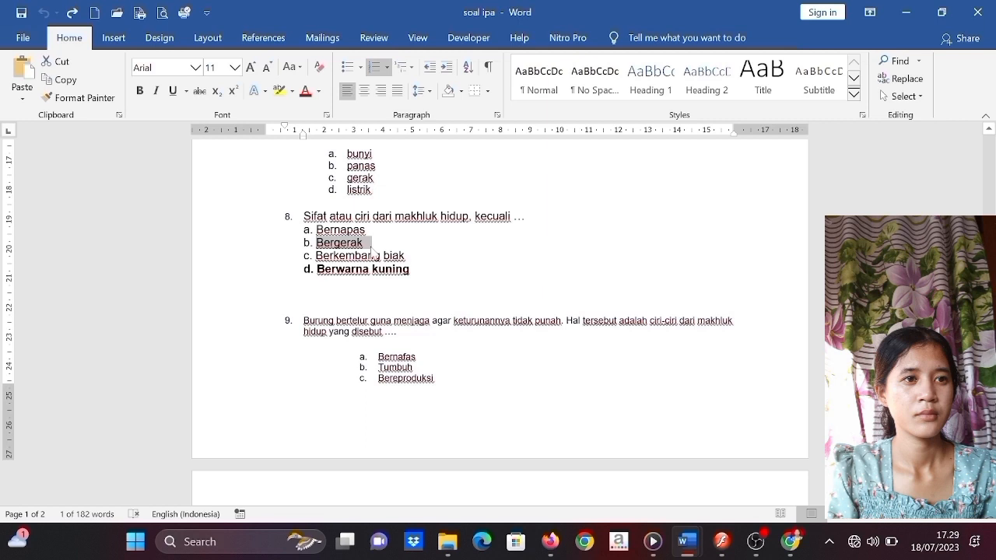
mouse_move(722, 542)
left_click(735, 467)
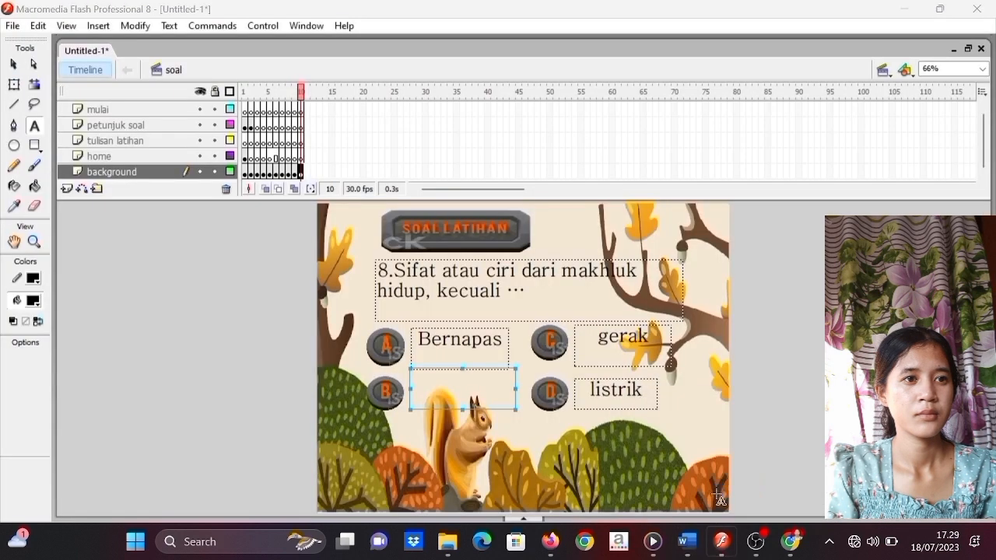
left_click(501, 391)
key("ctrl+v")
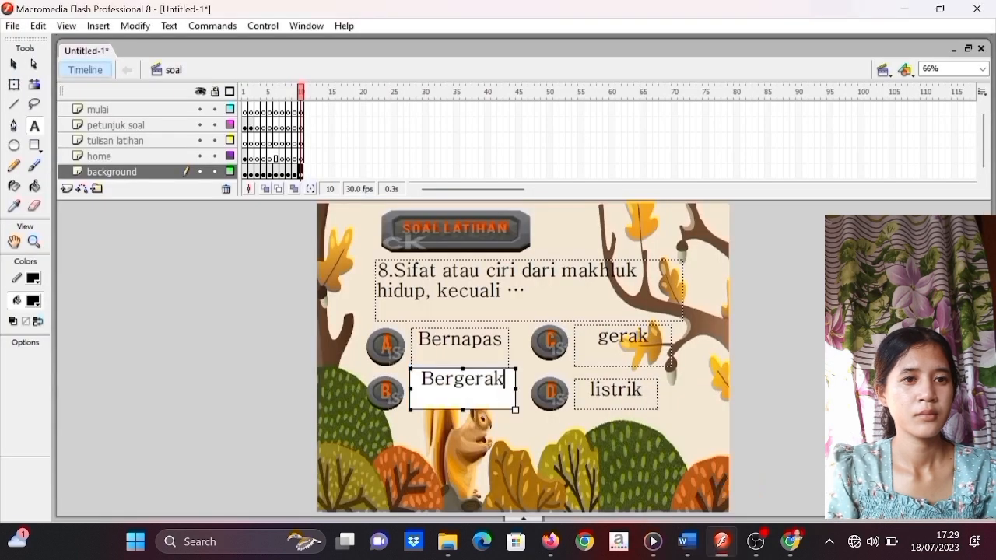
- Replace the answer C text with "Berkembang biak" copied from question 8 in the Word document, and widen its text box so "Berkembang" fits on one line
double_click(605, 348)
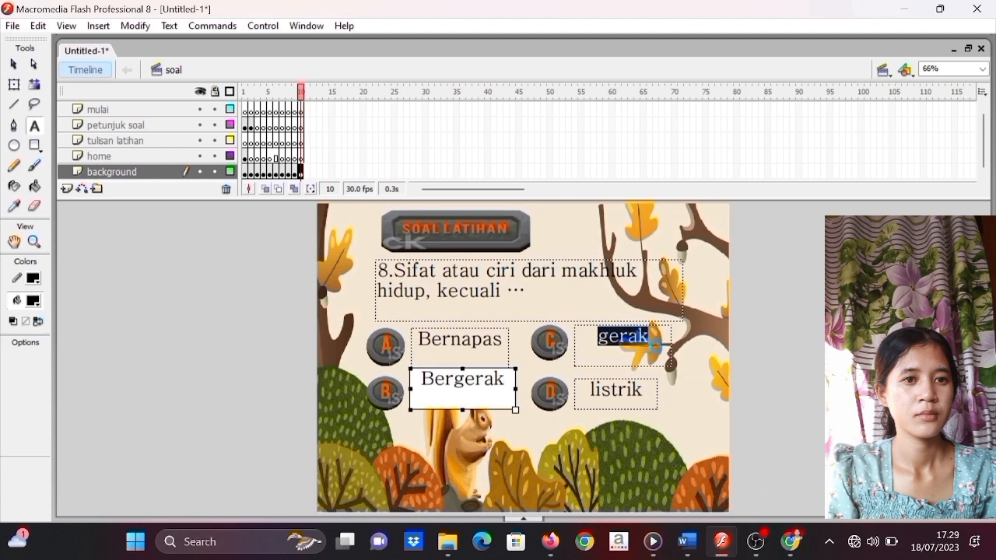
key("BackSpace")
mouse_move(687, 541)
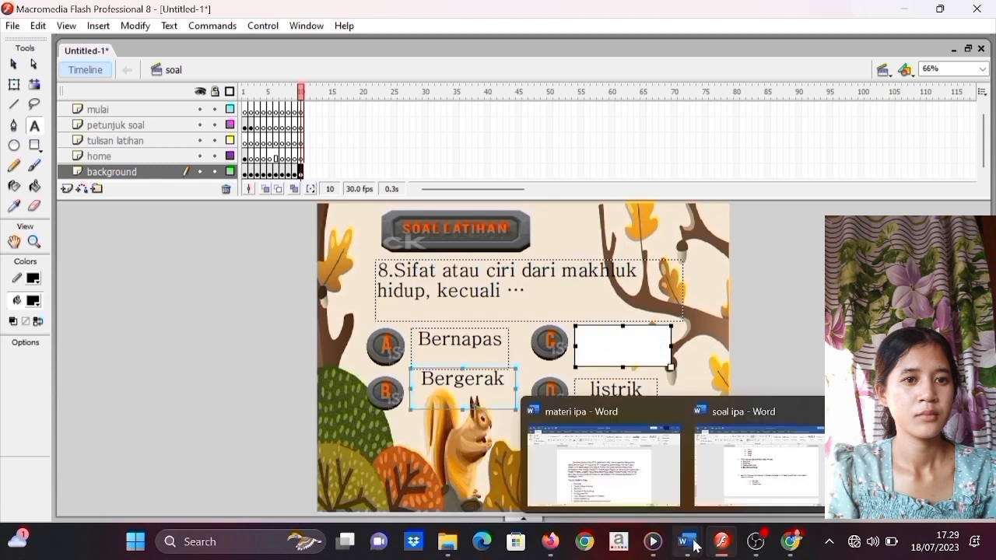
left_click(765, 493)
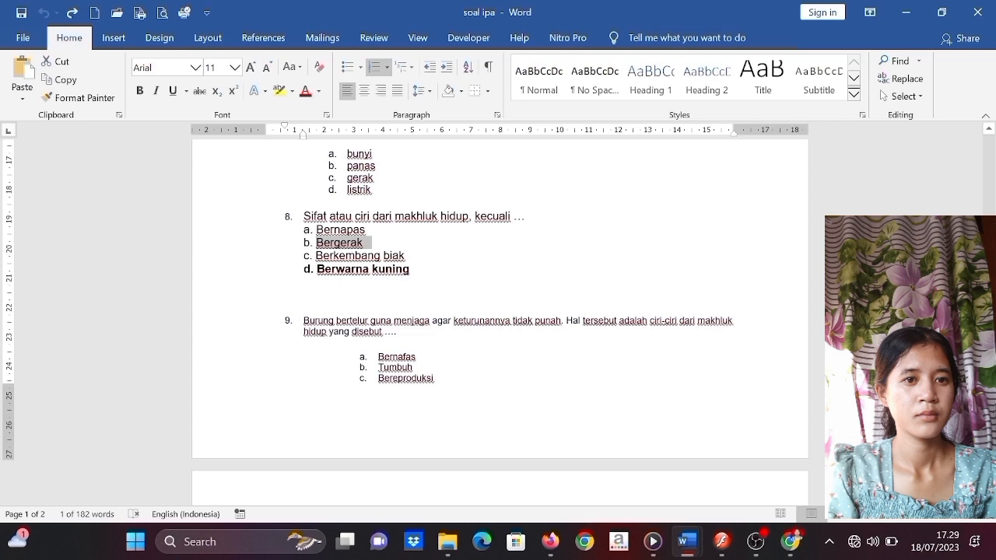
left_click_drag(316, 256, 415, 257)
key("ctrl+c")
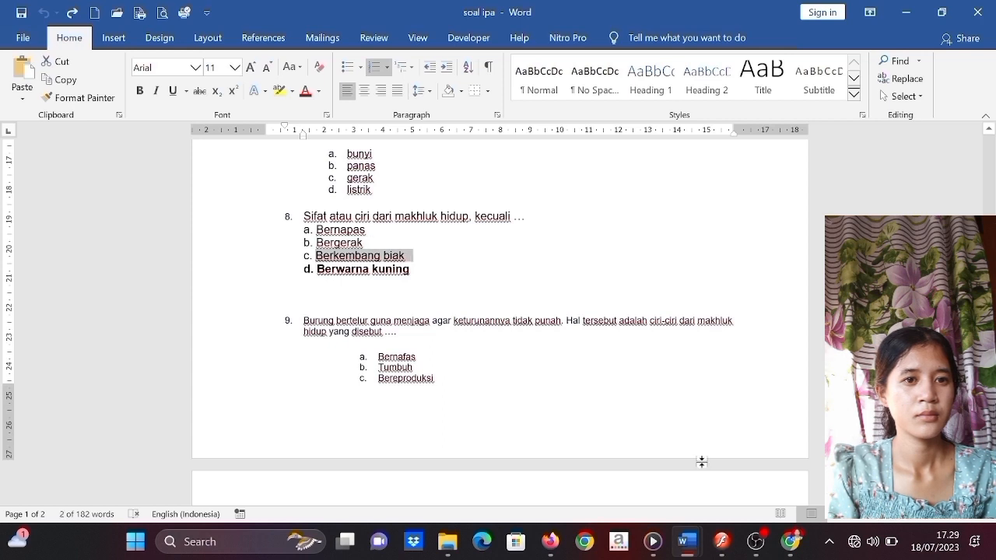
mouse_move(722, 542)
left_click(750, 478)
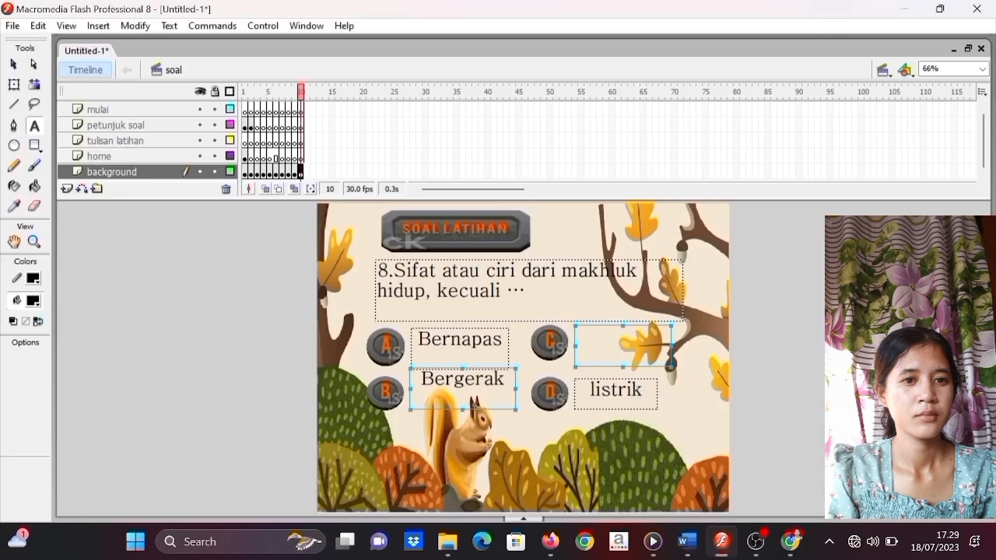
left_click(652, 356)
key("ctrl+v")
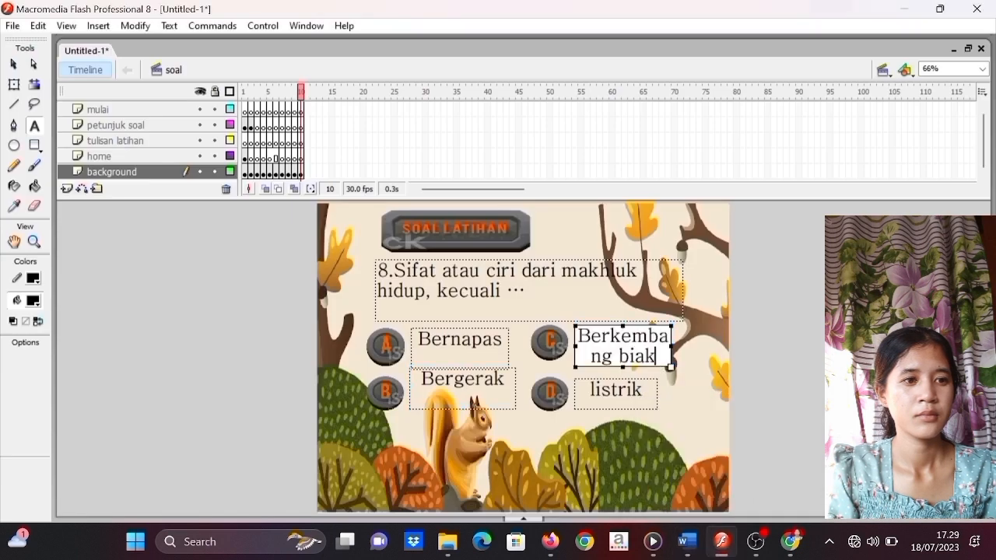
left_click_drag(671, 347, 710, 354)
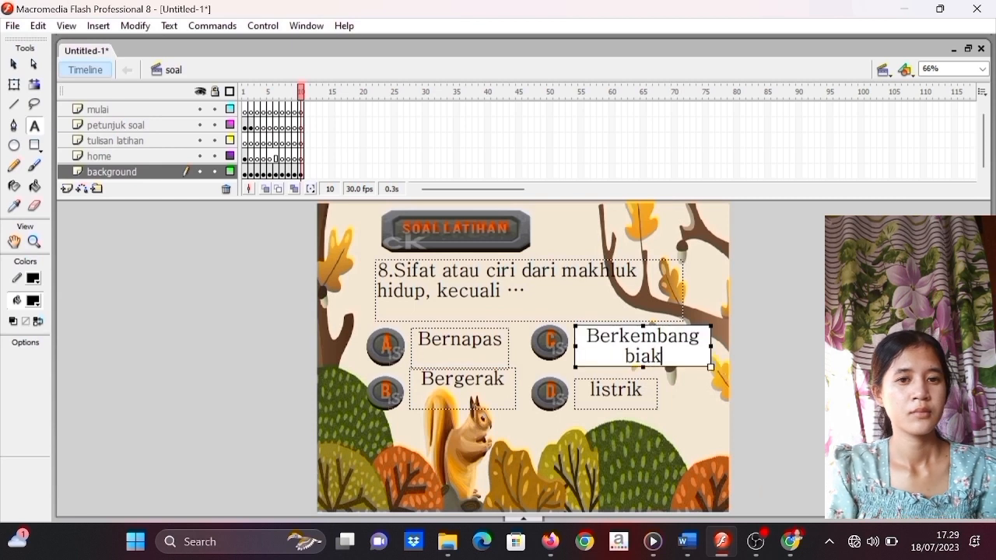
- Replace the answer D text with "Berwarna kuning" copied from question 8 in the Word document, and widen its text box to fit
left_click(589, 389)
left_click_drag(590, 389, 668, 406)
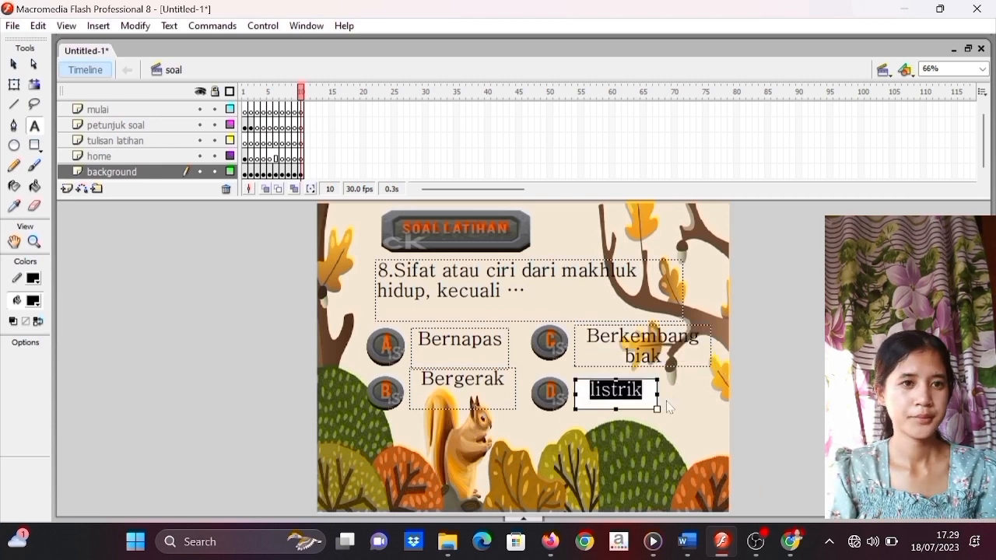
left_click(718, 506)
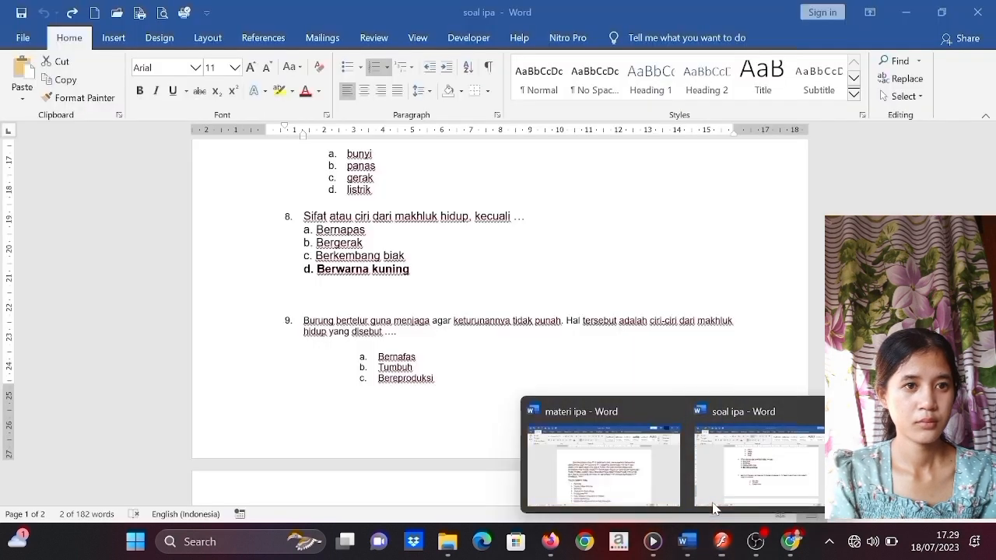
left_click(762, 467)
left_click_drag(311, 269, 410, 282)
key("ctrl+c")
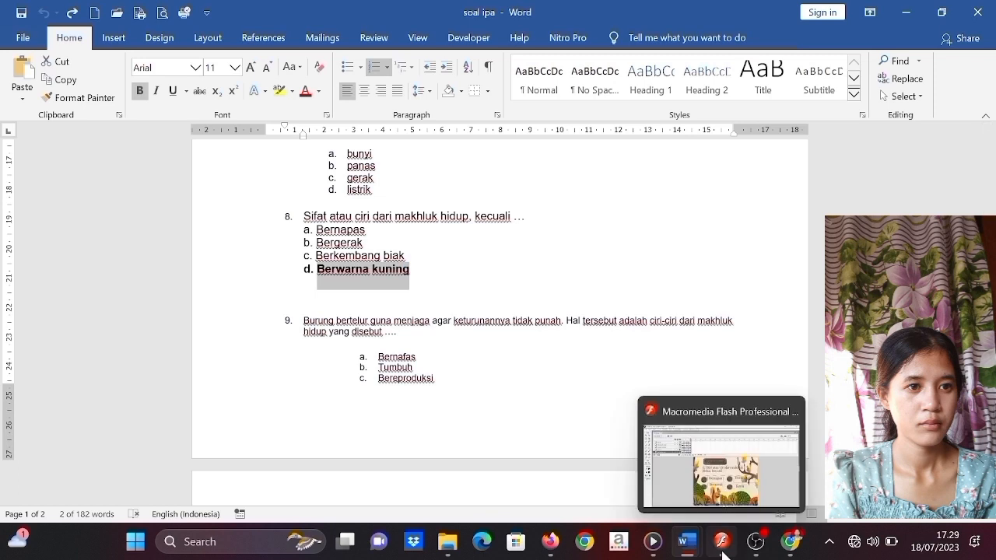
left_click(729, 492)
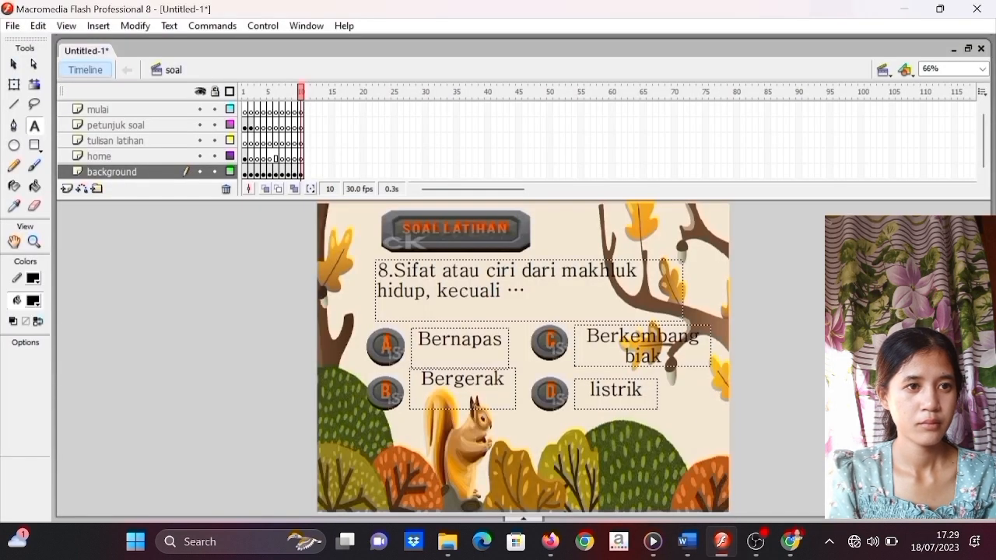
left_click_drag(594, 390, 651, 391)
left_click_drag(590, 390, 724, 416)
key("ctrl+v")
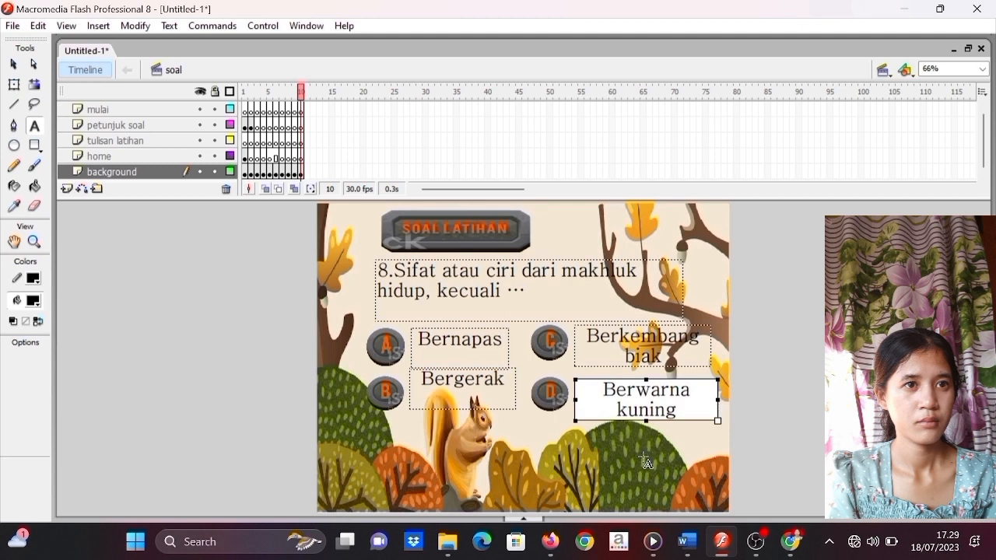
left_click(645, 462)
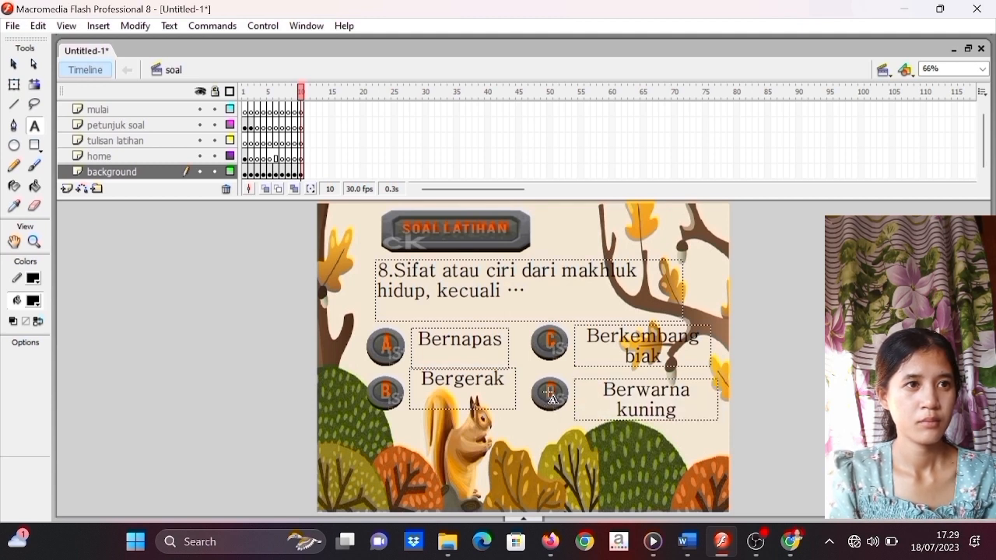
- Add the line "benar++;" before nextFrame(); in the on (release) script of the answer D button on frame 10
left_click(14, 86)
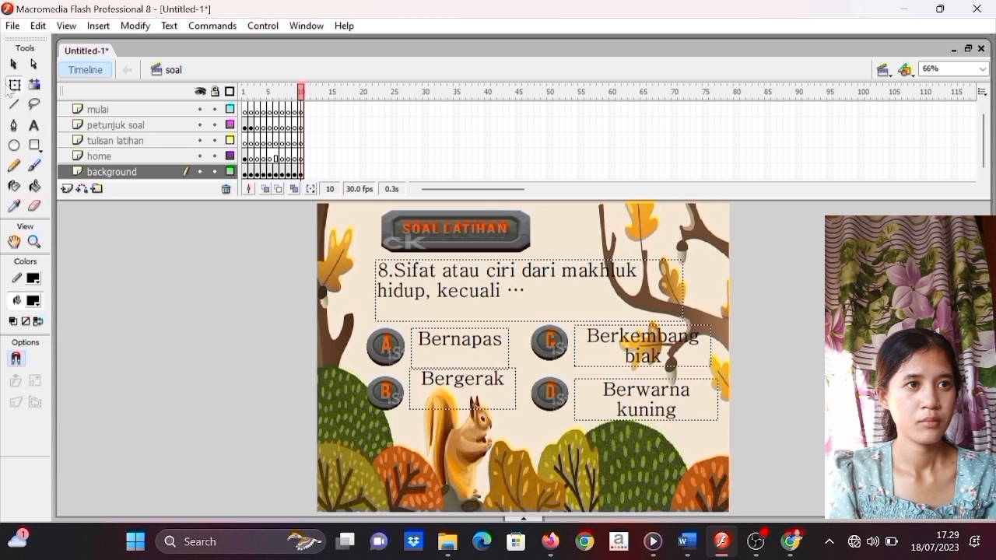
left_click(551, 404)
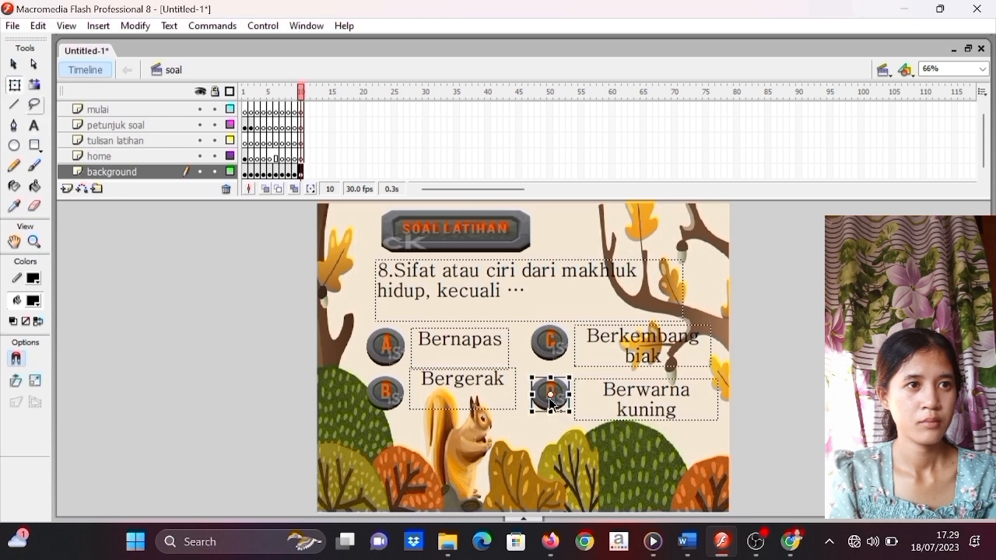
right_click(551, 404)
left_click(592, 305)
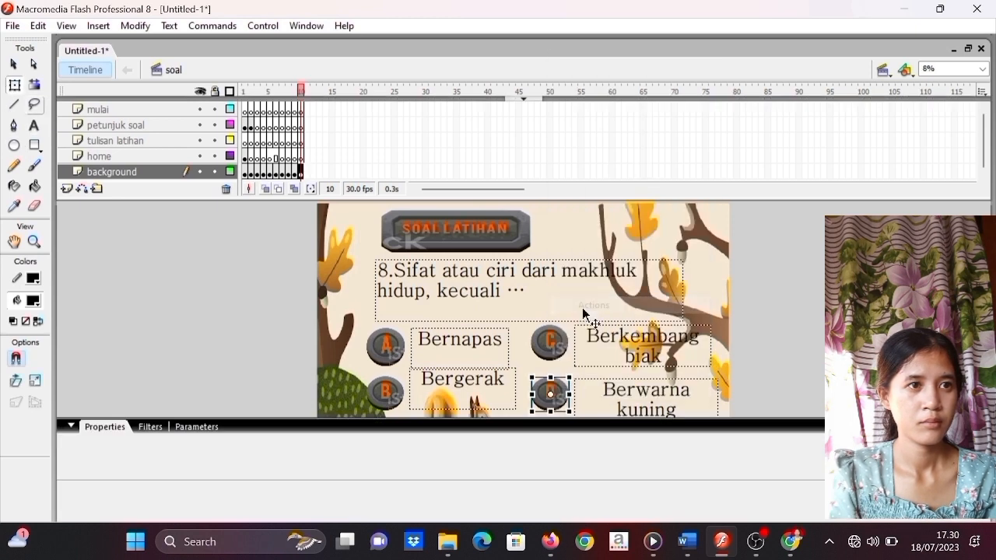
left_click(330, 148)
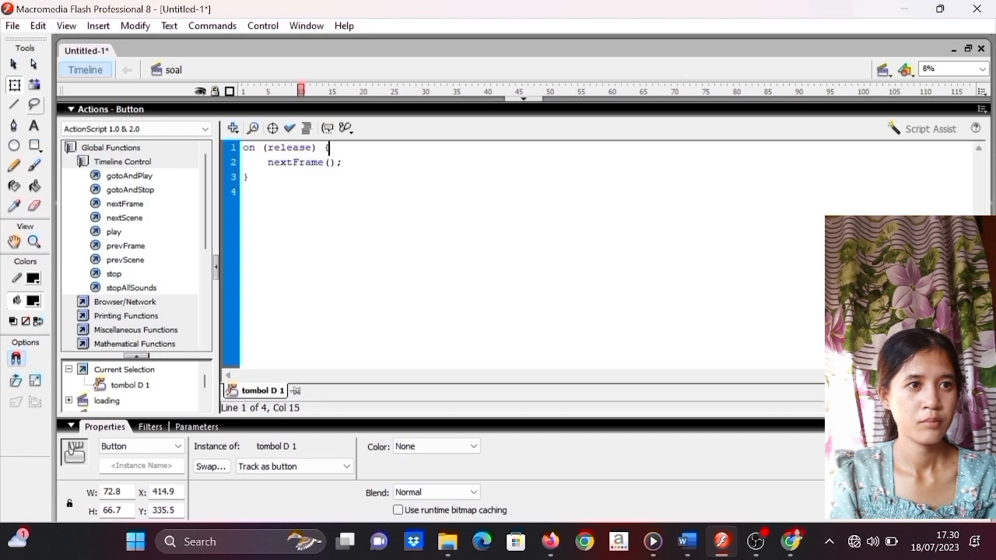
key("Return")
type("benar++;")
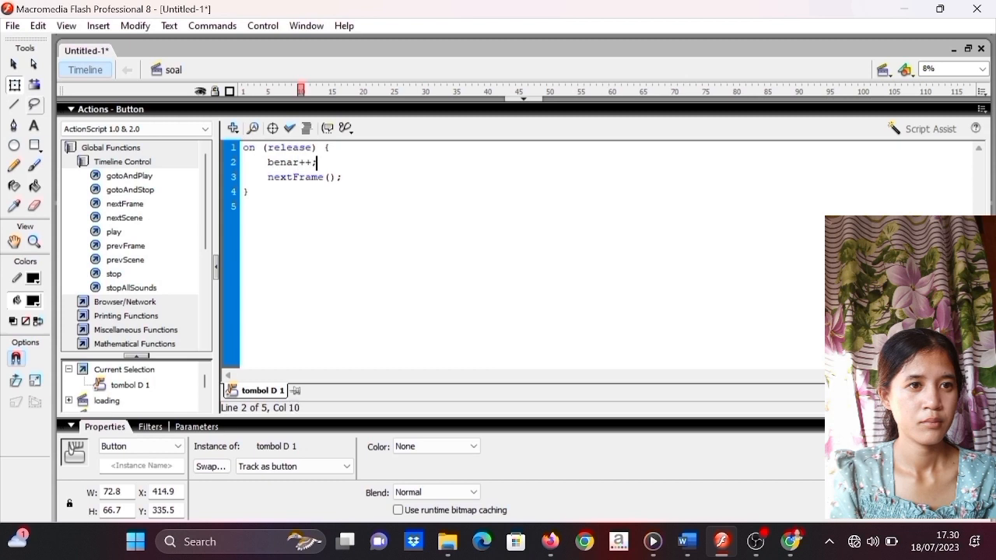
left_click(510, 100)
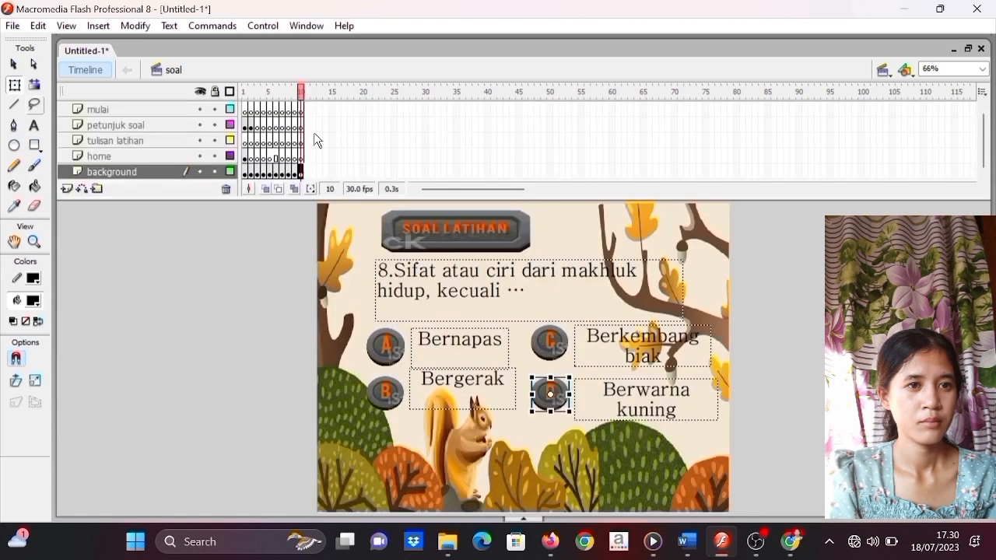
- Insert keyframes at frame 11 on the layers from mulai down to background
left_click_drag(310, 117, 309, 173)
right_click(309, 174)
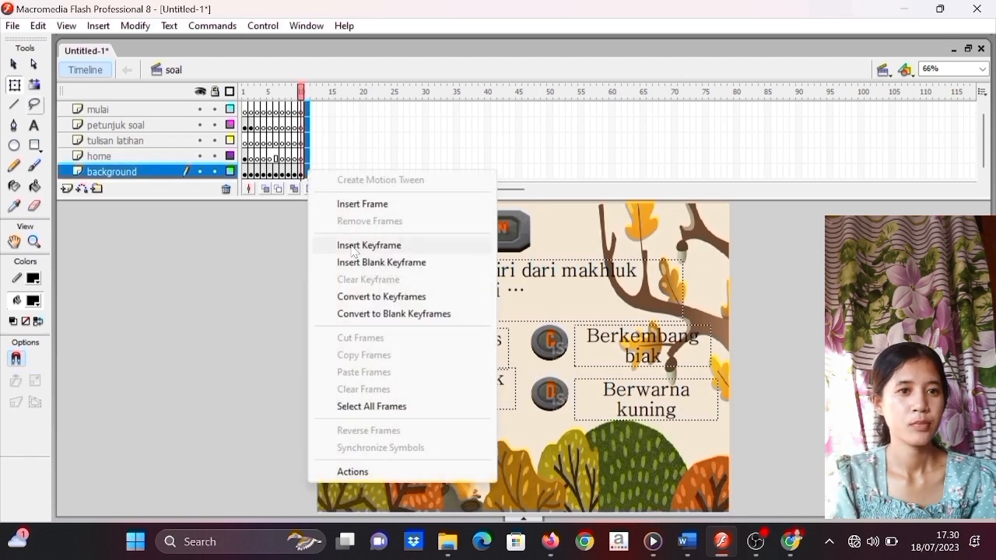
left_click(354, 248)
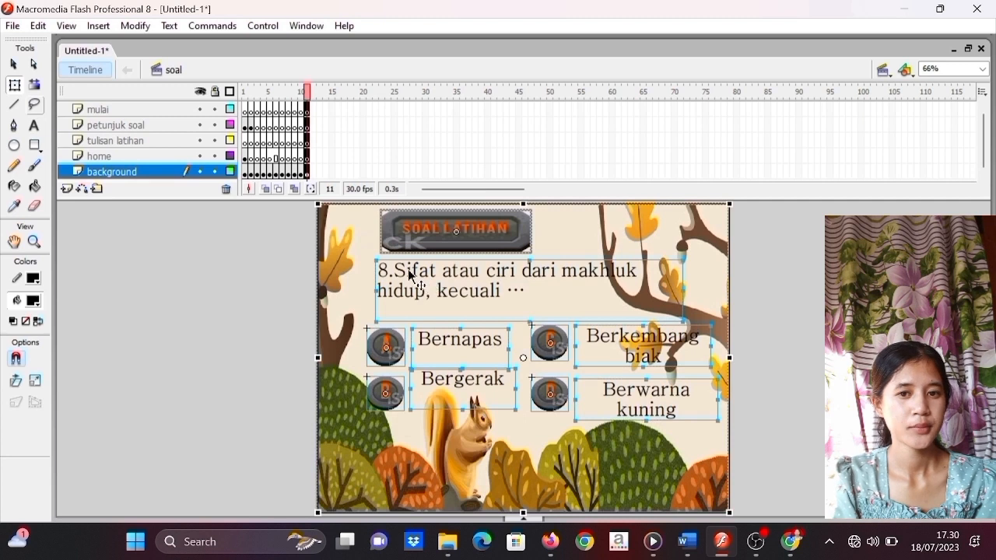
- Replace the question text on frame 11 with question 9 ("Burung bertelur guna menjaga…") copied from the soal ipa Word document, prefixed with "9."
left_click(34, 125)
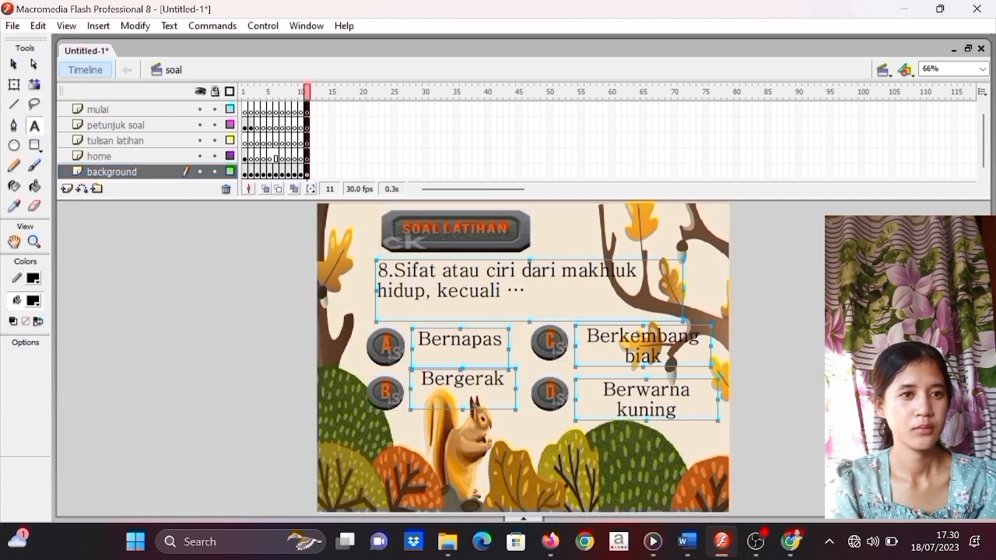
left_click_drag(386, 274, 533, 300)
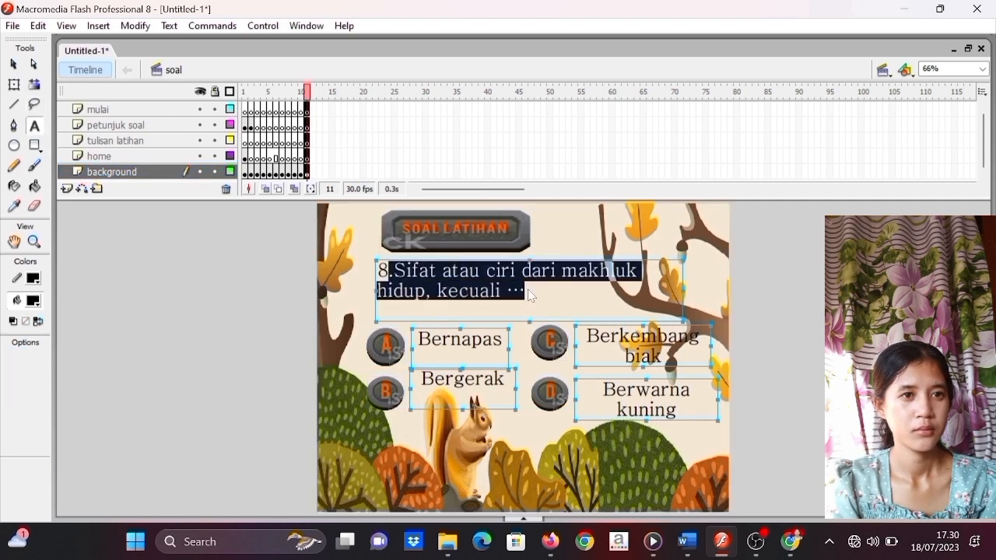
left_click_drag(378, 272, 527, 303)
key("Delete")
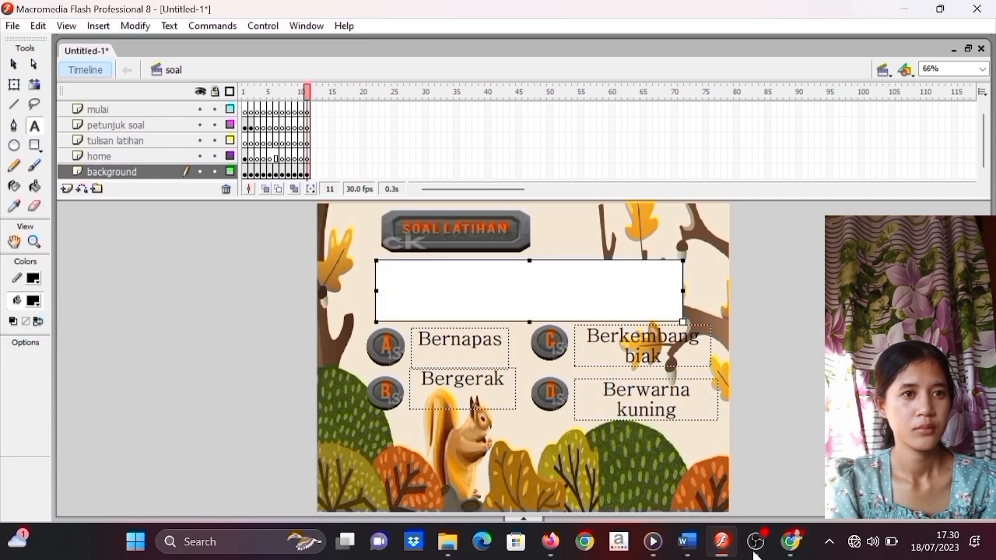
mouse_move(703, 551)
left_click(759, 466)
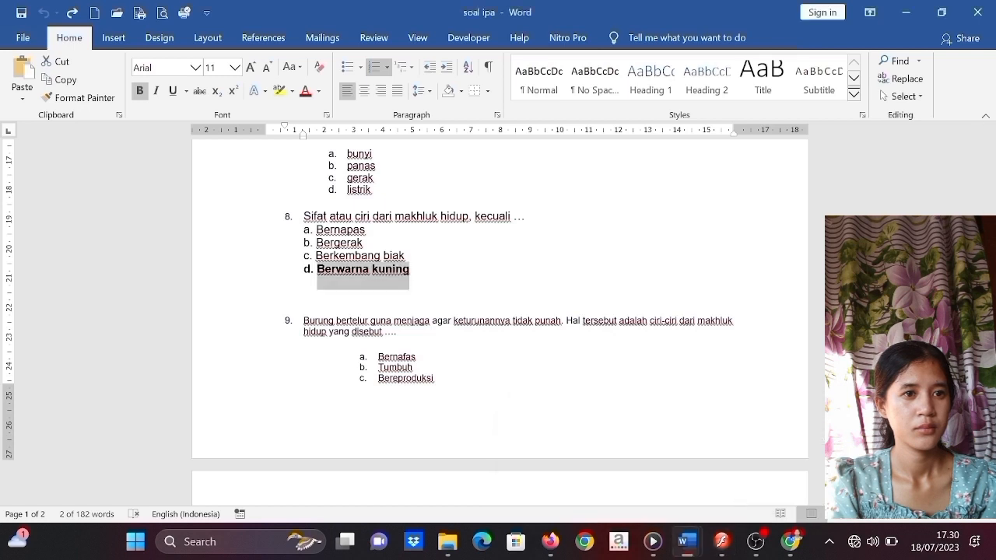
left_click_drag(304, 320, 400, 333)
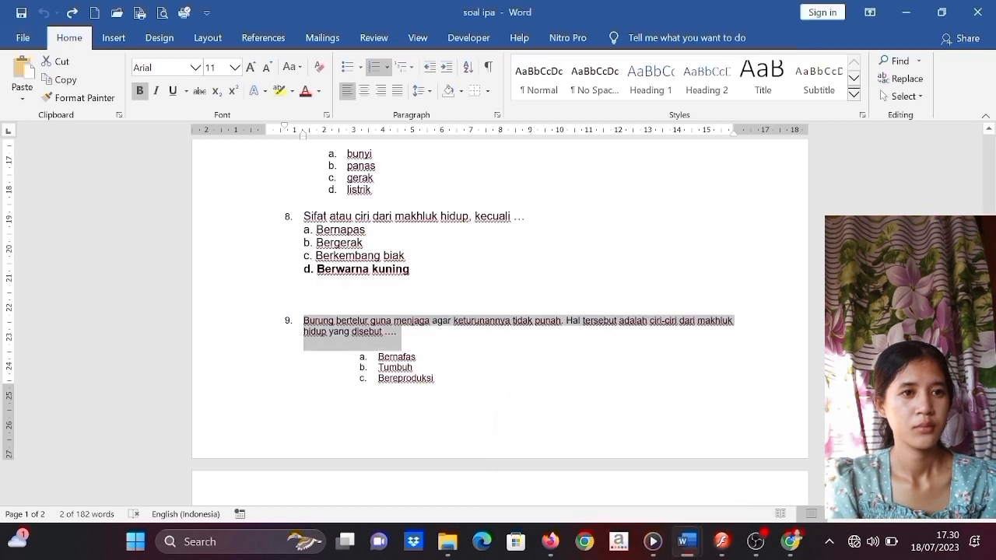
mouse_move(673, 541)
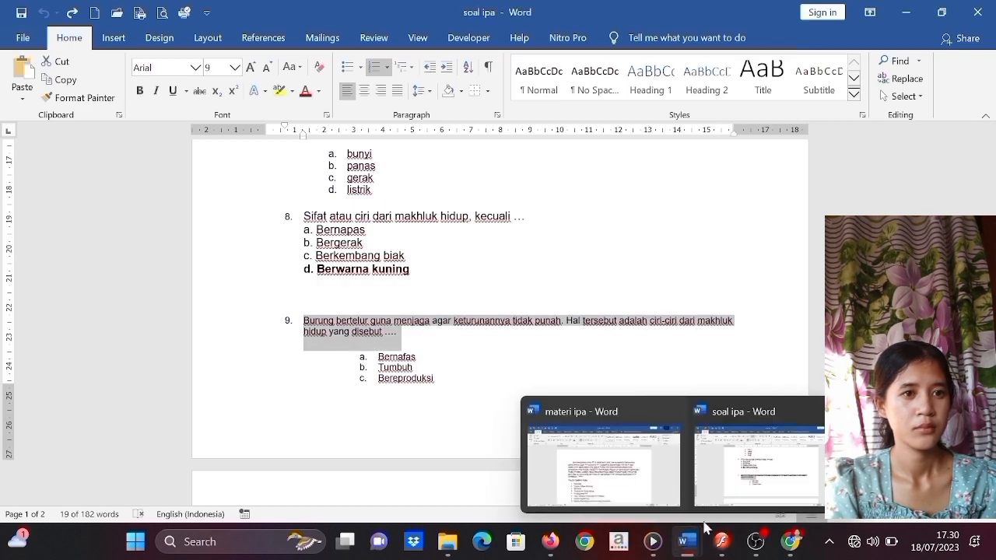
mouse_move(721, 542)
left_click(710, 487)
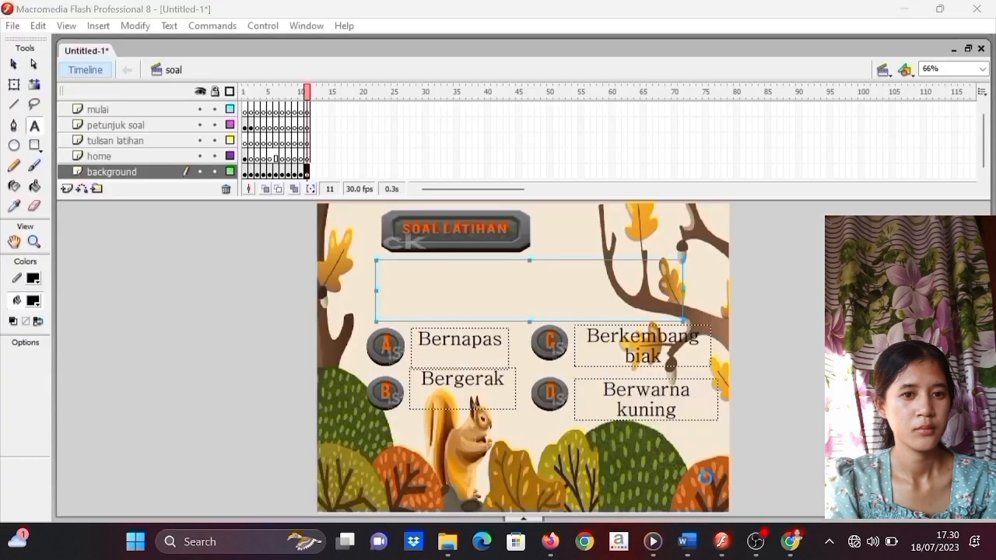
left_click(459, 273)
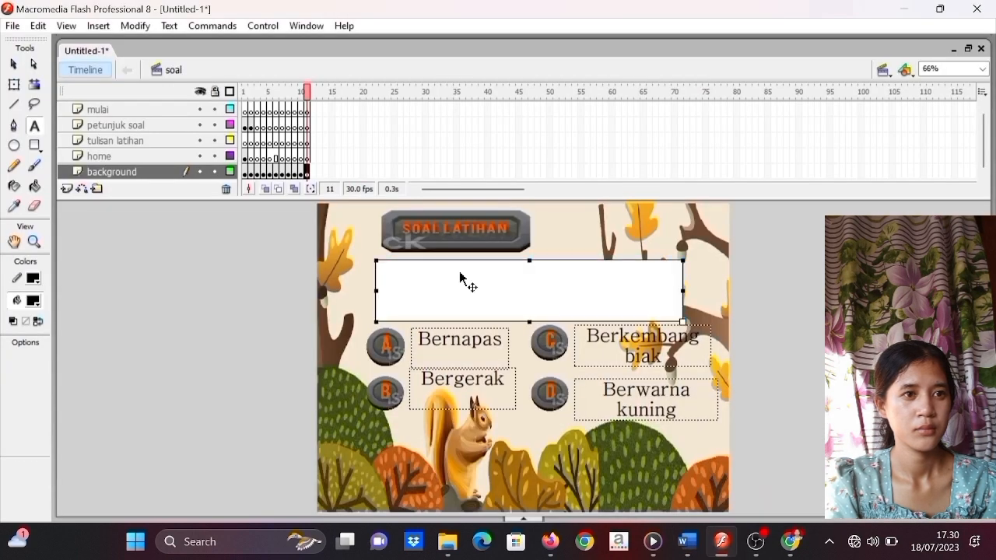
type("9.Burung bertelur guna menjaga agar keturunannya tidak punah. Hal tersebut adalah ciri-ciri dari makhluk hidup yang disebut …")
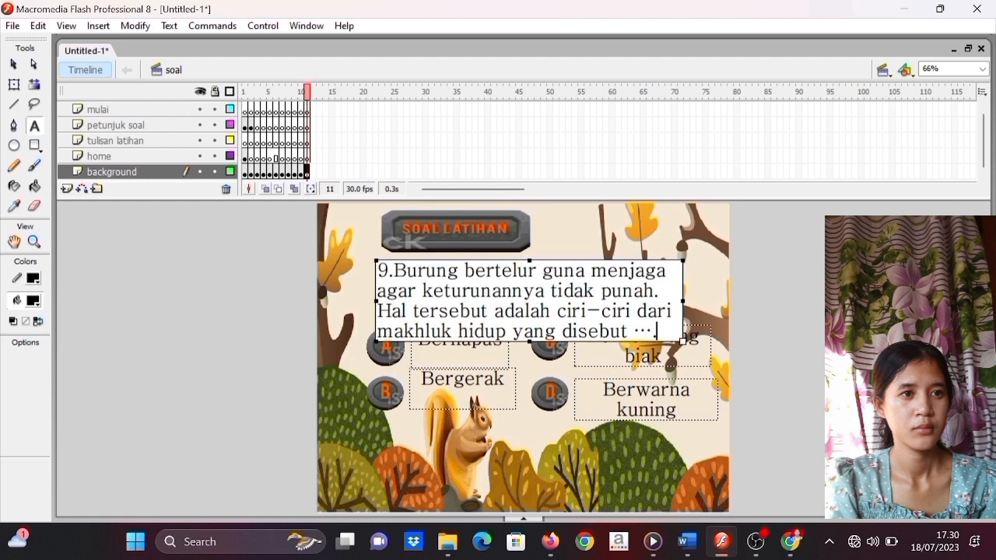
- Widen the question 9 text box slightly and nudge it upward, and set its text size to 24
left_click_drag(683, 305, 703, 303)
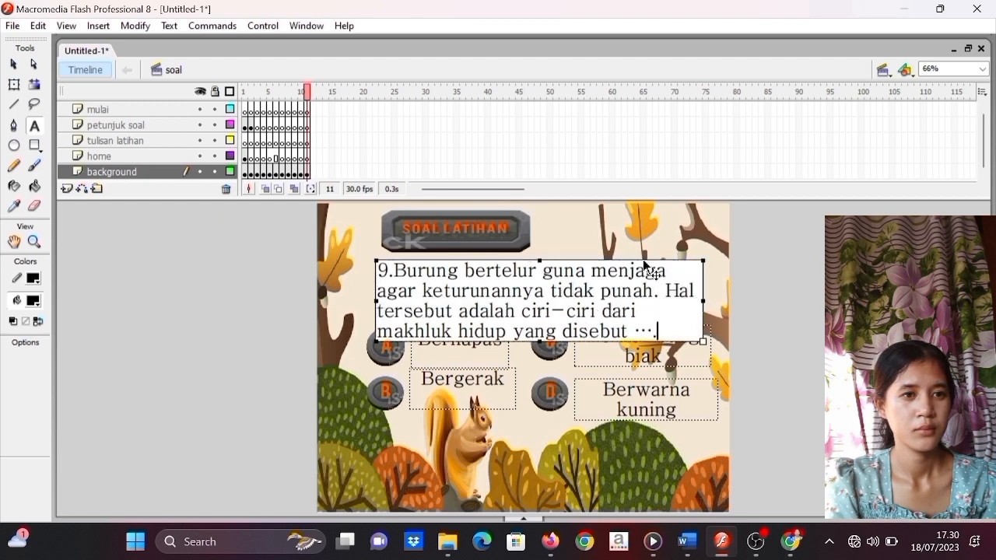
left_click_drag(644, 265, 642, 262)
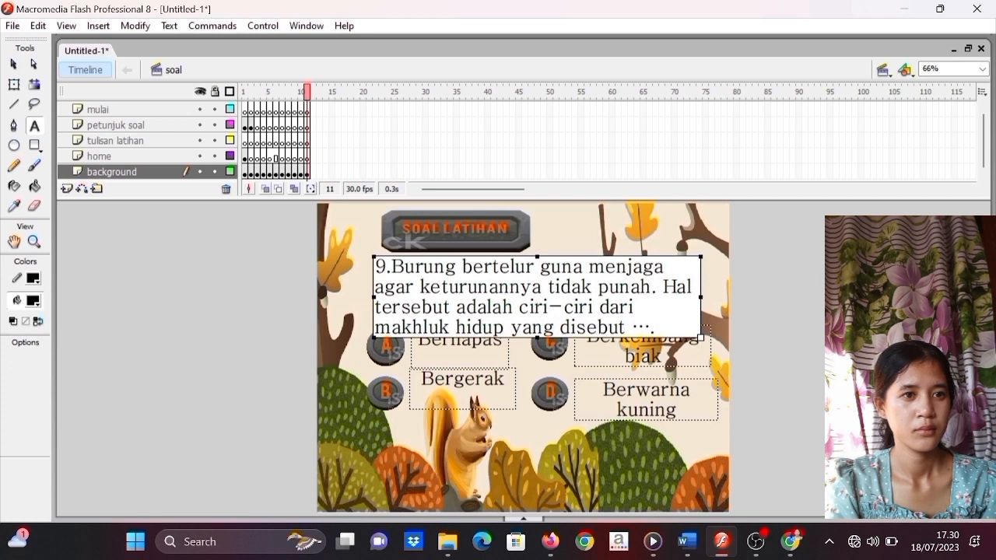
left_click_drag(376, 266, 654, 327)
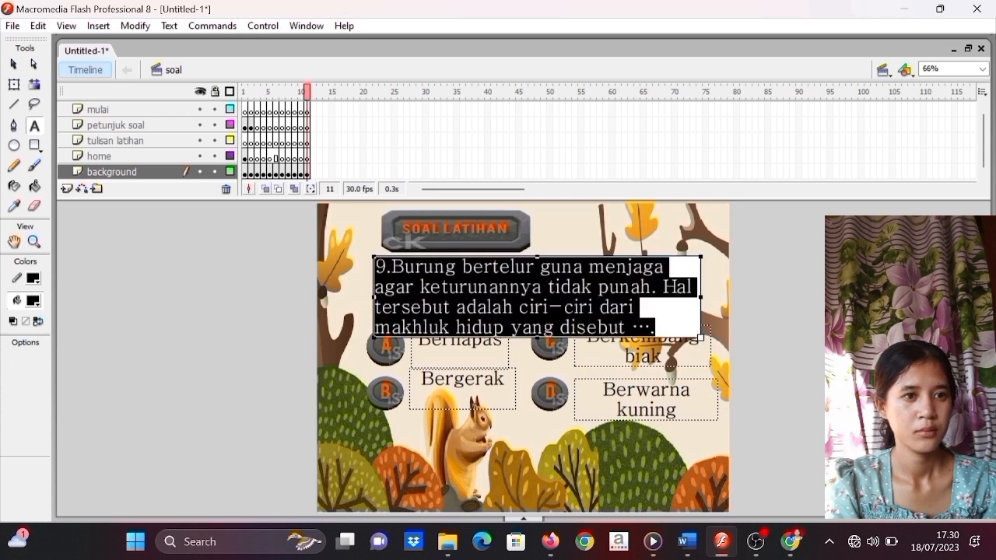
left_click(181, 28)
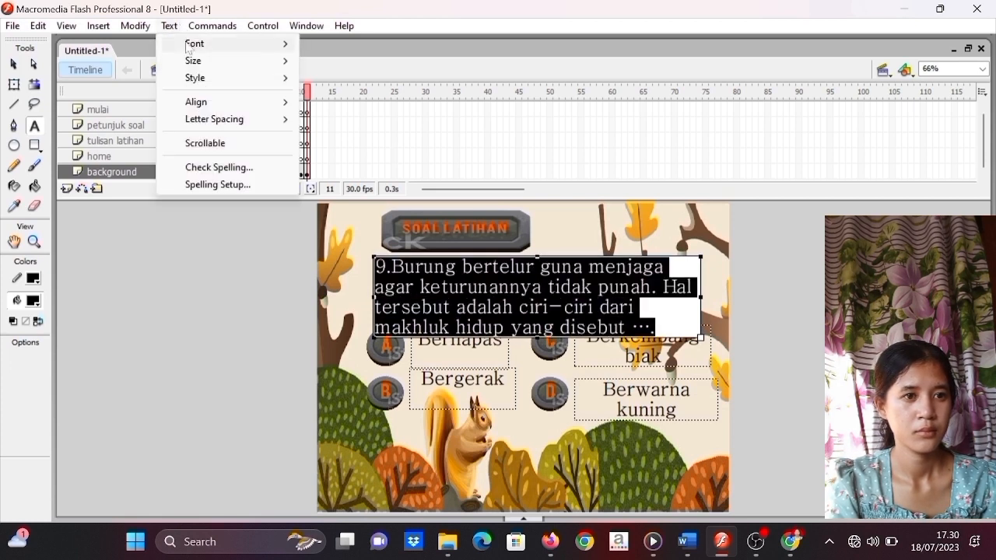
mouse_move(194, 63)
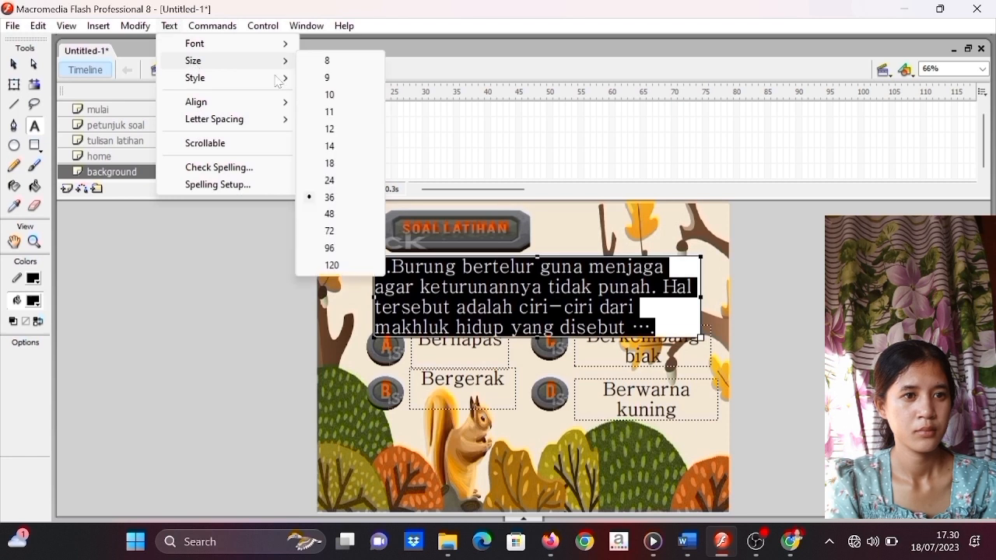
left_click(329, 163)
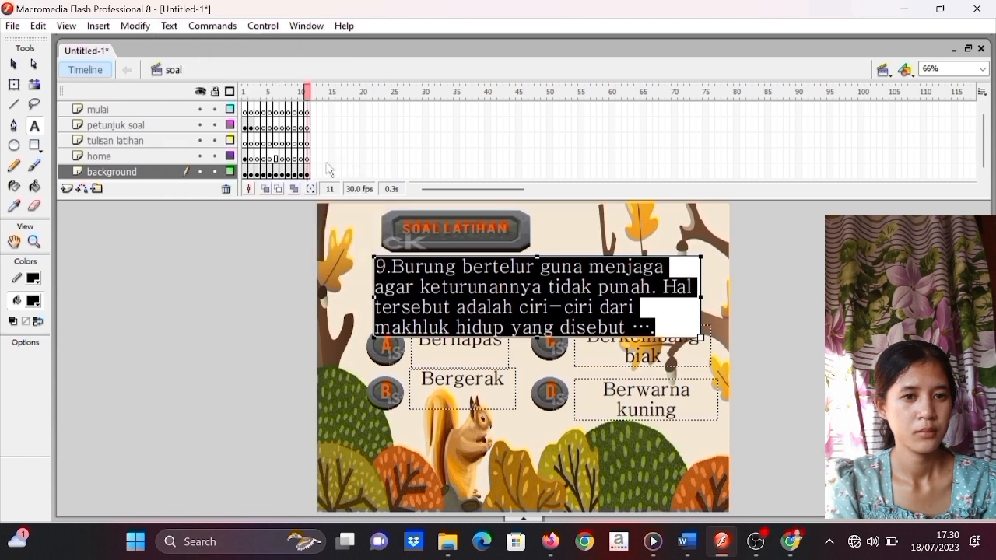
left_click(181, 29)
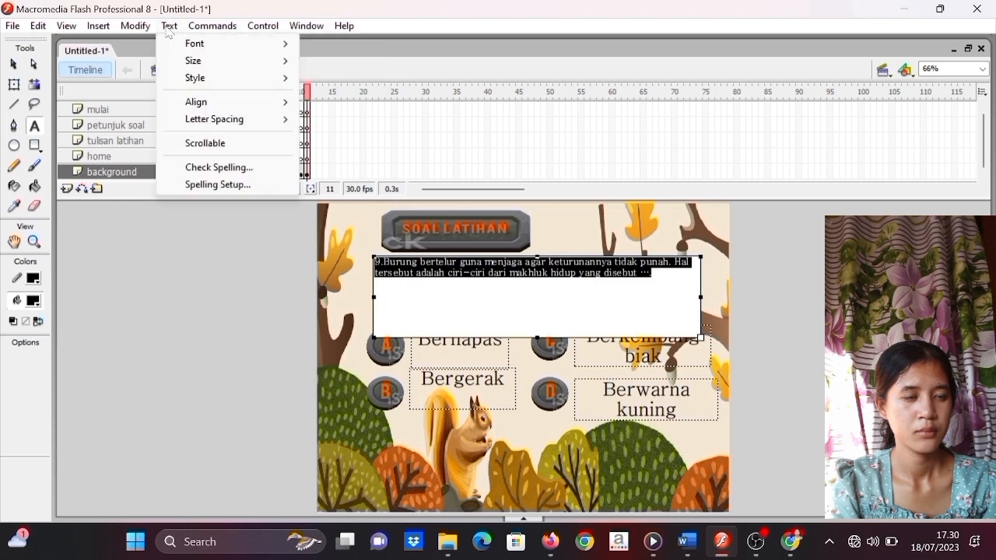
mouse_move(189, 62)
left_click(336, 182)
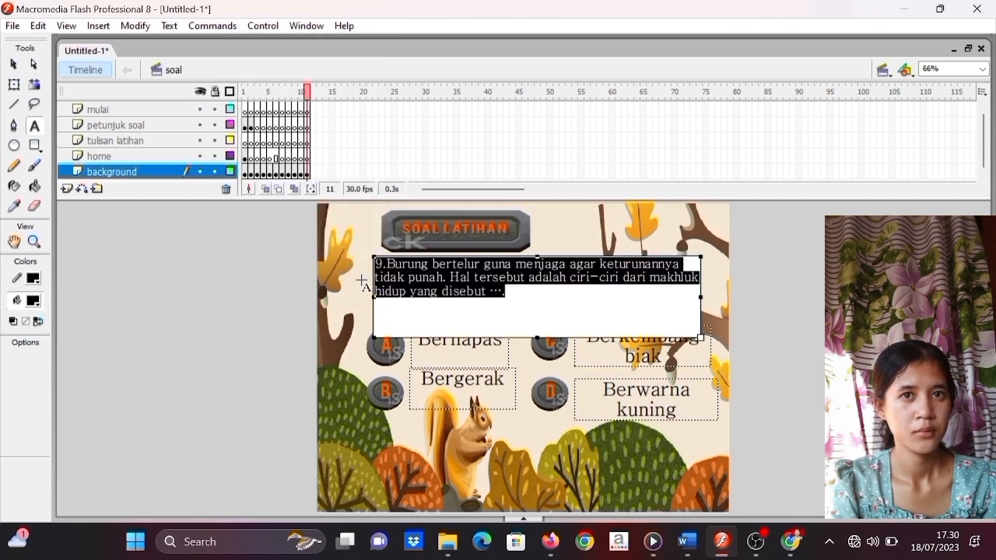
left_click(361, 280)
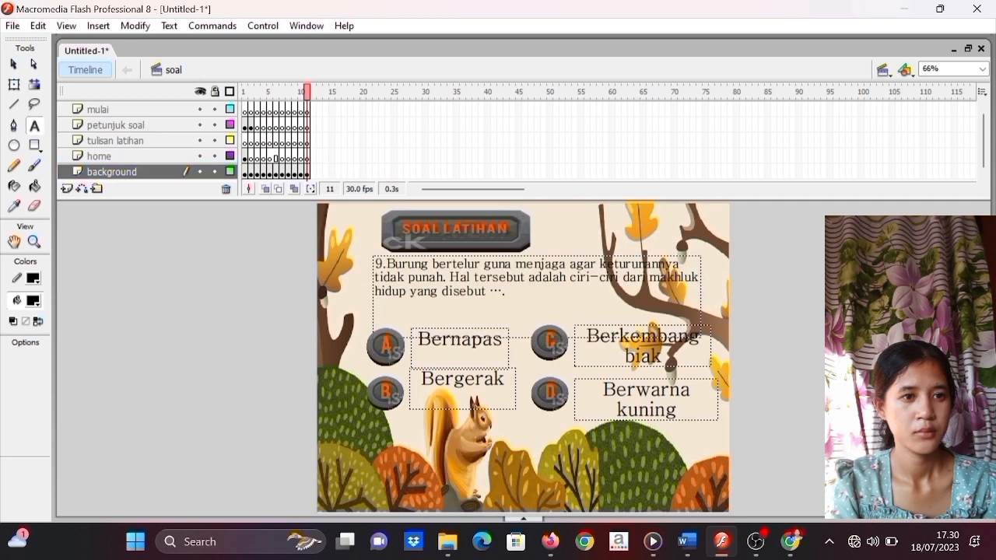
left_click(494, 347)
mouse_move(686, 542)
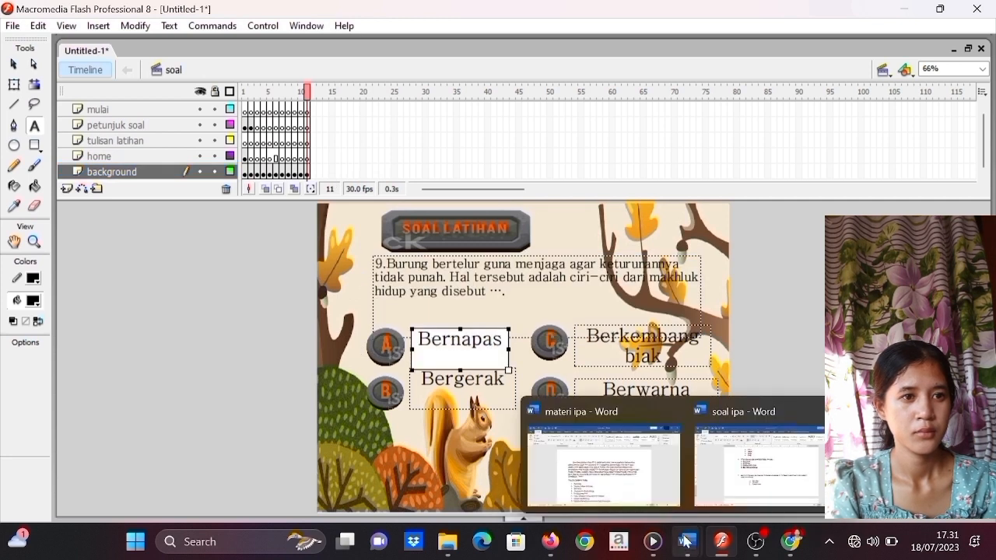
left_click(779, 412)
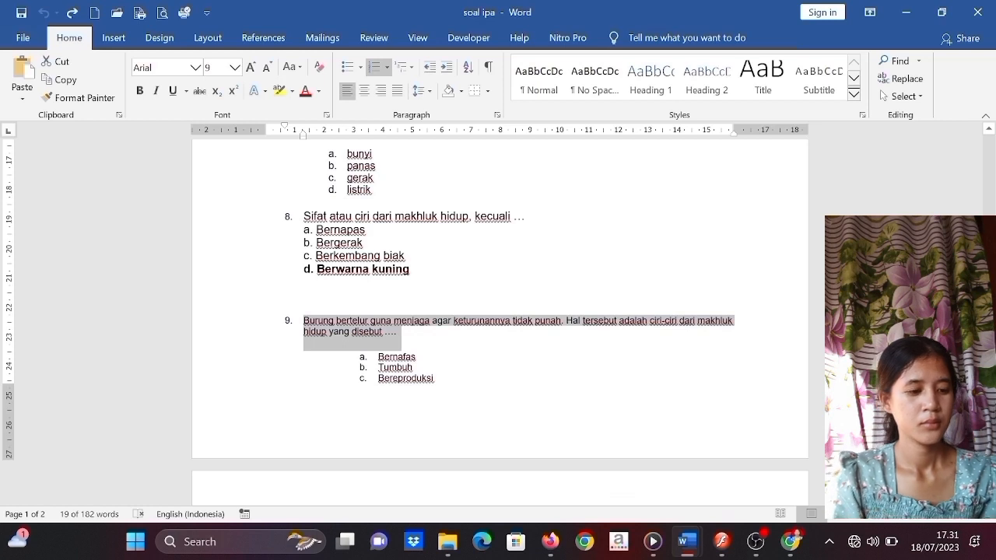
double_click(397, 356)
mouse_move(688, 551)
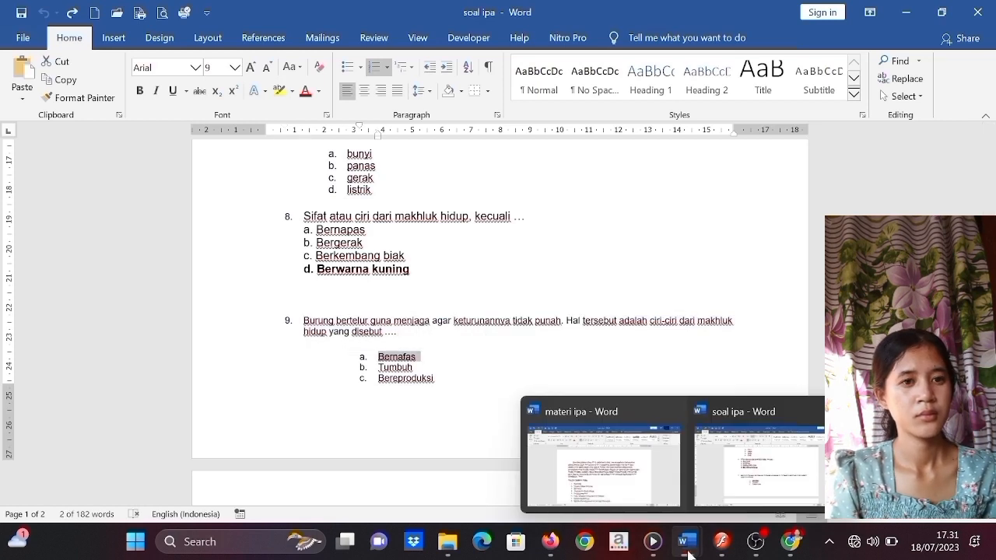
left_click(722, 541)
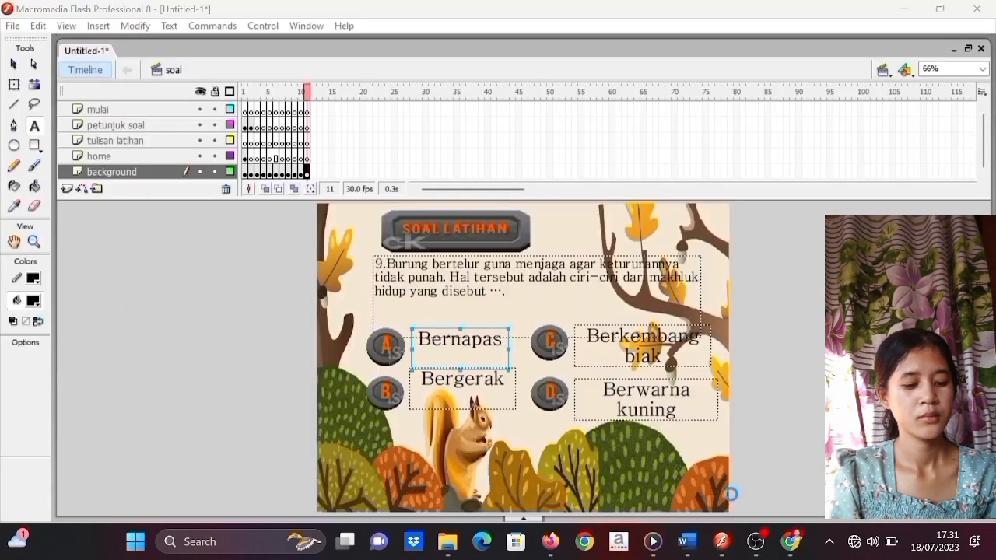
- Replace the answer B text on frame 11 with "Tumbuh" copied from question 9 in the Word document, without the "b." prefix
double_click(441, 388)
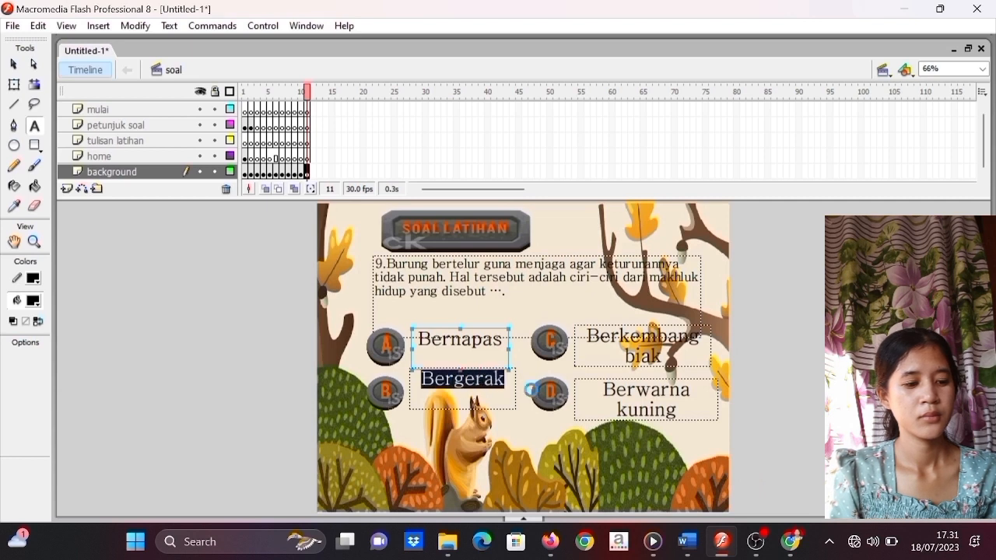
key("BackSpace")
mouse_move(641, 527)
mouse_move(686, 543)
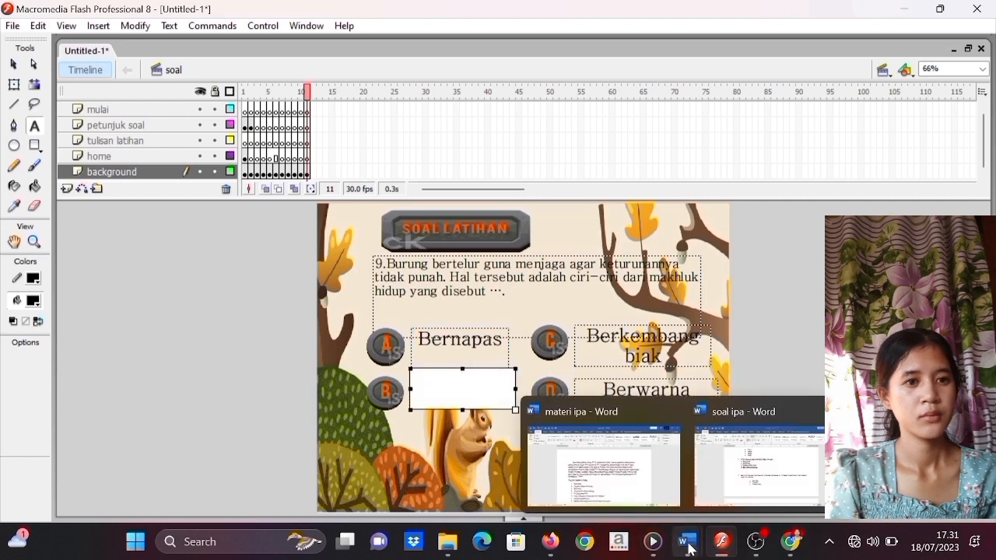
left_click(725, 487)
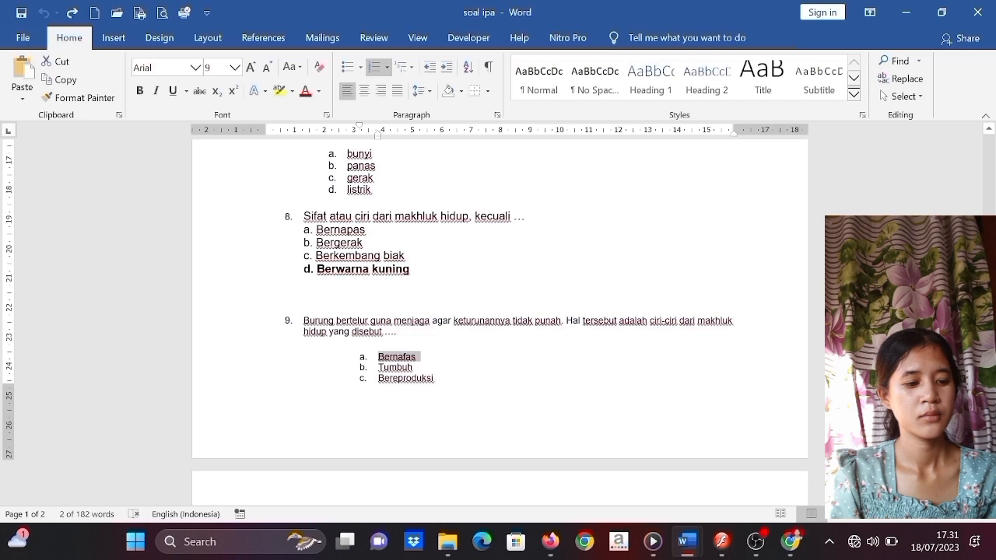
left_click_drag(378, 367, 418, 367)
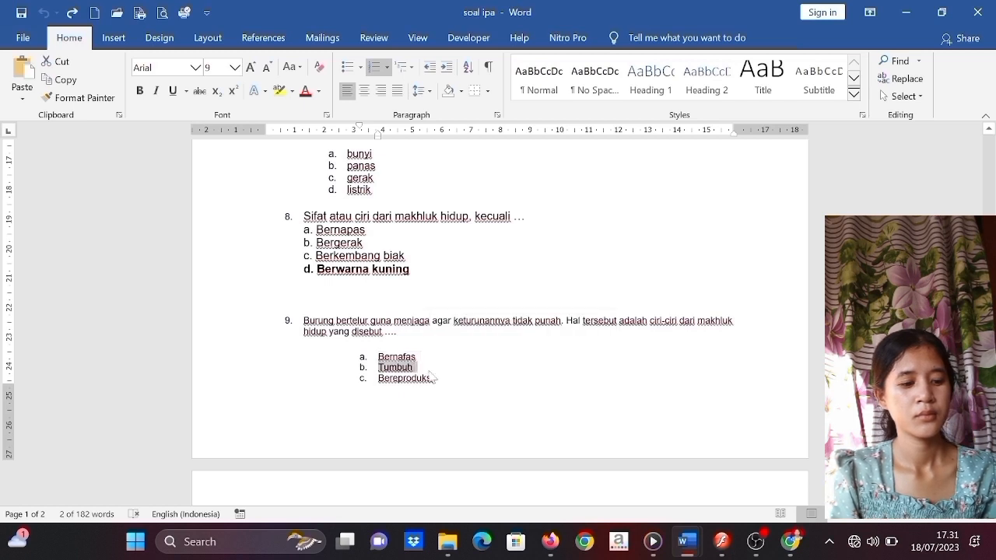
mouse_move(722, 543)
left_click(725, 498)
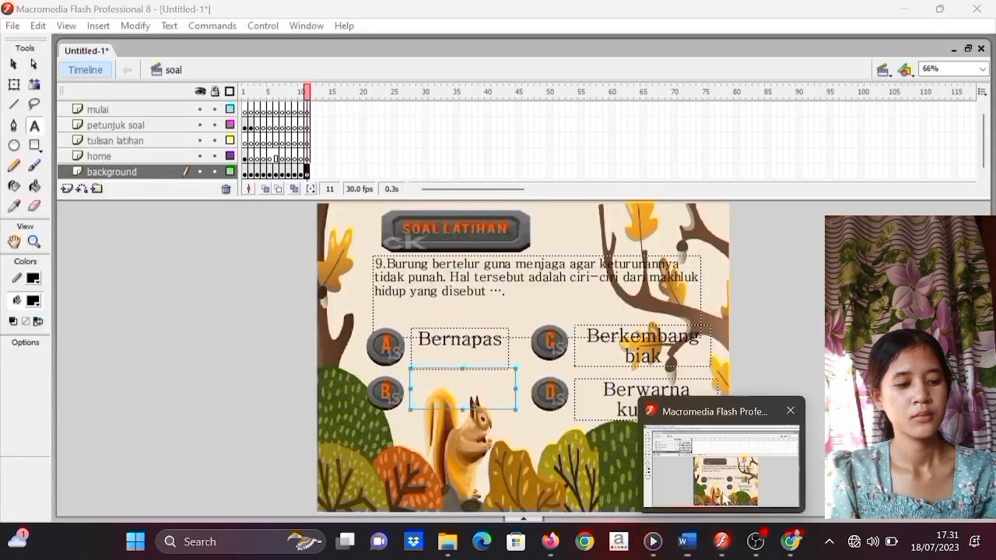
type("b.Tumbuh")
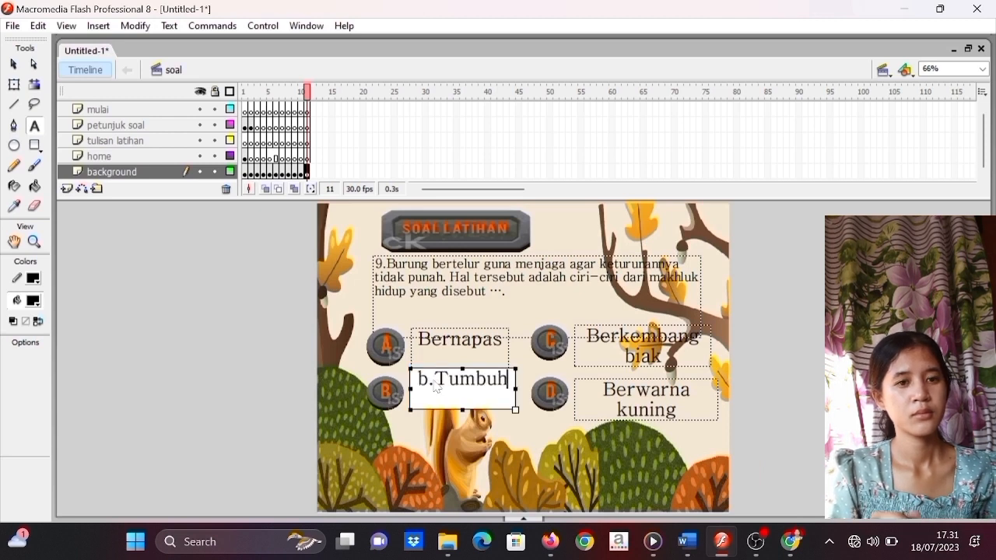
key("BackSpace")
key("BackSpace")
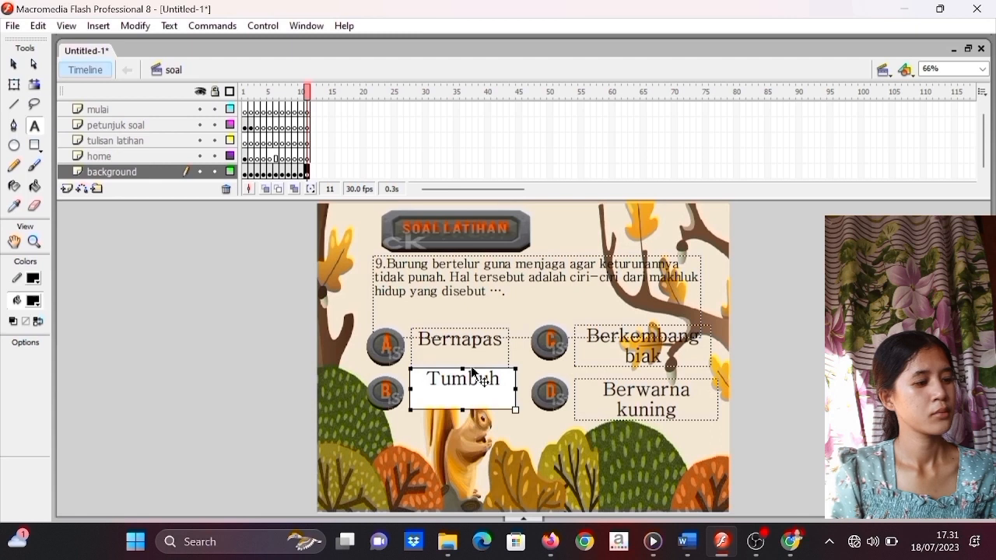
- Replace the answer C text on frame 11 with "Bereproduksi" copied from question 9 in the soal ipa Word document, without the "c." prefix
left_click(624, 356)
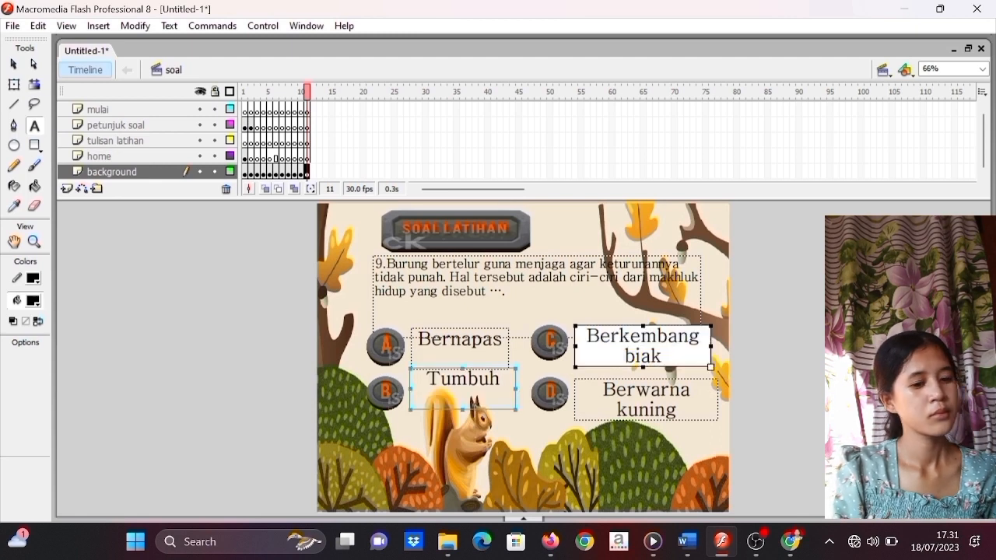
key("ctrl+a")
key("Delete")
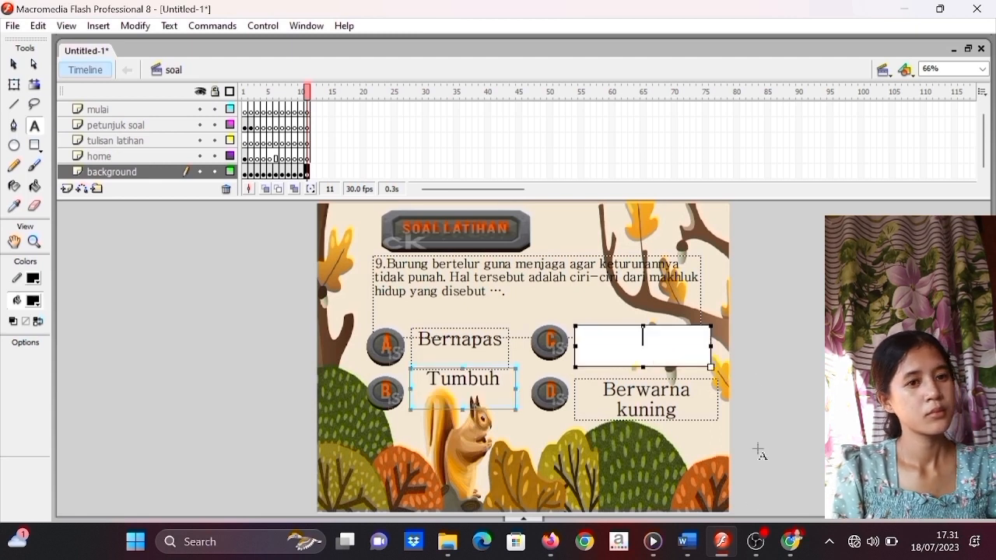
mouse_move(688, 542)
left_click(723, 502)
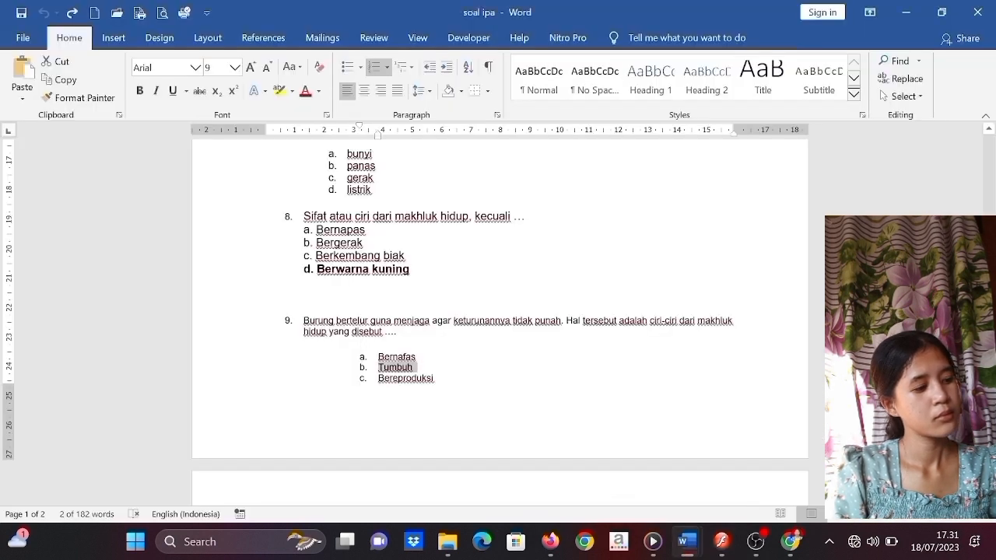
left_click_drag(378, 379, 437, 378)
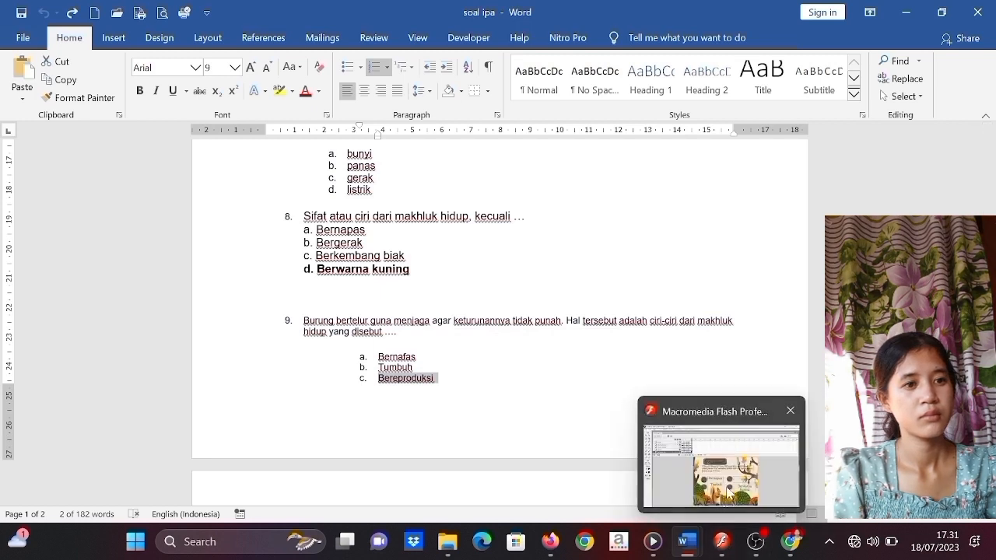
left_click(724, 484)
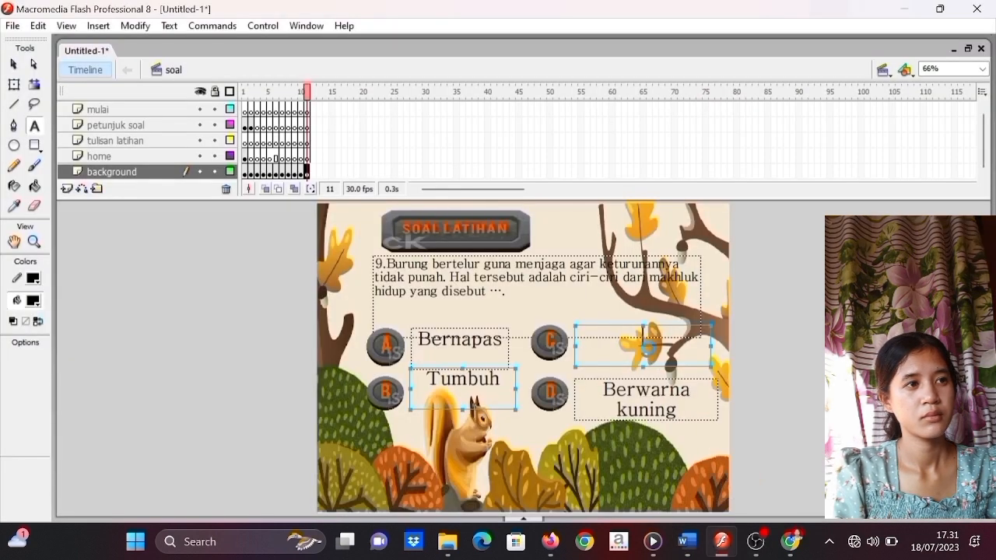
left_click(649, 355)
type("c.Bereproduksi")
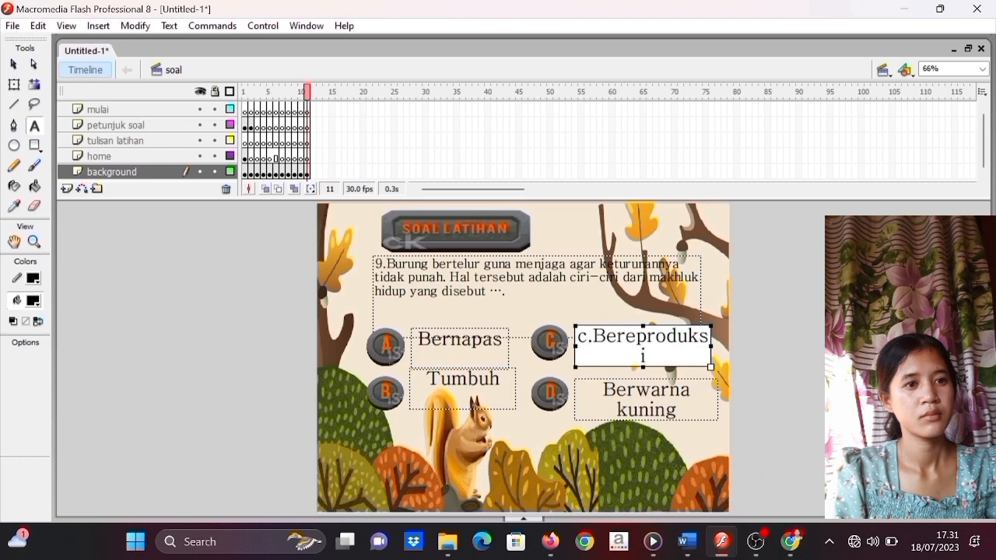
key("BackSpace")
key("BackSpace")
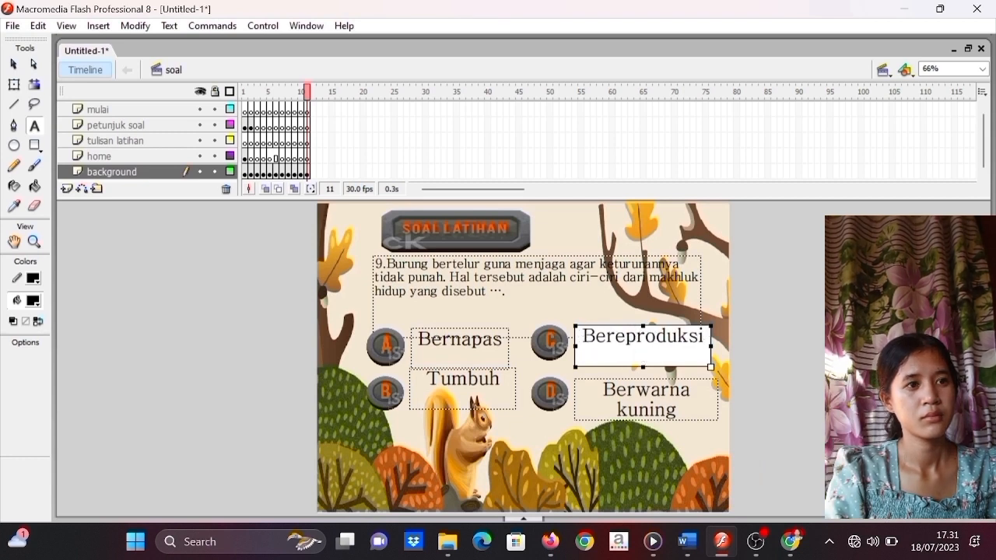
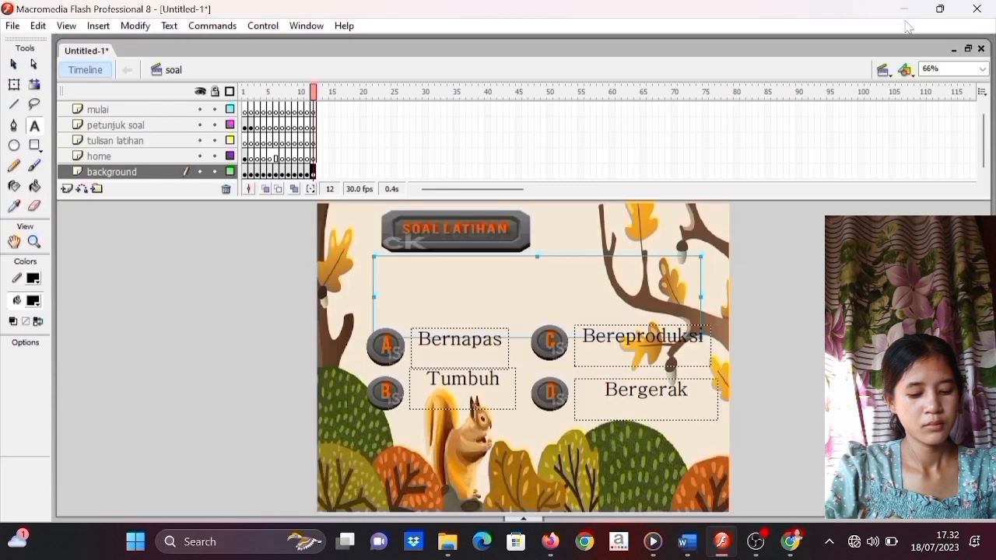
- Fill the empty question box on frame 12 with "10.Tumbuhan memanfaatkan cahaya matahari untuk membantu proses …" and shorten the box to clear the answers
left_click(457, 307)
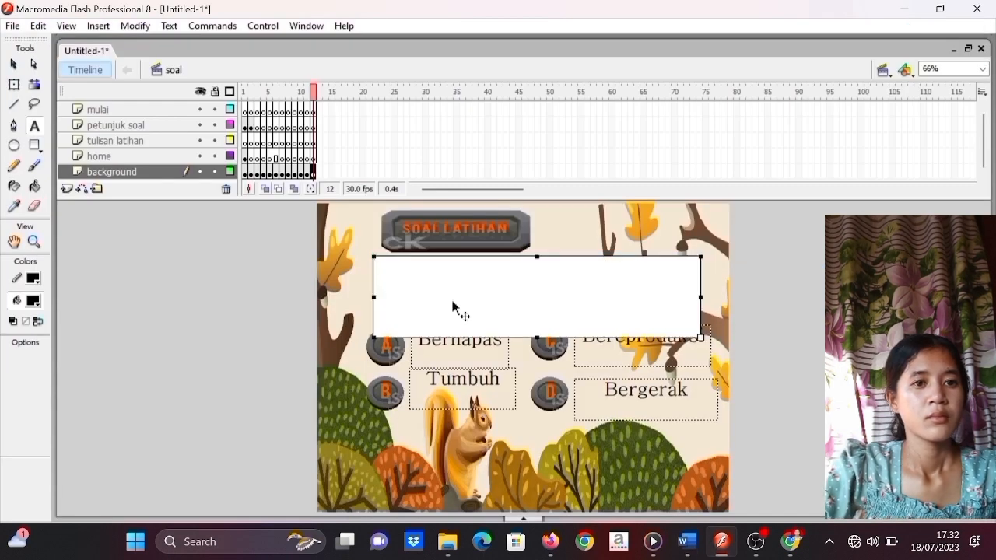
type("10.Tumbuhan memanfaatkan cahaya matahari untuk membantu proses …")
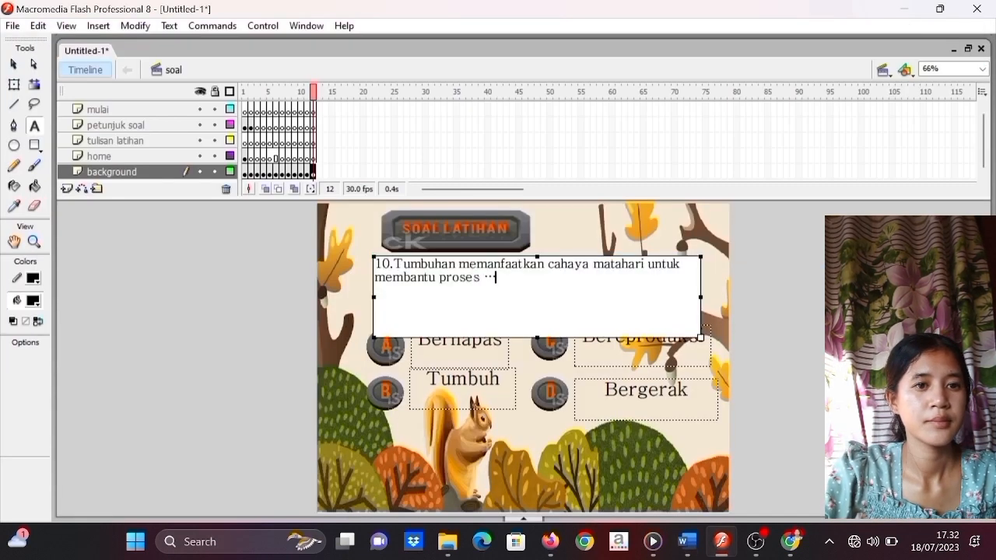
left_click(461, 339)
left_click(474, 294)
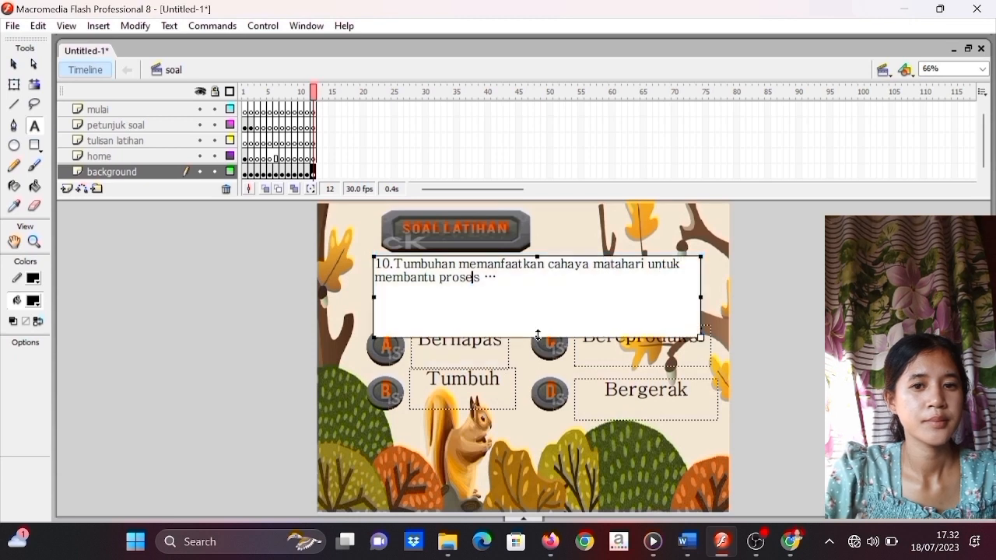
left_click_drag(537, 335, 537, 305)
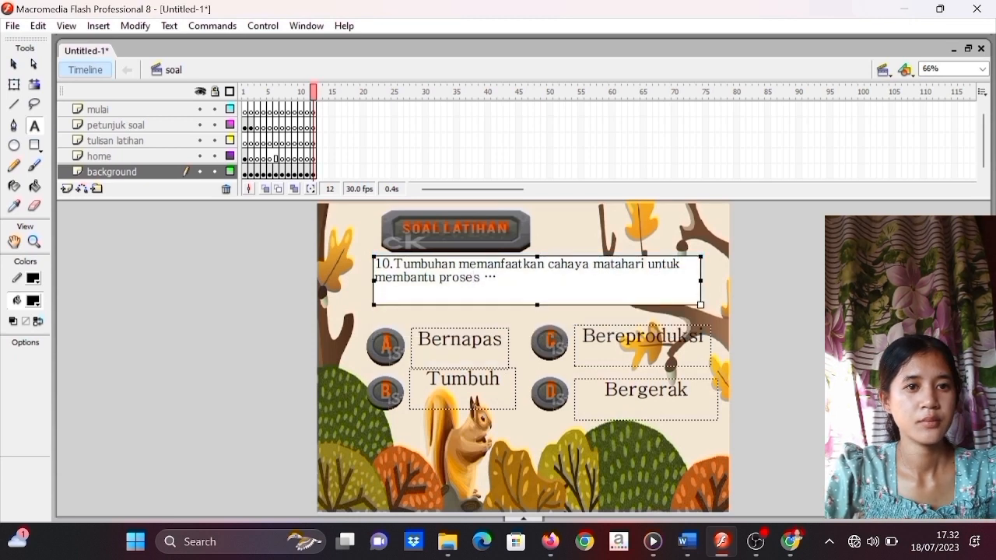
- Replace the answer A text on frame 12 with "Hidup" copied from question 10 in the Word document, without the "a." prefix
left_click(504, 340)
left_click_drag(507, 364, 417, 352)
mouse_move(715, 544)
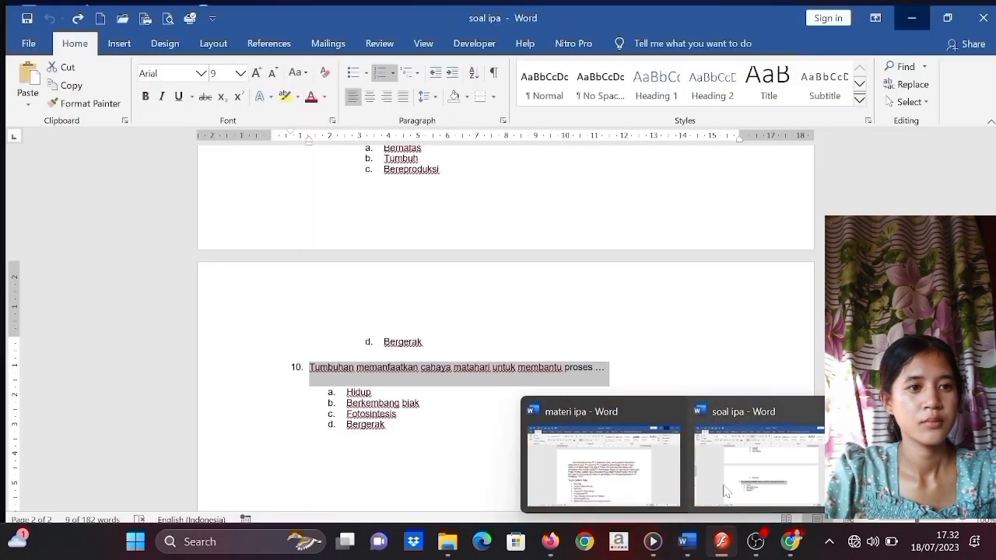
left_click(724, 490)
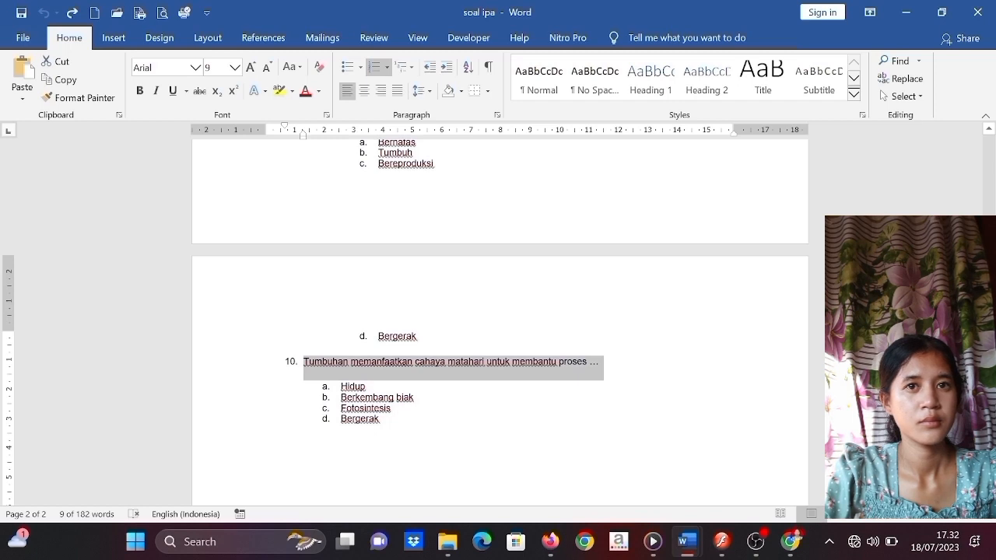
left_click_drag(341, 387, 377, 398)
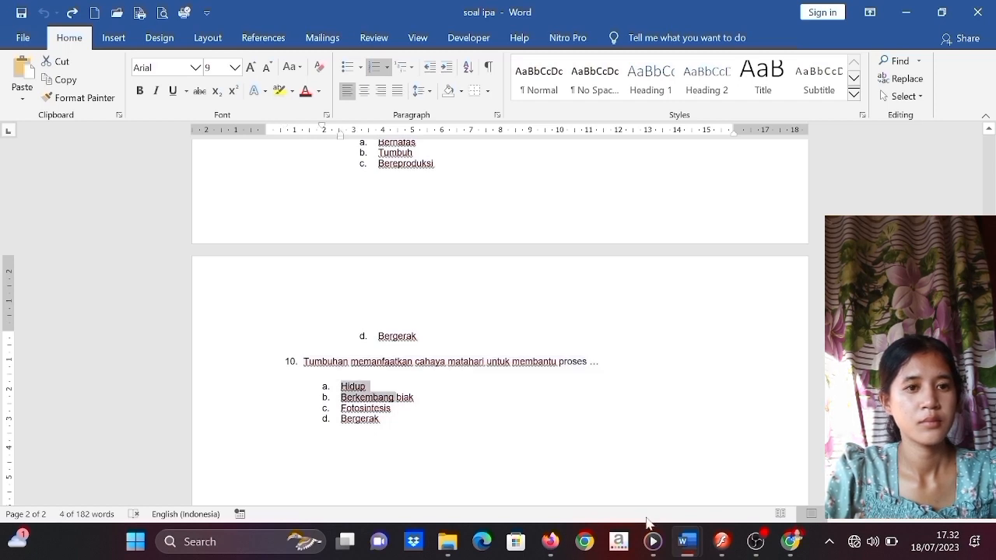
left_click(371, 392)
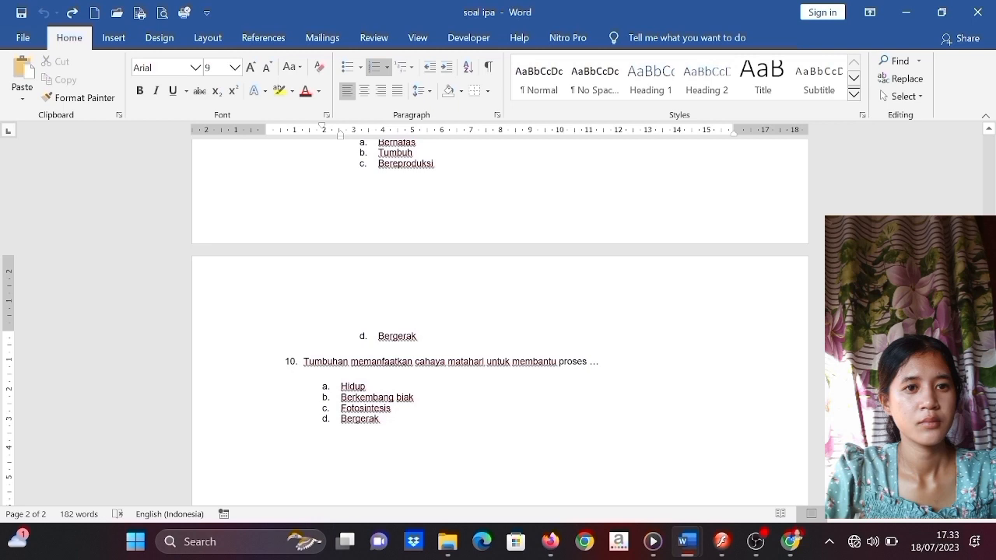
left_click_drag(341, 387, 367, 391)
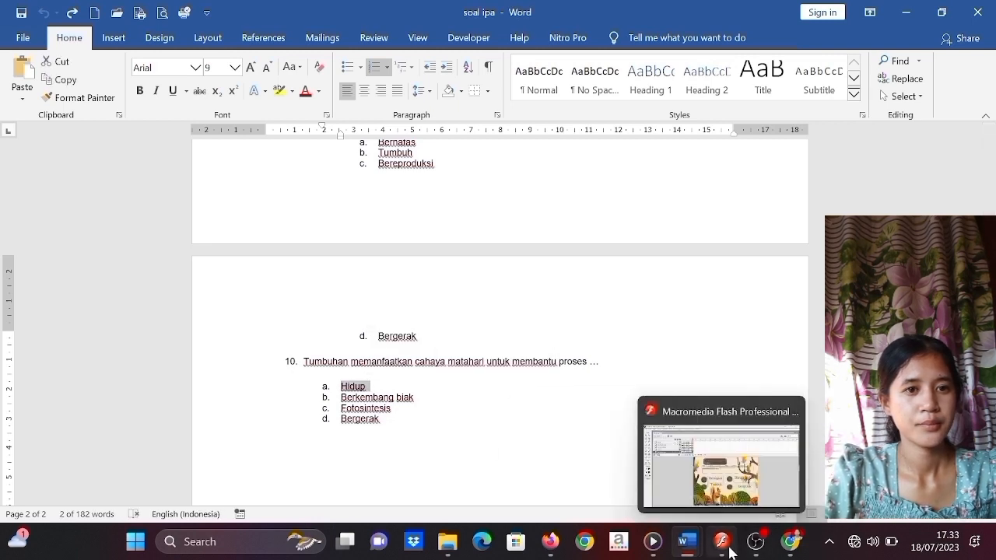
left_click(720, 456)
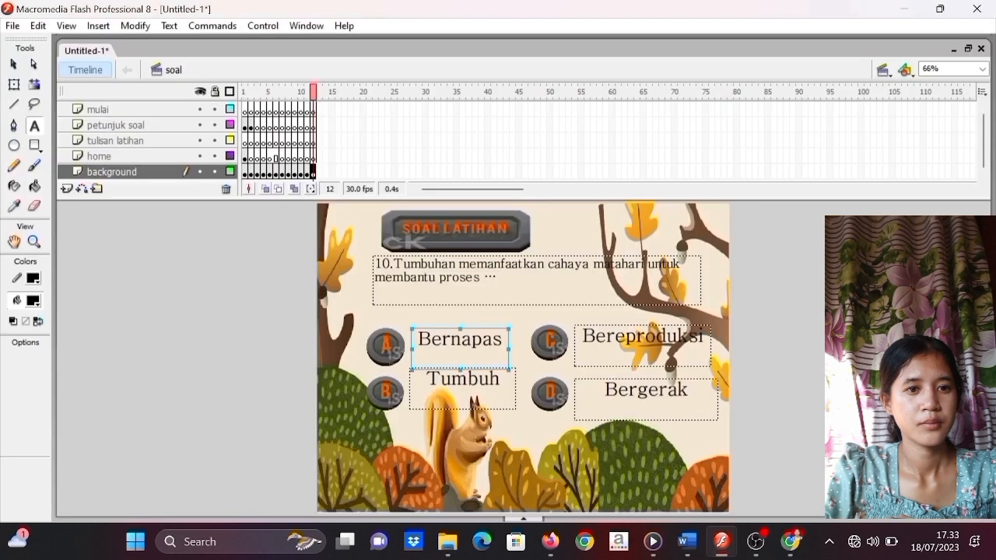
double_click(457, 347)
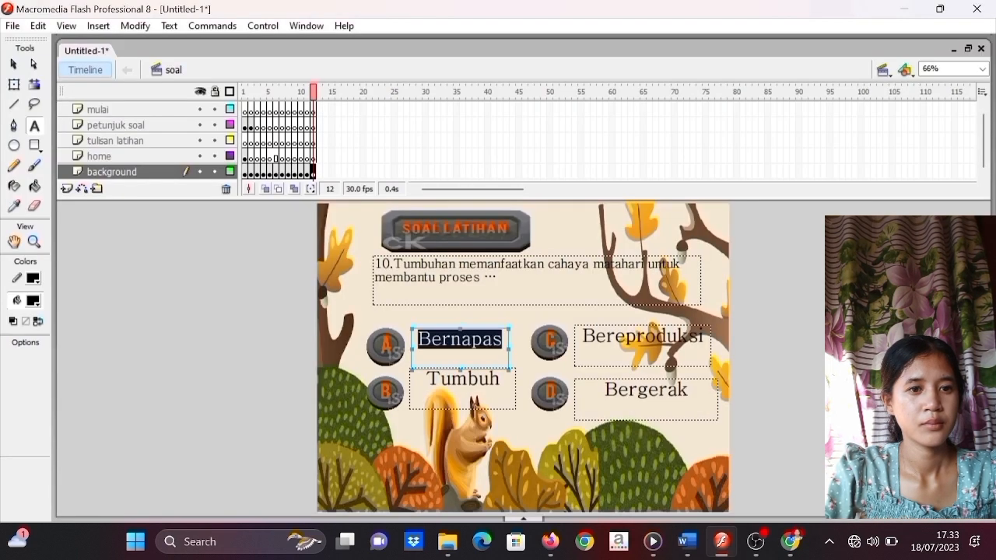
type("a.Hidup")
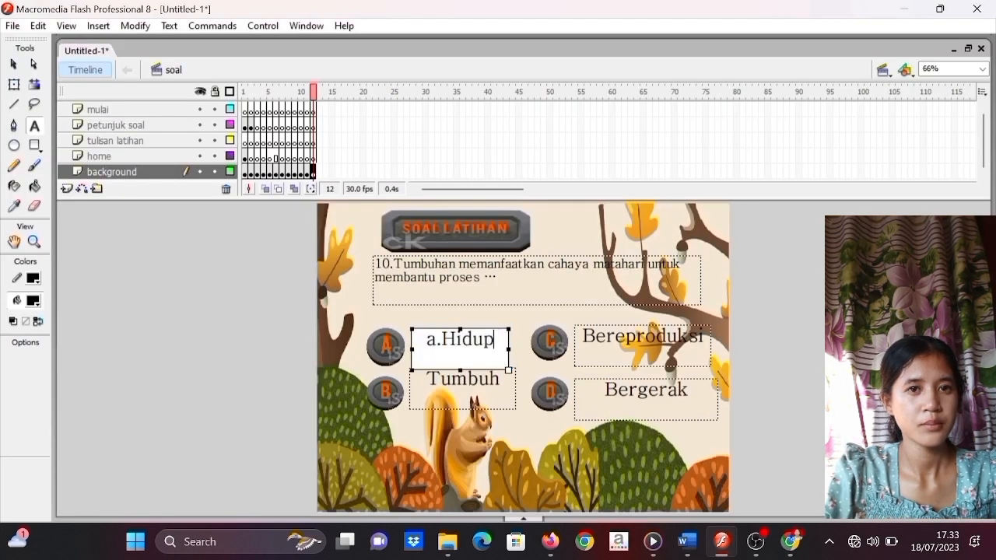
left_click(437, 344)
key("Right")
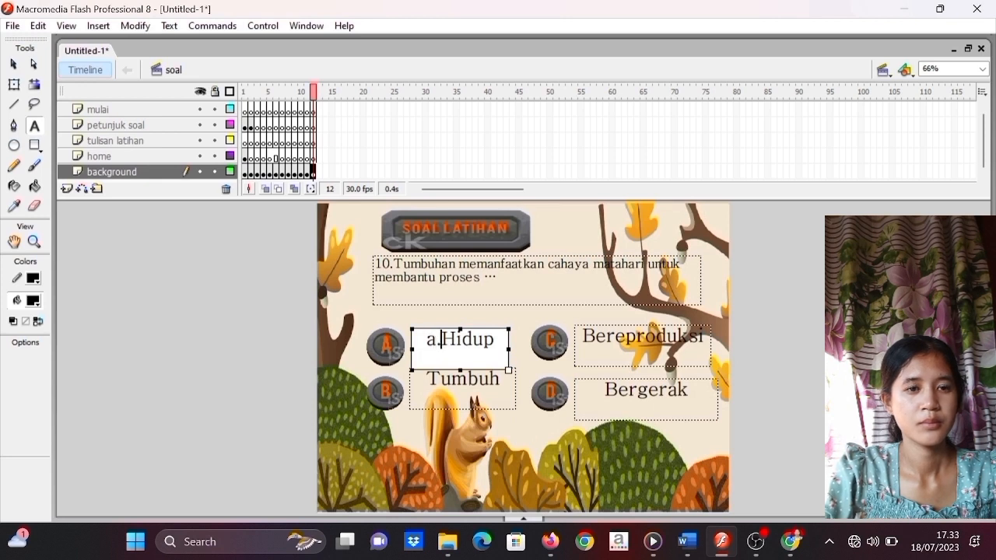
key("BackSpace")
key("BackSpace")
- Replace answer B on frame 12 with "Berkembang biak" copied from the Word document, without the "b." prefix, and widen its box to keep "Berkembang" on one line
left_click(427, 379)
mouse_move(687, 542)
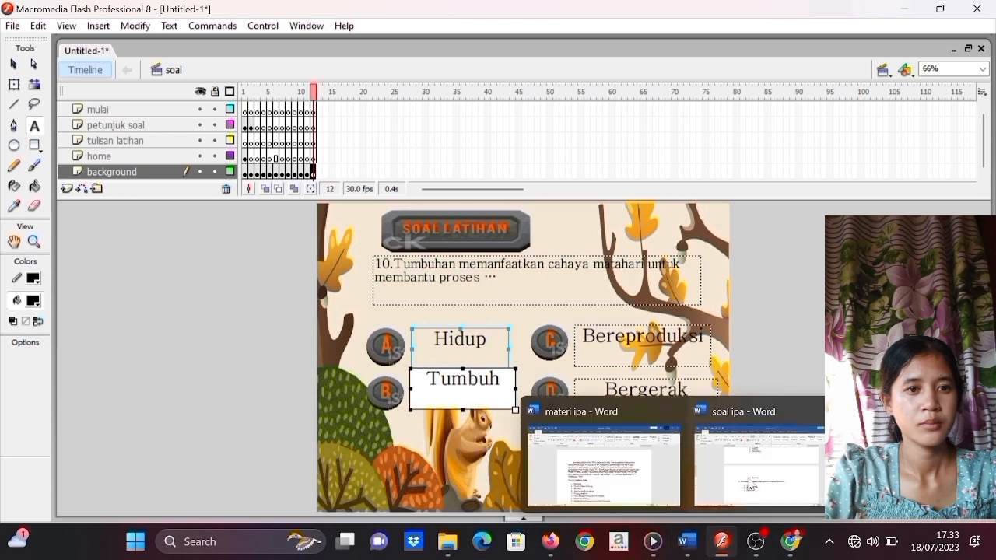
left_click(751, 467)
left_click_drag(340, 398, 421, 399)
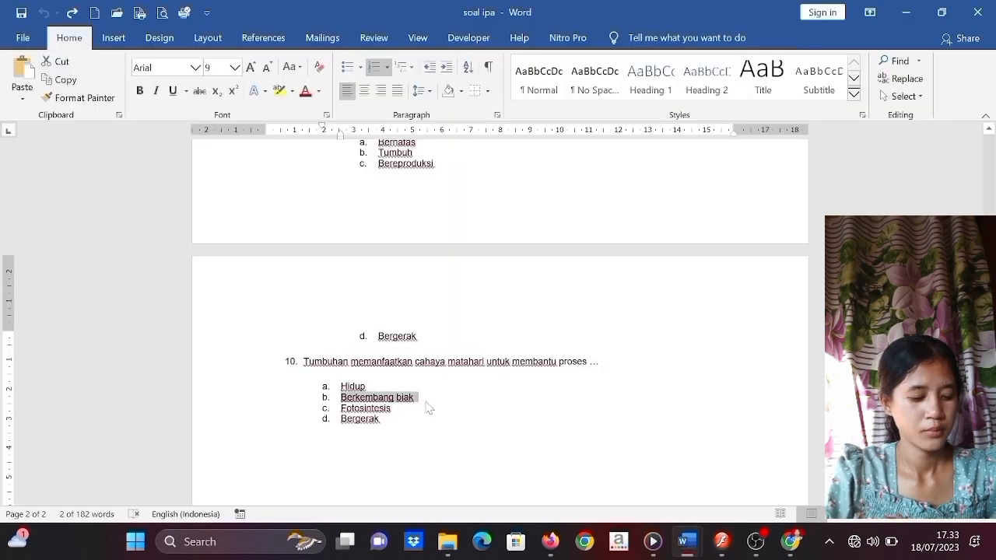
left_click(906, 13)
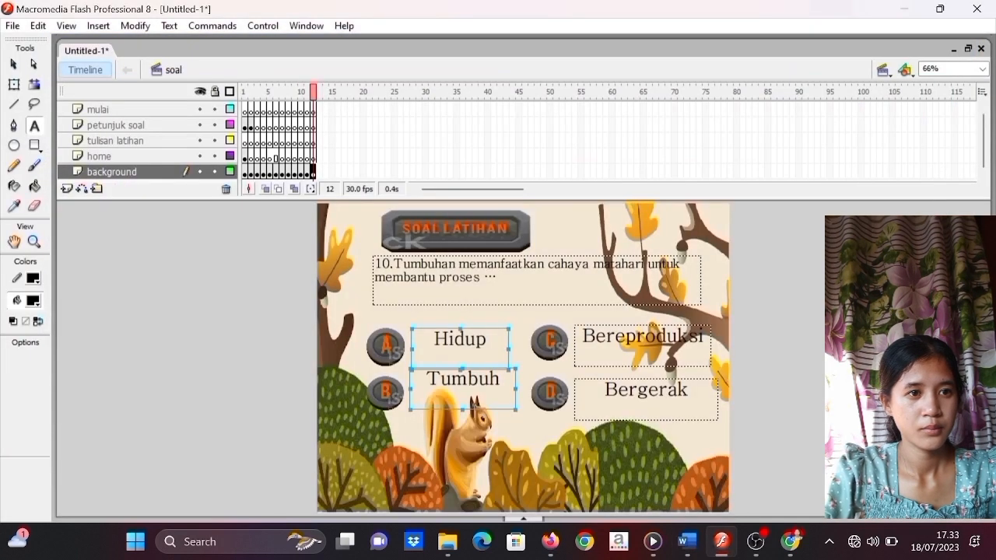
left_click(450, 379)
left_click_drag(432, 388, 502, 395)
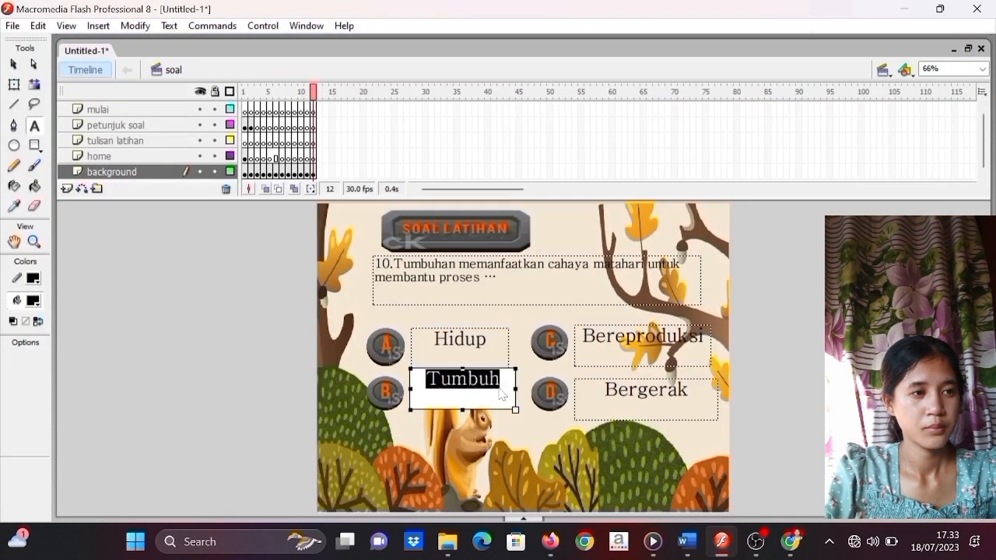
type("b.Berkembang biak")
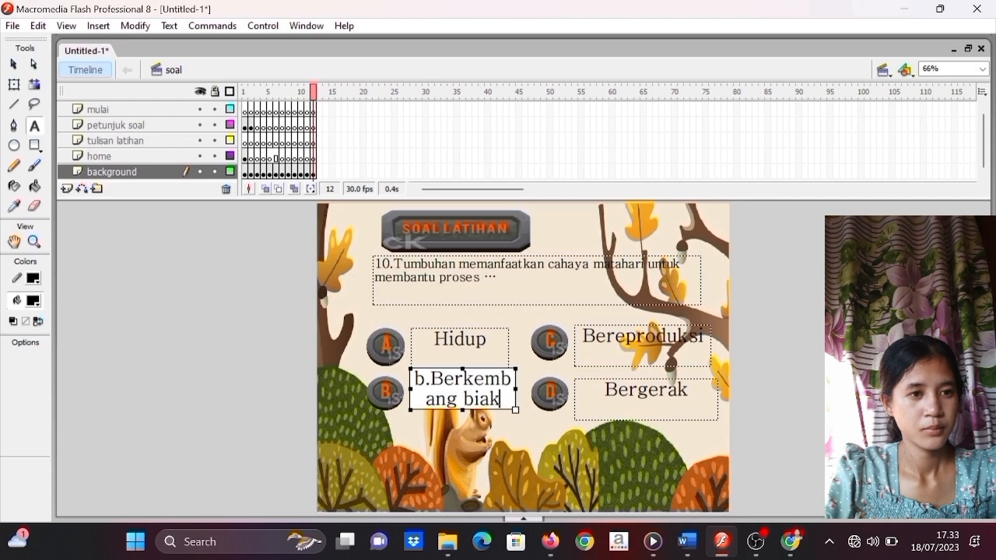
left_click(432, 382)
key("BackSpace")
key("BackSpace")
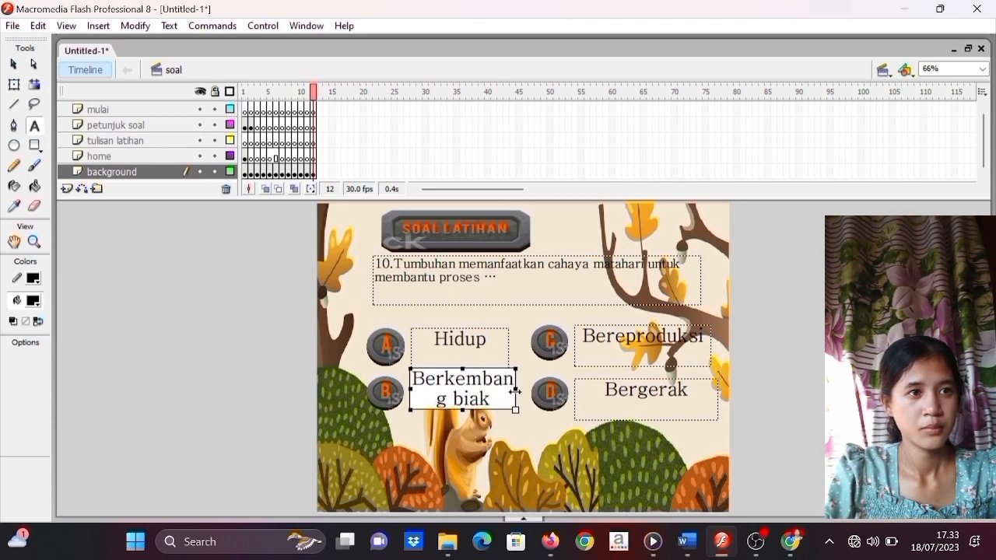
left_click_drag(514, 391, 528, 391)
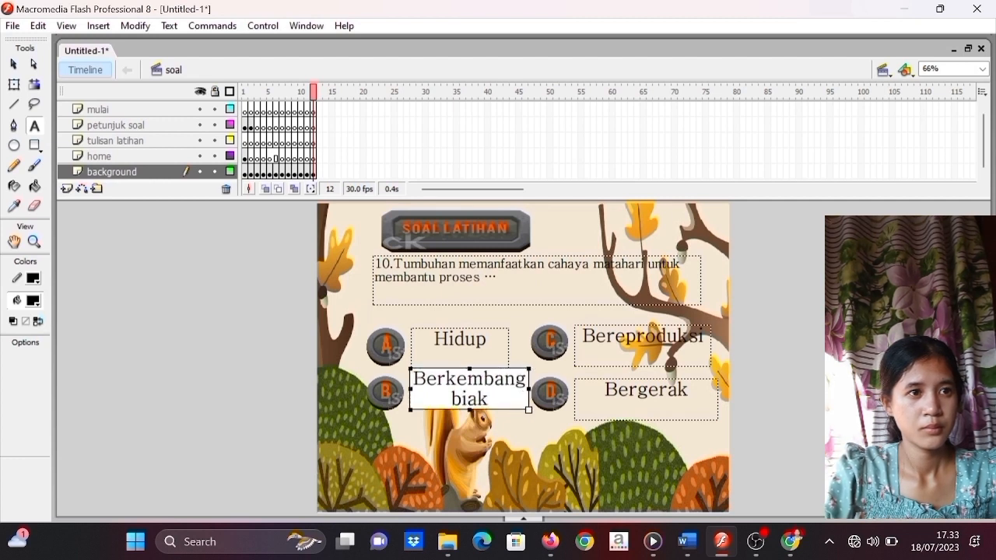
- Replace the answer C text on frame 12 with "Fotosintesis" copied from question 10 in the Word document, without the "c." prefix
mouse_move(689, 551)
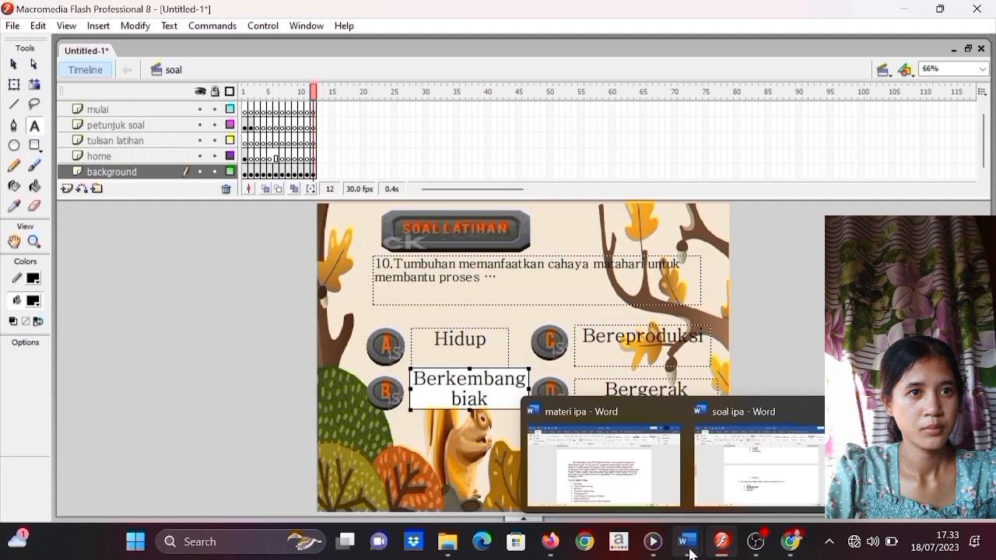
left_click(726, 498)
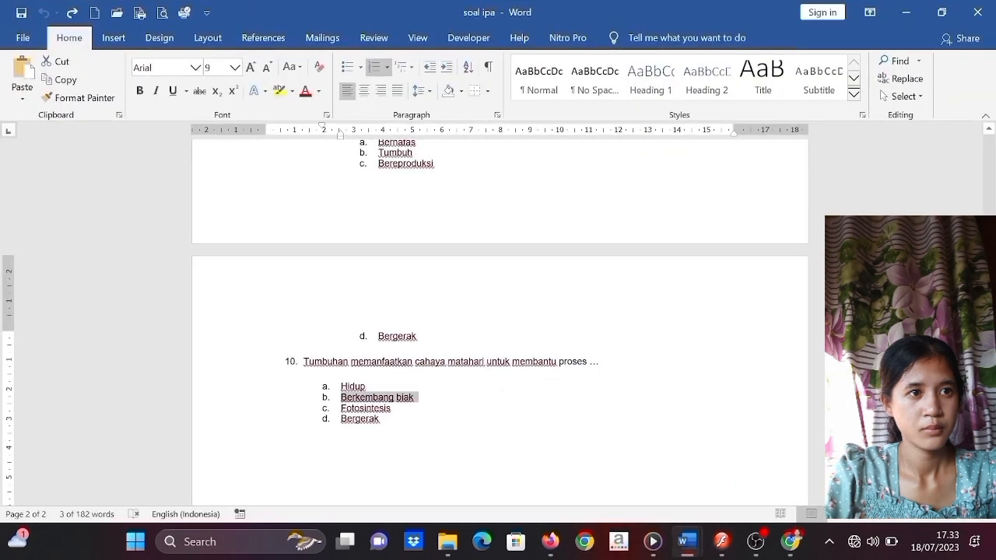
left_click_drag(341, 408, 399, 414)
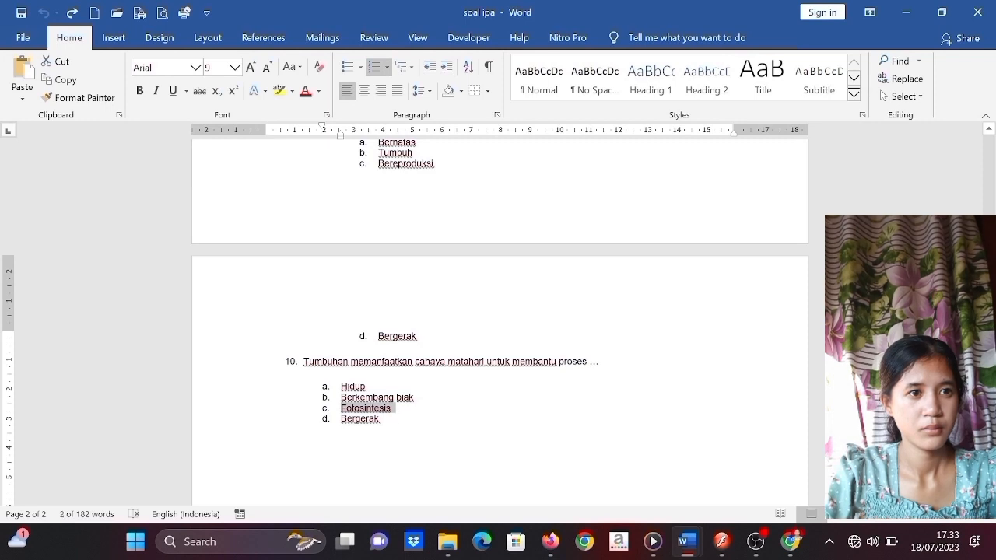
left_click(906, 12)
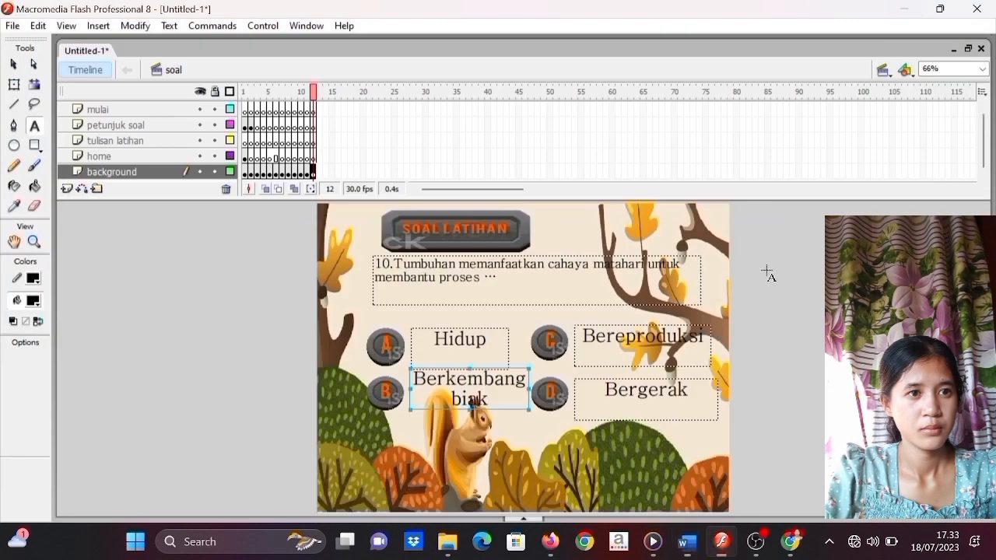
left_click(643, 336)
left_click_drag(584, 337, 704, 343)
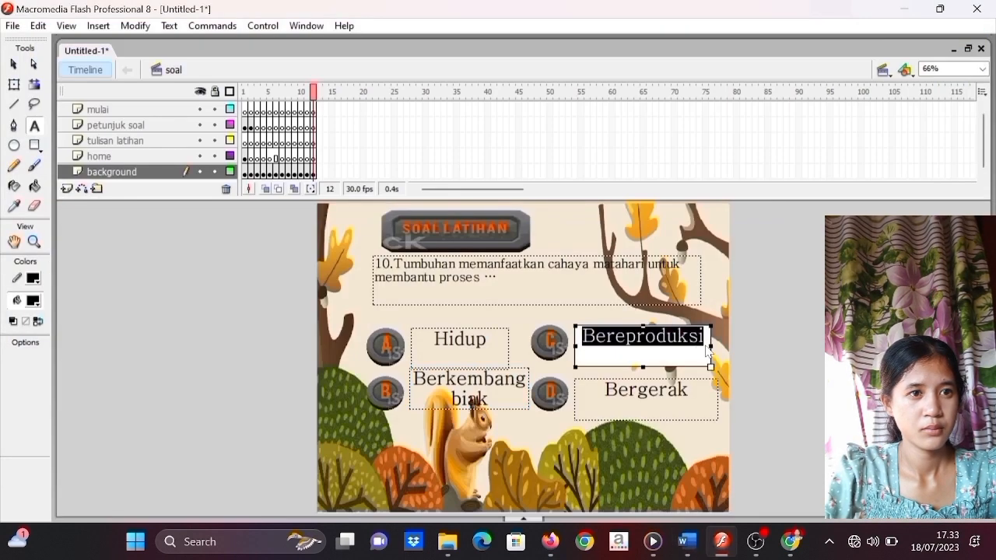
type("c.Fotosintesis")
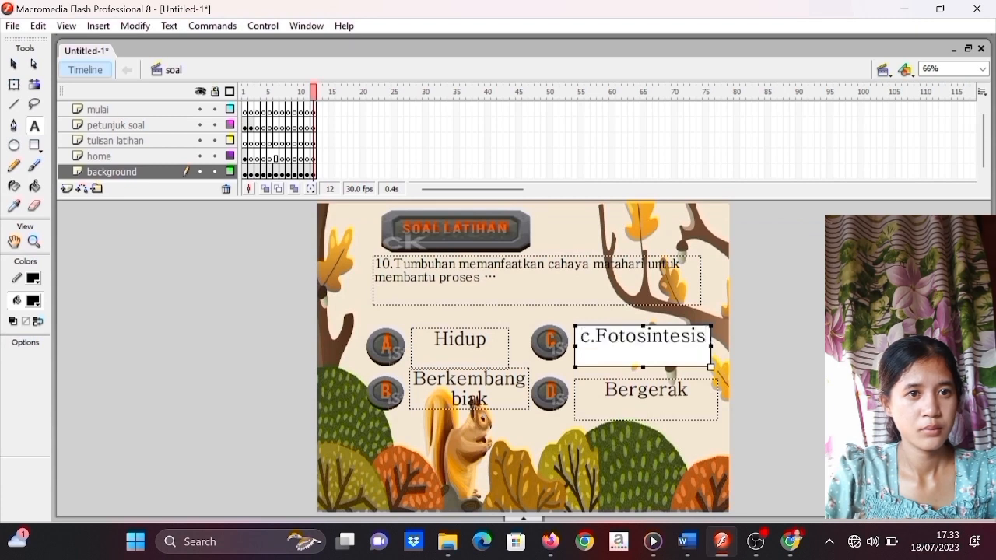
left_click(596, 338)
key("BackSpace")
key("BackSpace")
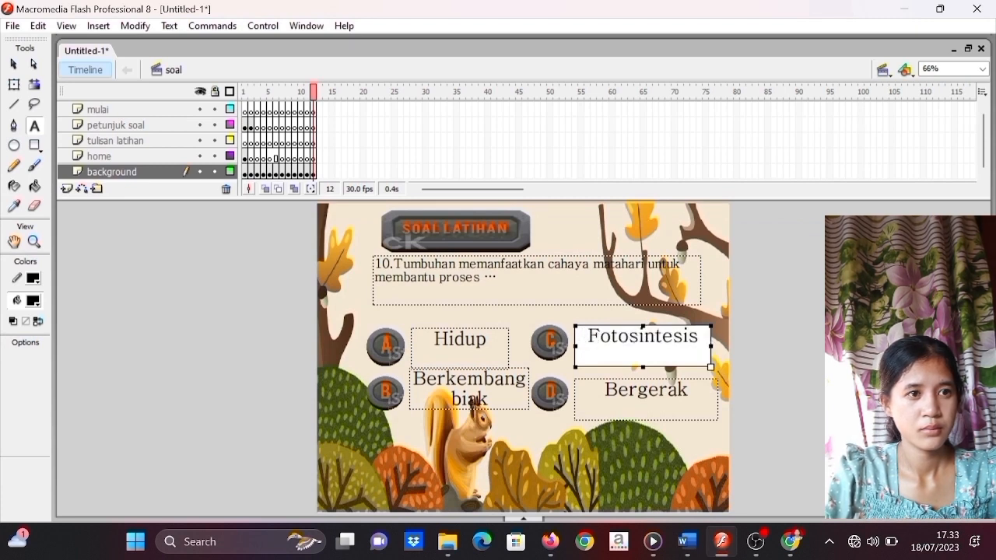
- Replace the answer D text on frame 12 with "Bergerak" copied from question 10 in the Word document, without the "d." prefix
left_click(607, 393)
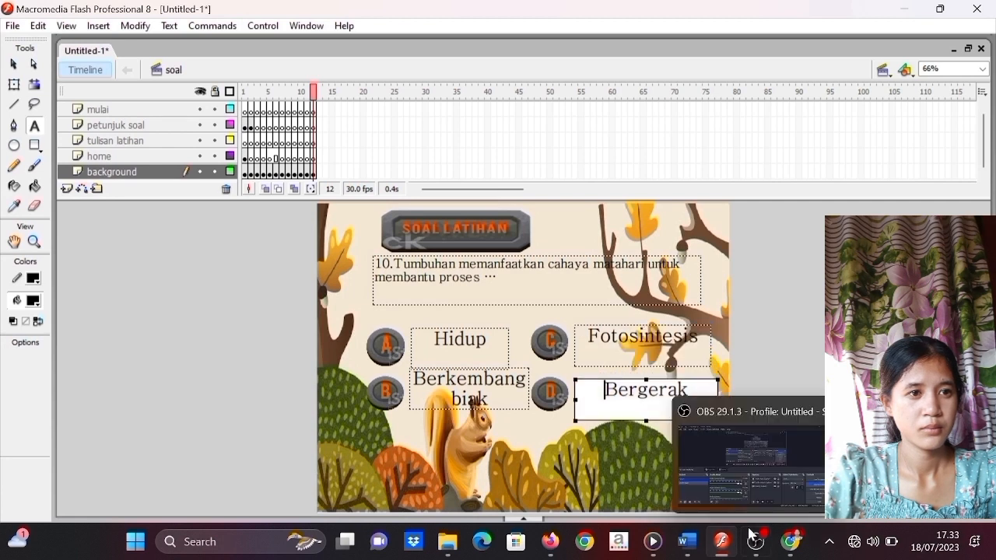
mouse_move(687, 542)
left_click(727, 500)
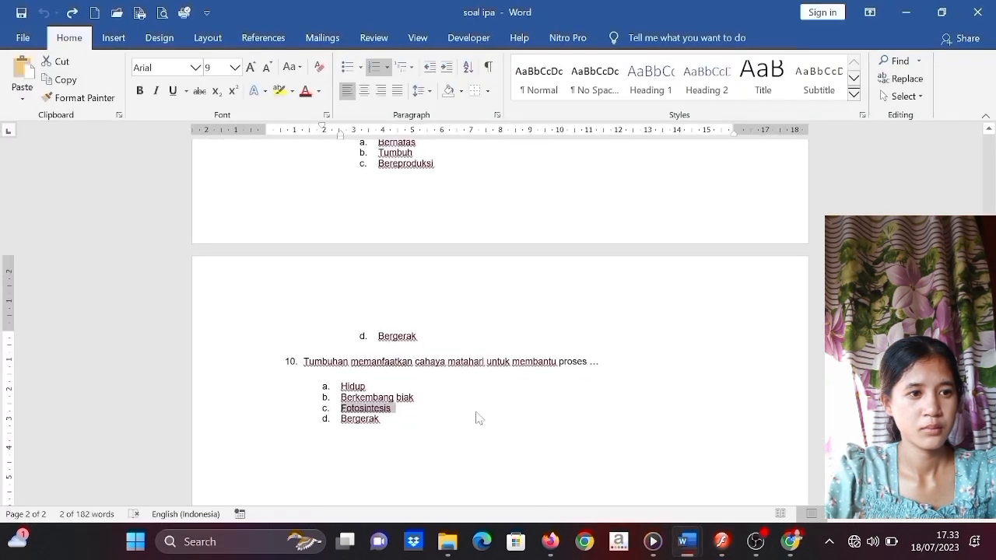
left_click_drag(341, 421, 384, 421)
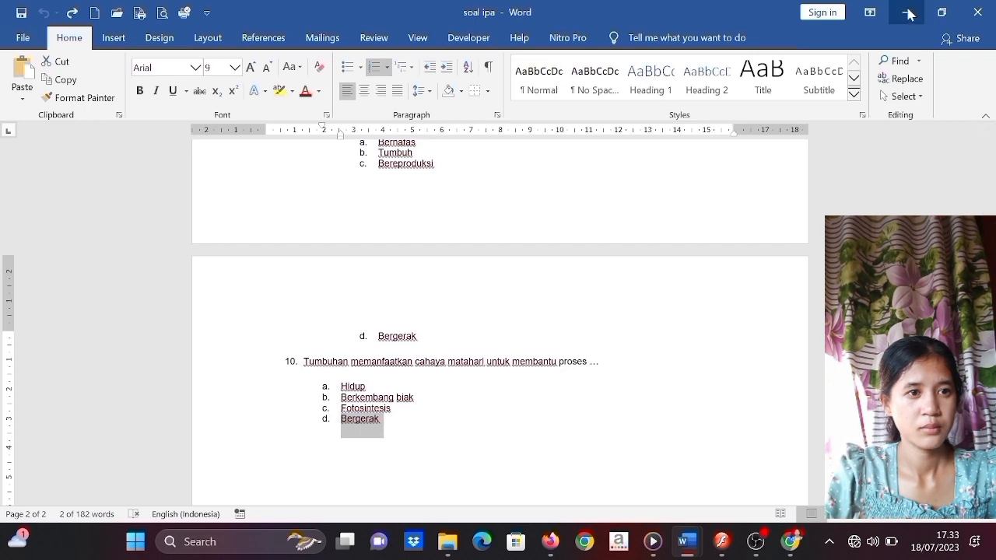
key("alt+Tab")
left_click(678, 401)
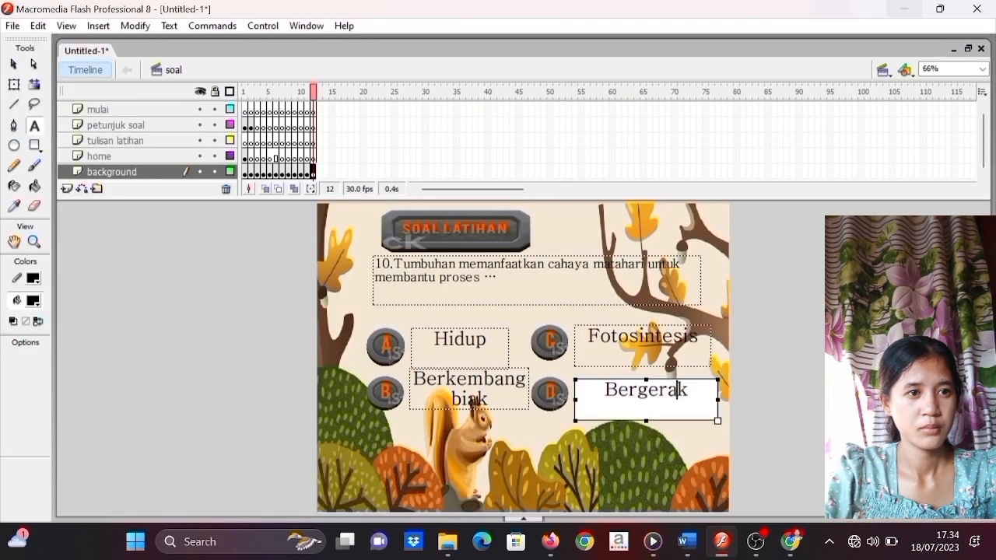
key("ctrl+a")
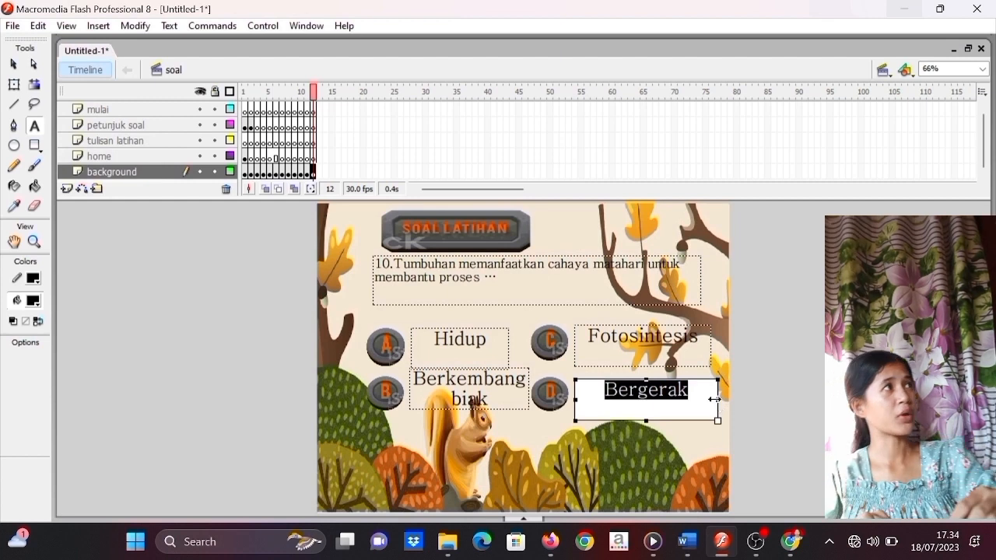
type("d.Bergerak")
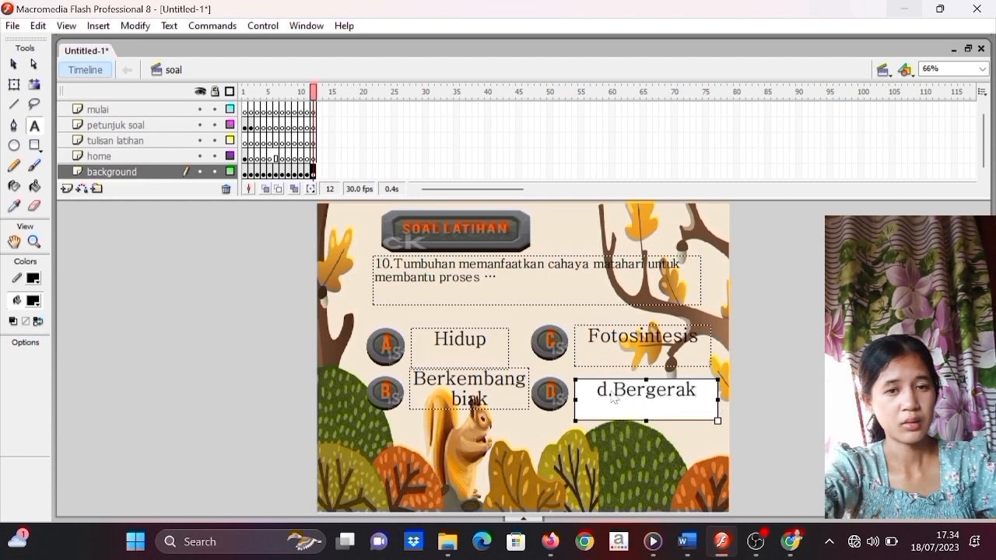
key("BackSpace")
key("BackSpace")
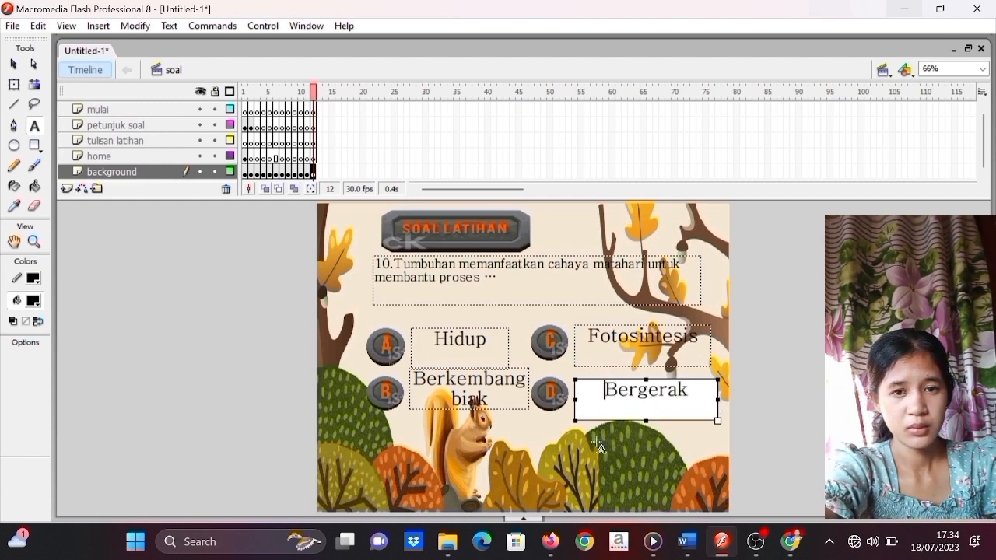
key("Escape")
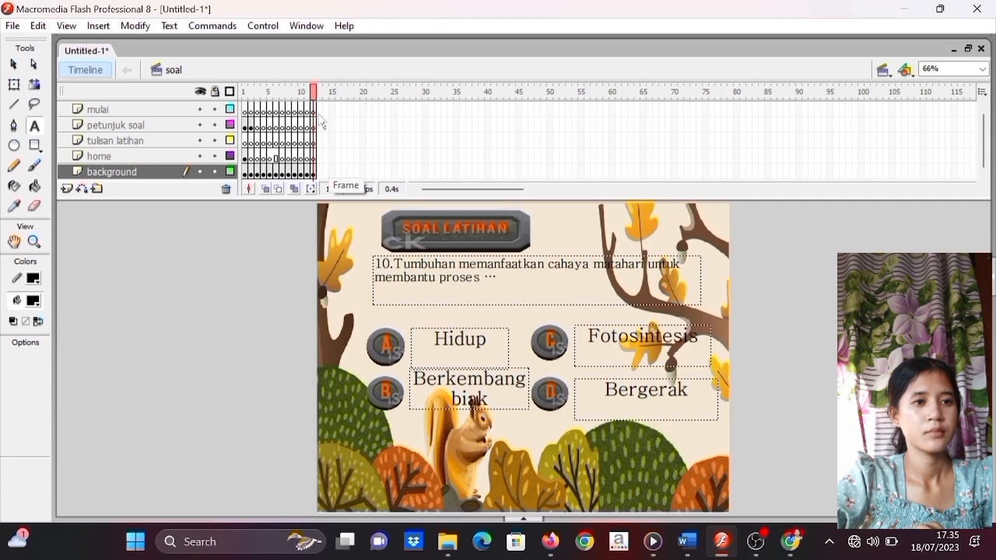
- Insert keyframes at frame 13 across the timeline layers, from the topmost visible layer down to background
left_click_drag(321, 123, 320, 169)
right_click(321, 171)
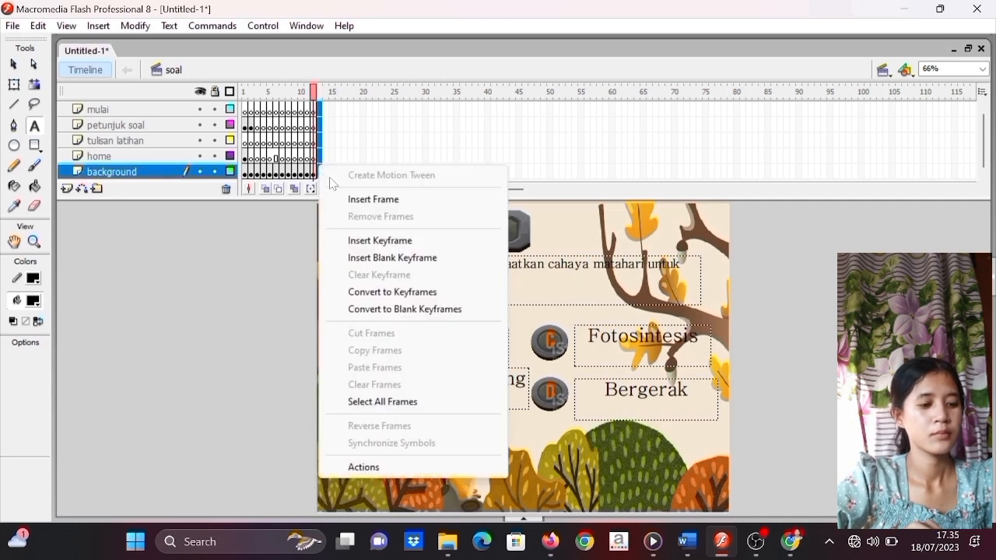
left_click(355, 242)
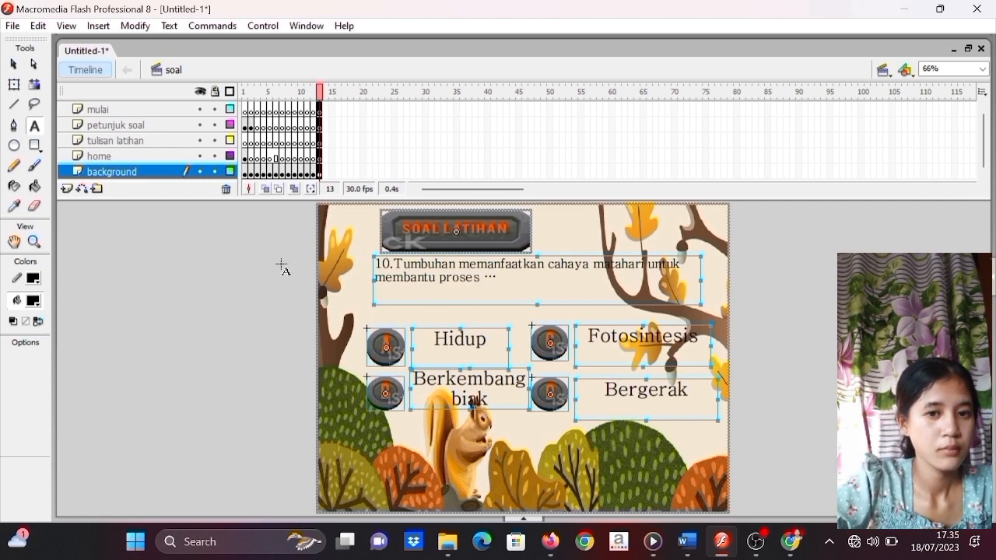
left_click(38, 134)
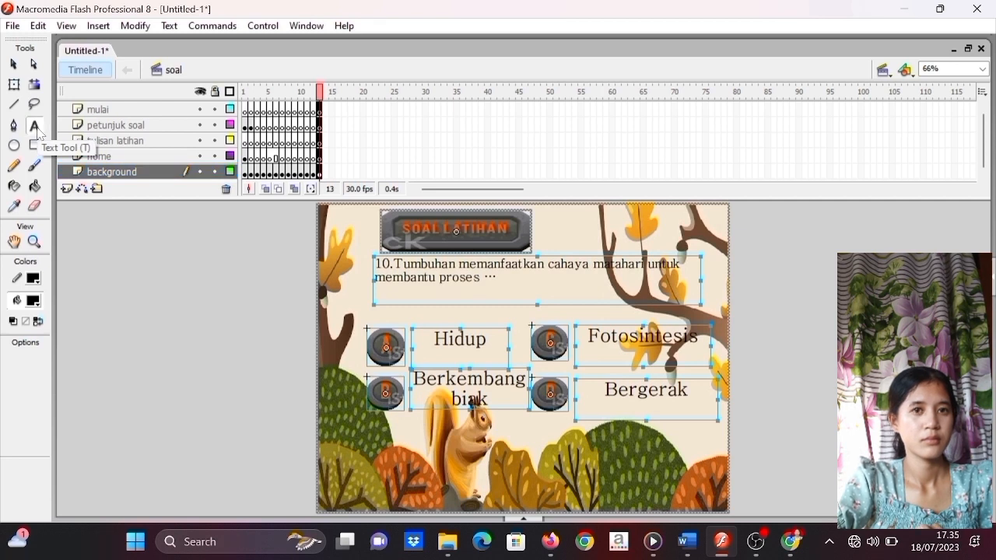
left_click(14, 84)
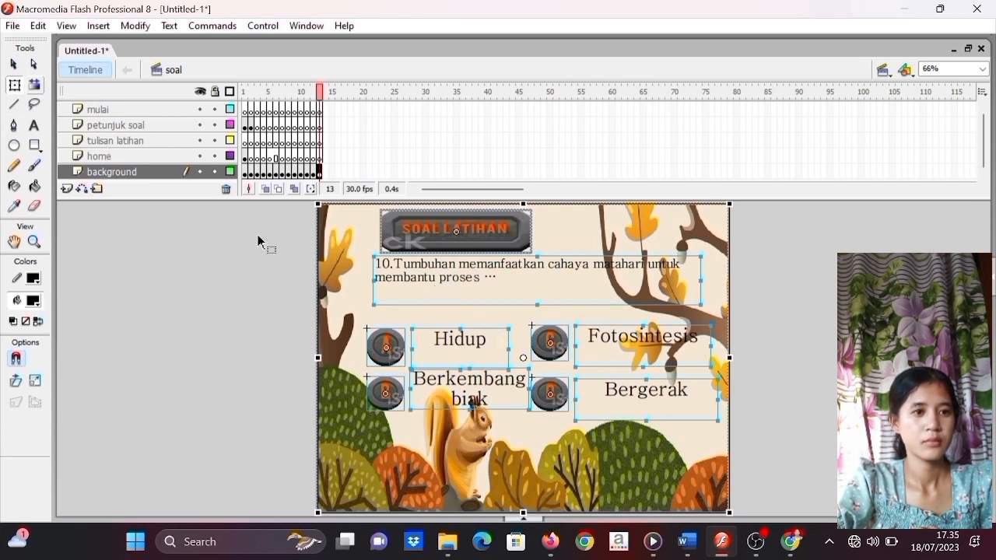
key("Delete")
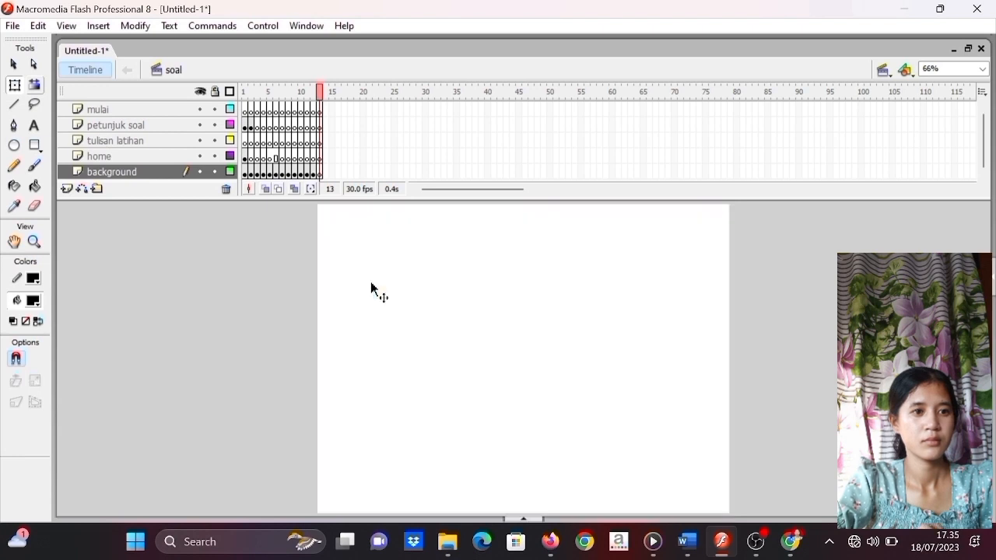
key("ctrl+z")
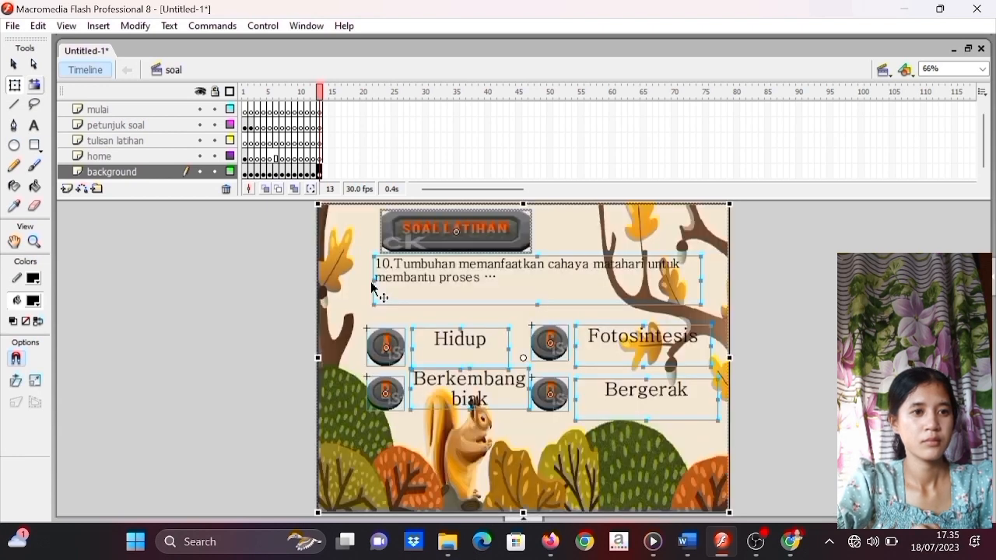
- Delete the question 10 text box from frame 13
left_click(34, 125)
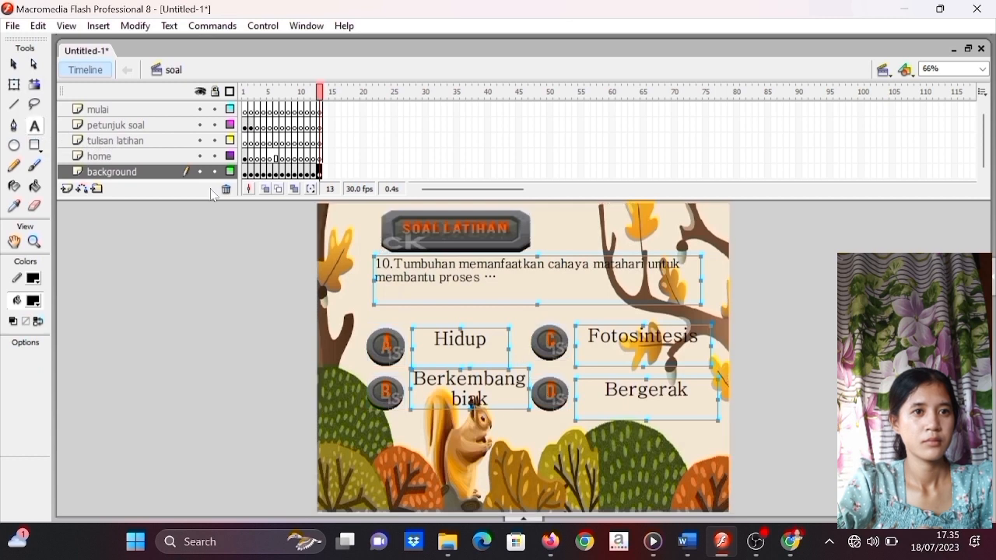
left_click(418, 278)
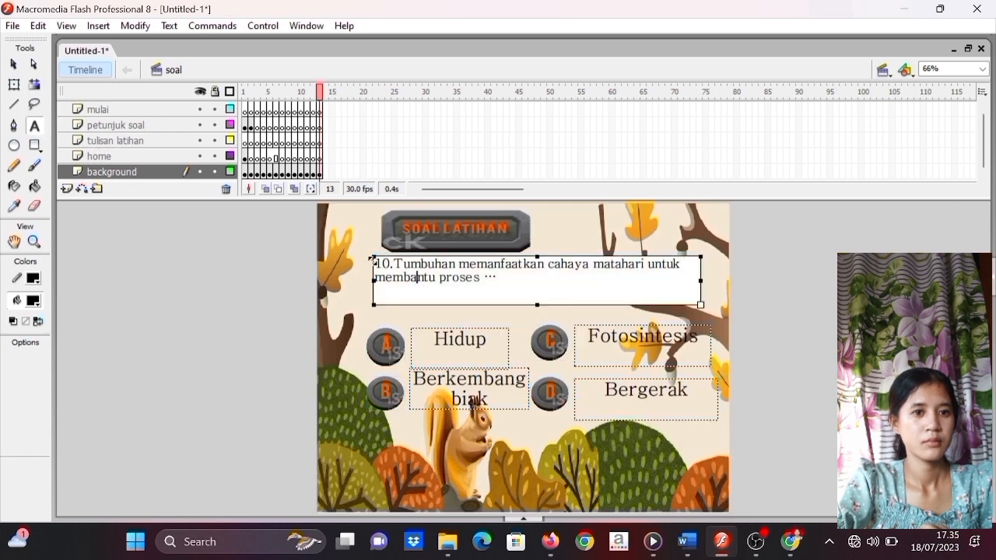
key("BackSpace")
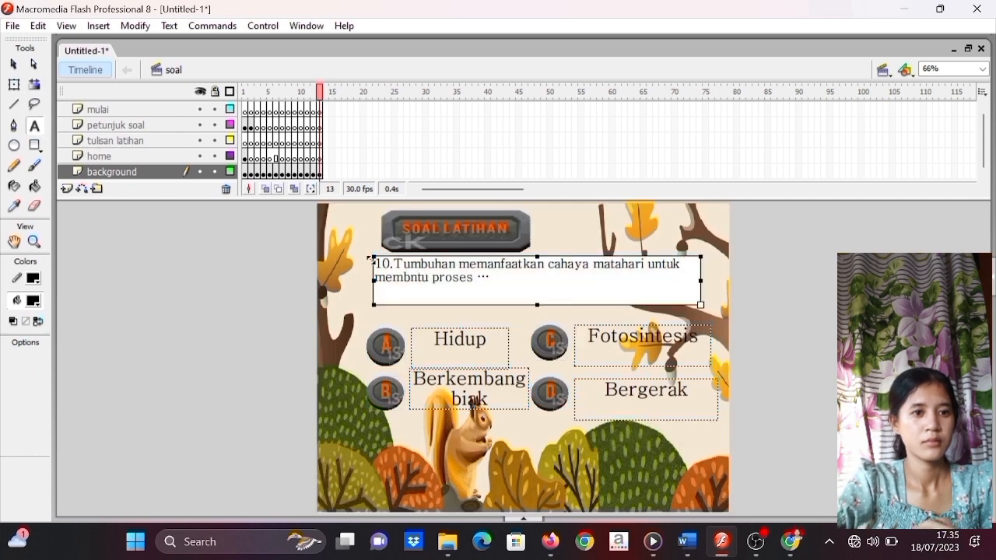
left_click(13, 84)
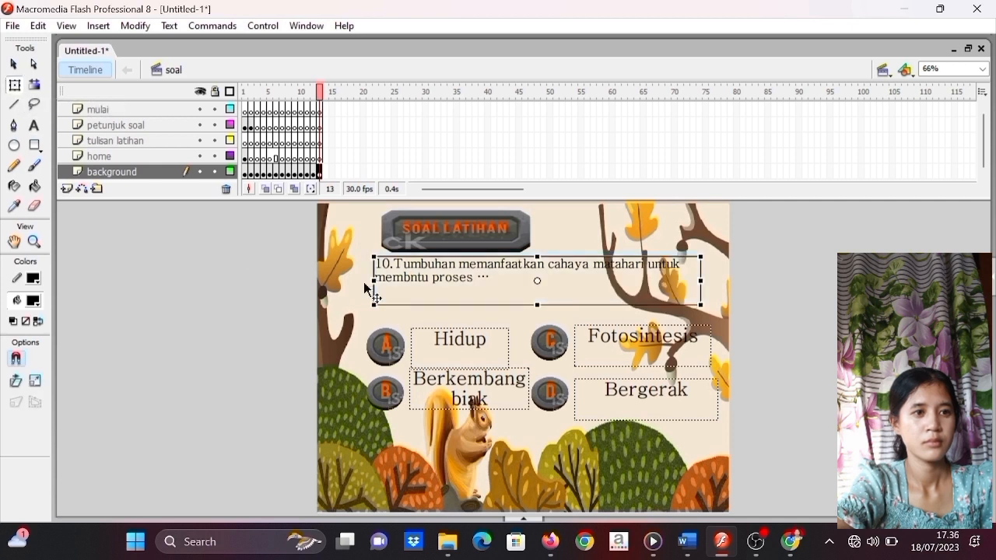
key("Delete")
- Delete the A and B buttons and their answer texts "Hidup" and "Berkembang biak" from frame 13
left_click(380, 351)
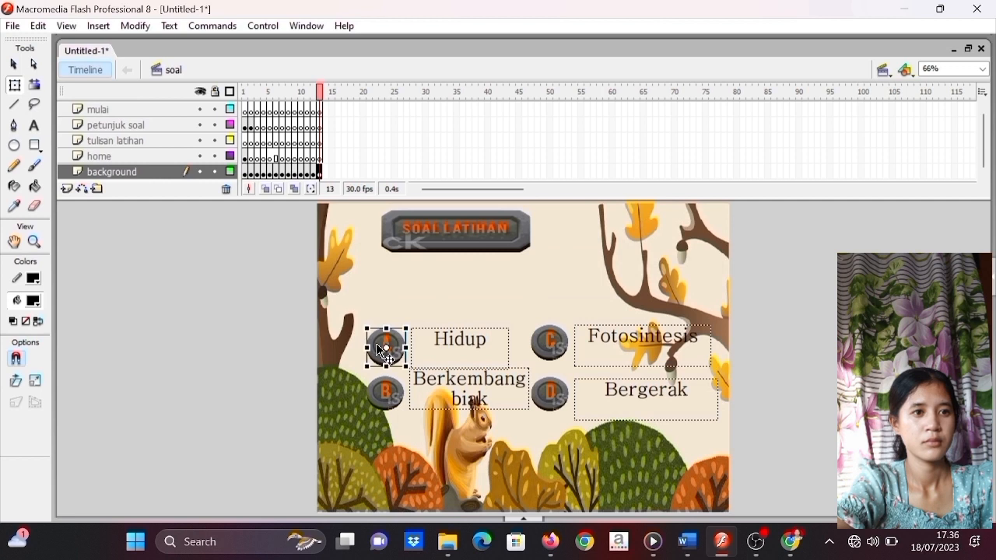
left_click_drag(379, 350, 398, 409)
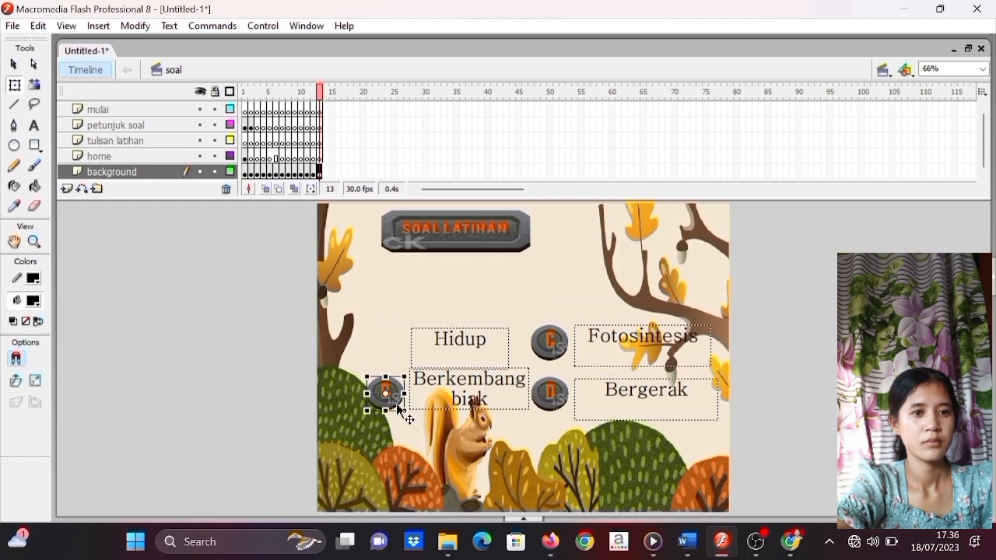
key("Delete")
left_click(460, 360)
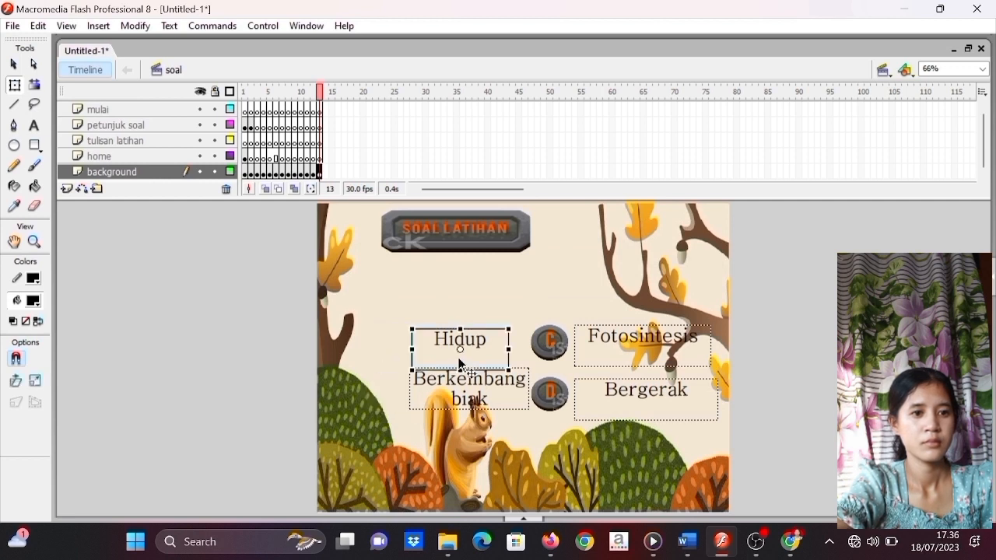
key("Delete")
left_click(460, 384)
key("Delete")
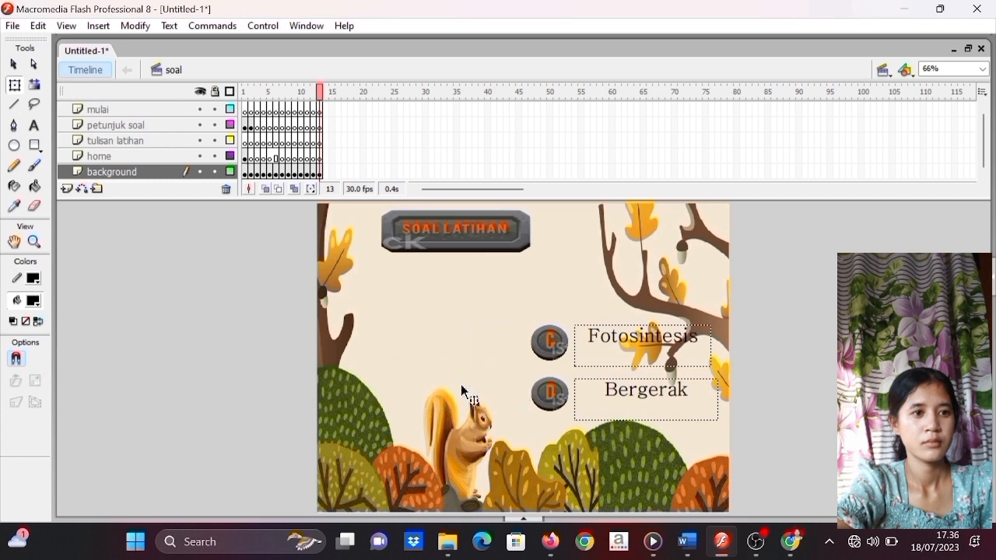
- Delete the C and D buttons and their answer texts "Fotosintesis" and "Bergerak" from frame 13
left_click(561, 347)
key("Delete")
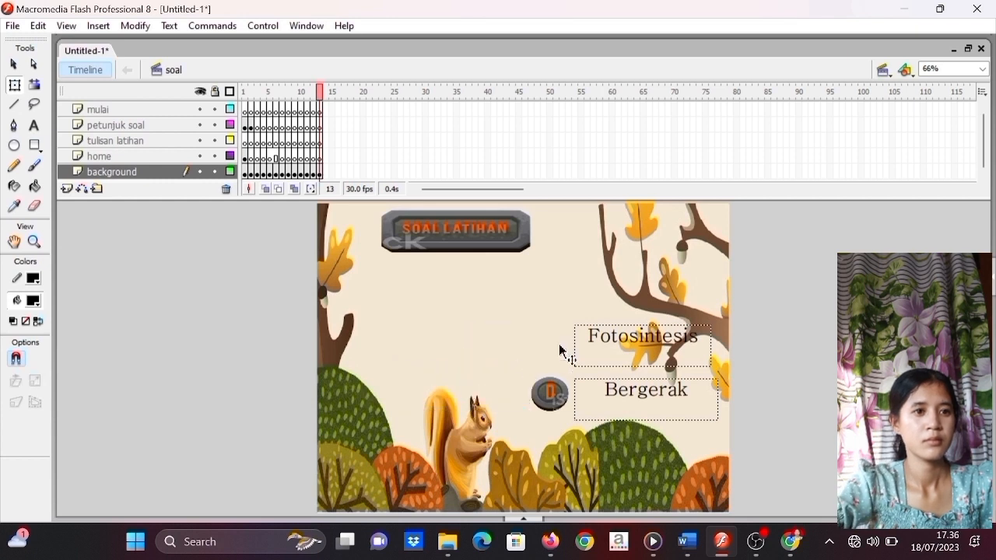
left_click(556, 411)
key("Delete")
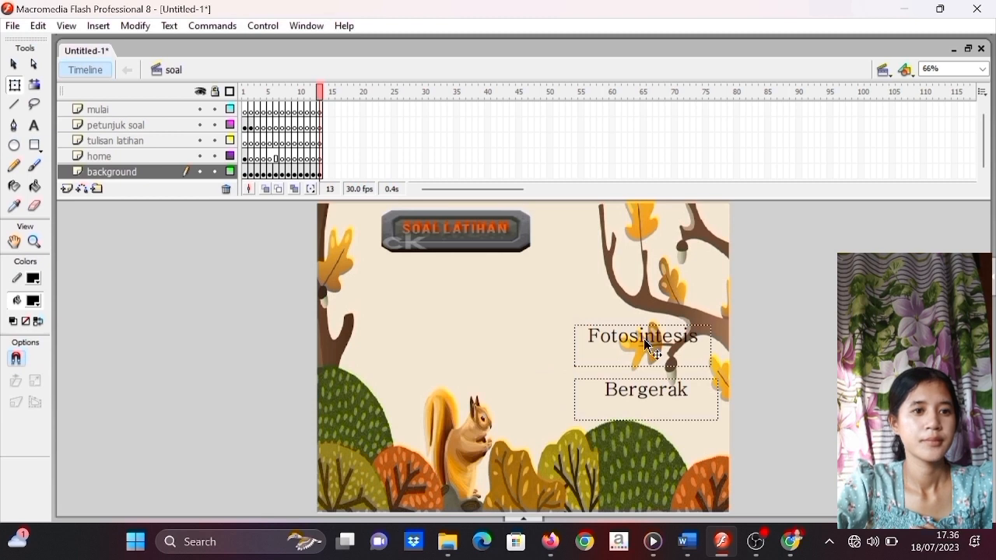
left_click(646, 344)
key("Delete")
left_click(650, 376)
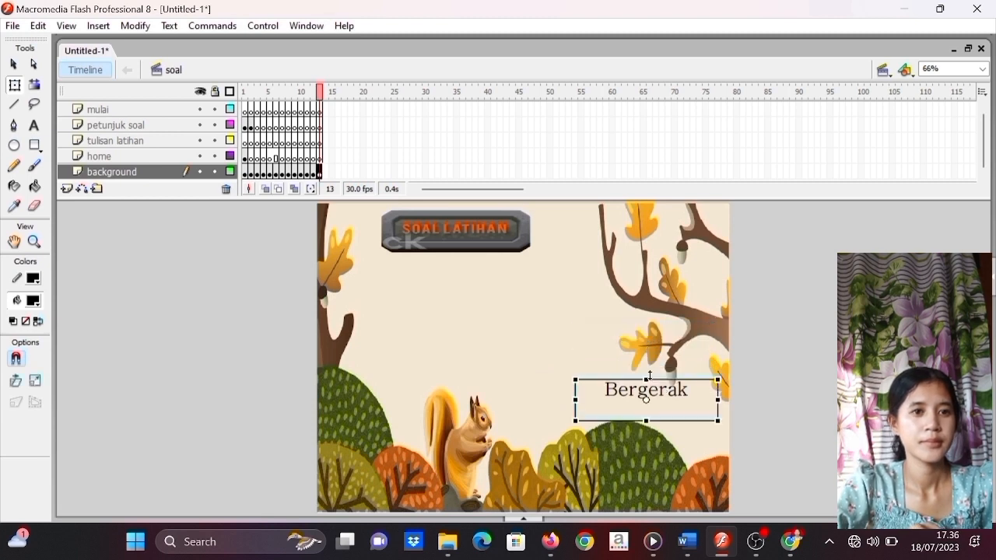
key("Delete")
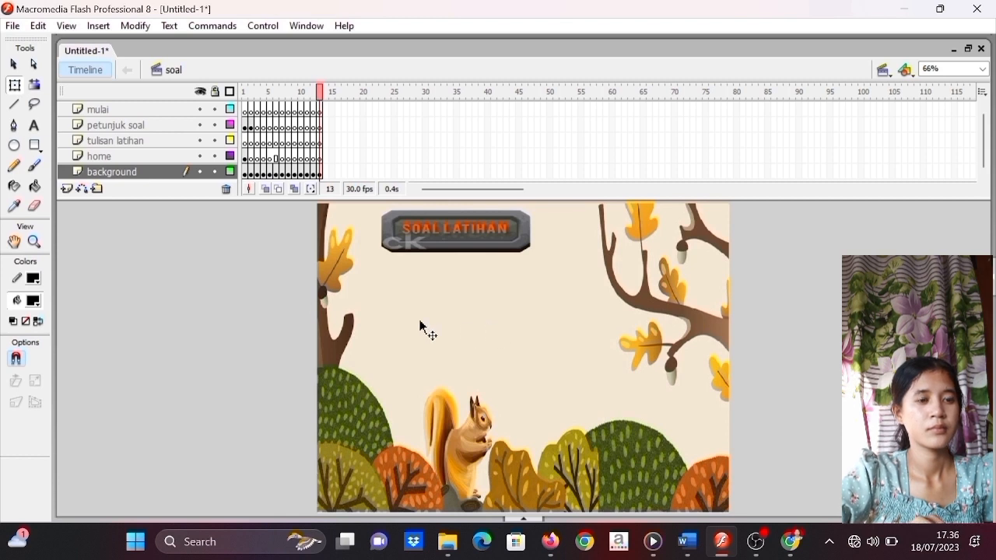
- Add a text box reading "Nama Peserta Didik" just below the SOAL LATIHAN heading on frame 13
left_click(34, 132)
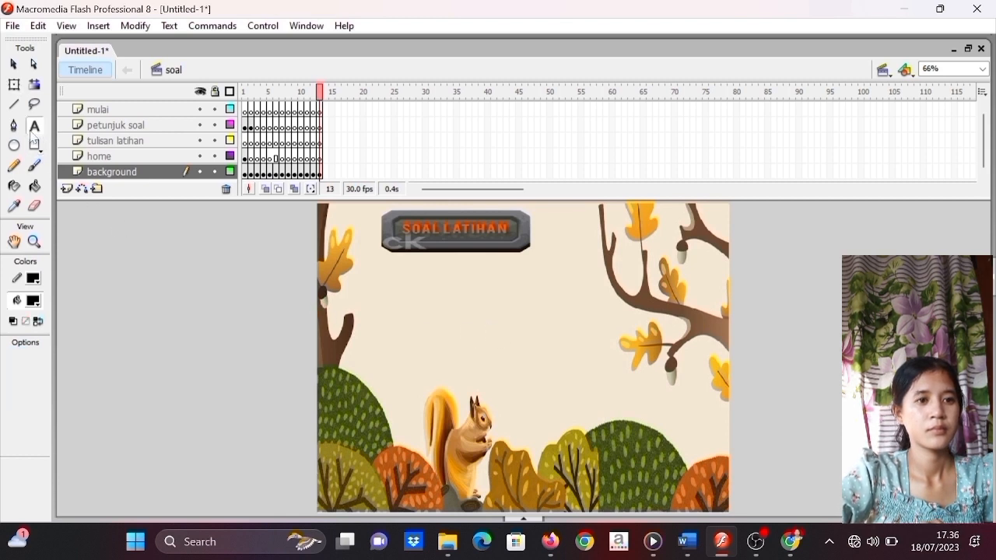
left_click_drag(376, 269, 593, 299)
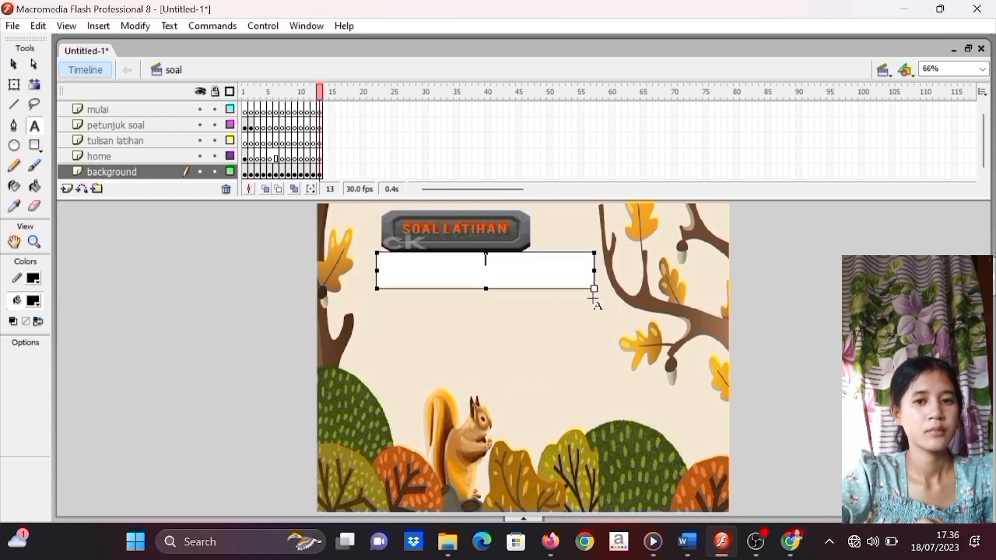
type("Nama Peserta Didik")
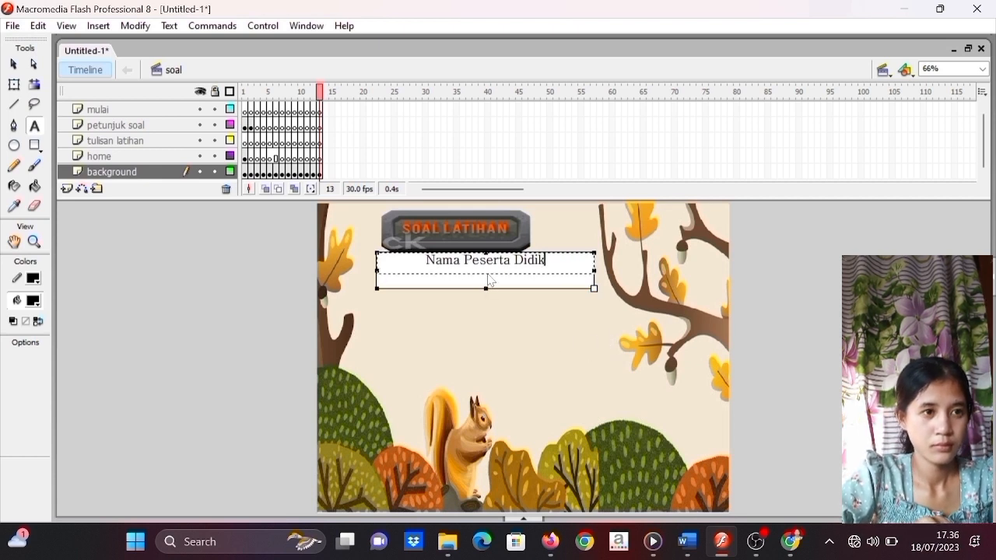
left_click(490, 280)
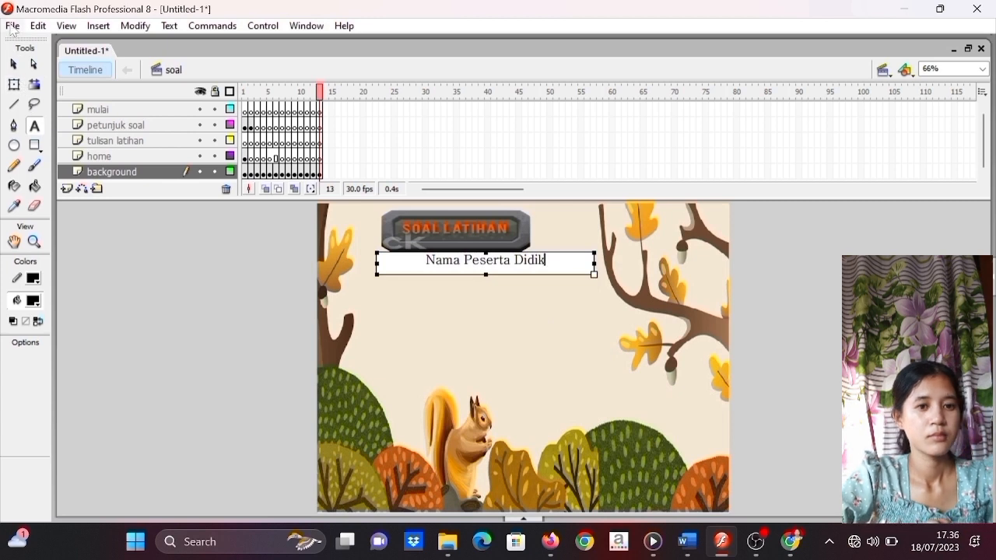
- Import the kotak kosong image from Downloads onto the frame 13 stage and select it with the Free Transform tool
left_click(13, 27)
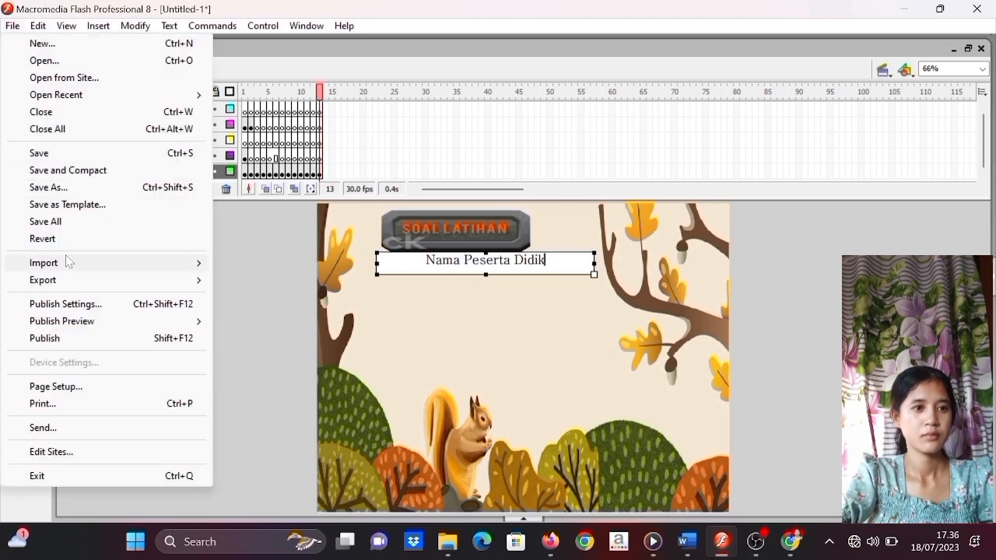
mouse_move(70, 264)
left_click(268, 263)
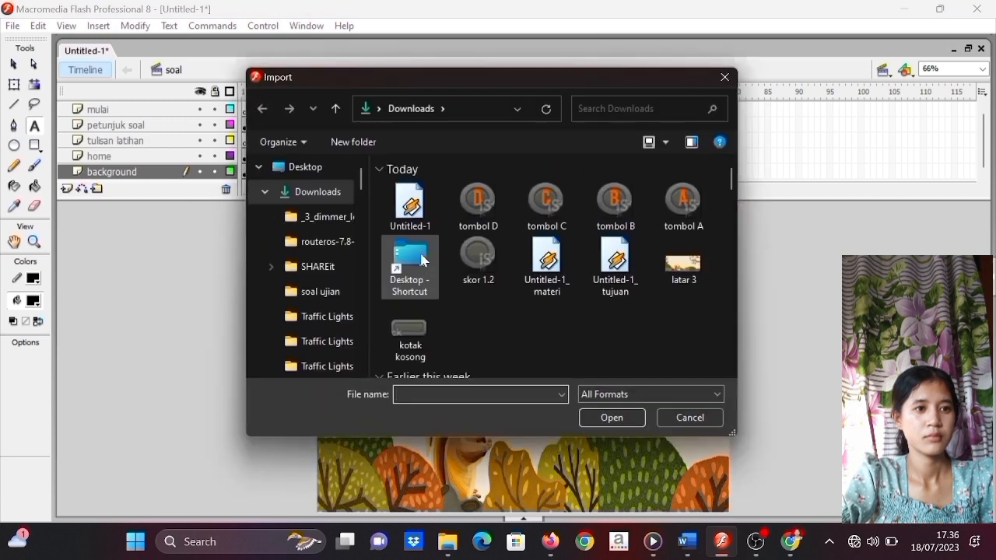
left_click(408, 330)
left_click(585, 418)
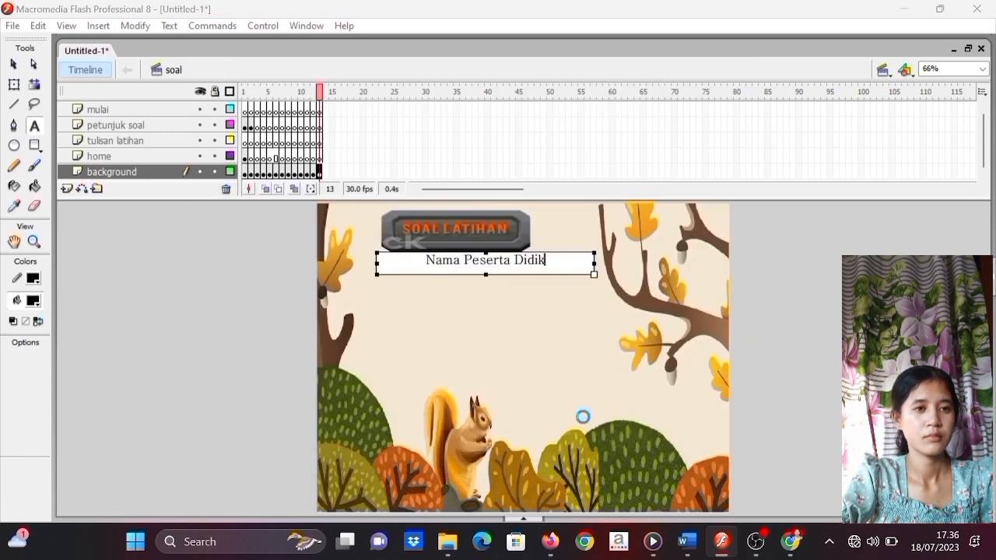
left_click(544, 303)
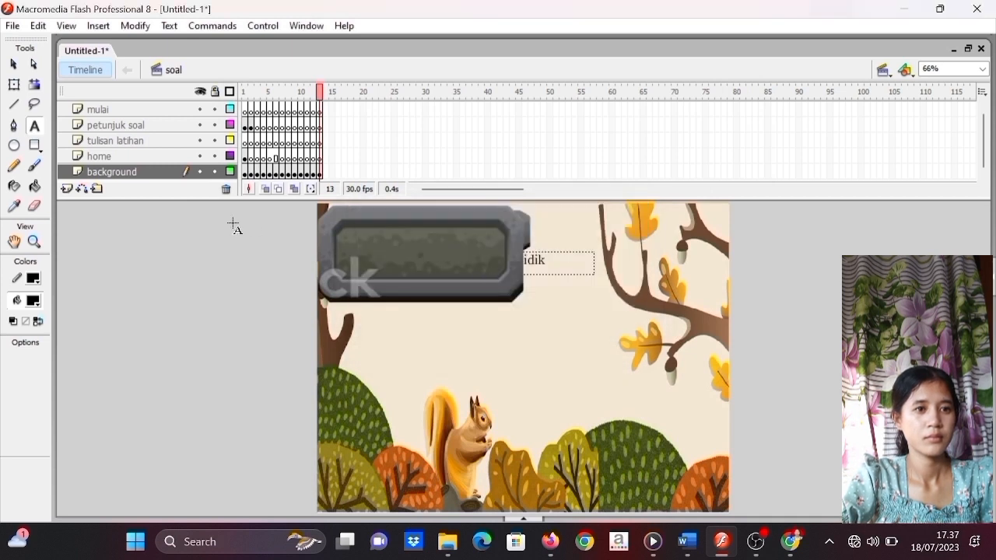
left_click(14, 84)
left_click(371, 272)
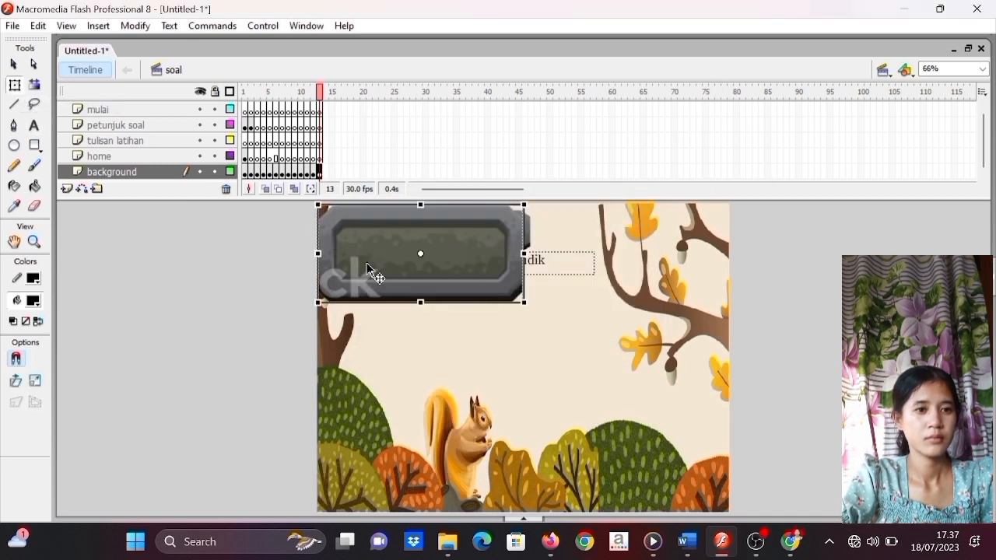
- Move the kotak kosong image below the Nama Peserta Didik text and reshape it into a wide, thin bar
left_click_drag(370, 272, 424, 325)
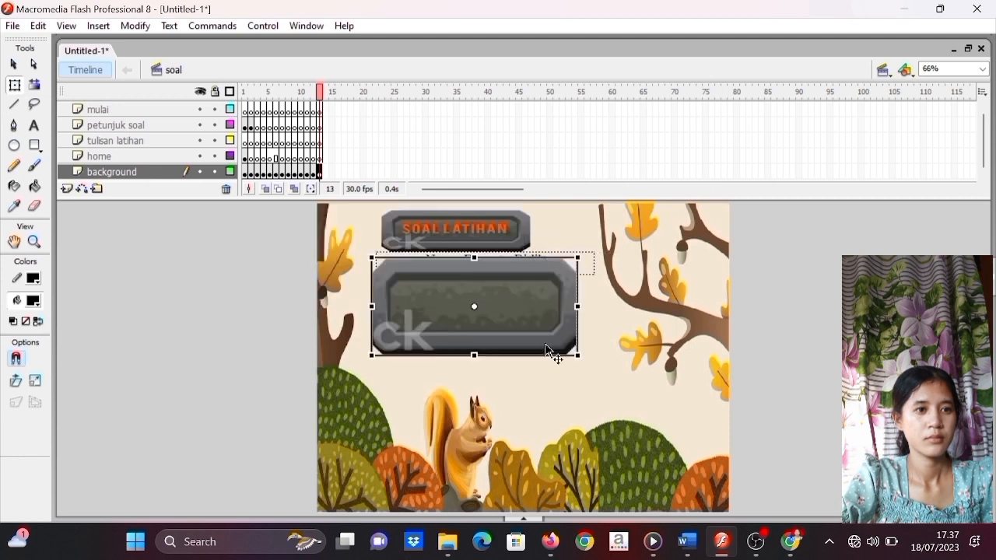
left_click_drag(577, 357, 606, 305)
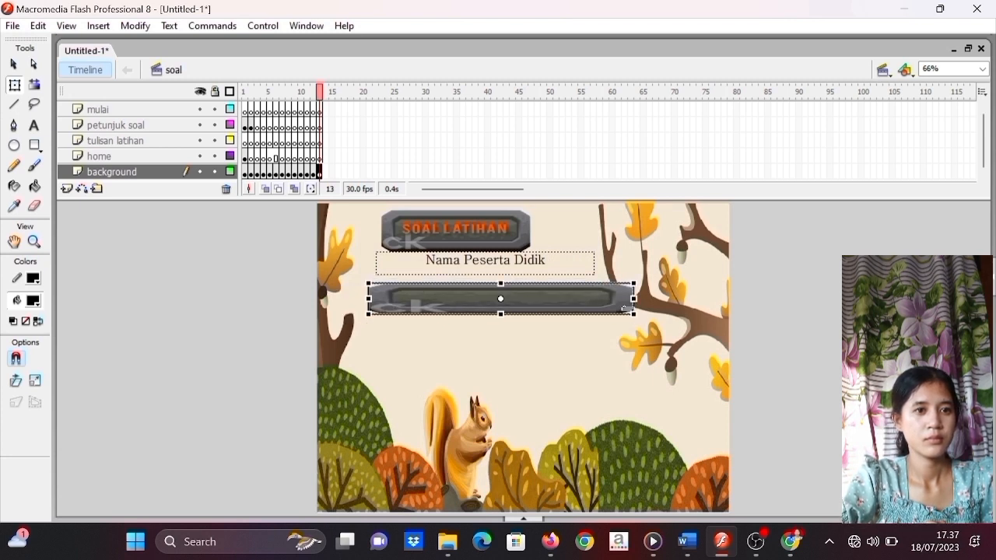
left_click_drag(631, 313, 632, 316)
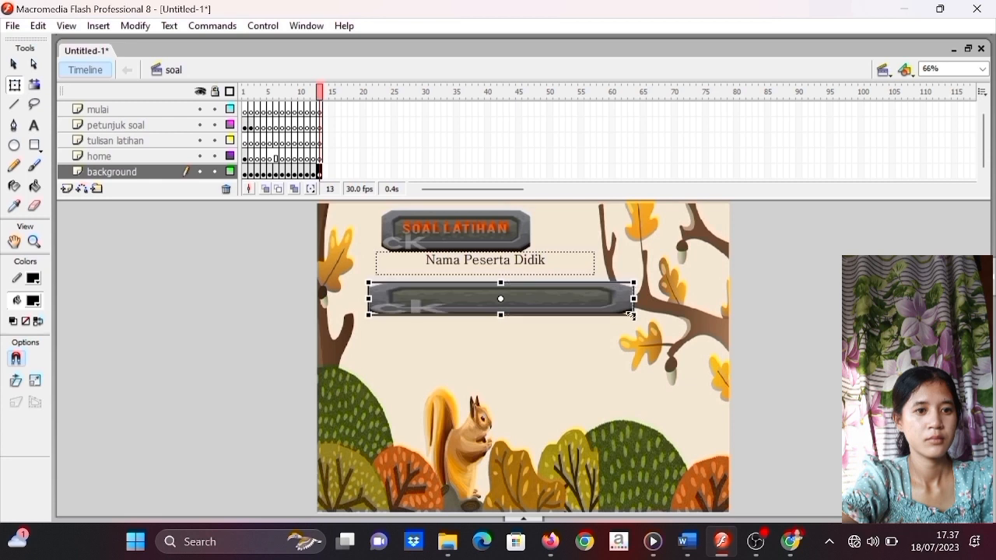
left_click(602, 356)
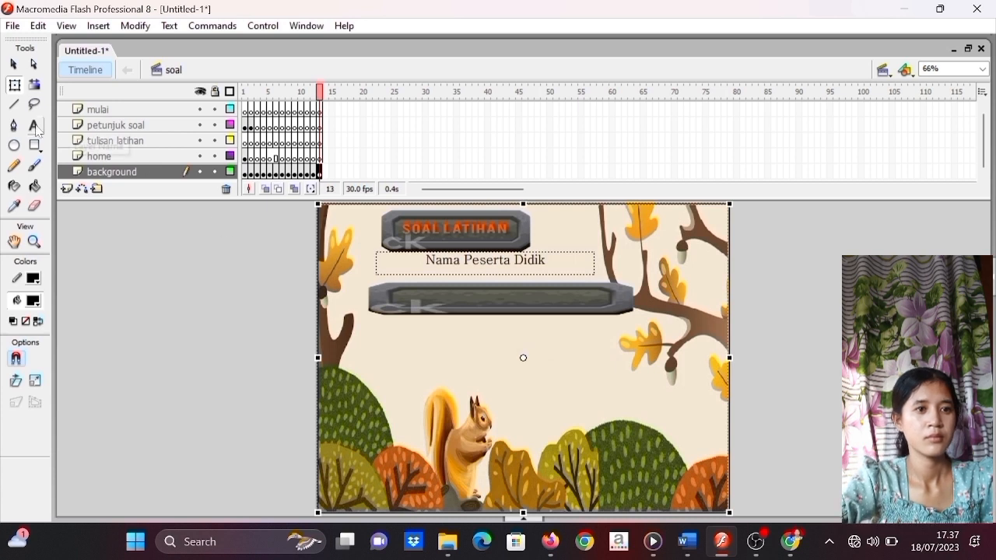
- Draw an empty text field spanning the inside of the wide bar below Nama Peserta Didik
left_click(34, 125)
left_click(395, 290)
left_click_drag(403, 309, 592, 311)
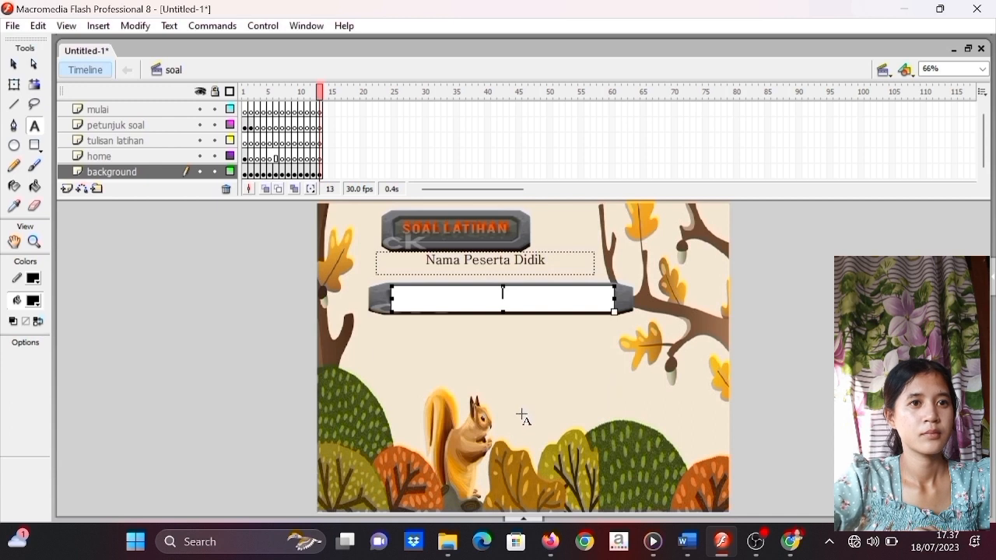
left_click(35, 133)
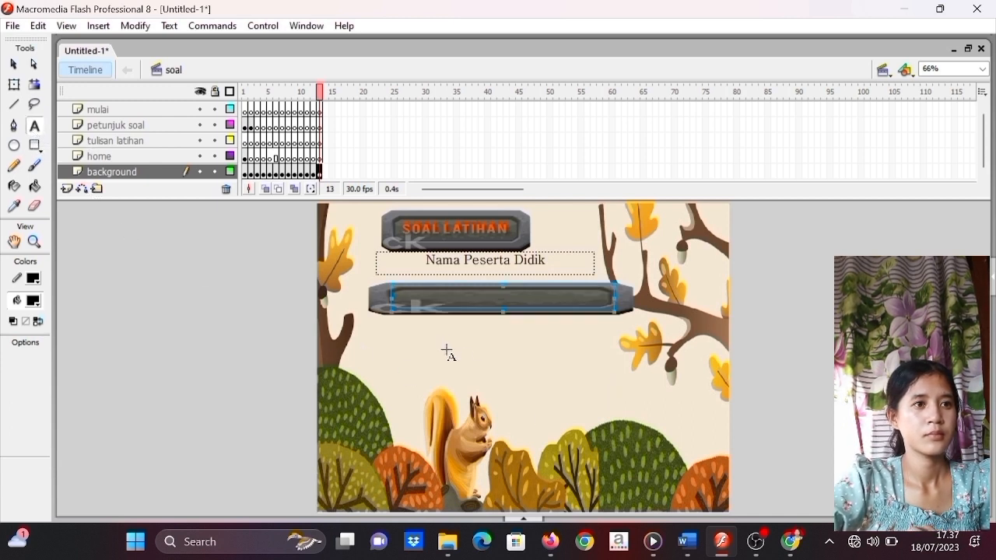
left_click(473, 377)
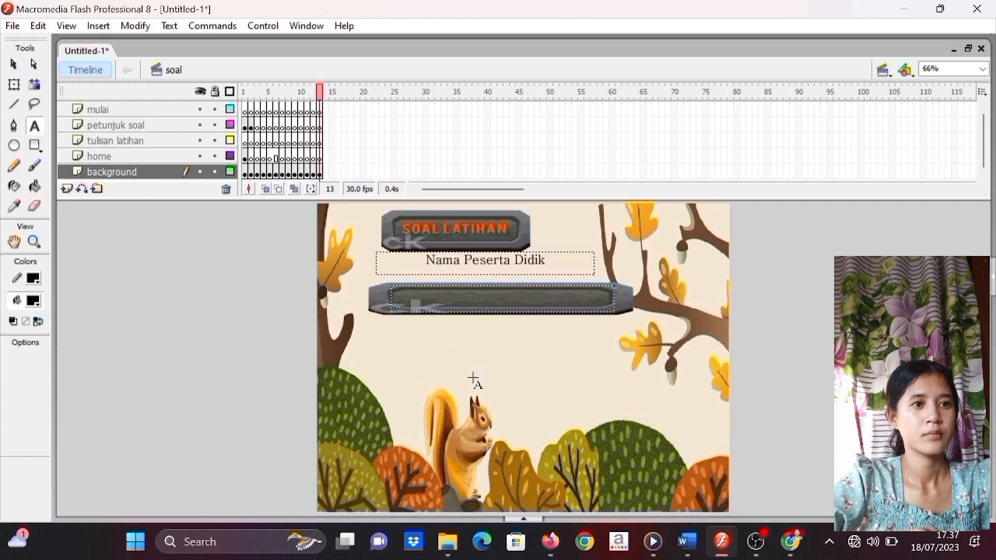
- Add a text box reading "Skor" centred below the wide bar and shorten the box to fit its text
left_click_drag(461, 326, 532, 361)
type("Skor")
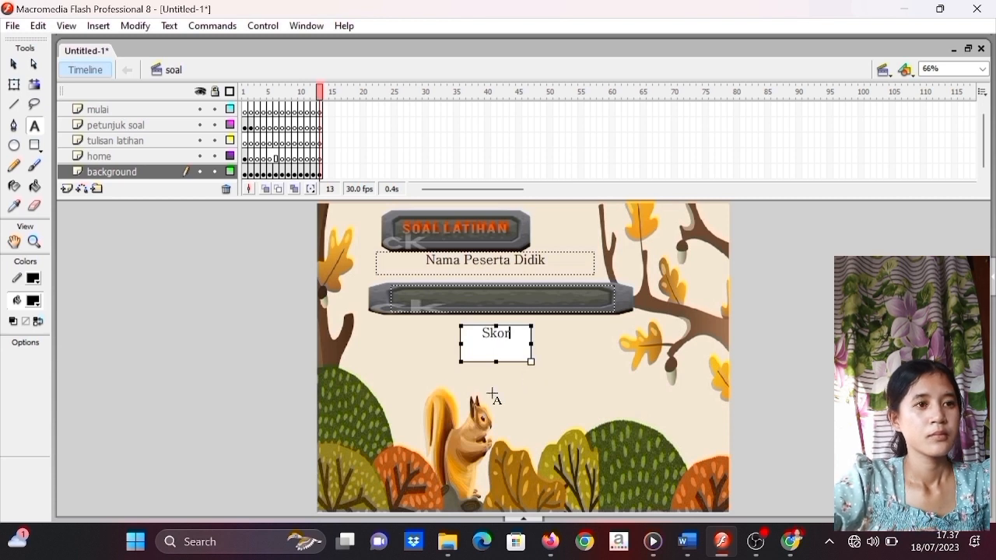
left_click_drag(495, 361, 496, 352)
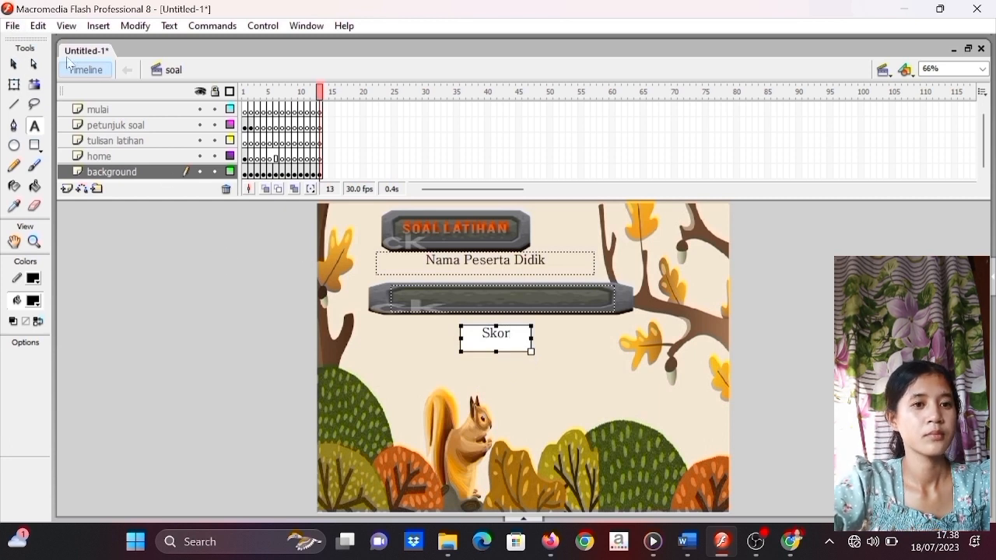
- Import the skor 1.2 image from Downloads onto the frame 13 stage
left_click(12, 26)
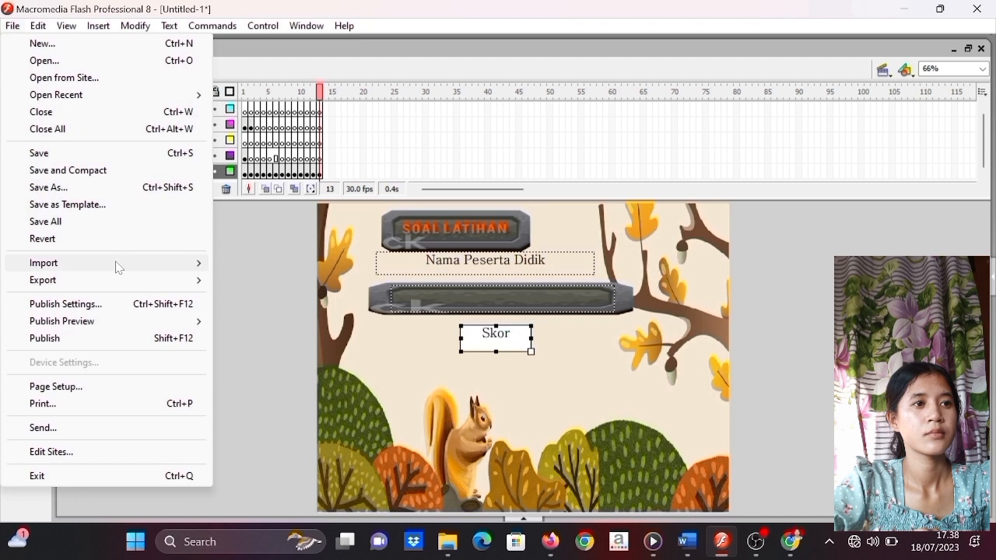
mouse_move(117, 267)
left_click(251, 265)
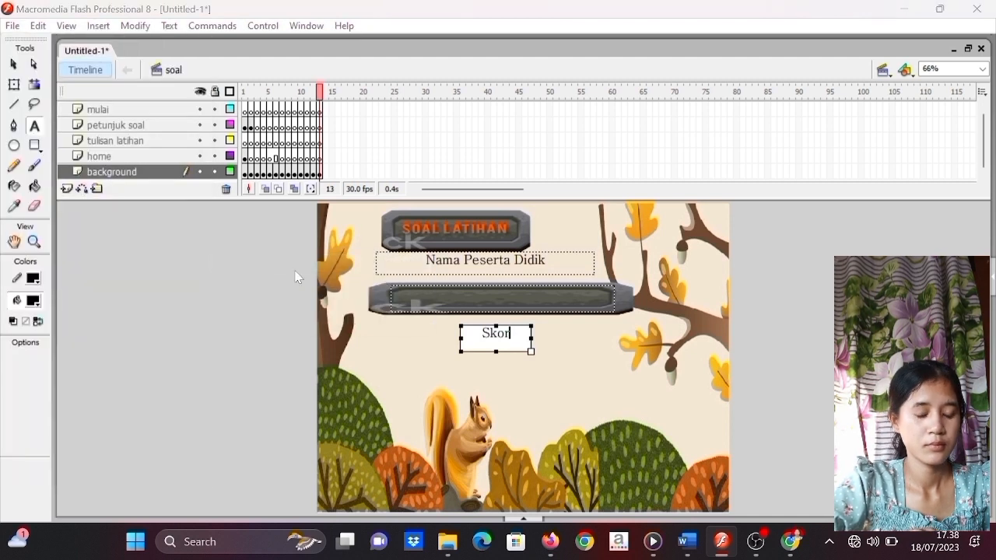
mouse_move(729, 193)
left_mouse_down()
mouse_move(731, 181)
mouse_move(730, 210)
mouse_move(731, 191)
left_mouse_up()
left_click(478, 255)
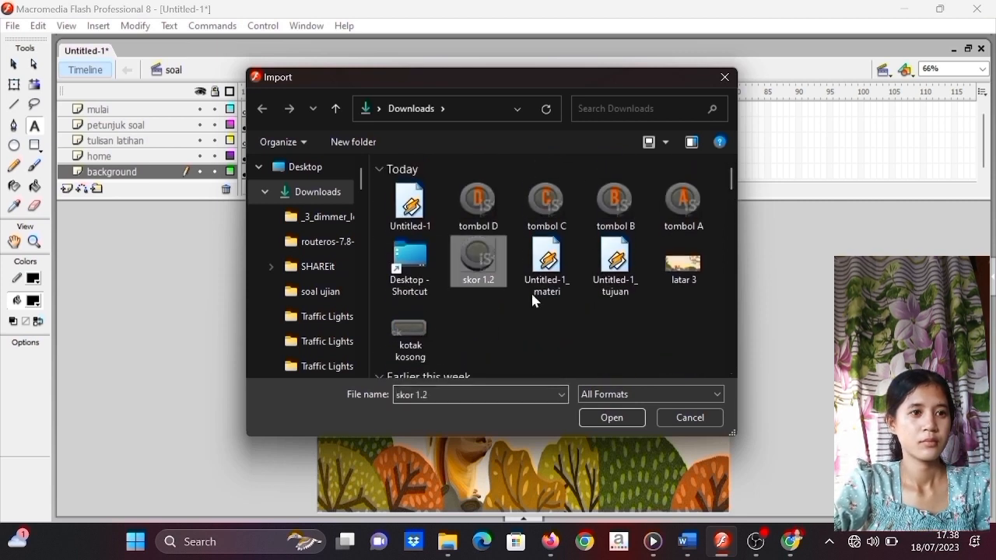
left_click(613, 410)
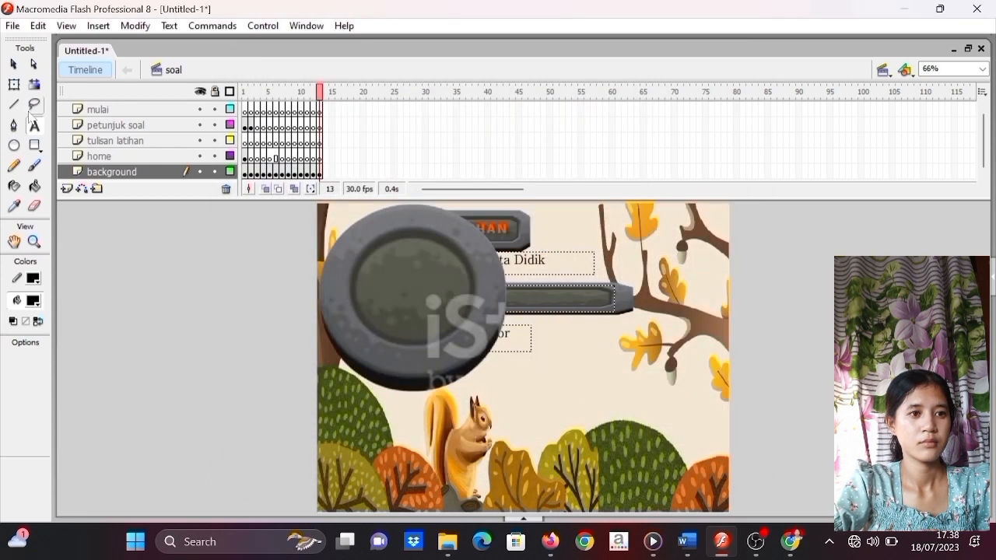
- Shrink the round skor 1.2 image below the Skor label and draw an empty text field inside it
left_click(14, 86)
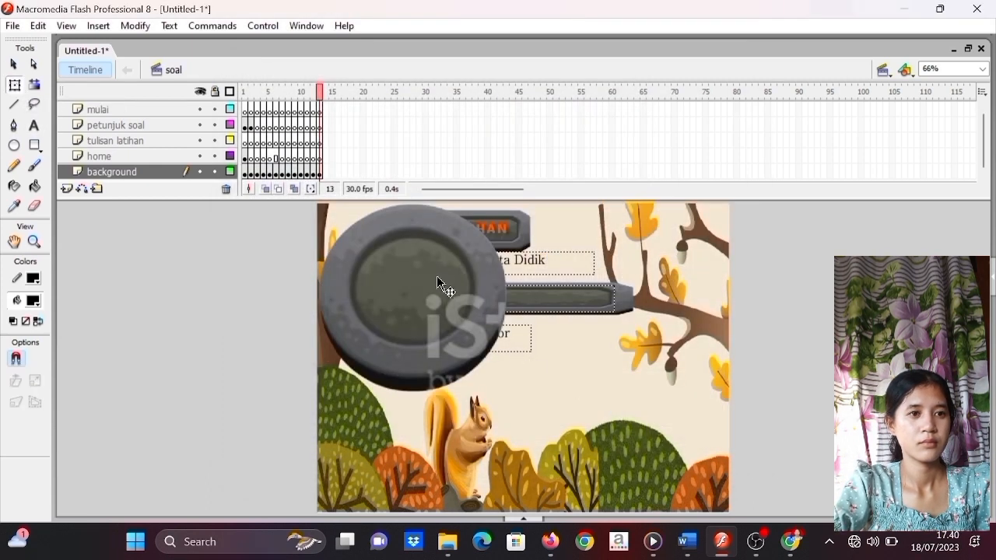
left_click_drag(440, 287, 483, 366)
left_click_drag(551, 476, 528, 404)
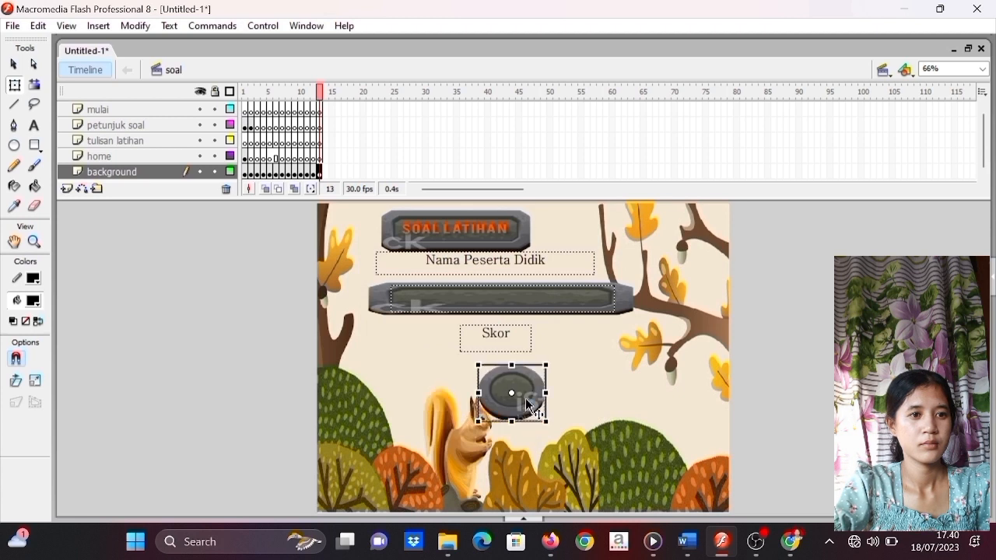
left_click(34, 126)
left_click_drag(488, 381, 529, 412)
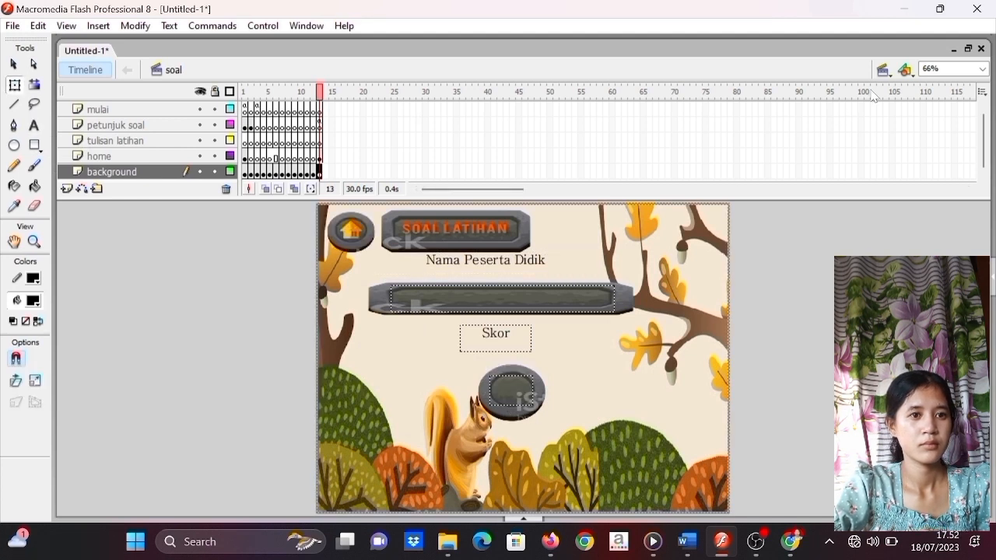
- Switch to the profil scene and import the latar 3 image from Downloads onto its stage without replacing existing library items
left_click(884, 70)
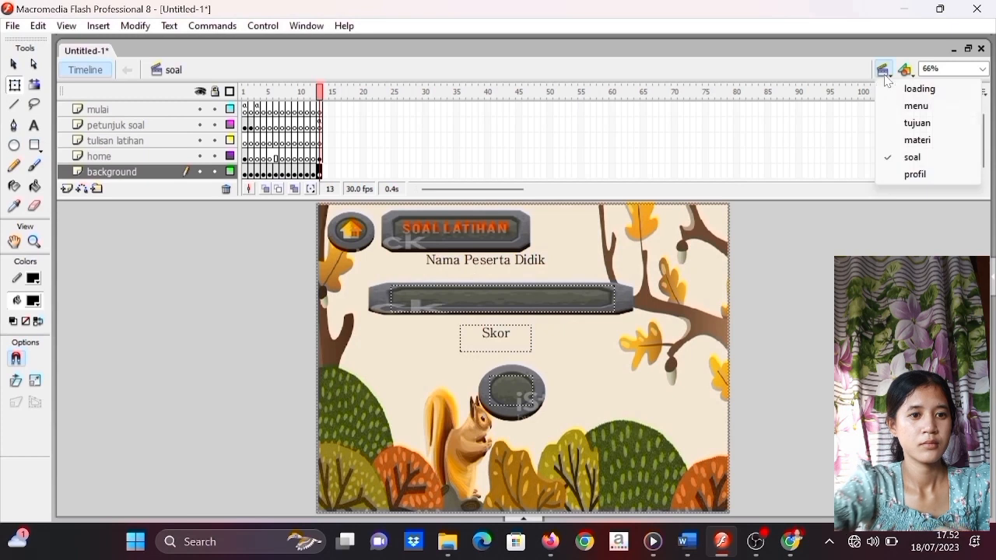
left_click(914, 174)
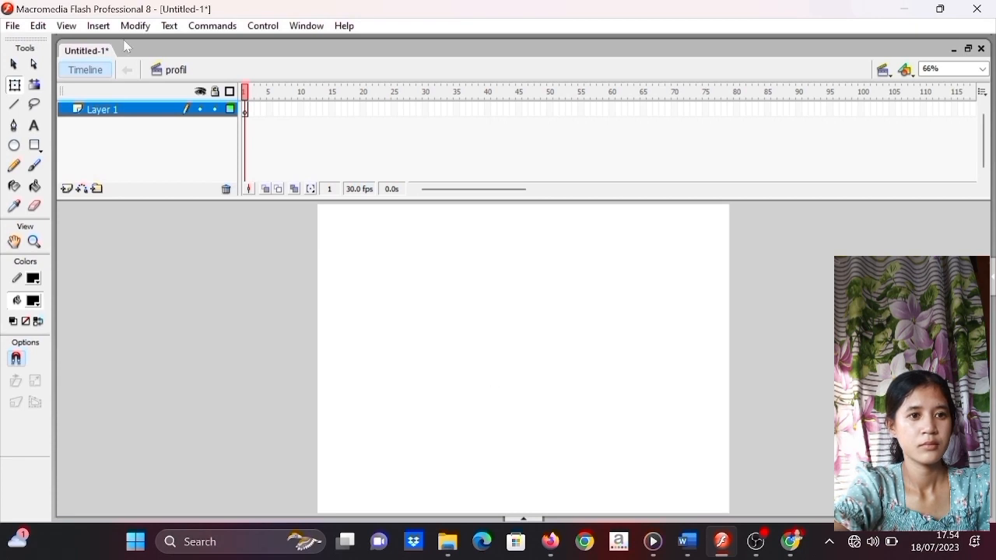
left_click(12, 29)
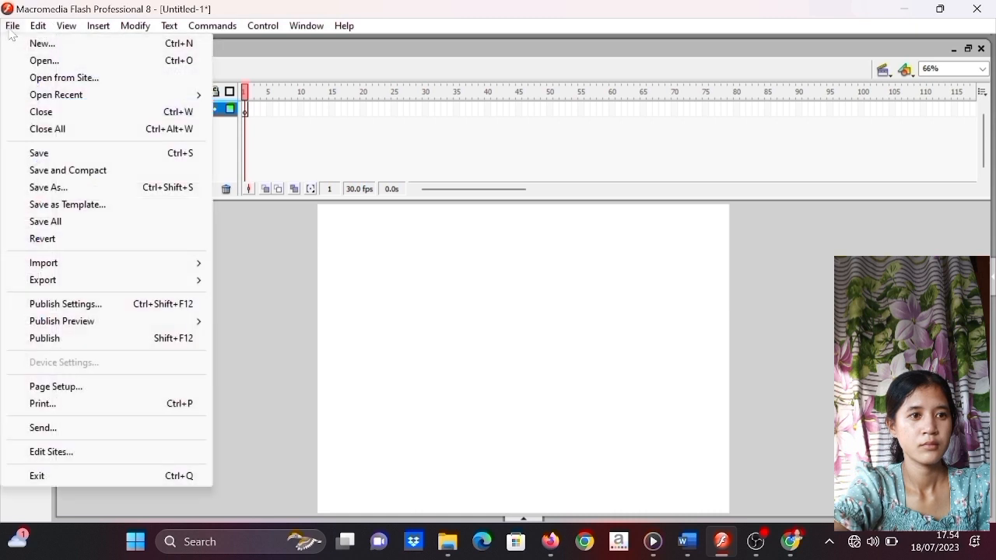
mouse_move(70, 262)
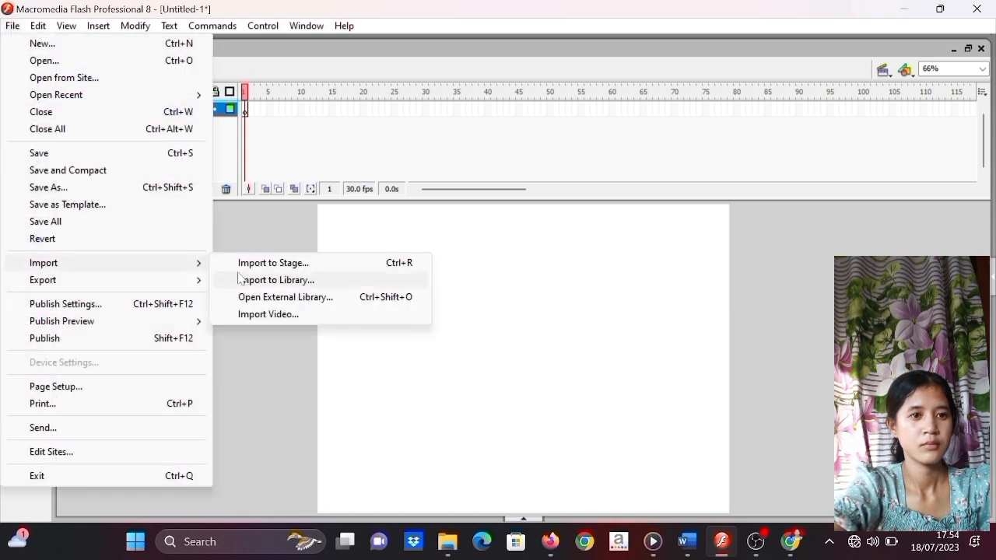
left_click(266, 263)
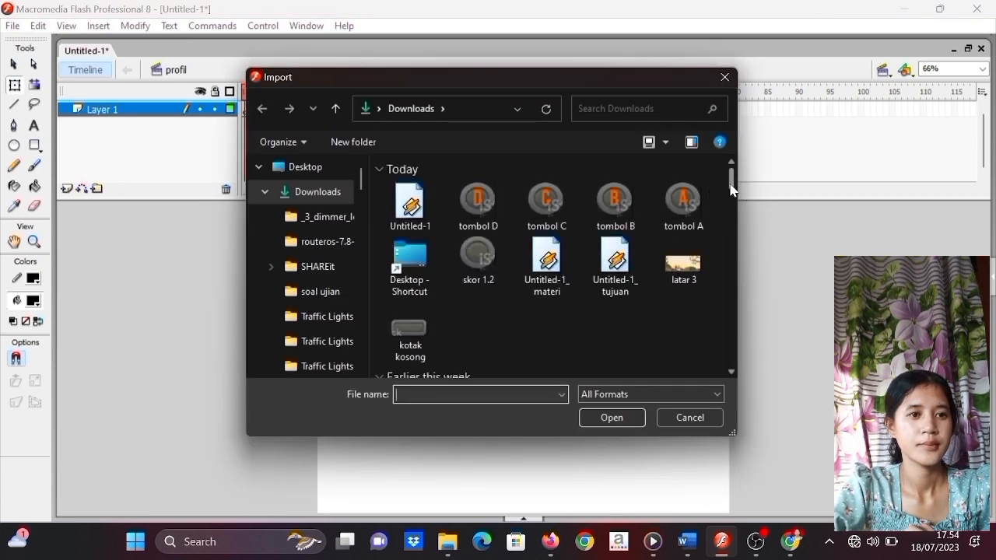
scroll(732, 191, "down", 5)
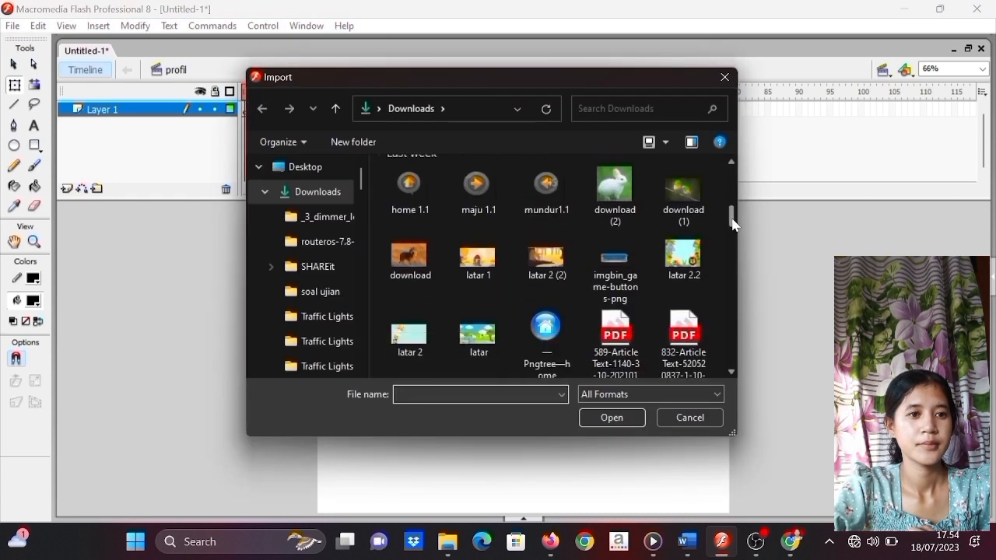
left_click_drag(733, 200, 732, 161)
left_click(682, 269)
left_click(614, 421)
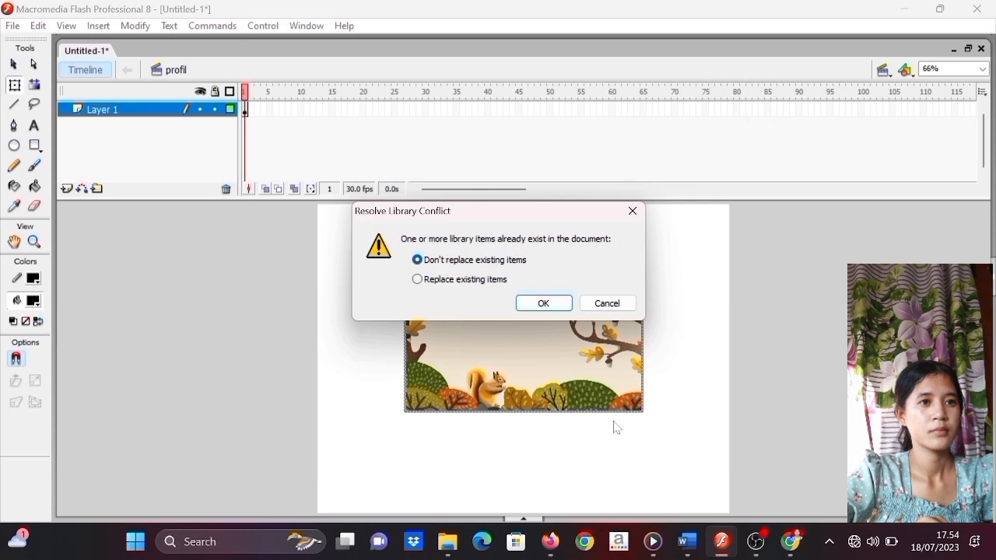
left_click(544, 302)
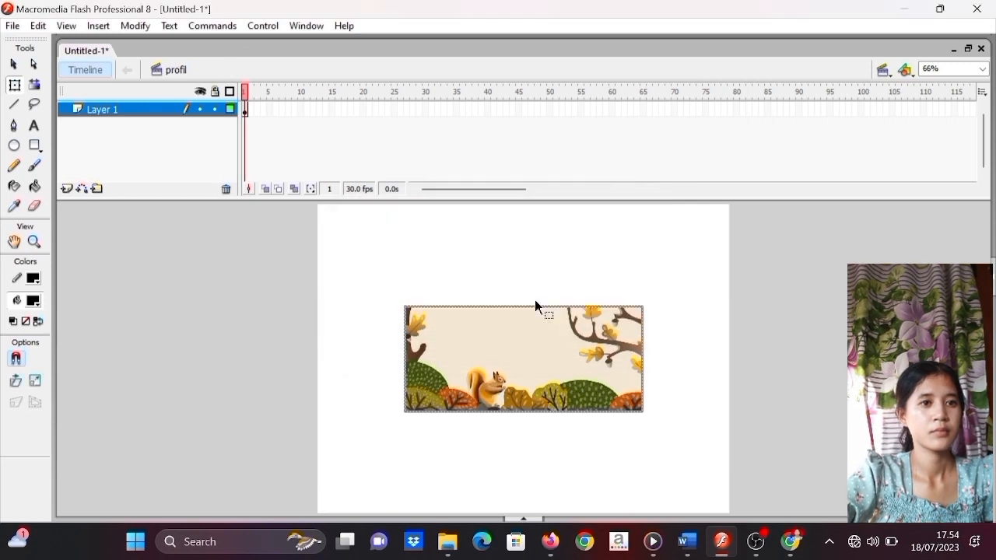
- Set the imported latar 3 image's width to 800 and height to 600
left_click(521, 349)
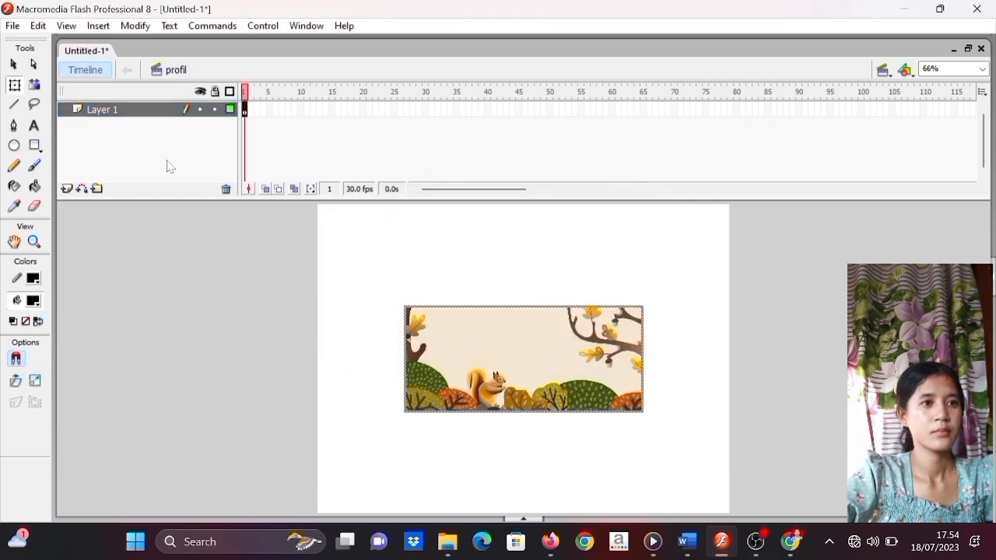
left_click(14, 86)
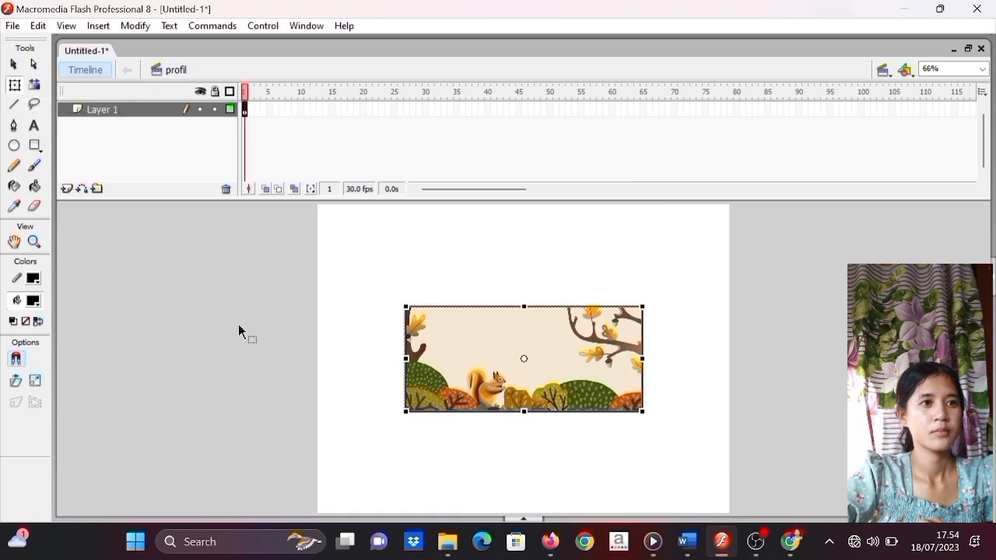
left_click(534, 522)
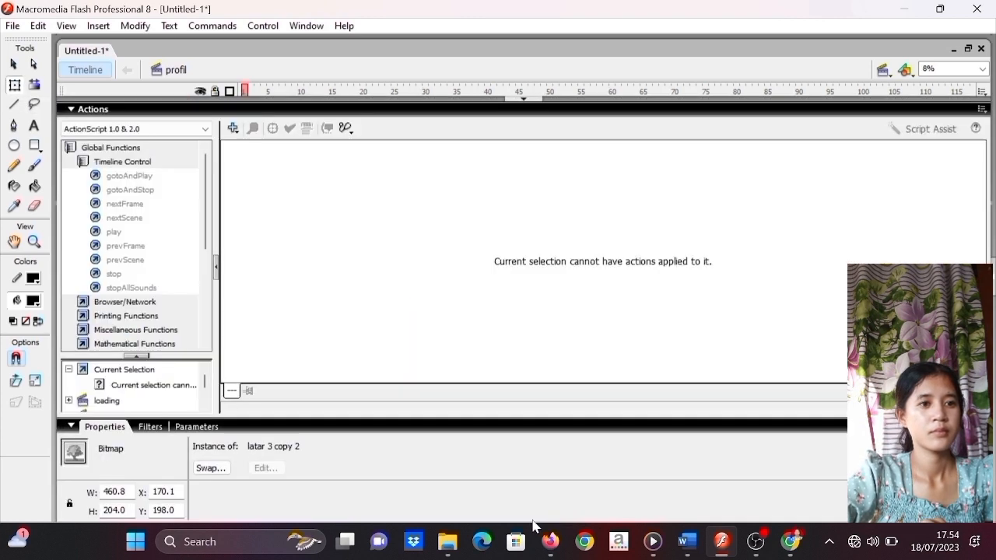
left_click(115, 492)
key("BackSpace")
type("800")
key("Return")
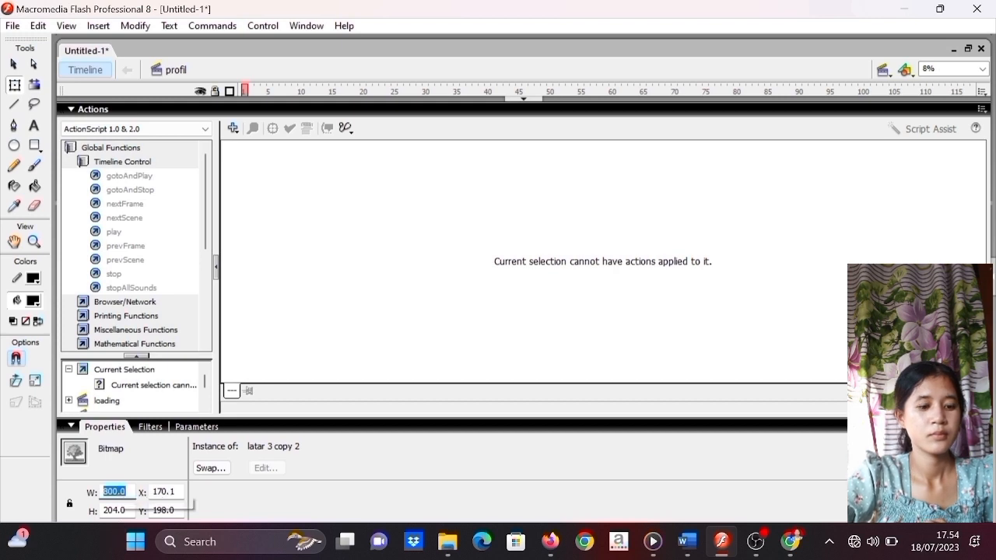
double_click(115, 510)
key("BackSpace")
type("600")
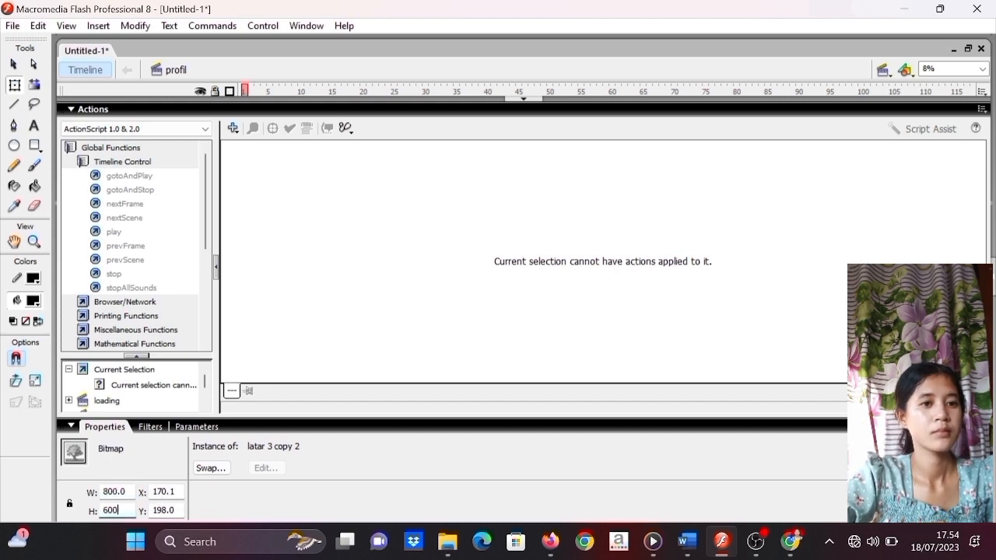
key("Return")
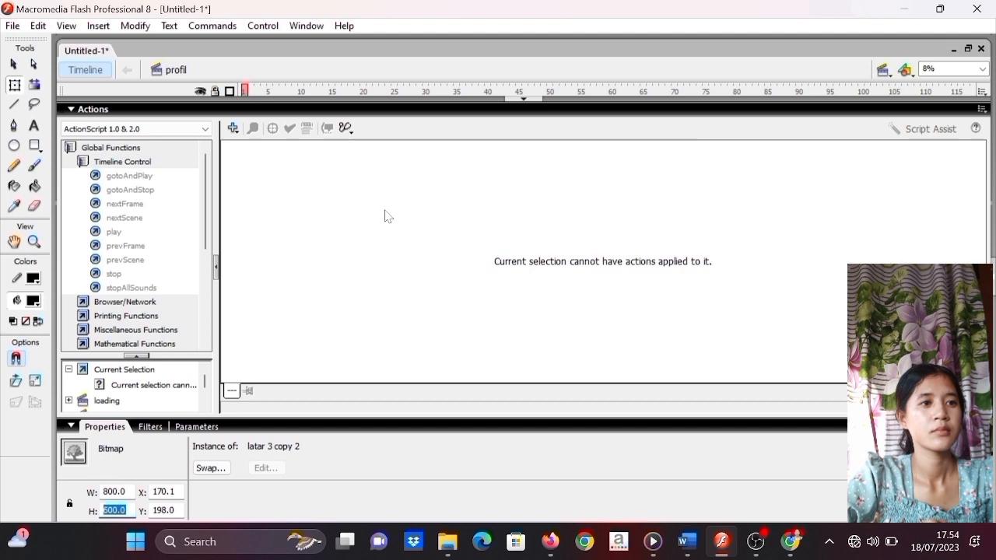
- Move the enlarged latar 3 image so that it covers the whole stage of the profil scene
left_click(534, 105)
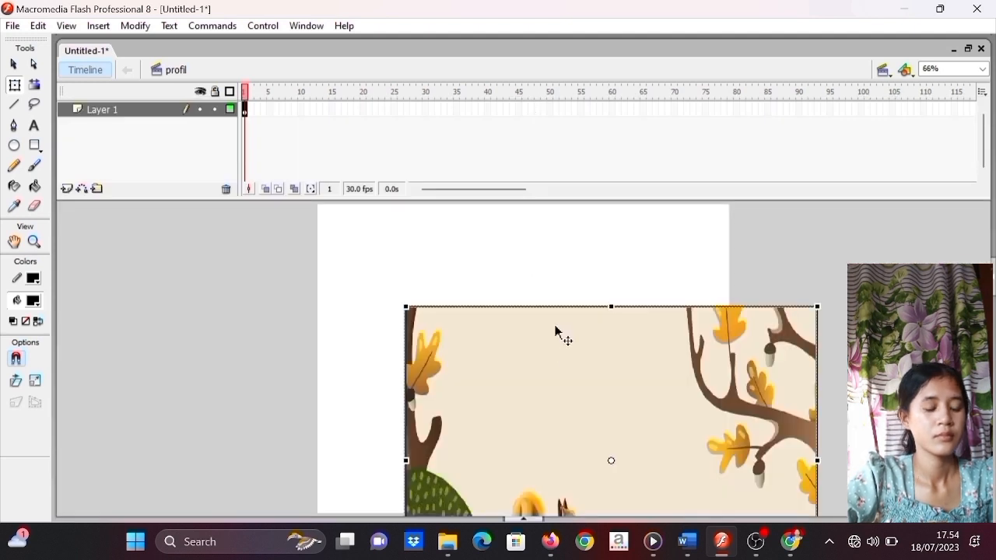
left_click_drag(560, 352, 475, 253)
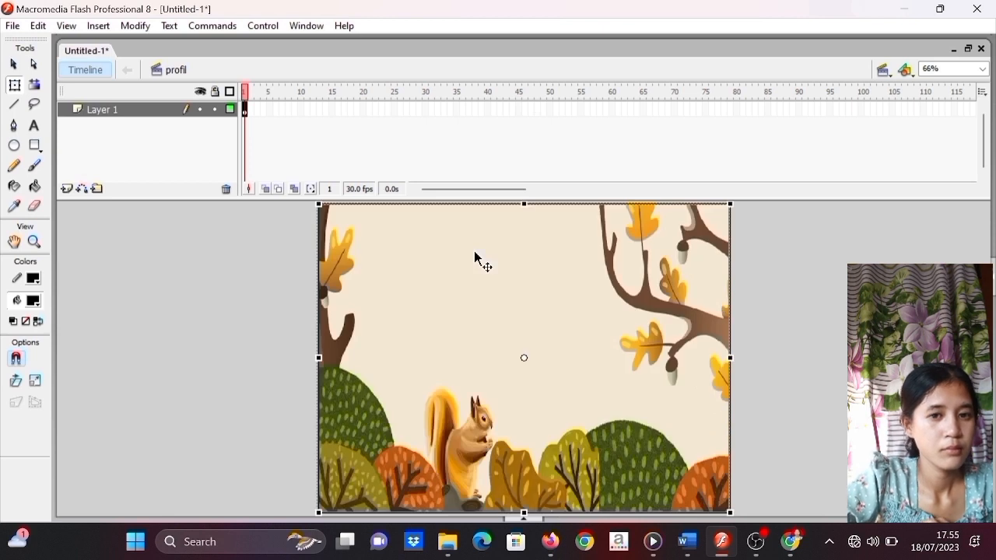
mouse_move(462, 420)
left_mouse_down()
mouse_move(465, 405)
mouse_move(461, 423)
left_mouse_up()
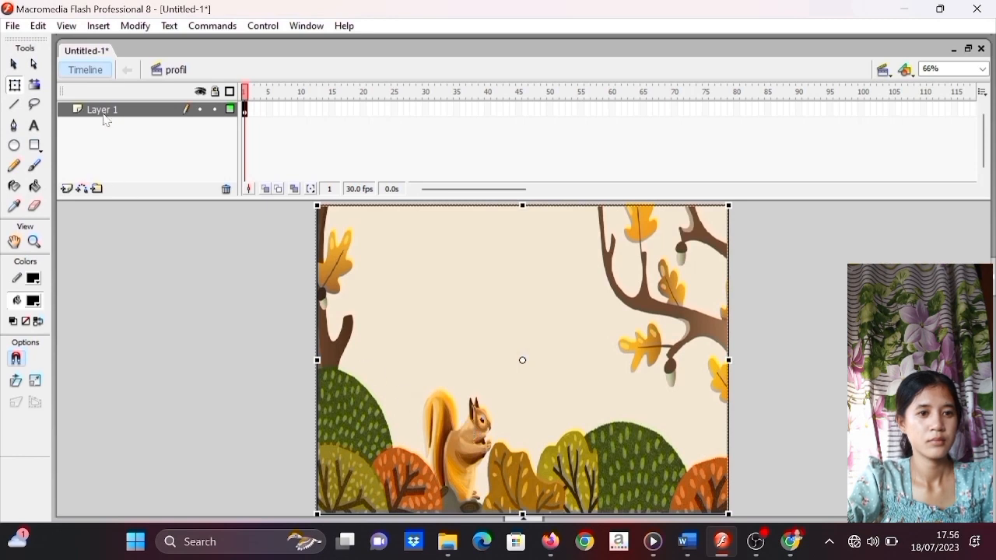
- Rename Layer 1, which holds the backdrop image of the profil scene, as background
left_click(111, 114)
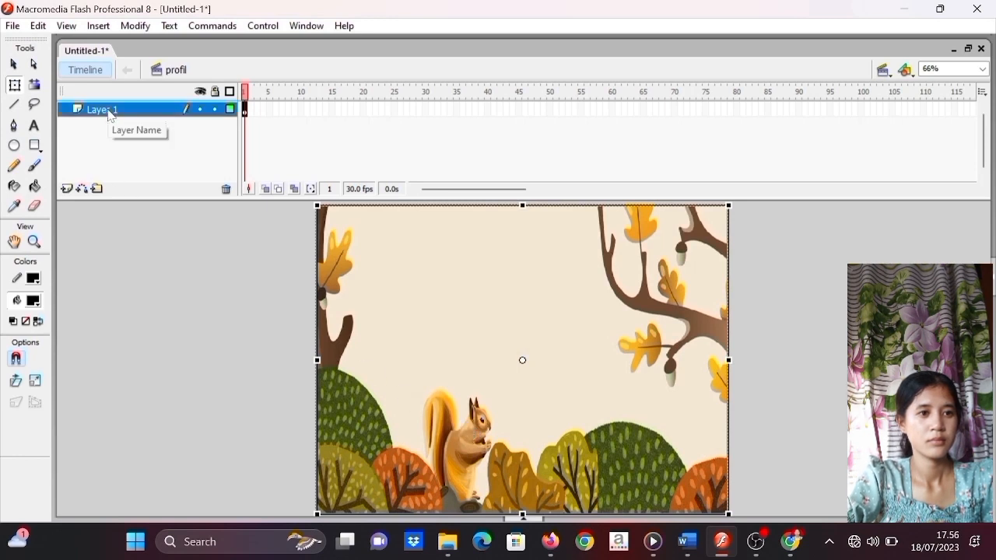
double_click(110, 114)
key("BackSpace")
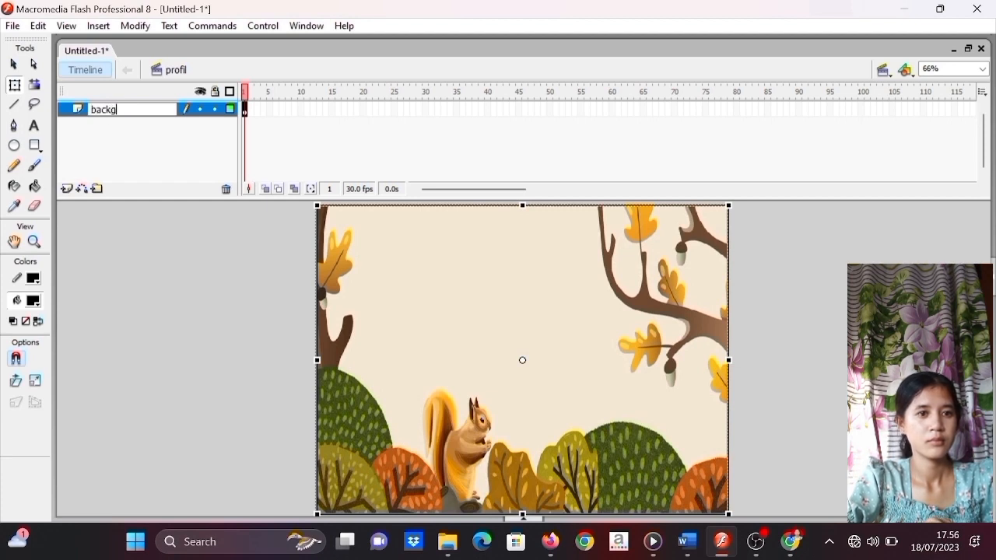
type("background")
left_click(69, 197)
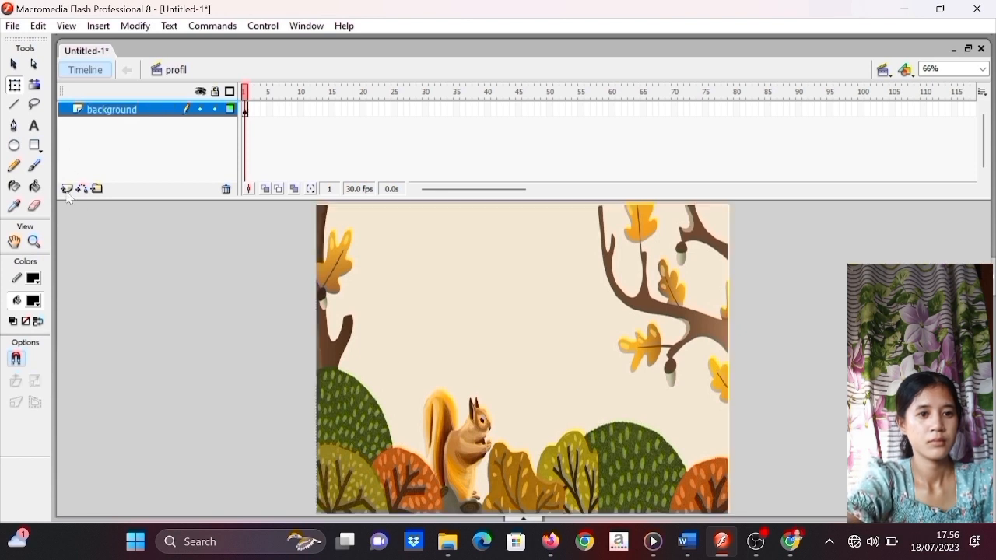
- Add a new layer above the background layer and name it home
left_click(67, 190)
left_click(95, 110)
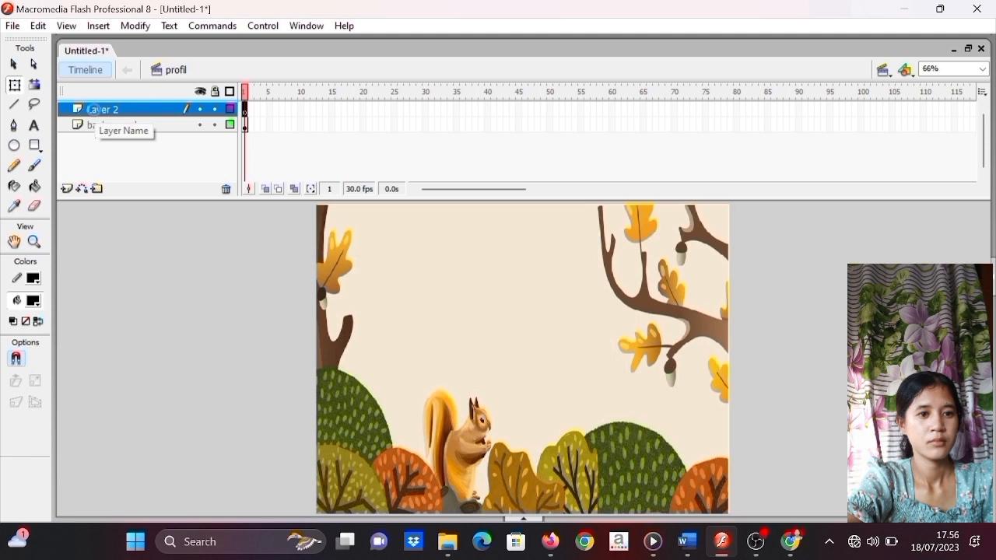
double_click(95, 110)
key("BackSpace")
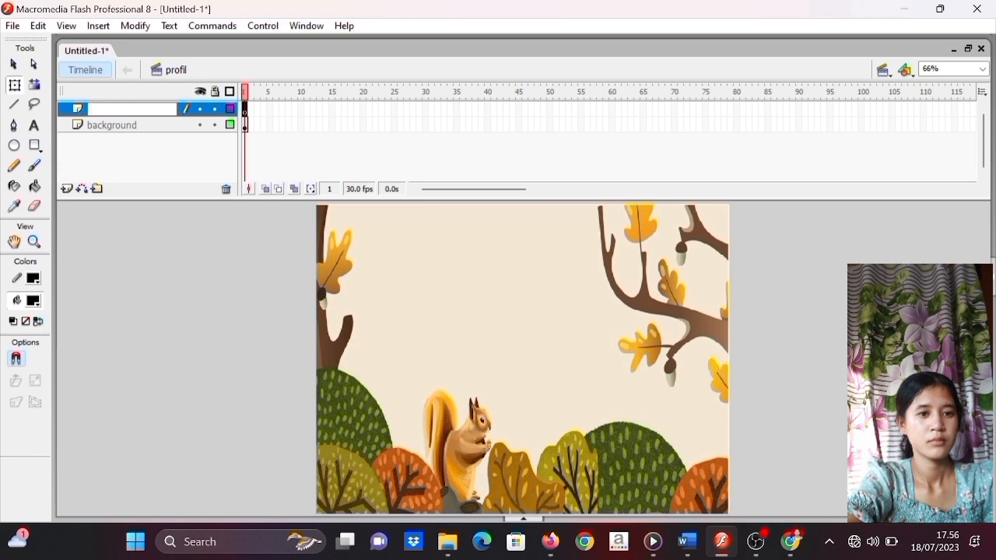
type("home")
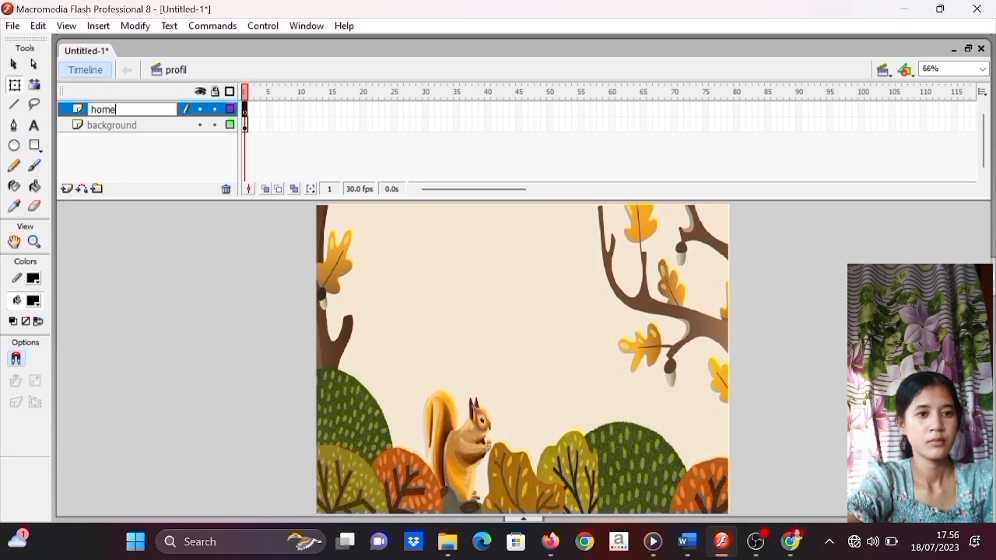
key("Return")
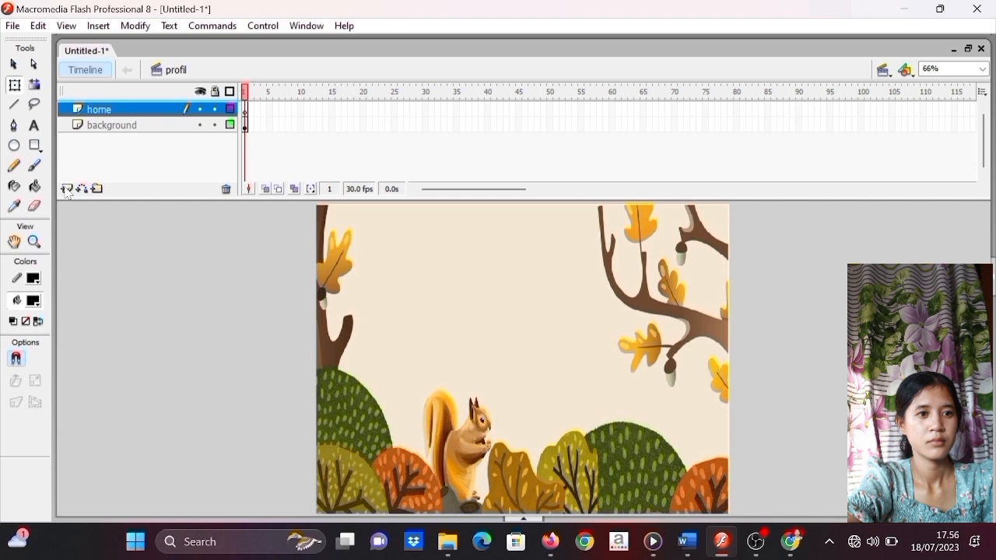
- Add a new layer above the home layer and name it tulisan profil
left_click(68, 190)
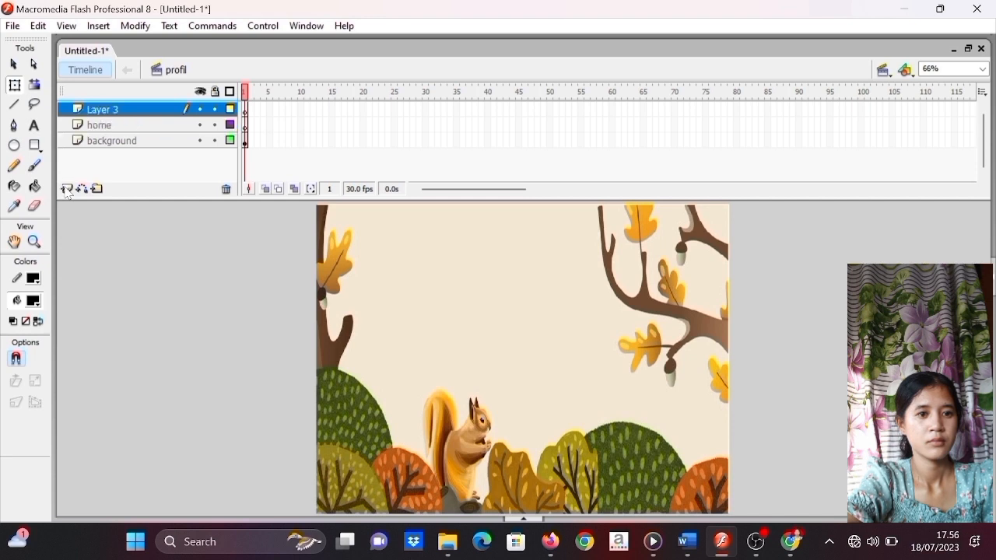
double_click(106, 110)
key("BackSpace")
type("tul")
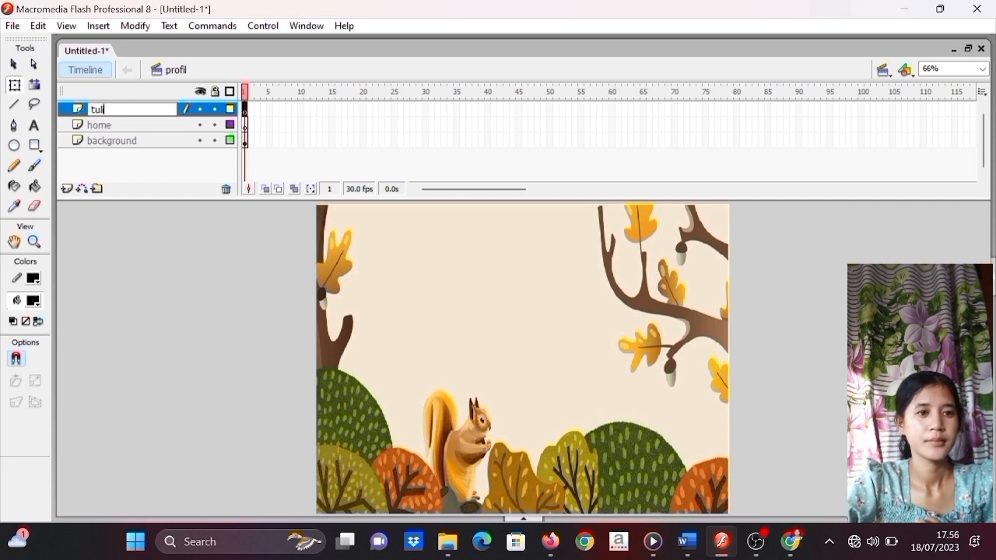
type("isan profil")
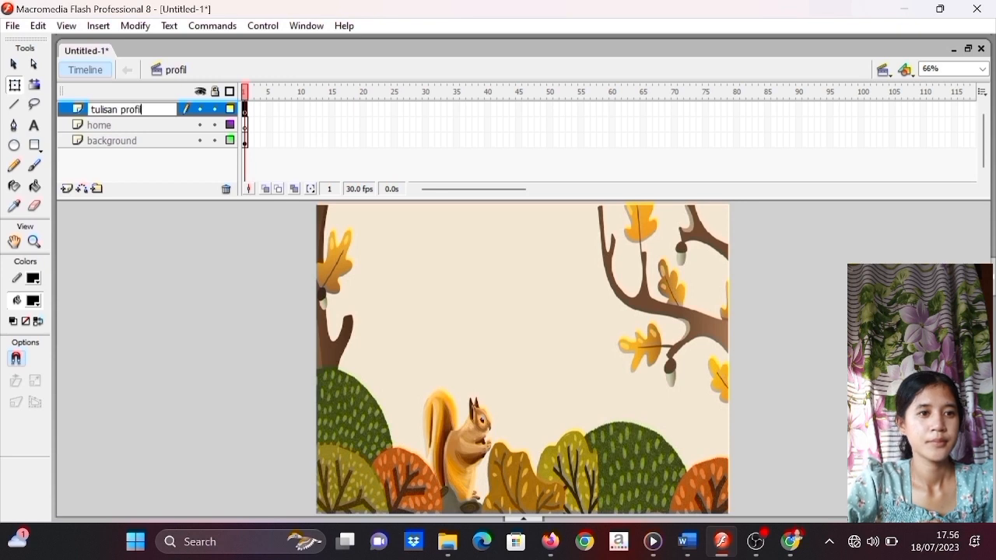
key("Return")
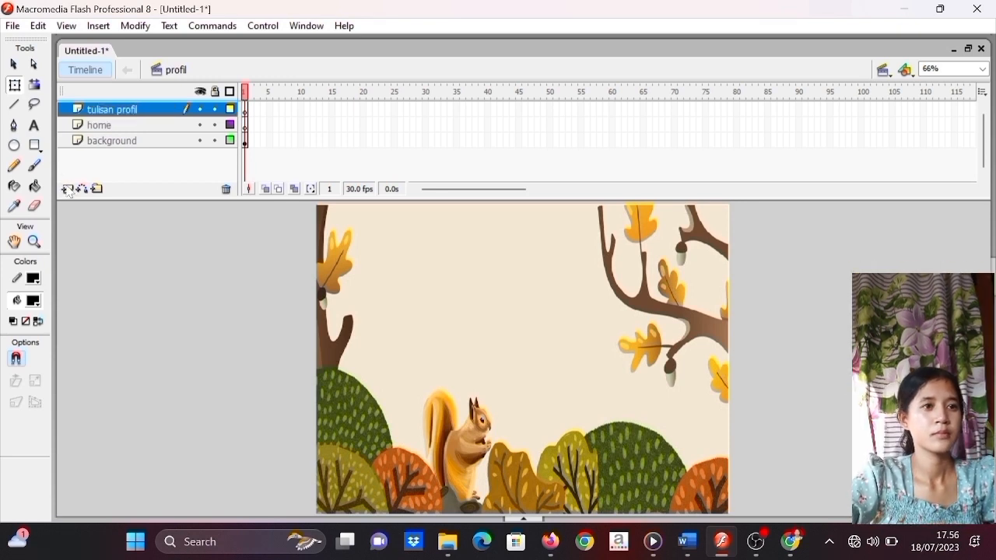
- Add a layer named isi profil above the tulisan profil layer, and delete the surplus layer created above it
left_click(66, 190)
double_click(94, 111)
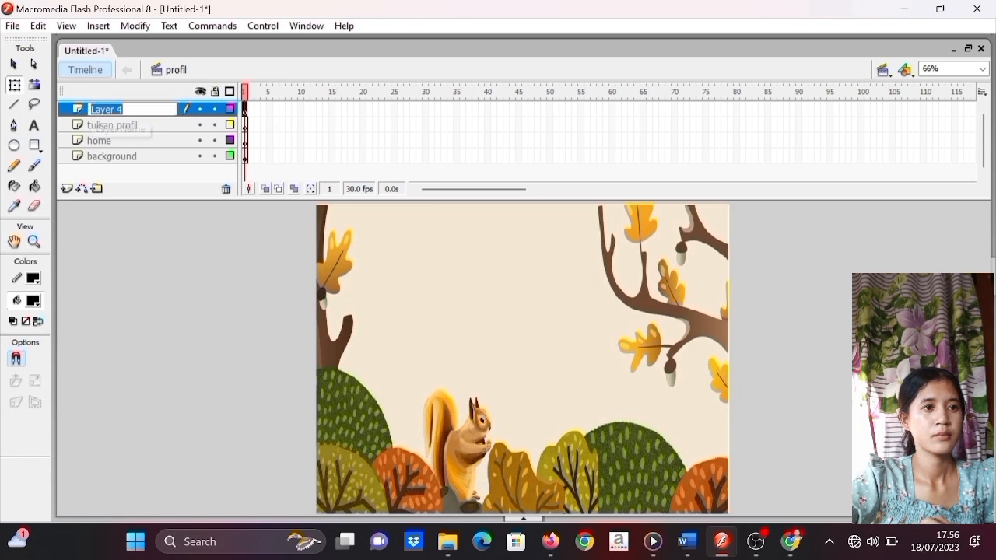
key("BackSpace")
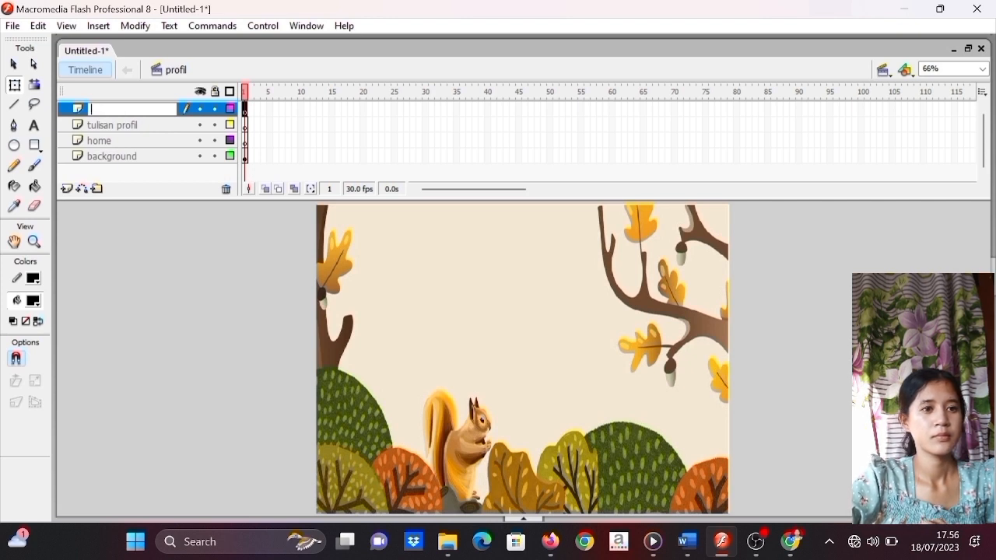
type("isi profil")
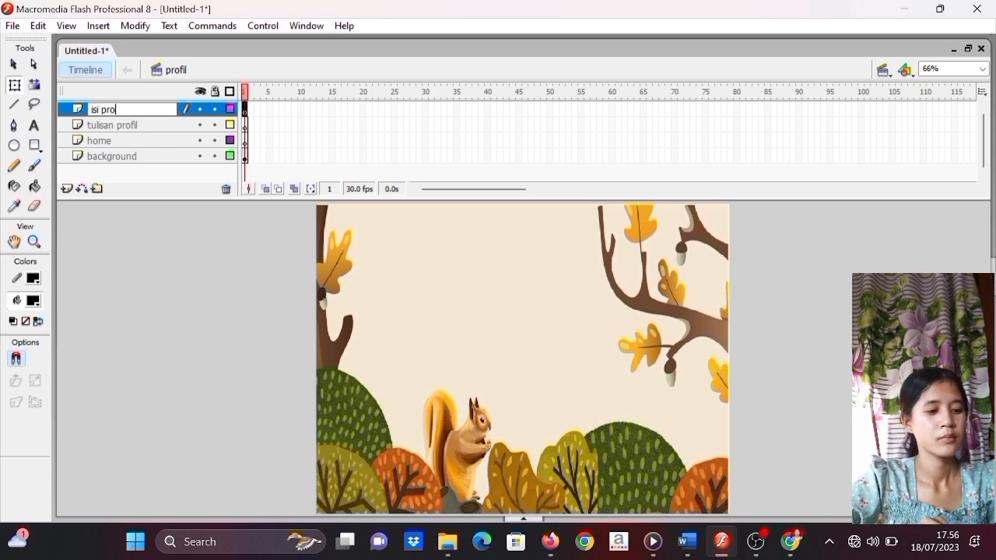
key("Return")
left_click(67, 189)
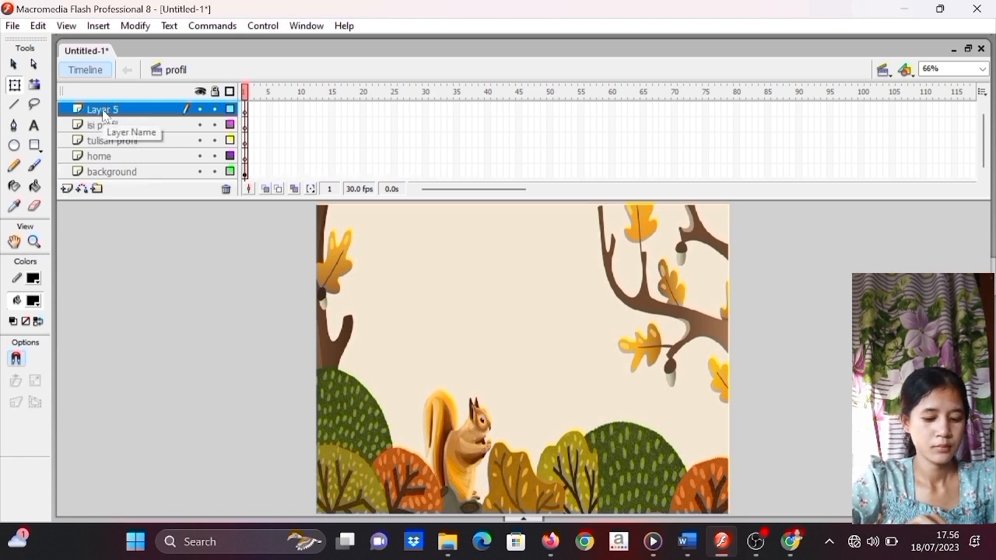
left_click(225, 189)
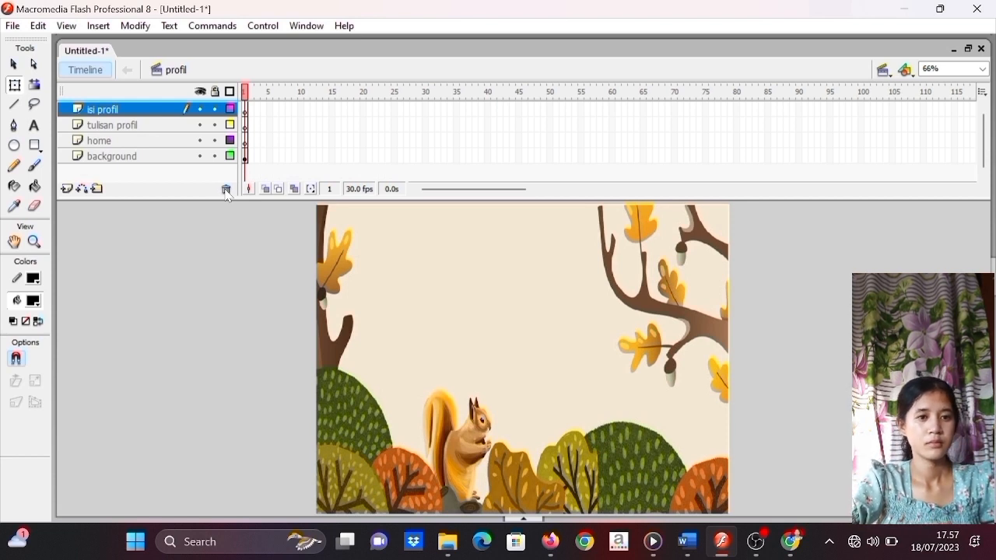
- Import home 1.2 from Downloads onto the home layer without replacing existing library items, and shrink it in the stage's upper-left corner
left_click(152, 156)
left_click(144, 140)
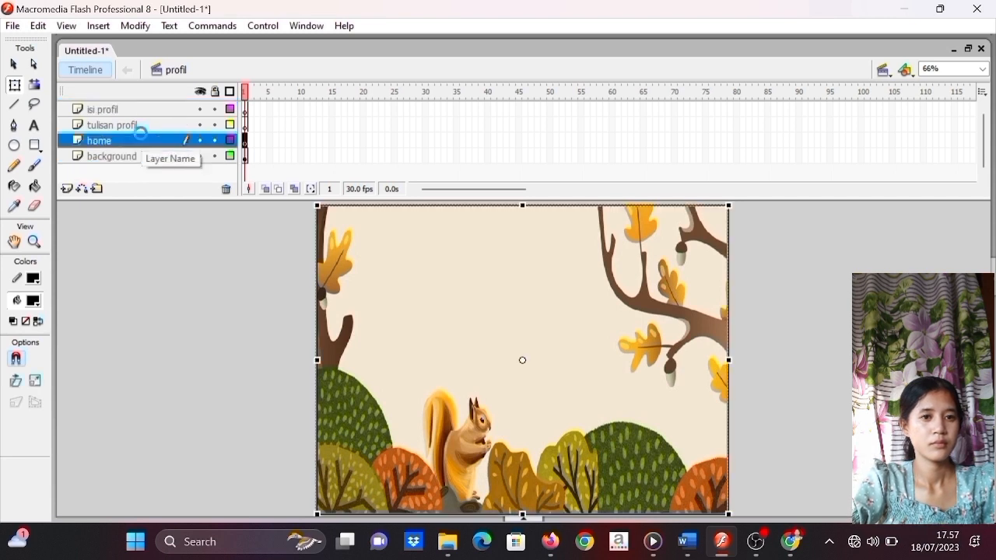
left_click(14, 26)
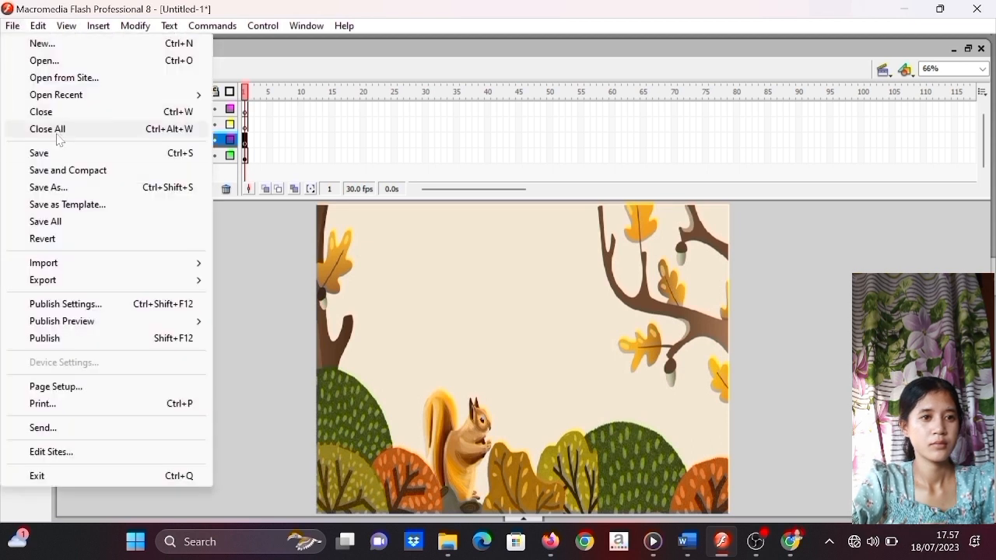
mouse_move(70, 262)
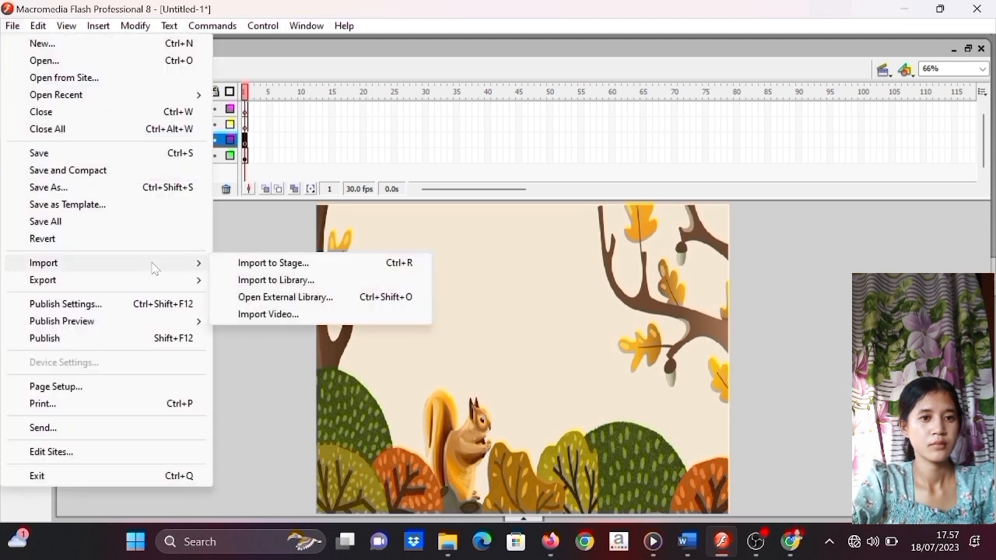
left_click(263, 266)
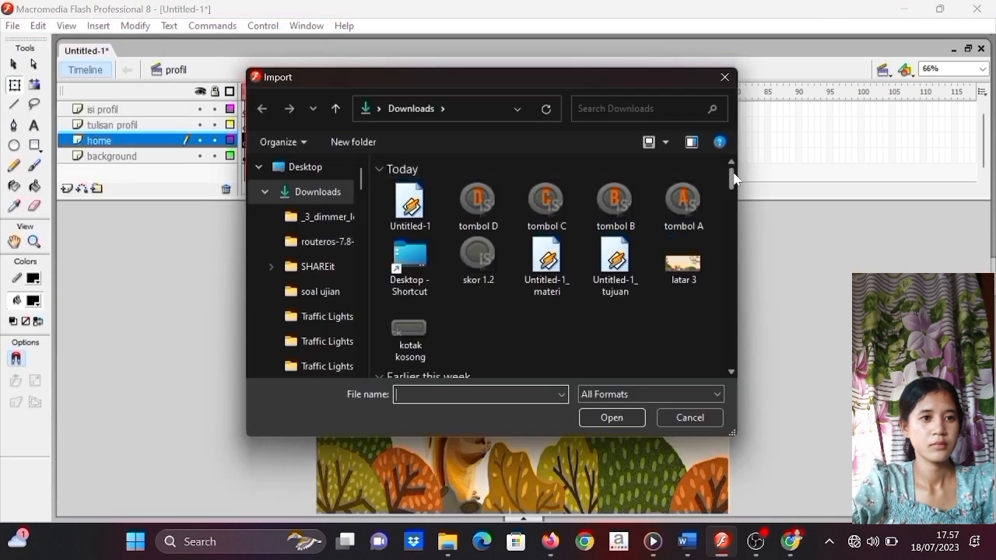
left_click(732, 200)
left_click(567, 213)
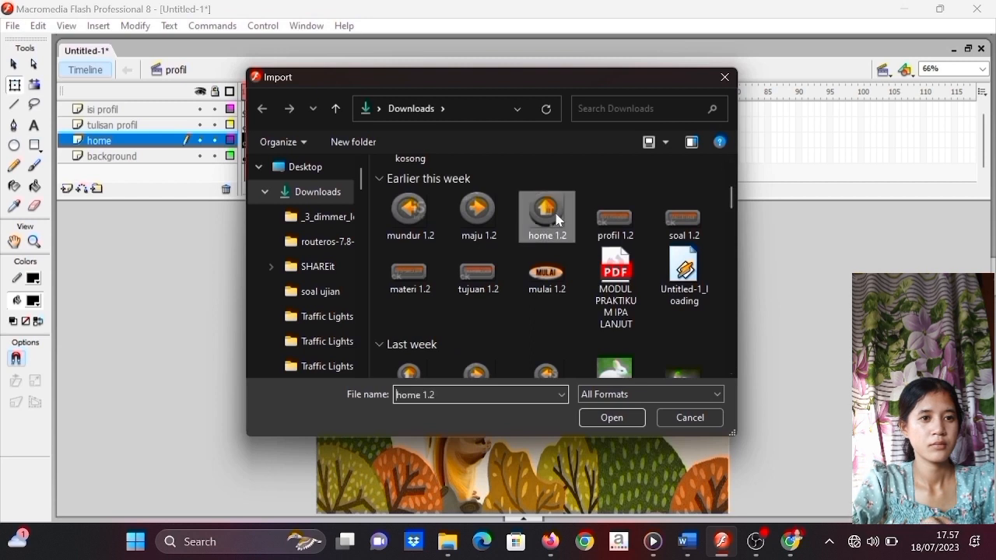
left_click(610, 416)
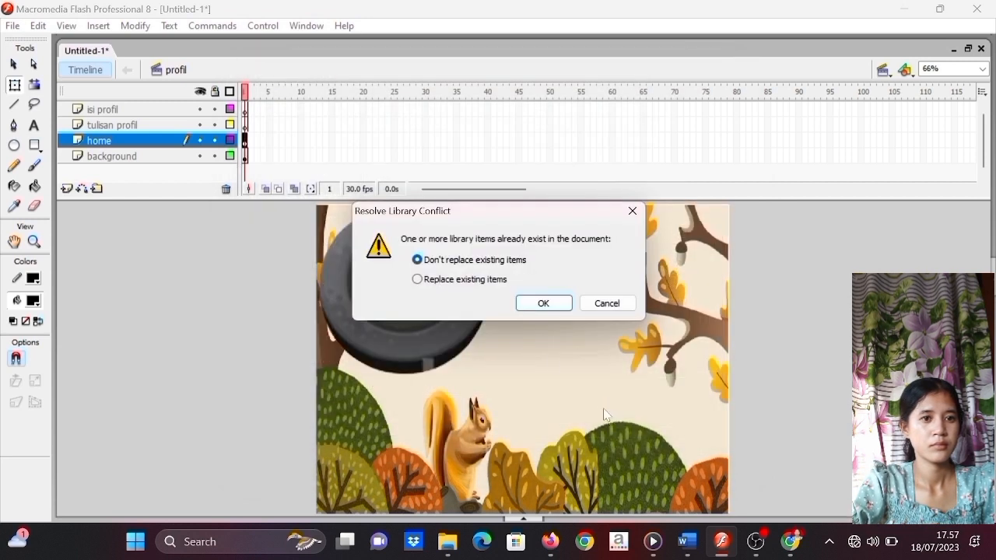
left_click(544, 303)
left_click(401, 313)
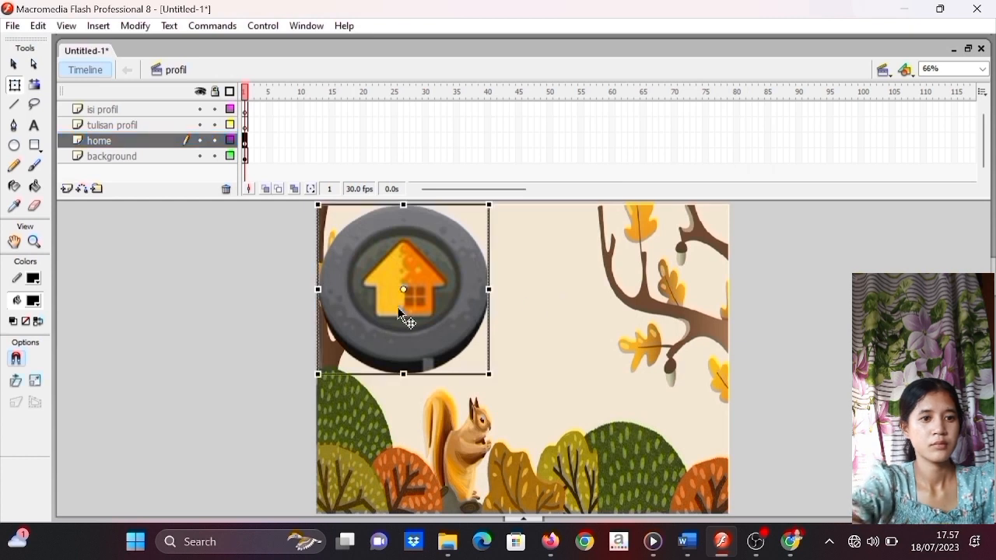
left_click_drag(318, 375, 377, 269)
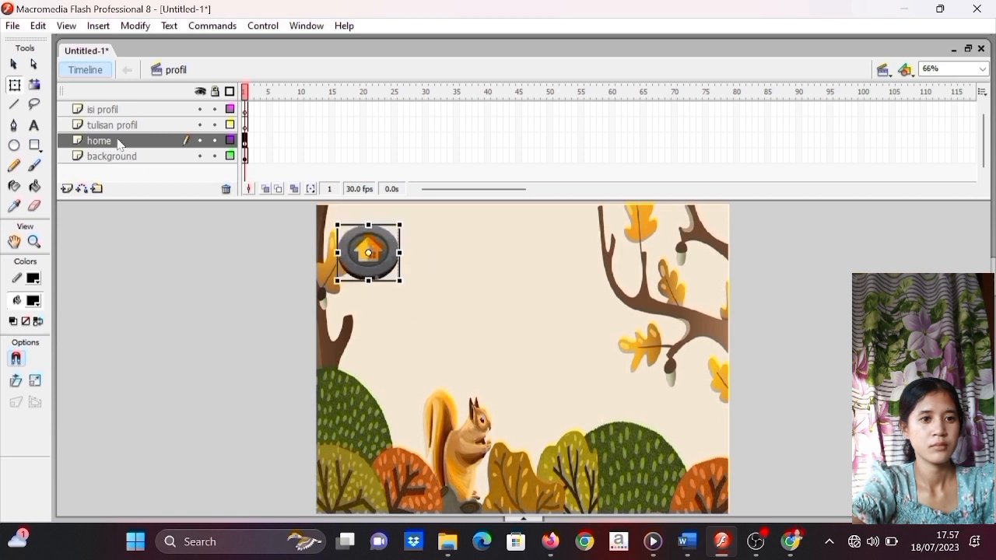
- Import the profil 1.2 image from Downloads onto the stage in the tulisan profil layer
left_click(173, 126)
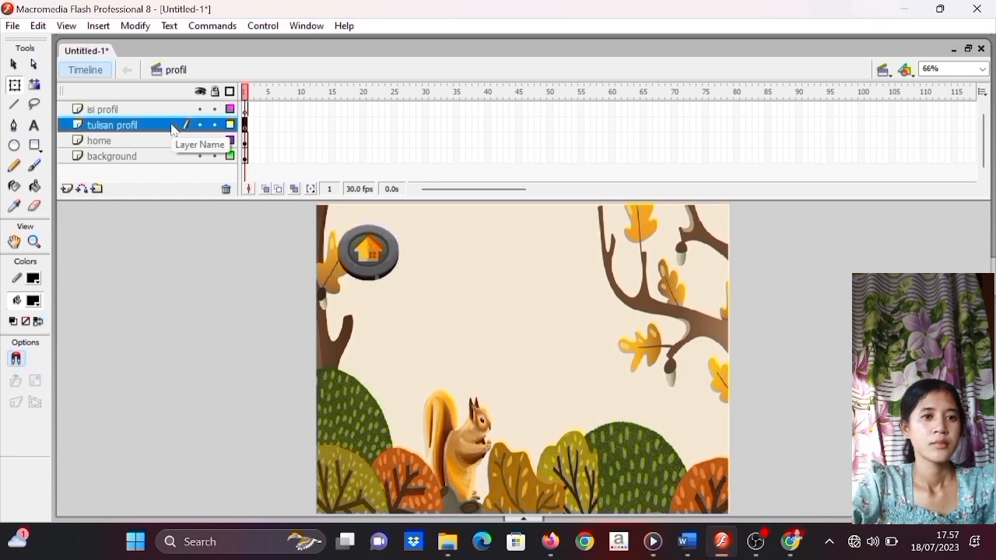
left_click(12, 28)
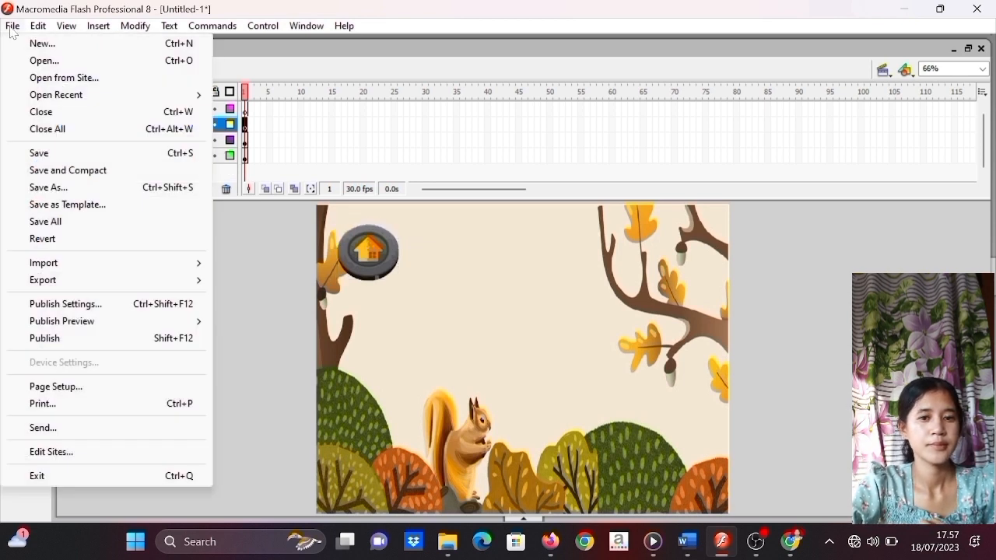
mouse_move(93, 267)
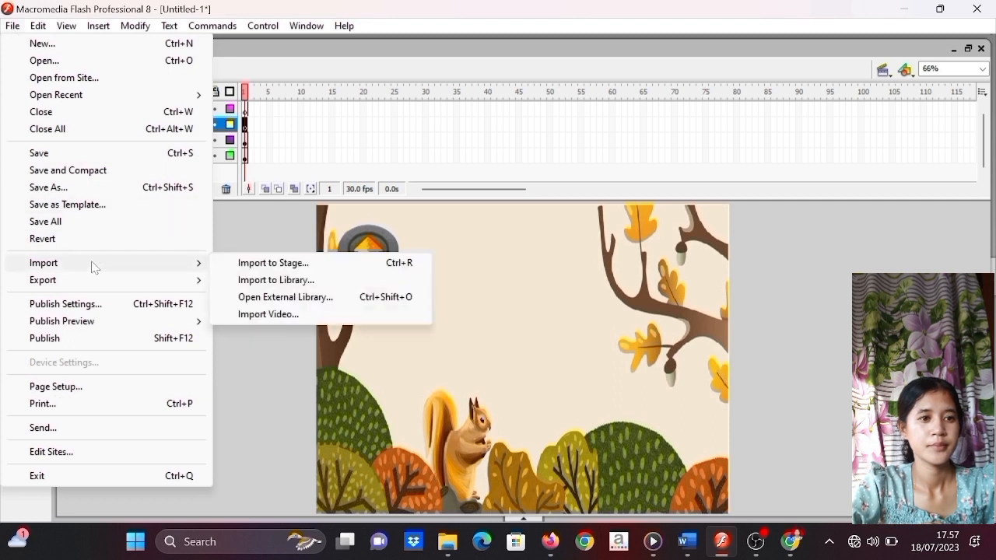
left_click(247, 265)
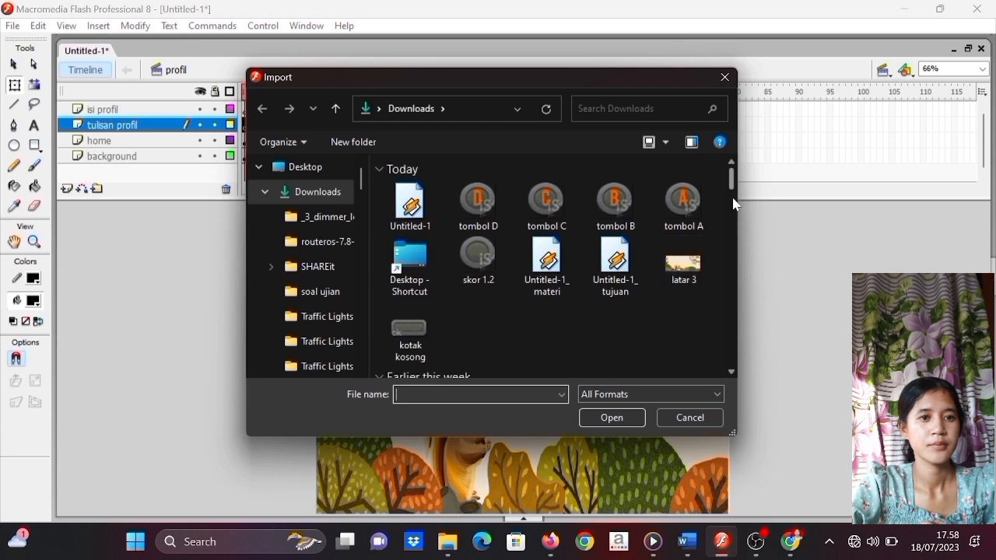
left_click_drag(732, 187, 736, 216)
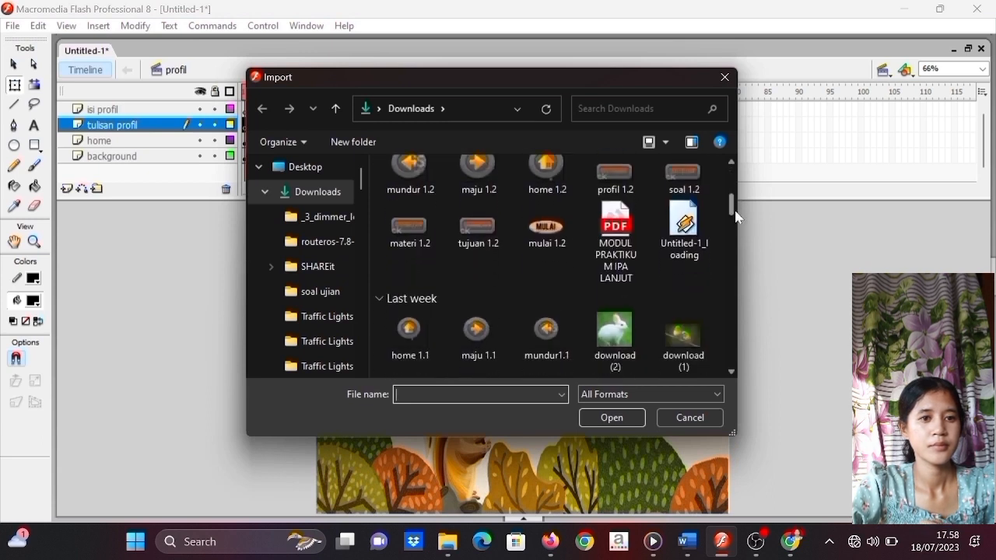
left_click(613, 175)
left_click(609, 420)
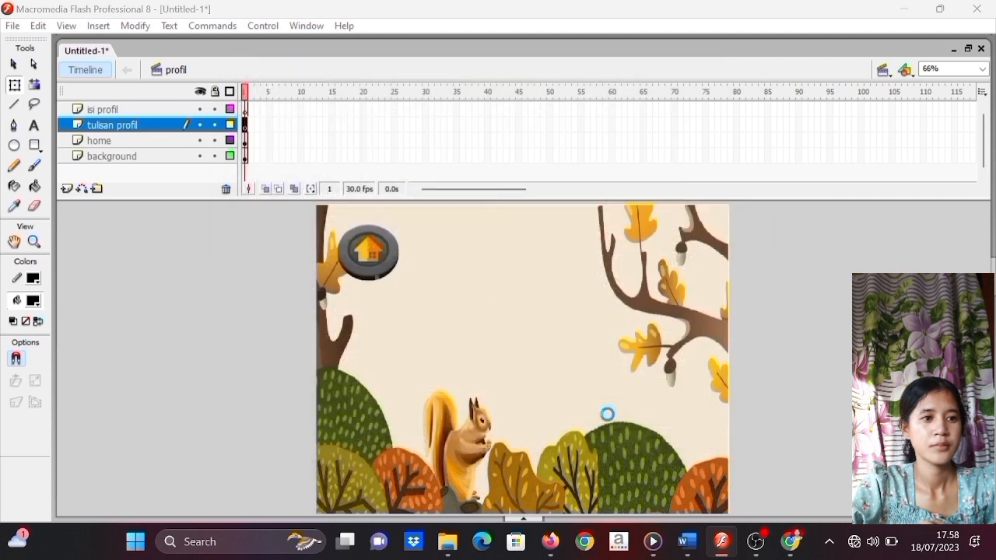
left_click(549, 304)
- Move the Profil Pengembang image to the right of the home button and reduce its height
left_click(464, 269)
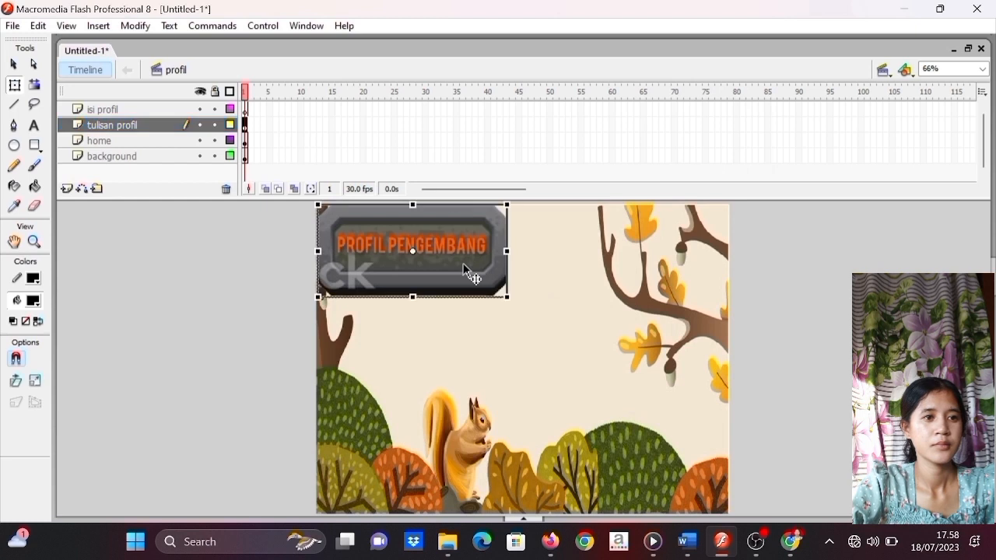
left_click_drag(464, 269, 569, 284)
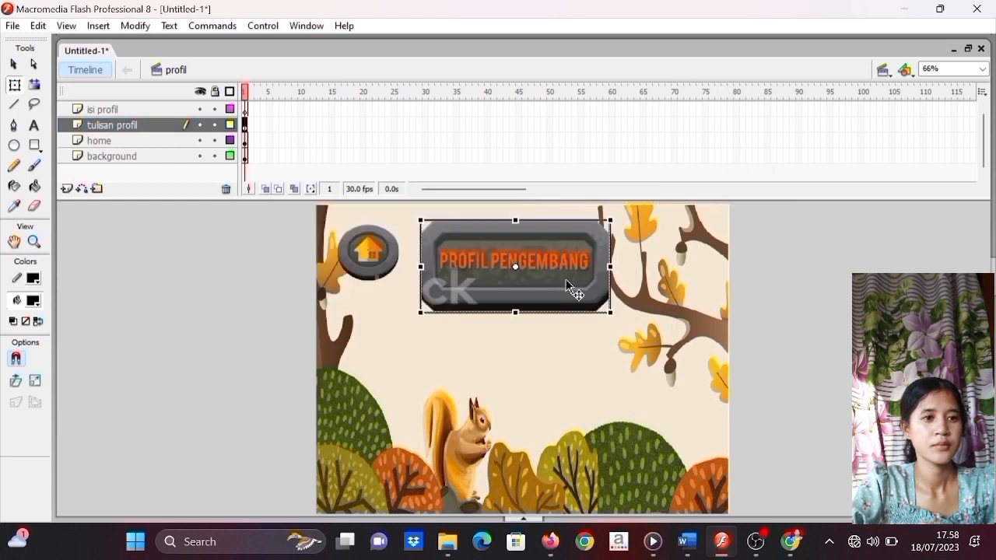
left_click_drag(611, 313, 585, 274)
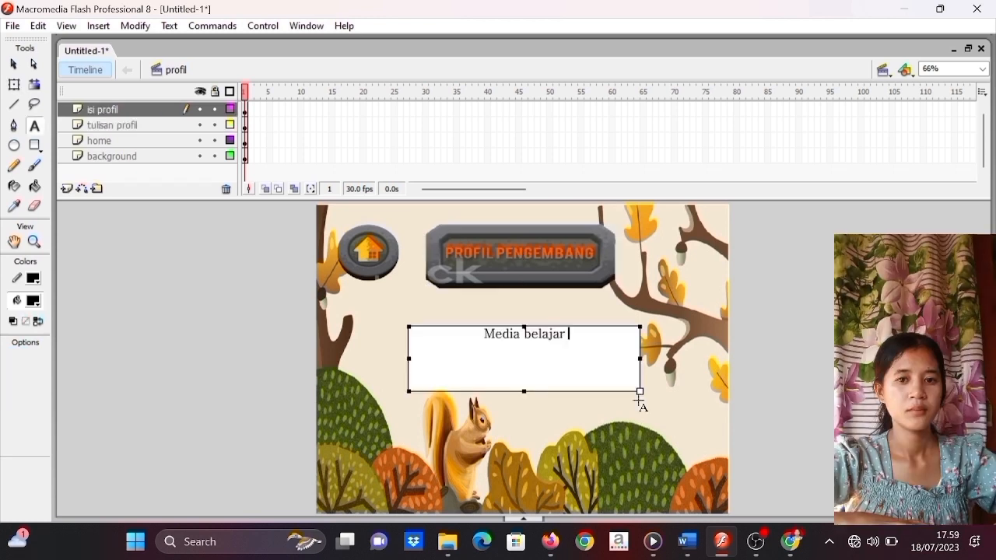
- Complete the profile text as "Media belajar IPA berbasis makromedia flash 8 oleh" plus the developer's name, with contact e-mail and phone lines below
type("IPA")
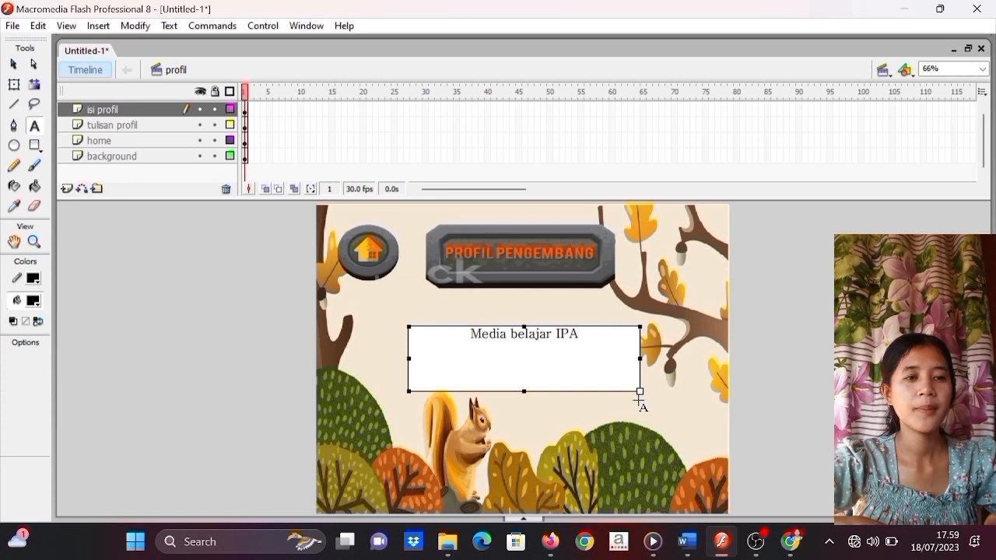
type(" b")
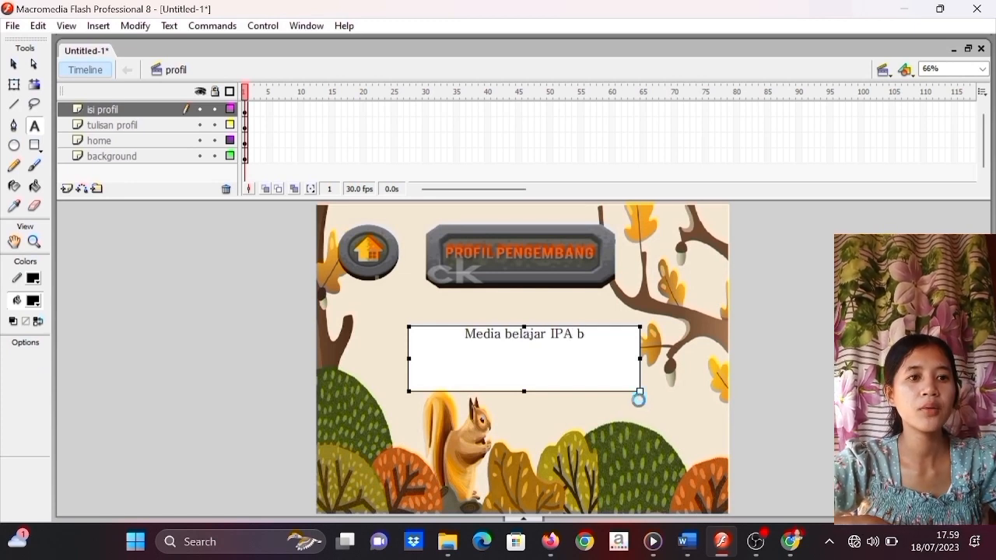
type("erbasis")
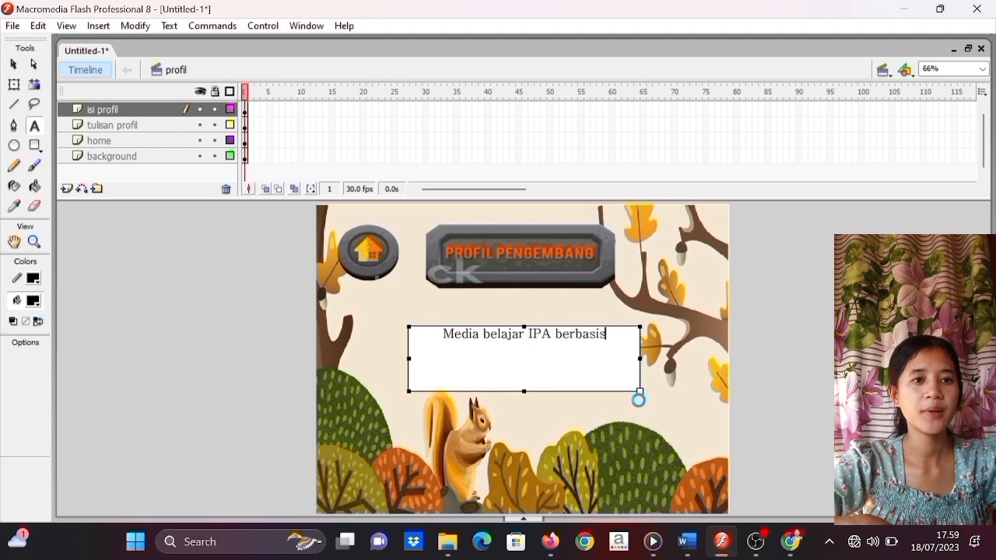
type(" mk")
key("BackSpace")
type("a")
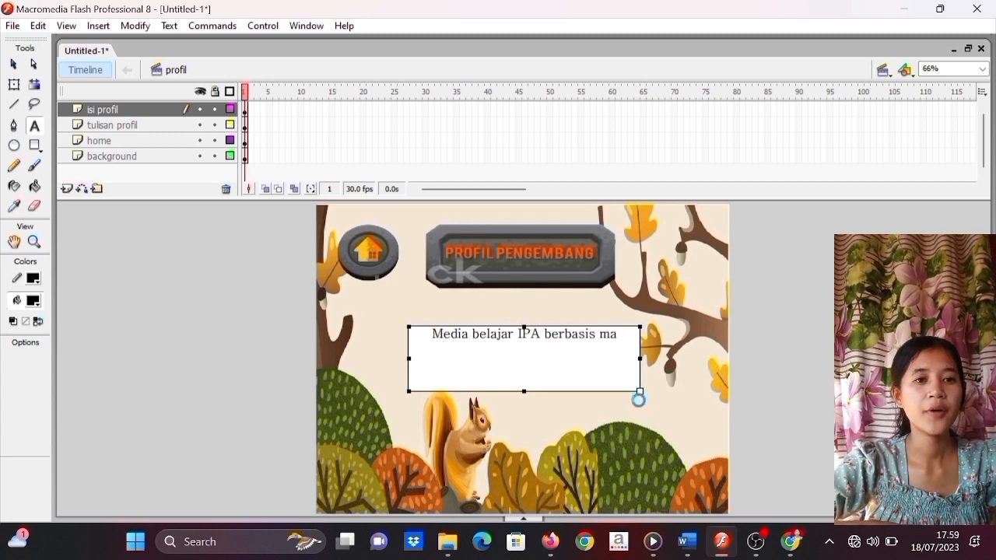
type("kromedia")
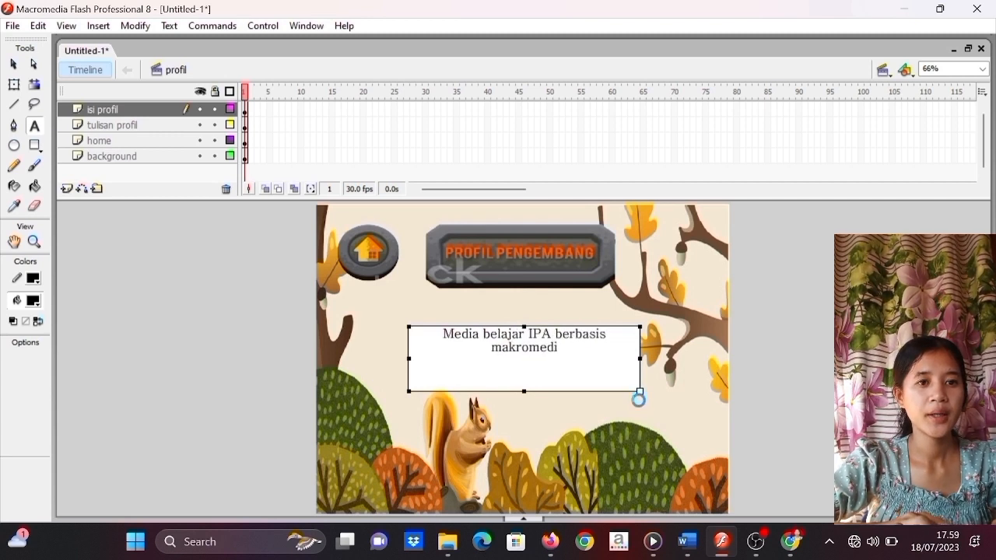
type(" flash 8 oleh stars")
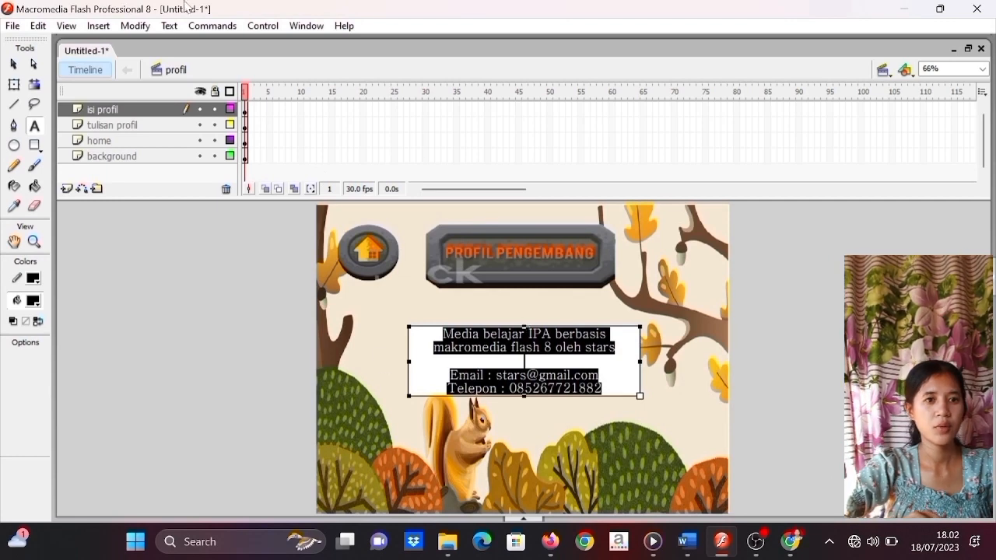
- Align all lines of the developer profile text to the left
left_click(170, 26)
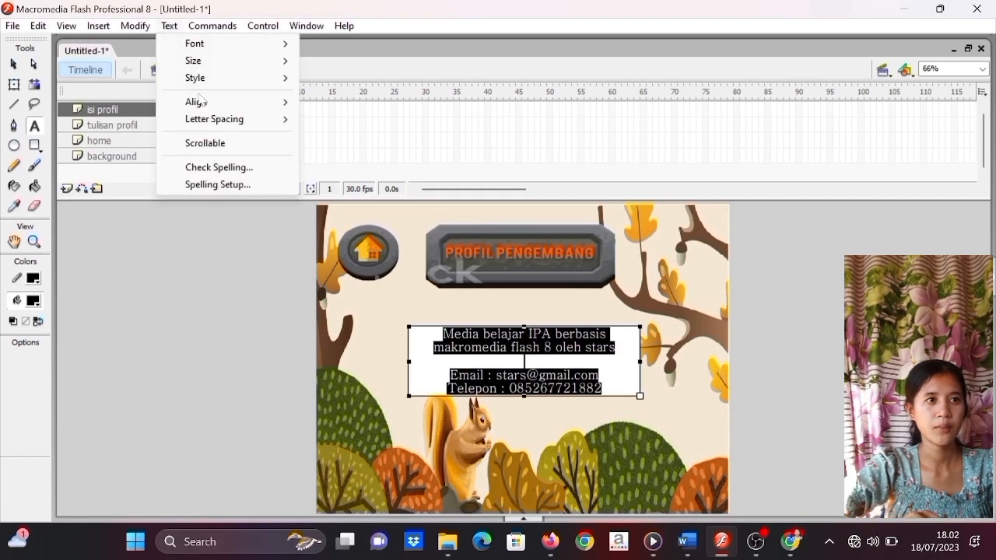
mouse_move(238, 105)
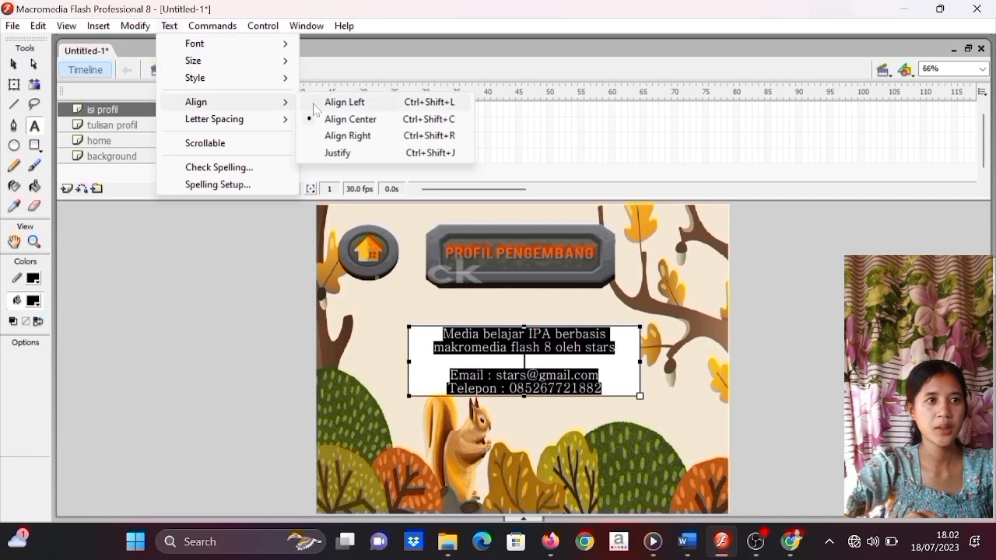
left_click(315, 109)
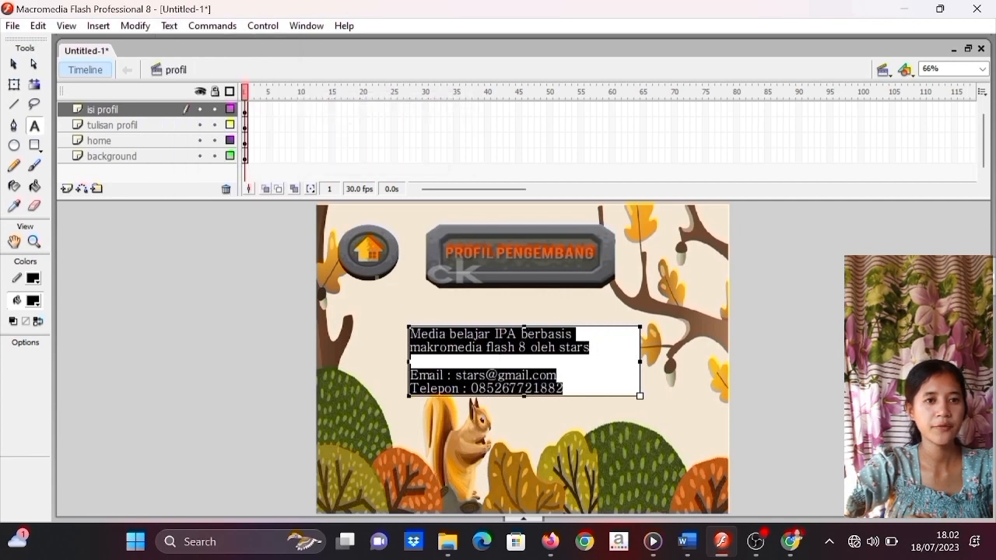
left_click(411, 361)
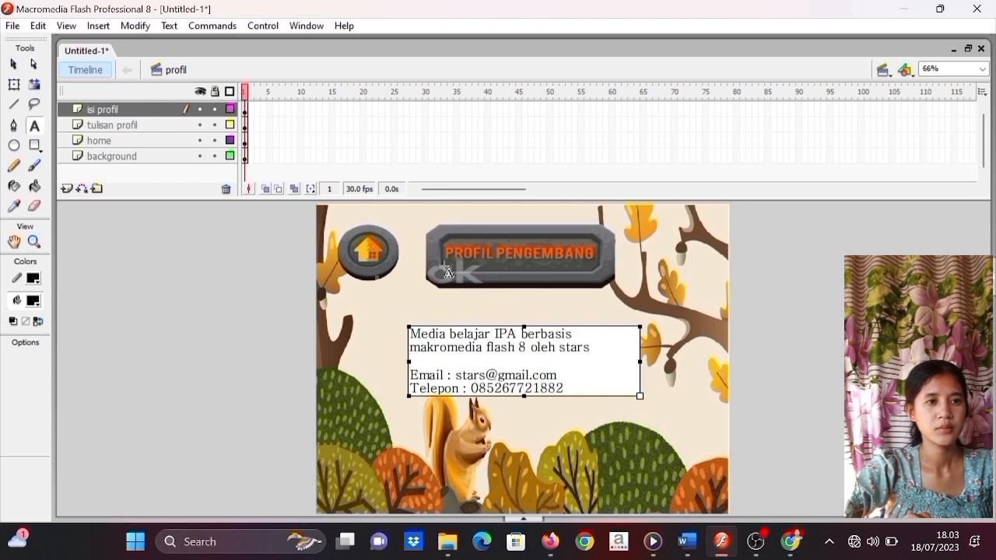
- Try to convert the home image on the home layer to a Button symbol named tombol home, and try tombol home 1
left_click(14, 87)
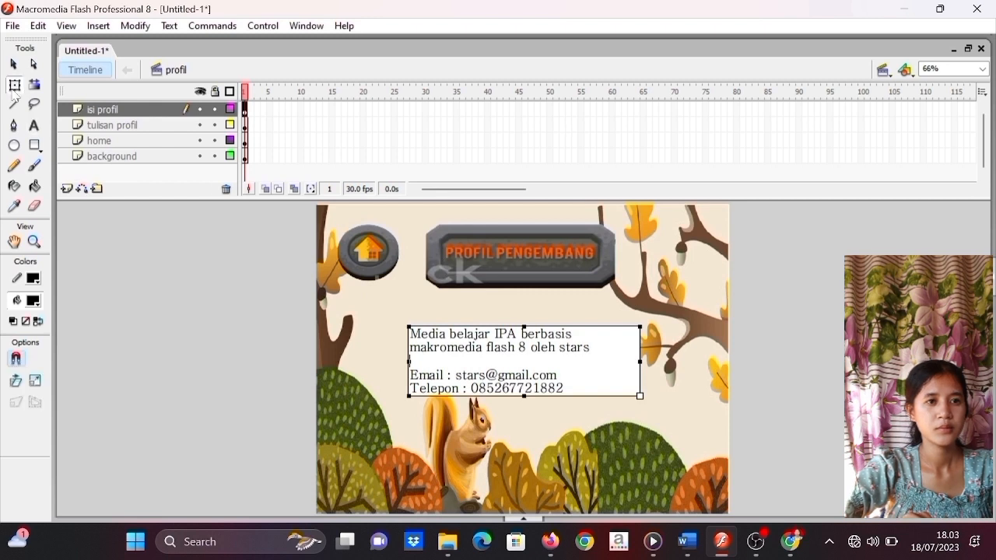
left_click(391, 267)
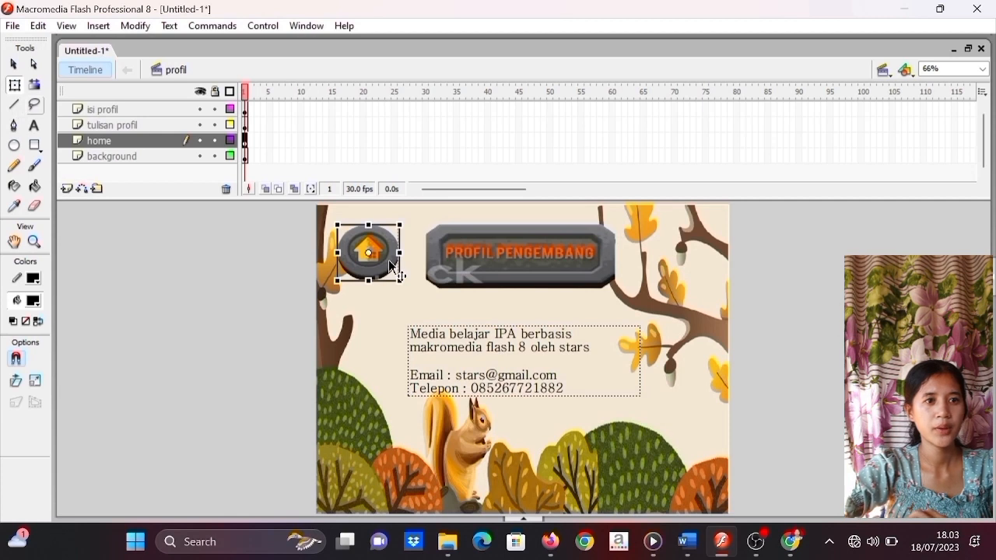
left_click(166, 142)
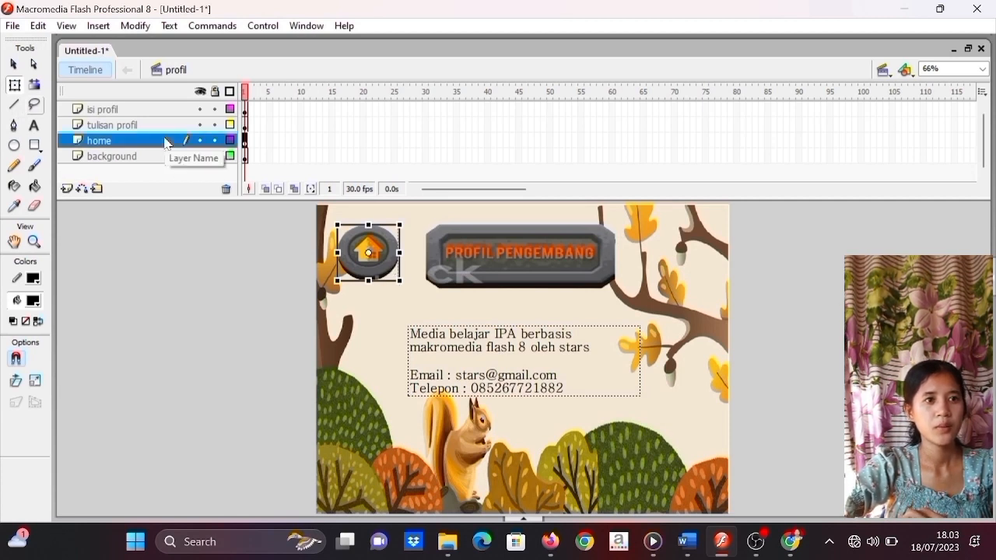
right_click(387, 255)
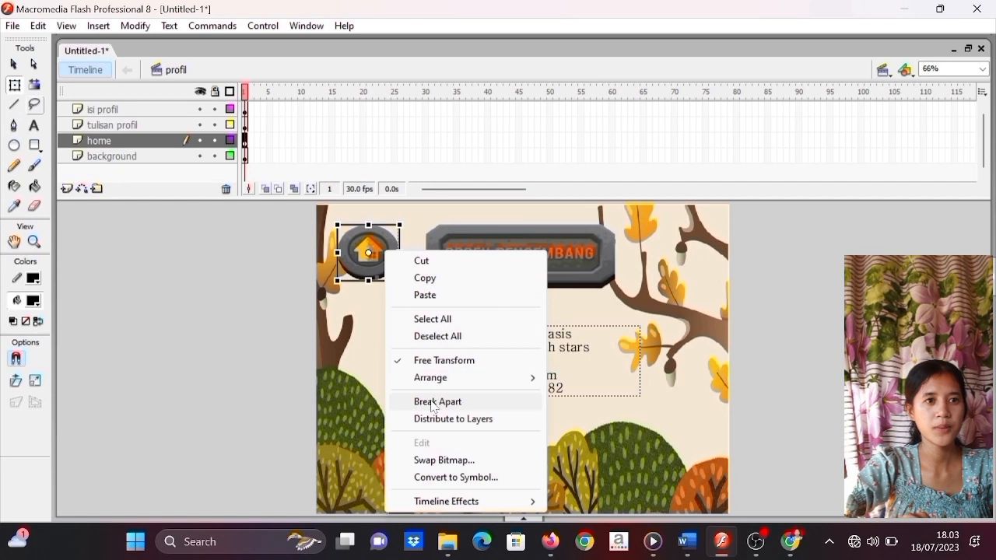
left_click(438, 478)
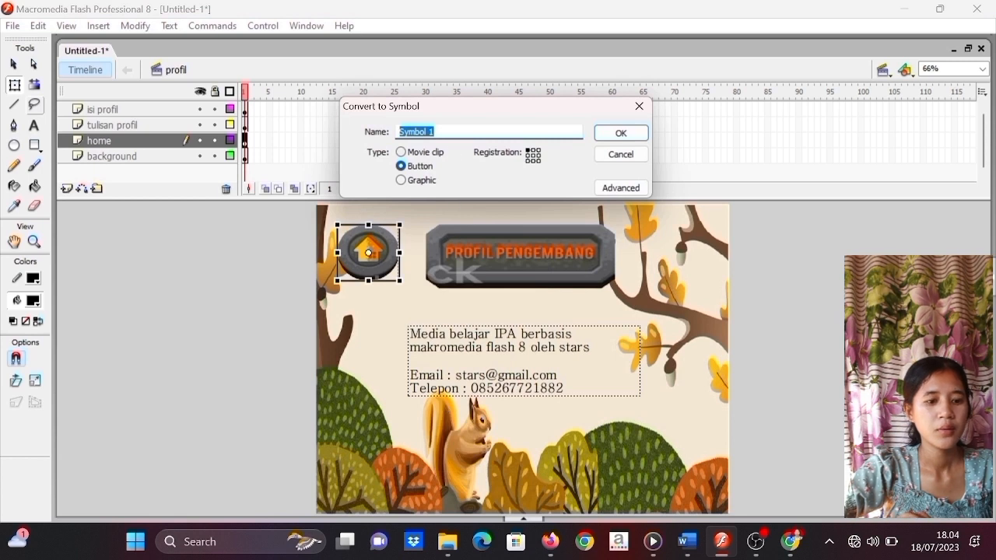
type("tombol")
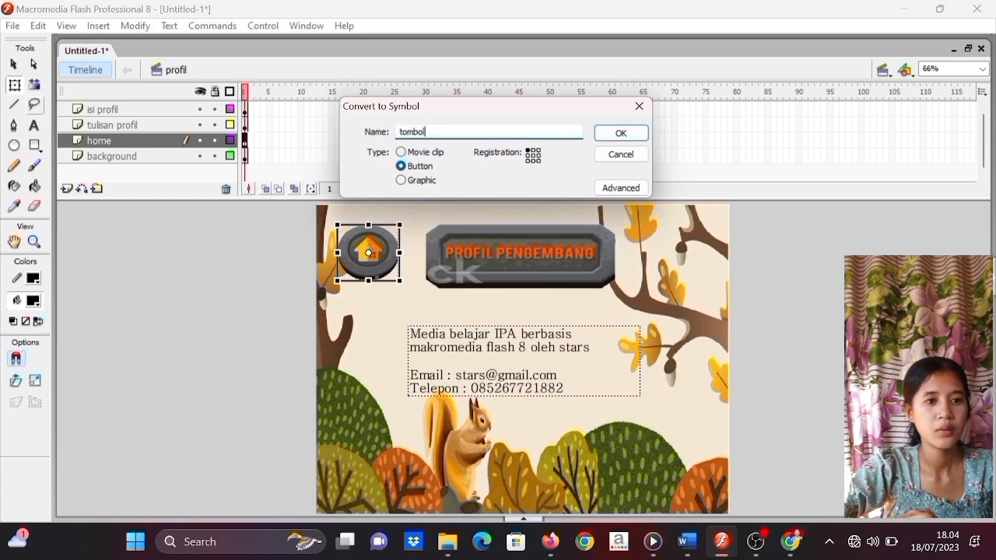
type(" home")
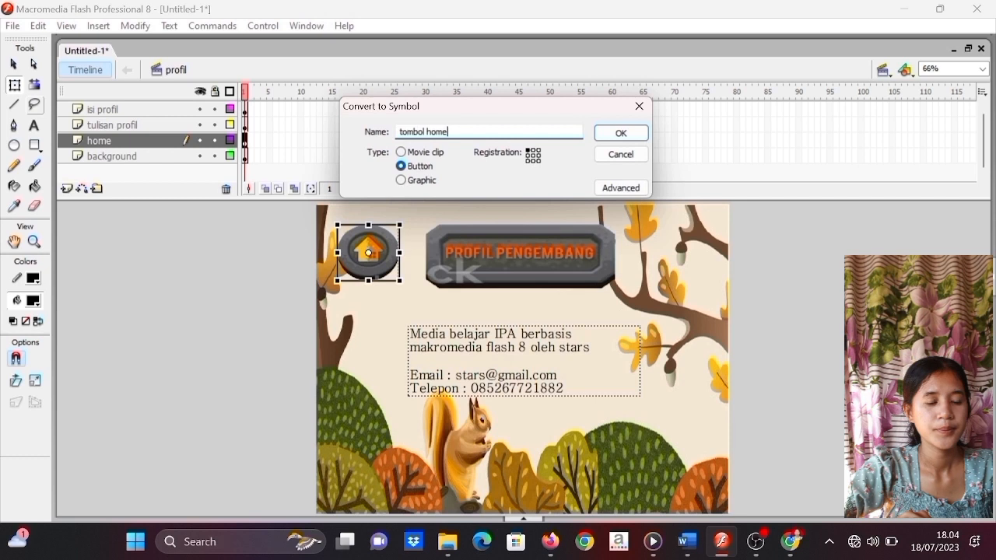
left_click(613, 137)
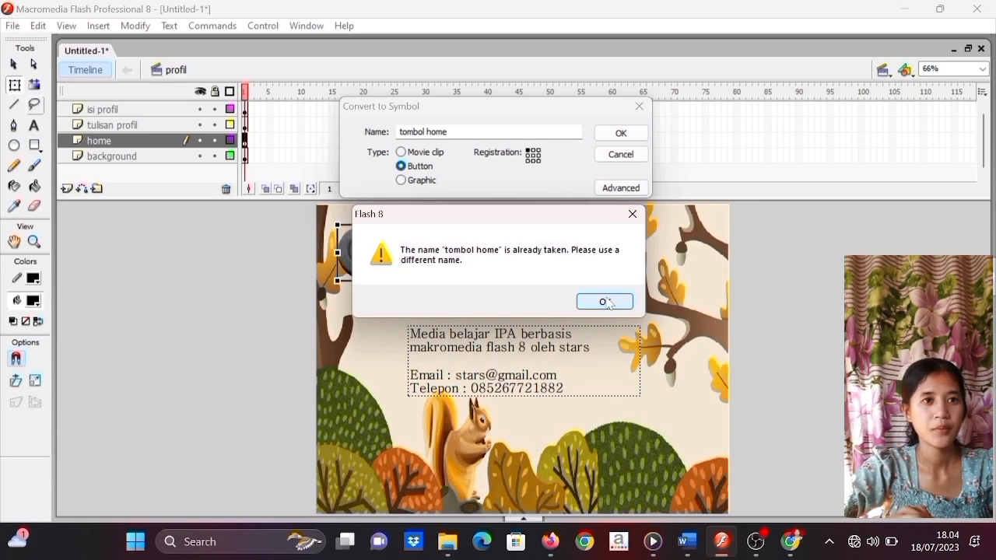
left_click(606, 302)
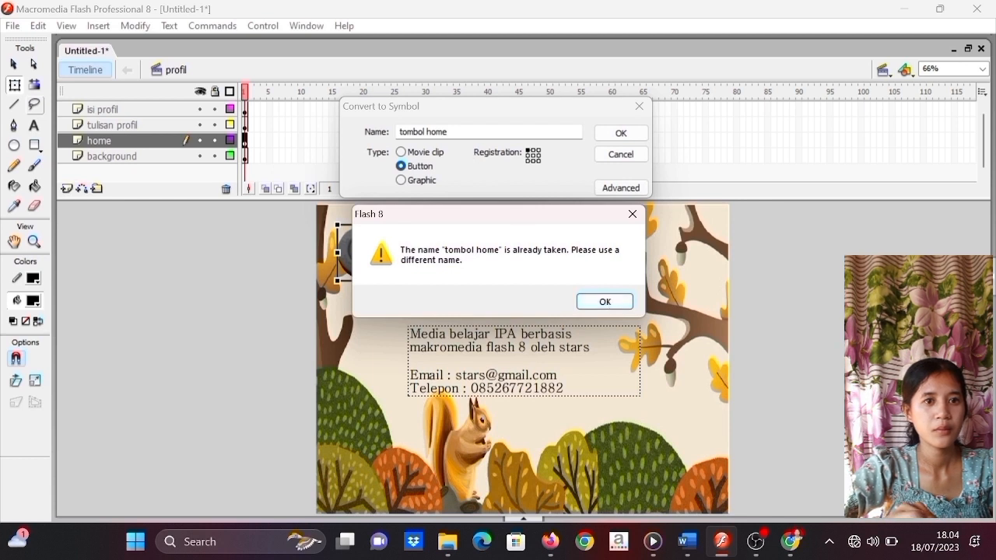
type("1")
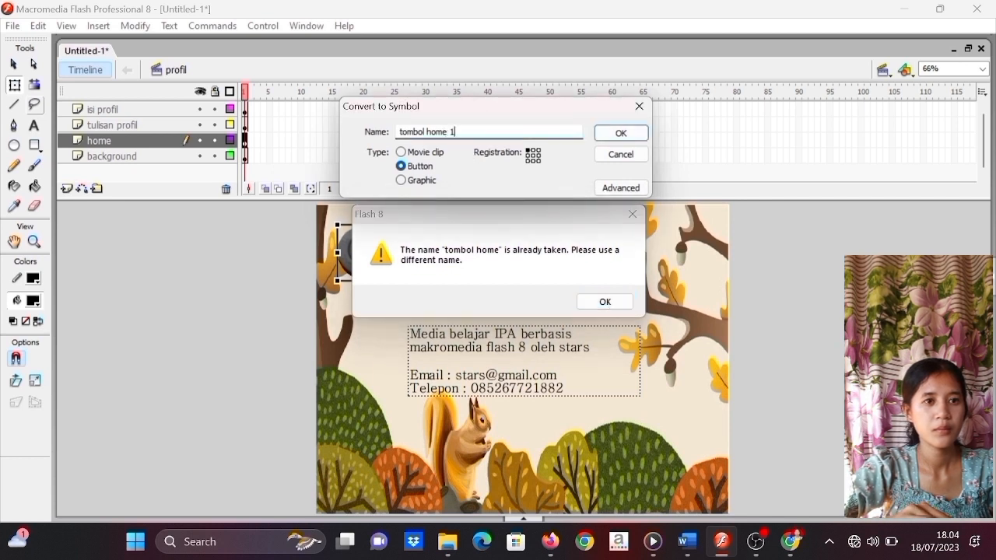
left_click(606, 134)
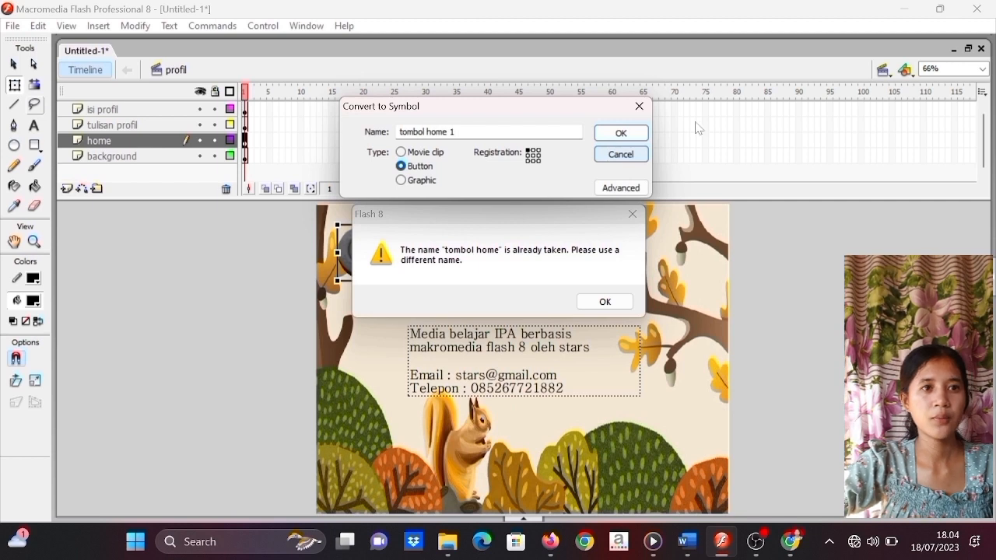
left_click(634, 215)
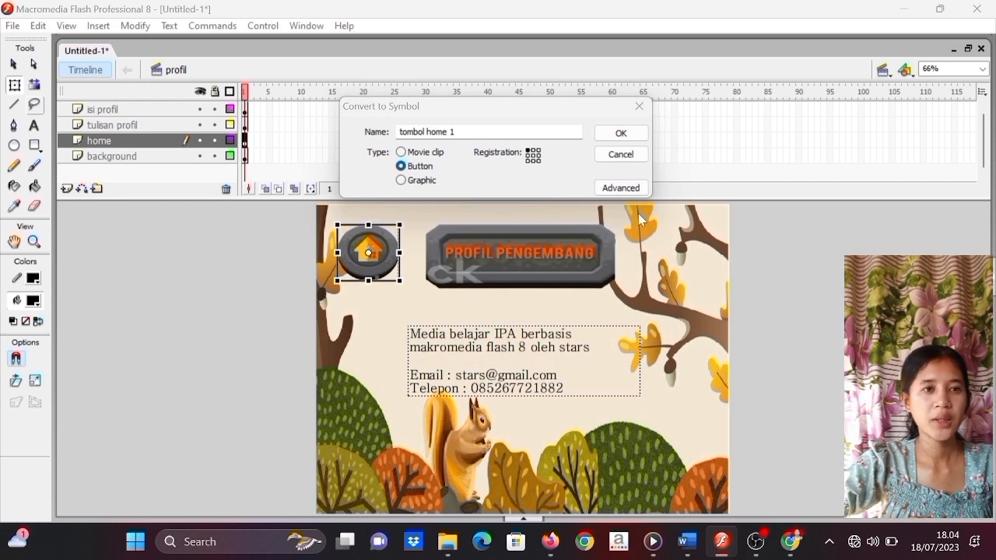
- Change the symbol name to tom. home and create the Button symbol
left_click(420, 133)
key("BackSpace")
key("BackSpace")
key("BackSpace")
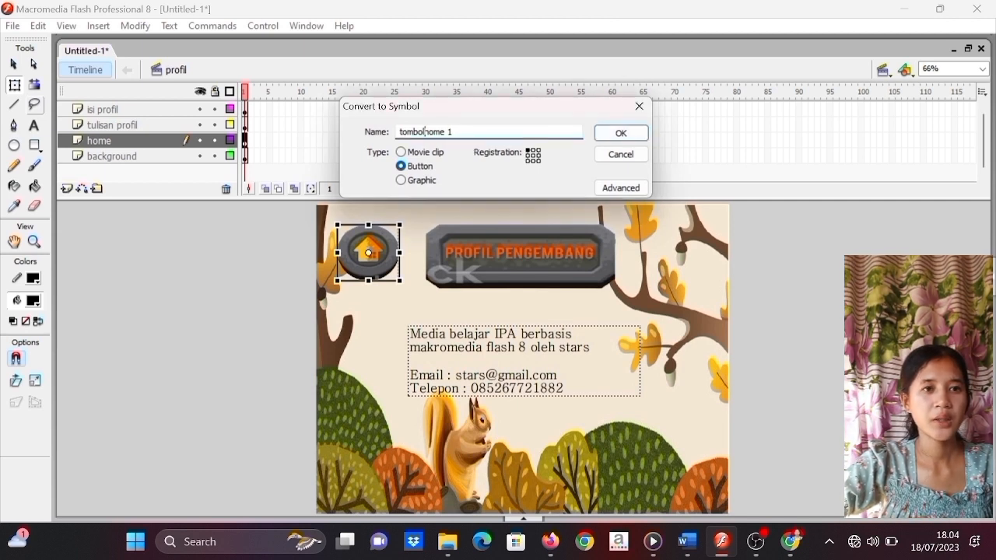
key("BackSpace")
type("_")
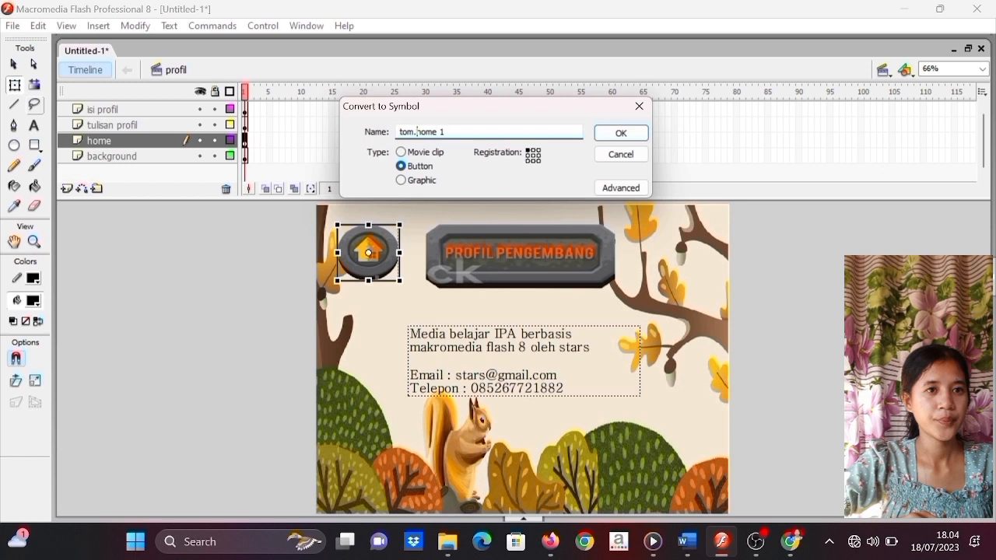
key("End")
key("BackSpace")
key("BackSpace")
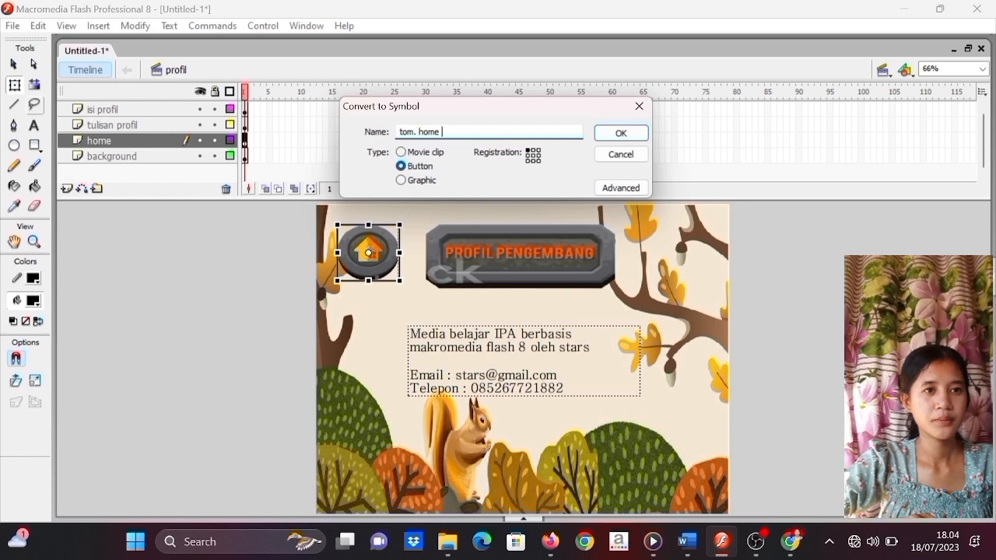
left_click(609, 135)
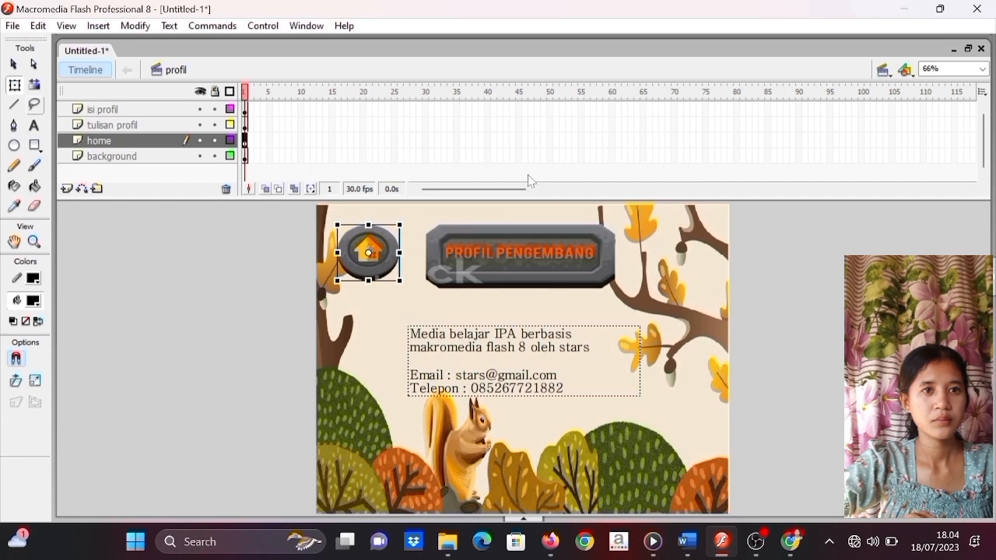
- Open the tom. home symbol for editing and insert keyframes in its Over and Down states
double_click(364, 263)
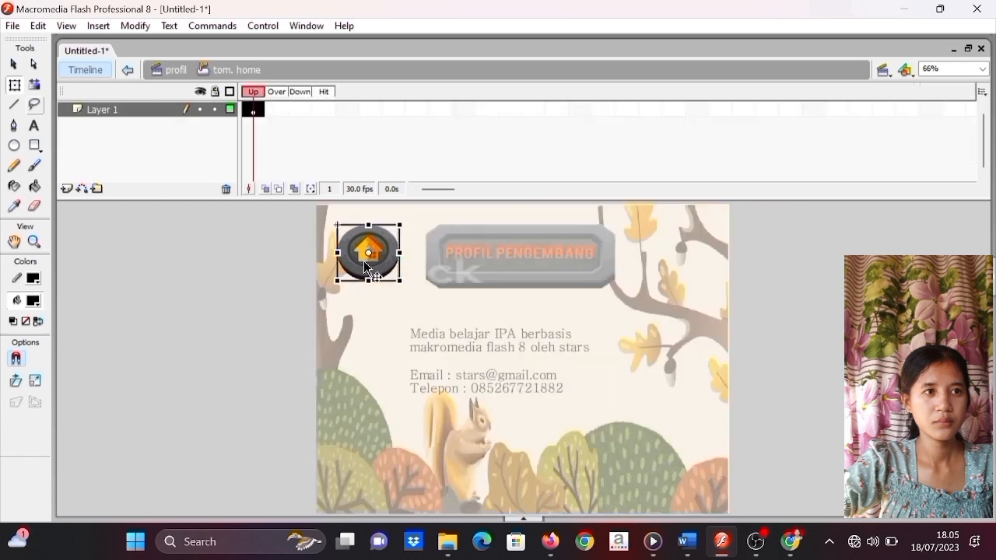
right_click(284, 110)
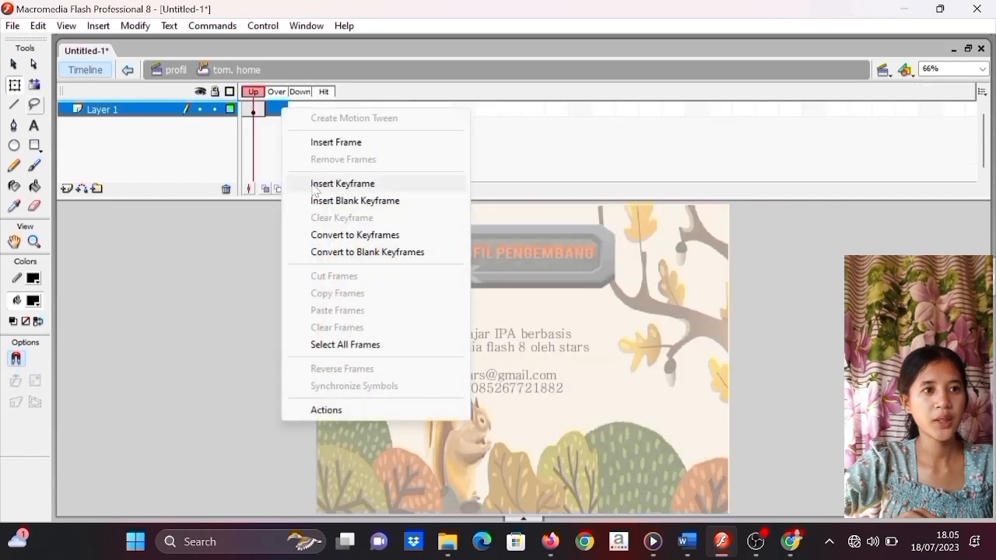
left_click(315, 187)
left_click(302, 111)
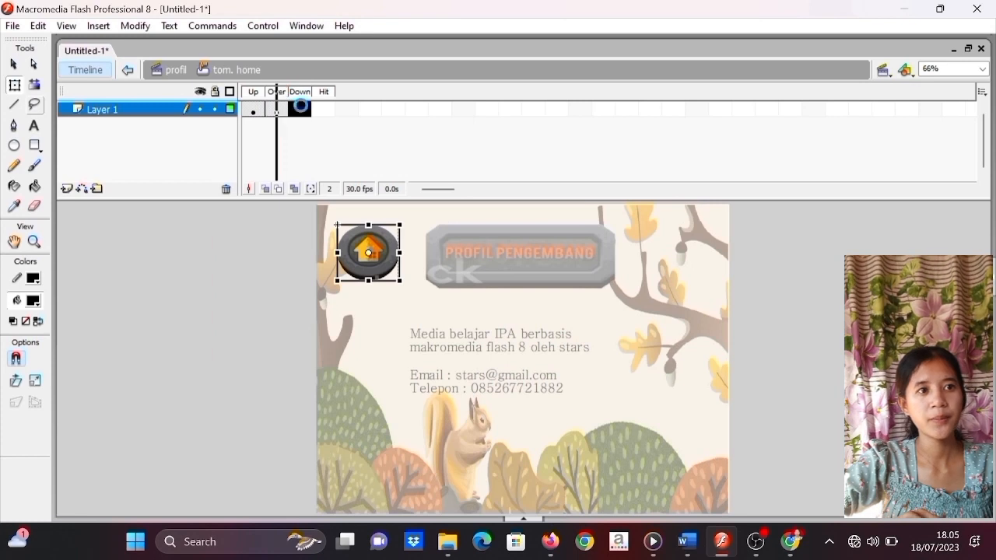
right_click(304, 111)
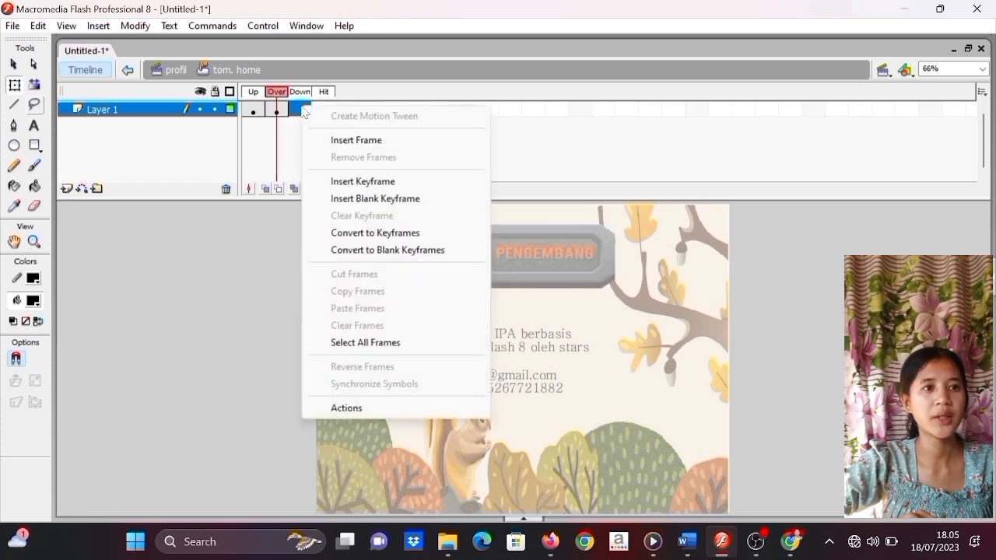
left_click(338, 182)
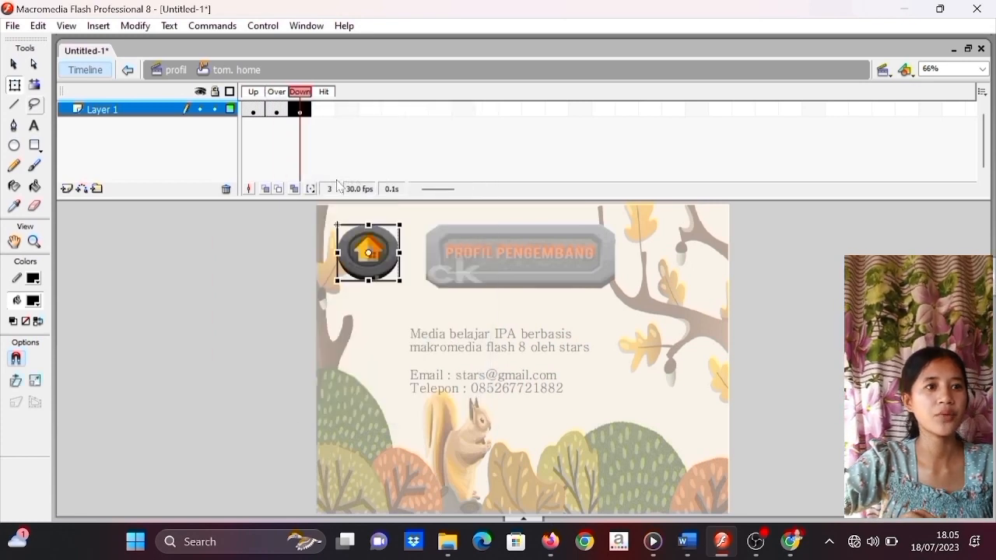
- Slightly enlarge the home image in the Over state and return to the profil scene
left_click(279, 110)
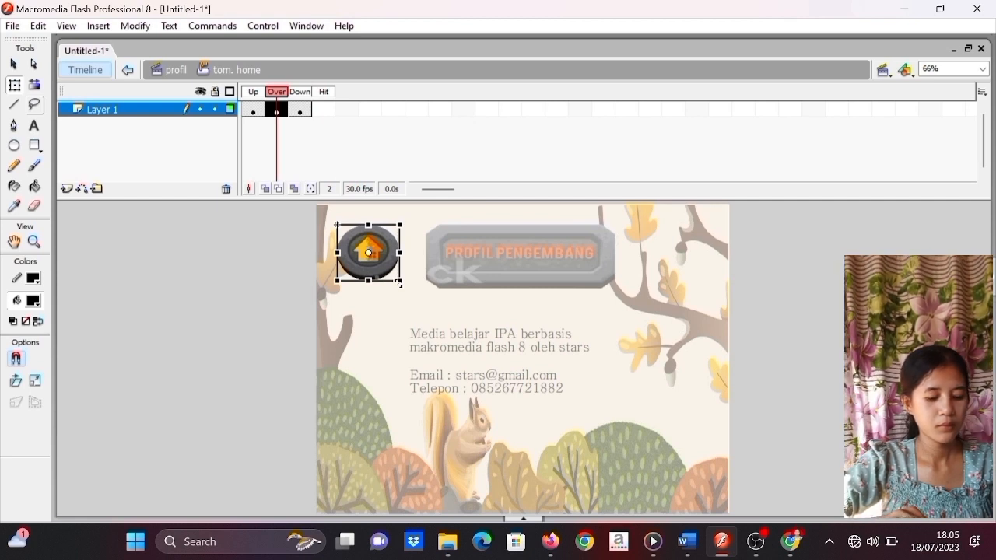
left_click_drag(401, 285, 406, 293)
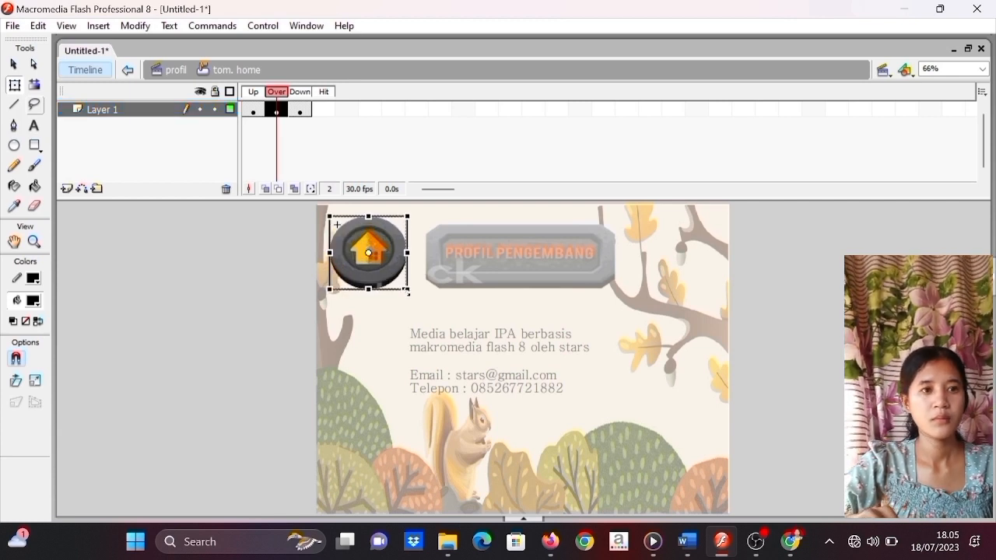
double_click(274, 270)
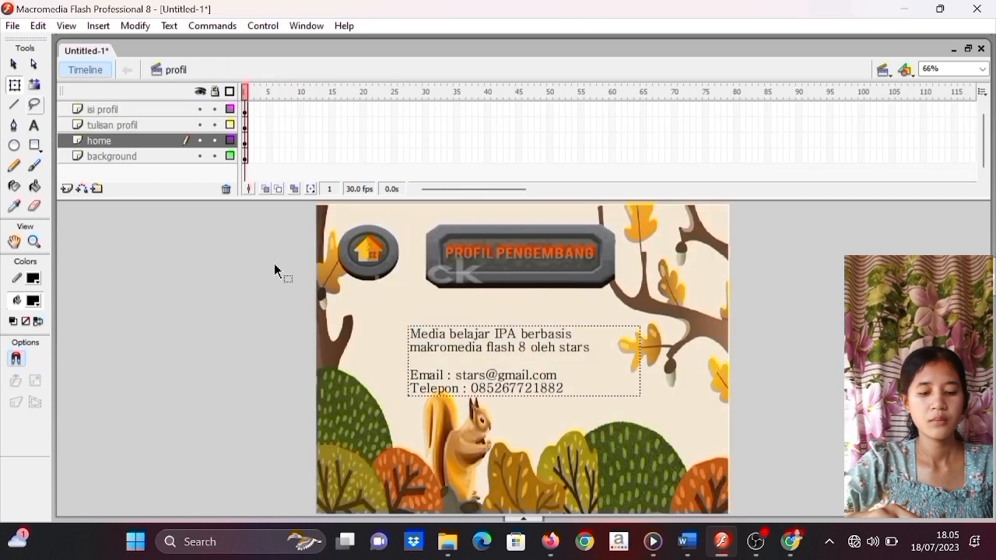
- Add an on (release) handler to the home button instance using Script Assist in its actions
left_click(366, 262)
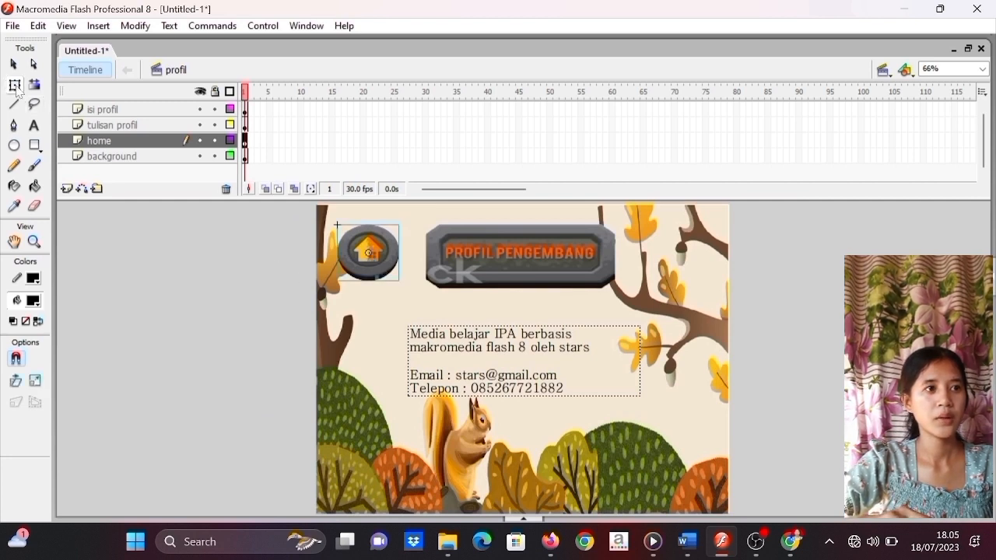
left_click(16, 87)
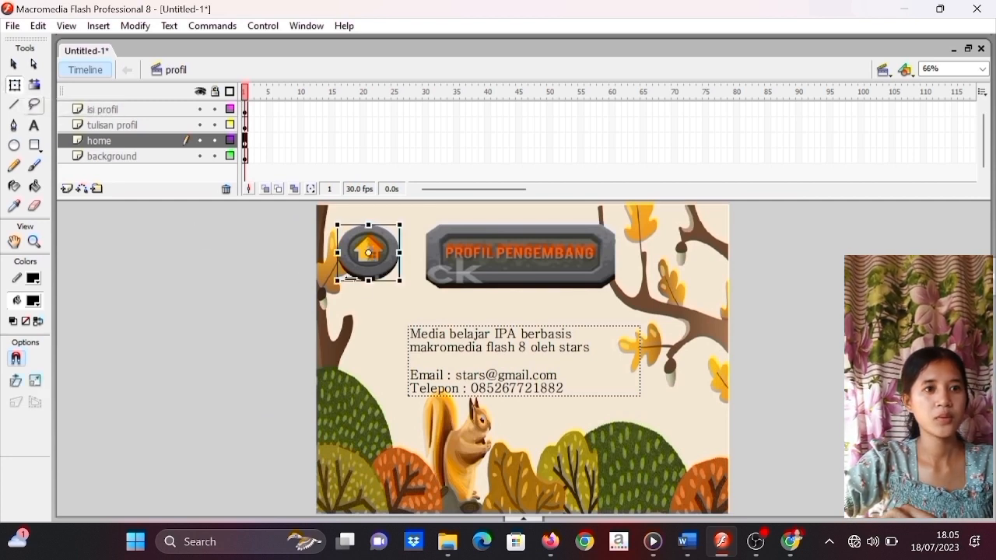
right_click(371, 257)
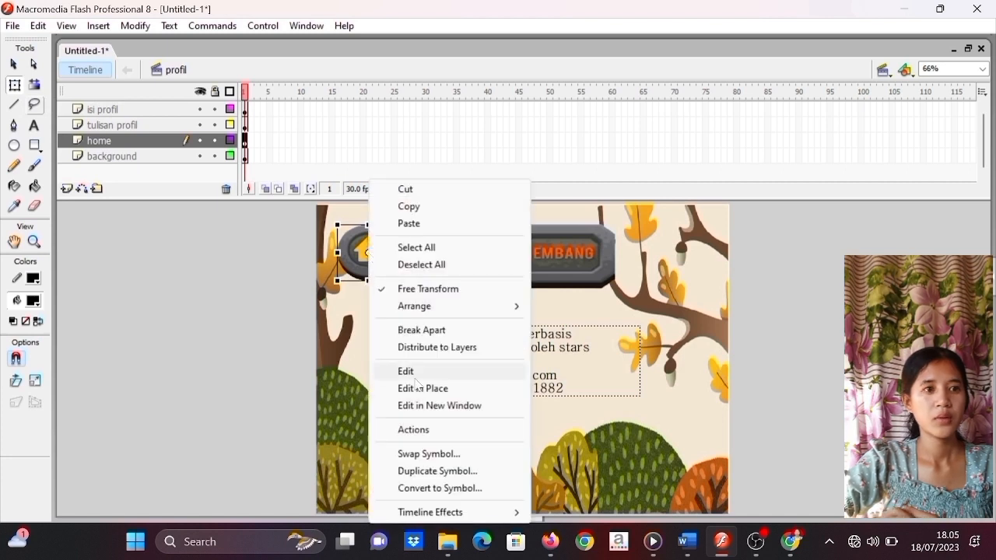
left_click(422, 429)
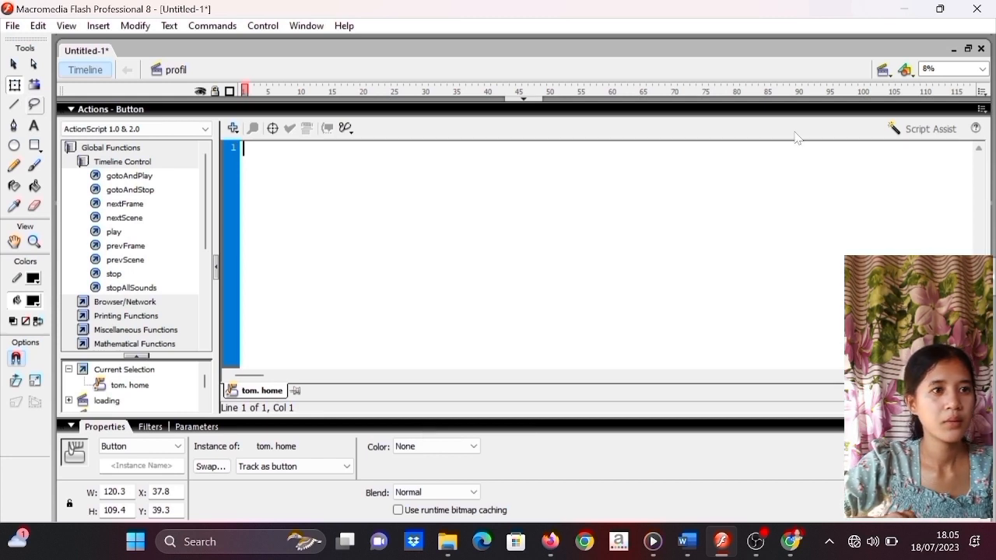
left_click(926, 129)
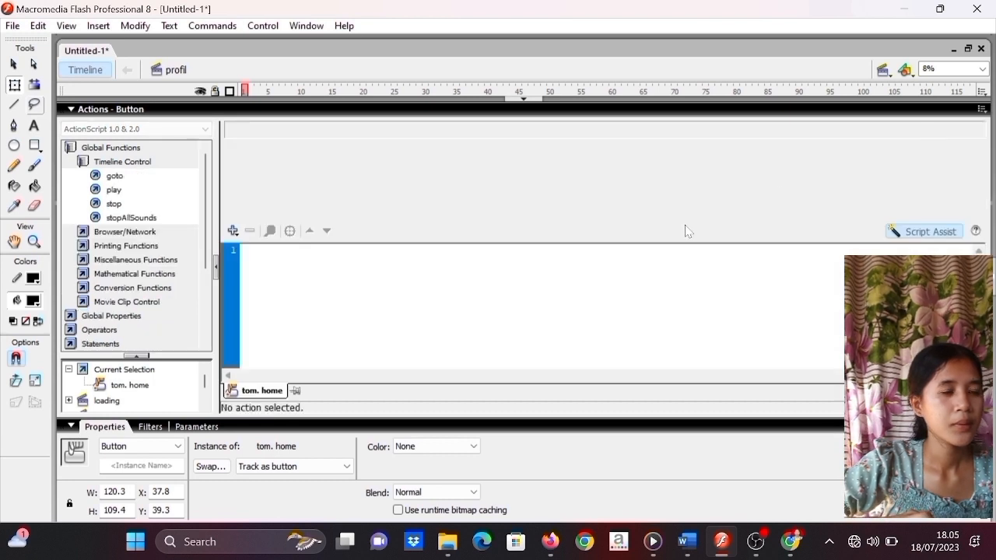
left_click(233, 230)
mouse_move(274, 255)
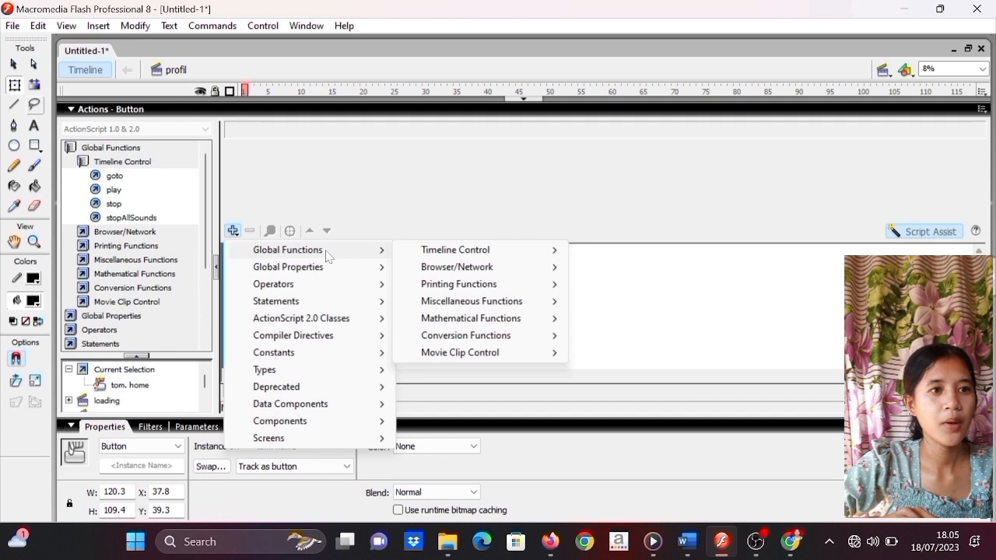
mouse_move(454, 352)
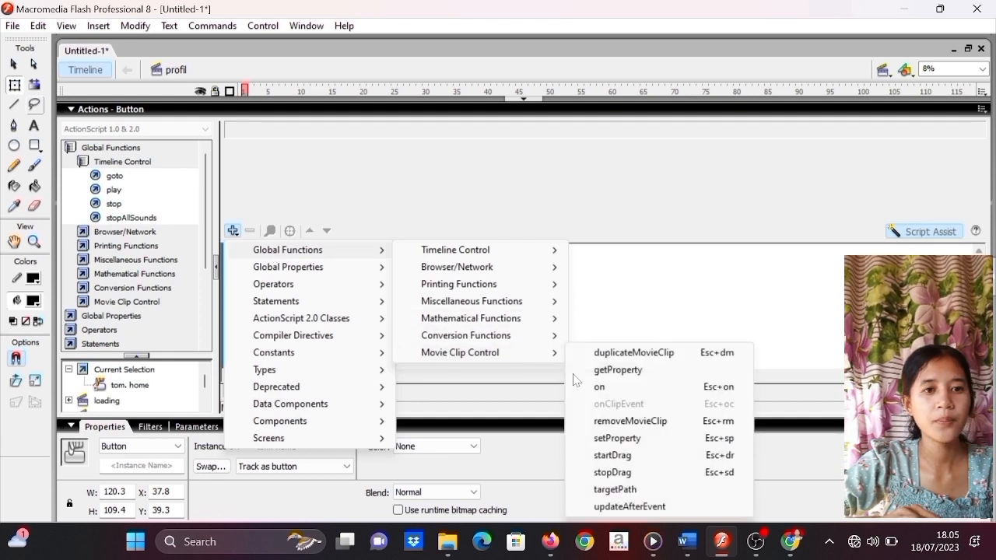
left_click(613, 387)
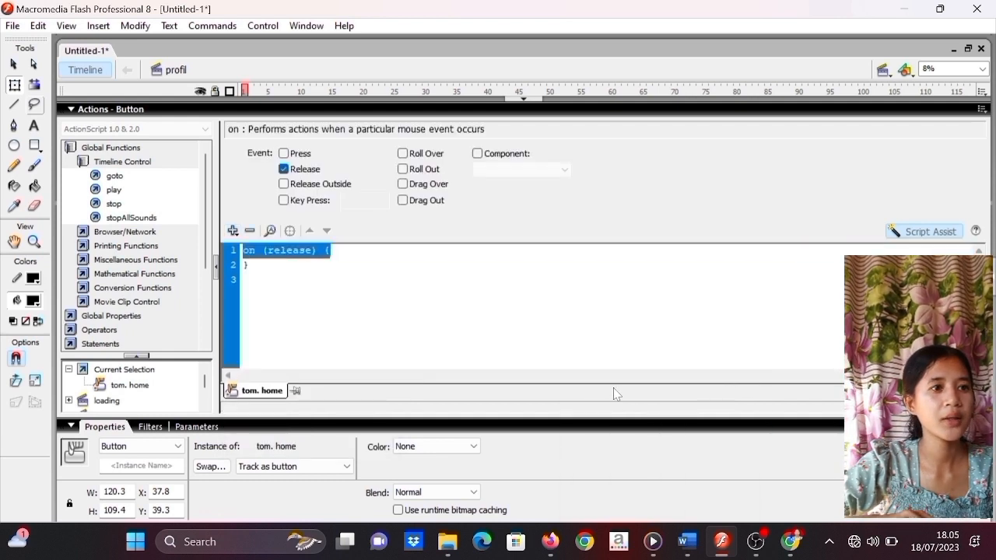
- Add a Go to and stop action inside the release handler, targeting frame 1 of the menu scene, and close the script editor
double_click(154, 179)
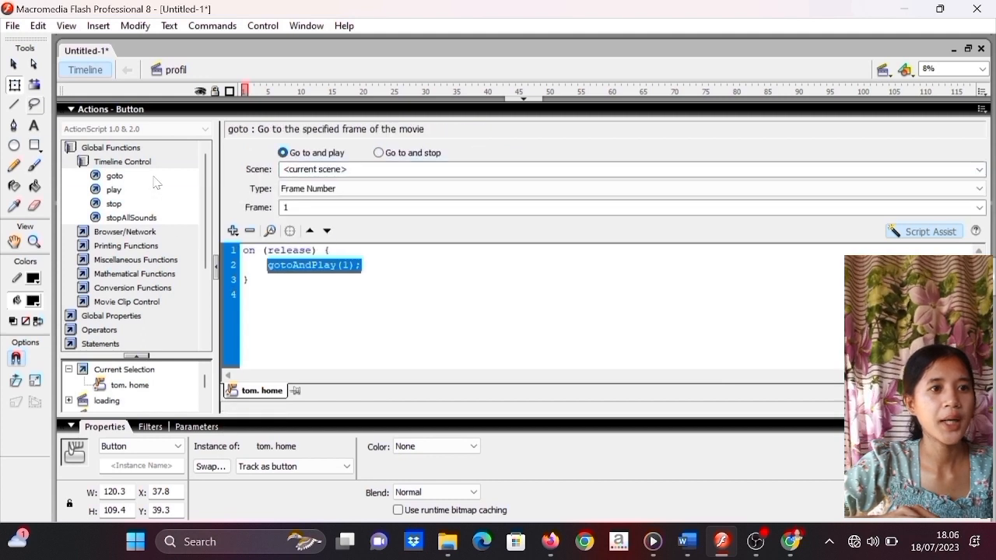
left_click(379, 153)
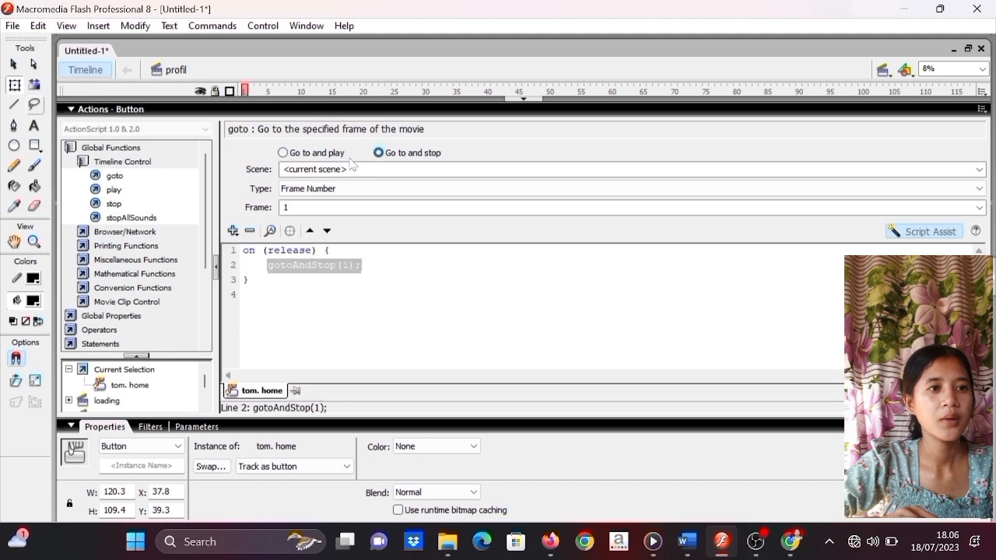
left_click(980, 170)
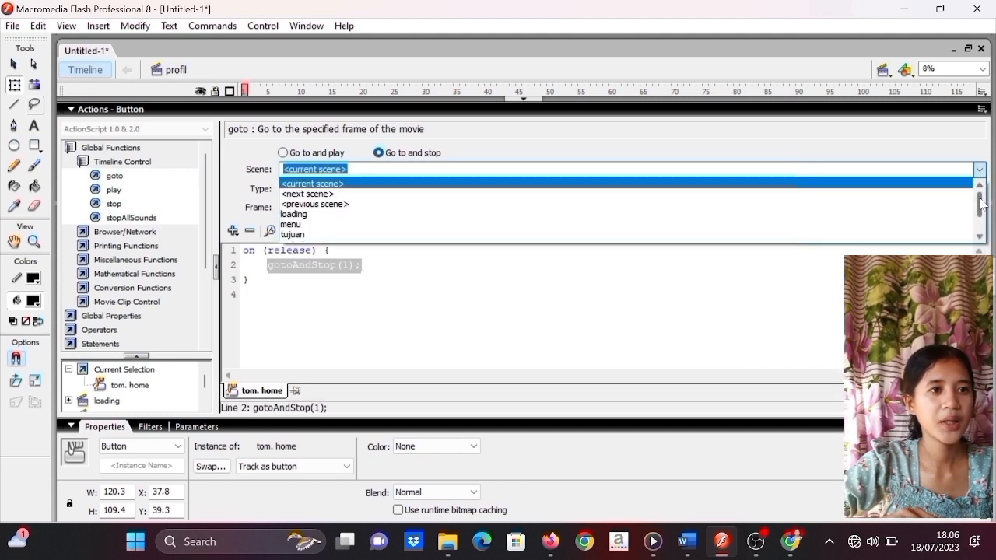
left_click(418, 225)
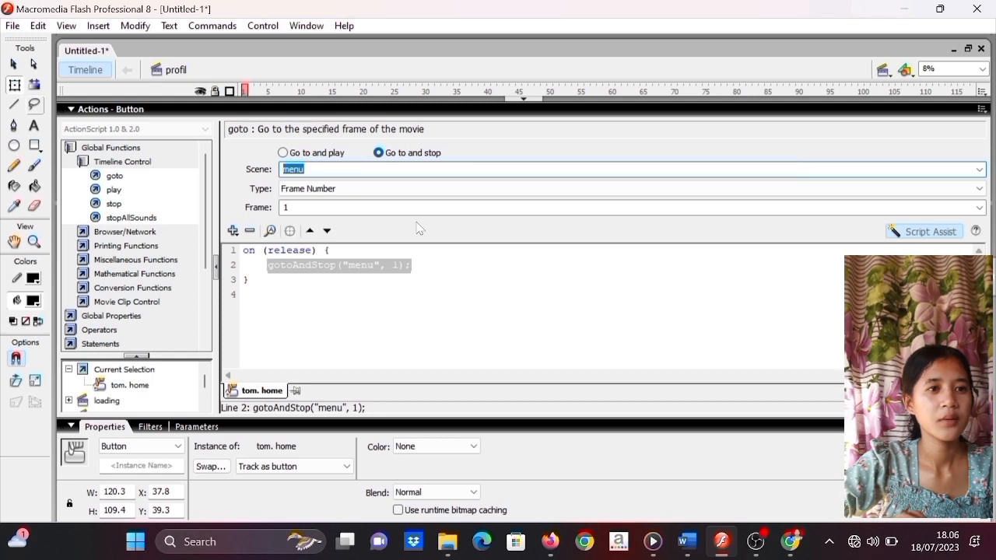
left_click(528, 100)
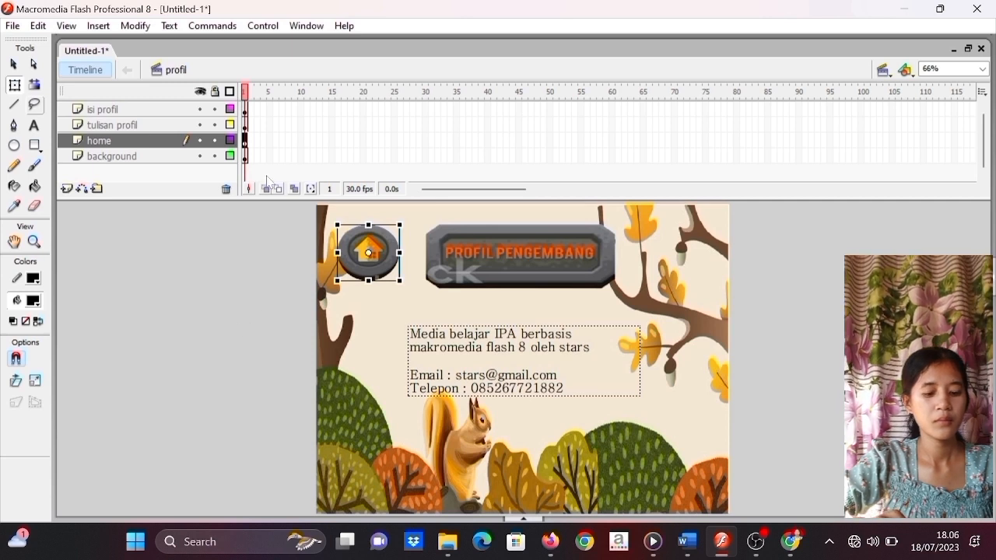
- Break apart the developer profile text on the isi profil layer into separate characters, and select the tulisan profil layer
left_click(418, 341)
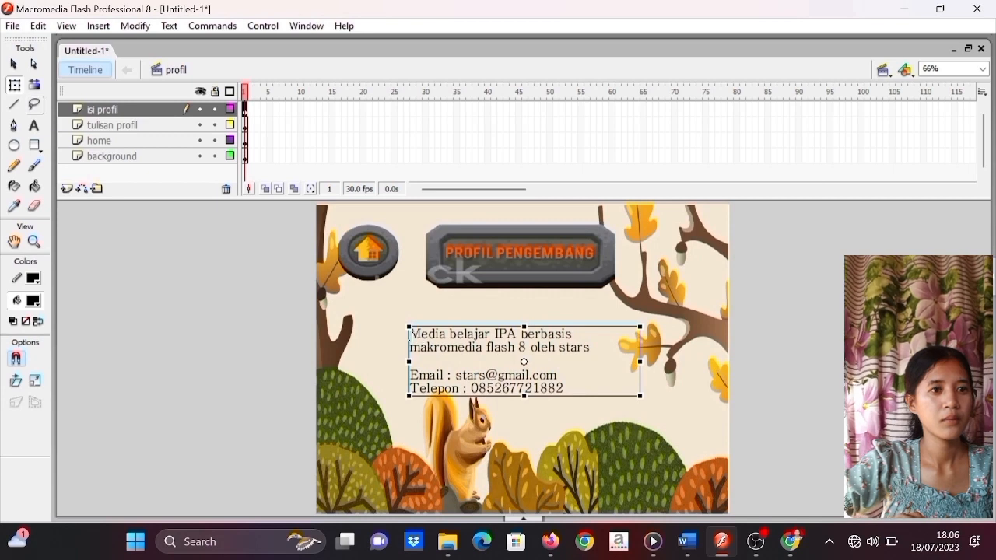
left_click(34, 125)
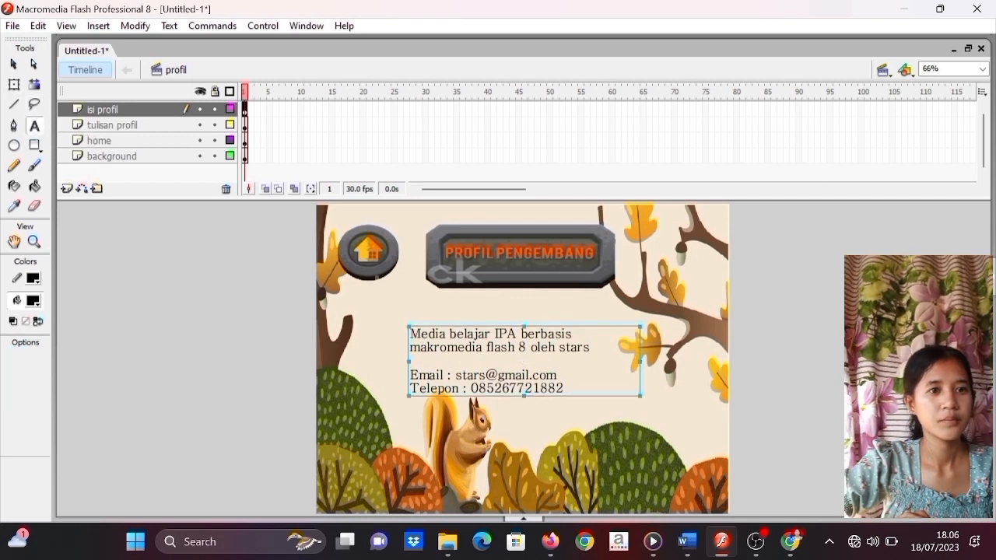
left_click_drag(411, 333, 590, 392)
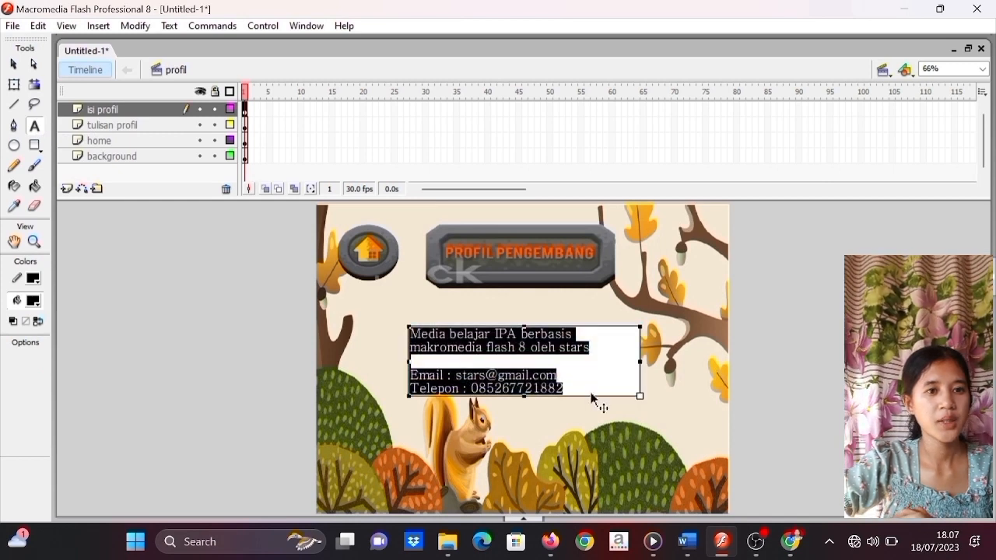
key("ctrl+b")
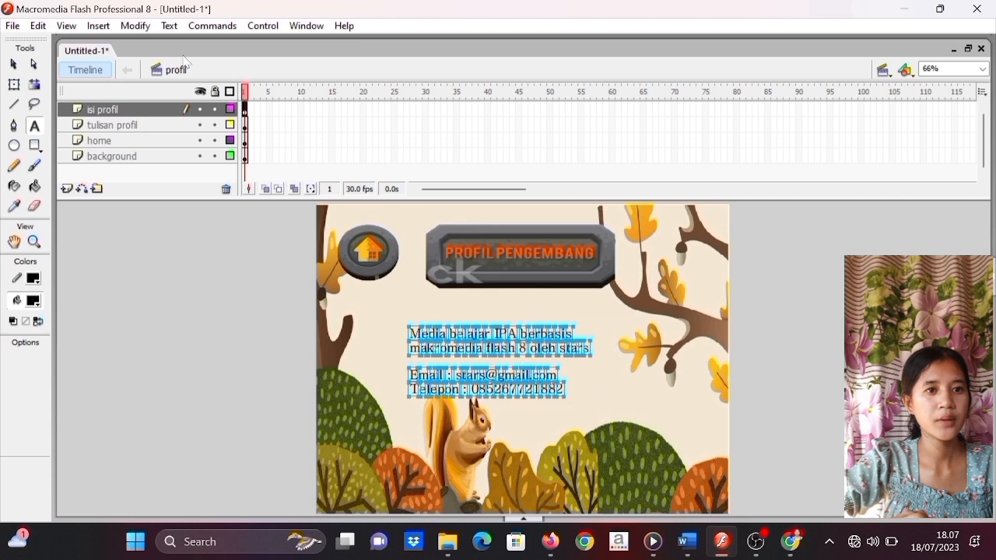
left_click(14, 84)
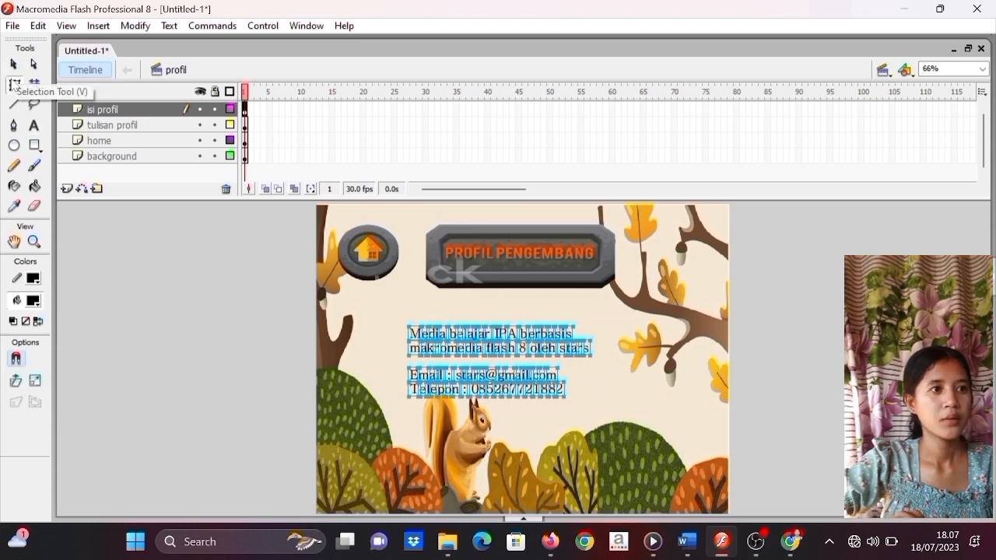
left_click(111, 125)
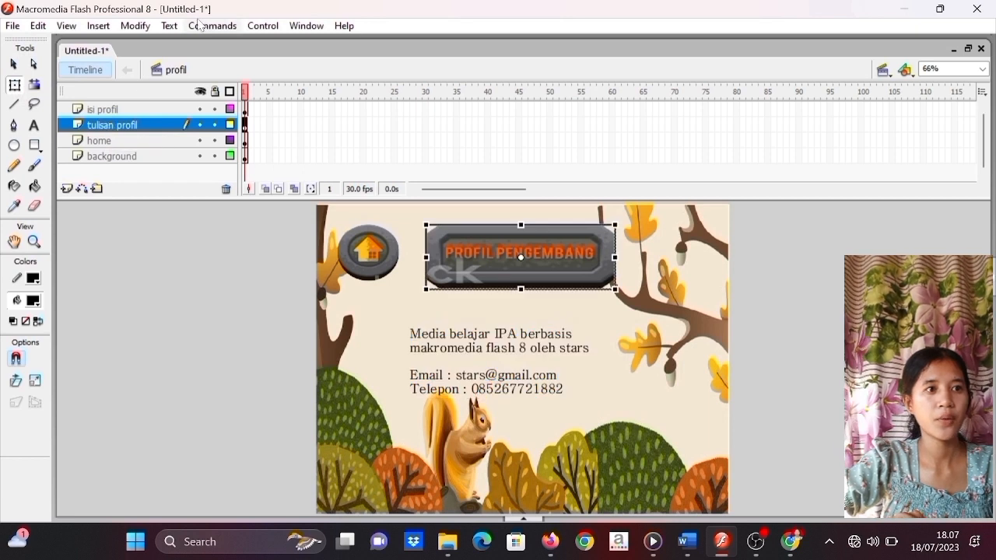
- Test the movie by opening Profil Pengembang and returning to the menu with the home button, and close the preview
left_click(253, 27)
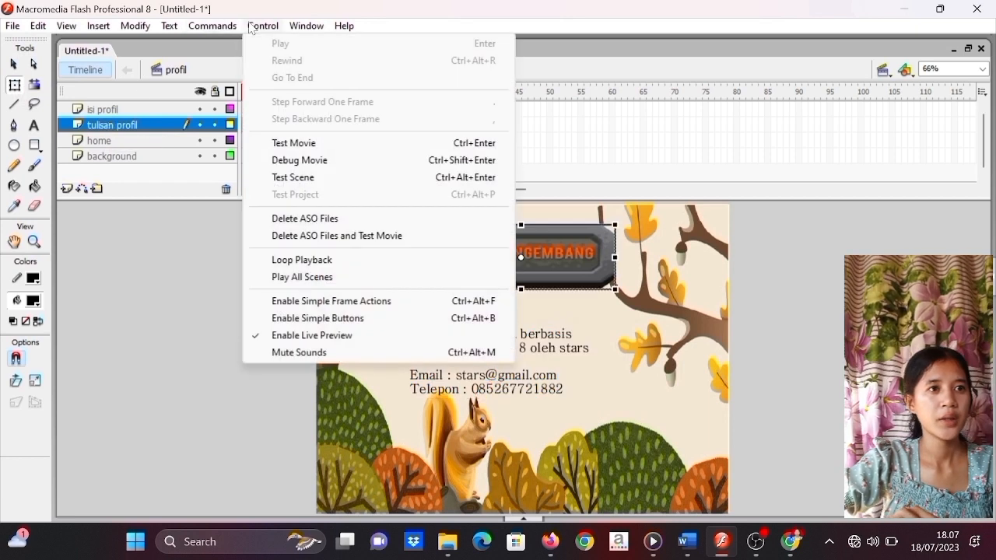
left_click(274, 143)
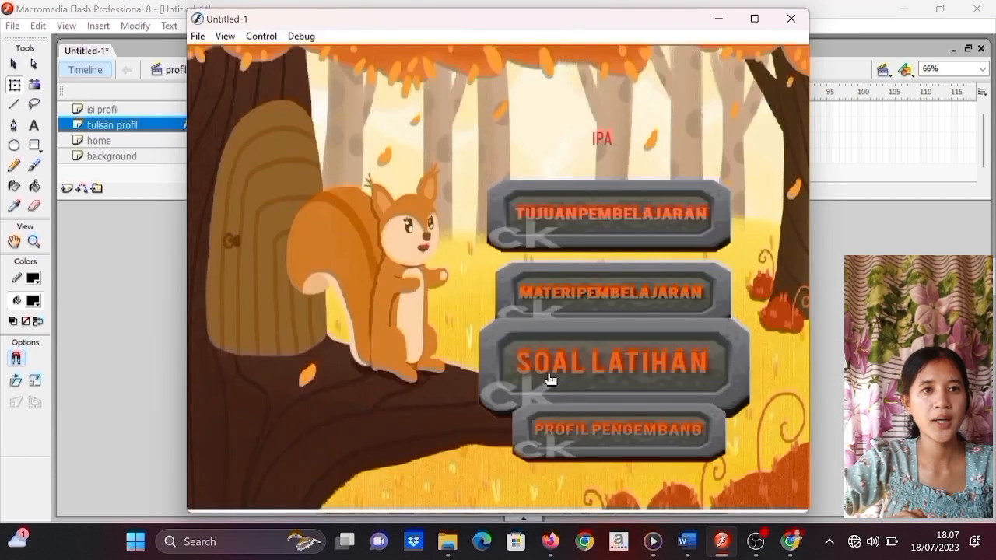
left_click(582, 436)
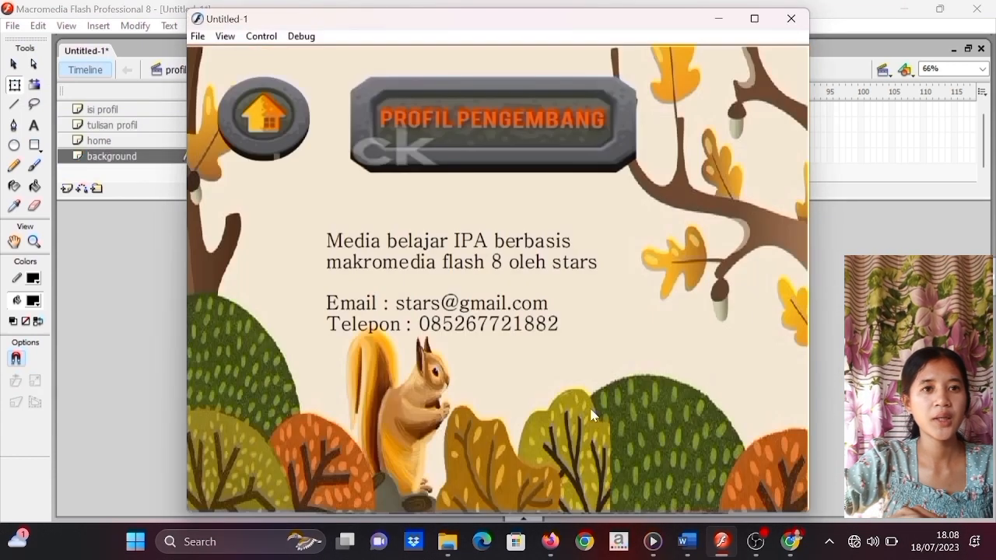
left_click(279, 130)
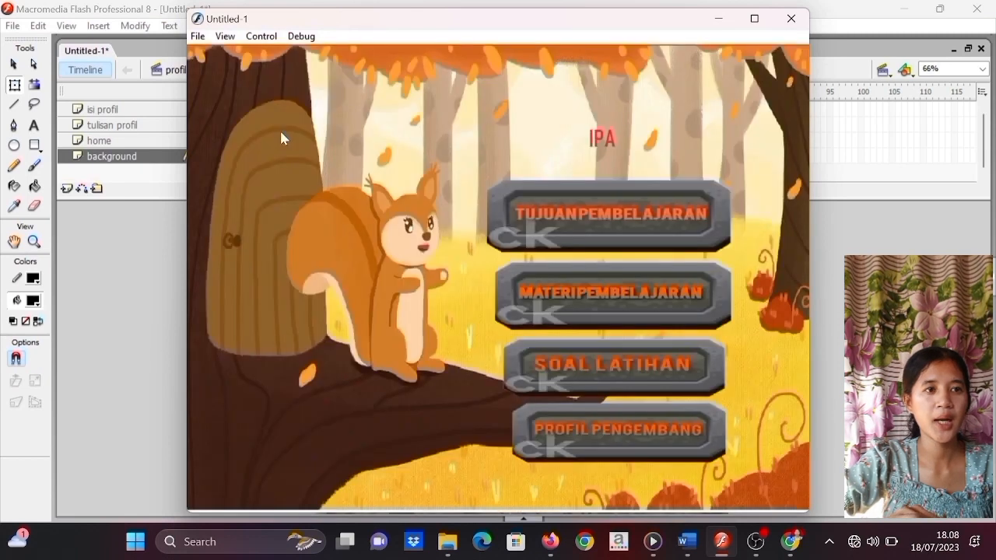
left_click(791, 18)
- Save the document and set its publish formats to include Windows Projector (.exe) and exclude HTML (.html)
key("ctrl+s")
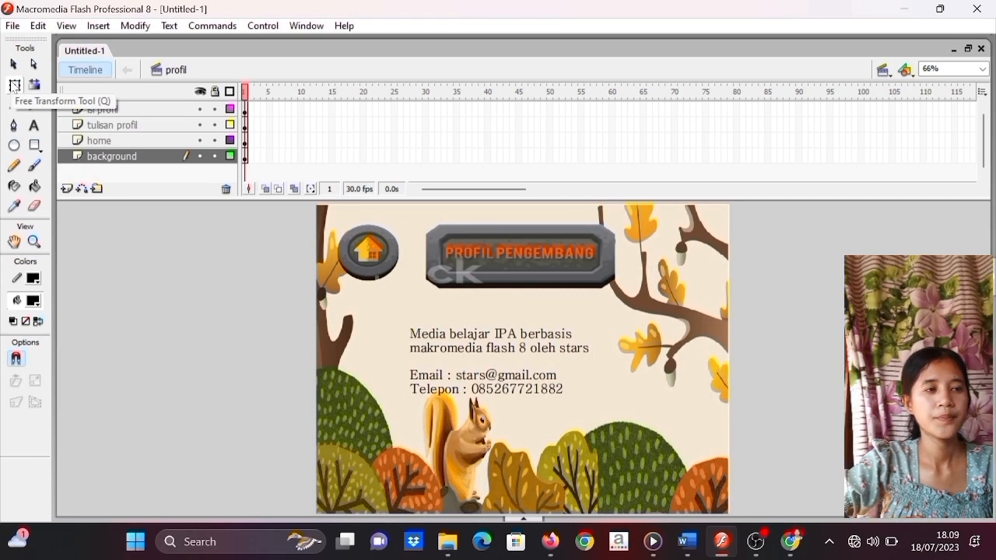
left_click(13, 25)
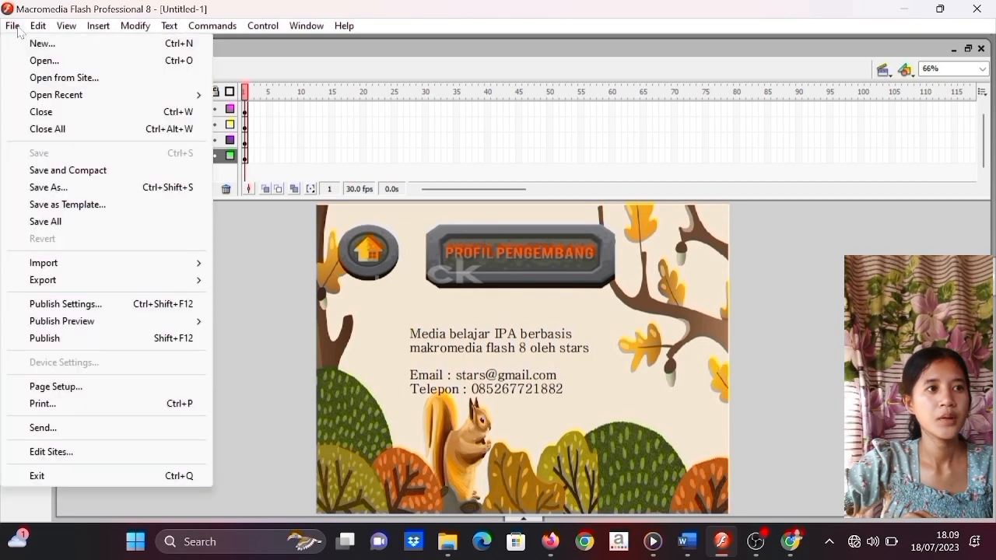
left_click(53, 305)
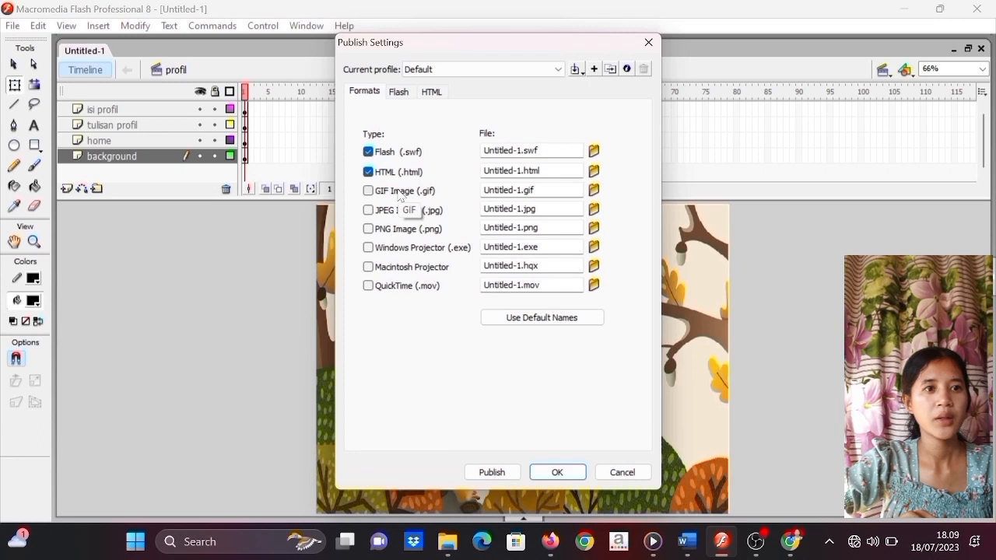
left_click(368, 248)
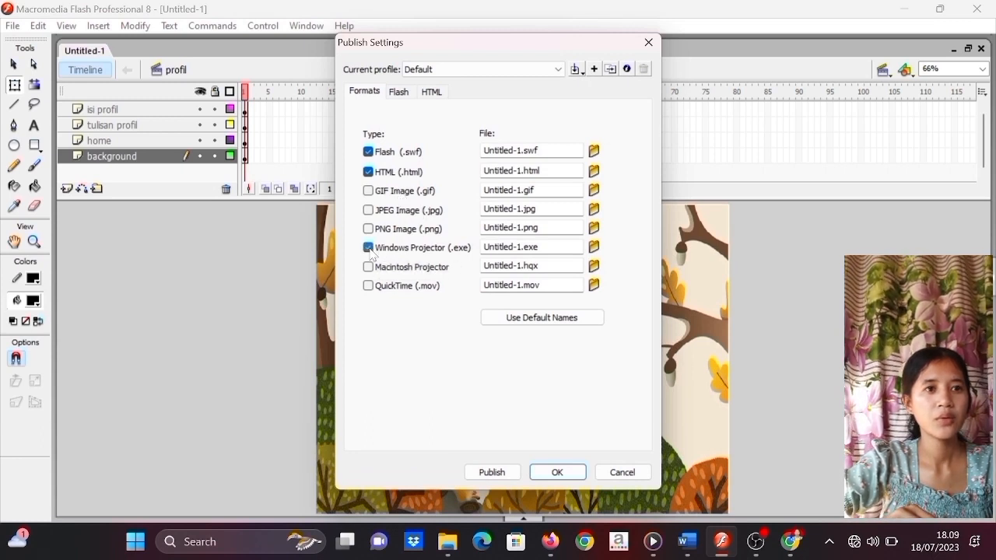
left_click(368, 173)
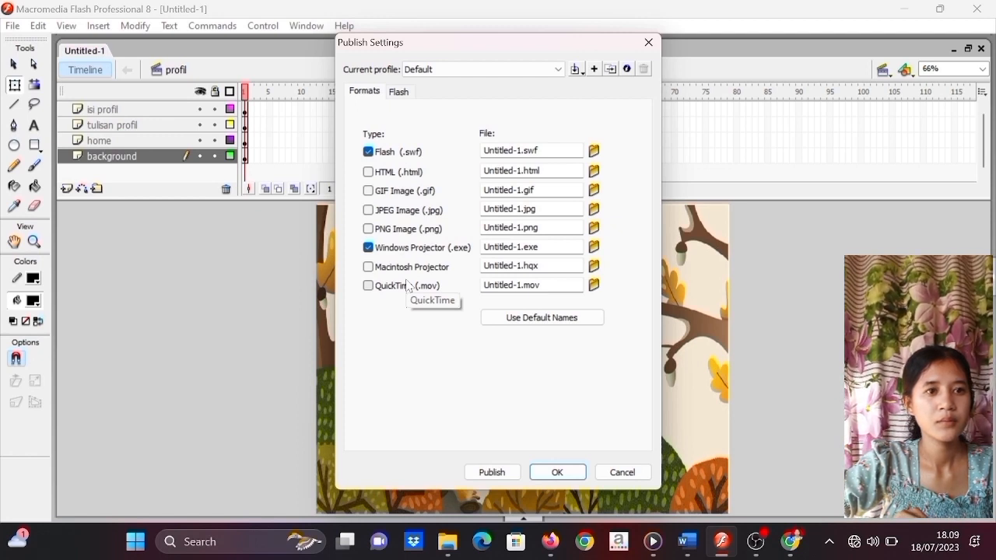
- Set the publish destination of the Flash (.swf) file to Local Disk (D:) with the file name Media belajar IPA
left_click(595, 150)
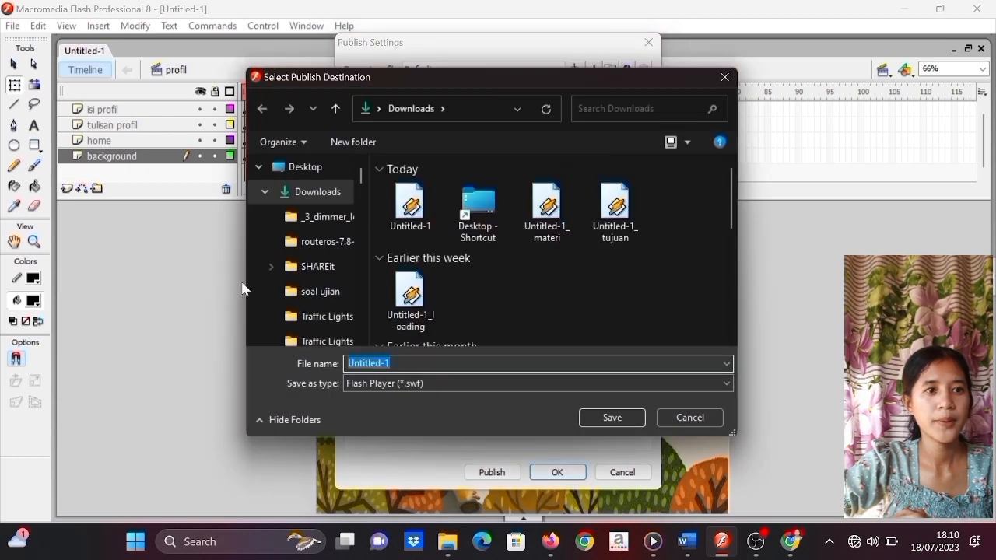
left_click_drag(362, 183, 361, 311)
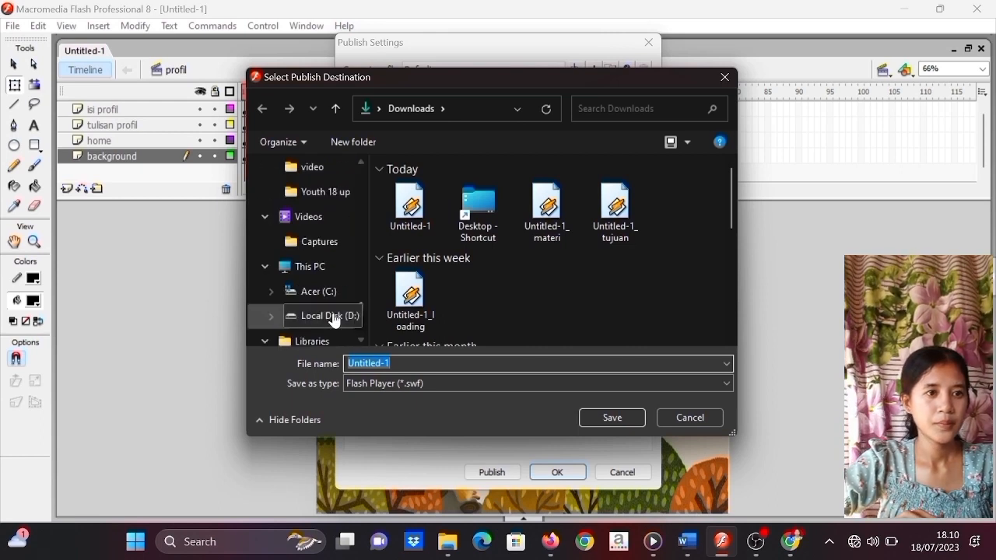
left_click(335, 318)
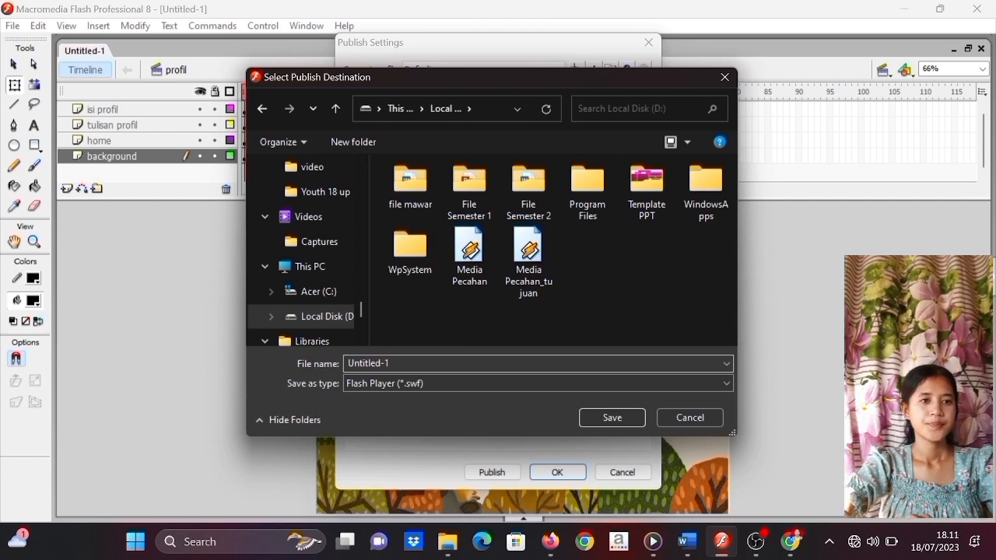
left_click(429, 365)
key("BackSpace")
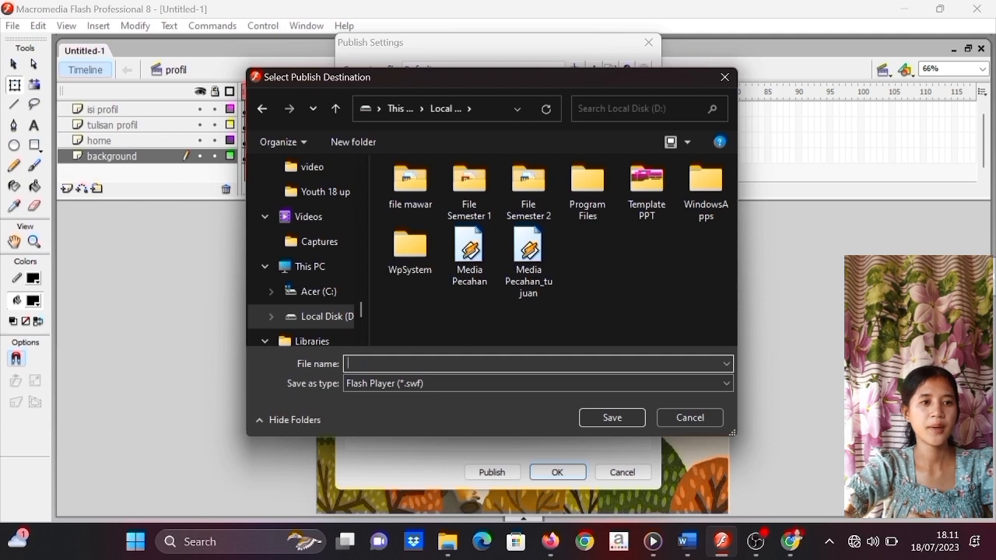
type("media")
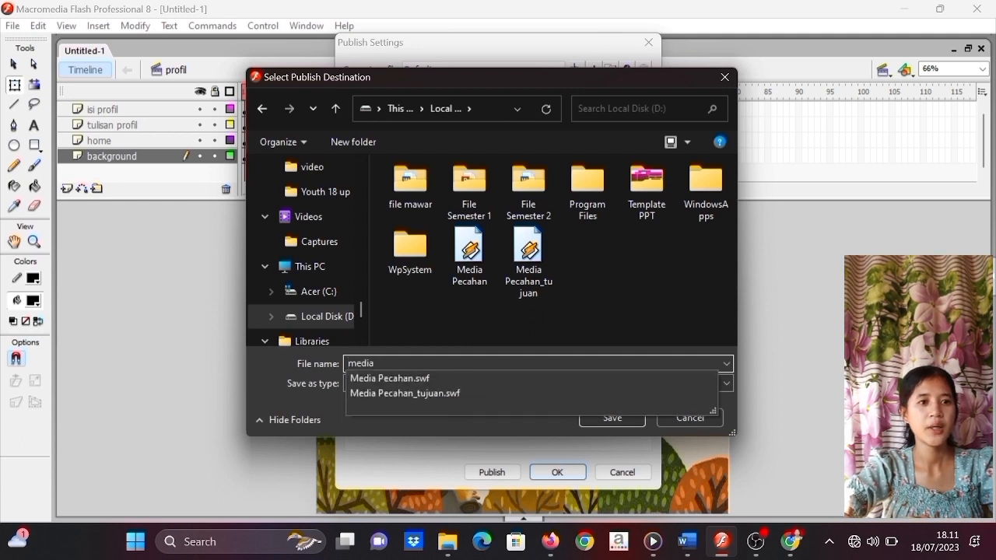
key("BackSpace")
key("BackSpace")
key("BackSpace")
key("BackSpace")
key("BackSpace")
type("Me")
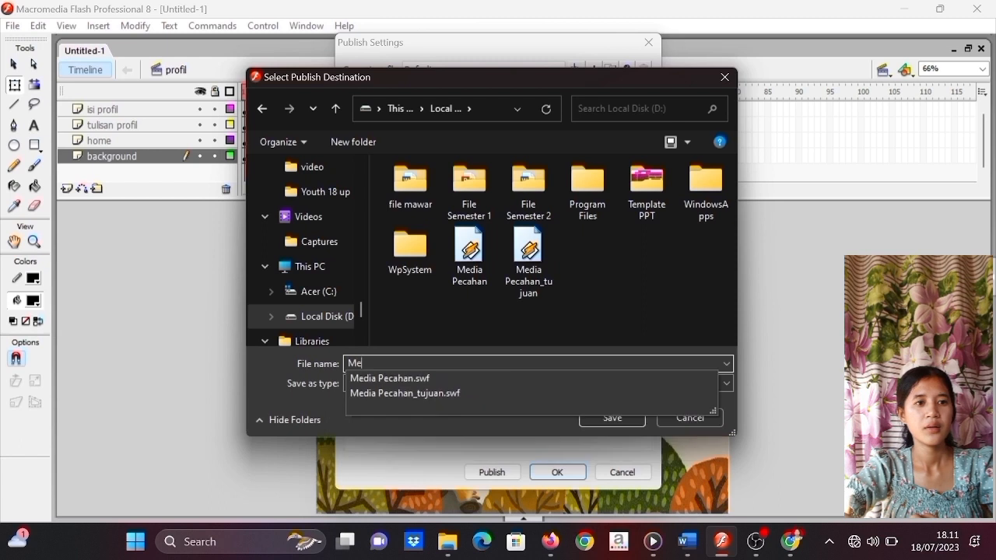
type("dia be")
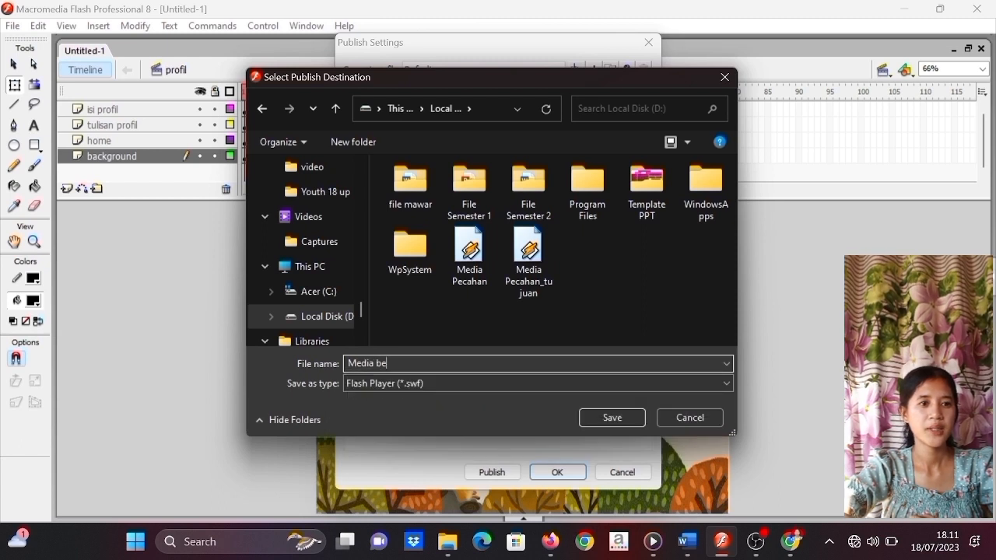
type("lajar IPA")
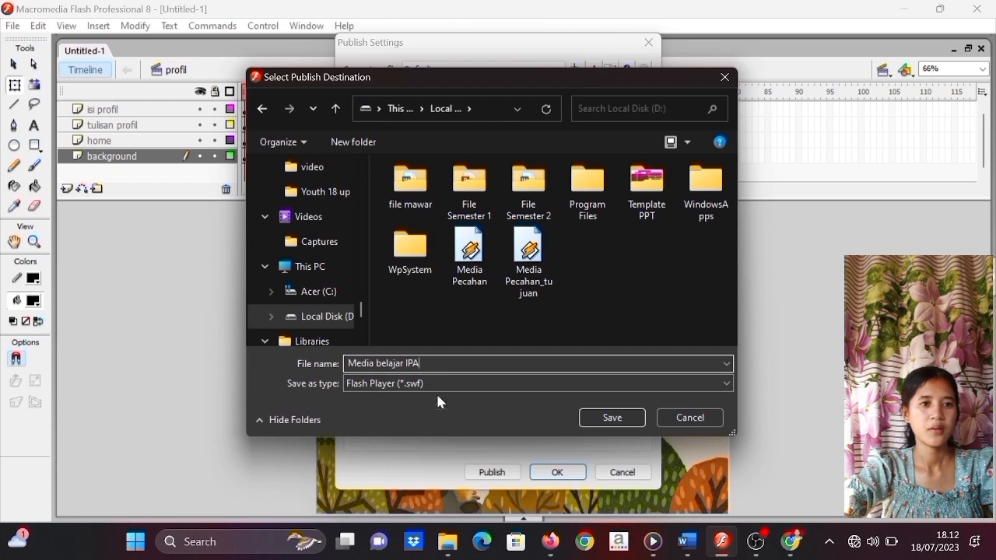
left_click(591, 418)
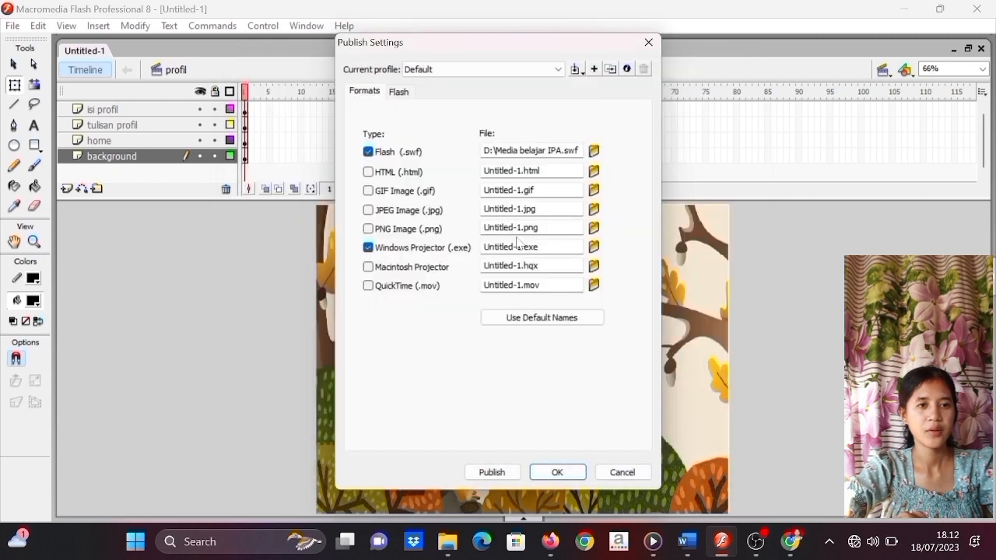
- Set the publish destination of the Windows Projector (.exe) file to Local Disk (D:) with the file name Media belajar IPA
left_click(593, 246)
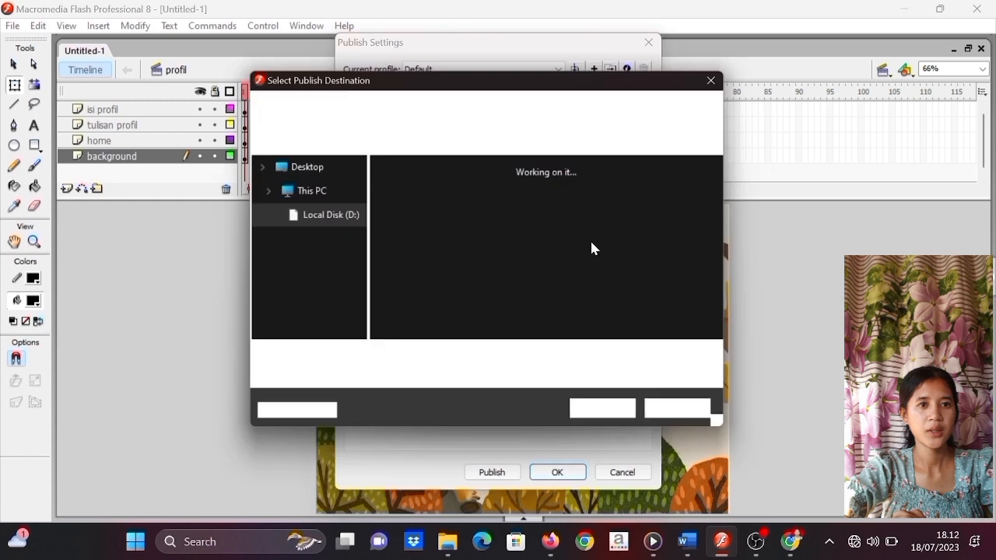
mouse_move(361, 291)
left_mouse_down()
mouse_move(358, 327)
mouse_move(357, 289)
left_mouse_up()
left_click(343, 272)
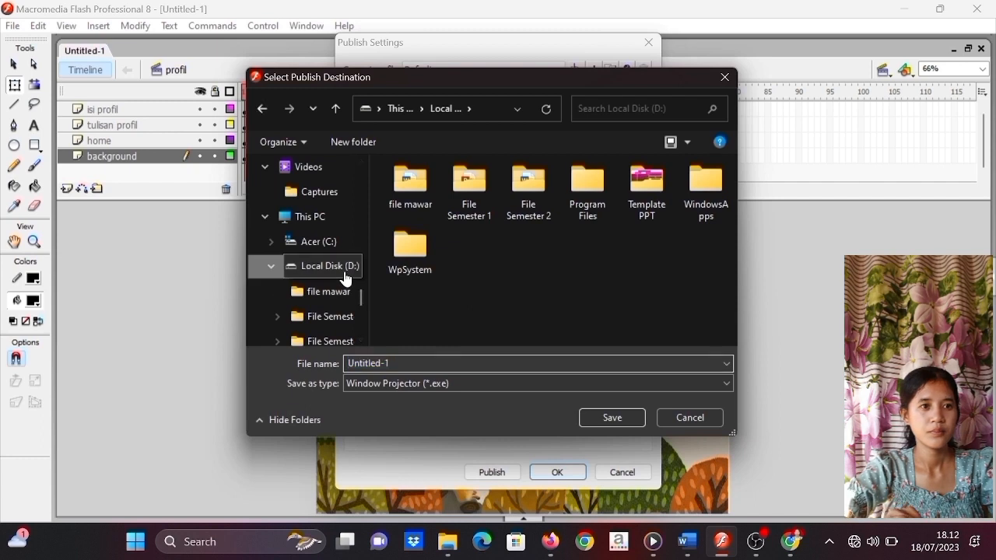
double_click(384, 363)
key("BackSpace")
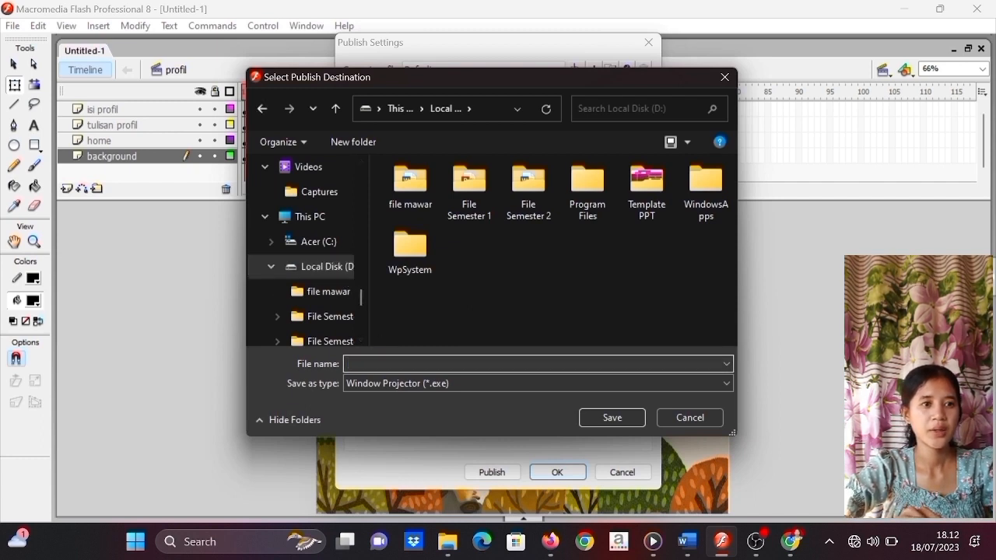
type("M")
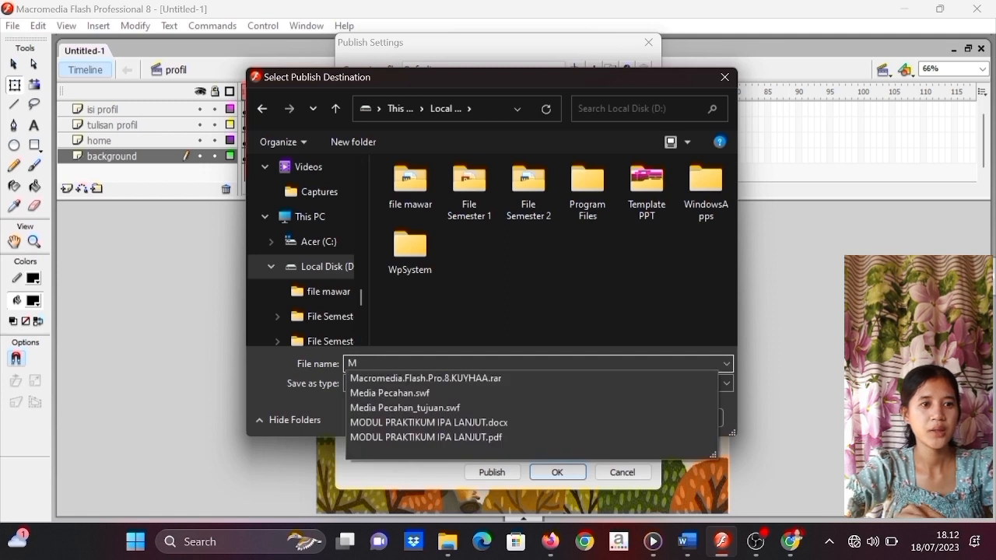
type("edia pe")
key("BackSpace")
type("pemb")
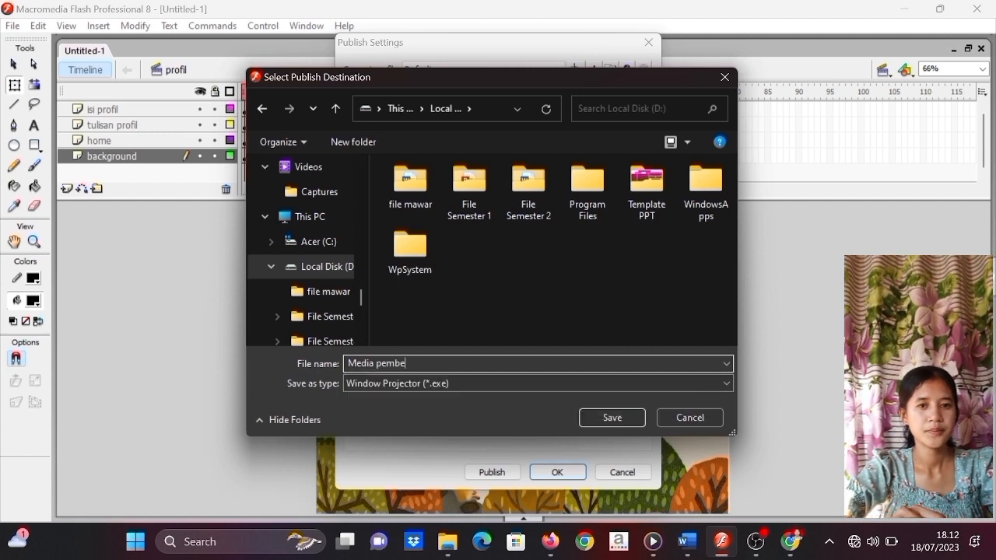
key("BackSpace")
key("BackSpace")
key("BackSpace")
key("BackSpace")
key("BackSpace")
type("be")
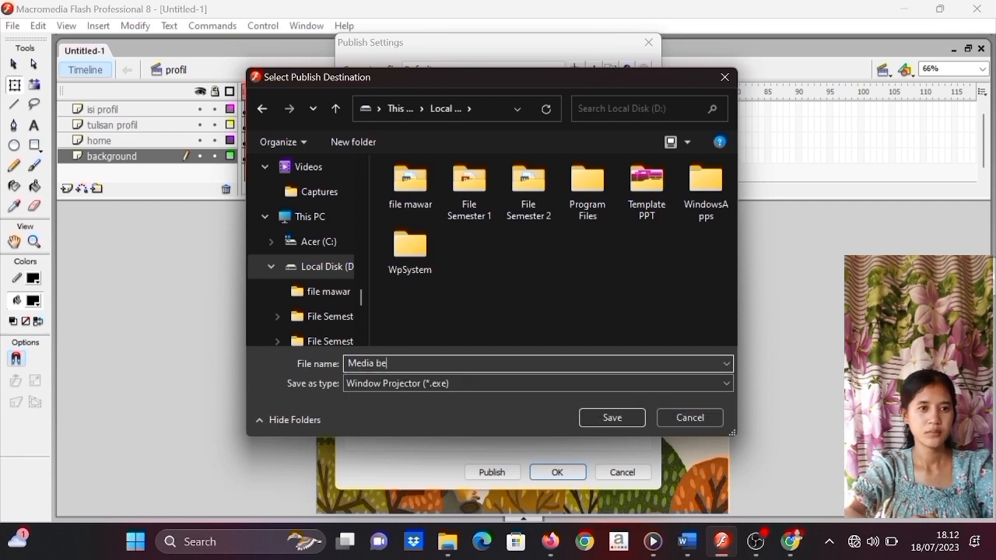
type("lajar IPA")
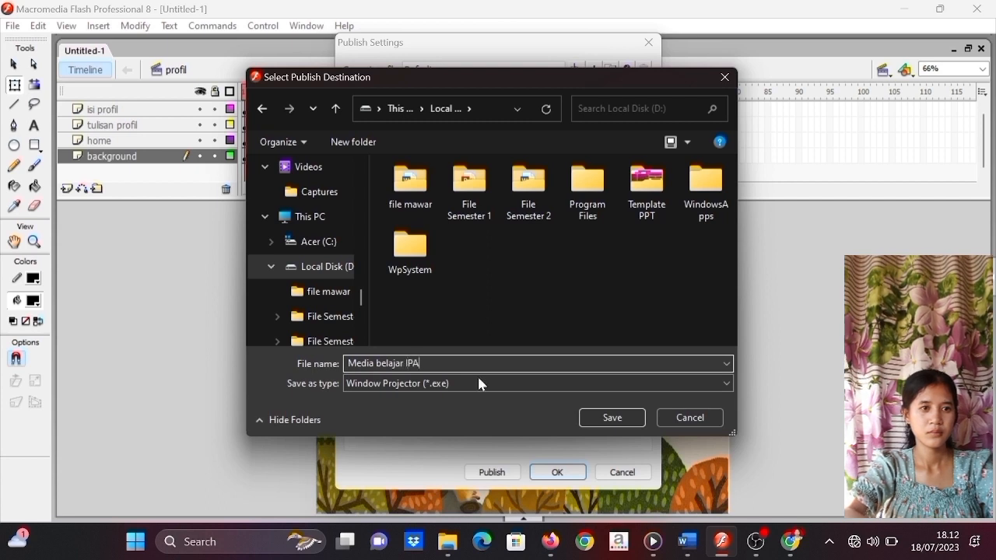
left_click(612, 421)
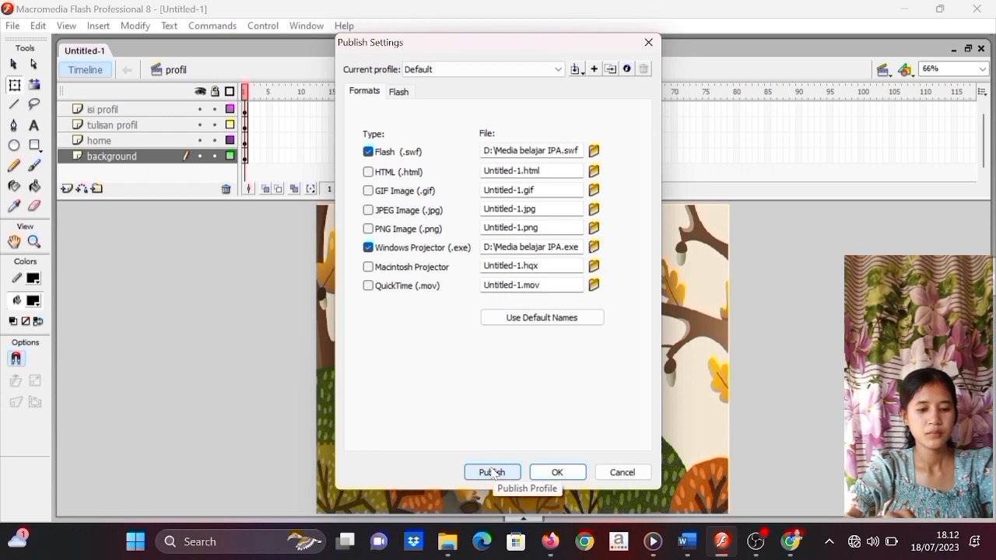
- Publish the document in the selected Flash and Windows Projector formats, and close the publish settings
left_click(494, 473)
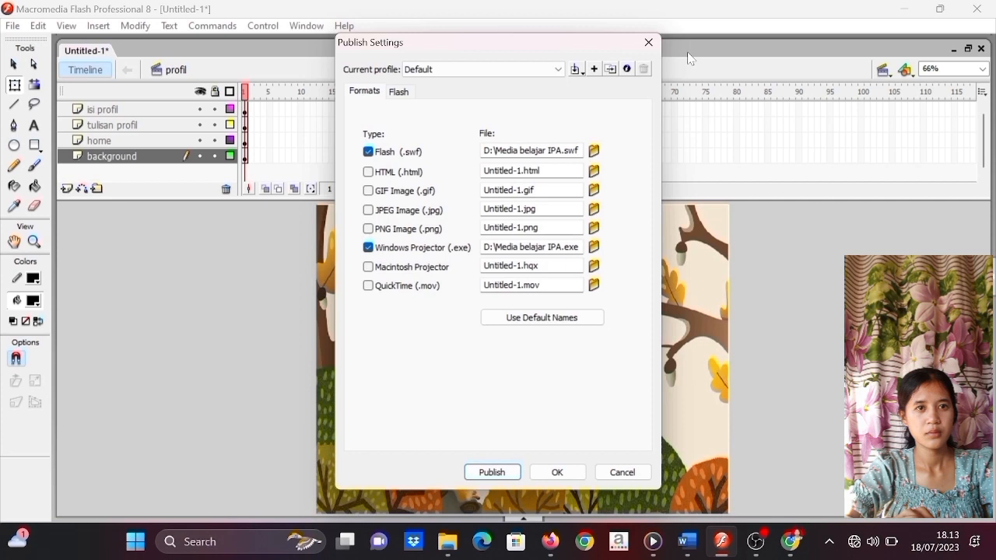
left_click(653, 42)
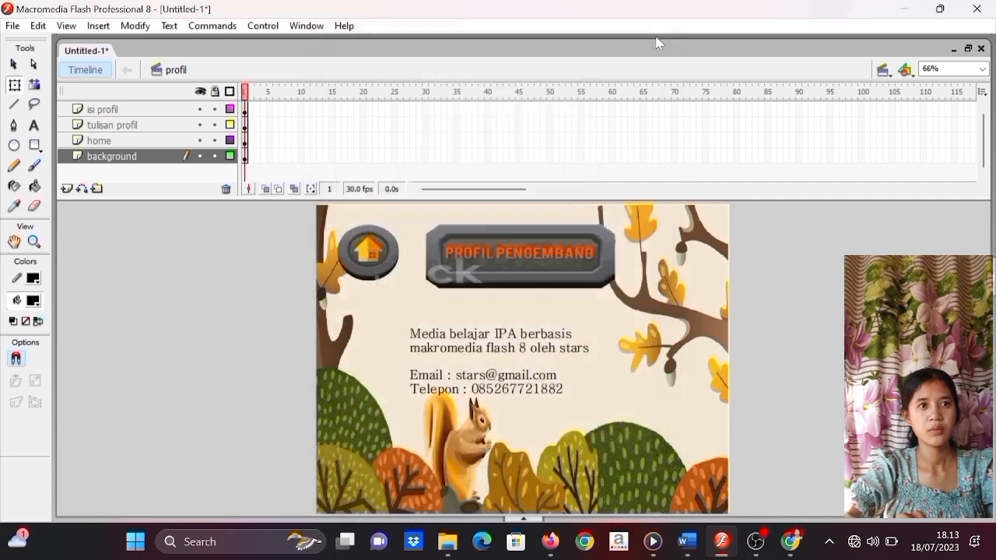